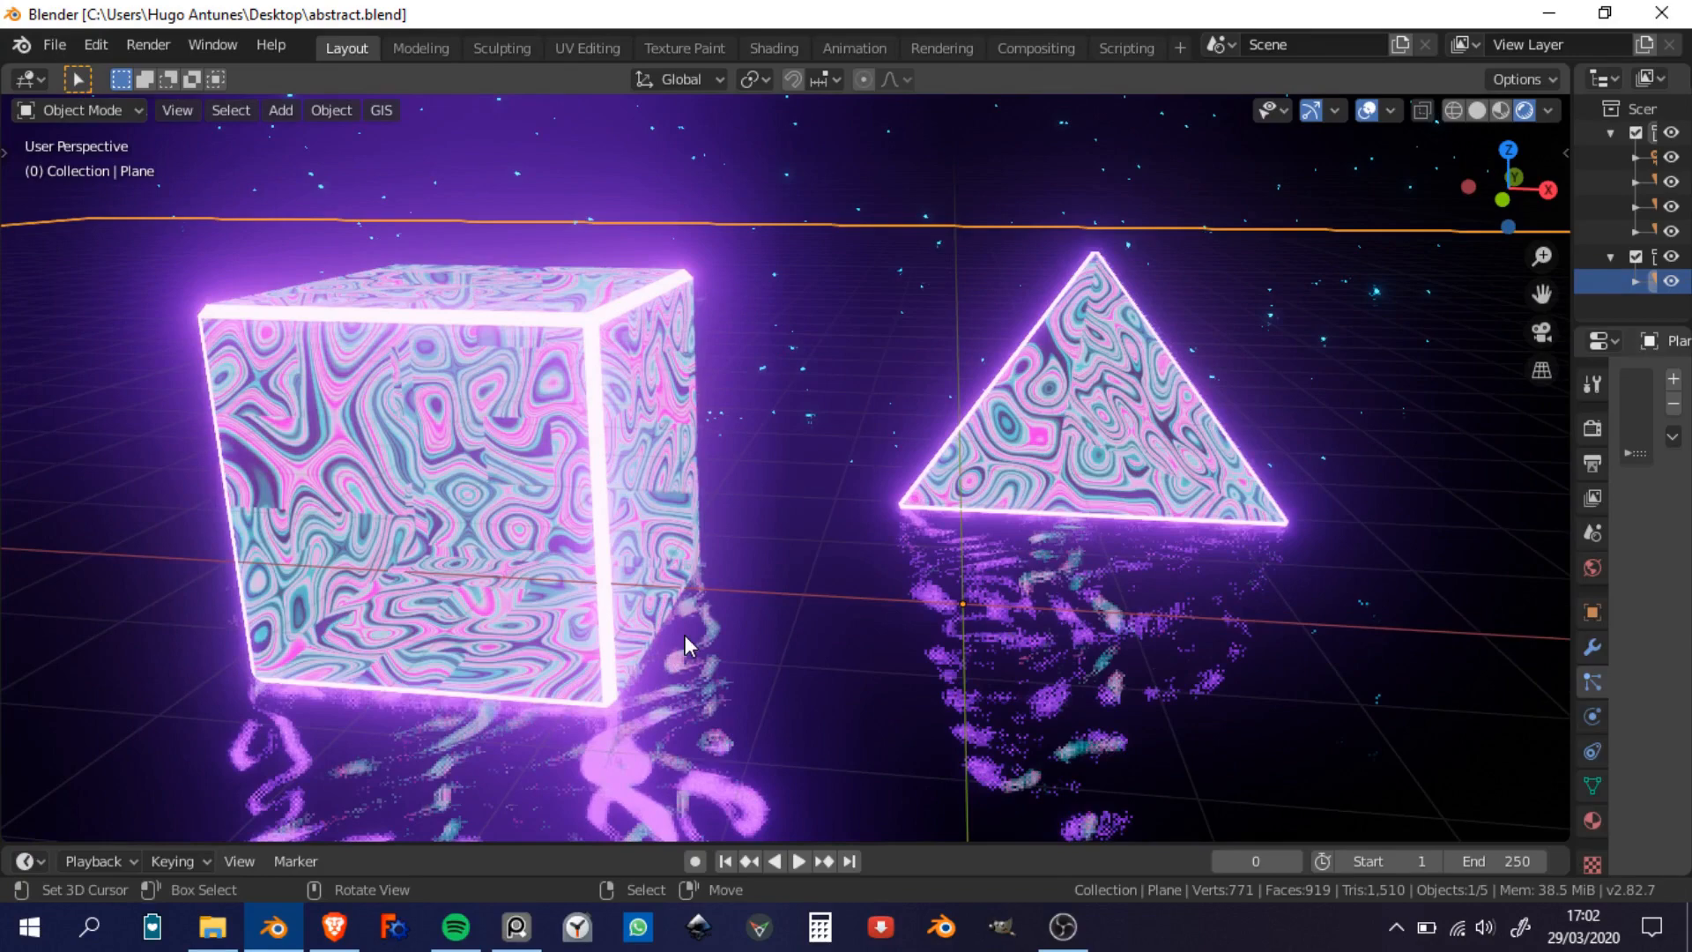
Step: Create a new file from the General template
{"action": "scroll", "coordinate": [684, 646], "scroll_direction": "down", "scroll_amount": 2}
{"action": "middle_click_drag", "start_coordinate": [718, 670], "coordinate": [784, 637]}
{"action": "key", "text": "ctrl+n"}
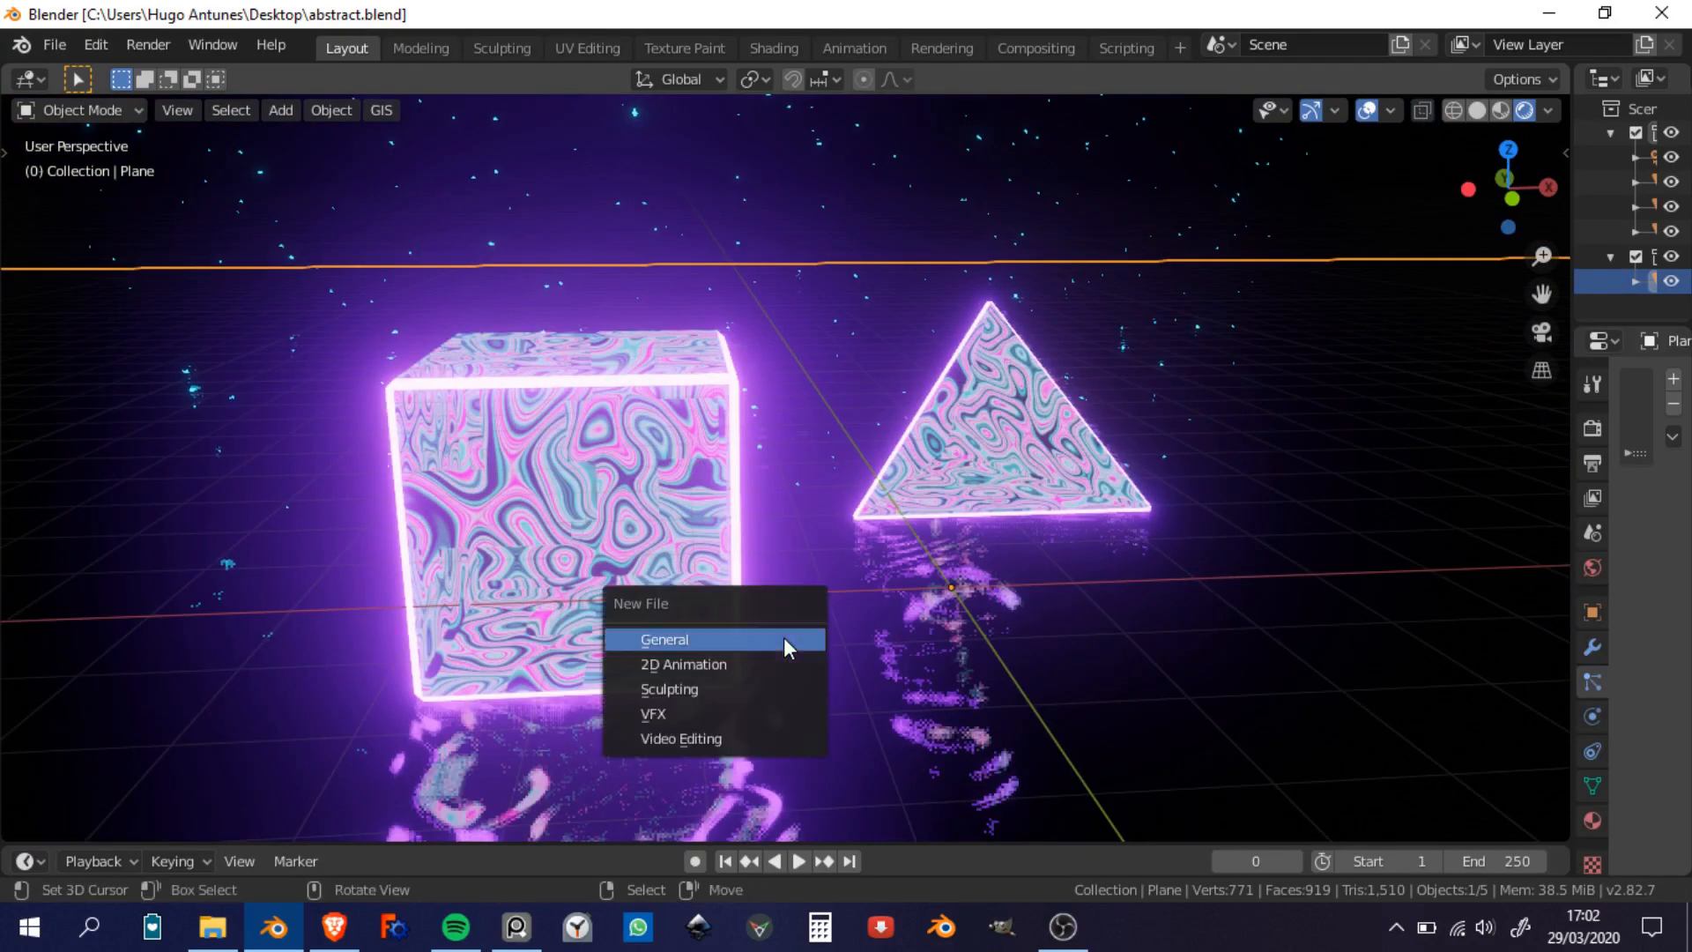
{"action": "left_click", "coordinate": [785, 639]}
{"action": "middle_click_drag", "start_coordinate": [479, 467], "coordinate": [717, 605], "text": "shift"}
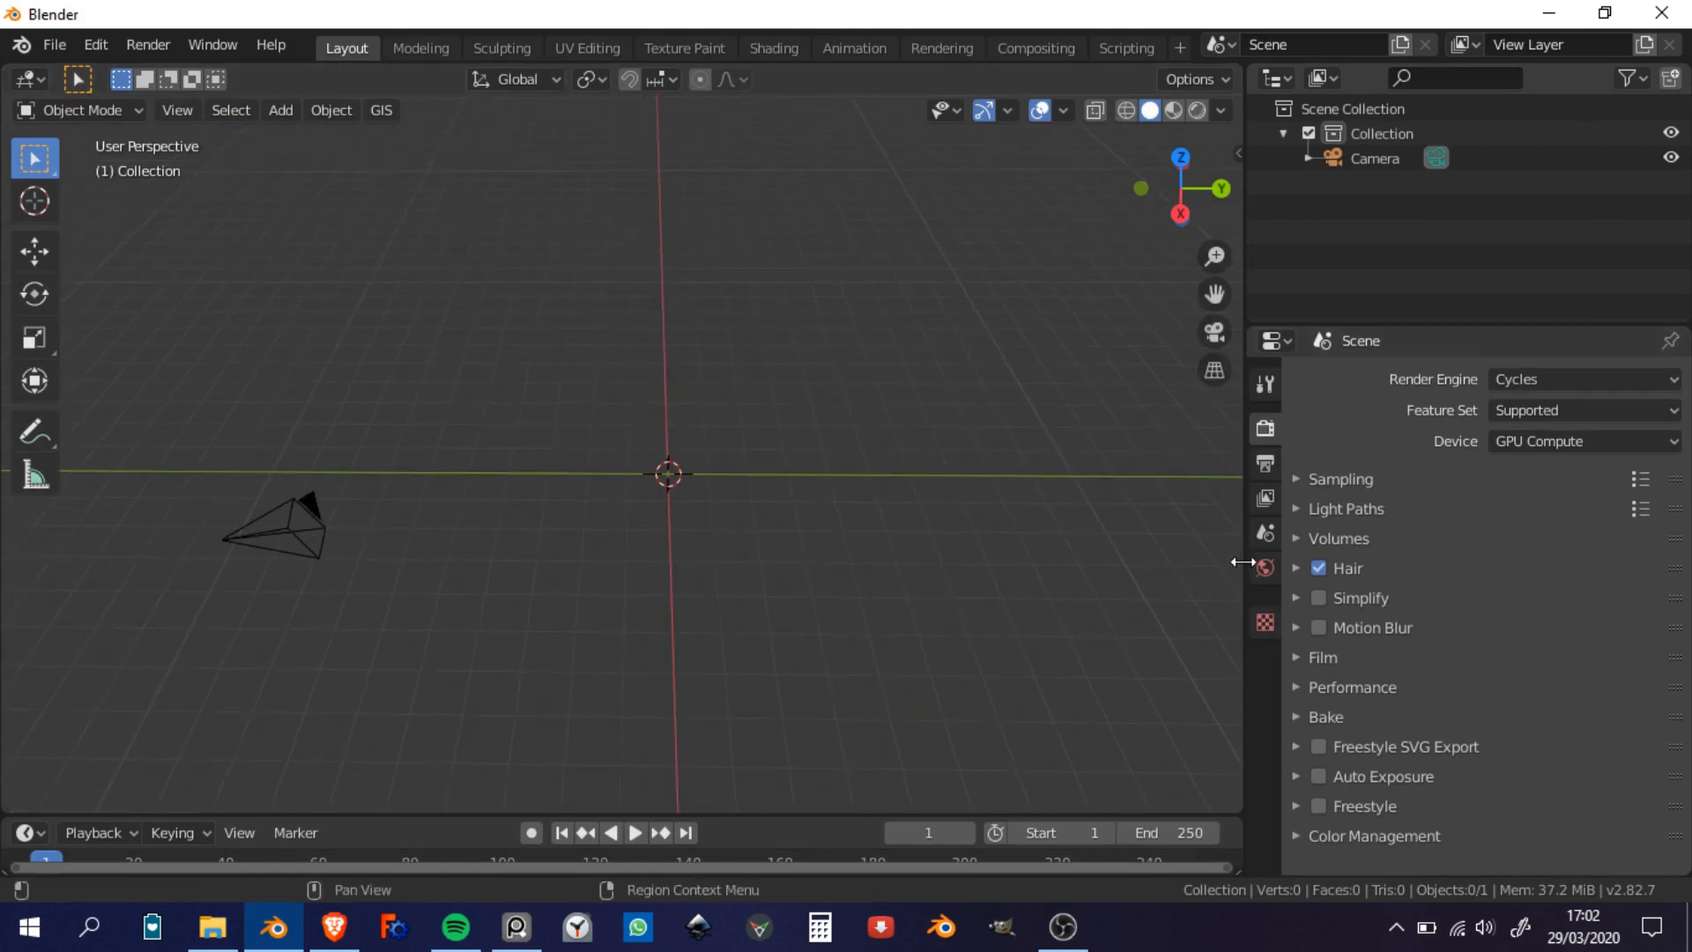
Step: Set the render engine to Eevee and narrow the properties editor to enlarge the viewport
{"action": "left_click_drag", "start_coordinate": [1247, 564], "coordinate": [1292, 595]}
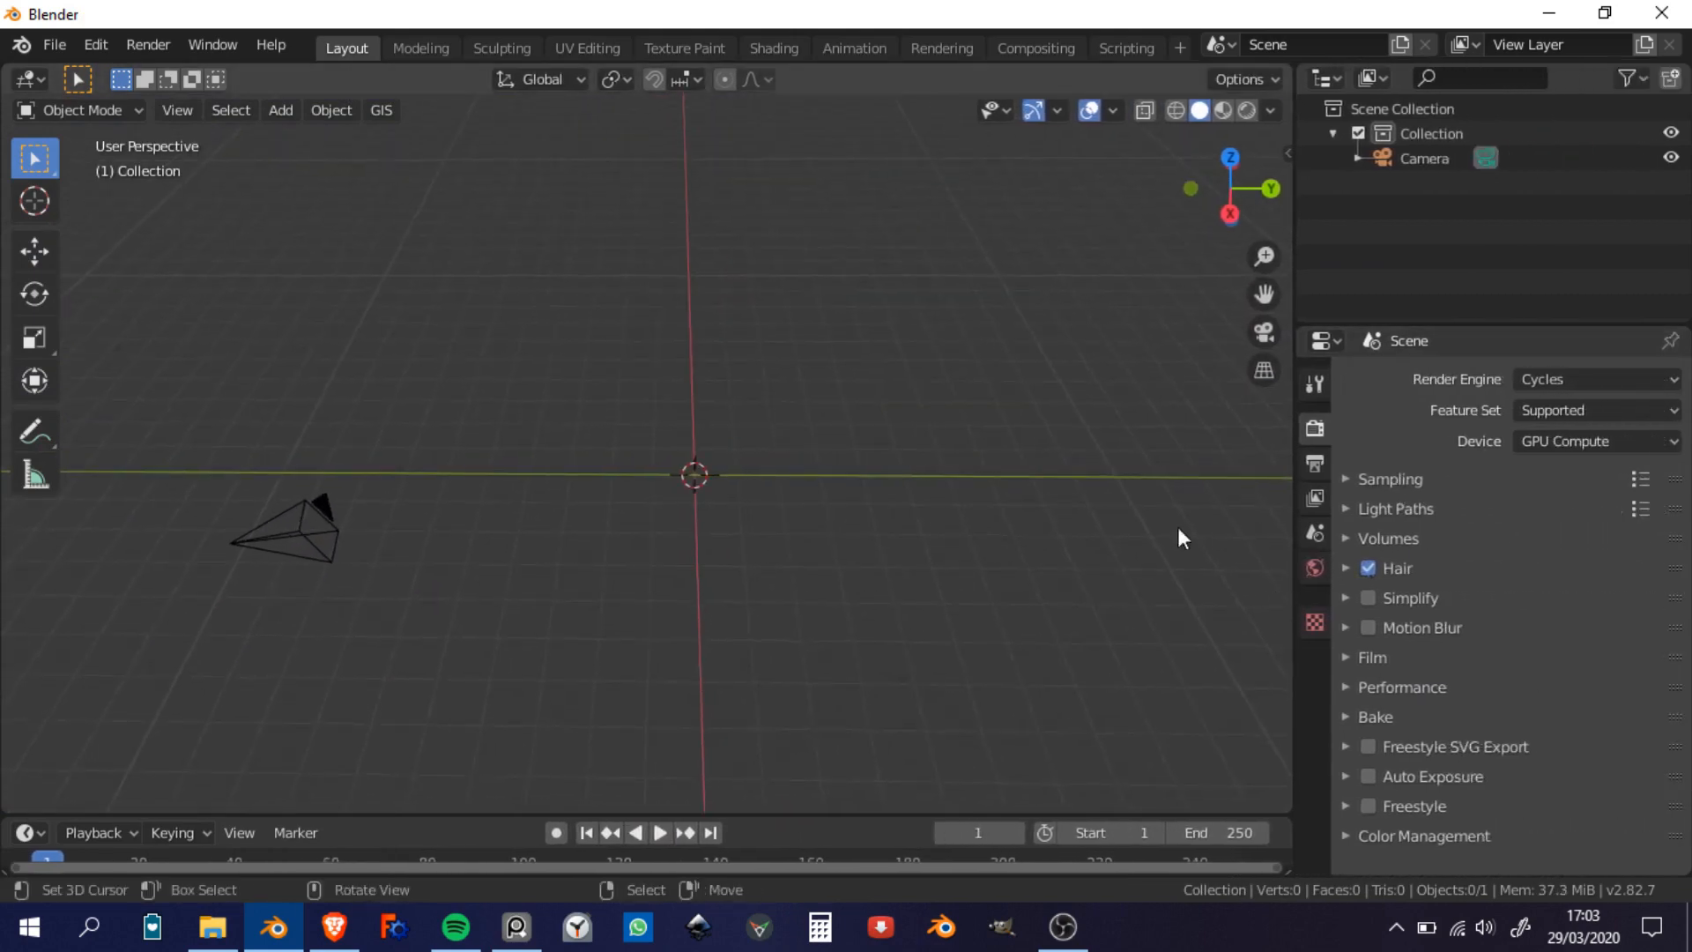
{"action": "scroll", "coordinate": [1181, 538], "scroll_direction": "up", "scroll_amount": 2}
{"action": "left_click", "coordinate": [1555, 381]}
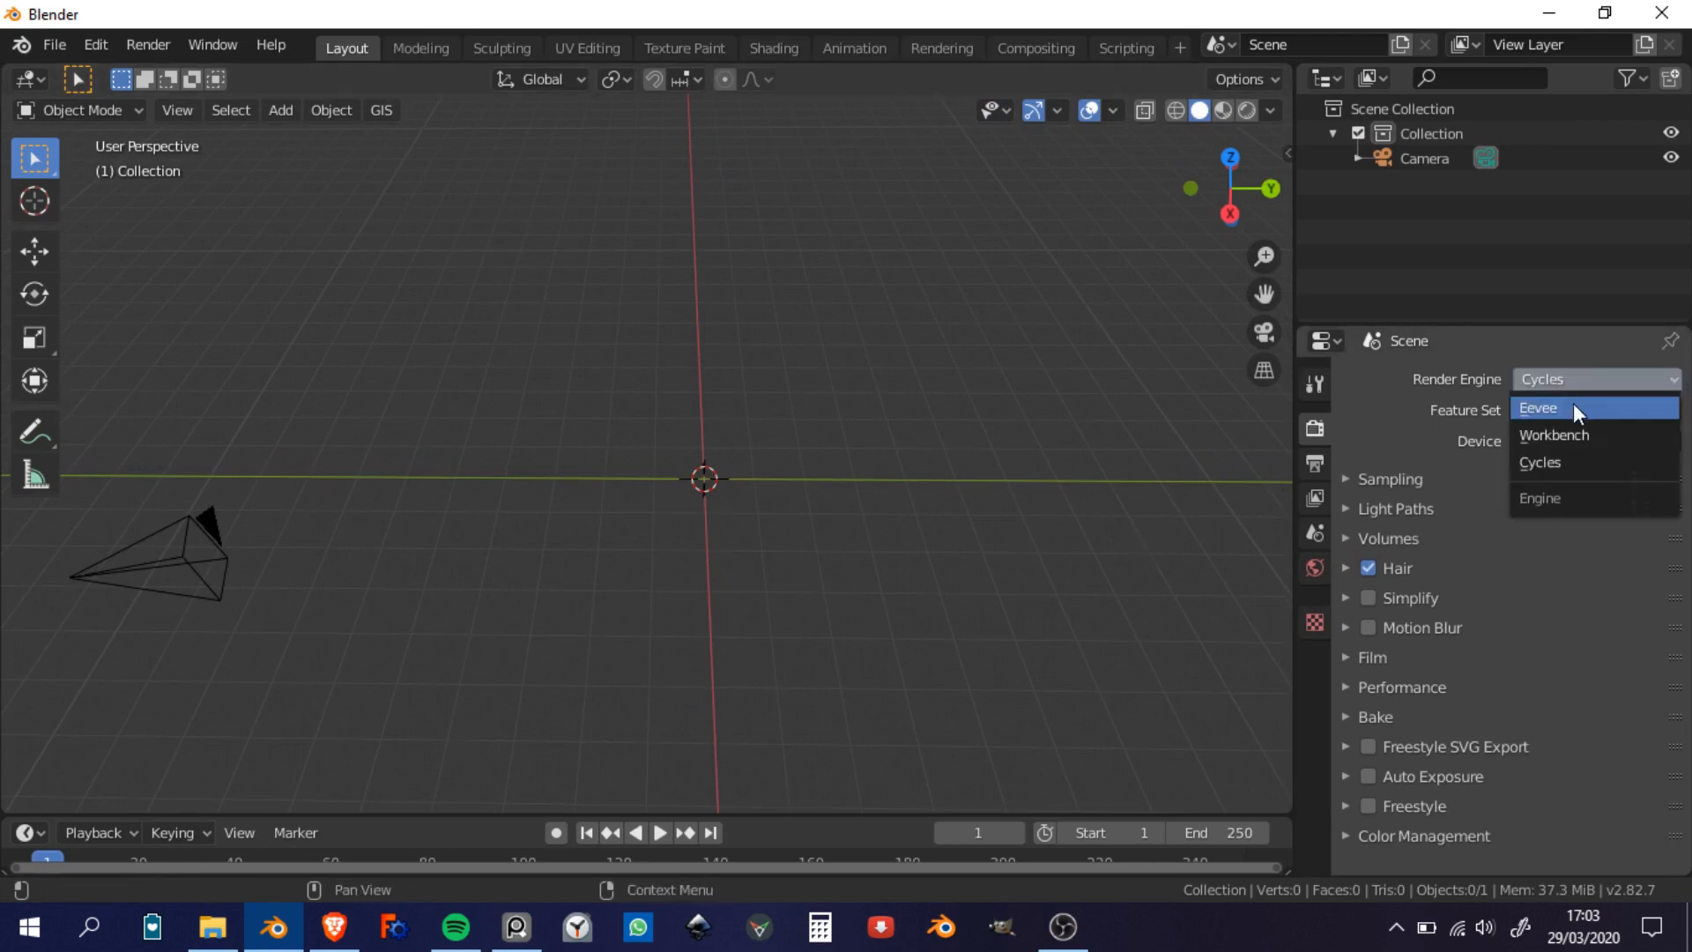
{"action": "left_click", "coordinate": [1573, 408]}
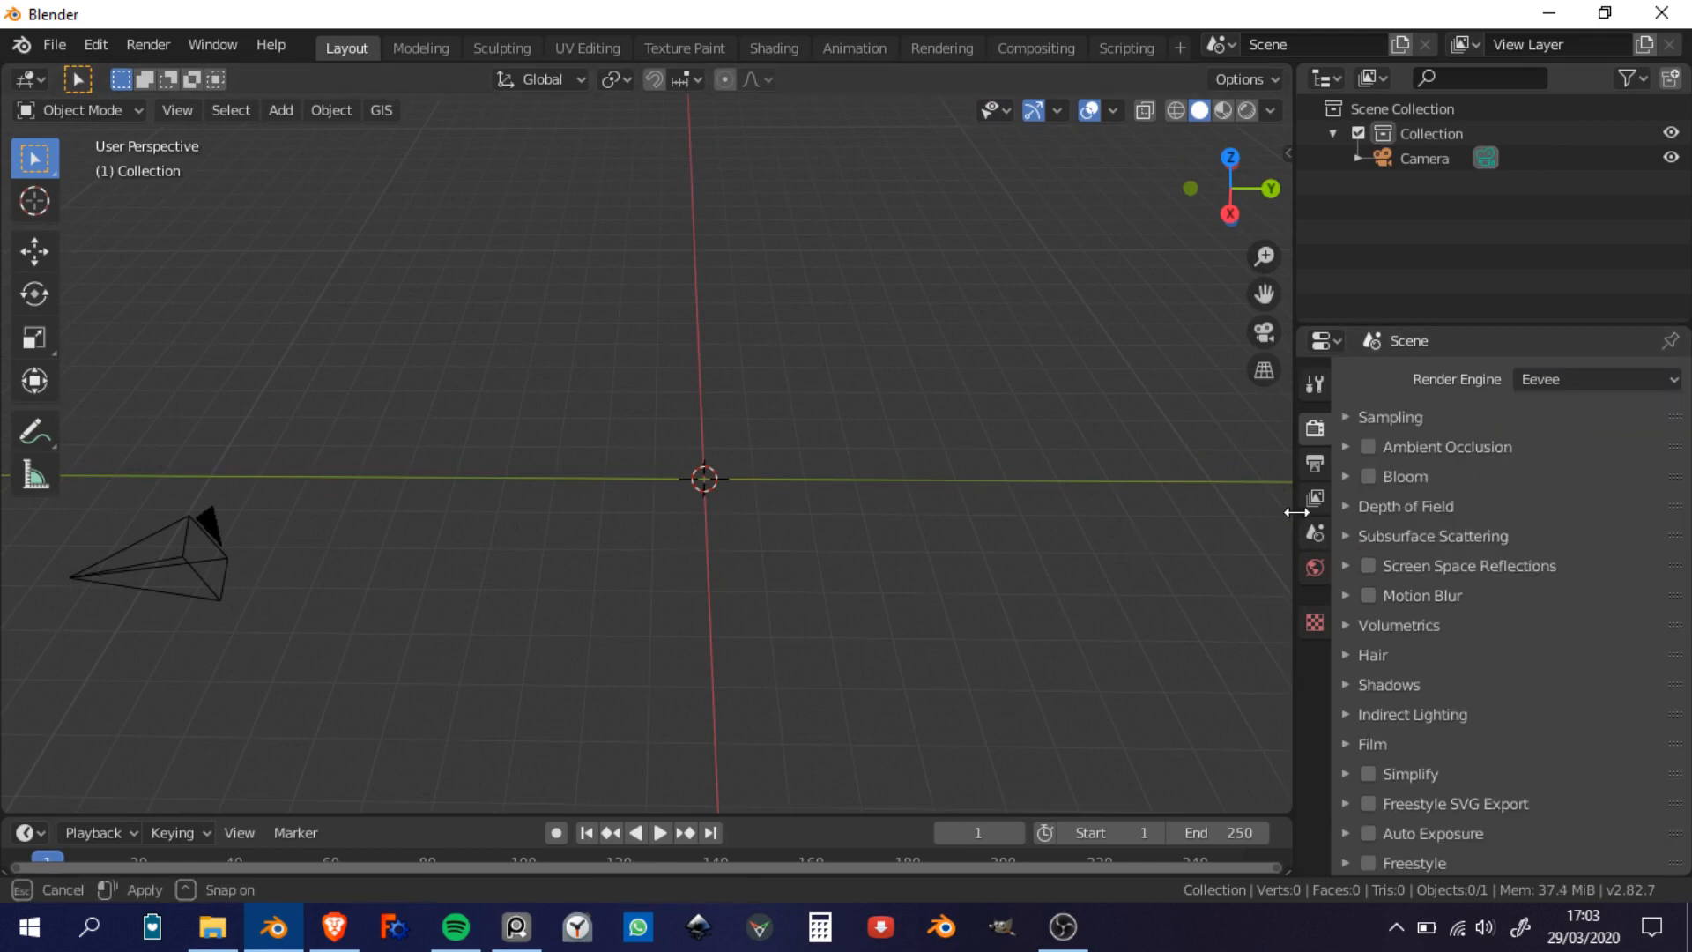
{"action": "left_click_drag", "start_coordinate": [1287, 511], "coordinate": [1434, 529]}
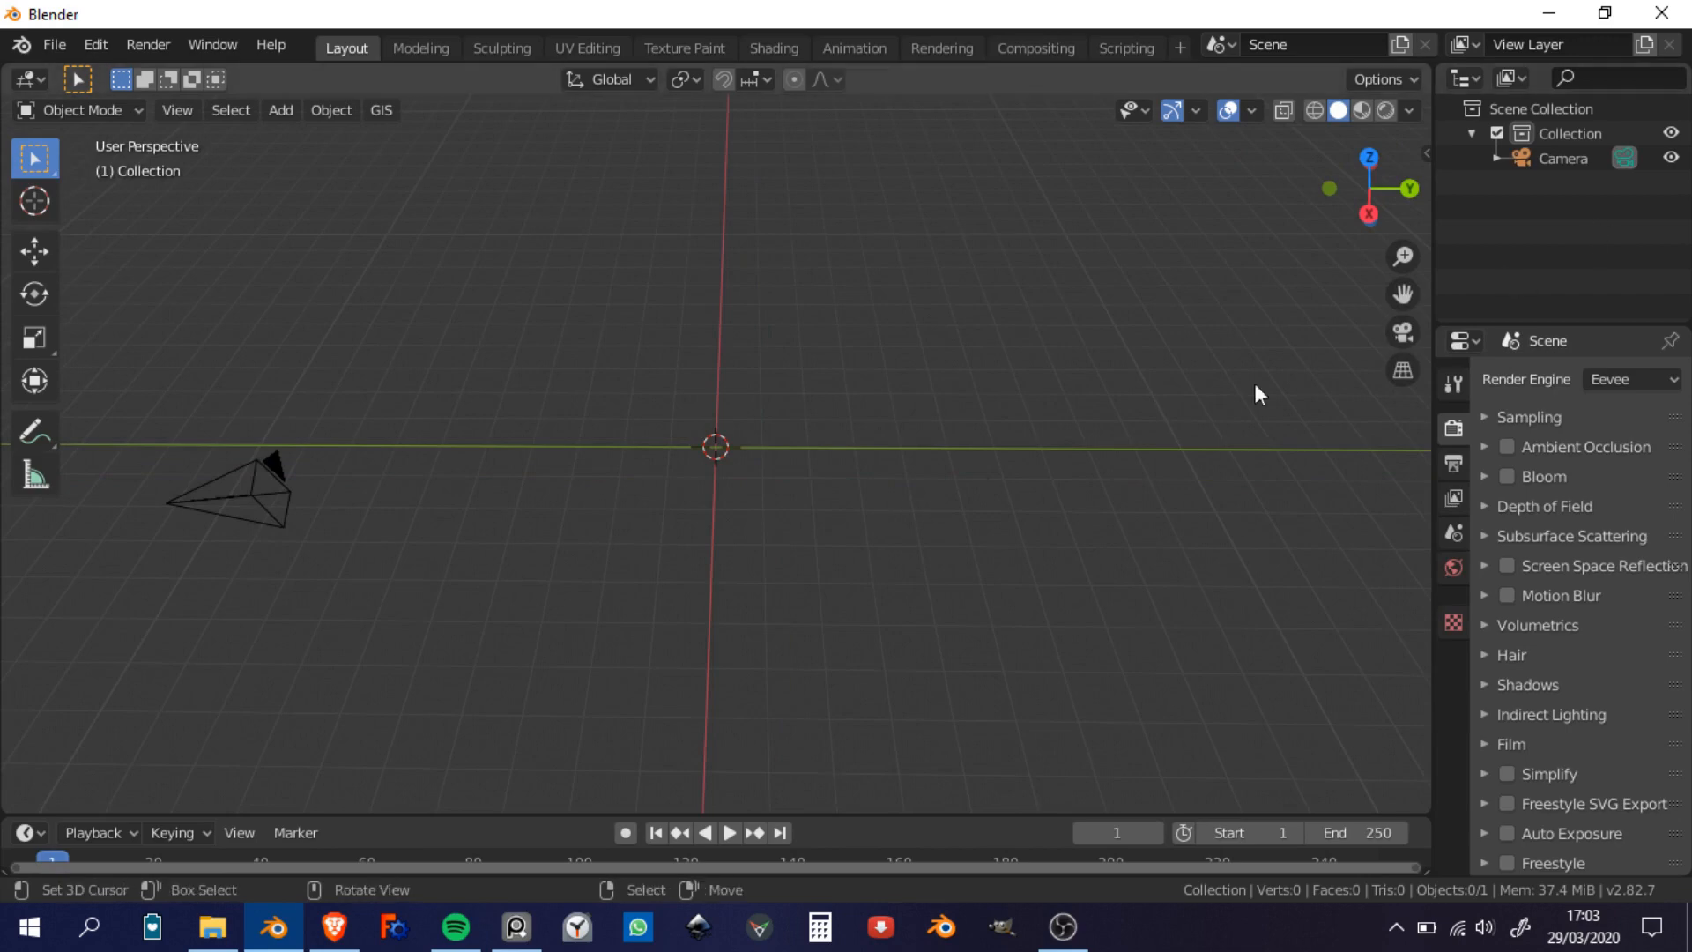
Step: Start the Shortcut VUr key display and hide the sidebar again
{"action": "key", "text": "n"}
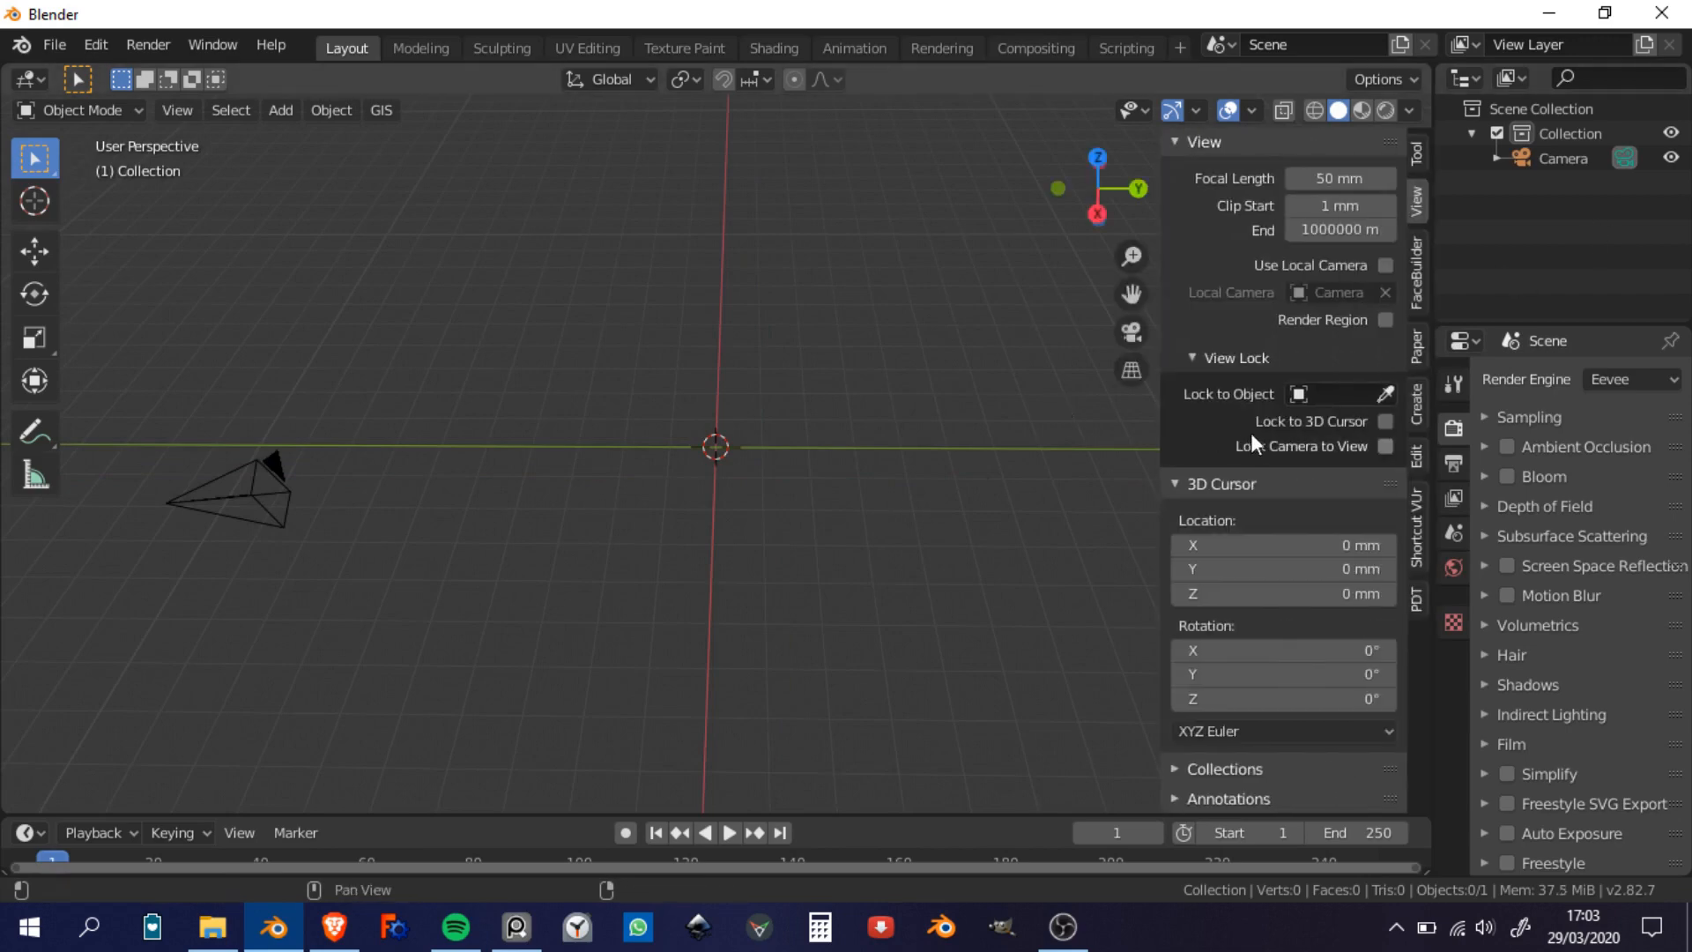
{"action": "left_click", "coordinate": [1419, 539]}
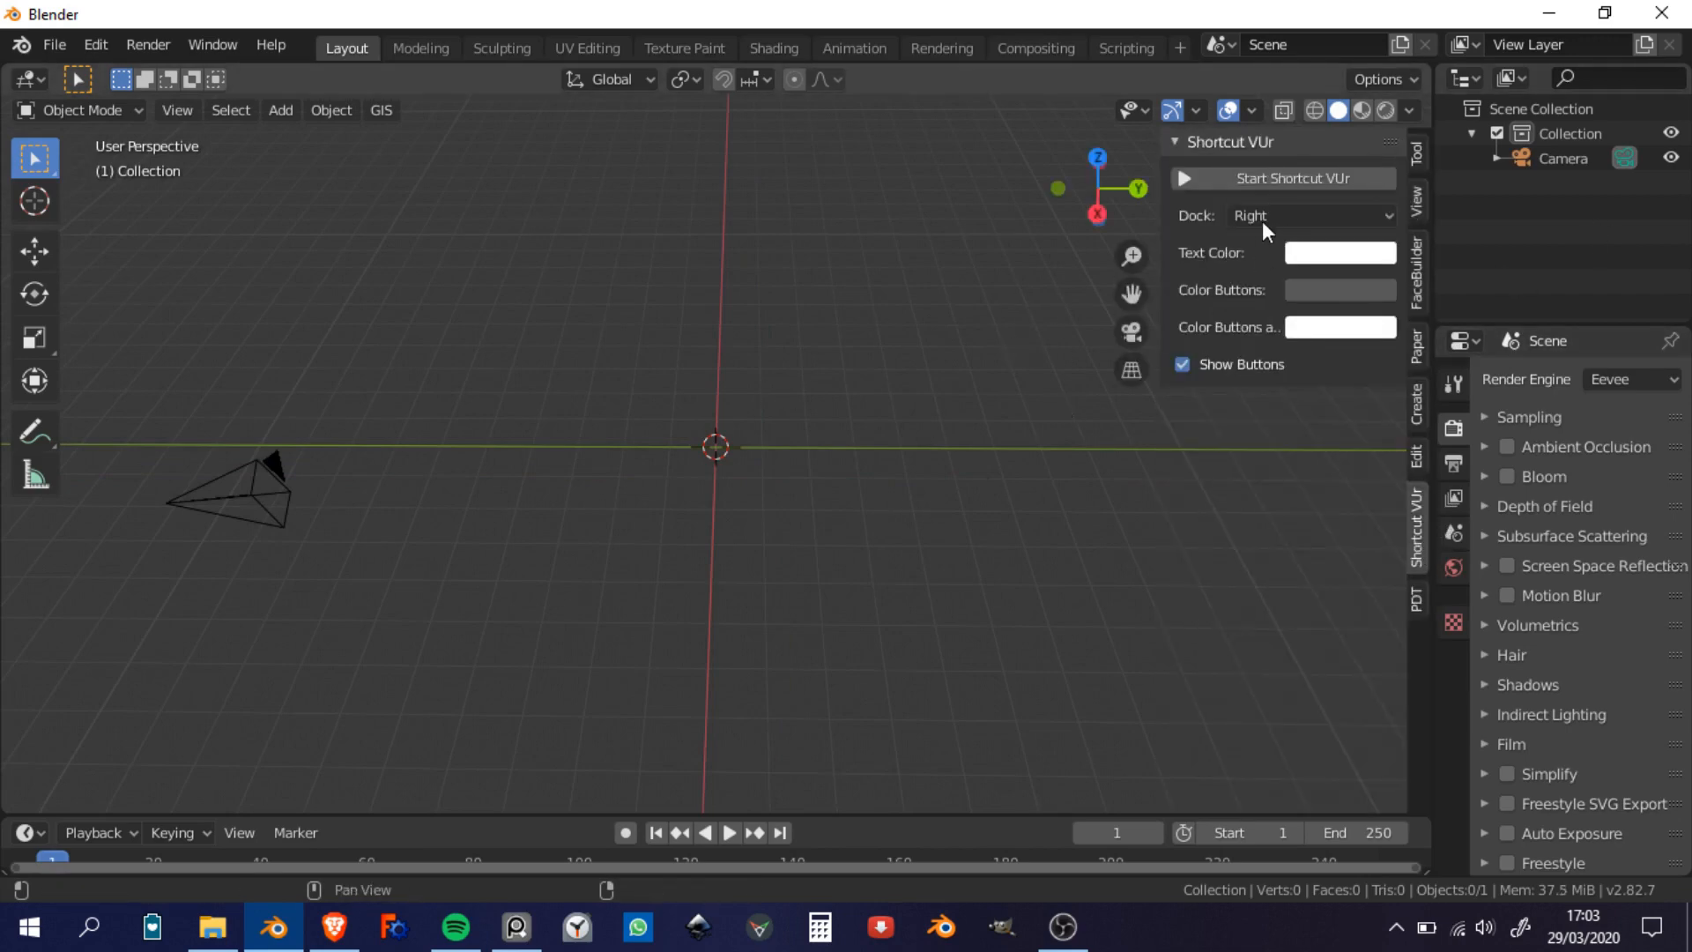
{"action": "left_click", "coordinate": [1256, 179]}
{"action": "key", "text": "n"}
Step: Add a plane mesh at the origin and scale it up to roughly ten times its size or more as a floor
{"action": "middle_click_drag", "start_coordinate": [807, 345], "coordinate": [793, 440], "text": "shift"}
{"action": "key", "text": "shift+a"}
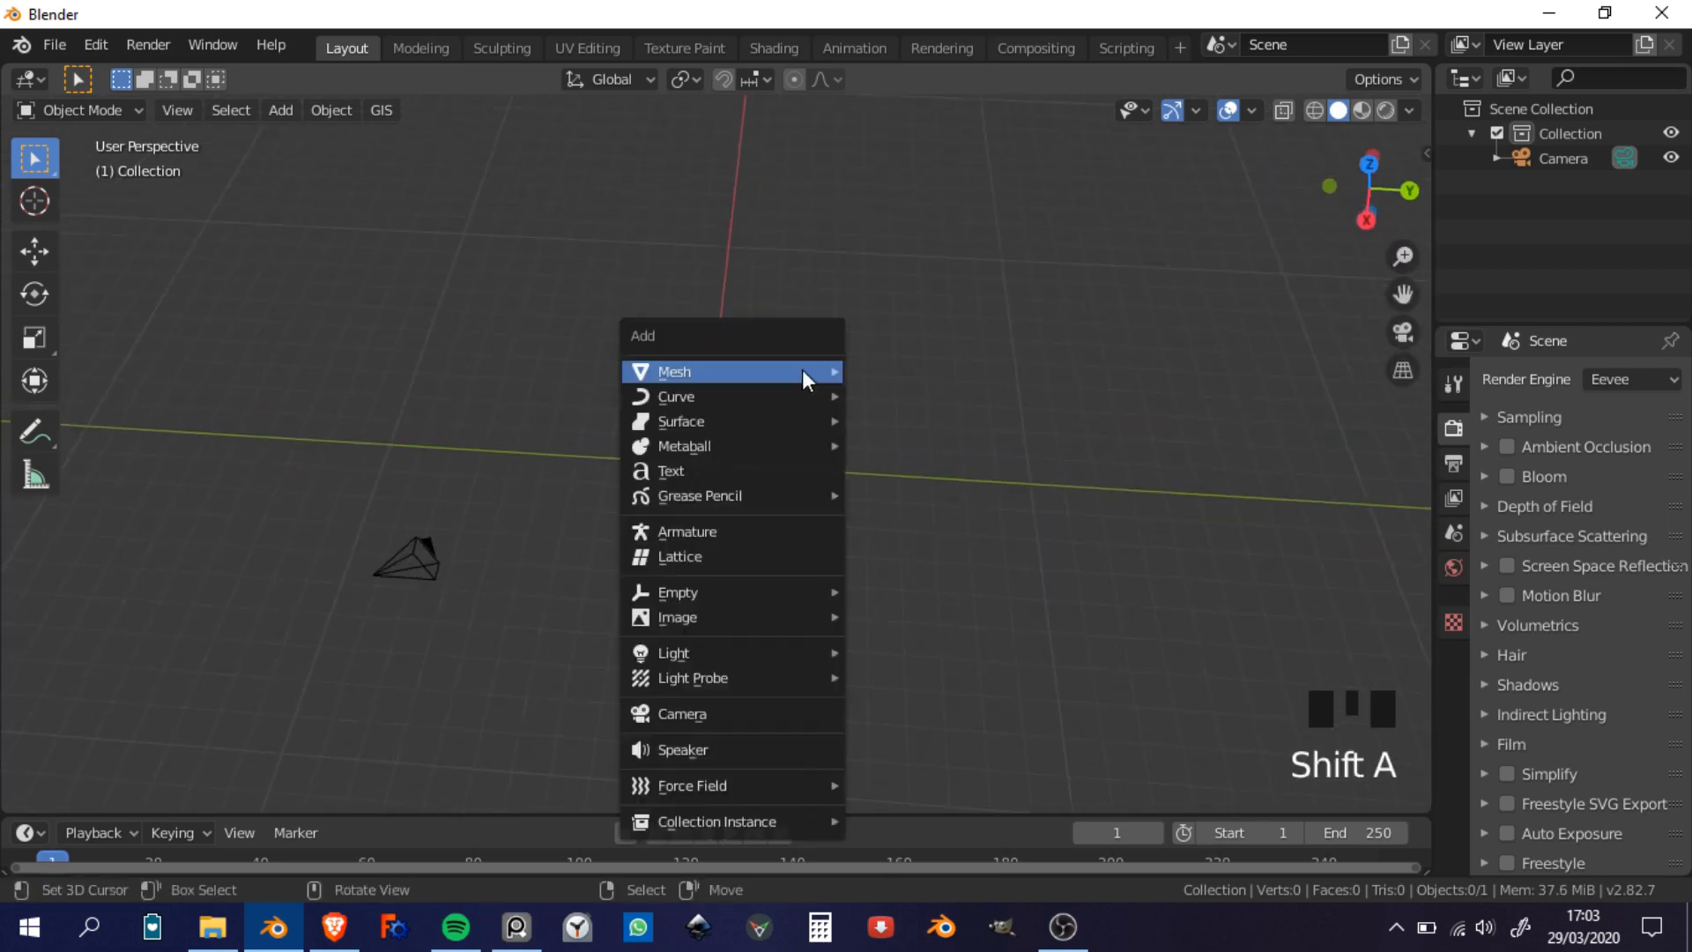
{"action": "mouse_move", "coordinate": [803, 371]}
{"action": "left_click", "coordinate": [918, 372]}
{"action": "key", "text": "s"}
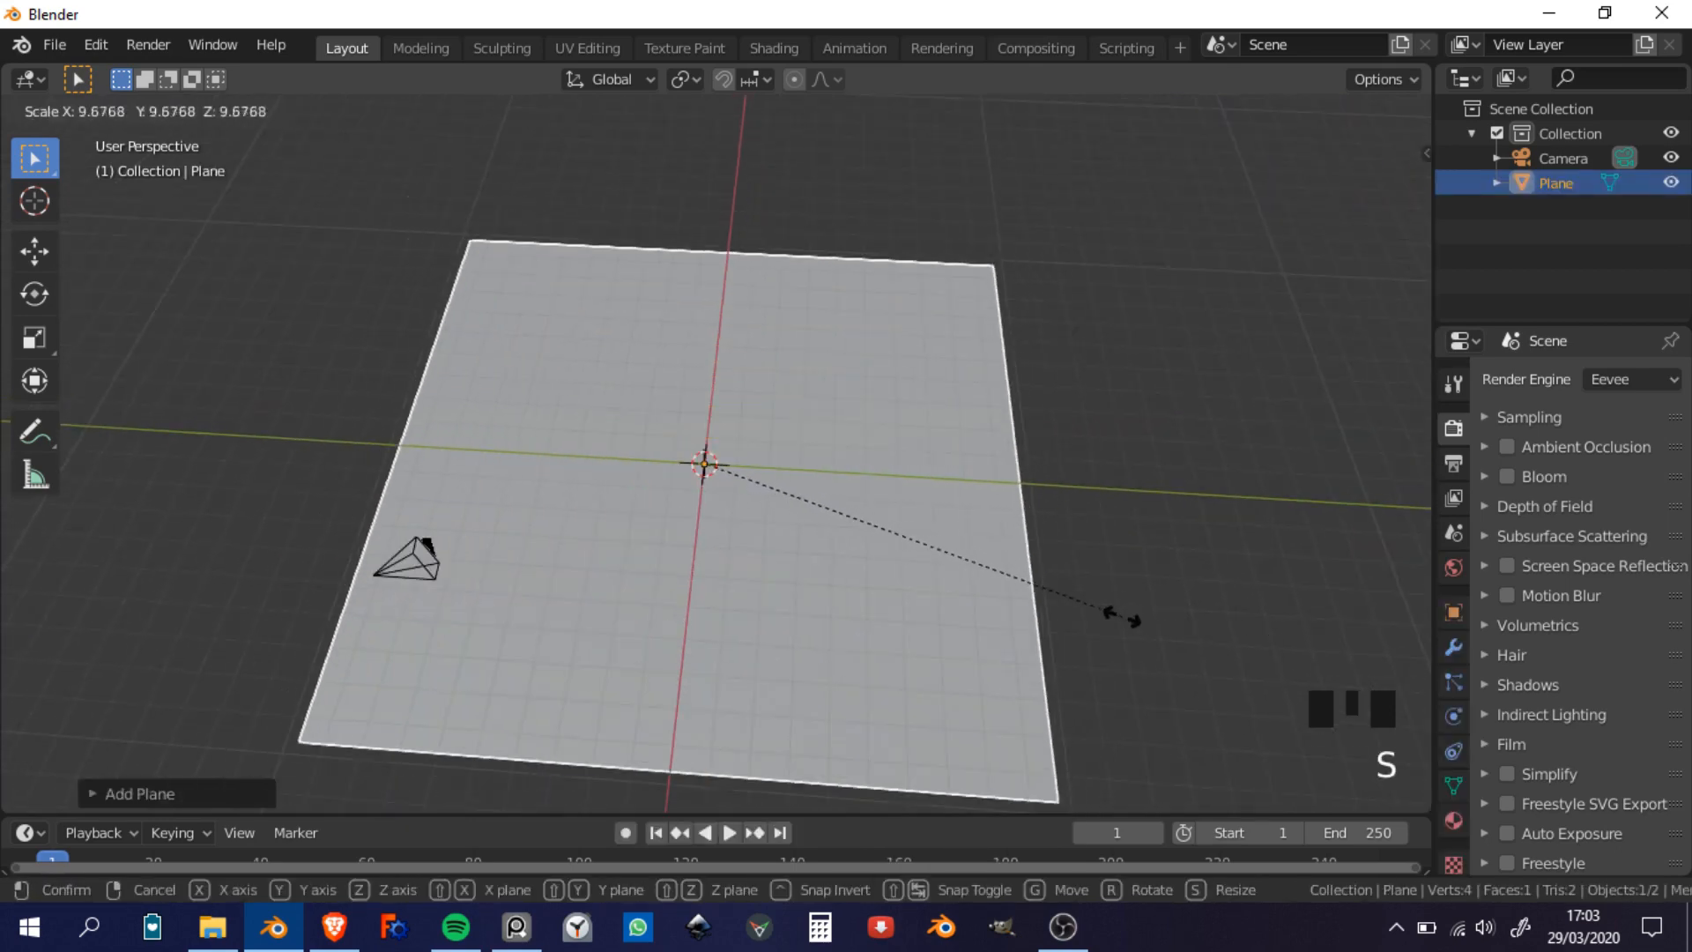
{"action": "left_click", "coordinate": [1145, 613]}
{"action": "middle_click_drag", "start_coordinate": [932, 648], "coordinate": [906, 585]}
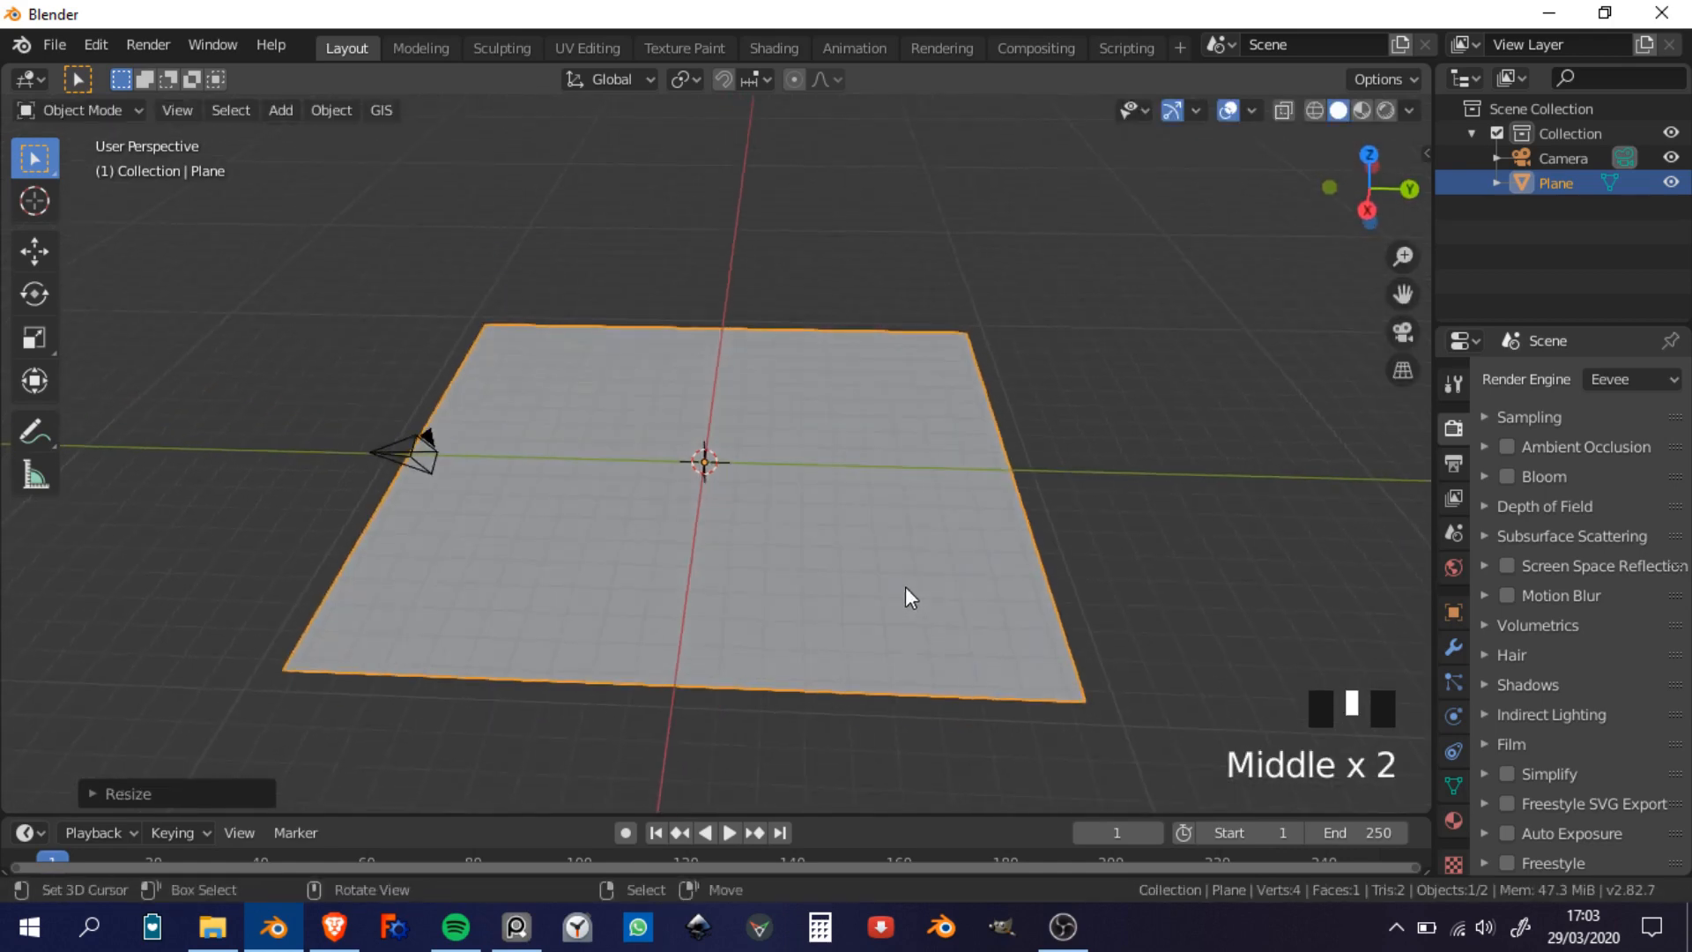
{"action": "key", "text": "s"}
{"action": "left_click", "coordinate": [929, 599]}
Step: Place the 3D cursor in the right orthographic view on the vertical axis, one main grid line above the floor plane
{"action": "middle_click_drag", "start_coordinate": [800, 554], "coordinate": [701, 603], "text": "shift"}
{"action": "key", "text": "KP_1"}
{"action": "key", "text": "KP_3"}
{"action": "scroll", "coordinate": [796, 589], "scroll_direction": "up", "scroll_amount": 2}
{"action": "scroll", "coordinate": [805, 608], "scroll_direction": "up", "scroll_amount": 3}
{"action": "scroll", "coordinate": [758, 590], "scroll_direction": "down", "scroll_amount": 2}
{"action": "scroll", "coordinate": [764, 592], "scroll_direction": "up", "scroll_amount": 2}
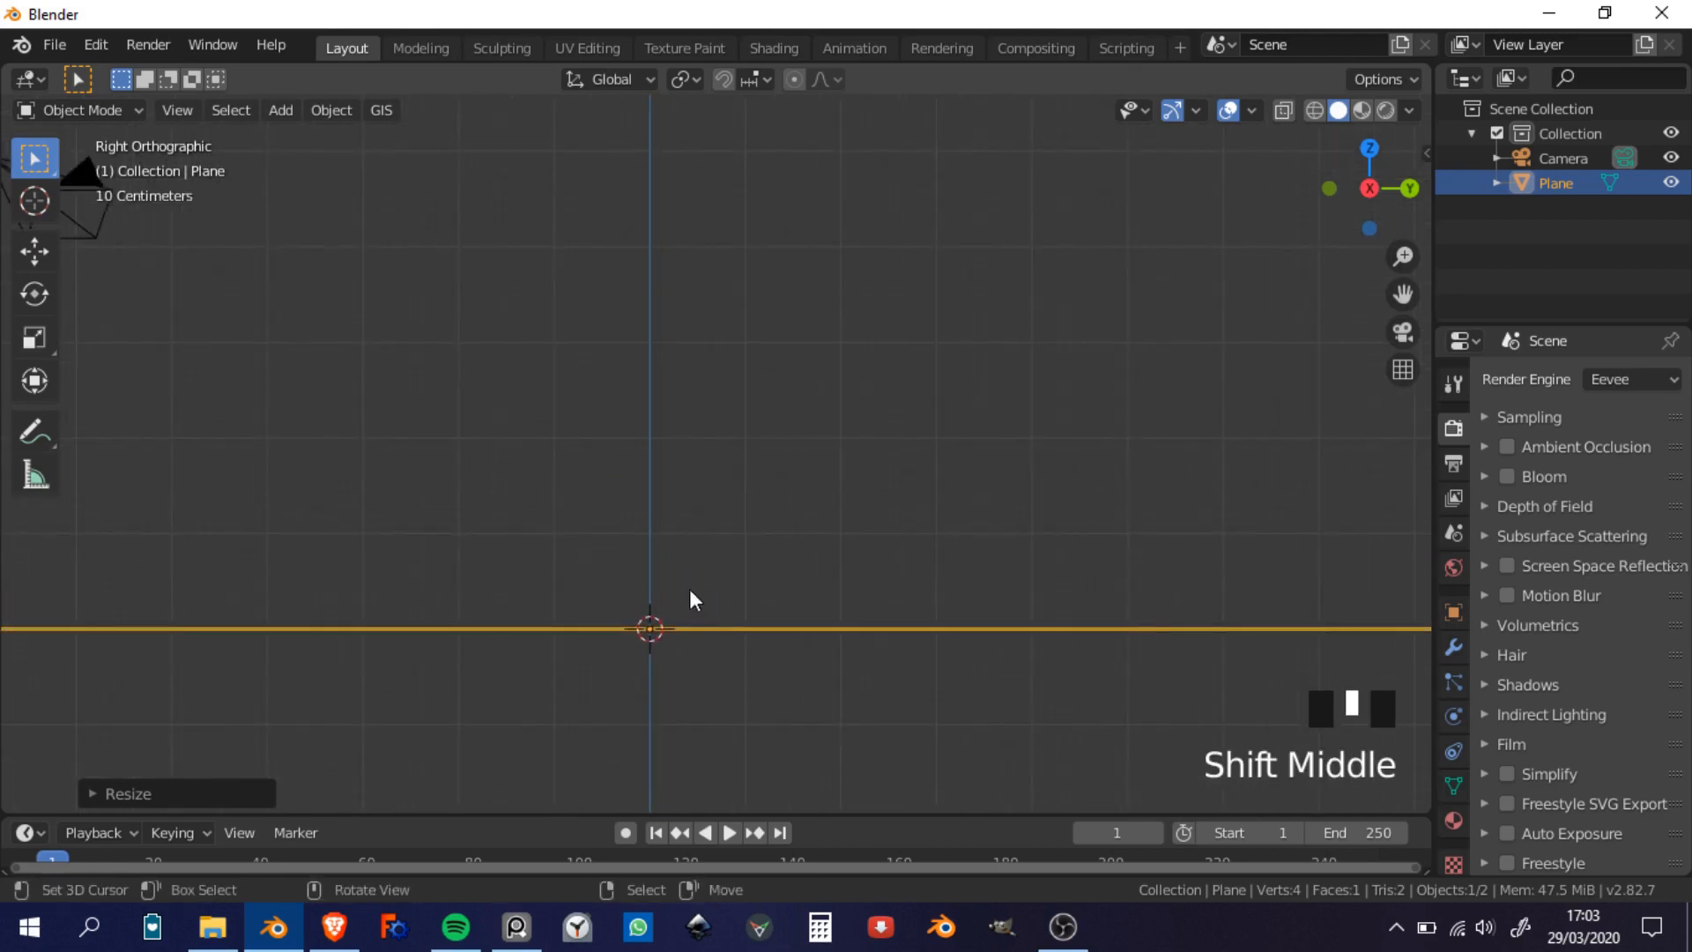
{"action": "right_click", "coordinate": [646, 532], "text": "shift"}
{"action": "scroll", "coordinate": [647, 533], "scroll_direction": "up", "scroll_amount": 2}
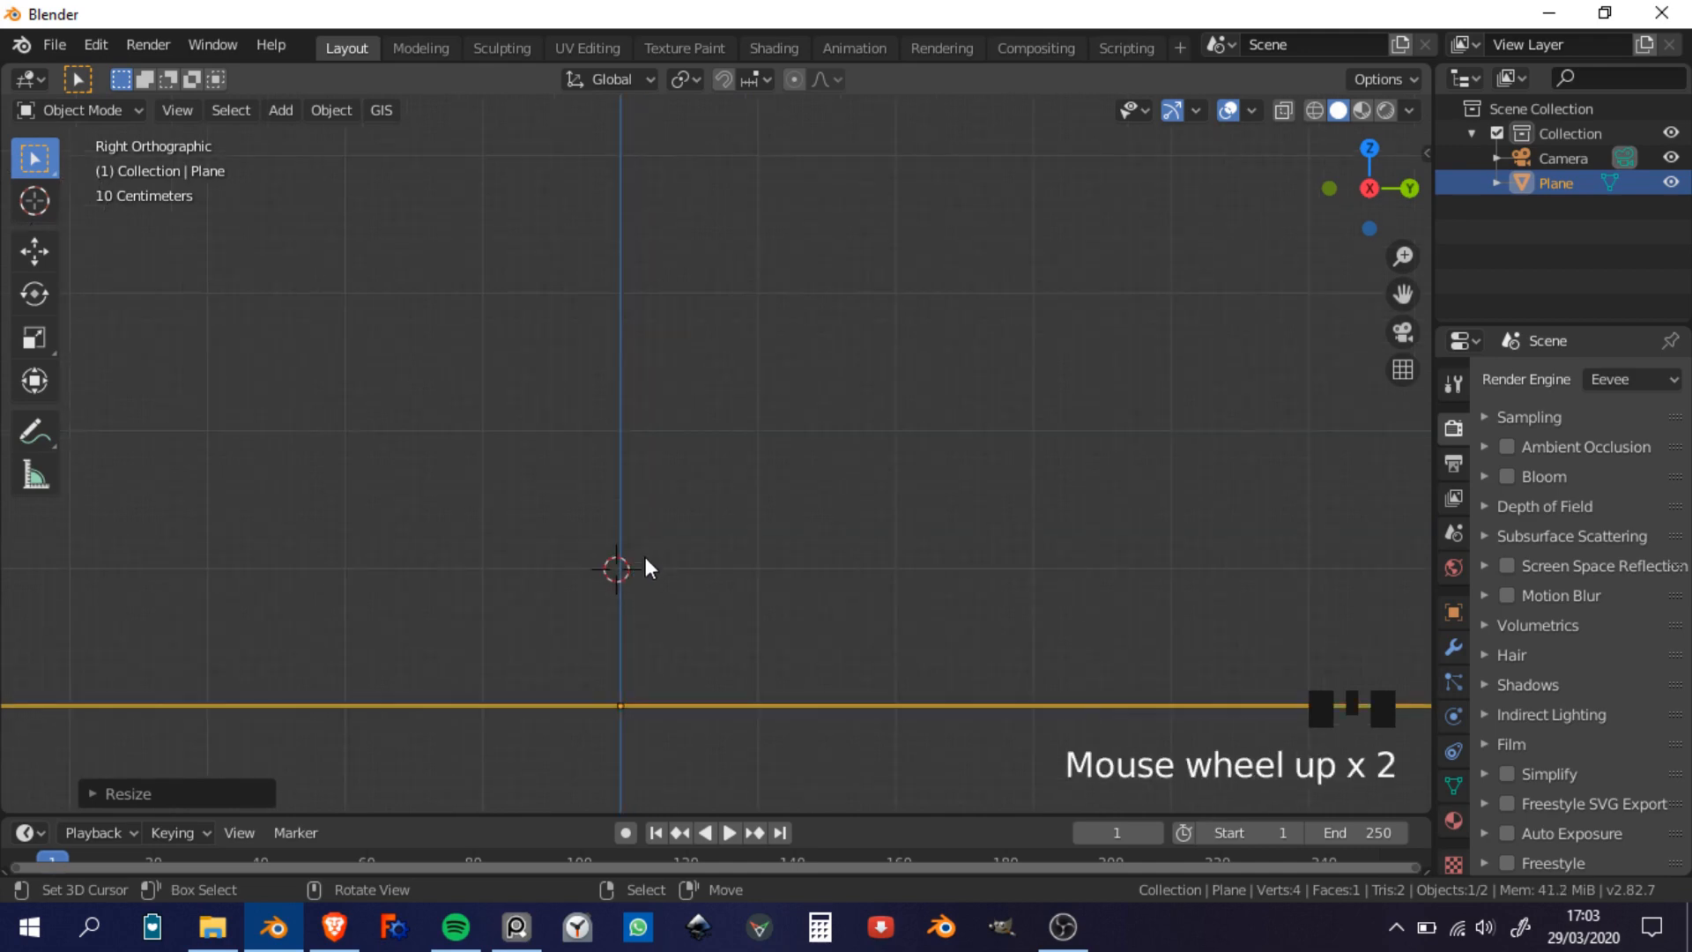
{"action": "middle_click_drag", "start_coordinate": [645, 557], "coordinate": [717, 544], "text": "shift"}
{"action": "scroll", "coordinate": [632, 541], "scroll_direction": "up", "scroll_amount": 2}
{"action": "left_click", "coordinate": [643, 531]}
{"action": "left_click", "coordinate": [646, 530]}
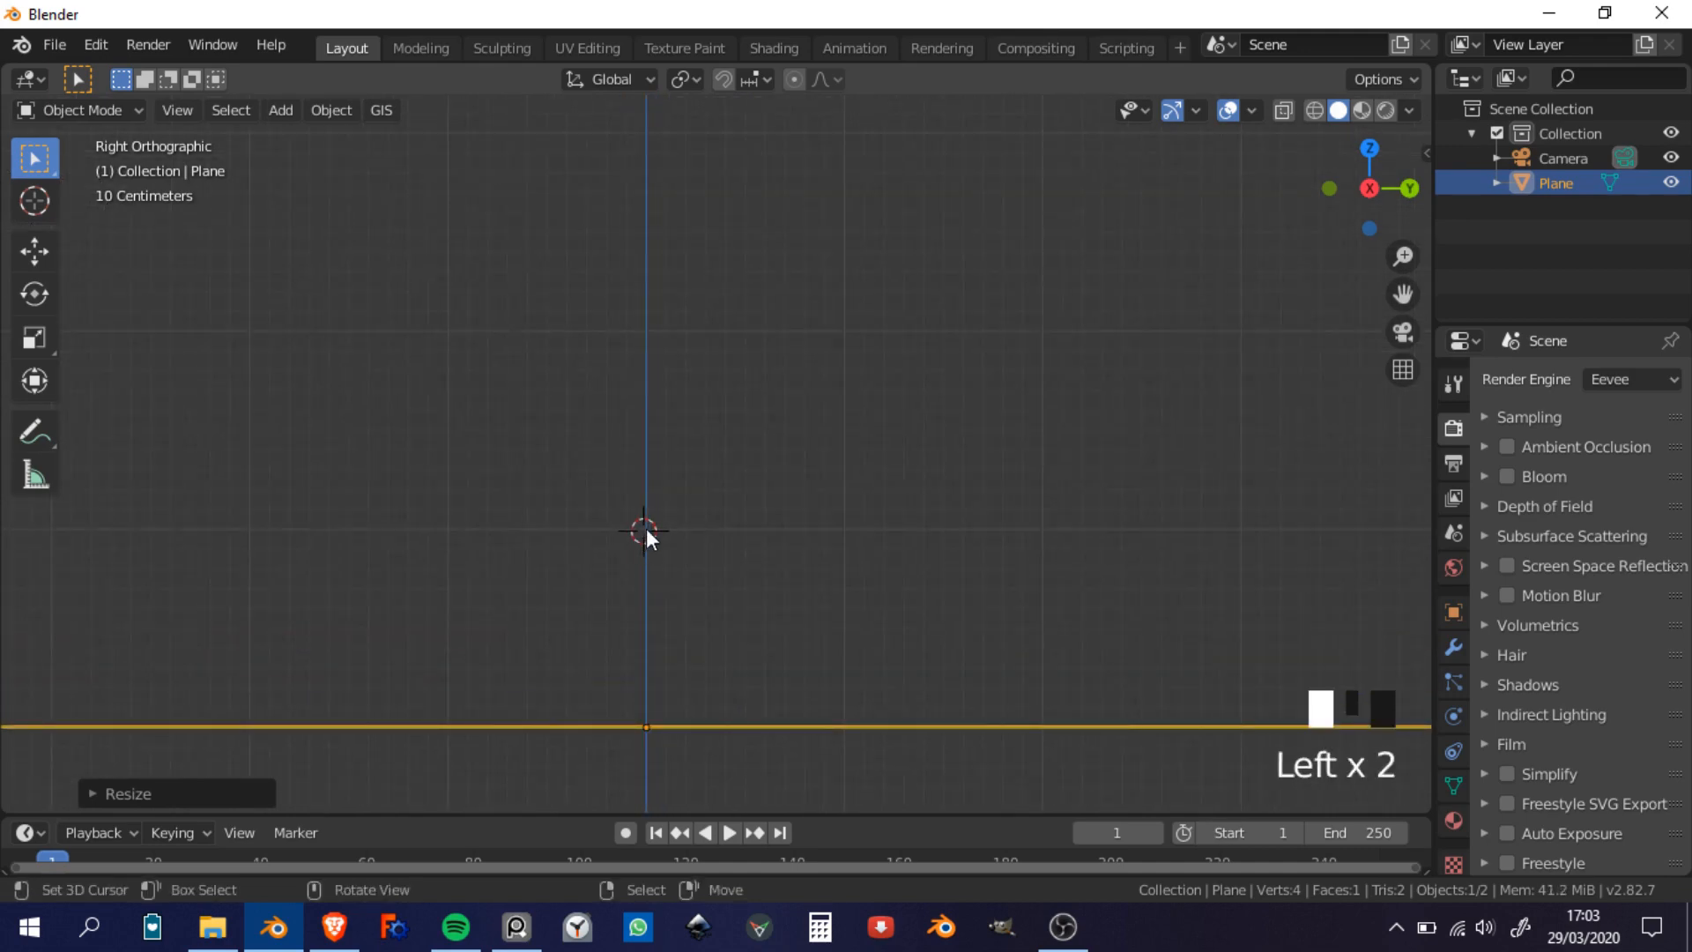
Step: Add a cube mesh at the 3D cursor so that it stands on the floor plane
{"action": "key", "text": "shift+a"}
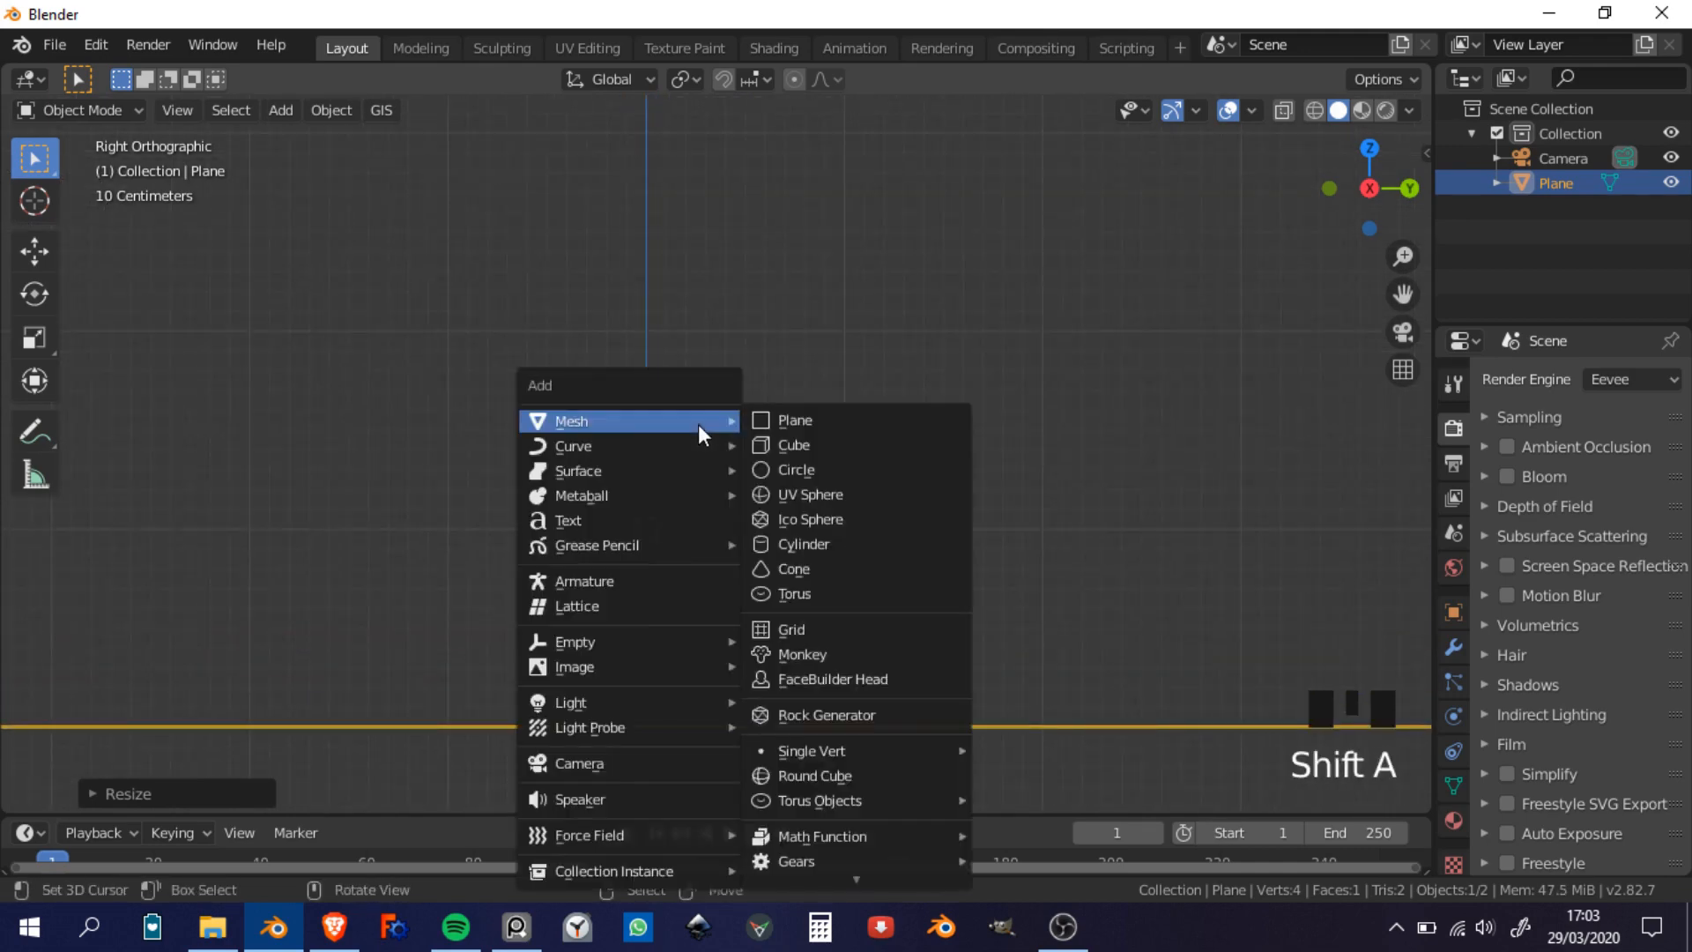
{"action": "left_click", "coordinate": [866, 438]}
{"action": "scroll", "coordinate": [849, 458], "scroll_direction": "down", "scroll_amount": 3}
{"action": "middle_click_drag", "start_coordinate": [850, 463], "coordinate": [846, 536], "text": "shift"}
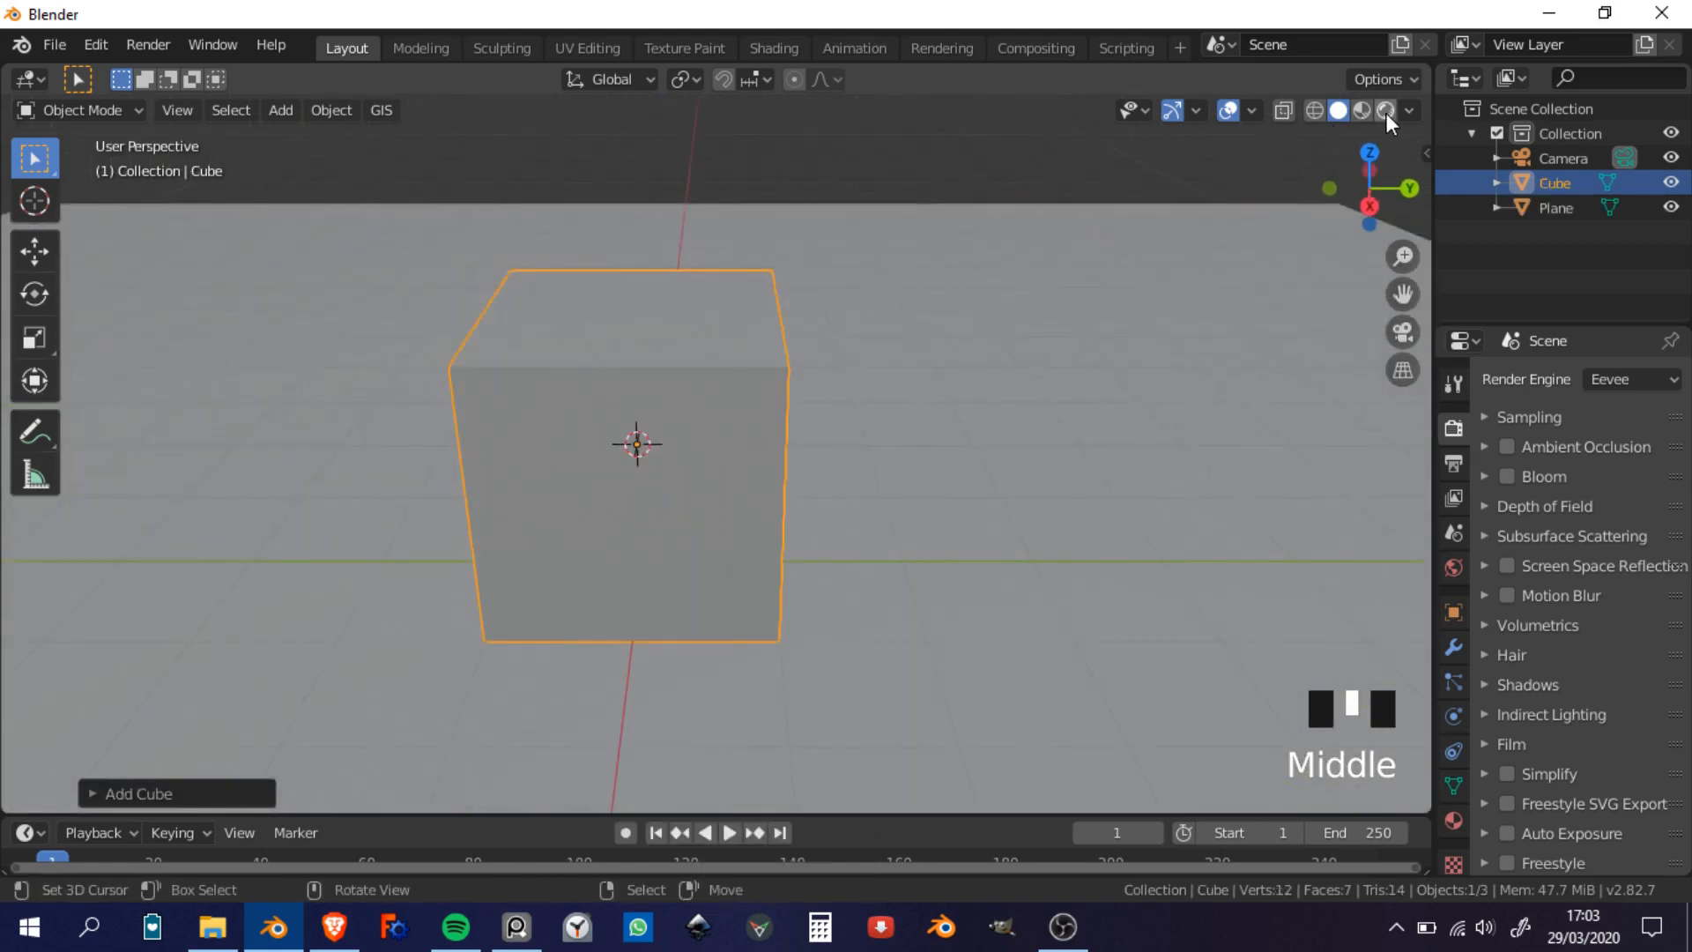
Step: Switch the viewport shading to Material Preview
{"action": "left_click", "coordinate": [1361, 110]}
{"action": "mouse_move", "coordinate": [1322, 294]}
{"action": "middle_mouse_down", "text": "shift"}
{"action": "mouse_move", "coordinate": [980, 333]}
{"action": "mouse_move", "coordinate": [908, 367]}
{"action": "mouse_move", "coordinate": [774, 367]}
{"action": "mouse_move", "coordinate": [876, 370]}
{"action": "mouse_move", "coordinate": [854, 405]}
{"action": "mouse_move", "coordinate": [877, 418]}
{"action": "mouse_move", "coordinate": [1292, 273]}
{"action": "middle_mouse_up", "text": "shift"}
{"action": "left_click", "coordinate": [1409, 109]}
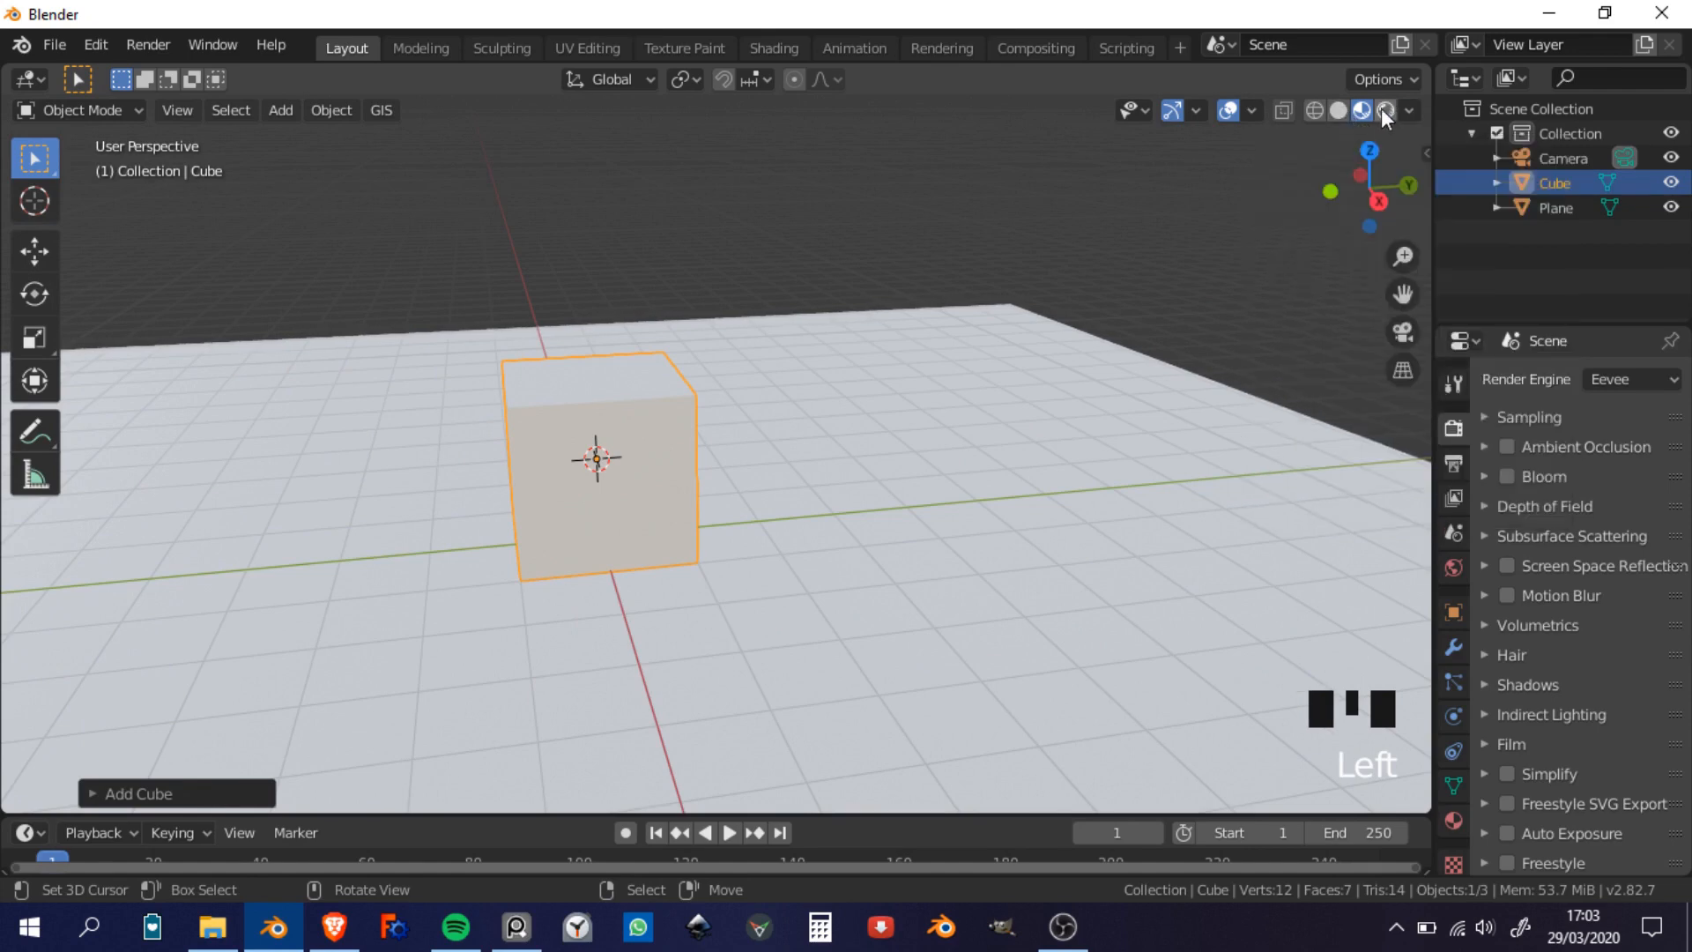
{"action": "scroll", "coordinate": [460, 552], "scroll_direction": "down", "scroll_amount": 3}
{"action": "scroll", "coordinate": [615, 502], "scroll_direction": "up", "scroll_amount": 2}
{"action": "middle_click_drag", "start_coordinate": [619, 511], "coordinate": [769, 452], "text": "shift"}
{"action": "middle_click_drag", "start_coordinate": [669, 518], "coordinate": [728, 484]}
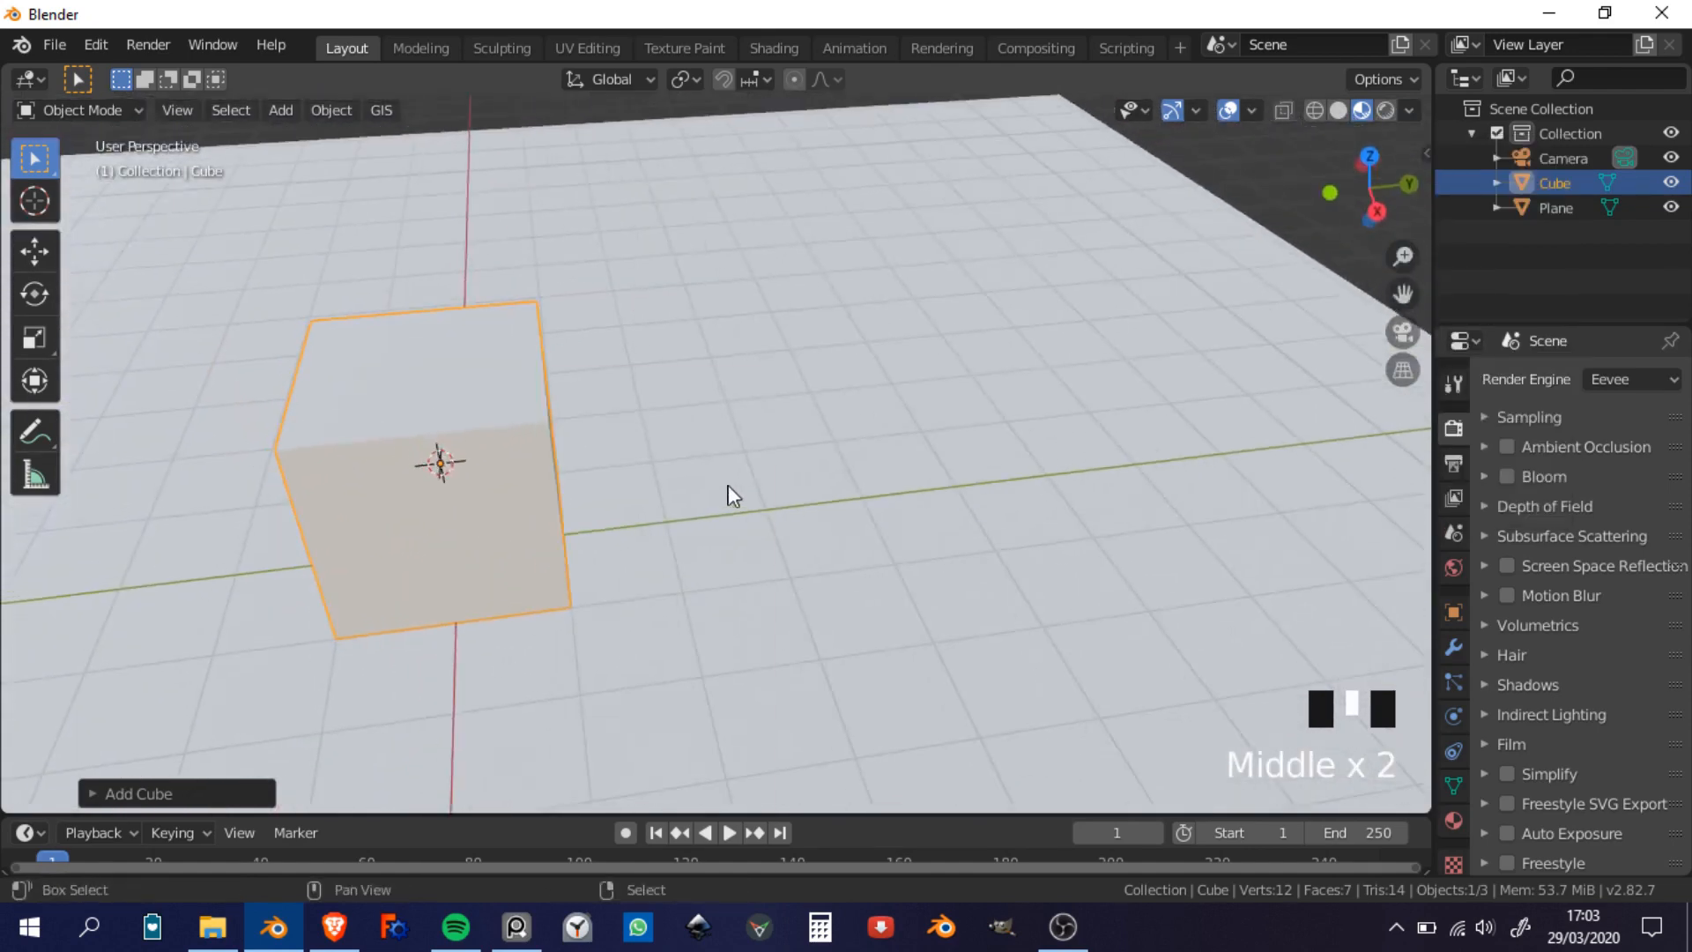
{"action": "key", "text": "shift+a"}
{"action": "mouse_move", "coordinate": [678, 420]}
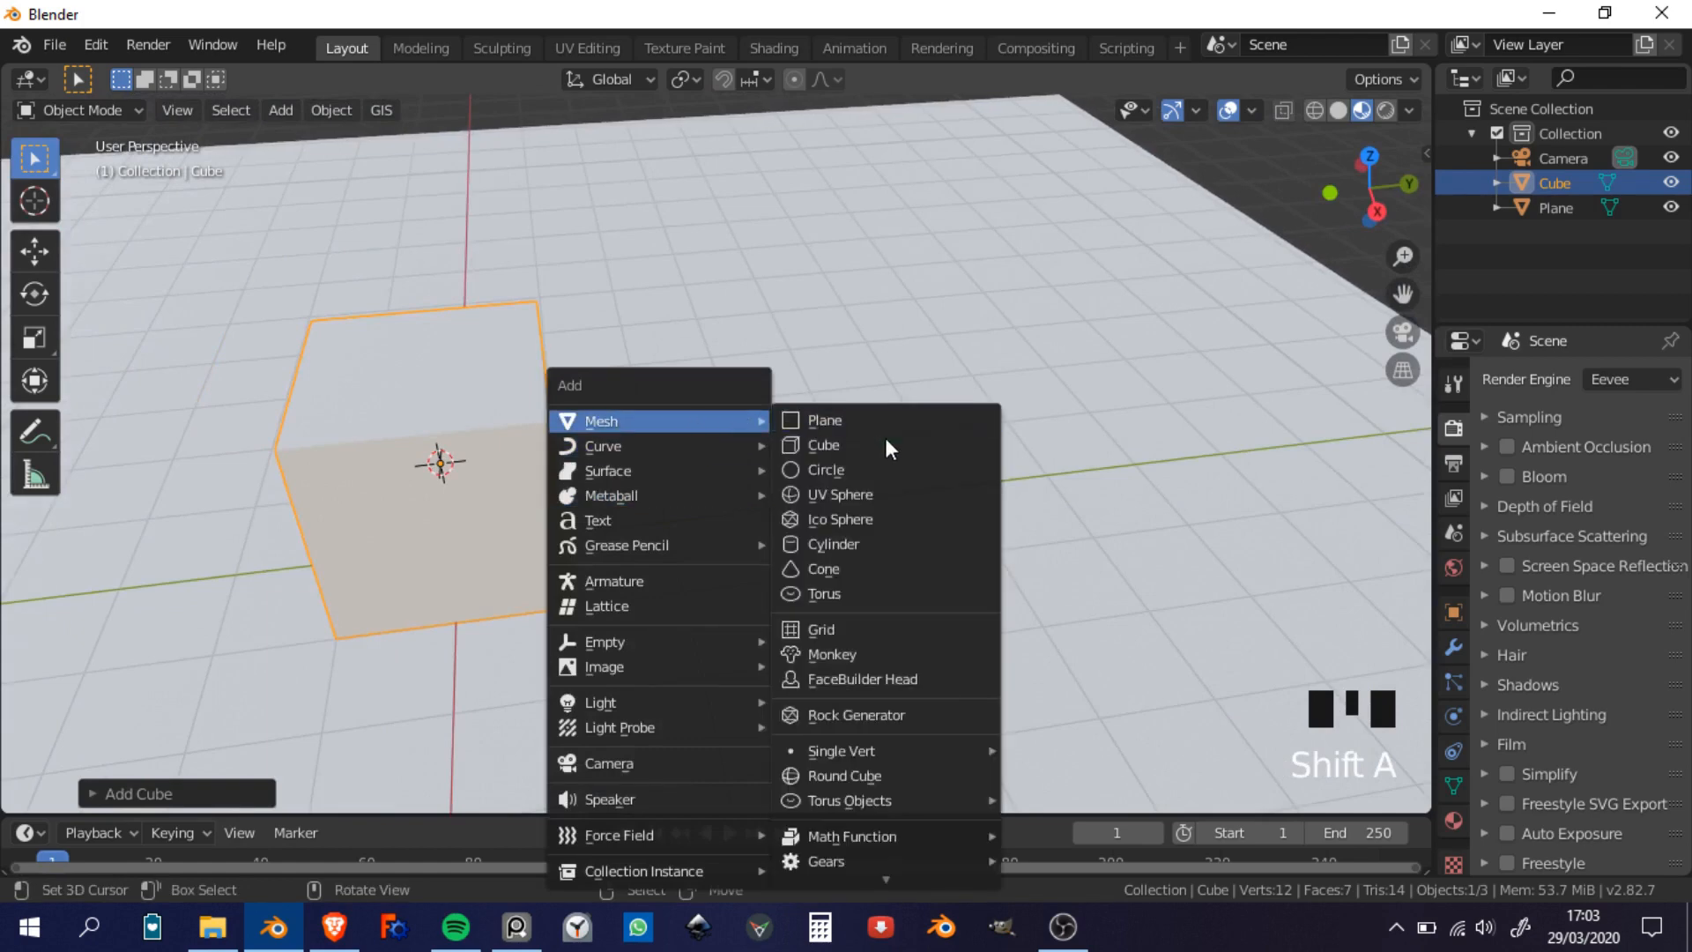
{"action": "left_click", "coordinate": [854, 567]}
{"action": "middle_click_drag", "start_coordinate": [842, 574], "coordinate": [726, 589]}
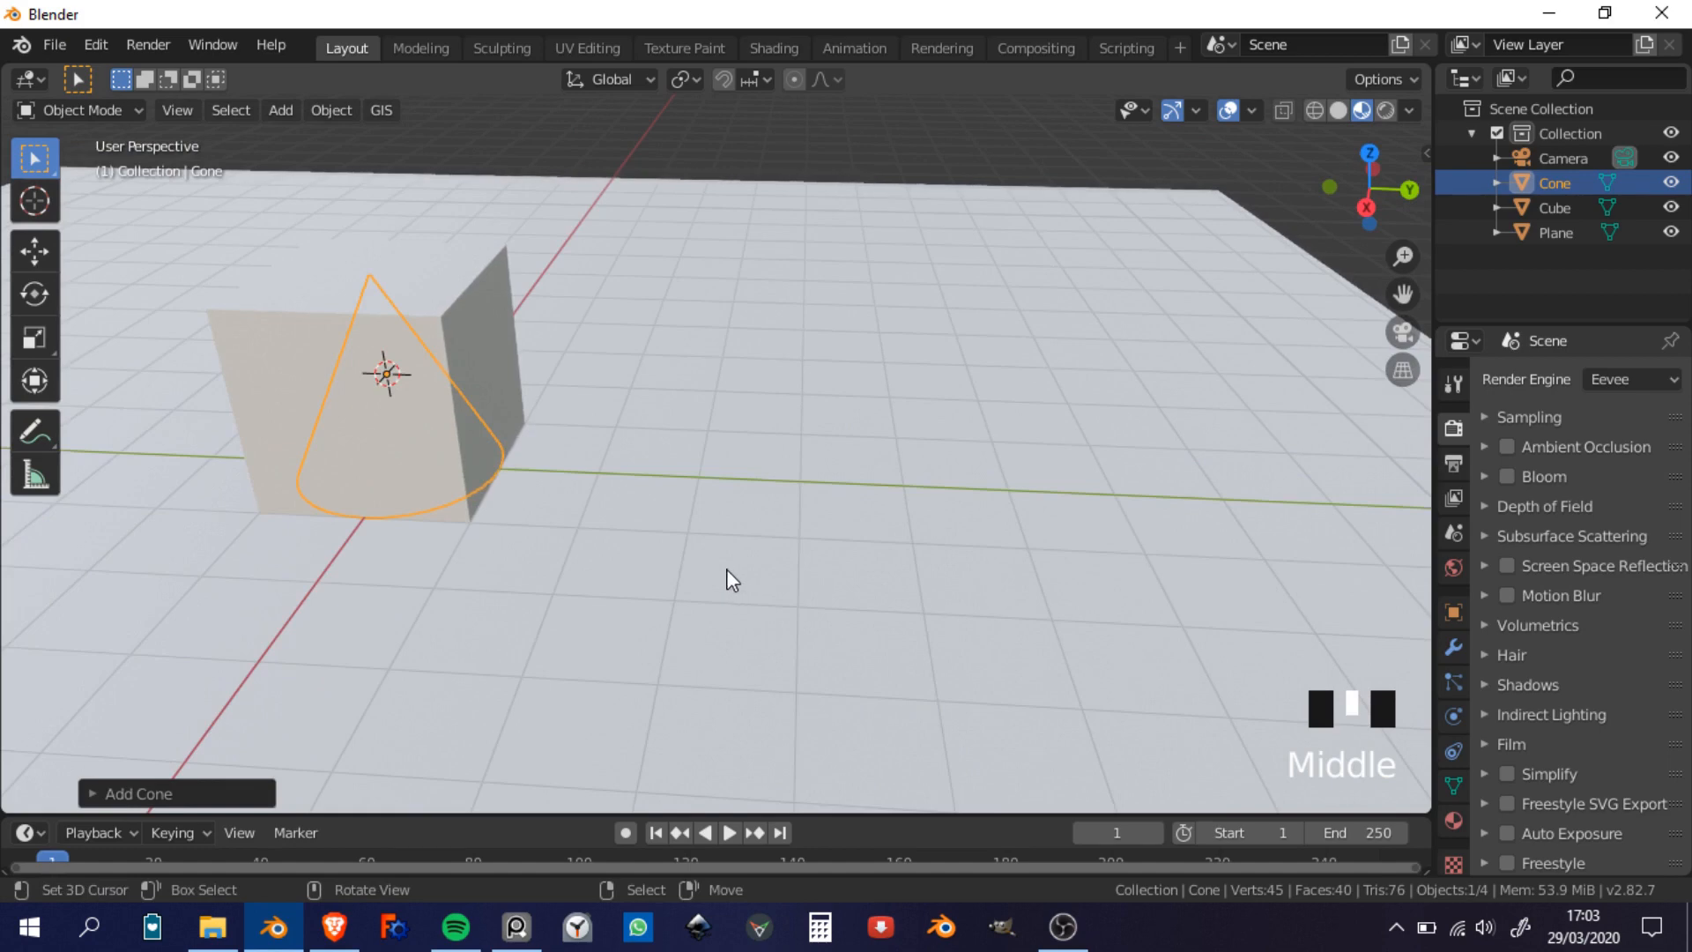
{"action": "key", "text": "g"}
{"action": "key", "text": "shift+z"}
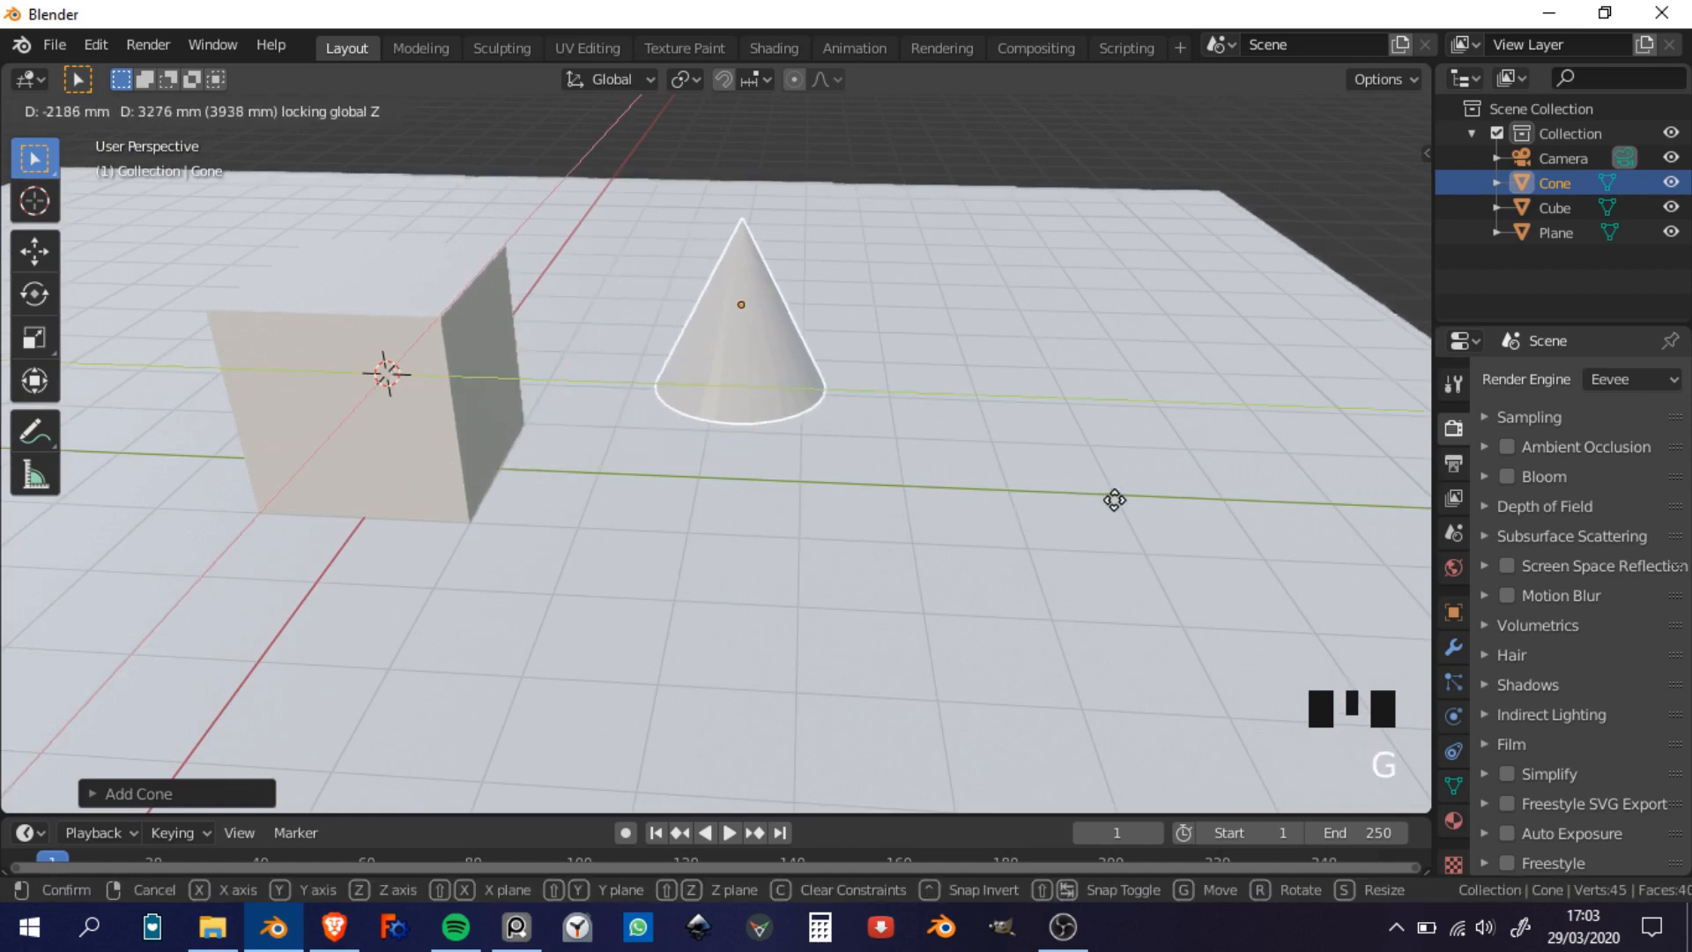
{"action": "left_click", "coordinate": [1150, 516]}
{"action": "left_click", "coordinate": [102, 793]}
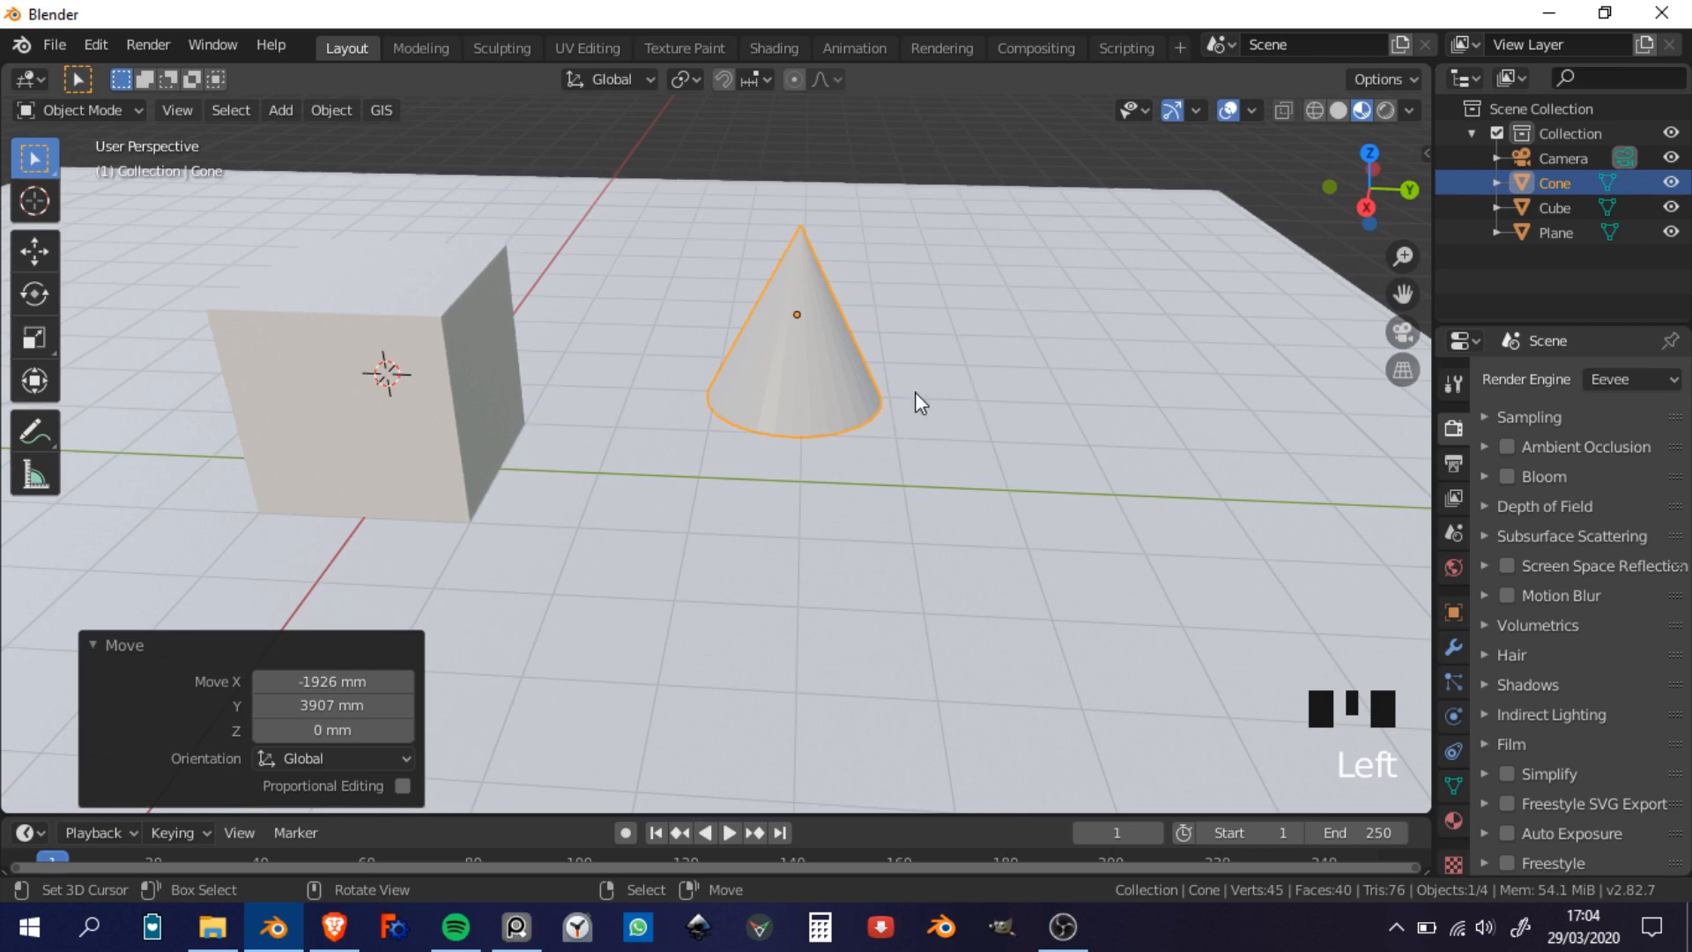
{"action": "middle_click_drag", "start_coordinate": [914, 400], "coordinate": [917, 495]}
{"action": "key", "text": "x"}
{"action": "left_click", "coordinate": [917, 489]}
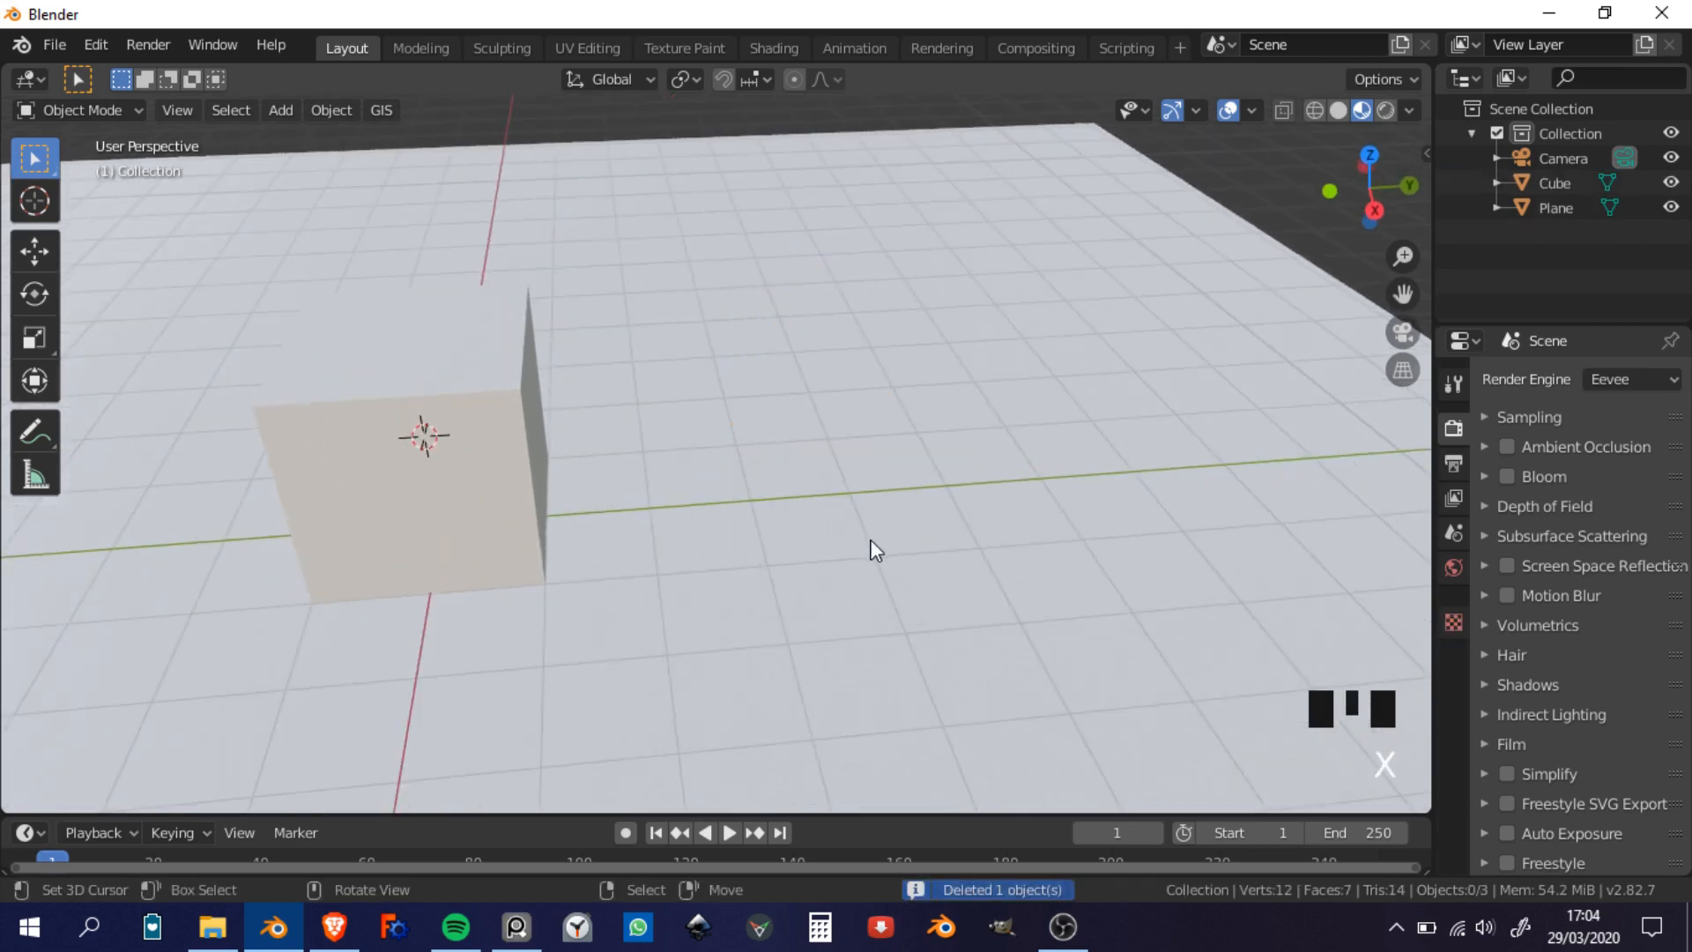
Step: Place the 3D cursor in the right orthographic view about 4 m along Y from the cube, about 1 m above the floor
{"action": "middle_click_drag", "start_coordinate": [873, 552], "coordinate": [855, 495]}
{"action": "key", "text": "KP_3"}
{"action": "scroll", "coordinate": [620, 370], "scroll_direction": "up", "scroll_amount": 1}
{"action": "middle_click_drag", "start_coordinate": [619, 370], "coordinate": [696, 453], "text": "shift"}
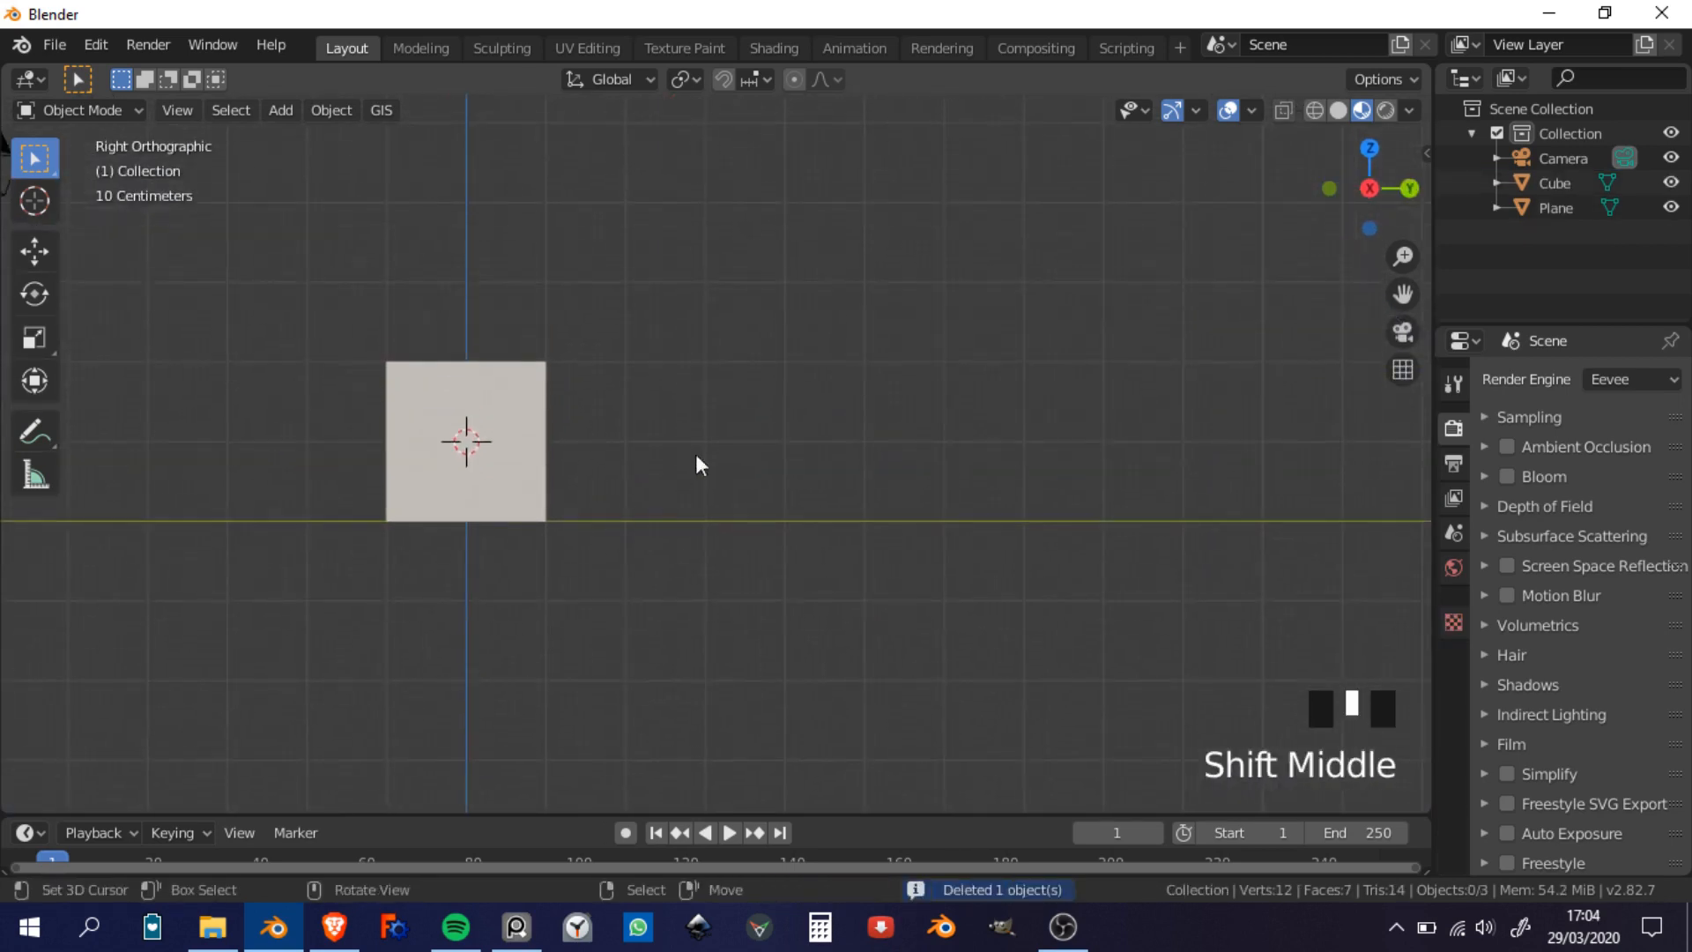
{"action": "left_click", "coordinate": [786, 437]}
{"action": "middle_click_drag", "start_coordinate": [940, 423], "coordinate": [909, 429], "text": "shift"}
Step: Add a cone mesh at the 3D cursor and set its vertices to 3 to form a three-sided pyramid
{"action": "key", "text": "shift+a"}
{"action": "mouse_move", "coordinate": [896, 367]}
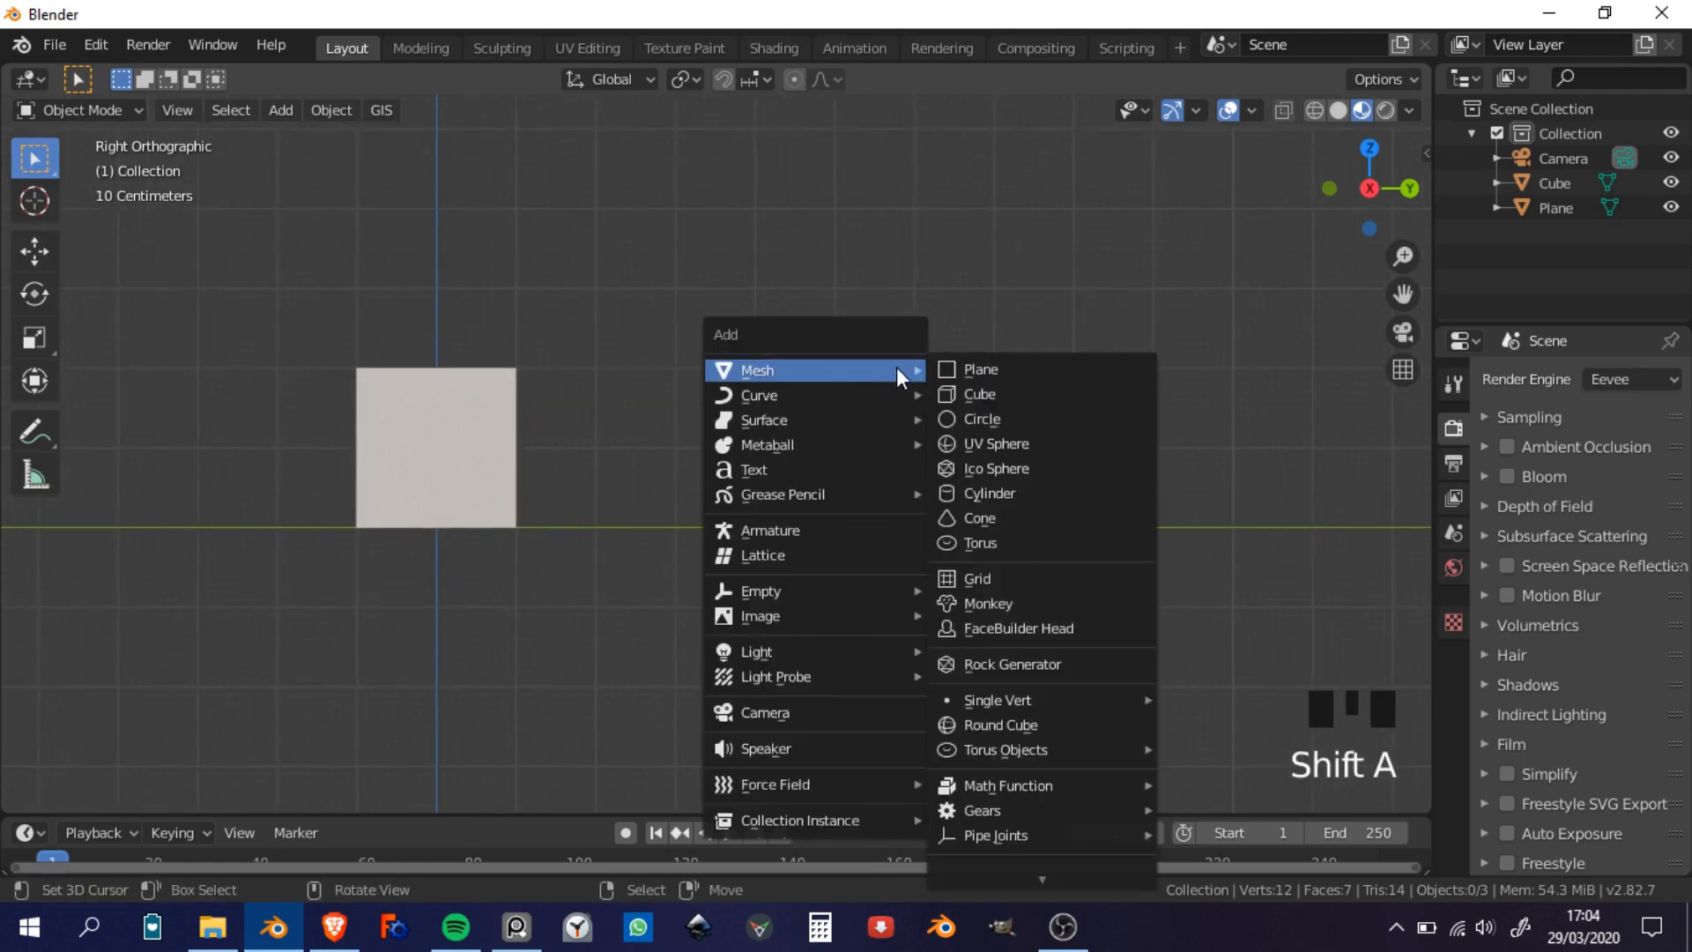
{"action": "left_click", "coordinate": [1007, 520]}
{"action": "scroll", "coordinate": [913, 501], "scroll_direction": "up", "scroll_amount": 2}
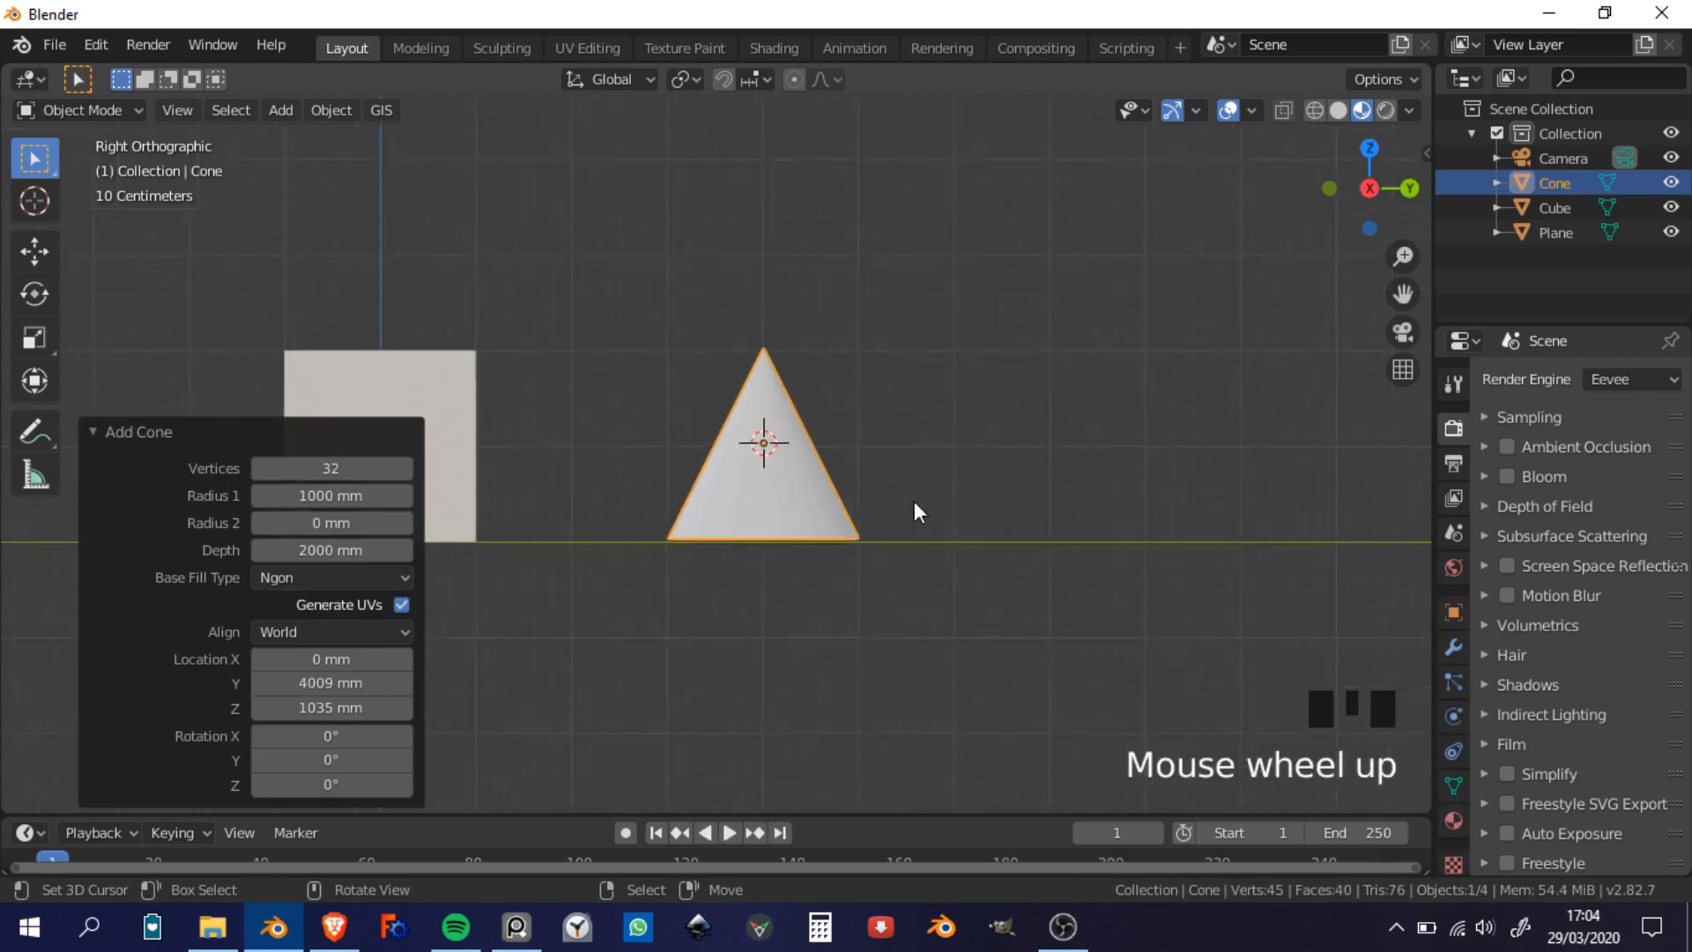
{"action": "middle_click_drag", "start_coordinate": [913, 501], "coordinate": [872, 457], "text": "shift"}
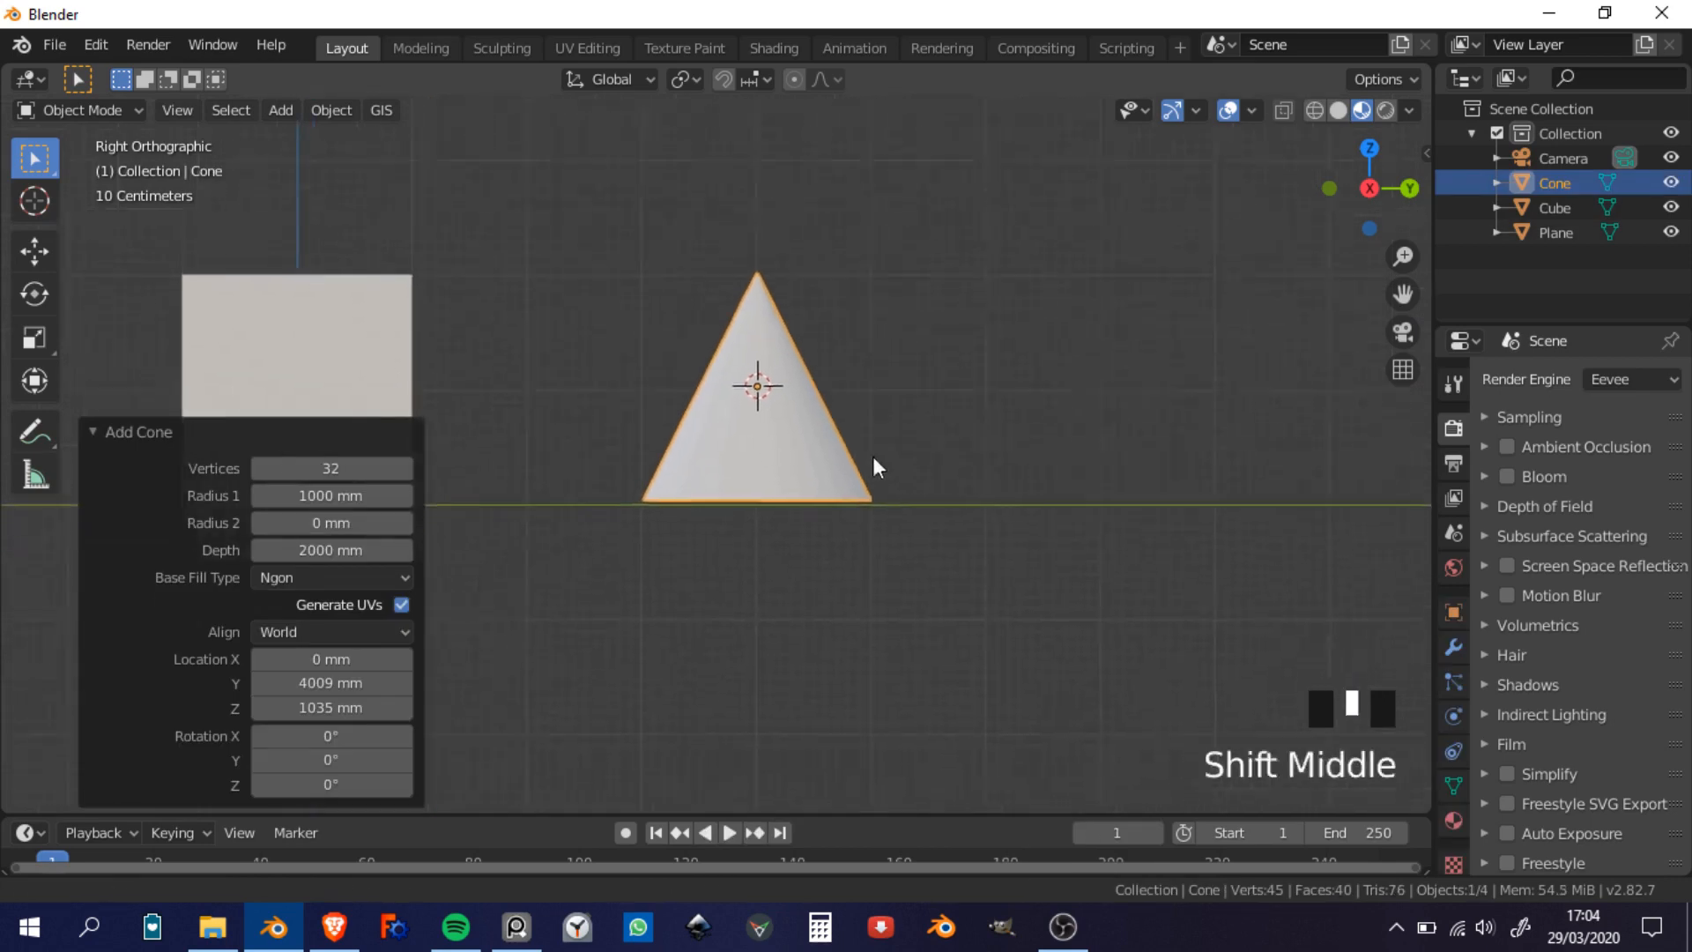
{"action": "left_click", "coordinate": [333, 465]}
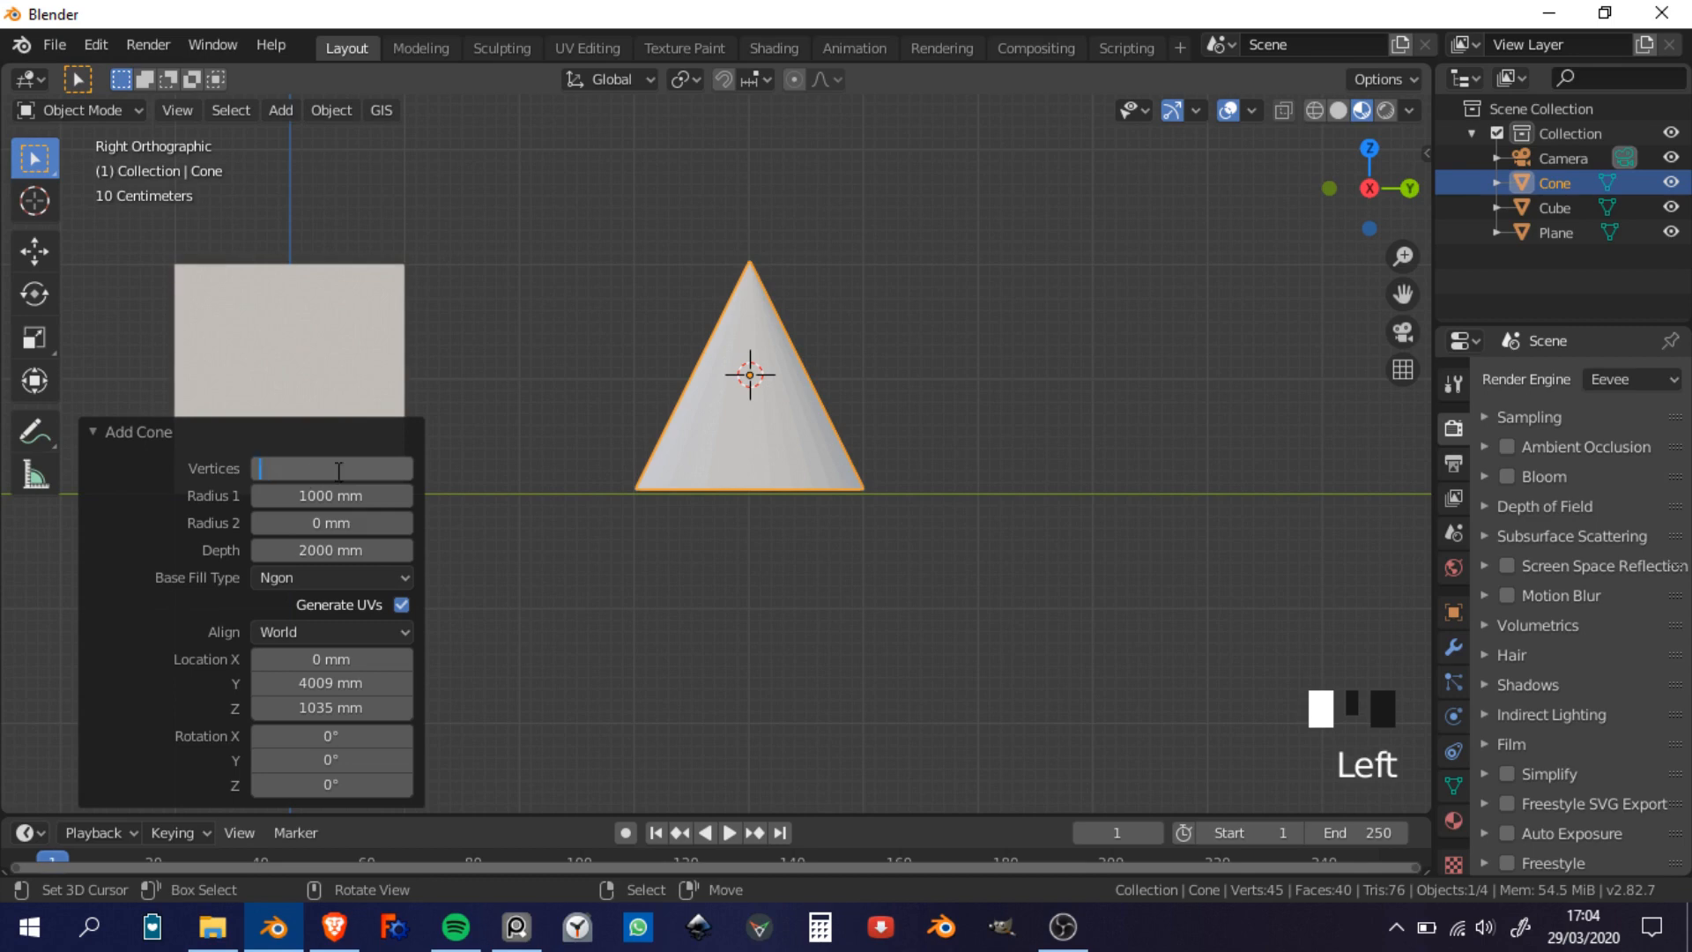
{"action": "type", "text": "3"}
{"action": "key", "text": "Return"}
{"action": "middle_click_drag", "start_coordinate": [564, 503], "coordinate": [787, 474]}
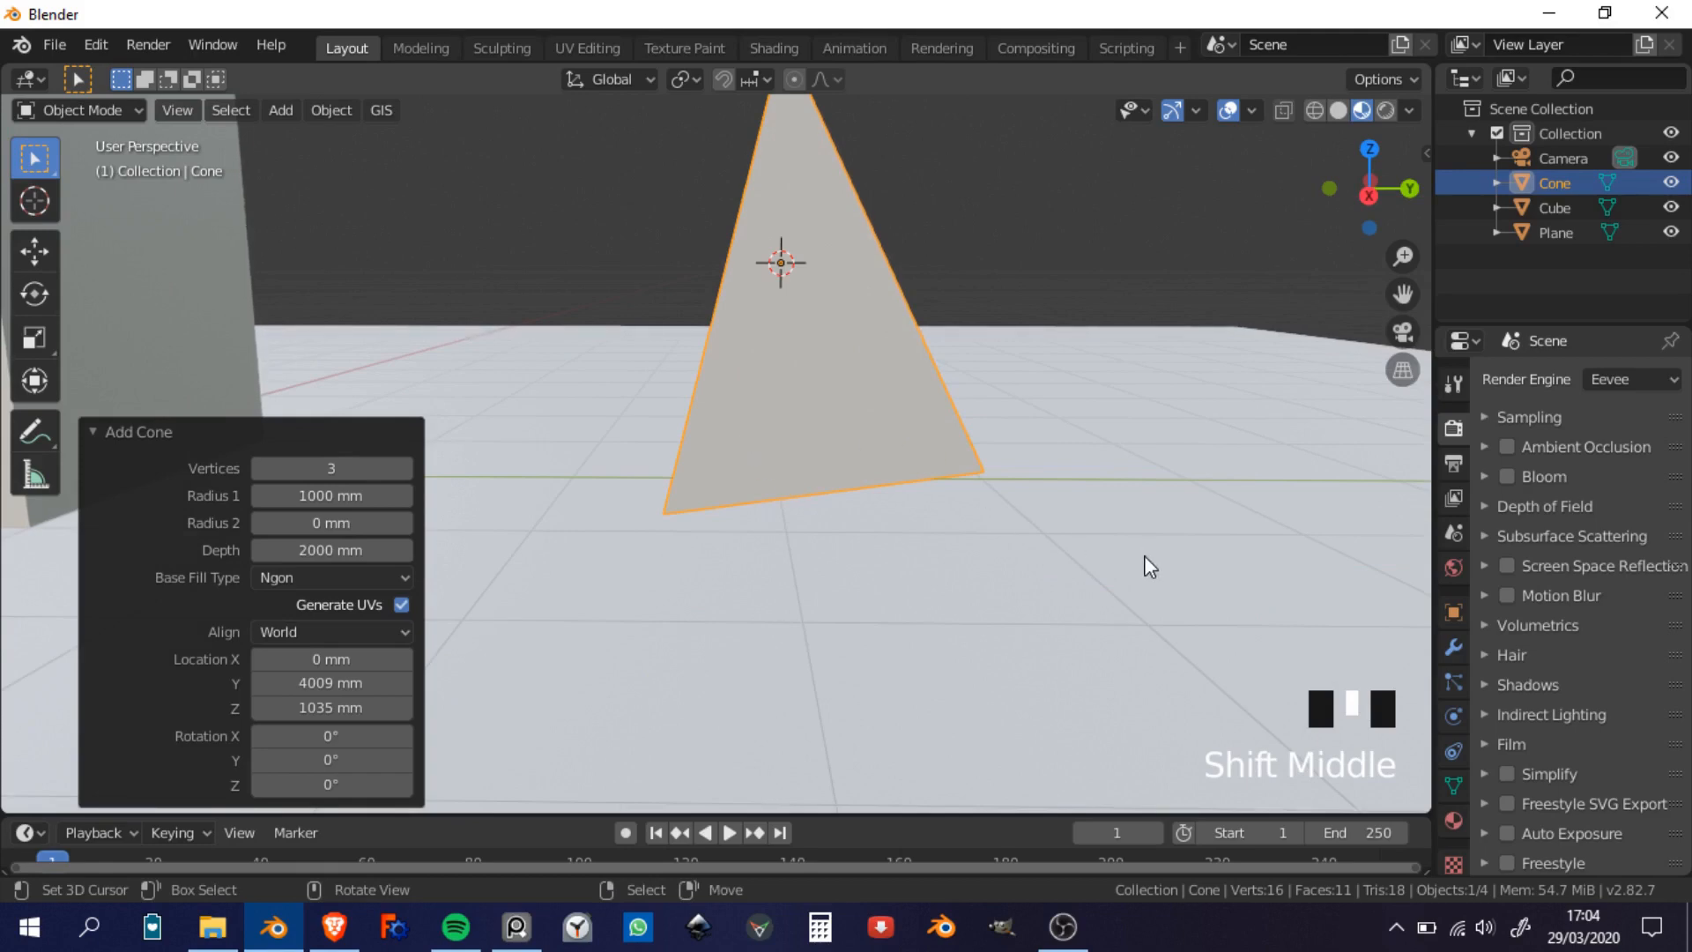
{"action": "scroll", "coordinate": [1154, 549], "scroll_direction": "up", "scroll_amount": 2}
Step: Set the Shortcut VUr text color to blue and its active button color to green
{"action": "key", "text": "n"}
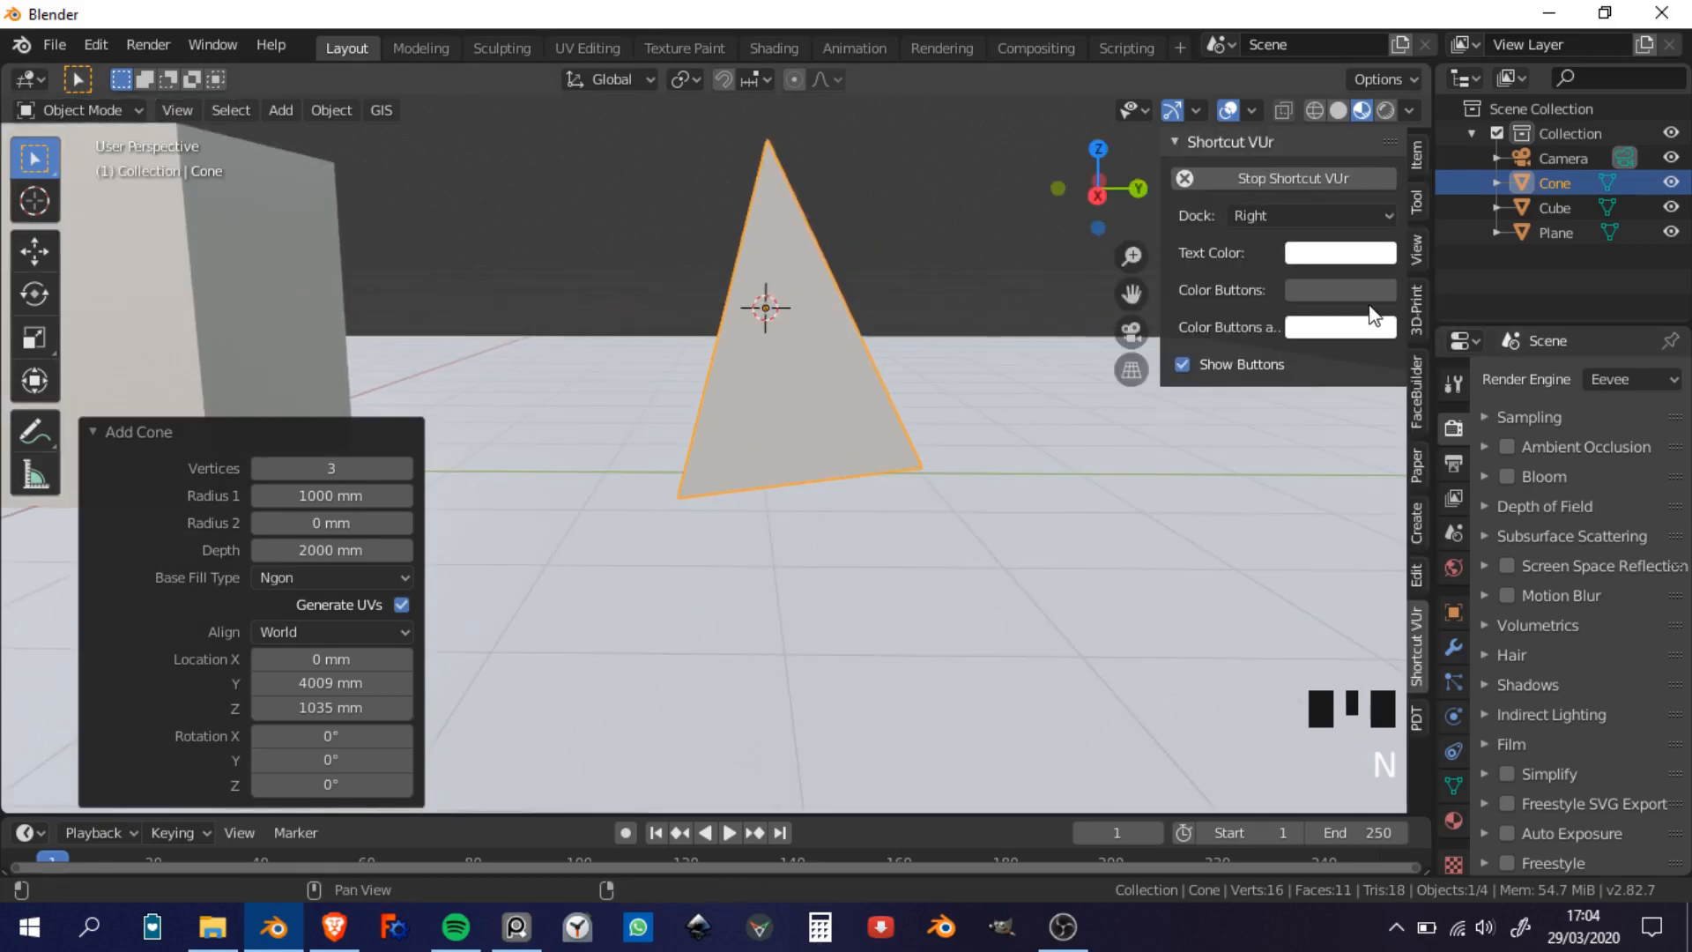
{"action": "left_click", "coordinate": [1349, 252]}
{"action": "left_click", "coordinate": [1335, 256]}
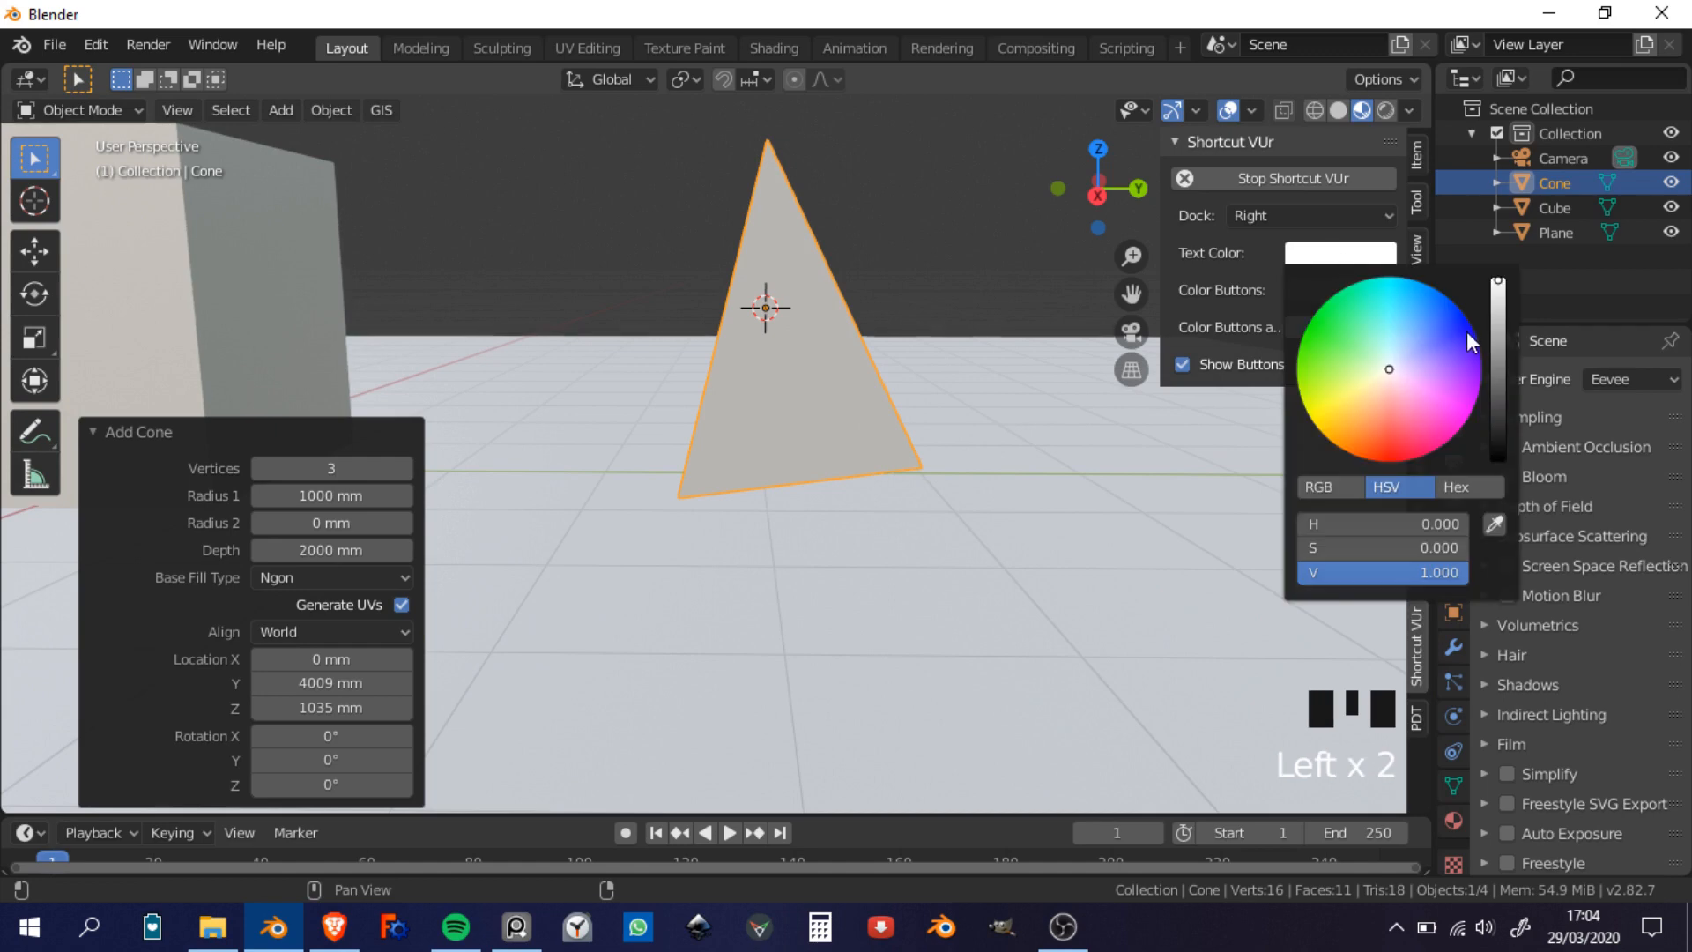
{"action": "left_click", "coordinate": [1466, 332]}
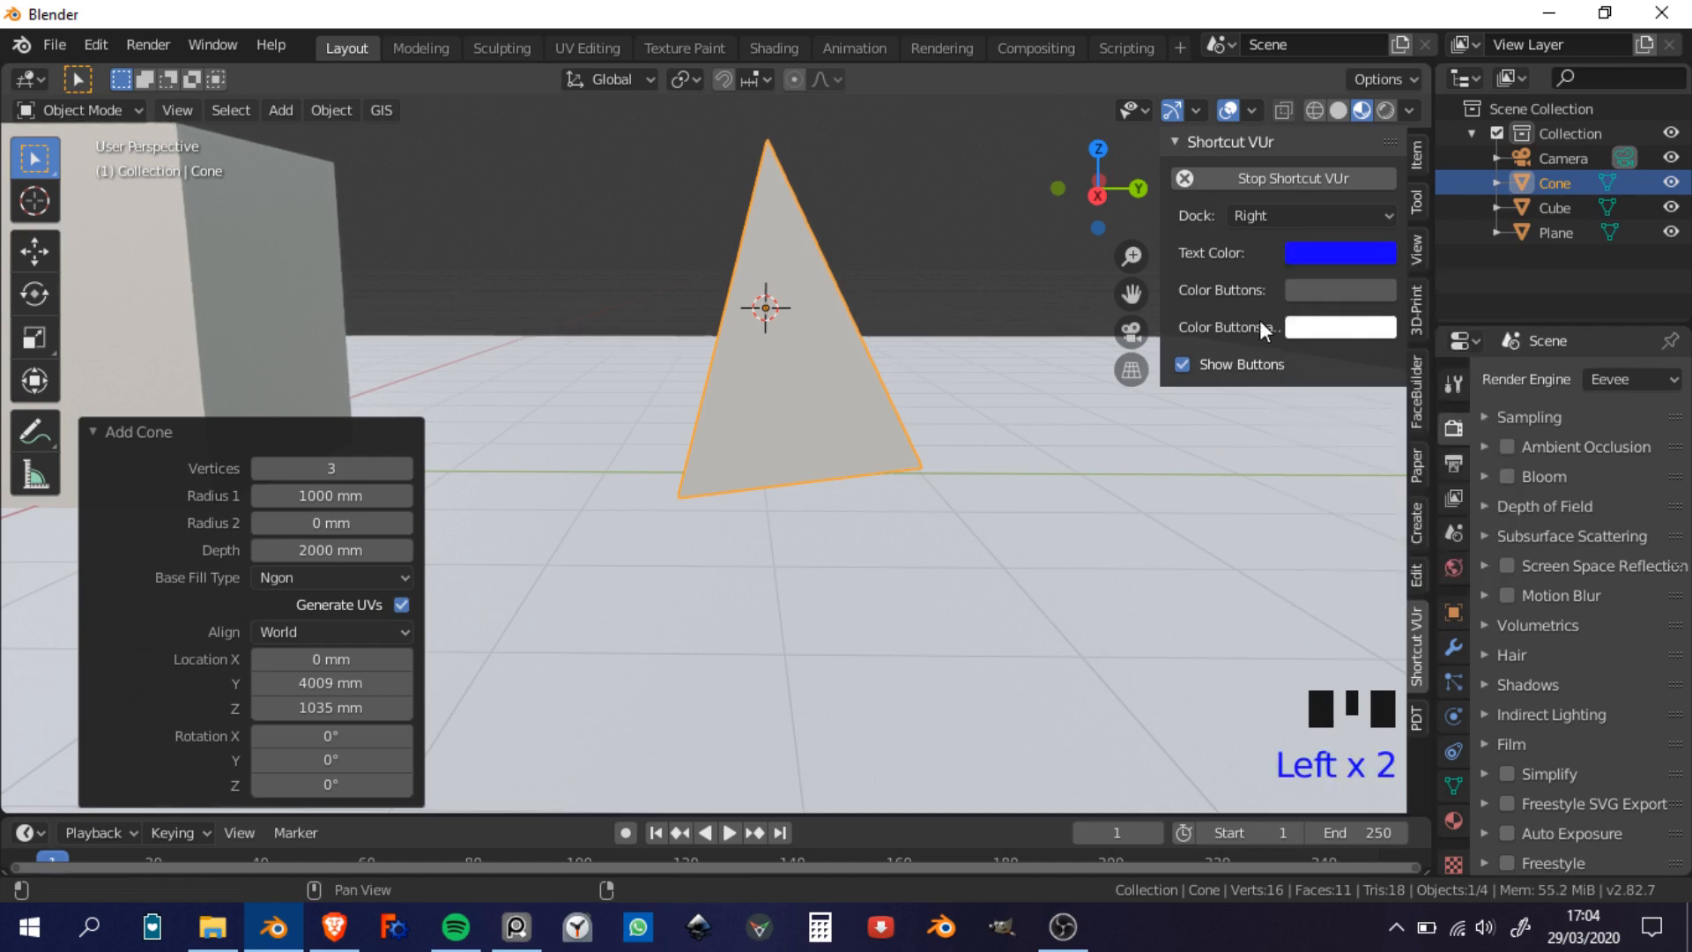
{"action": "left_click", "coordinate": [1317, 334]}
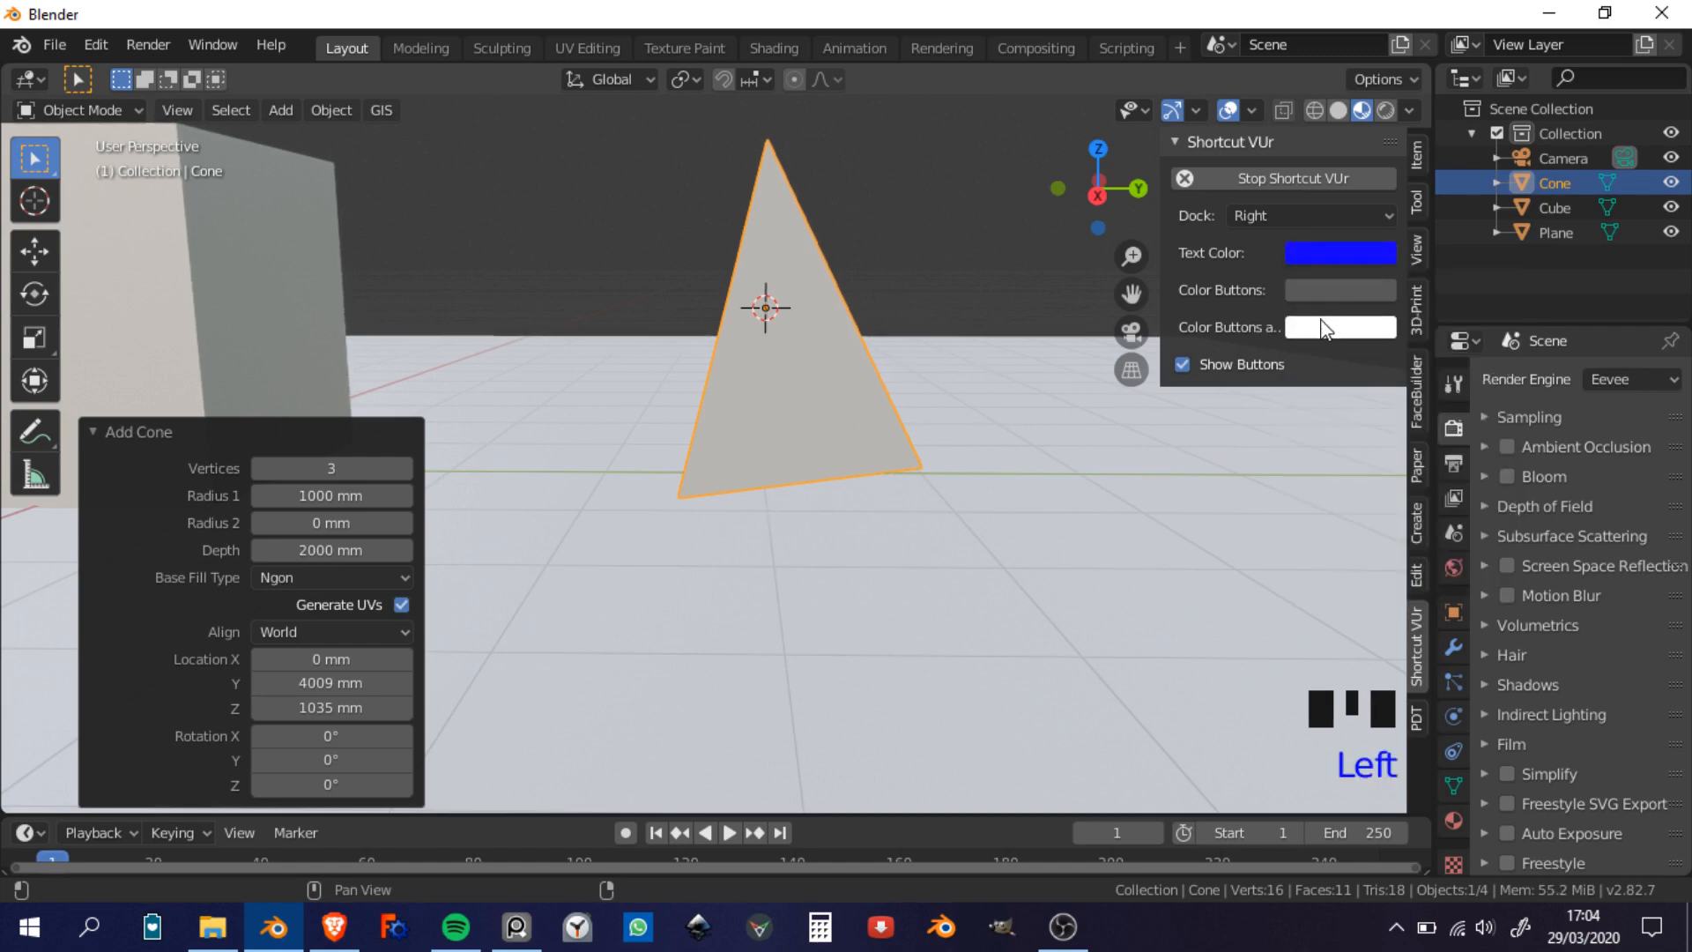
{"action": "left_click", "coordinate": [1320, 332]}
{"action": "left_click", "coordinate": [1309, 430]}
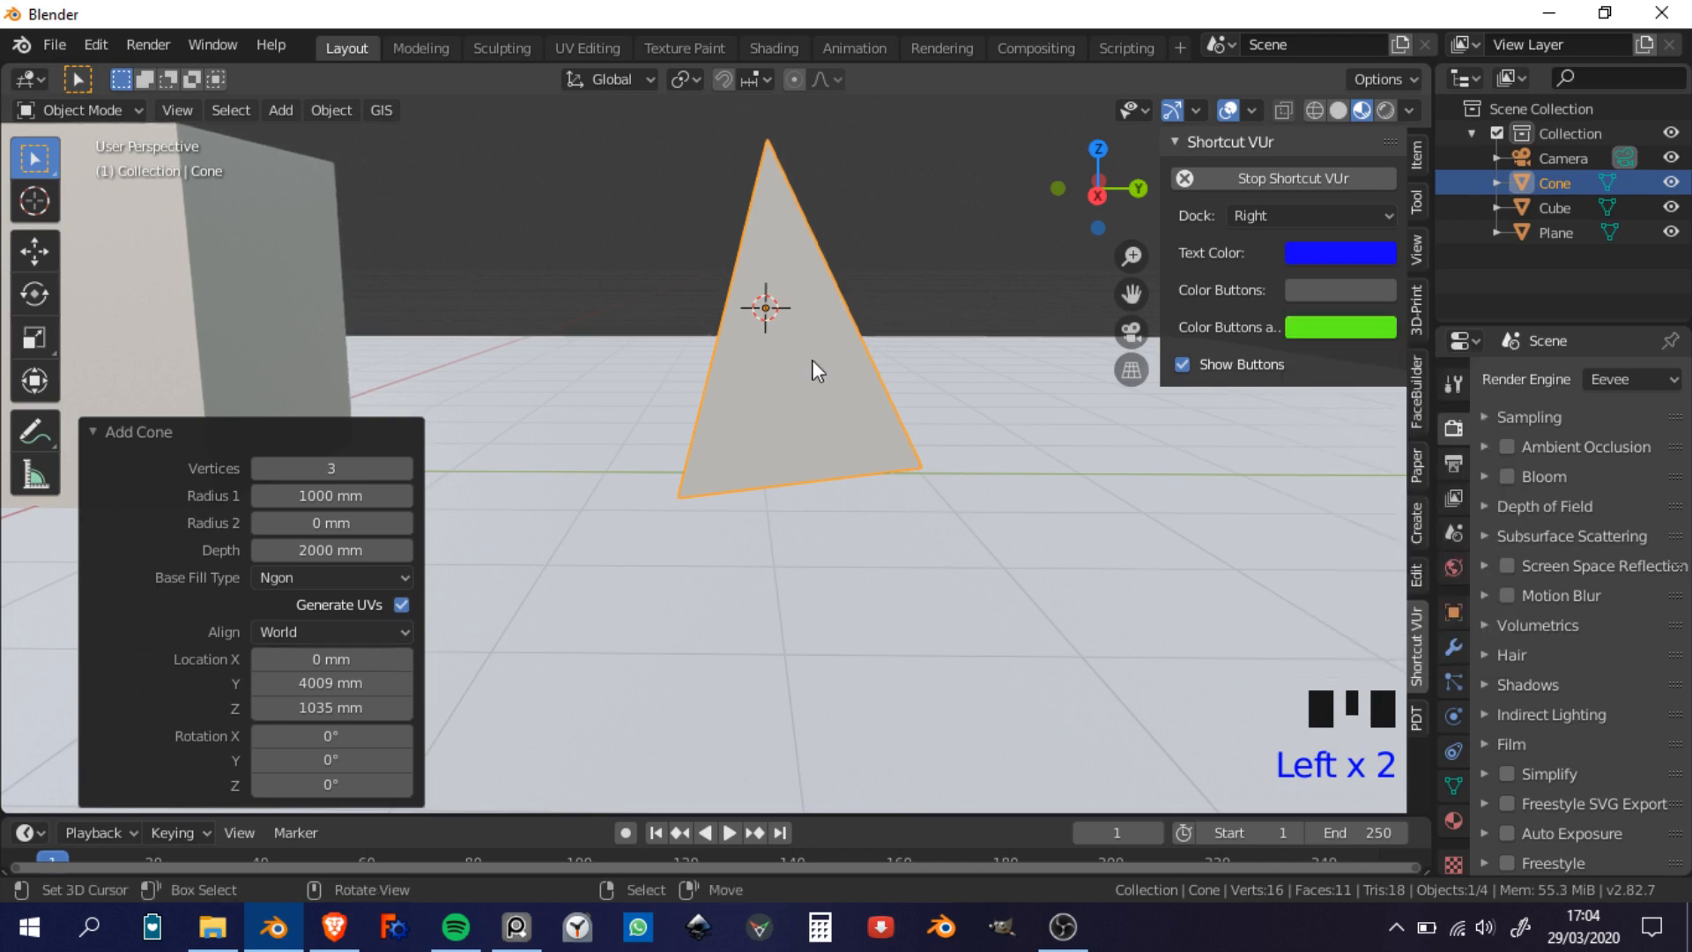
Step: Hide the sidebar and isolate the three-sided cone in local view
{"action": "middle_click_drag", "start_coordinate": [812, 367], "coordinate": [879, 330]}
{"action": "scroll", "coordinate": [835, 480], "scroll_direction": "up", "scroll_amount": 1}
{"action": "scroll", "coordinate": [823, 468], "scroll_direction": "up", "scroll_amount": 1}
{"action": "key", "text": "n"}
{"action": "key", "text": "KP_Divide"}
{"action": "scroll", "coordinate": [687, 616], "scroll_direction": "down", "scroll_amount": 2}
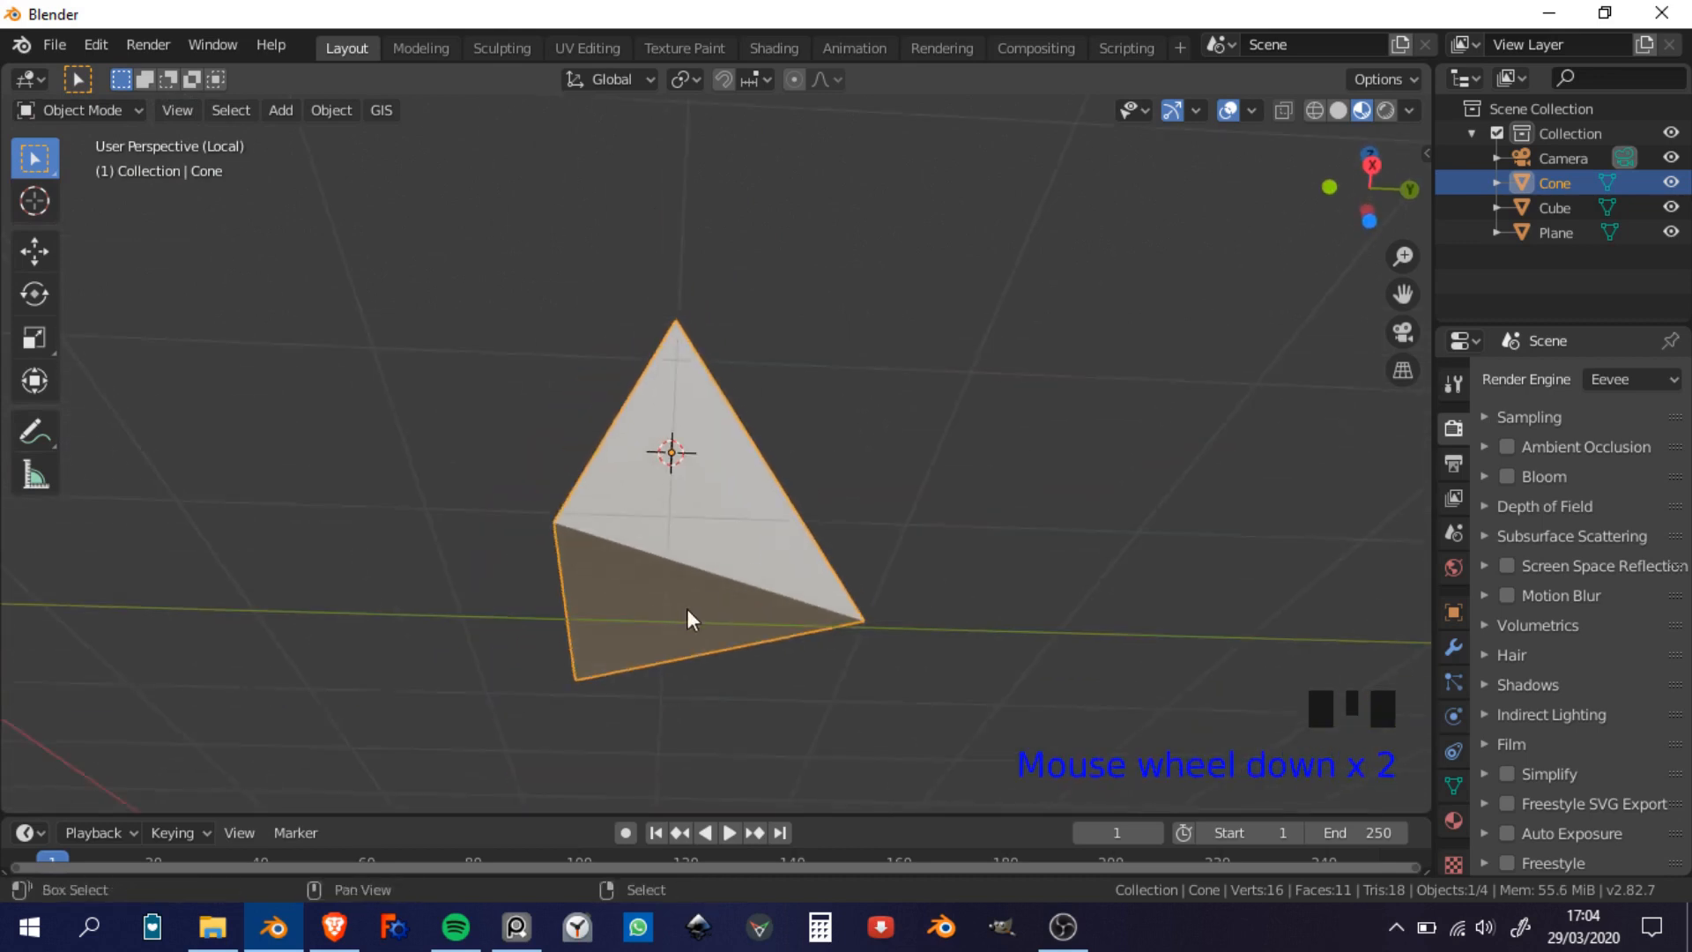
Step: Scale the pyramid's bottom face up by about 1.548 in Edit Mode with face selection
{"action": "middle_click_drag", "start_coordinate": [687, 616], "coordinate": [696, 532], "text": "shift"}
{"action": "key", "text": "Tab"}
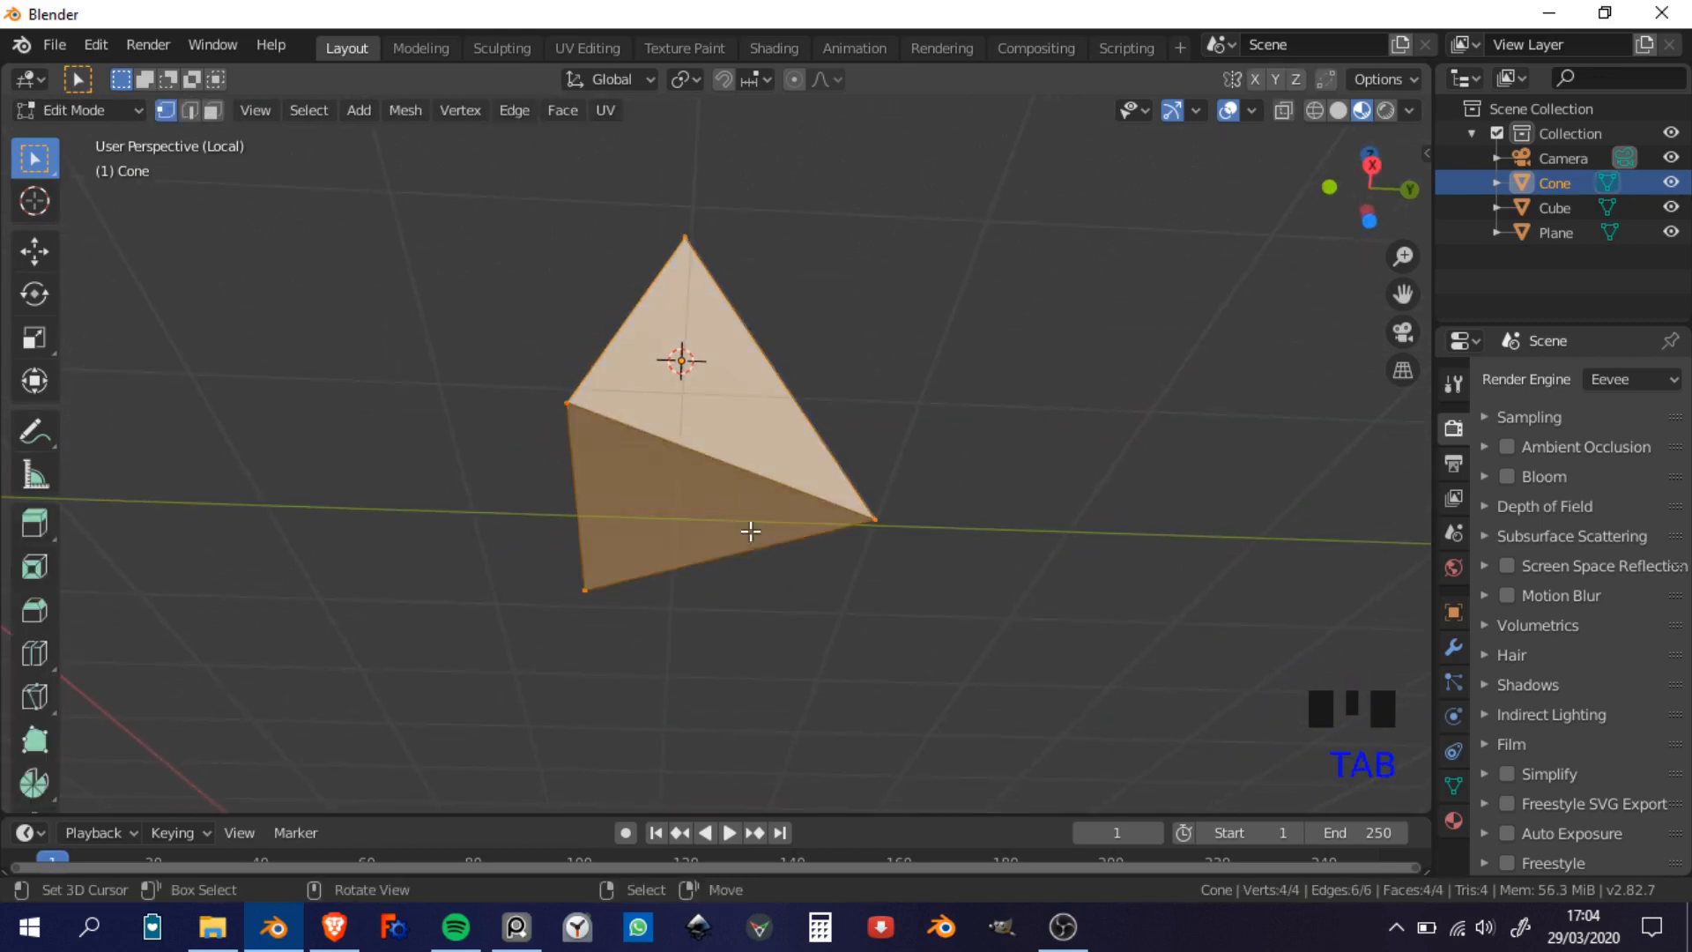
{"action": "left_click", "coordinate": [212, 110]}
{"action": "right_click", "coordinate": [667, 484]}
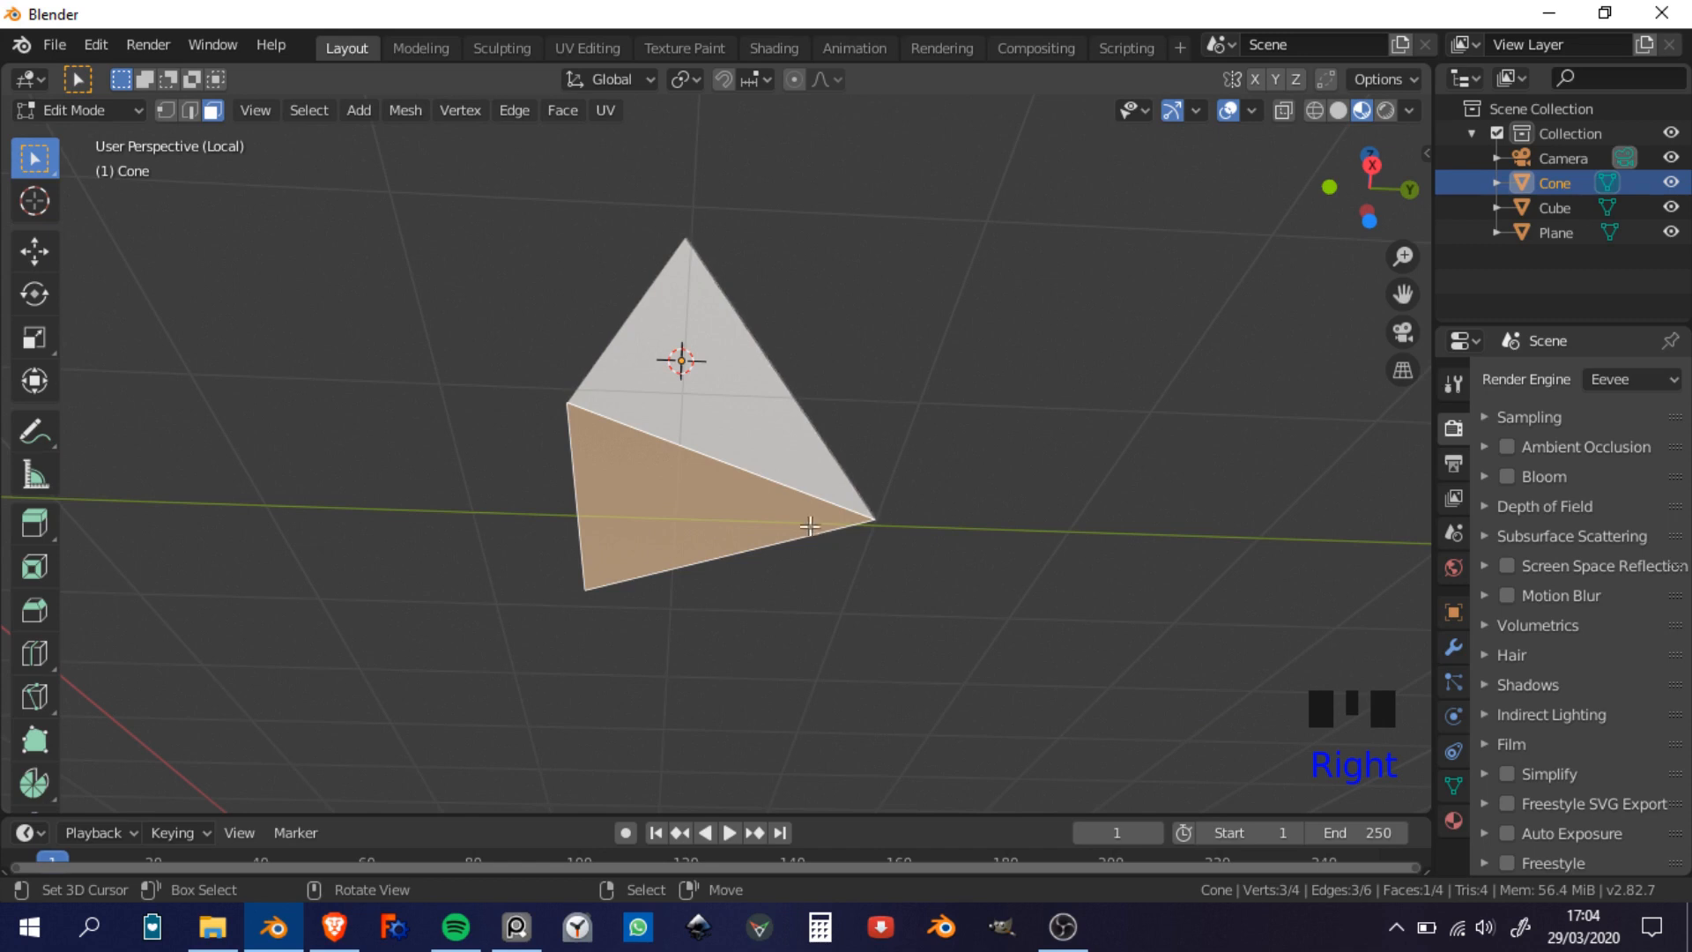
{"action": "key", "text": "s"}
{"action": "left_click", "coordinate": [882, 481]}
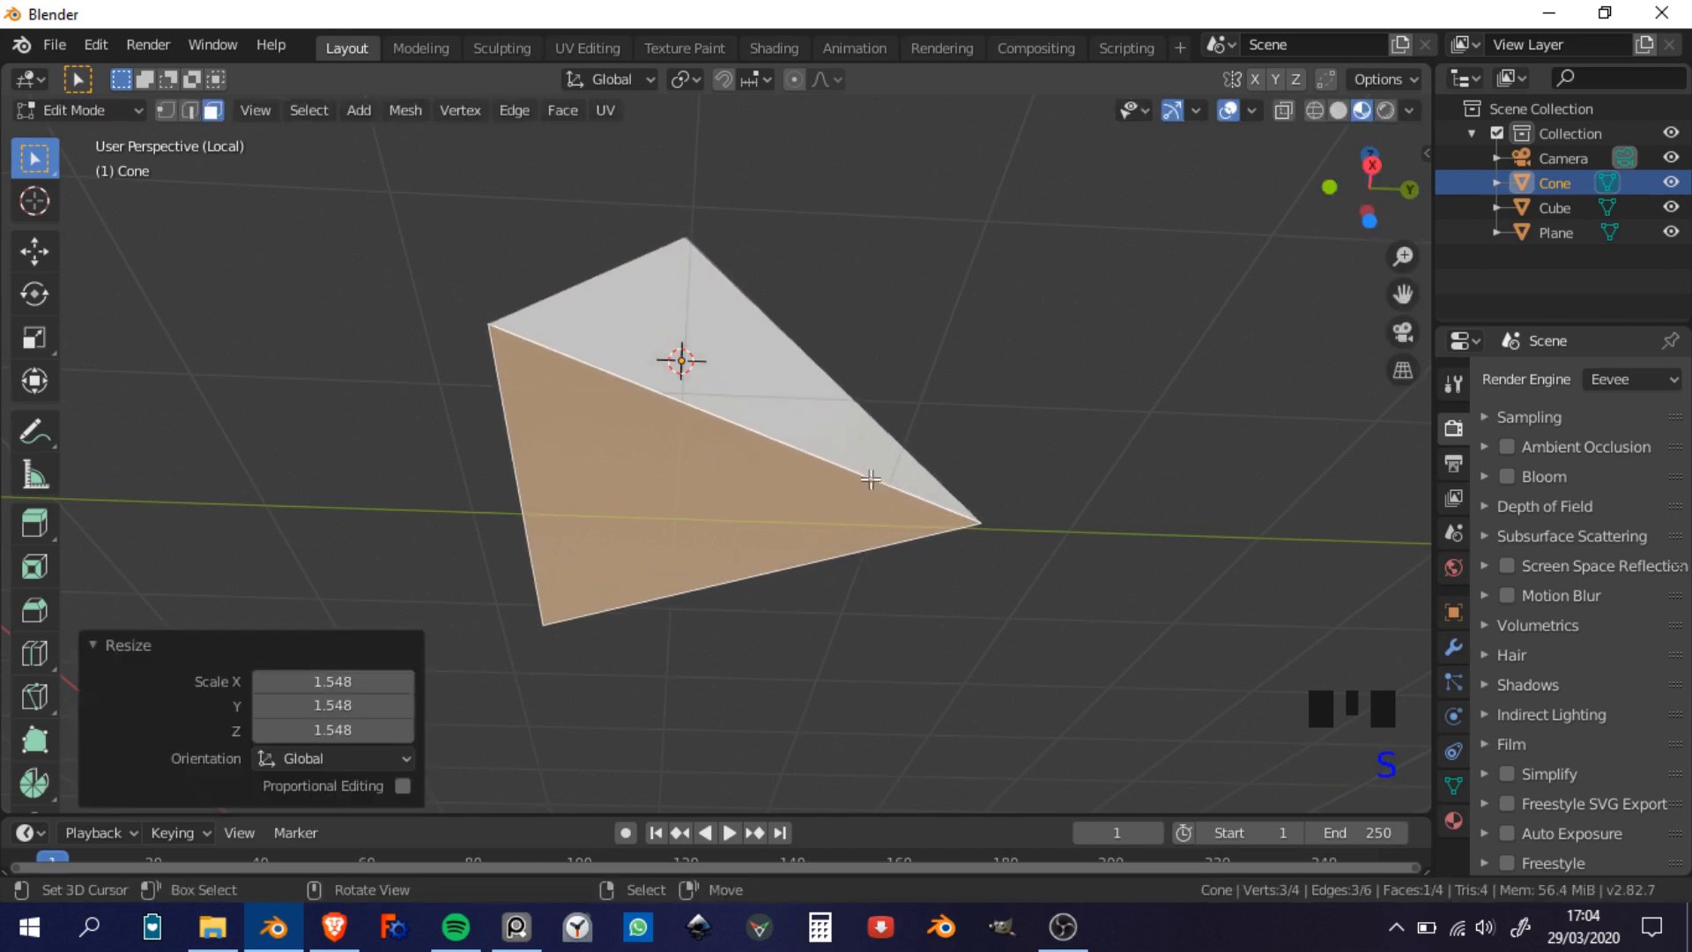
Step: Leave the pyramid's local view and return to Object Mode
{"action": "middle_click_drag", "start_coordinate": [882, 481], "coordinate": [907, 625]}
{"action": "key", "text": "KP_Divide"}
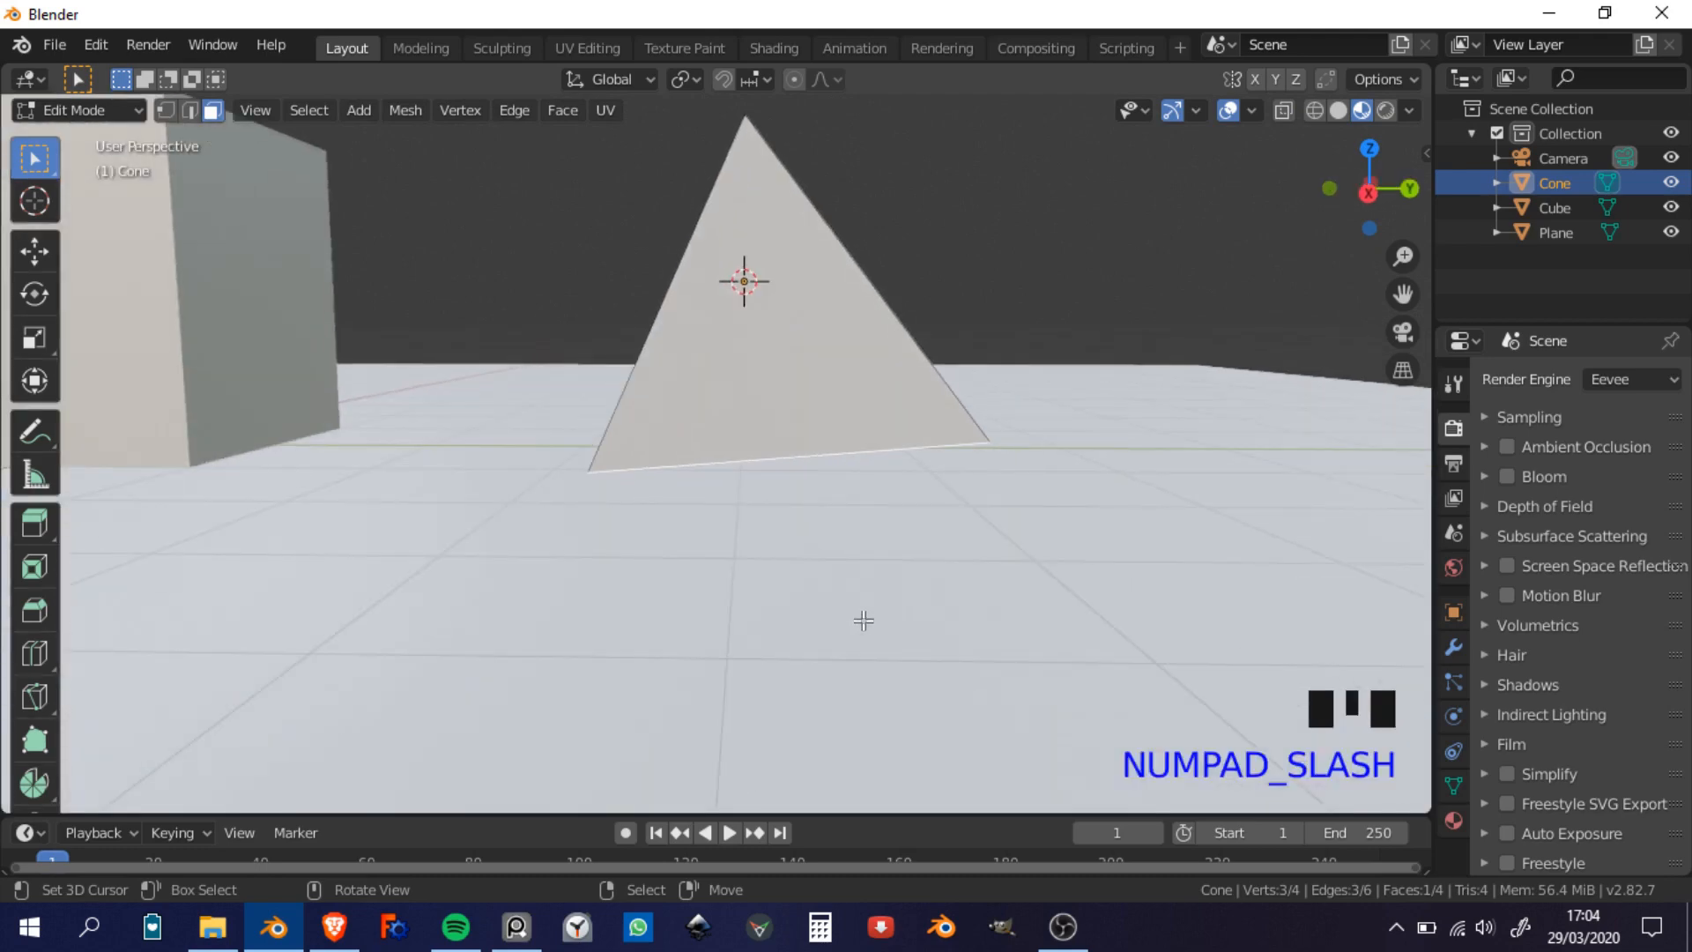
{"action": "scroll", "coordinate": [646, 555], "scroll_direction": "down", "scroll_amount": 2}
{"action": "middle_click_drag", "start_coordinate": [646, 555], "coordinate": [744, 585]}
{"action": "key", "text": "Tab"}
{"action": "scroll", "coordinate": [628, 591], "scroll_direction": "down", "scroll_amount": 2}
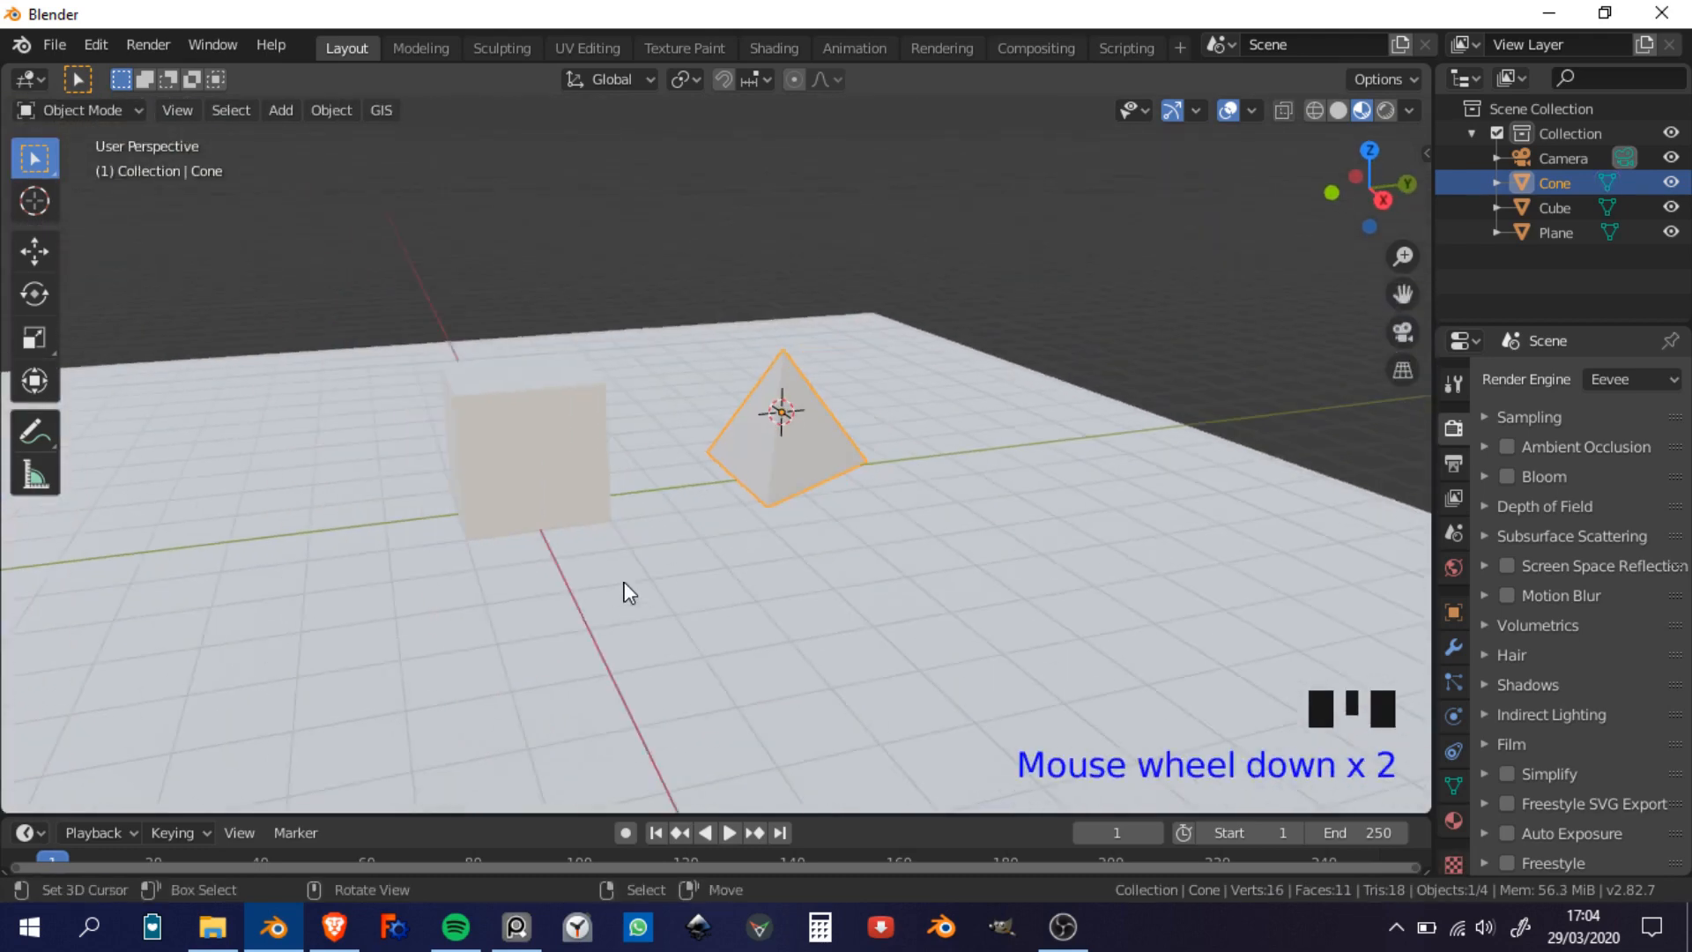
Step: Select the cube and isolate it in local view
{"action": "middle_click_drag", "start_coordinate": [624, 585], "coordinate": [683, 579]}
{"action": "scroll", "coordinate": [741, 596], "scroll_direction": "up", "scroll_amount": 2}
{"action": "right_click", "coordinate": [614, 450]}
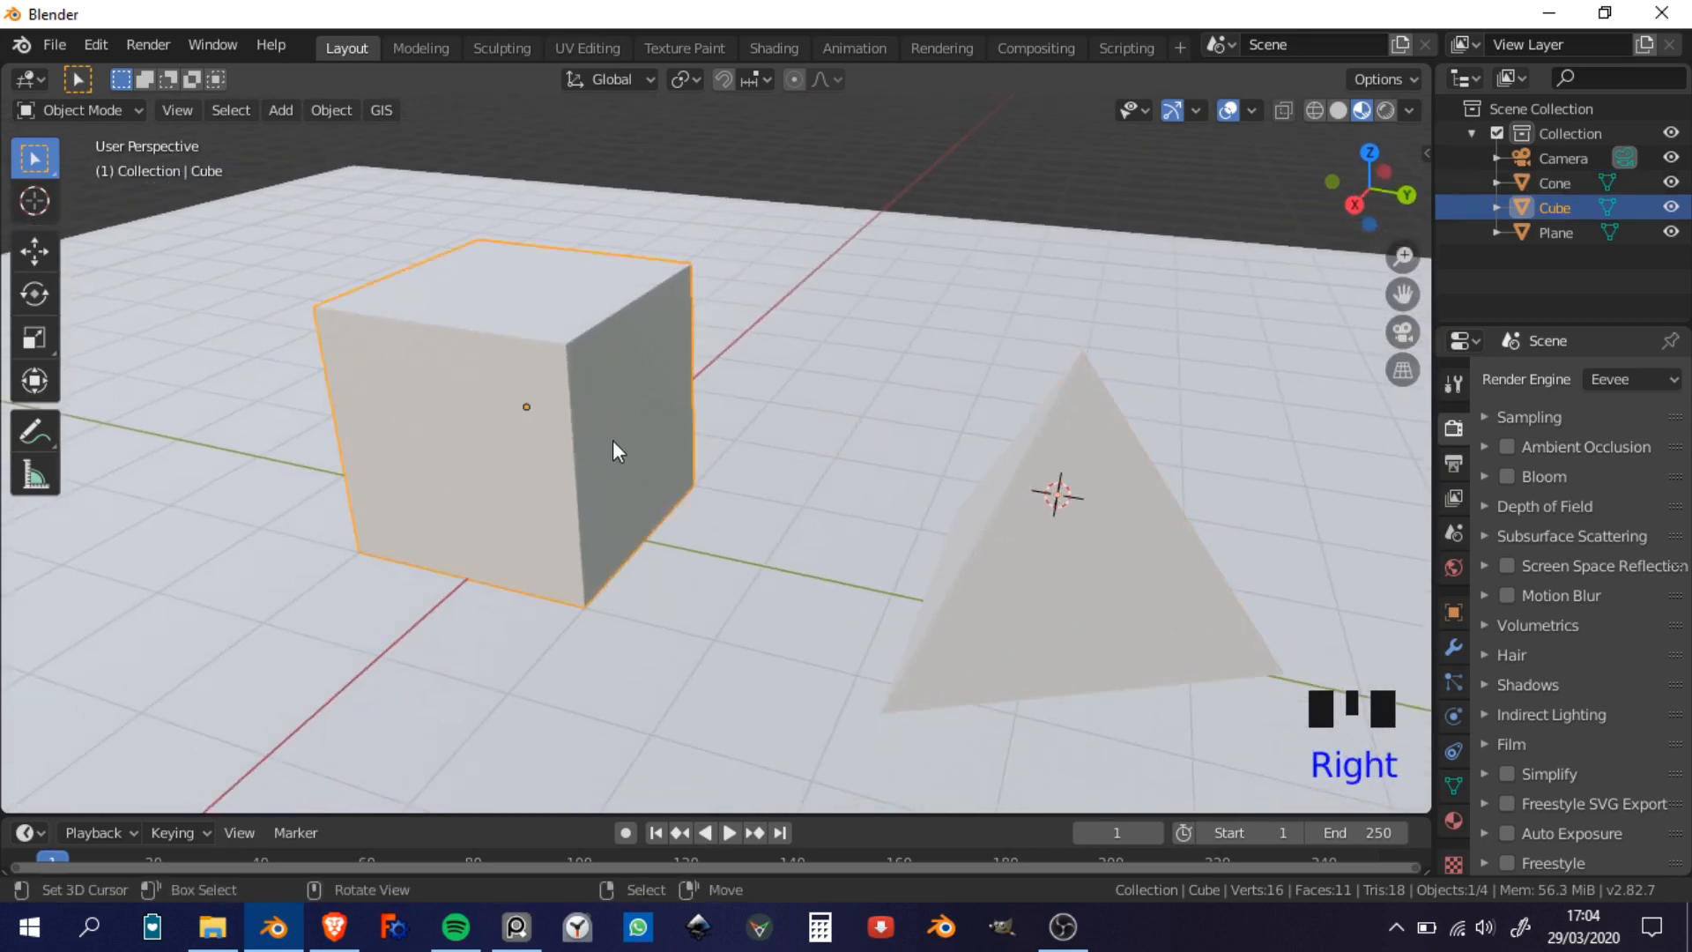
{"action": "middle_click_drag", "start_coordinate": [597, 452], "coordinate": [624, 453]}
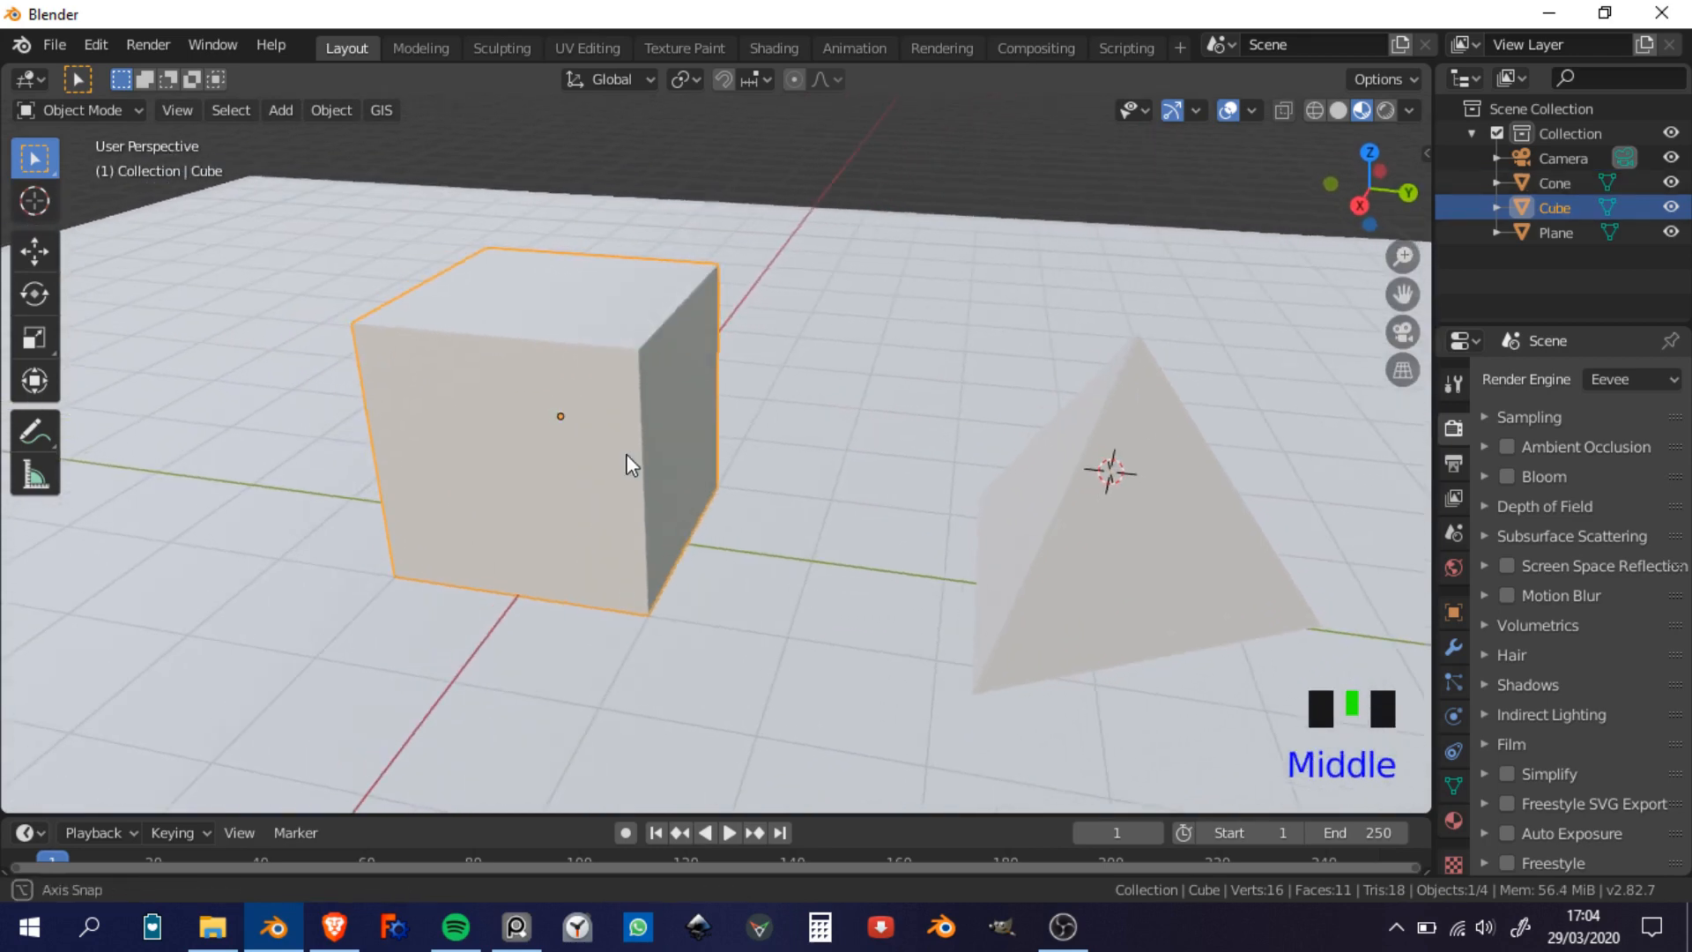
{"action": "key", "text": "KP_Divide"}
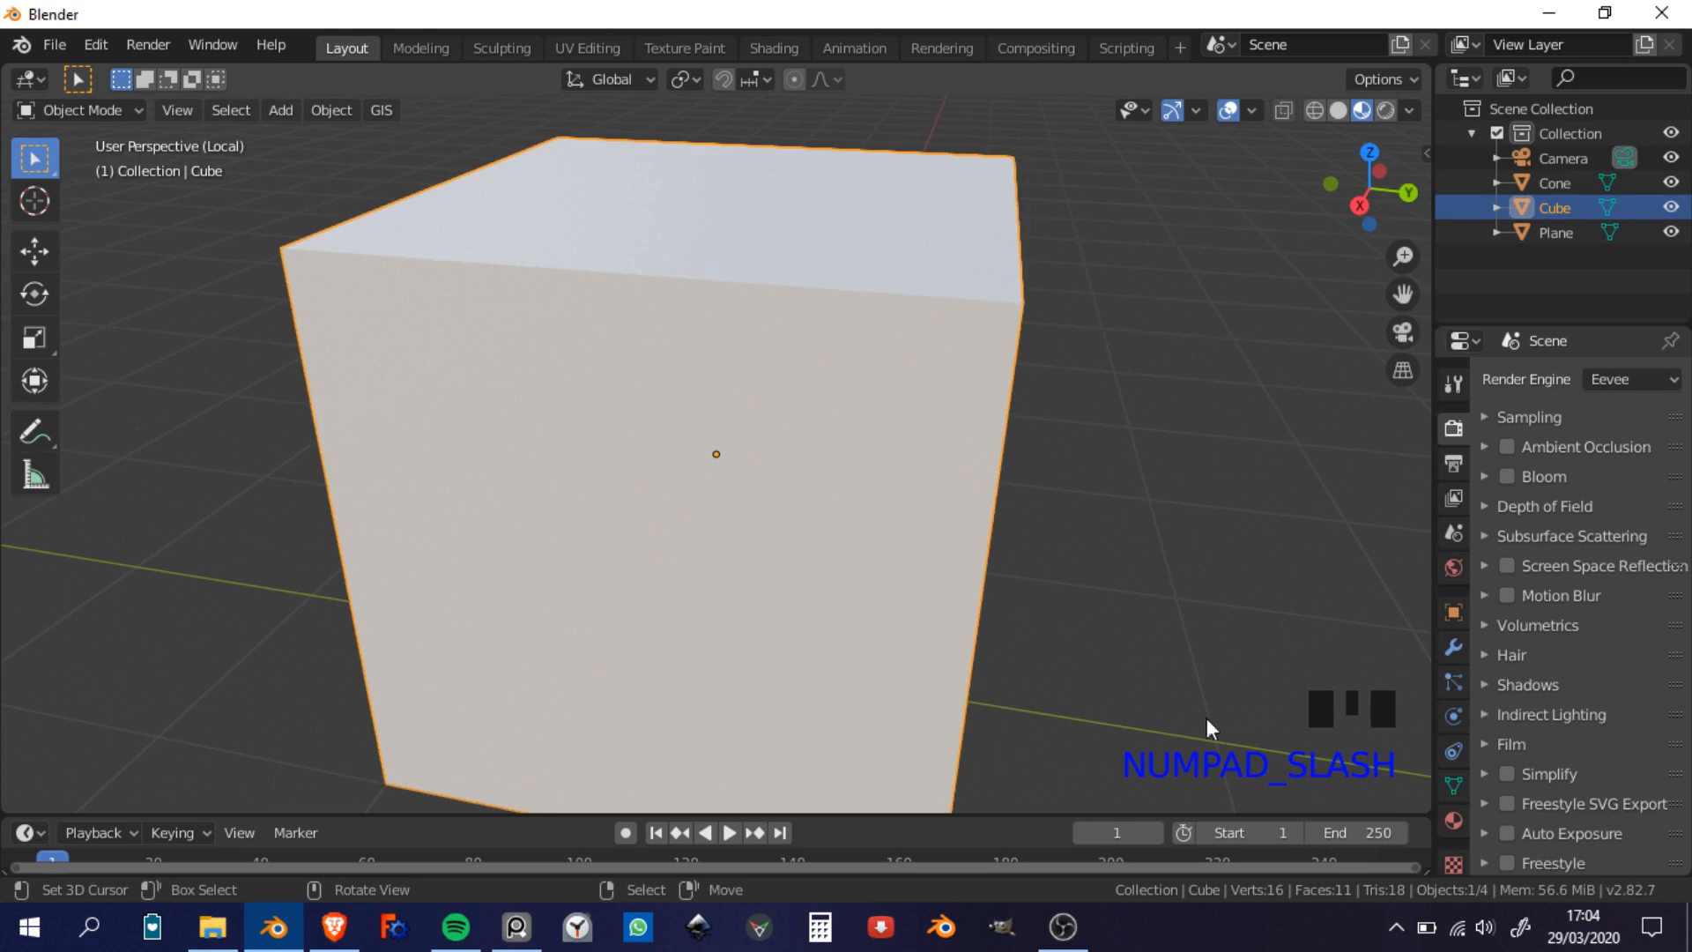
{"action": "scroll", "coordinate": [934, 621], "scroll_direction": "down", "scroll_amount": 3}
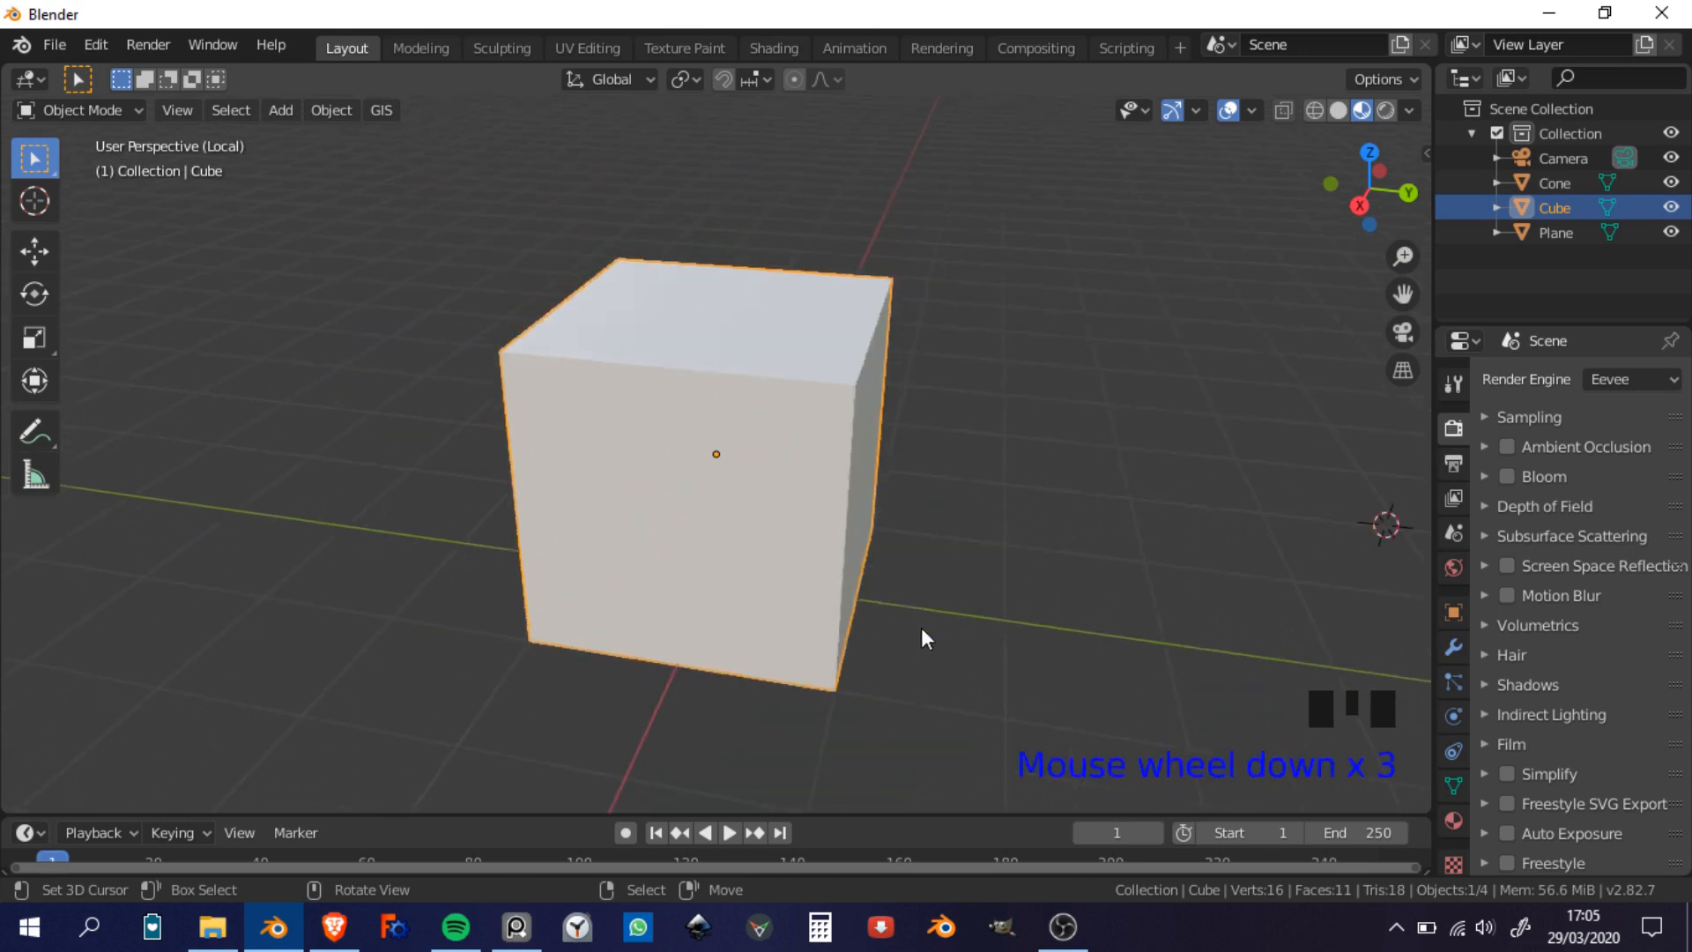
{"action": "middle_click_drag", "start_coordinate": [921, 631], "coordinate": [716, 480]}
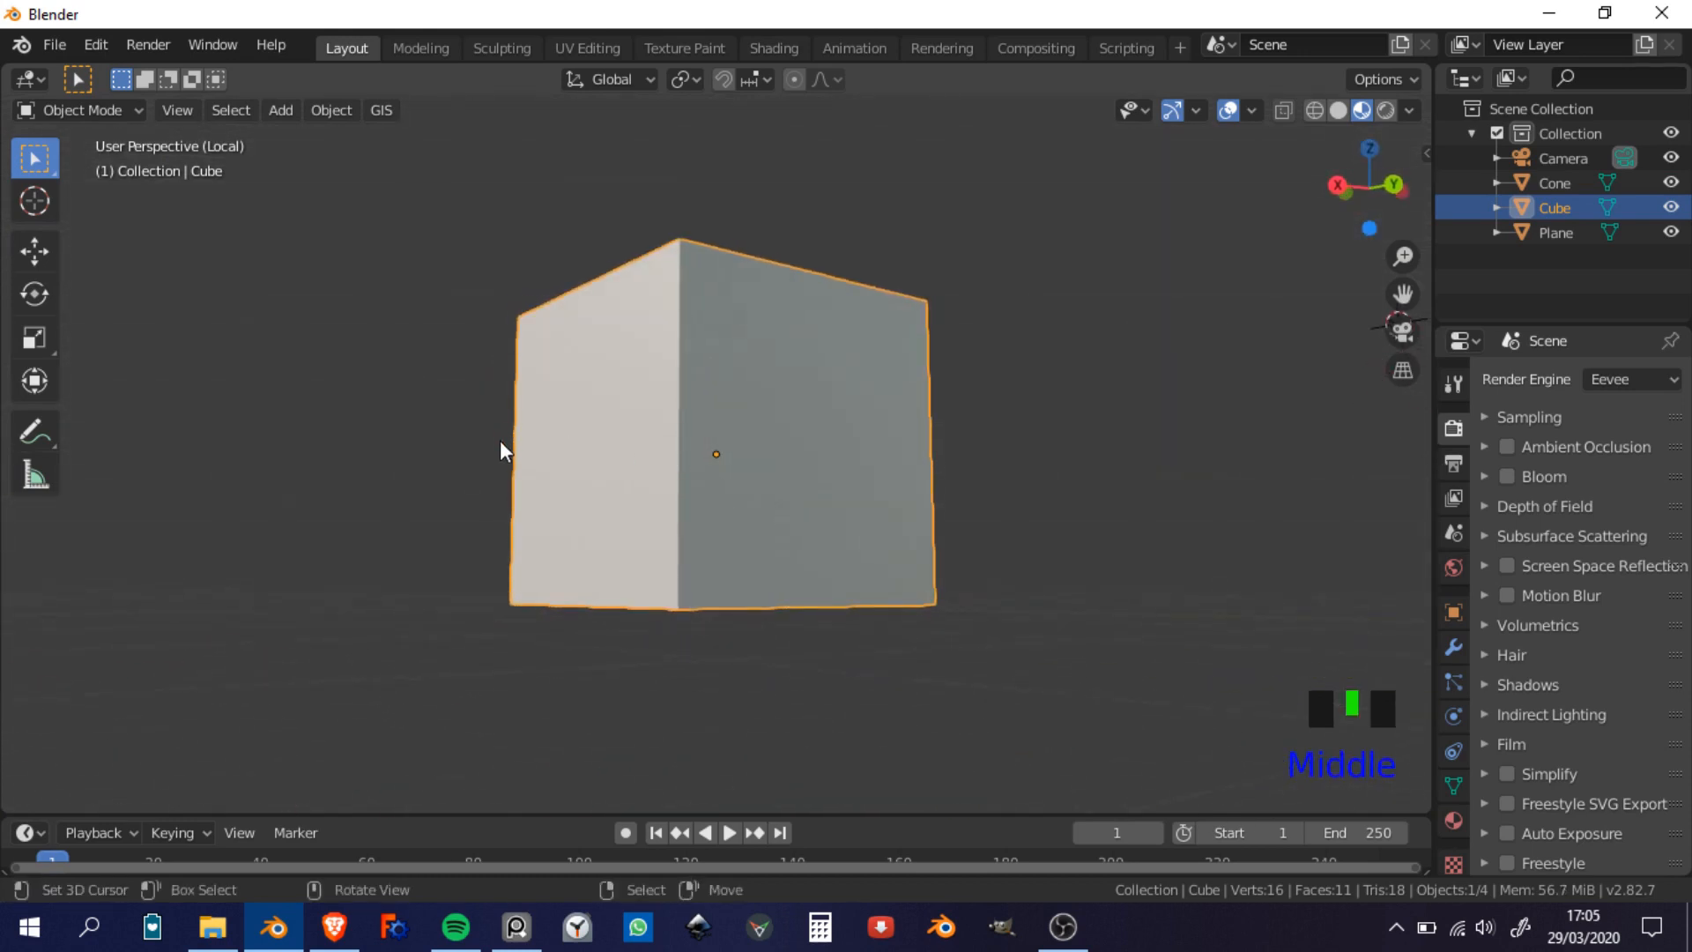
Step: Bevel all edges of the cube in Edit Mode with an offset of about 58 mm and one segment
{"action": "left_click", "coordinate": [108, 120]}
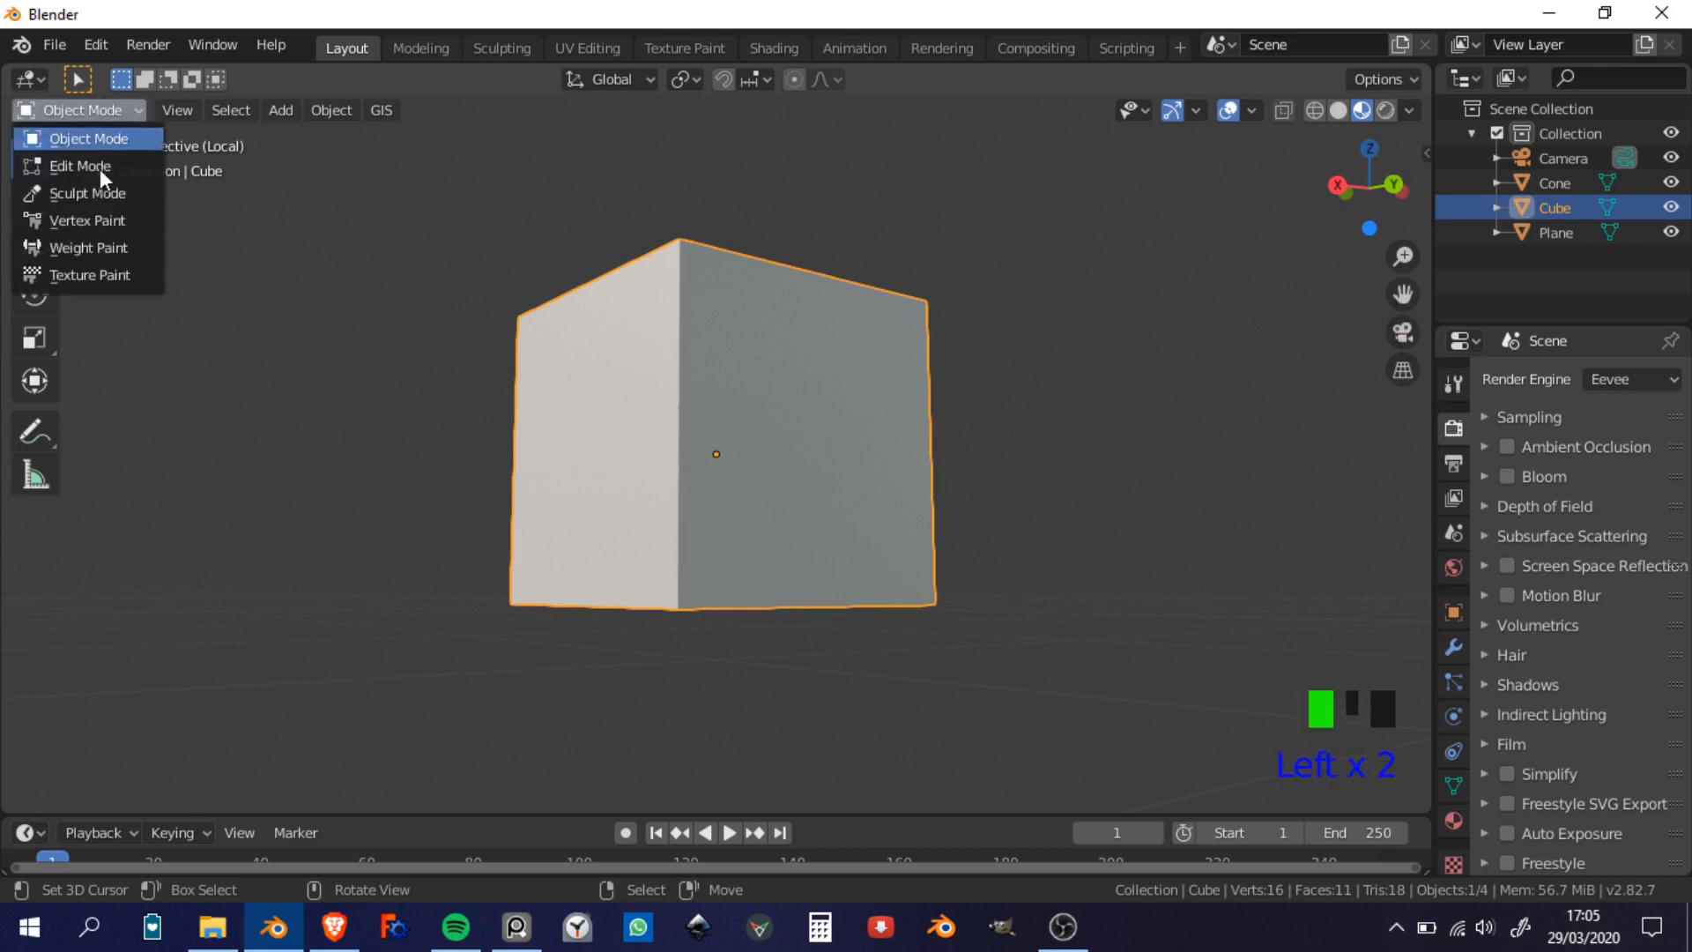
{"action": "left_click", "coordinate": [103, 167]}
{"action": "middle_click_drag", "start_coordinate": [903, 532], "coordinate": [907, 484]}
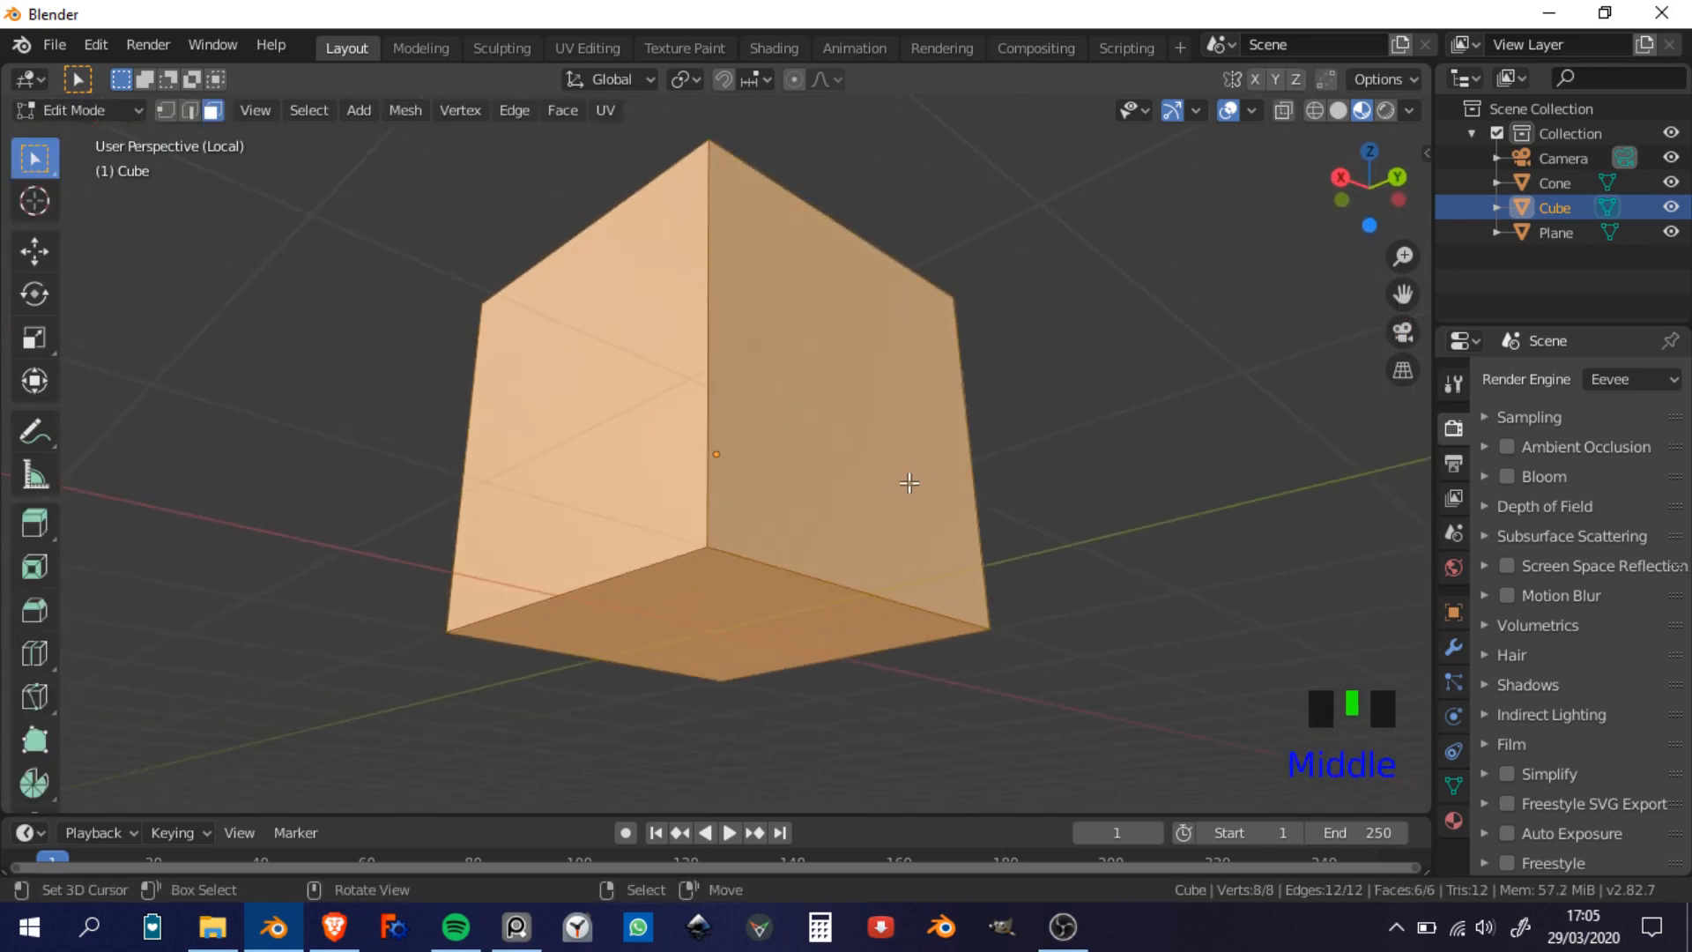
{"action": "key", "text": "ctrl+b"}
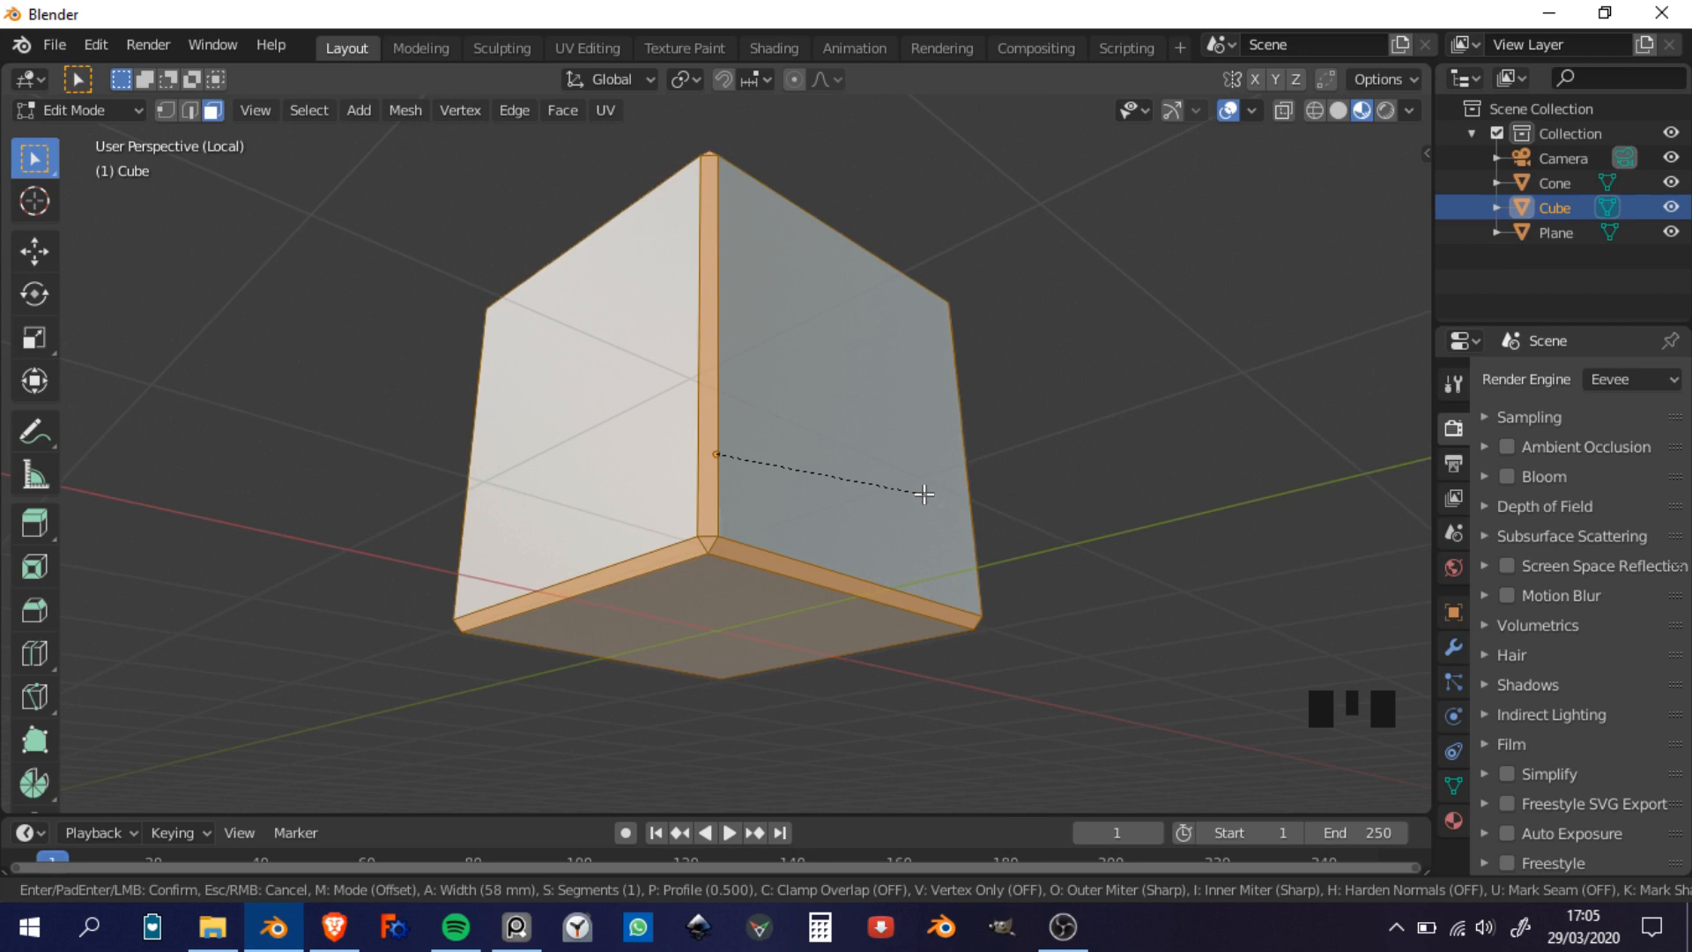
{"action": "left_click", "coordinate": [922, 493]}
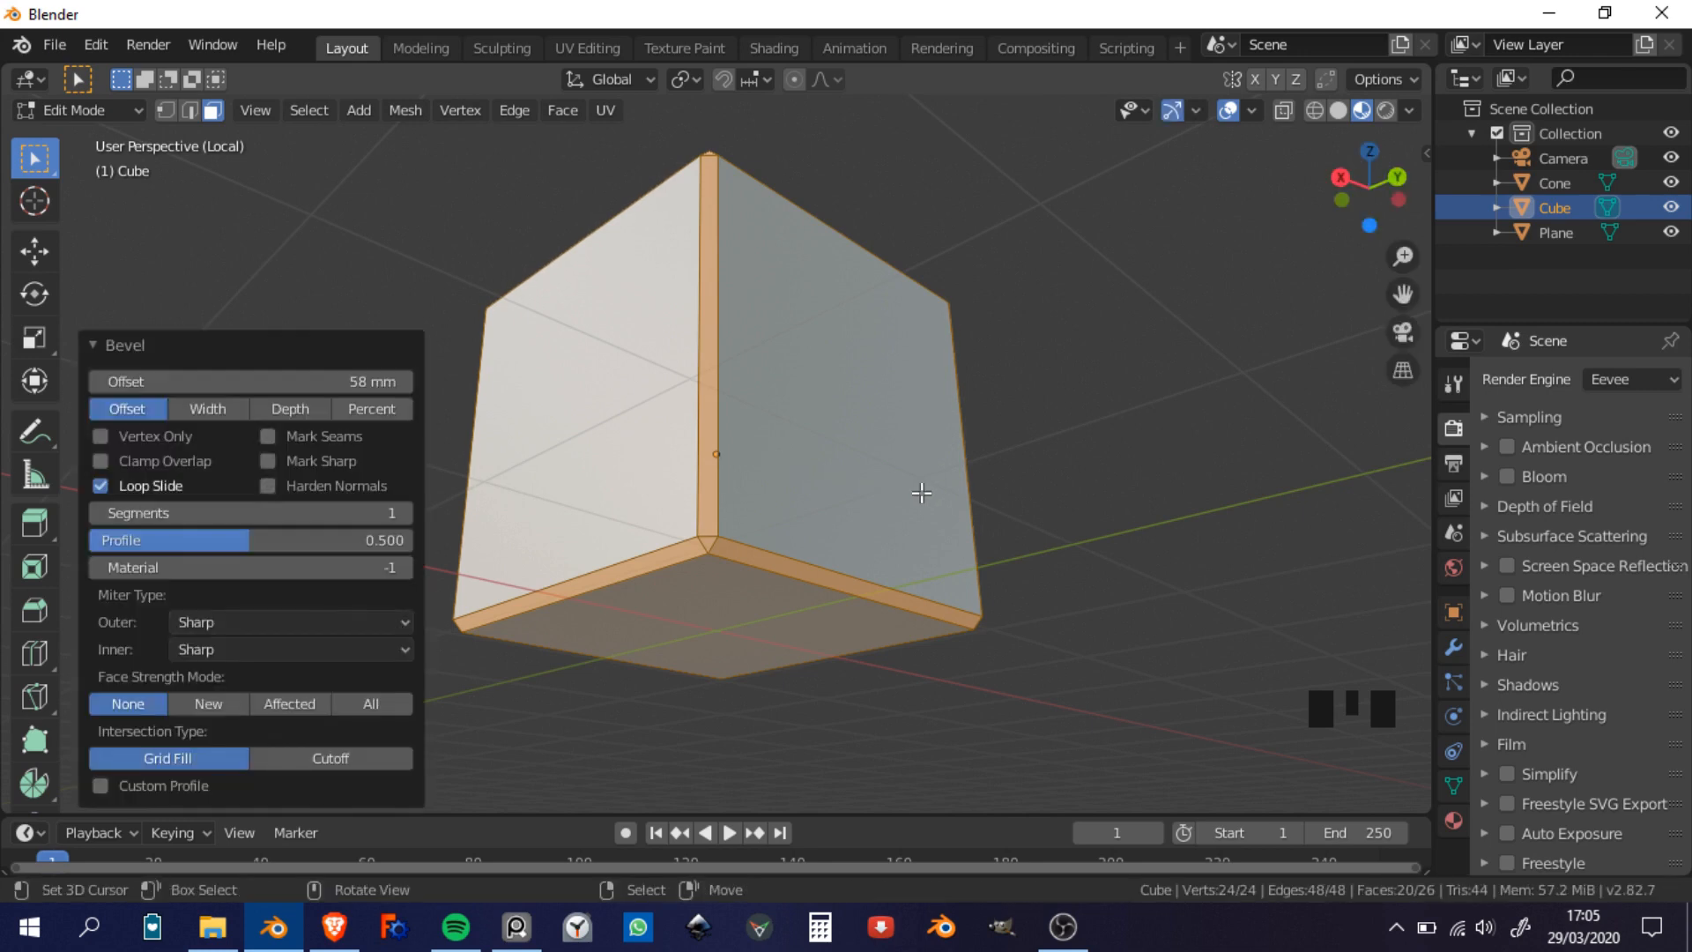
Step: Create a new material on the cube and name it colors
{"action": "left_click", "coordinate": [1453, 820]}
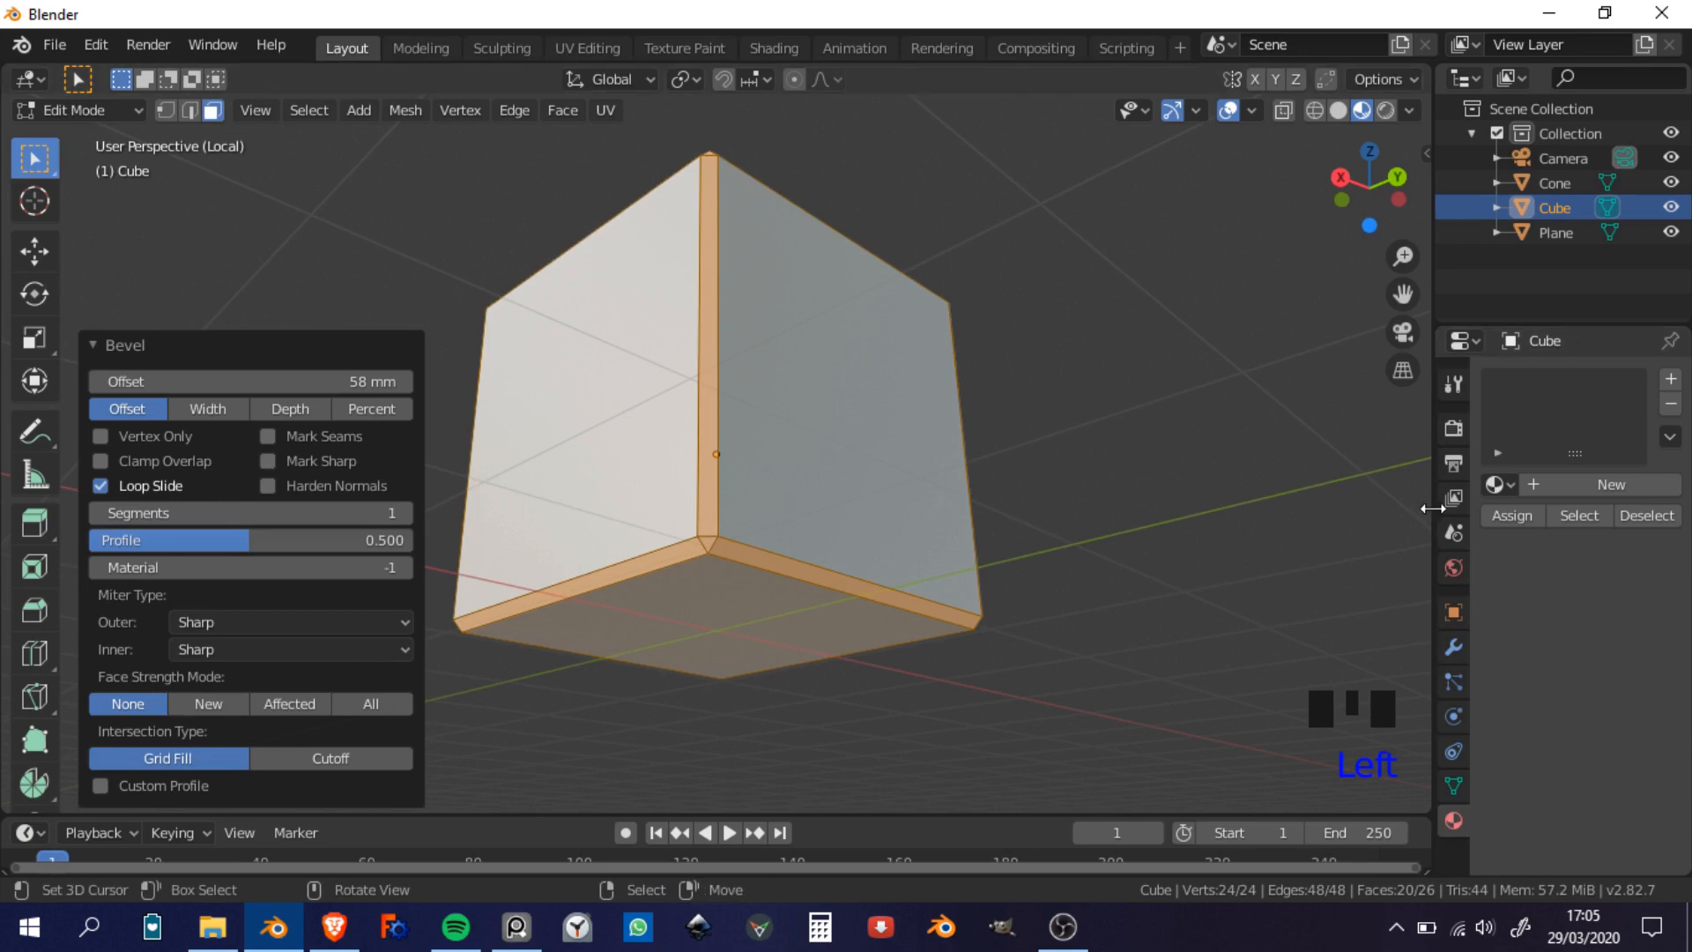
{"action": "left_click_drag", "start_coordinate": [1429, 509], "coordinate": [1238, 511]}
{"action": "left_click", "coordinate": [1517, 487]}
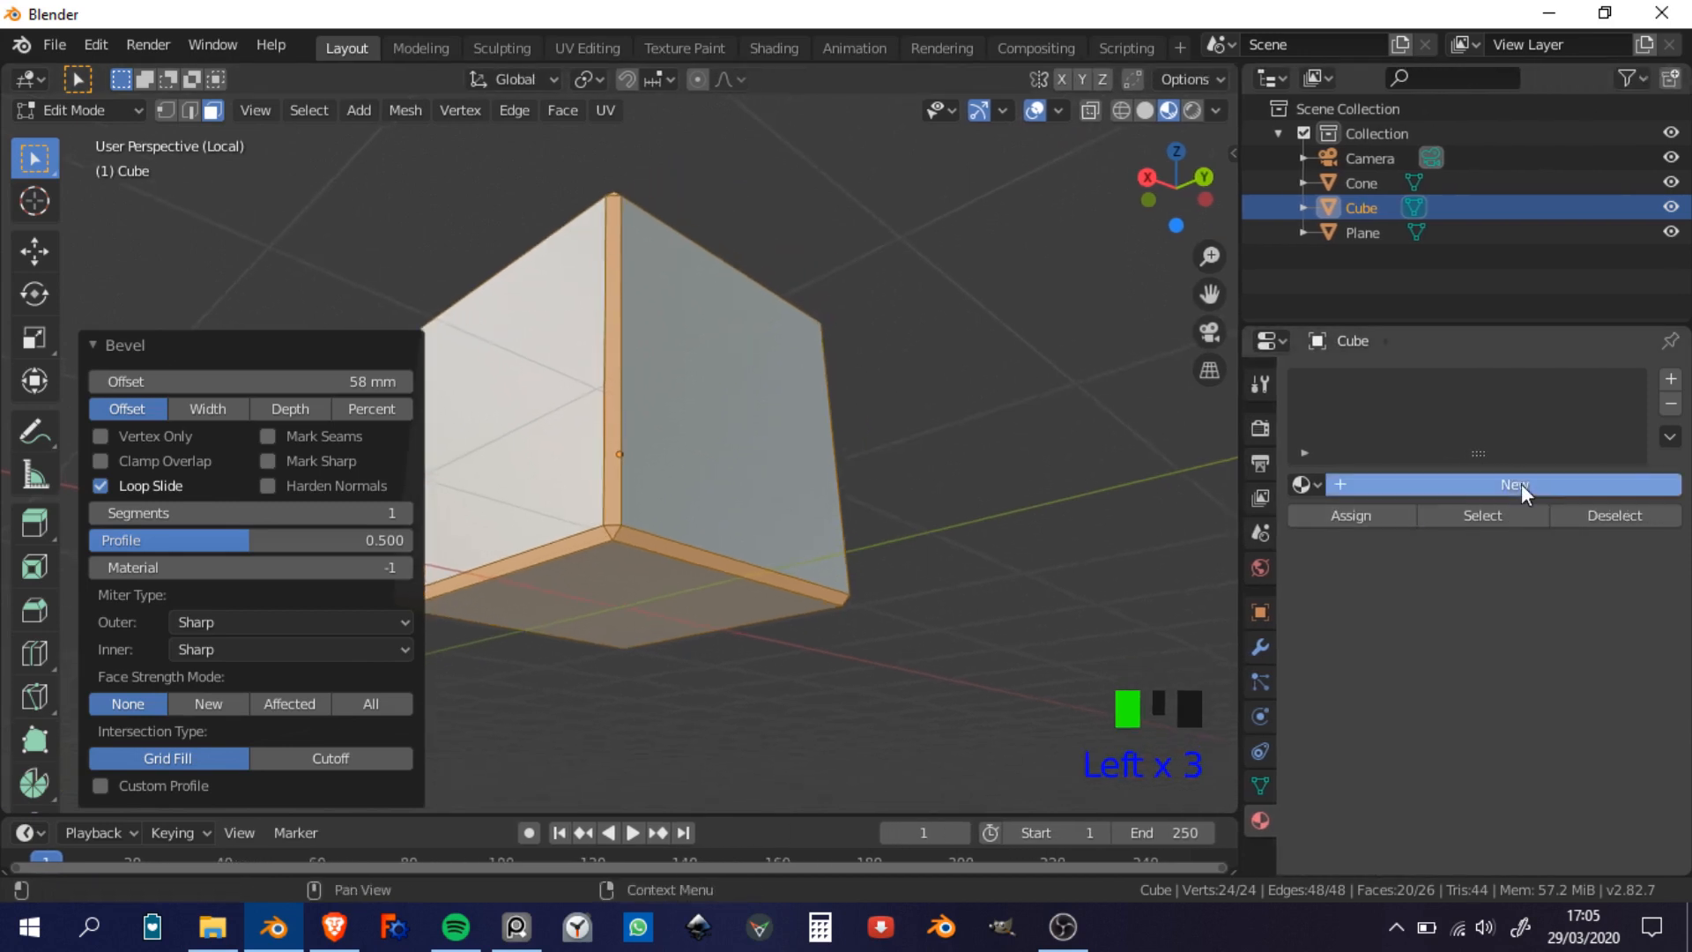
{"action": "triple_click", "coordinate": [1361, 385]}
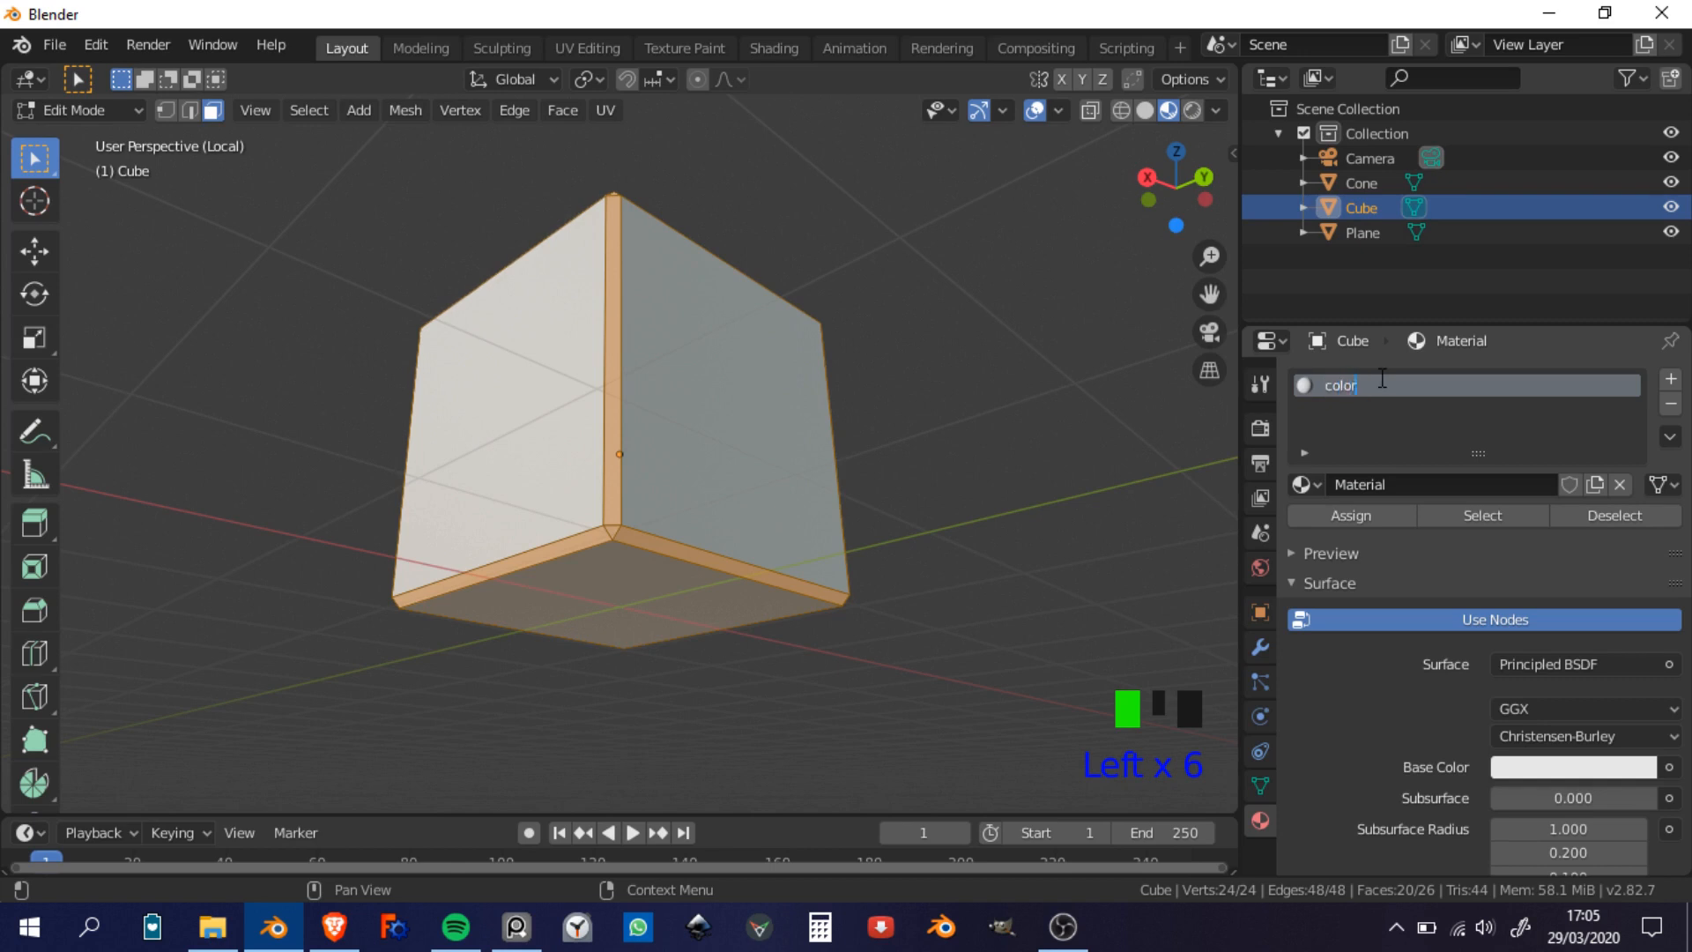
{"action": "type", "text": "colors"}
{"action": "key", "text": "Return"}
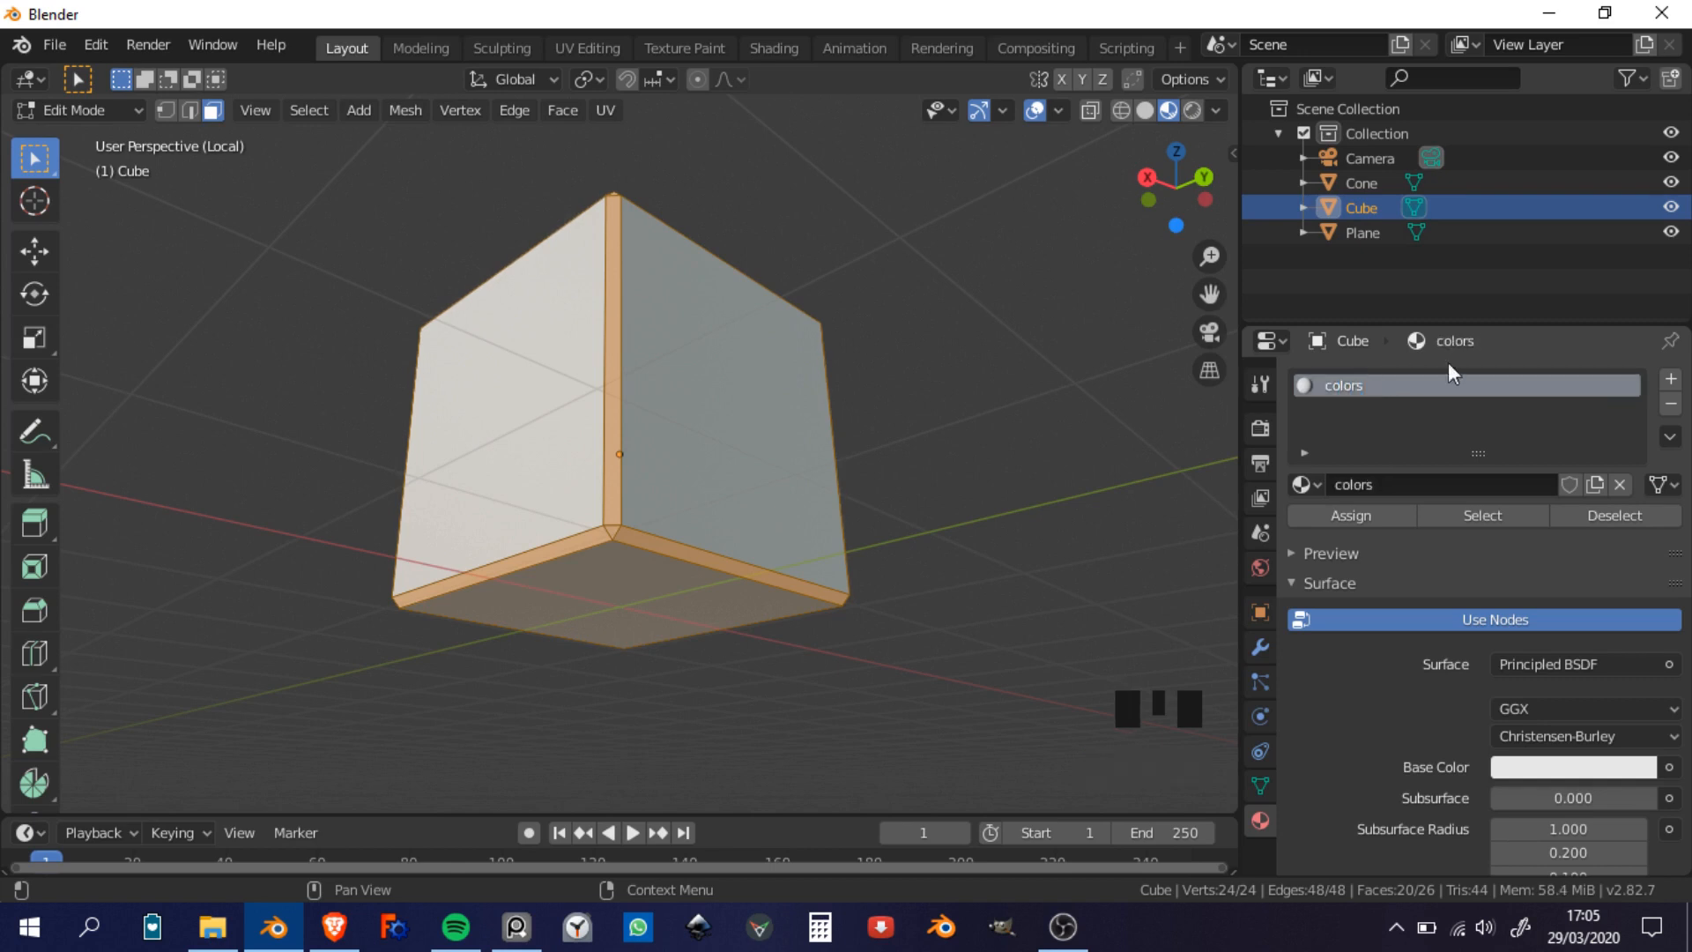
Step: Add a second material slot to the cube with a new material named Black
{"action": "left_click", "coordinate": [1670, 379]}
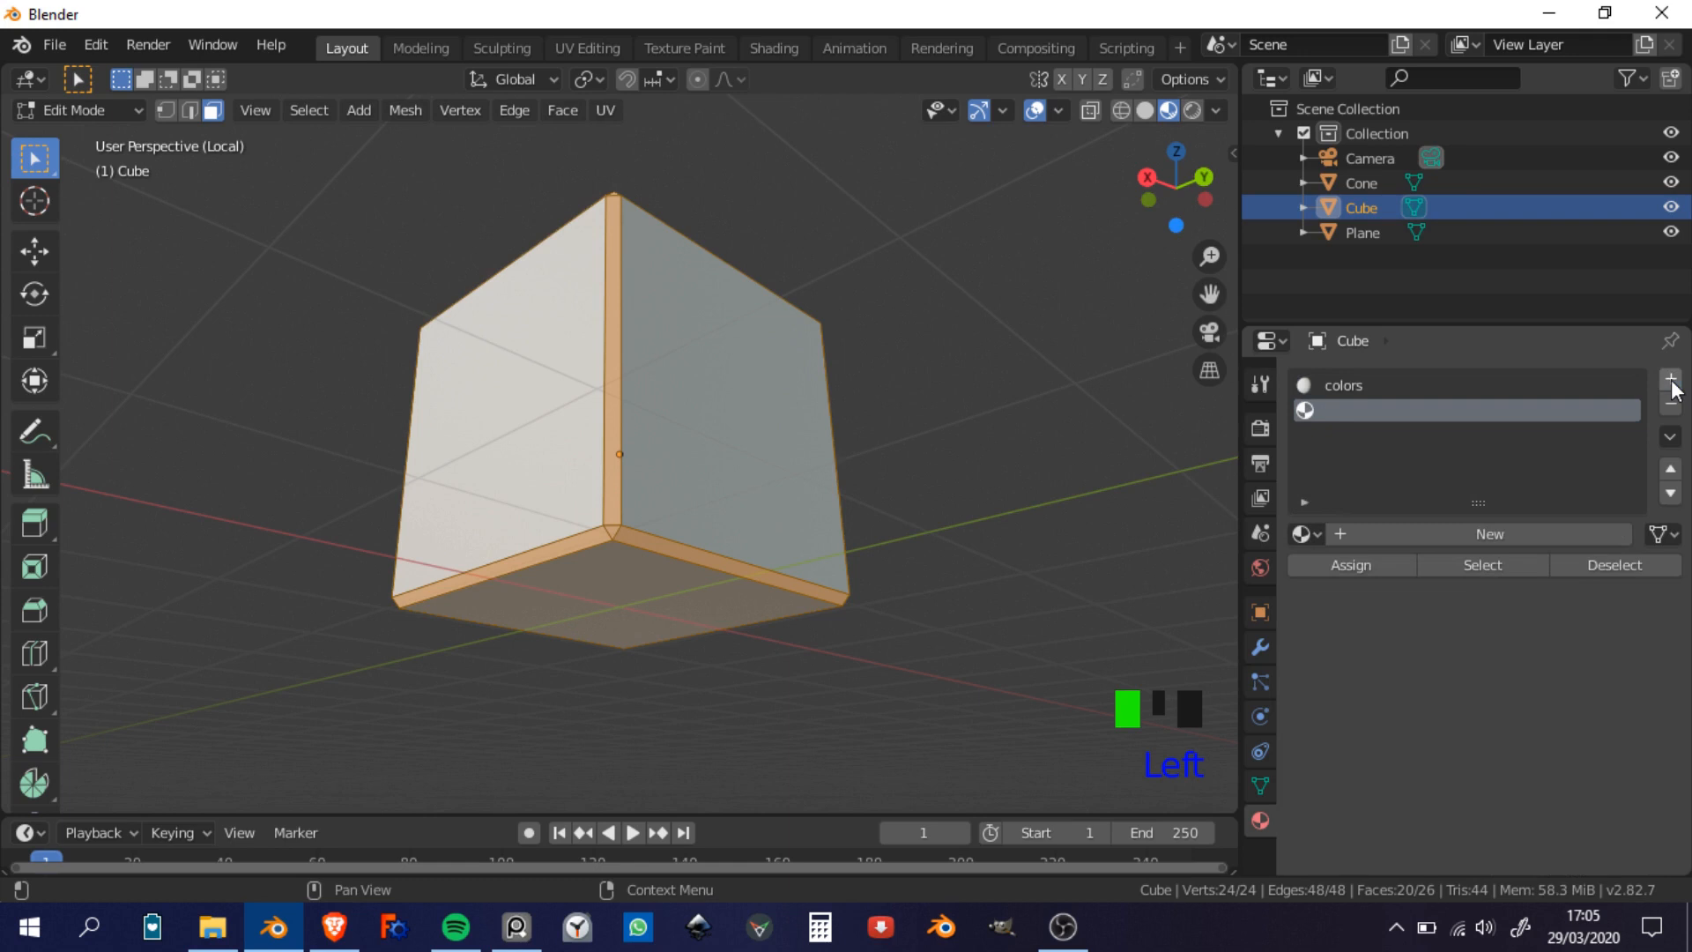
{"action": "left_click", "coordinate": [1481, 531]}
{"action": "left_click", "coordinate": [1350, 405]}
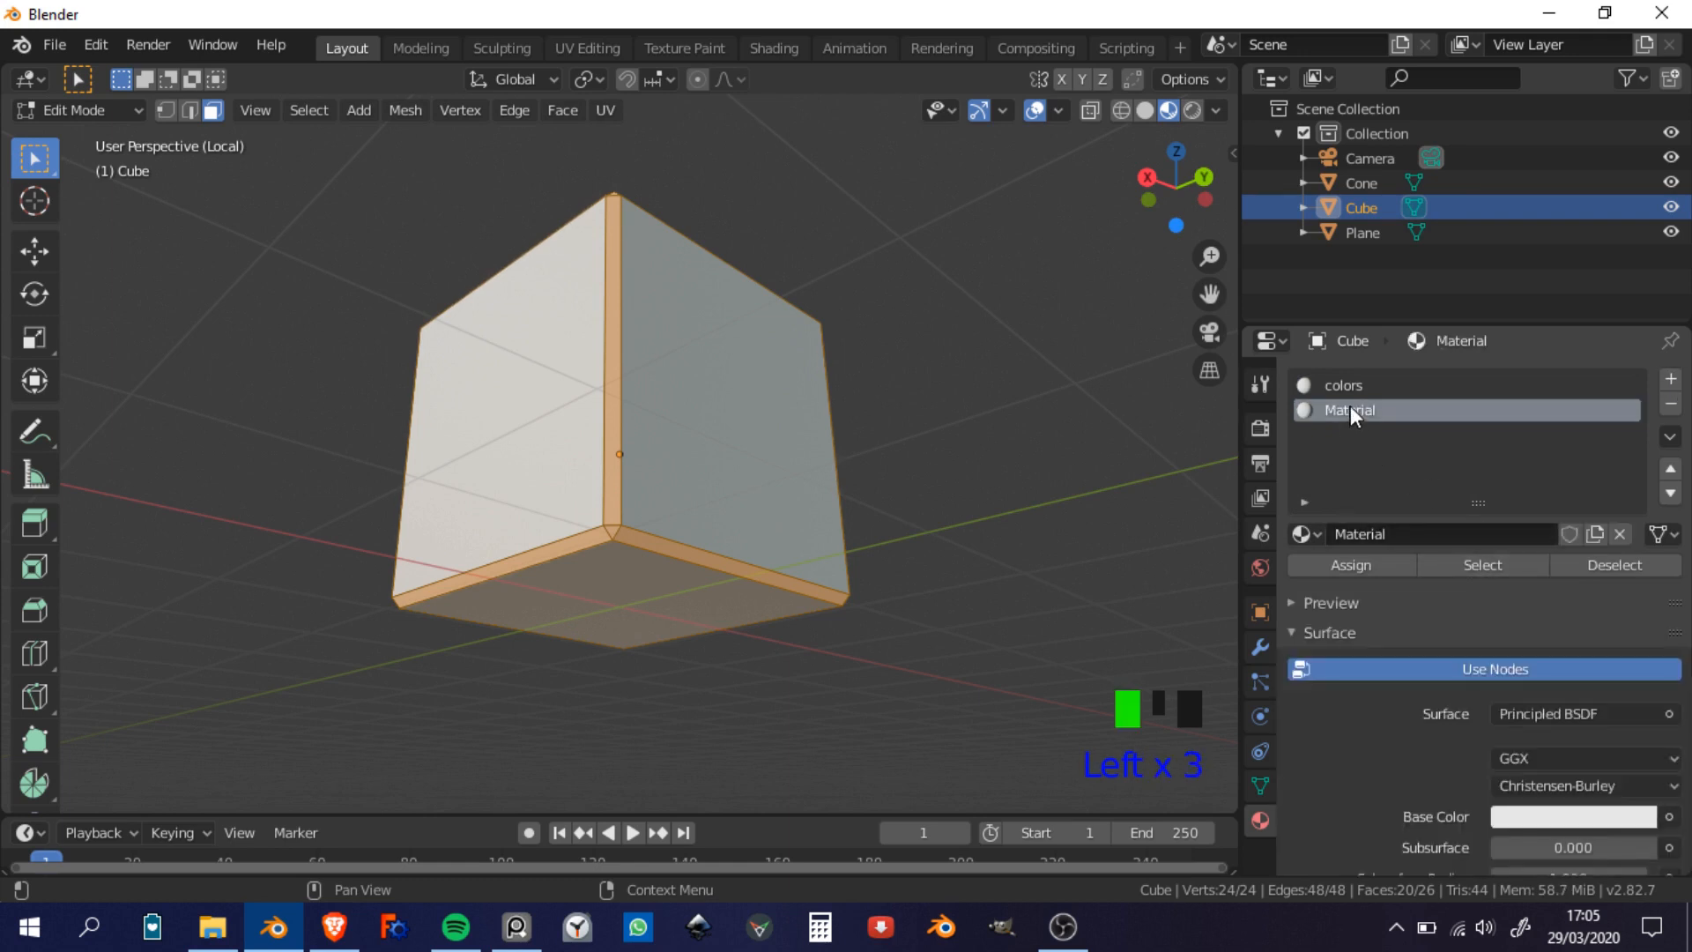
{"action": "double_click", "coordinate": [1351, 405]}
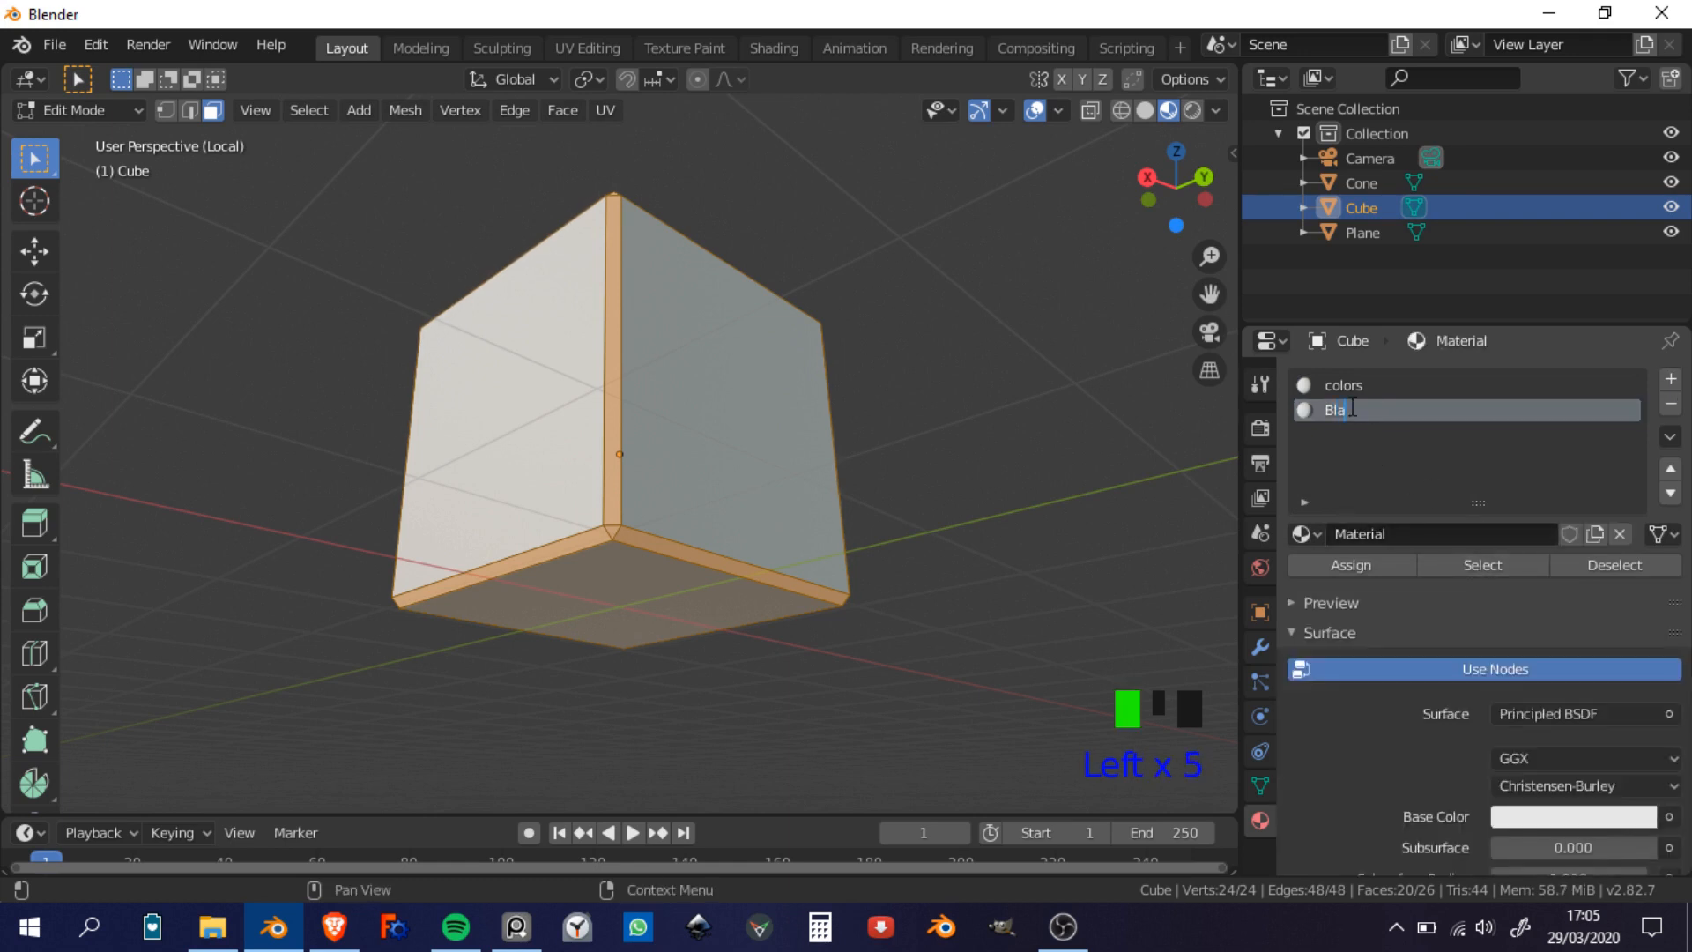
{"action": "key", "text": "Return"}
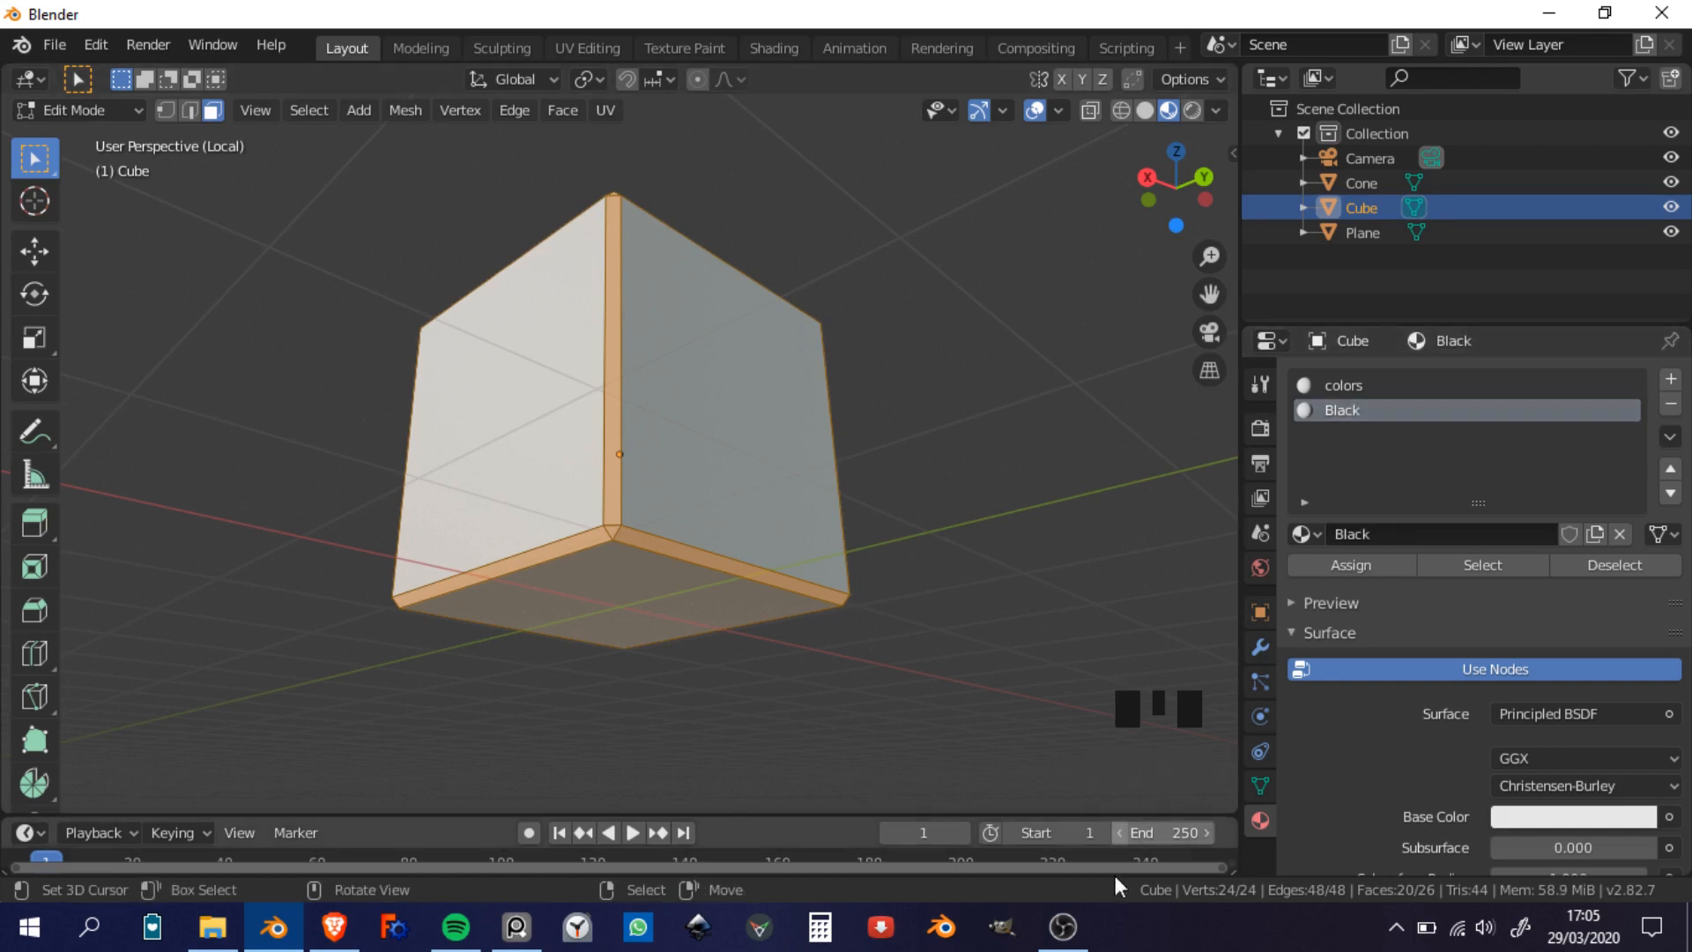
{"action": "left_click", "coordinate": [1064, 927]}
{"action": "left_click", "coordinate": [1065, 927]}
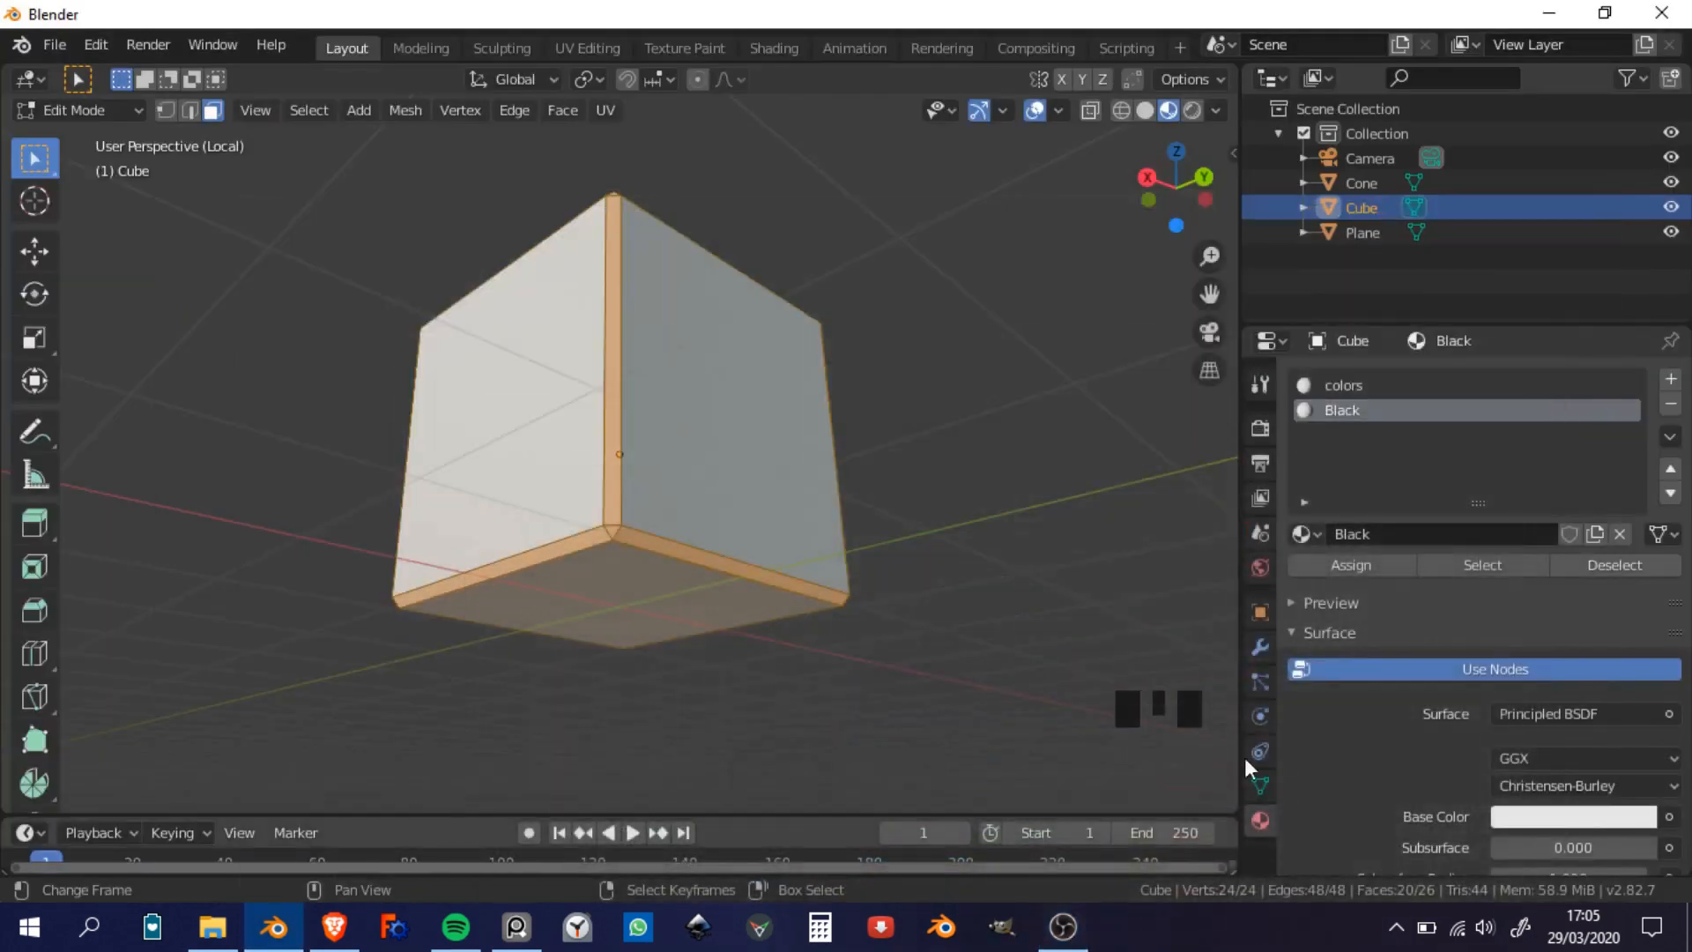
{"action": "middle_click_drag", "start_coordinate": [805, 533], "coordinate": [865, 559], "text": "shift"}
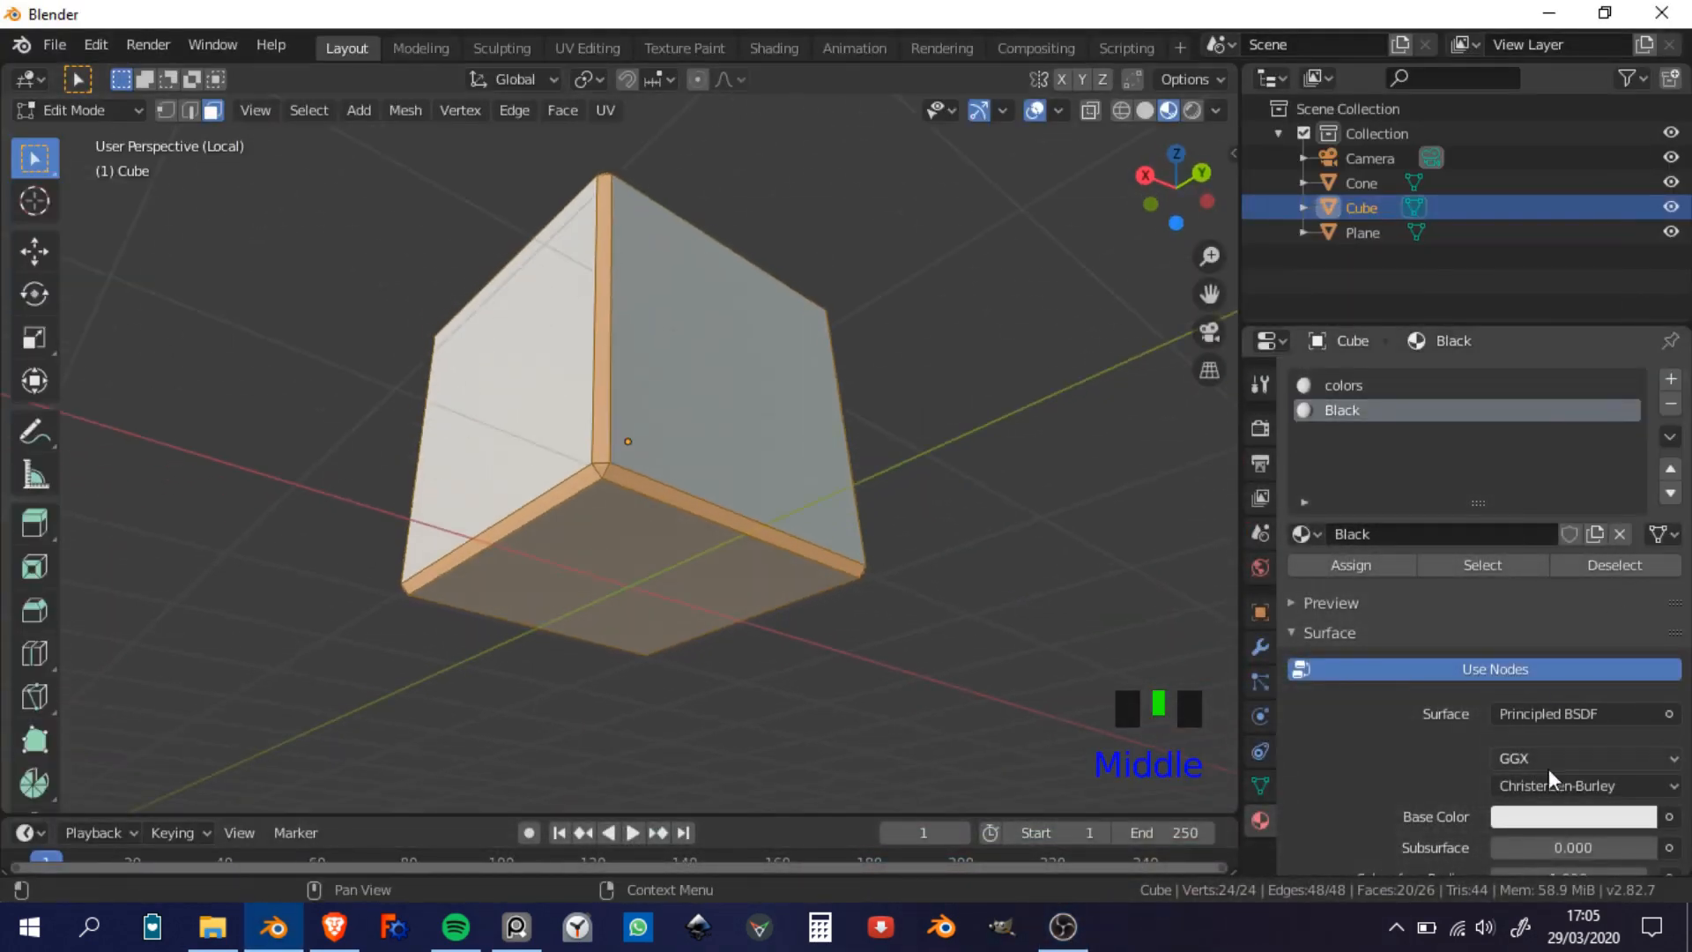
Step: Set the base color of the Black material to pure black
{"action": "scroll", "coordinate": [1556, 785], "scroll_direction": "down", "scroll_amount": 1}
{"action": "left_click_drag", "start_coordinate": [1235, 616], "coordinate": [1100, 614]}
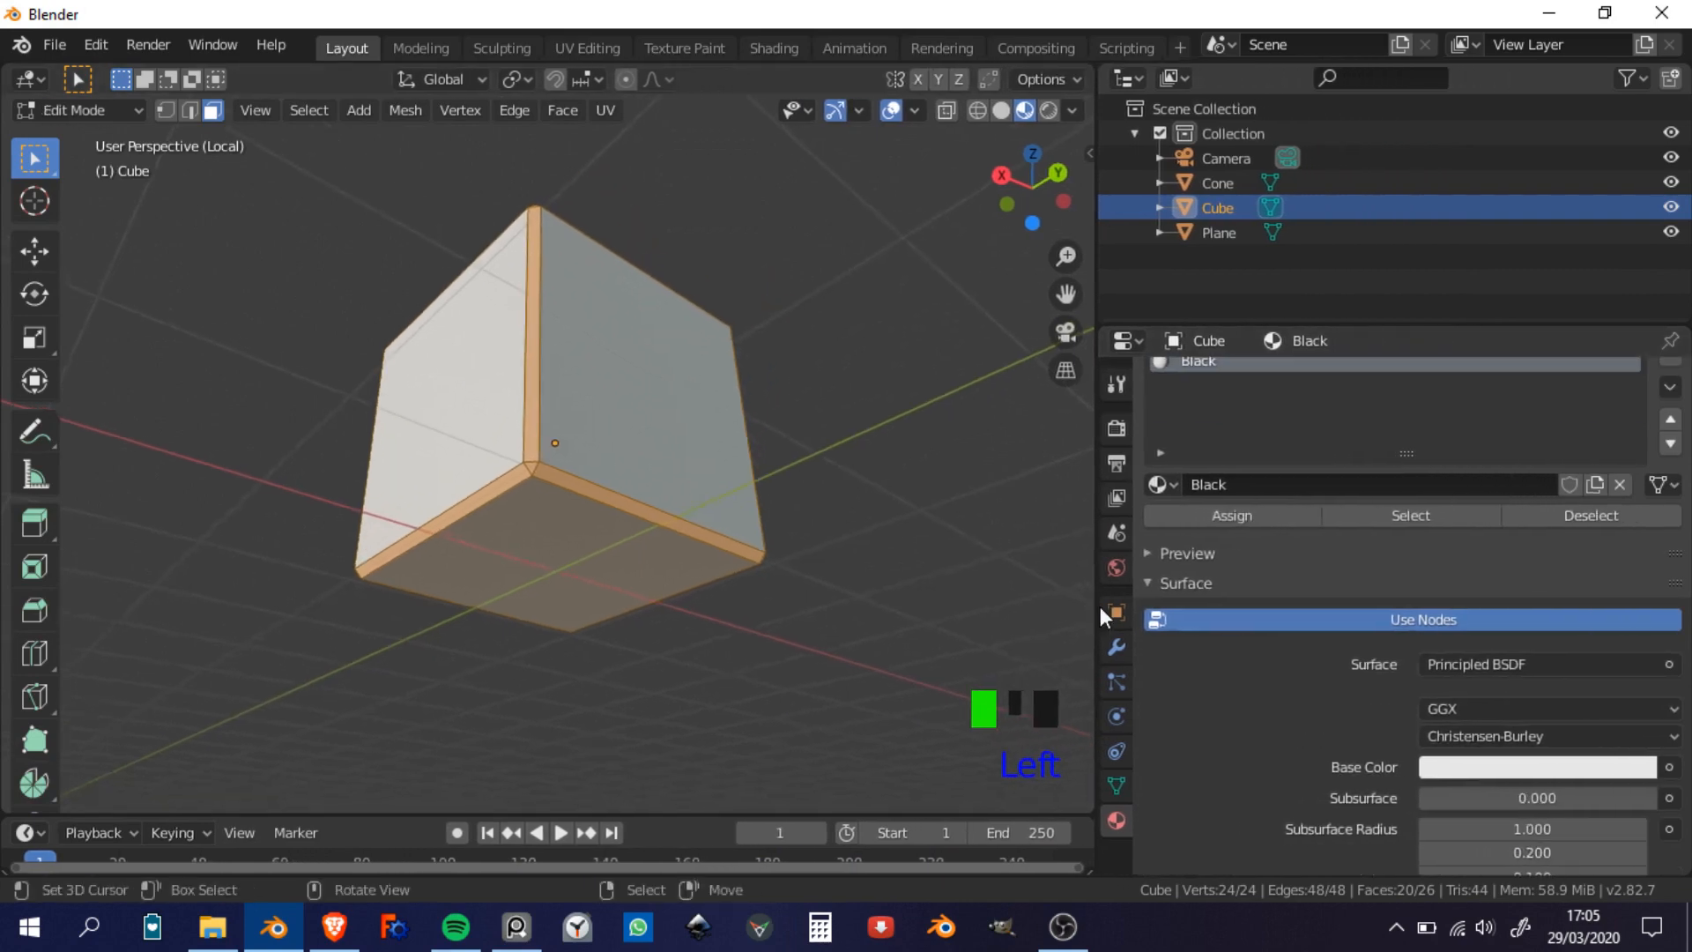
{"action": "left_click", "coordinate": [1472, 768]}
{"action": "left_click_drag", "start_coordinate": [1642, 500], "coordinate": [1636, 608]}
{"action": "scroll", "coordinate": [1262, 446], "scroll_direction": "up", "scroll_amount": 2}
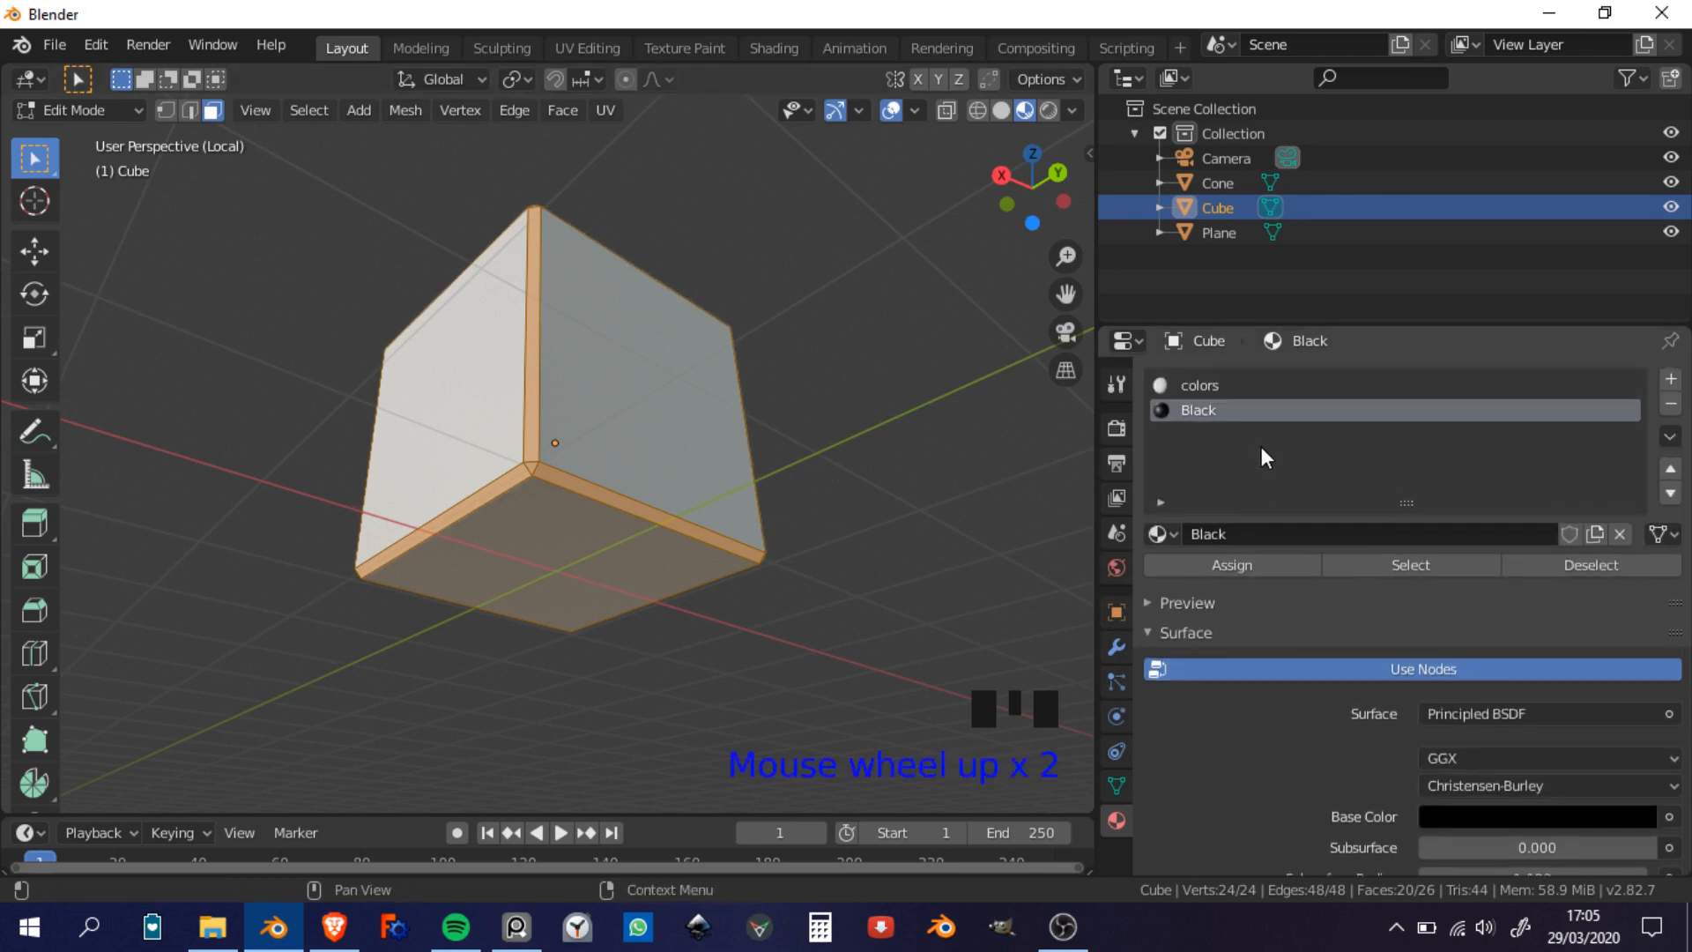
Step: Assign the Black material to the cube's selected bevel faces
{"action": "middle_click_drag", "start_coordinate": [589, 386], "coordinate": [630, 374]}
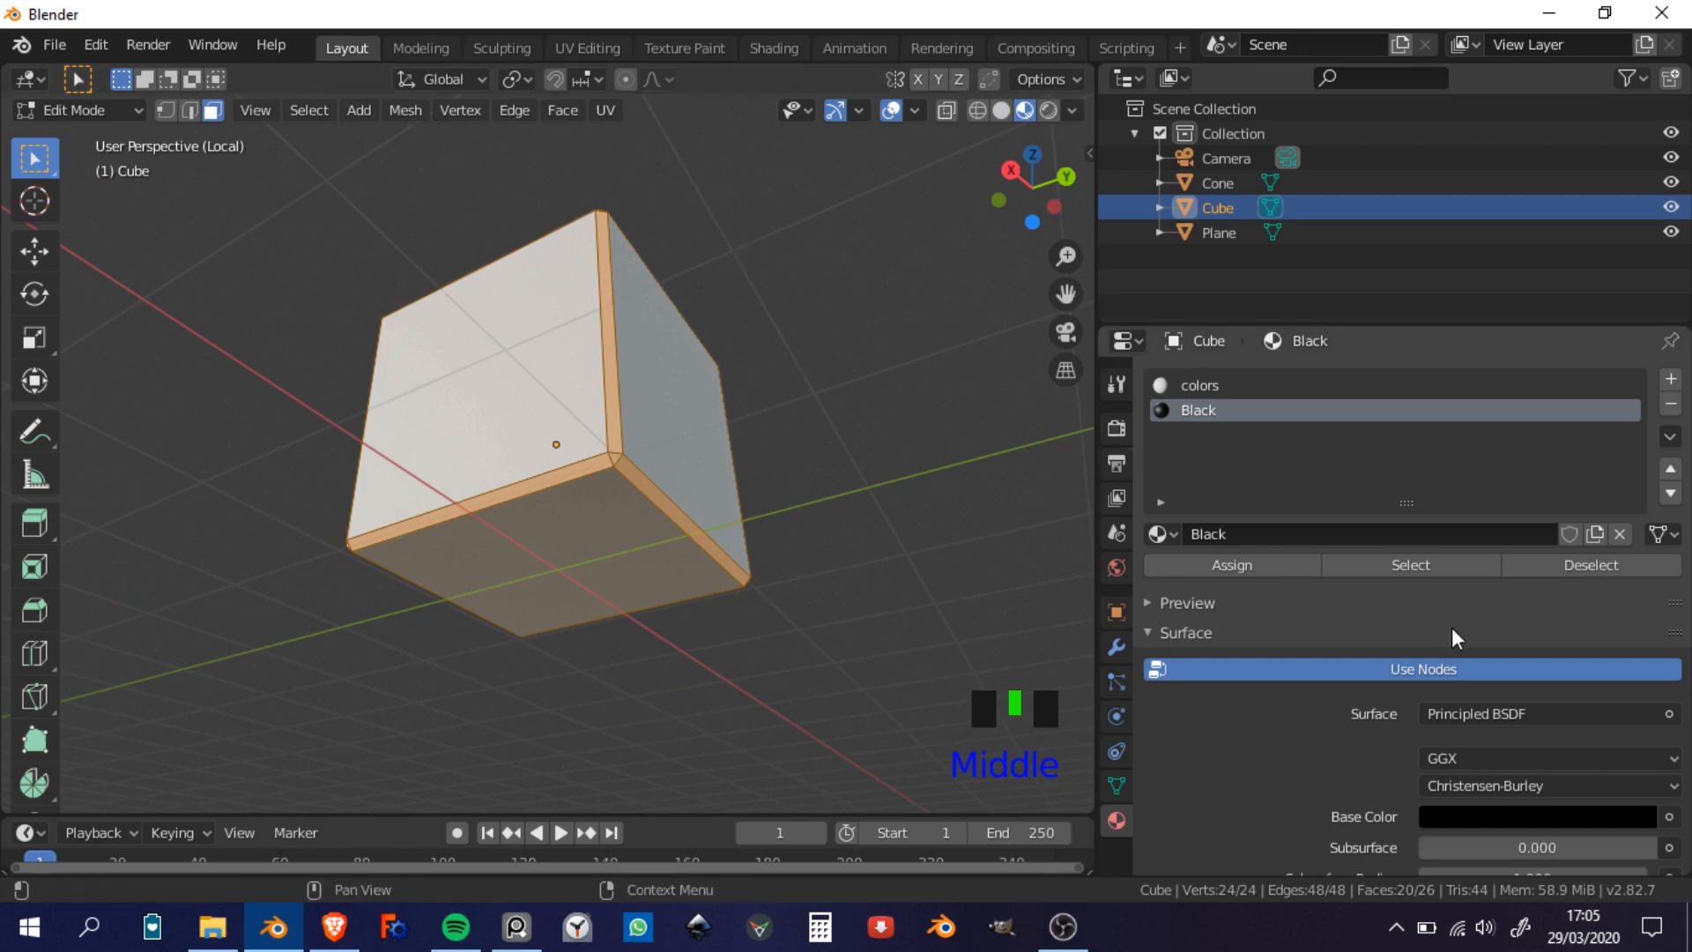
{"action": "left_click", "coordinate": [1232, 565]}
{"action": "middle_click_drag", "start_coordinate": [750, 522], "coordinate": [770, 532], "text": "shift"}
{"action": "key", "text": "XF86AudioRaiseVolume"}
{"action": "key", "text": "XF86AudioRaiseVolume"}
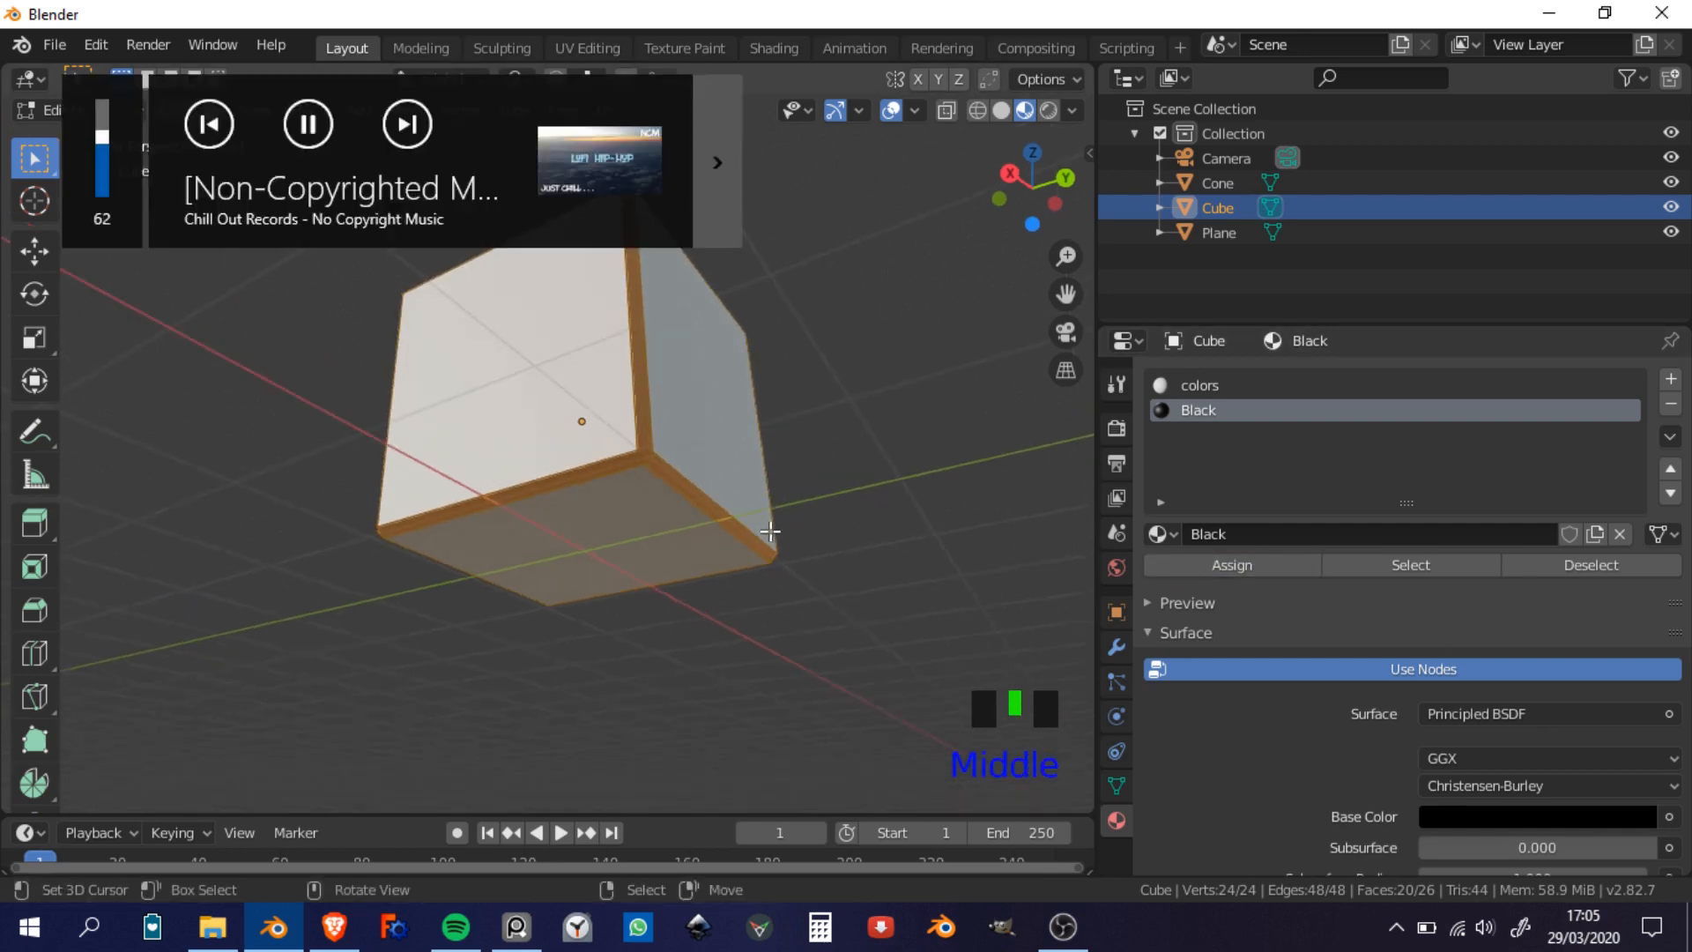
Step: Return to Object Mode and leave the cube's local view to show the whole scene
{"action": "middle_click_drag", "start_coordinate": [936, 616], "coordinate": [668, 657]}
{"action": "key", "text": "Tab"}
{"action": "scroll", "coordinate": [897, 590], "scroll_direction": "down", "scroll_amount": 3}
{"action": "scroll", "coordinate": [898, 595], "scroll_direction": "up", "scroll_amount": 2}
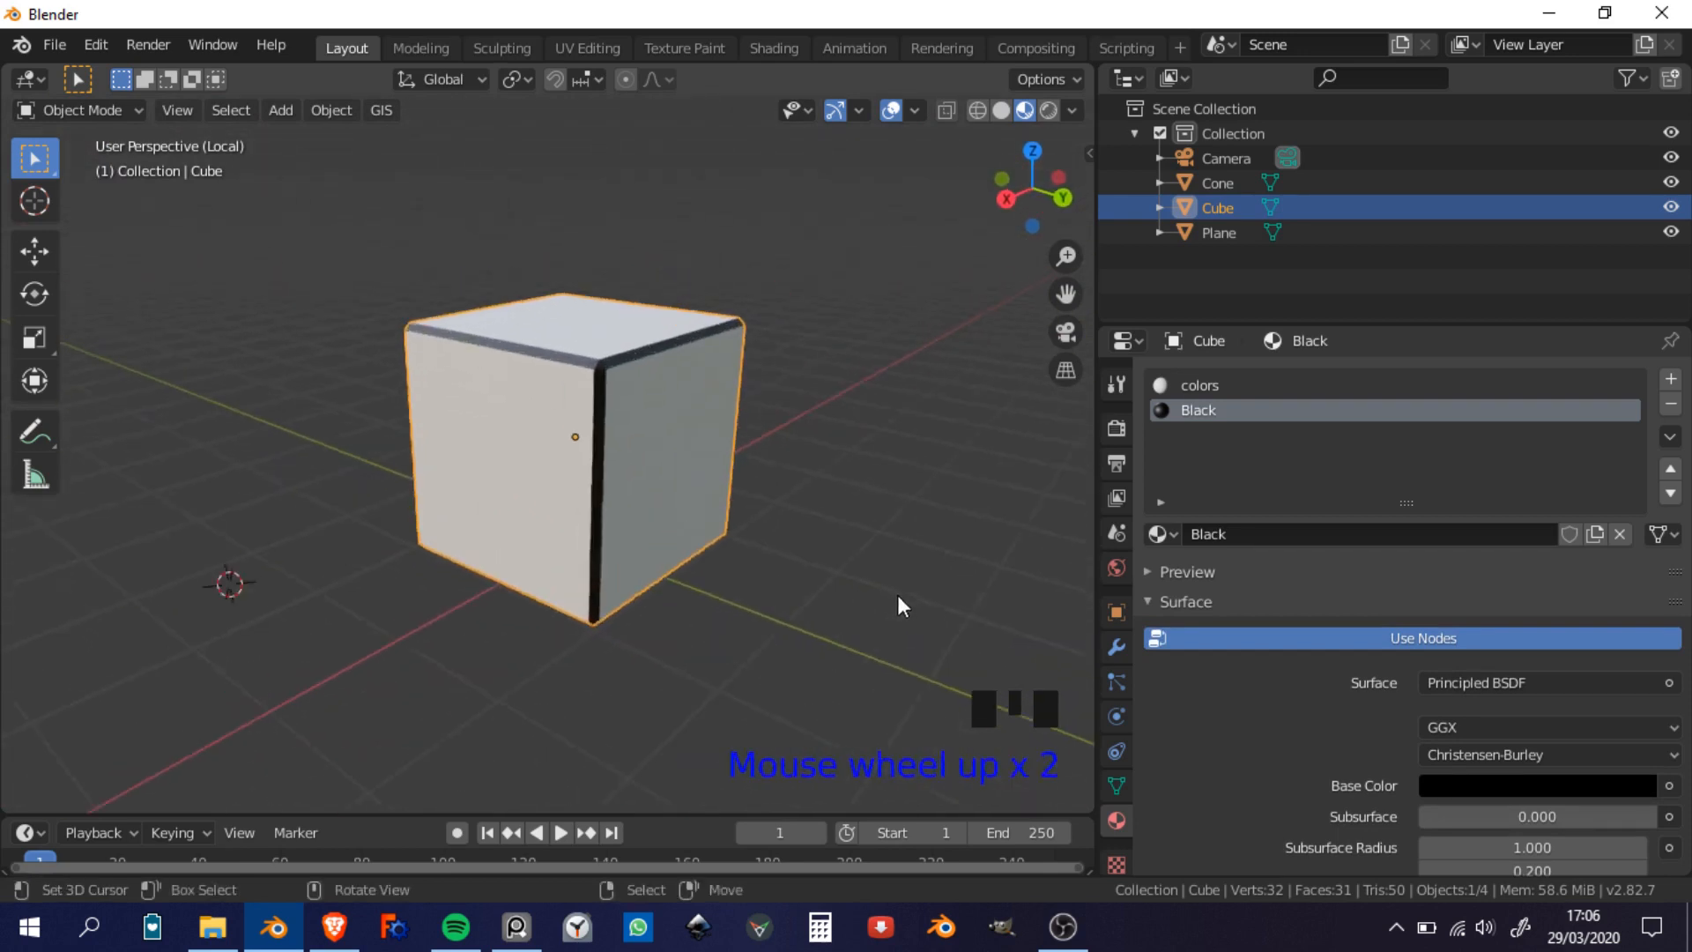
{"action": "middle_click_drag", "start_coordinate": [898, 595], "coordinate": [877, 603]}
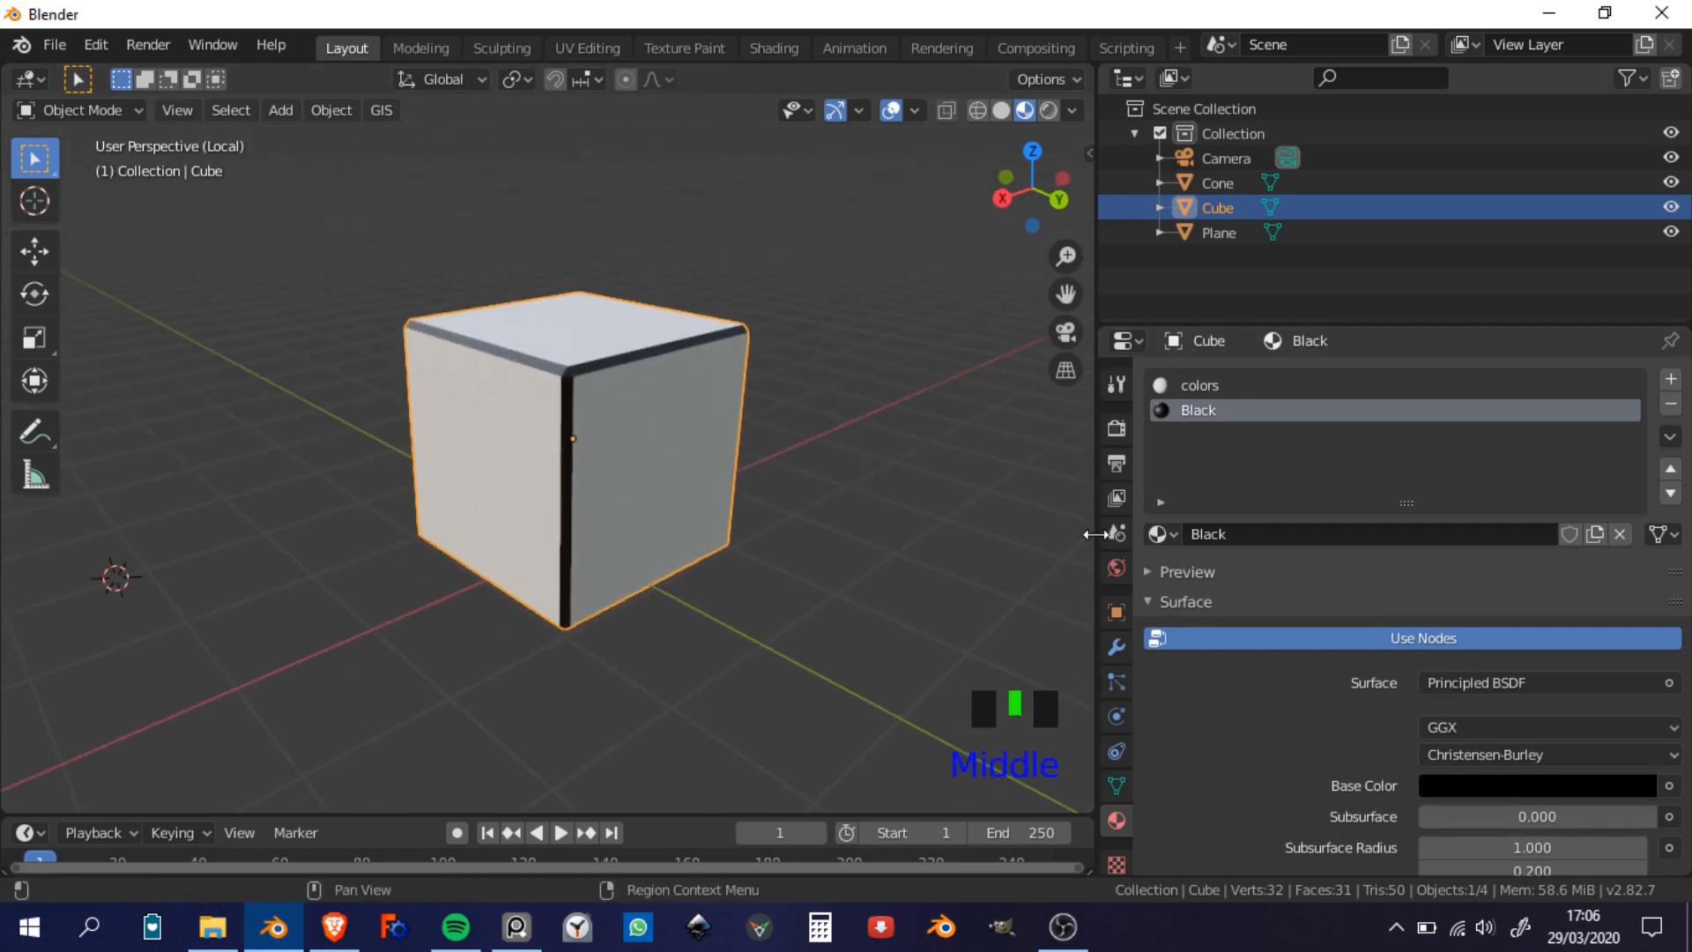
{"action": "left_click_drag", "start_coordinate": [1094, 535], "coordinate": [1308, 542]}
{"action": "scroll", "coordinate": [1118, 574], "scroll_direction": "down", "scroll_amount": 2}
{"action": "middle_click_drag", "start_coordinate": [1120, 582], "coordinate": [931, 545], "text": "shift"}
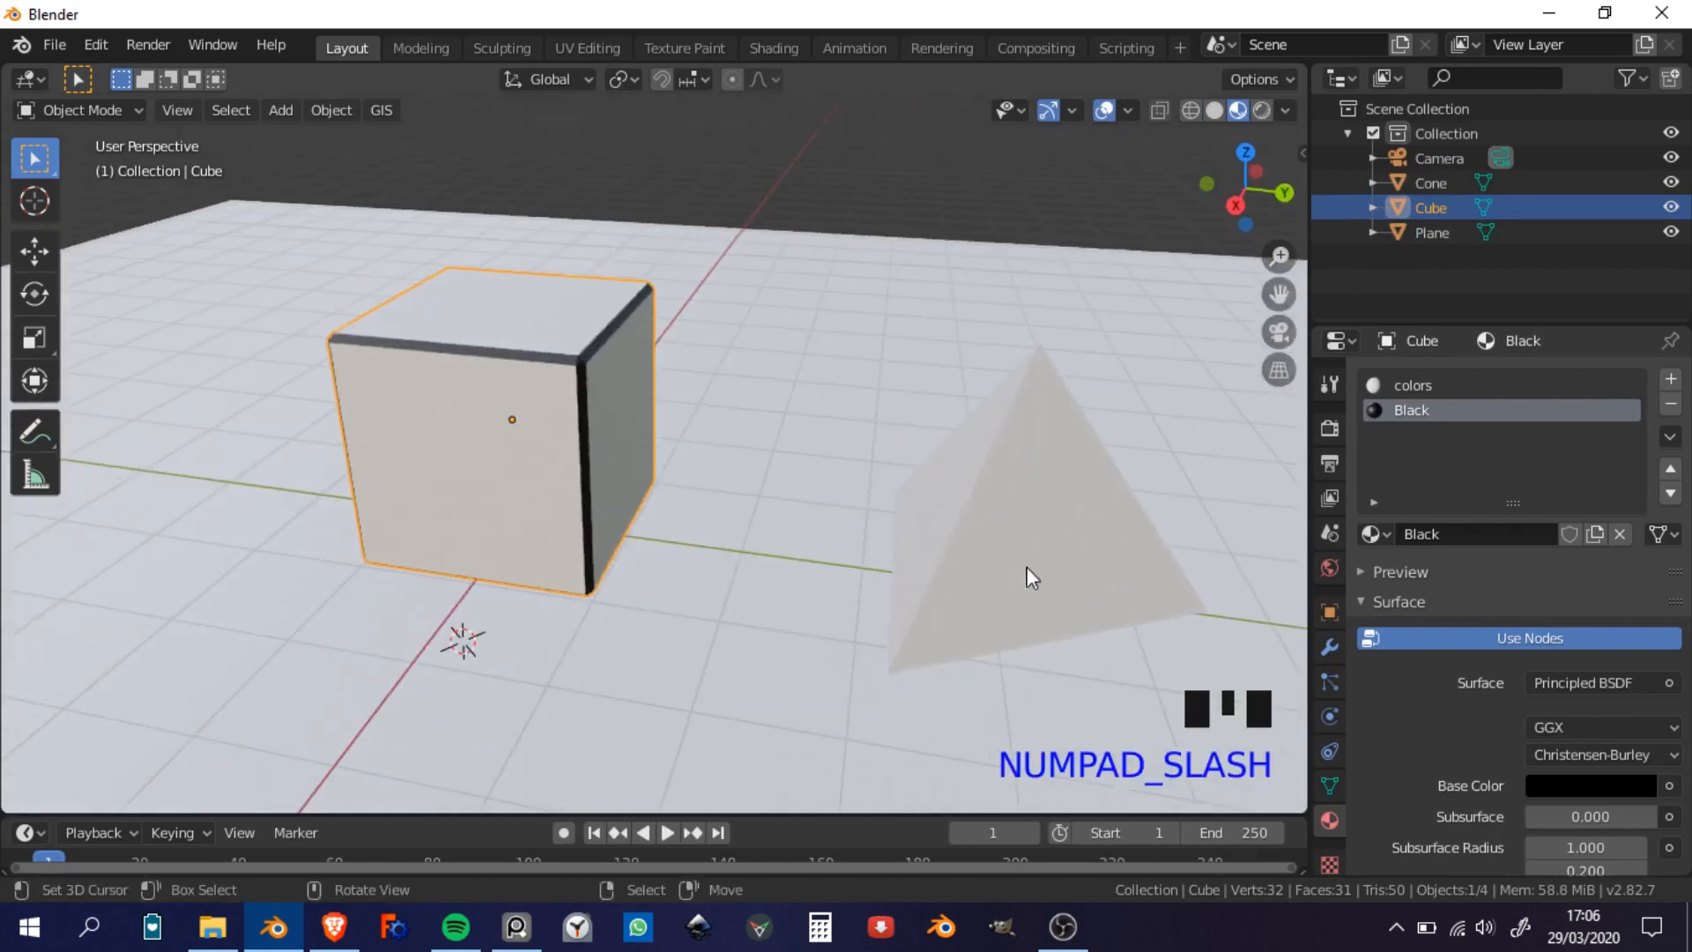
Step: Select the pyramid and isolate it in local view
{"action": "right_click", "coordinate": [1028, 476]}
{"action": "middle_click_drag", "start_coordinate": [1065, 494], "coordinate": [1035, 525]}
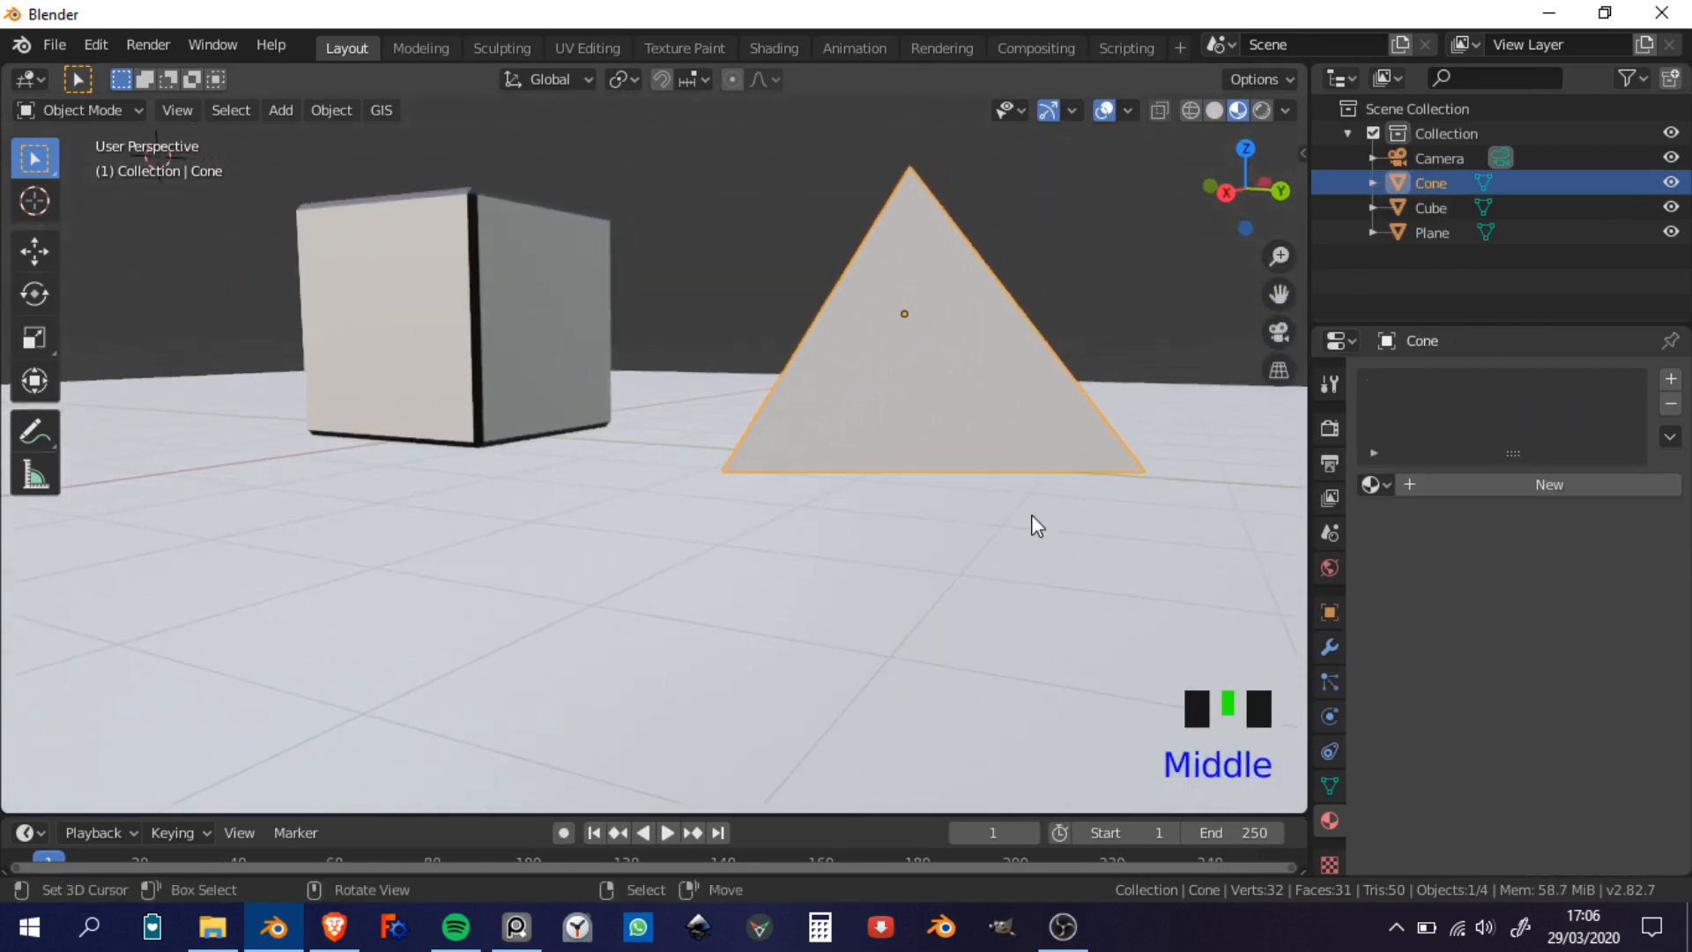
{"action": "key", "text": "KP_Divide"}
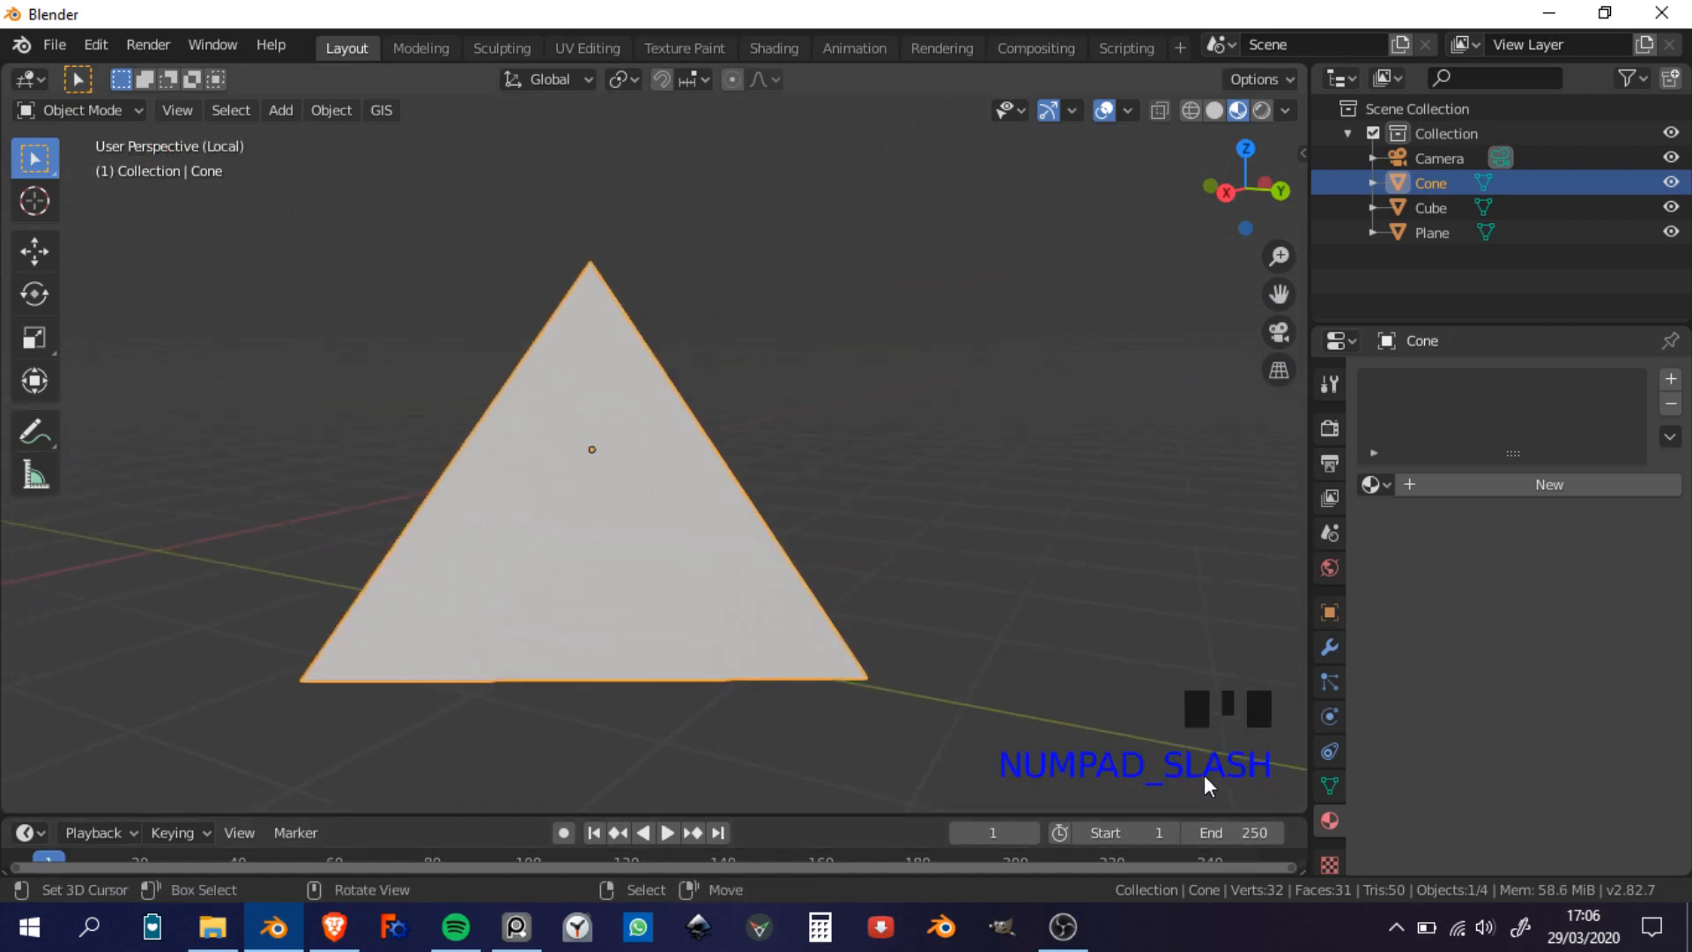
{"action": "middle_click_drag", "start_coordinate": [979, 692], "coordinate": [742, 632]}
Step: Select the pyramid's whole mesh in Edit Mode and bevel all its edges about 48 mm wide with one segment
{"action": "key", "text": "Tab"}
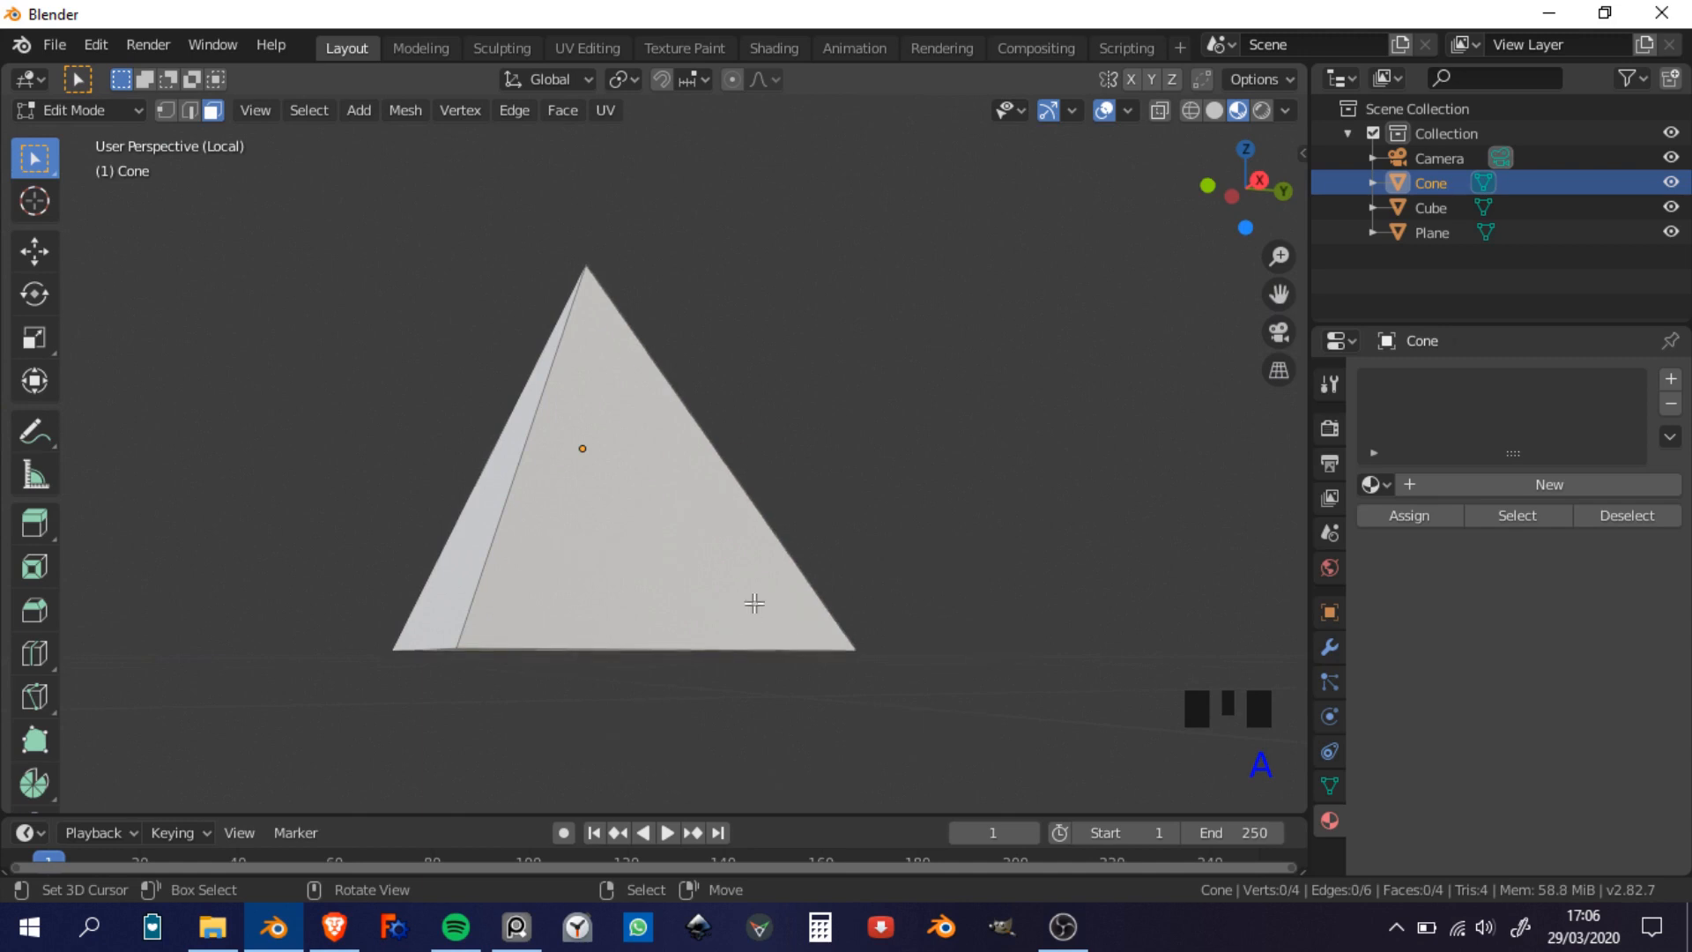
{"action": "key", "text": "a"}
{"action": "middle_click_drag", "start_coordinate": [725, 352], "coordinate": [537, 651]}
{"action": "key", "text": "a"}
{"action": "key", "text": "a"}
{"action": "middle_click_drag", "start_coordinate": [842, 573], "coordinate": [846, 537]}
{"action": "scroll", "coordinate": [879, 542], "scroll_direction": "down", "scroll_amount": 1}
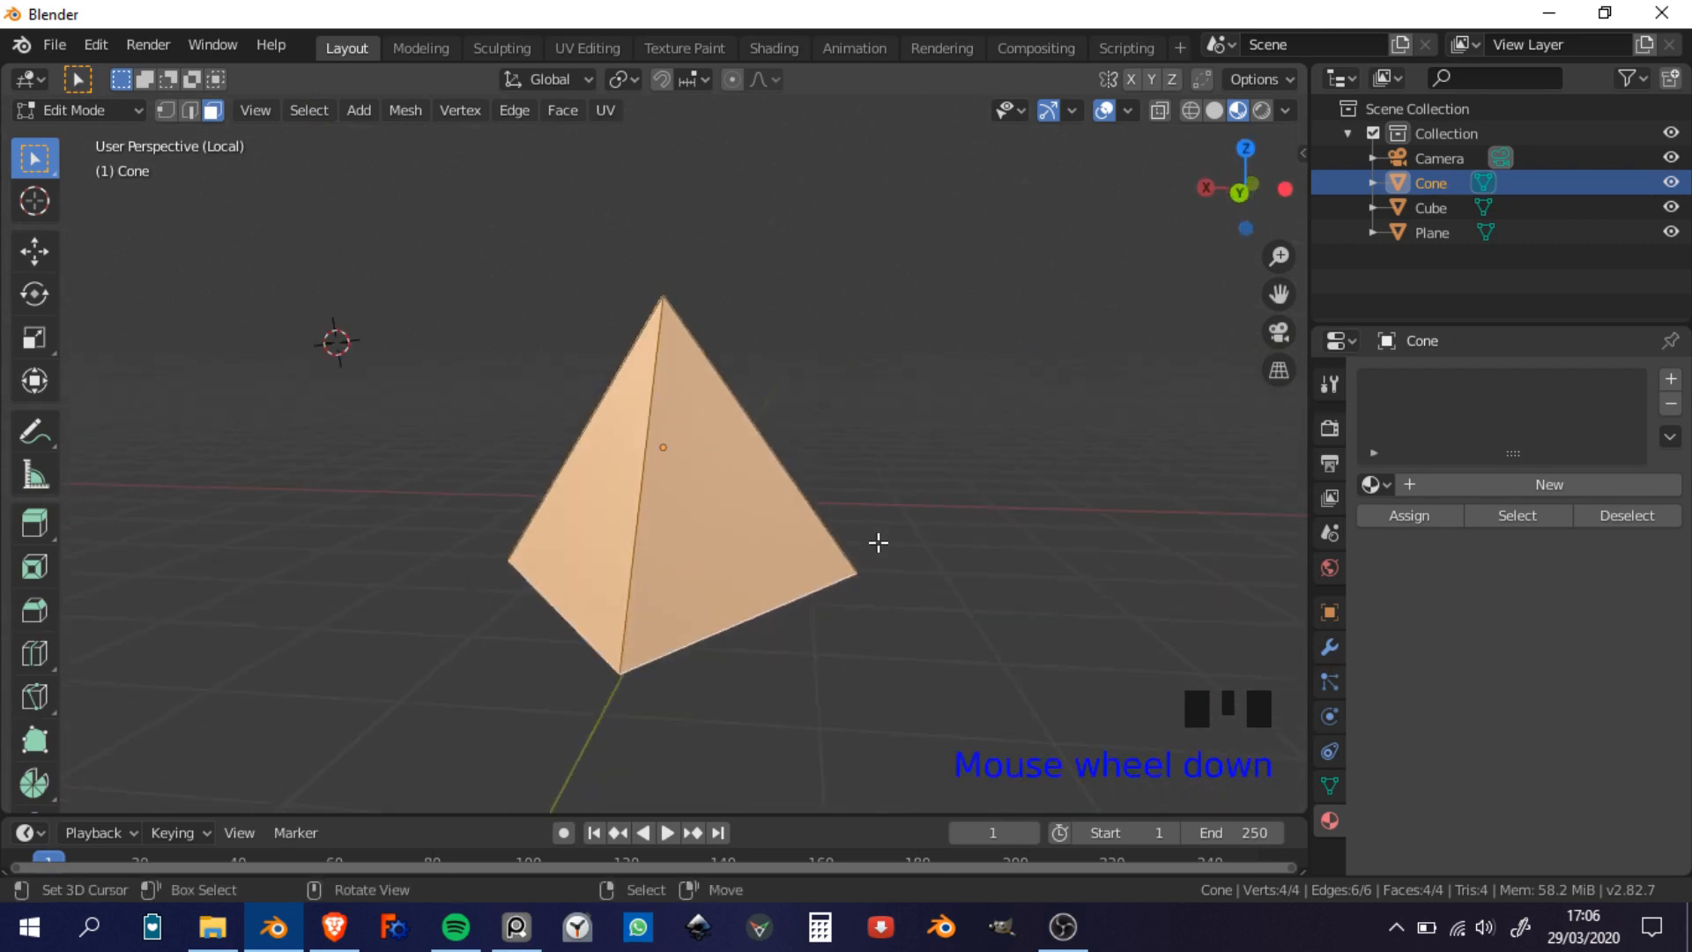
{"action": "scroll", "coordinate": [880, 542], "scroll_direction": "up", "scroll_amount": 2}
{"action": "key", "text": "ctrl+b"}
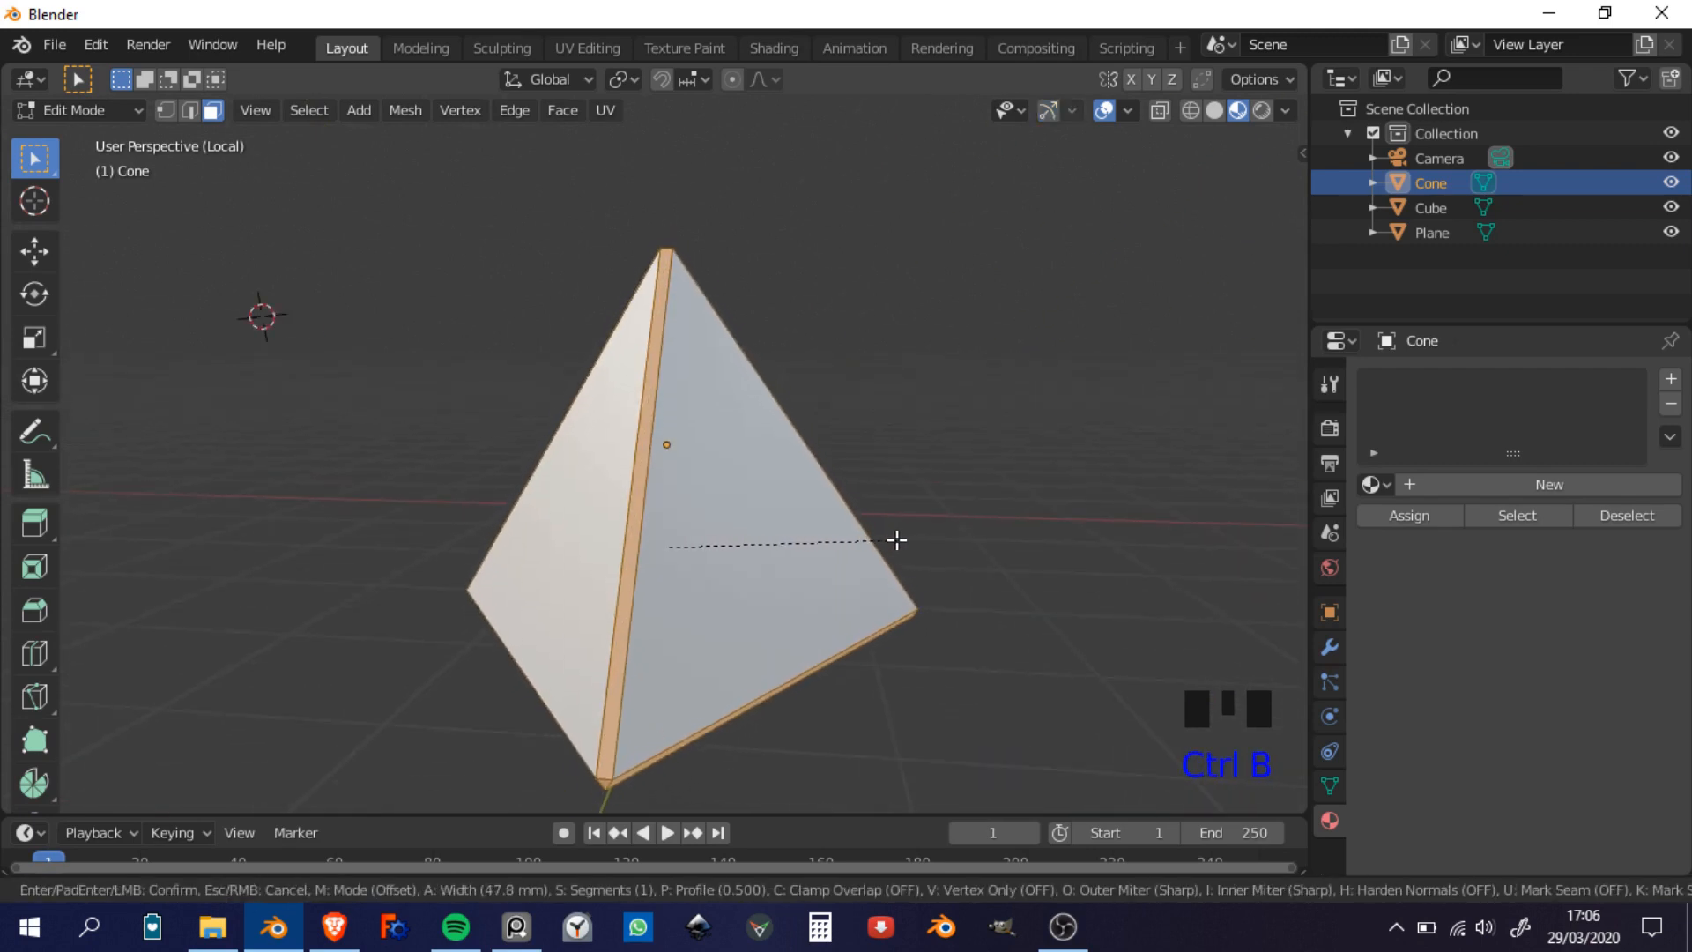
{"action": "left_click", "coordinate": [897, 540]}
{"action": "middle_click_drag", "start_coordinate": [837, 564], "coordinate": [758, 644]}
Step: Return to Object Mode, add two material slots to the pyramid and put the existing colors material in the first slot
{"action": "key", "text": "Tab"}
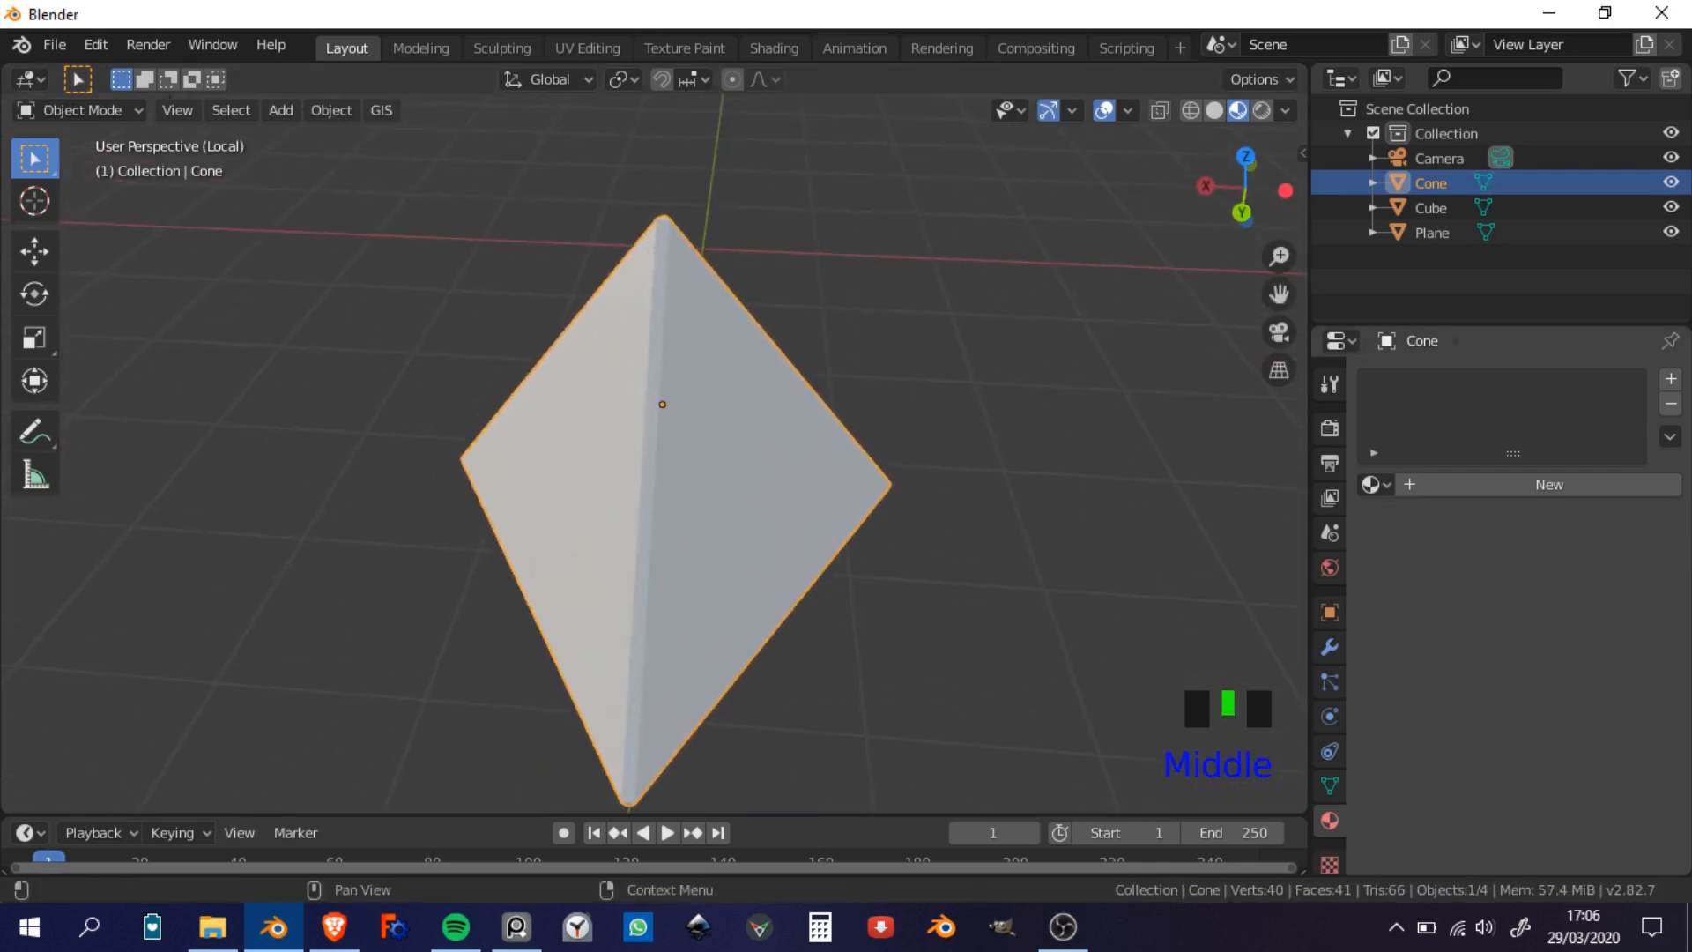
{"action": "left_click", "coordinate": [1671, 379]}
{"action": "left_click", "coordinate": [1671, 379]}
{"action": "left_click", "coordinate": [1388, 385]}
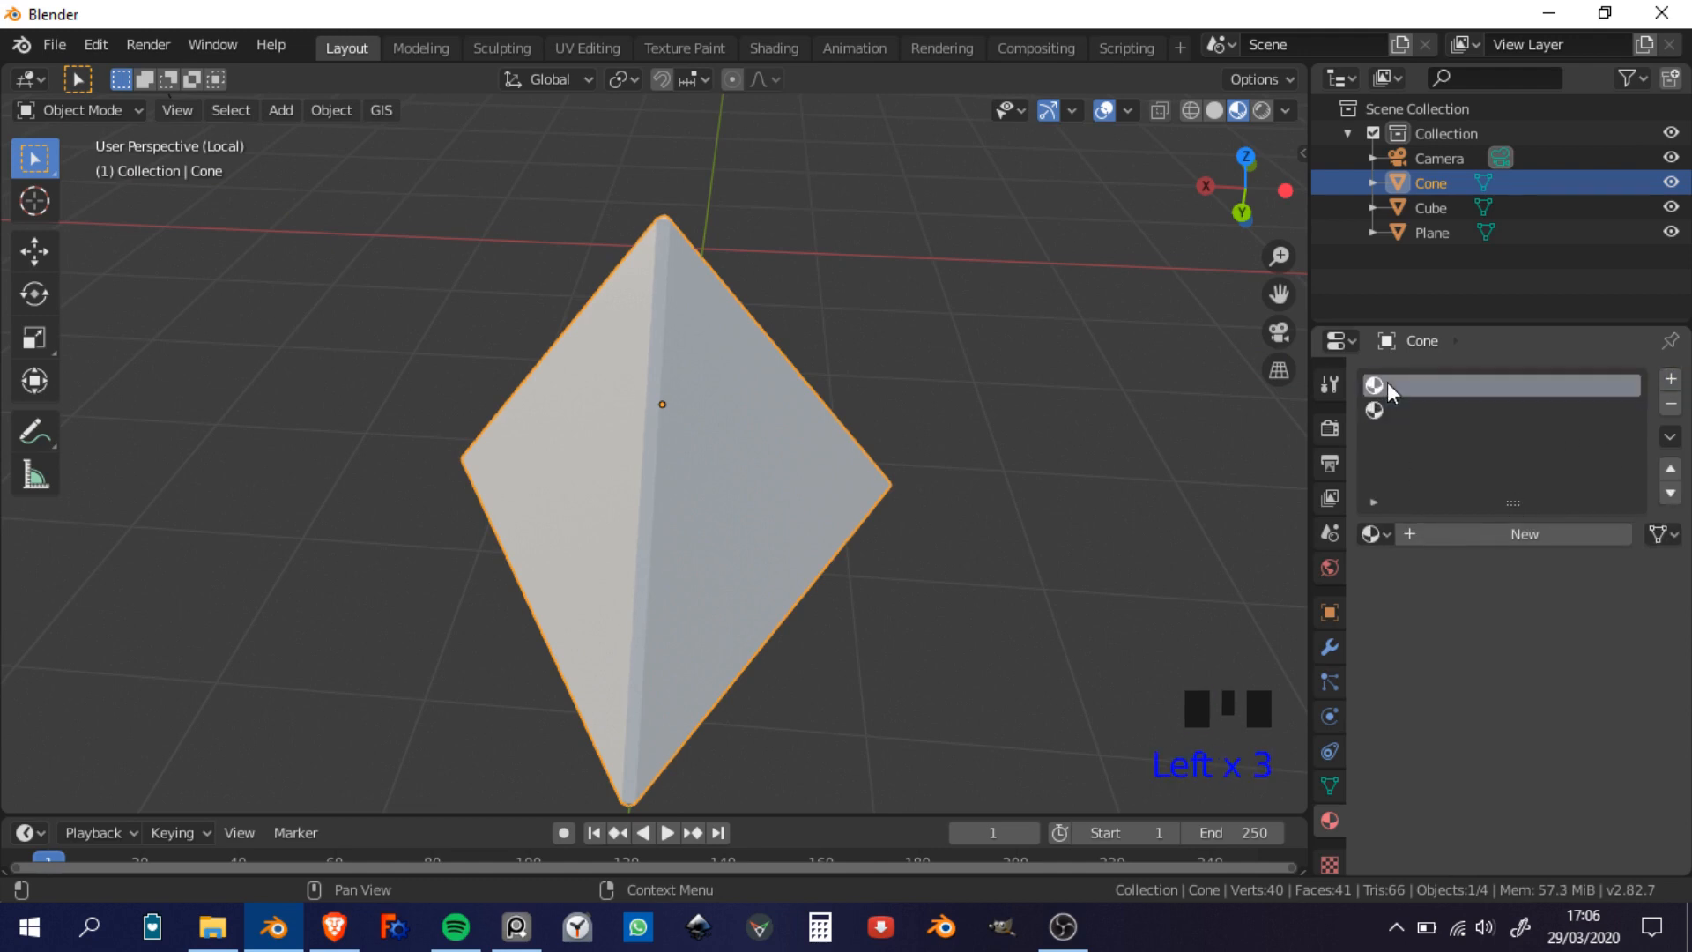
{"action": "left_click", "coordinate": [1371, 534]}
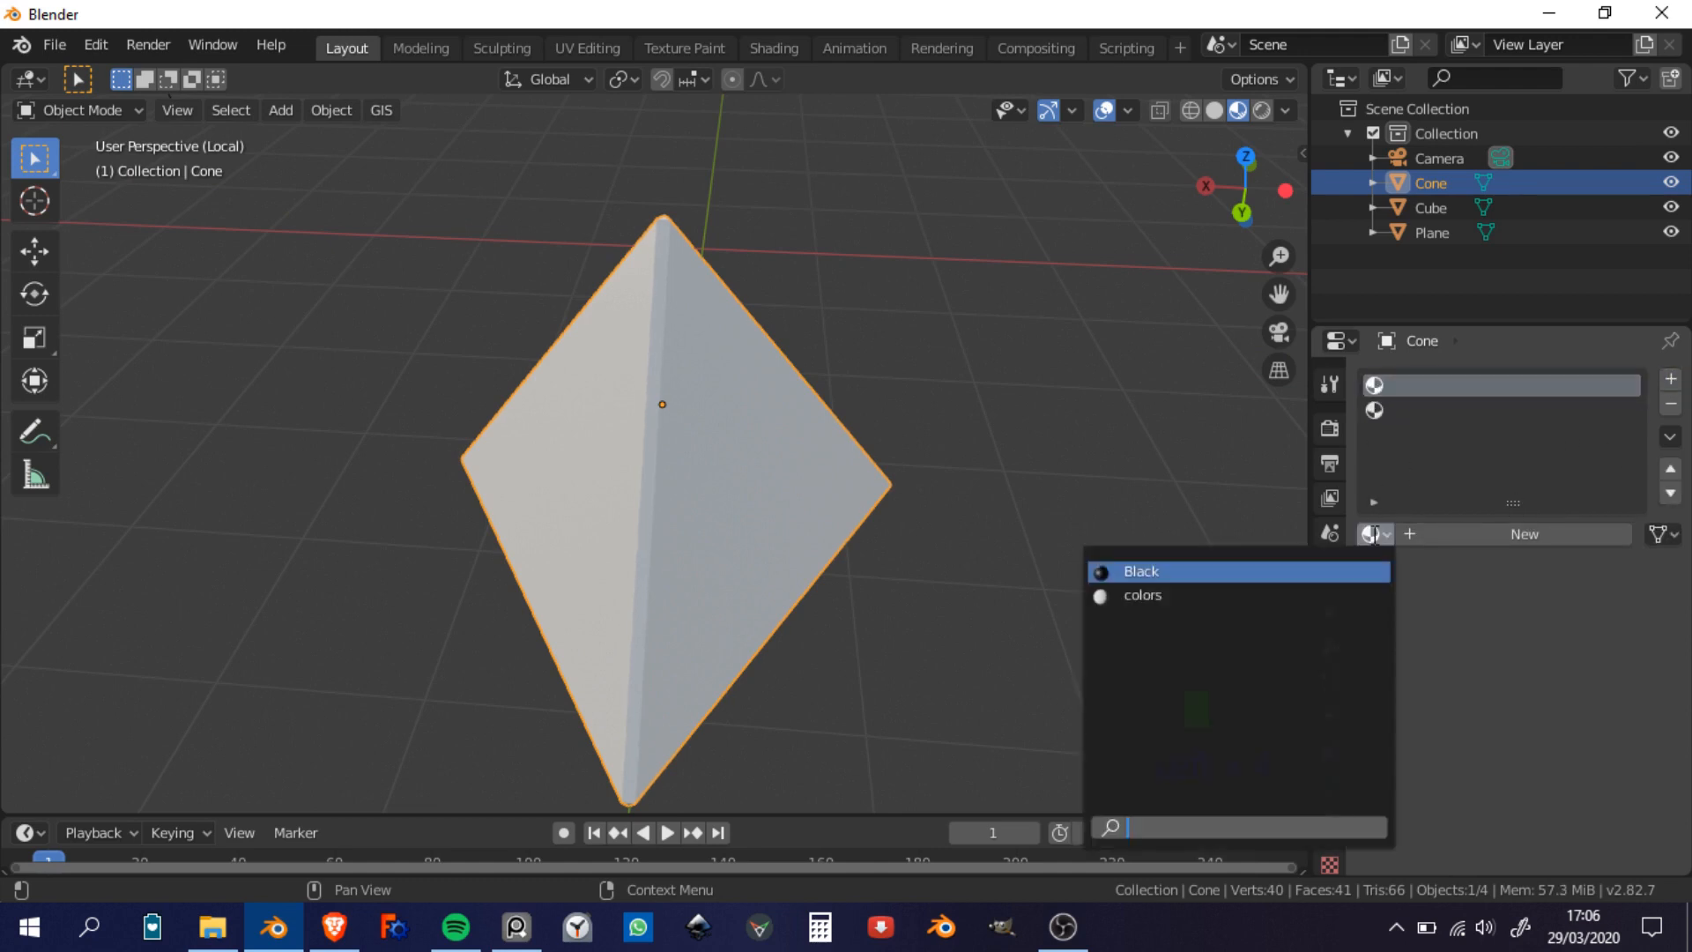
{"action": "left_click", "coordinate": [1176, 596]}
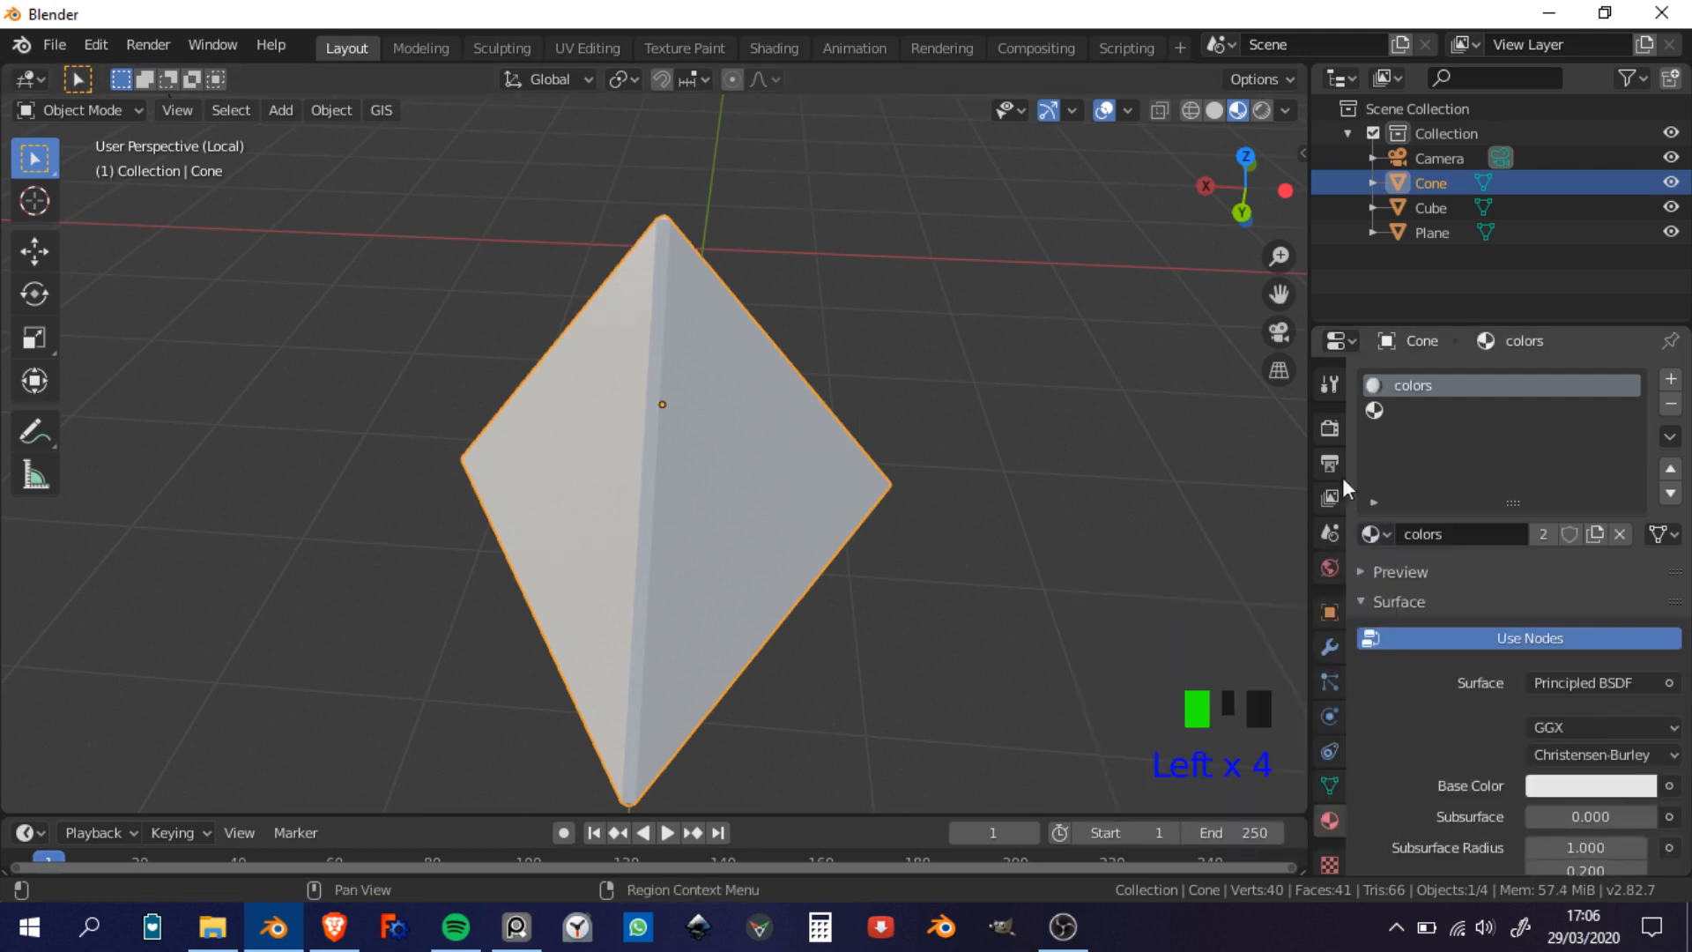
Step: Put the existing Black material in the pyramid's second material slot
{"action": "left_click", "coordinate": [1378, 413]}
{"action": "left_click", "coordinate": [1373, 534]}
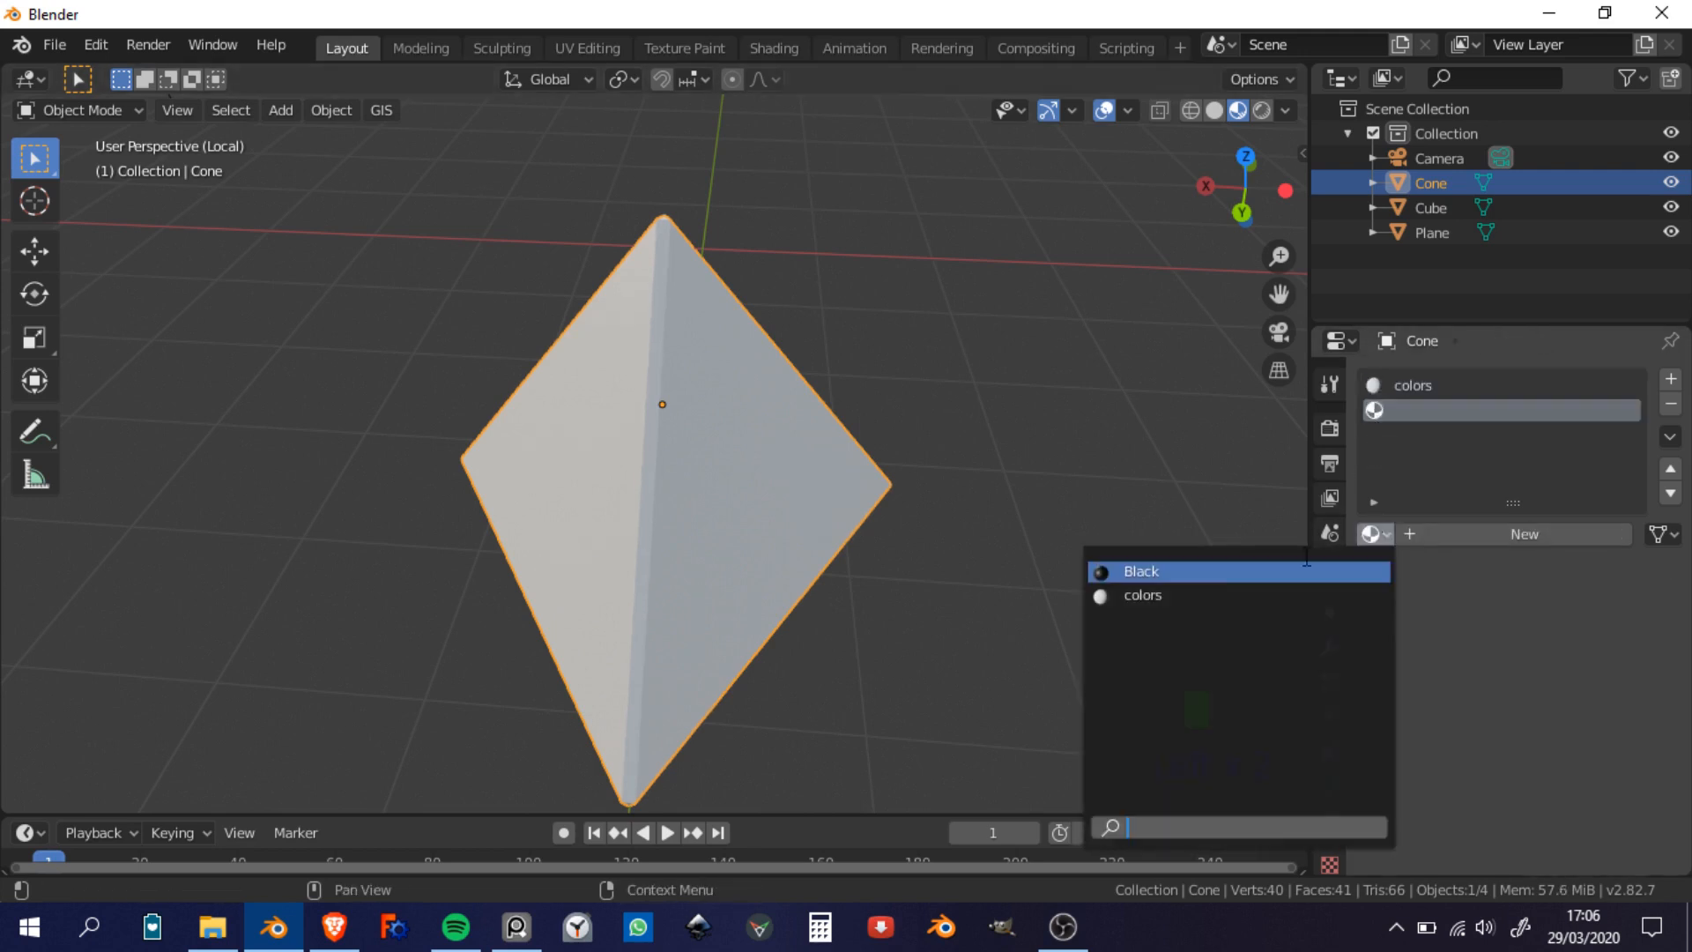
{"action": "left_click", "coordinate": [1146, 593]}
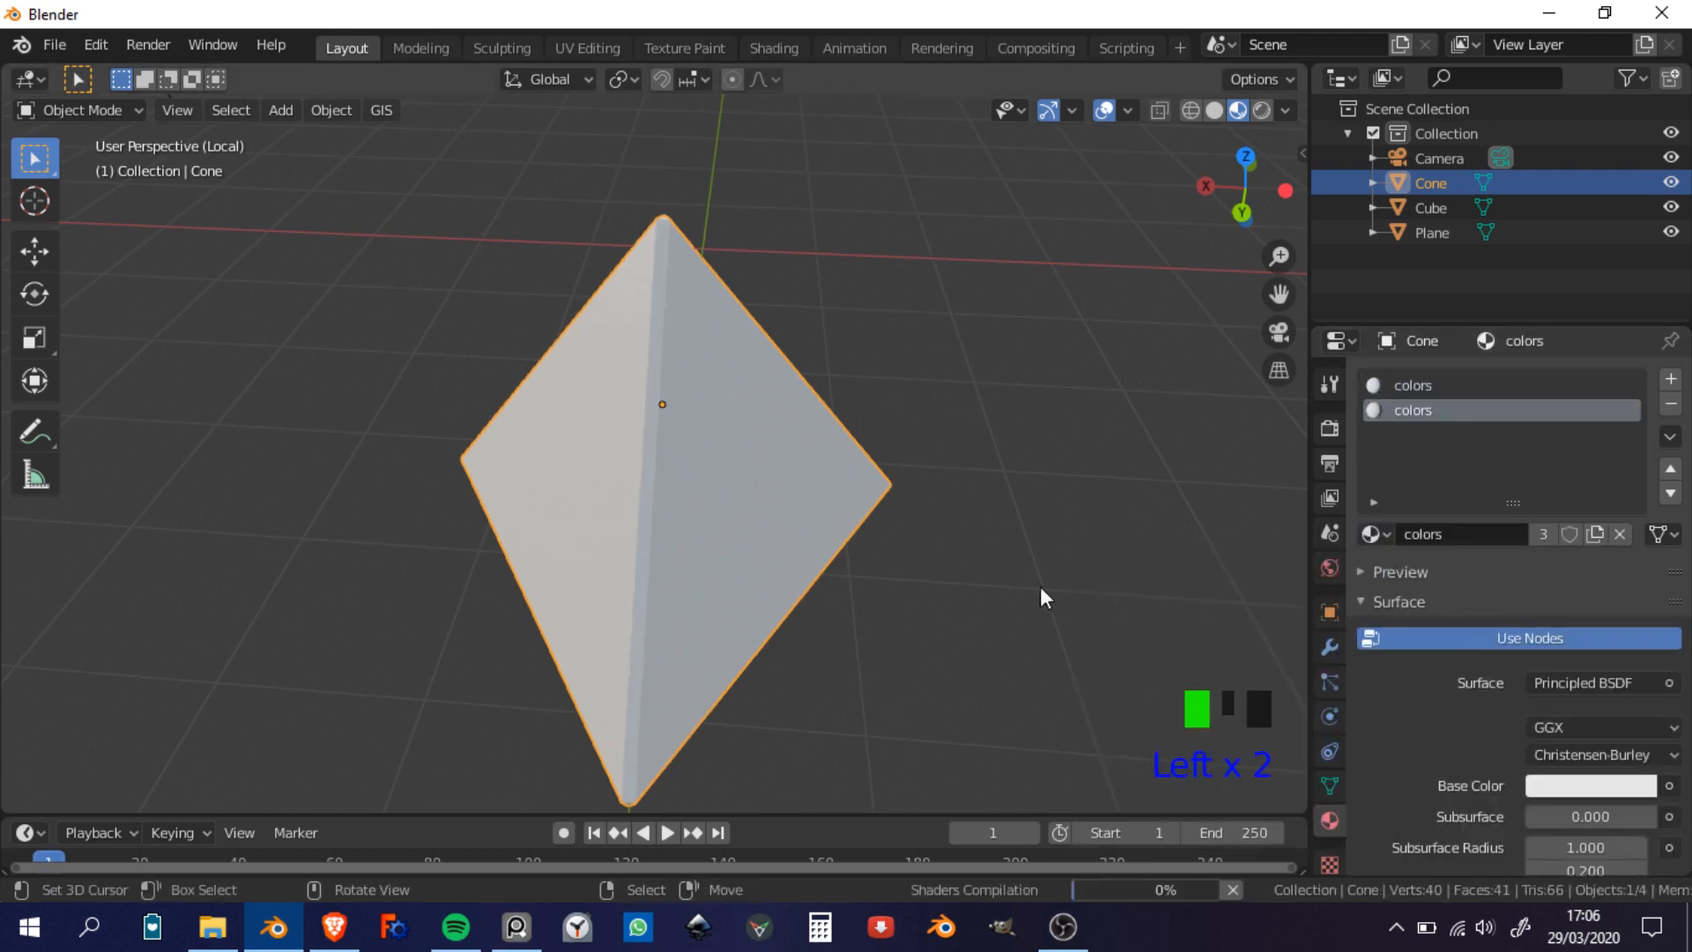
{"action": "left_click", "coordinate": [1372, 533]}
{"action": "left_click", "coordinate": [1272, 571]}
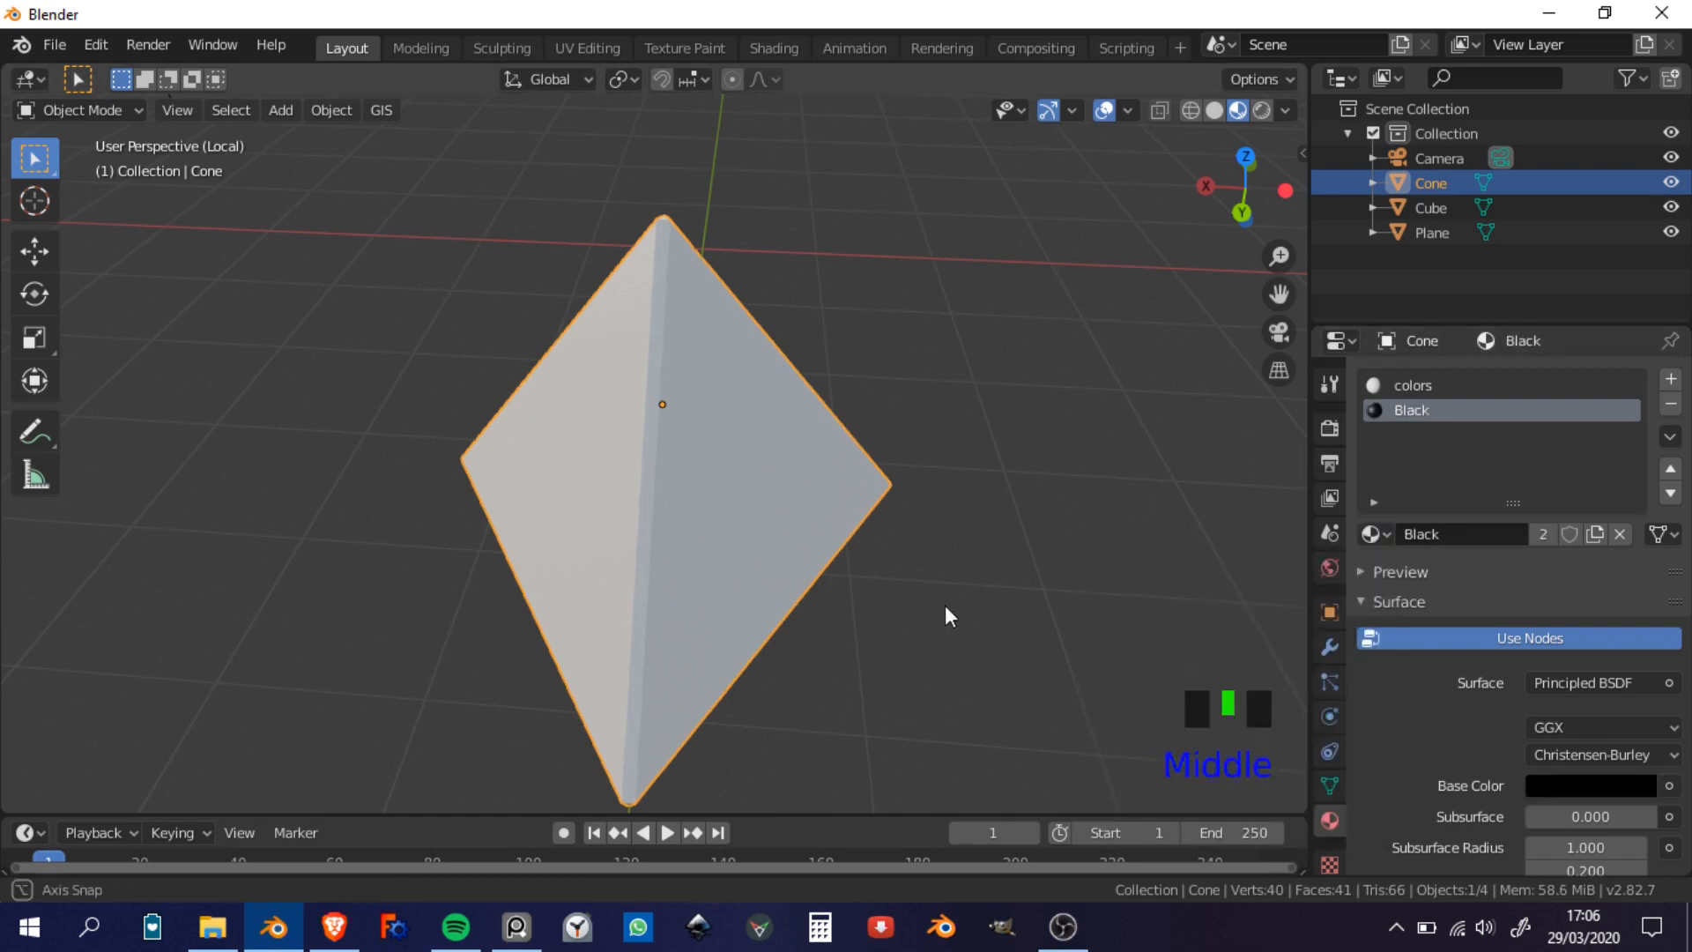
Step: Assign the Black material to the pyramid's selected bevel faces in Edit Mode and return to Object Mode
{"action": "middle_click_drag", "start_coordinate": [944, 608], "coordinate": [964, 563]}
{"action": "key", "text": "Tab"}
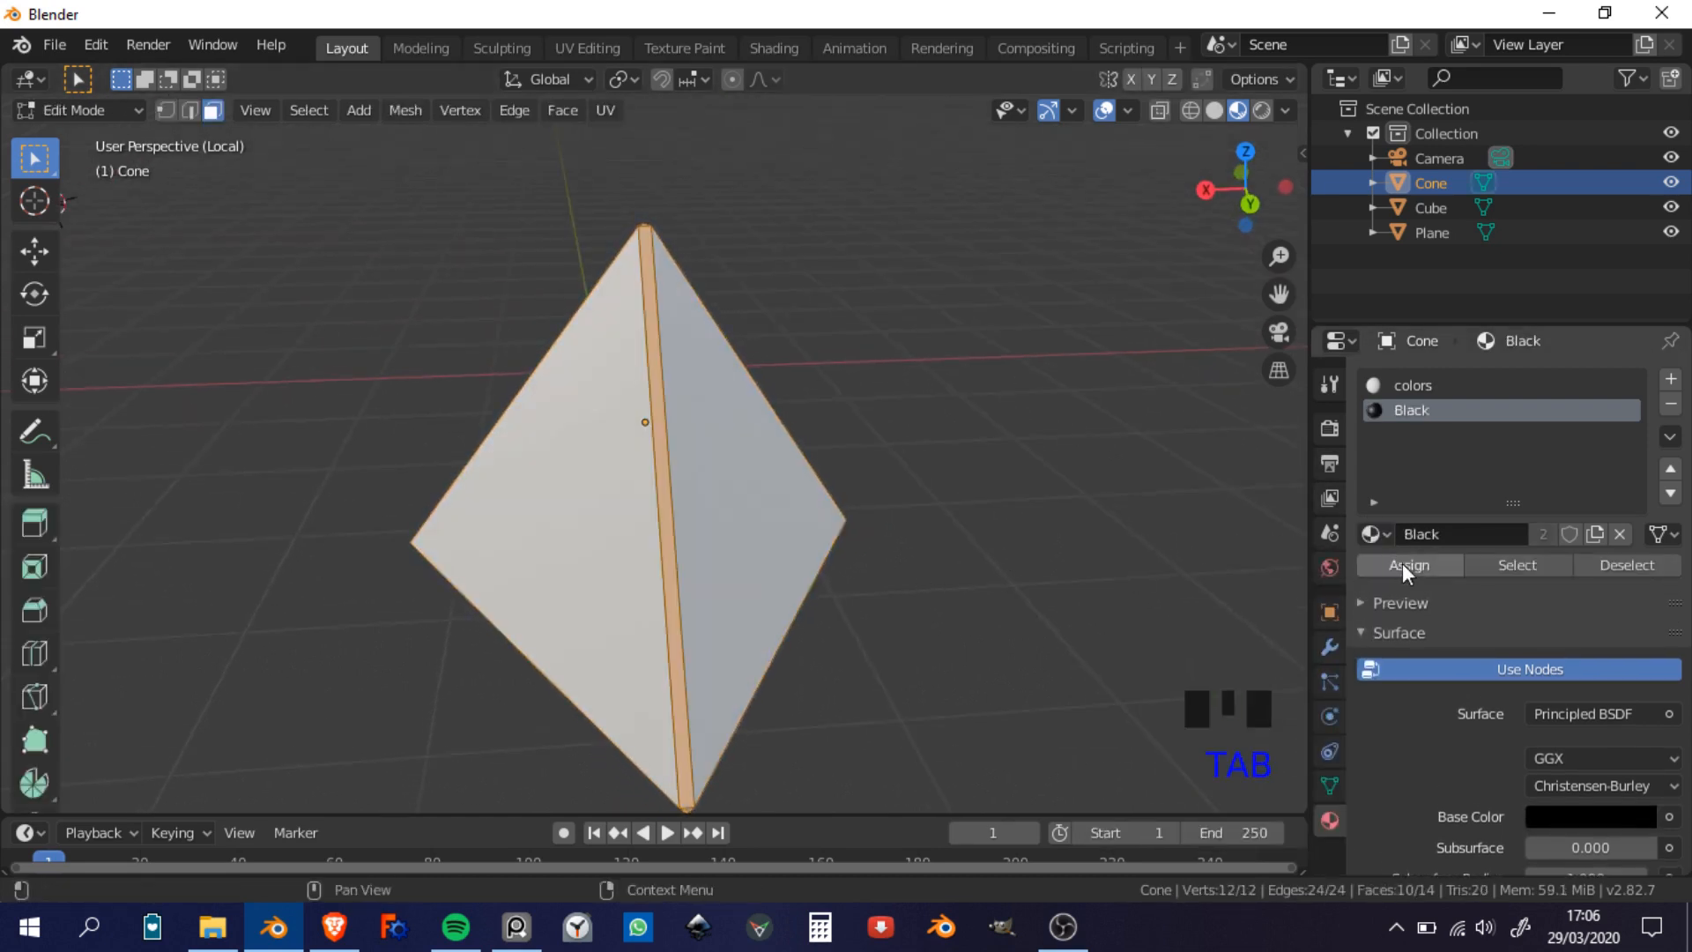
{"action": "left_click", "coordinate": [1403, 563]}
{"action": "key", "text": "Tab"}
{"action": "middle_click_drag", "start_coordinate": [793, 578], "coordinate": [1148, 188]}
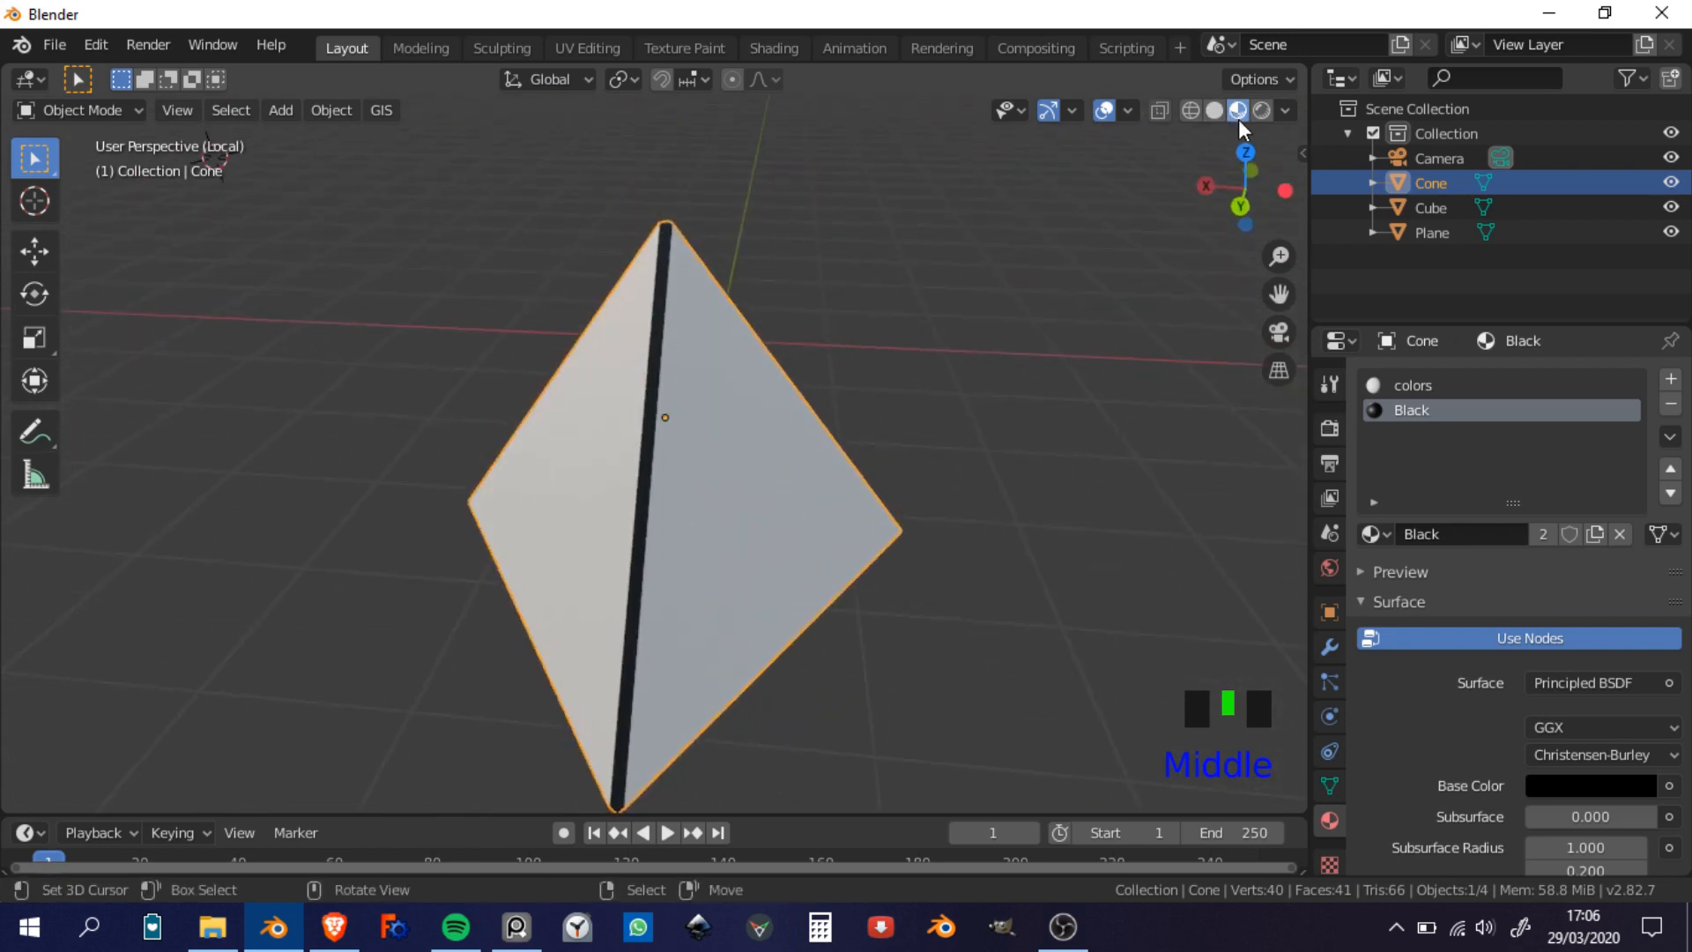
Step: Switch the window to fullscreen and leave the pyramid's local view to show the whole scene
{"action": "scroll", "coordinate": [827, 406], "scroll_direction": "down", "scroll_amount": 1}
{"action": "middle_click_drag", "start_coordinate": [826, 405], "coordinate": [899, 446], "text": "shift"}
{"action": "key", "text": "alt+F11"}
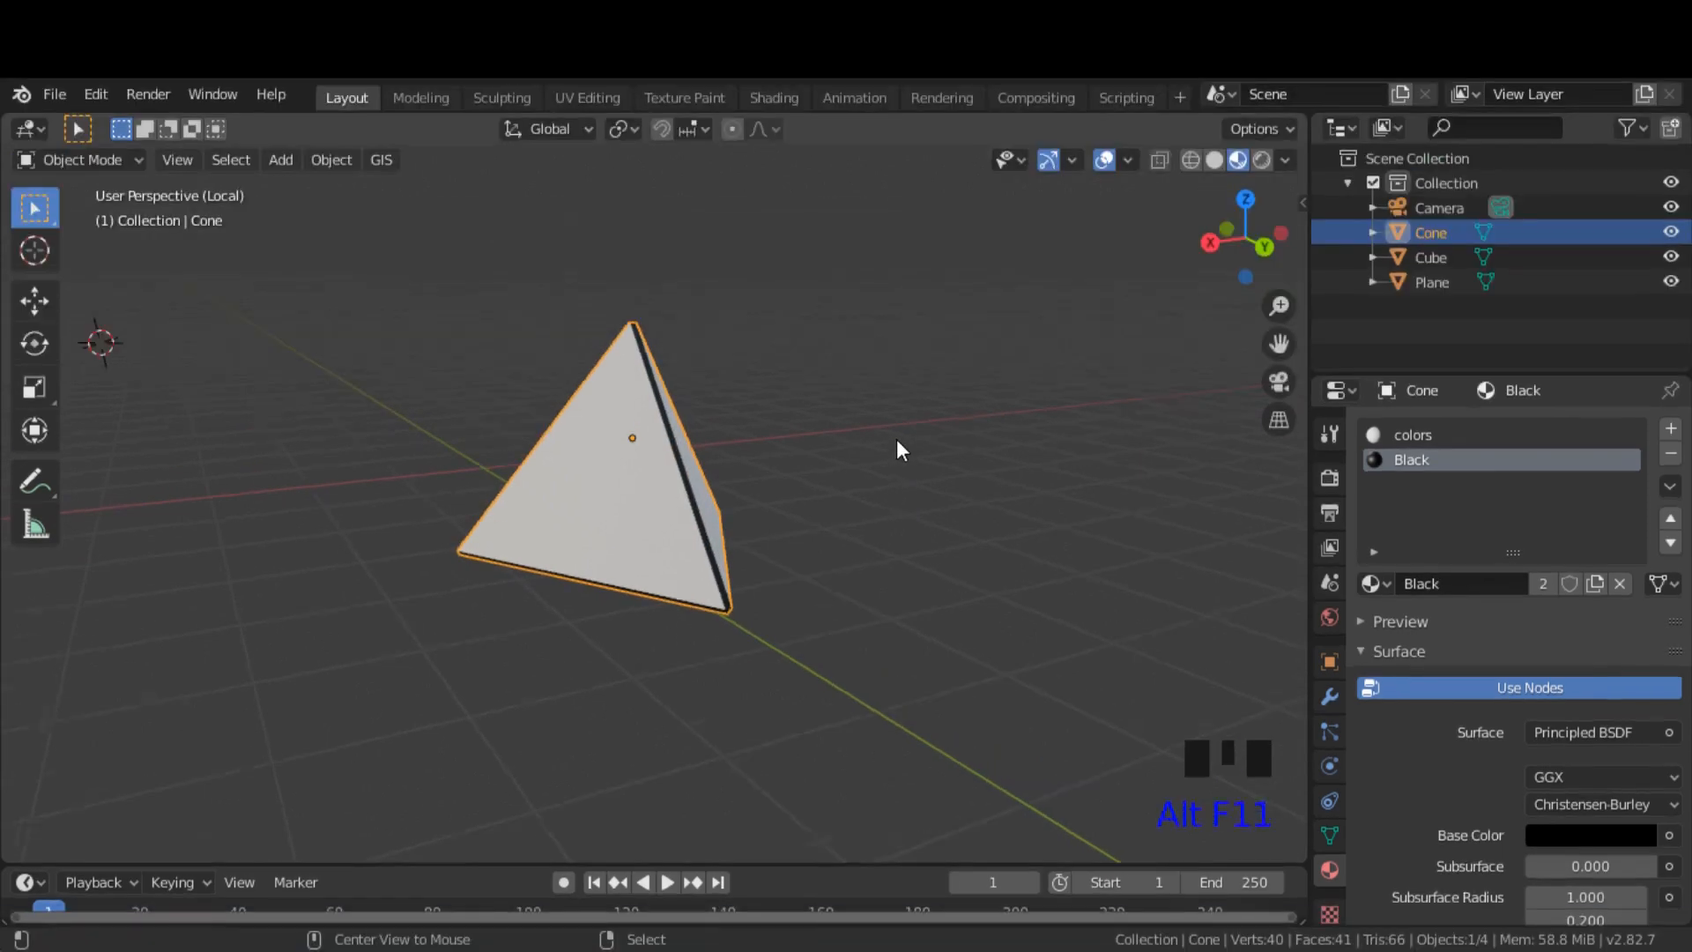
{"action": "middle_click_drag", "start_coordinate": [744, 537], "coordinate": [1131, 513]}
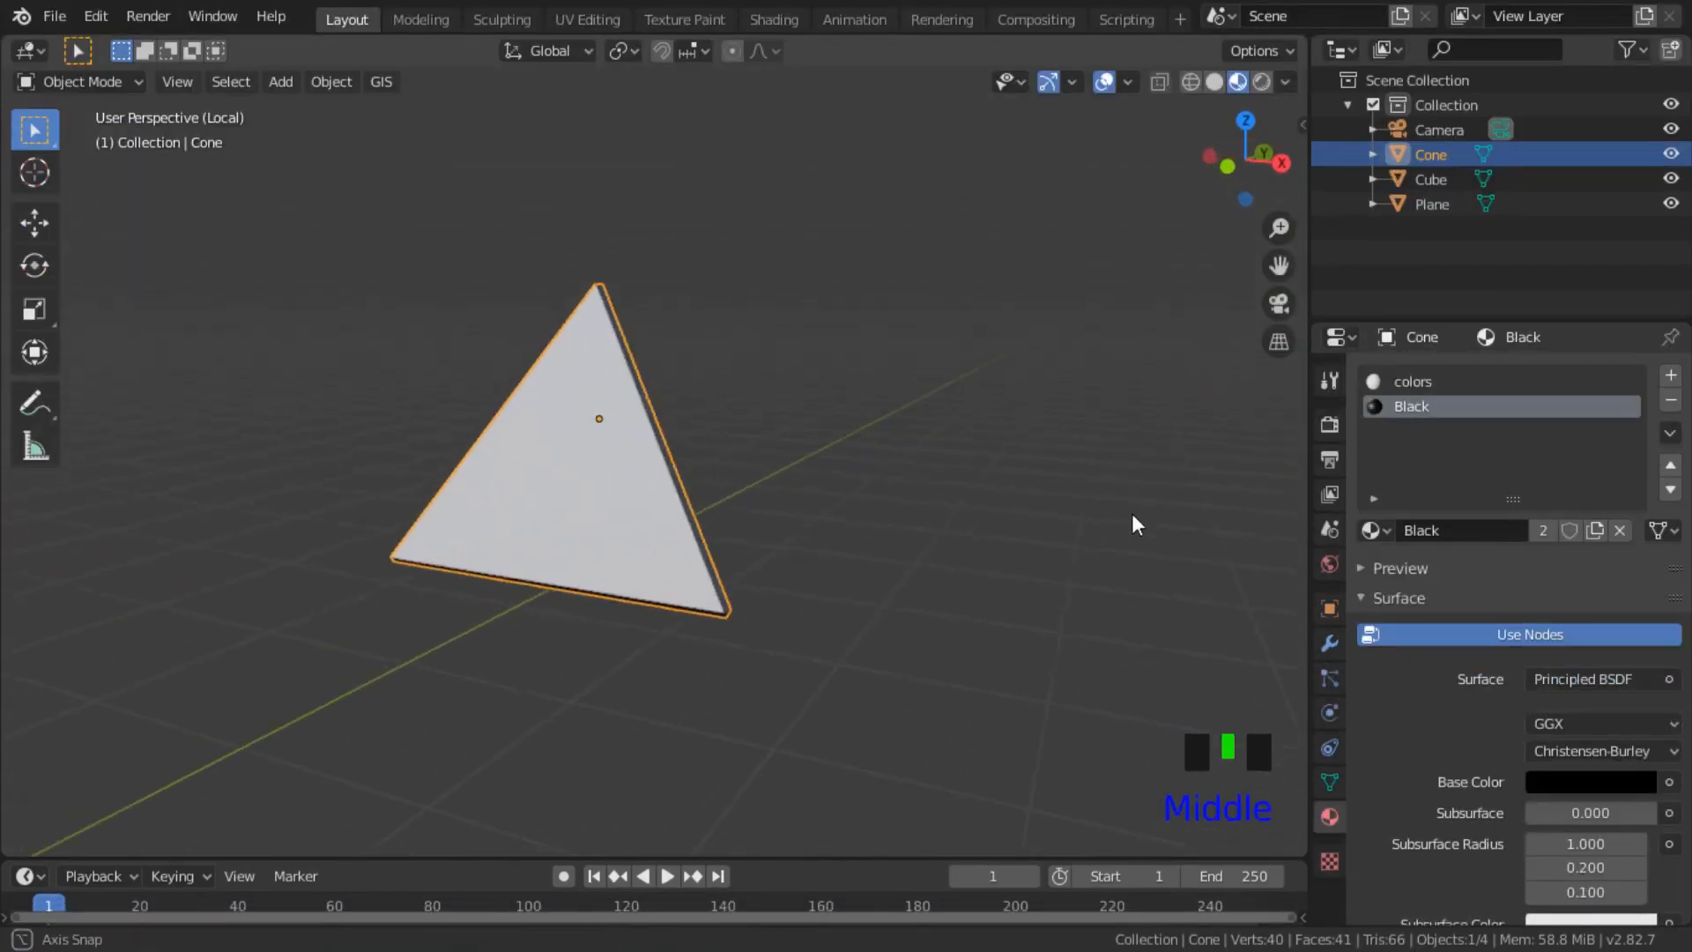
{"action": "scroll", "coordinate": [710, 576], "scroll_direction": "up", "scroll_amount": 2}
{"action": "scroll", "coordinate": [807, 550], "scroll_direction": "down", "scroll_amount": 1}
{"action": "middle_click_drag", "start_coordinate": [809, 557], "coordinate": [1031, 559]}
{"action": "key", "text": "KP_Divide"}
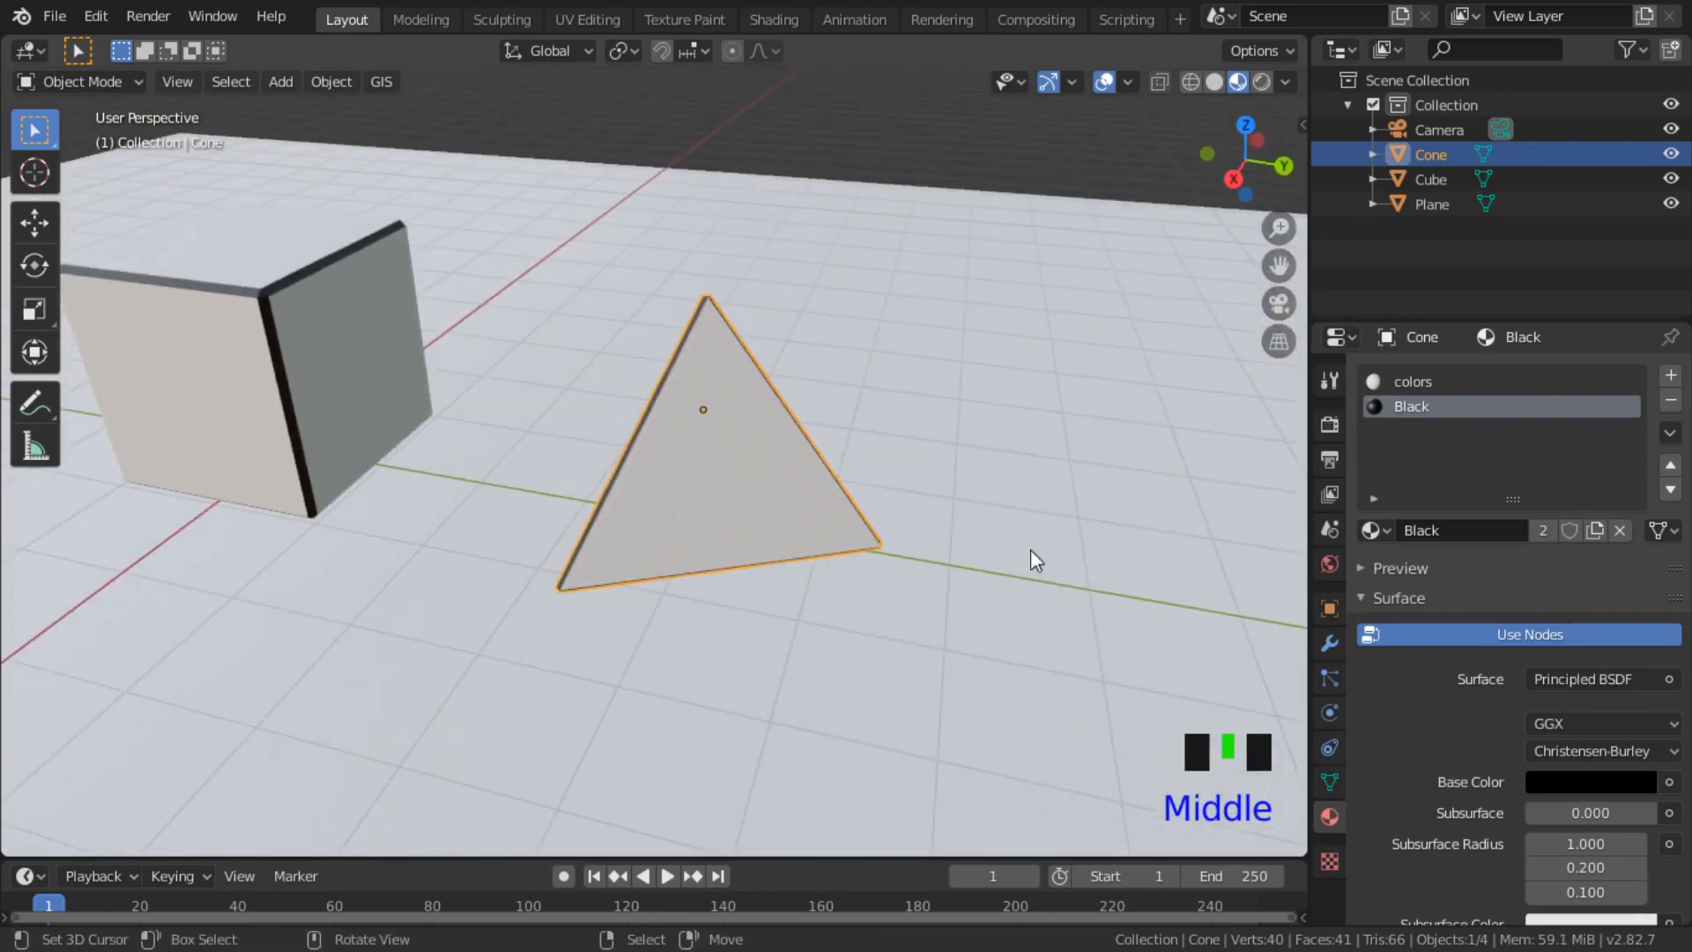
Step: Make the pyramid's colors material slot active and split the 3D viewport vertically into two areas
{"action": "left_click", "coordinate": [1419, 383]}
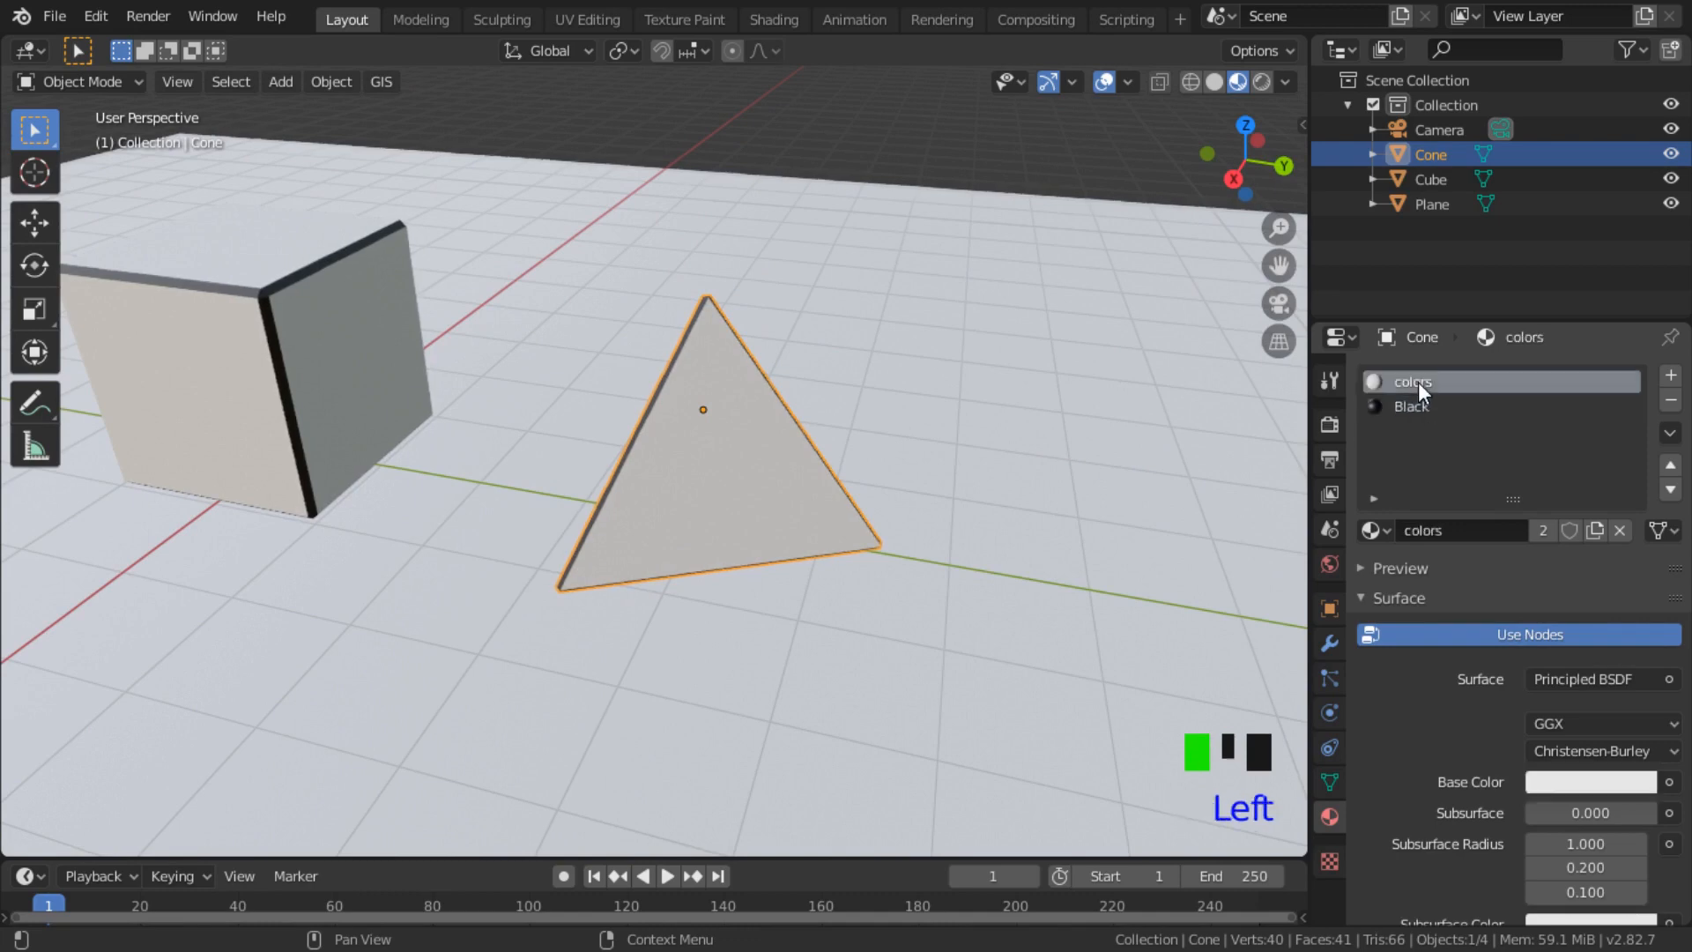
{"action": "left_click_drag", "start_coordinate": [1309, 501], "coordinate": [1448, 495]}
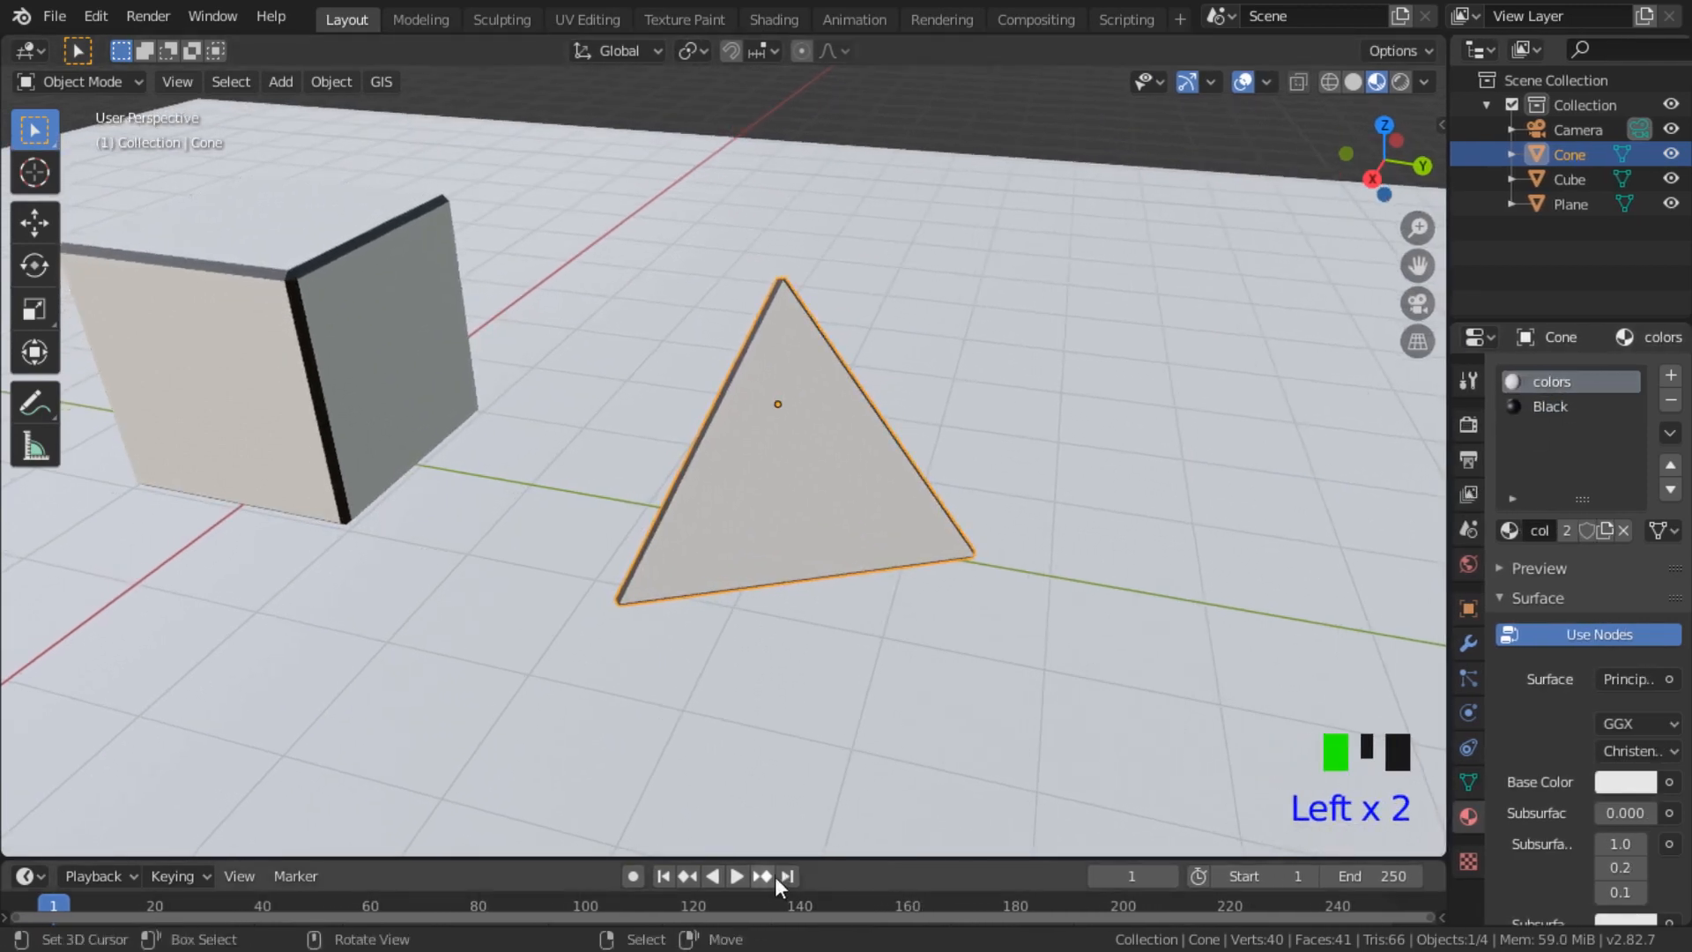
{"action": "right_click", "coordinate": [905, 856]}
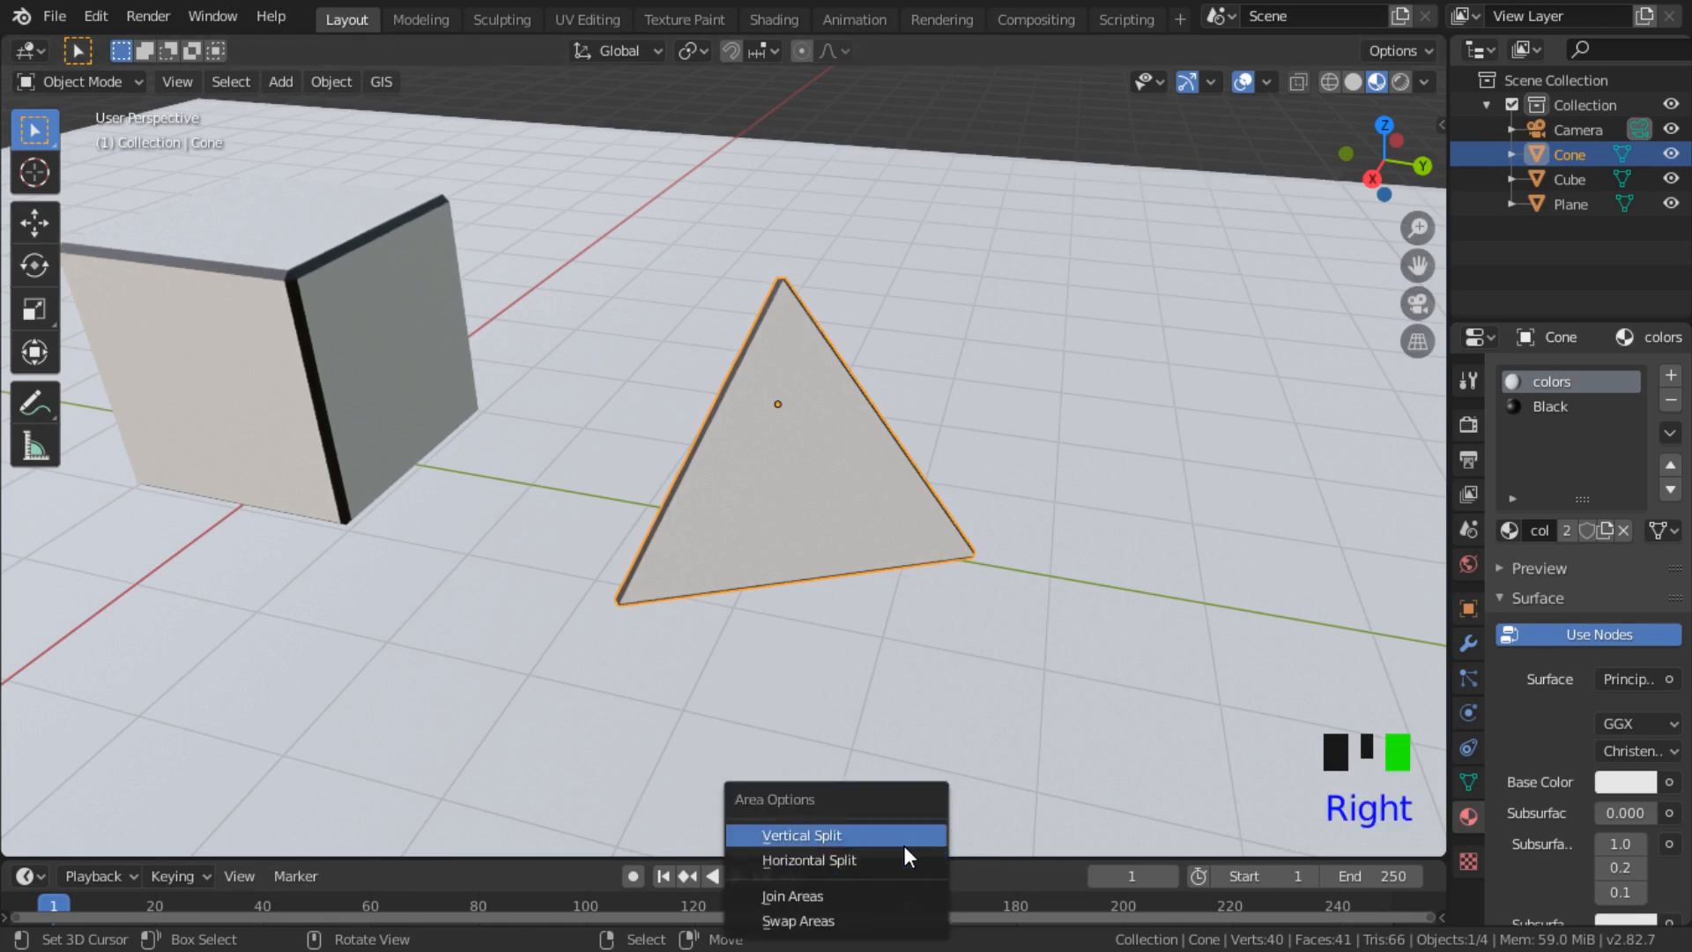
{"action": "left_click", "coordinate": [905, 844]}
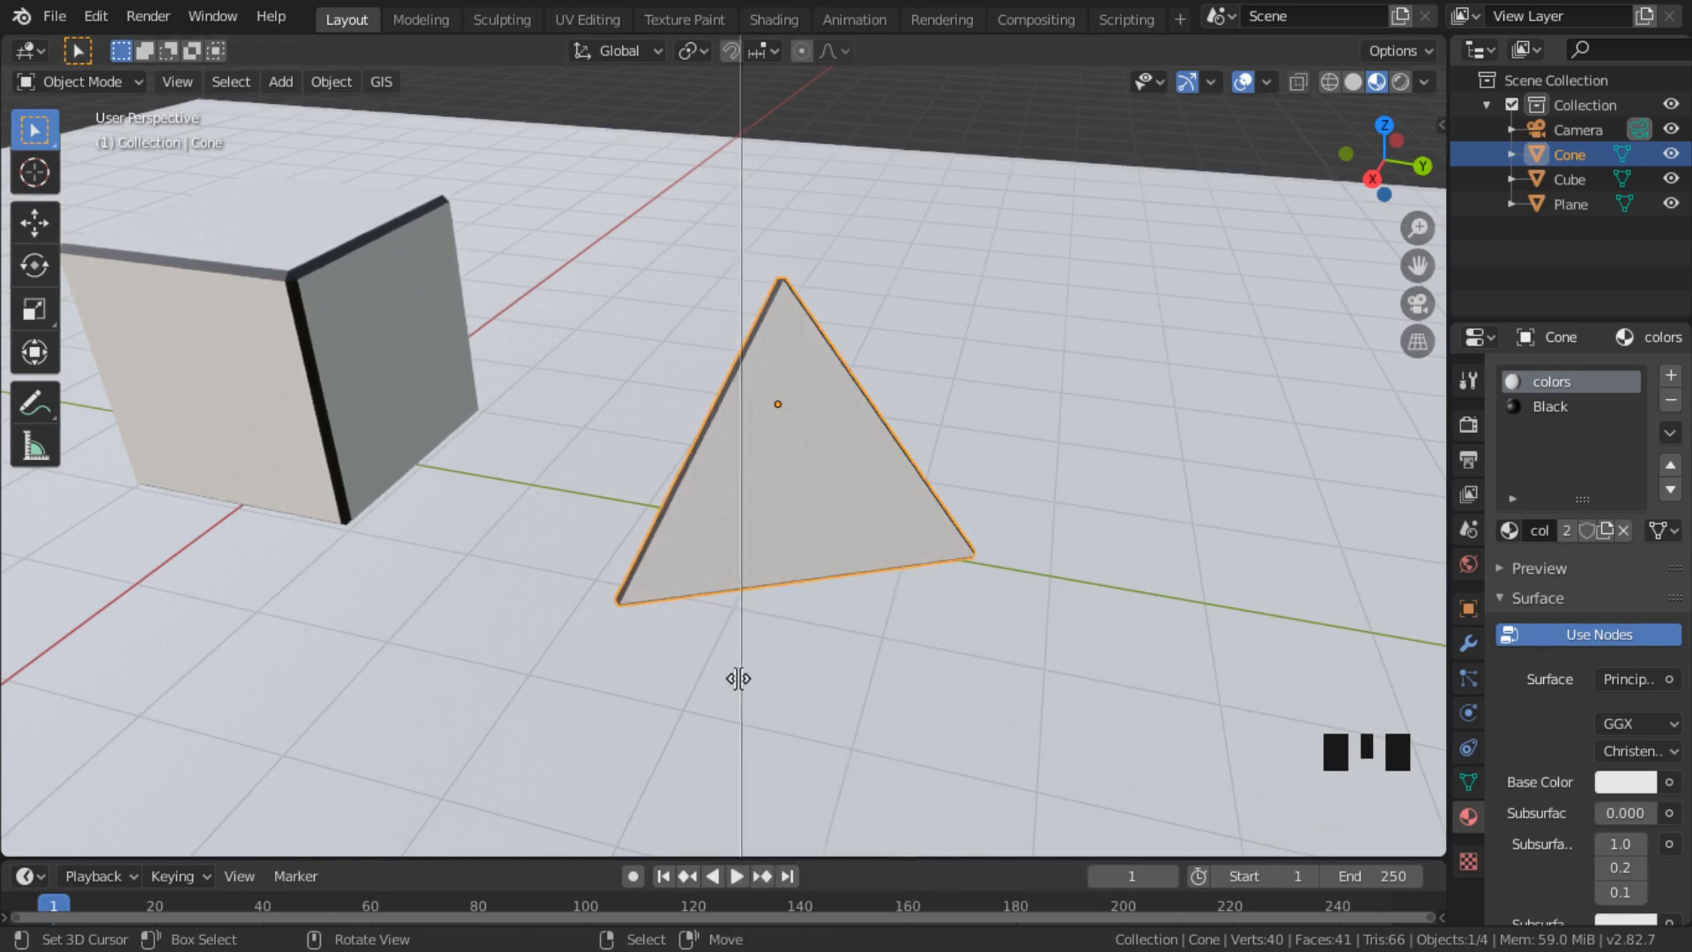
{"action": "left_click", "coordinate": [707, 665]}
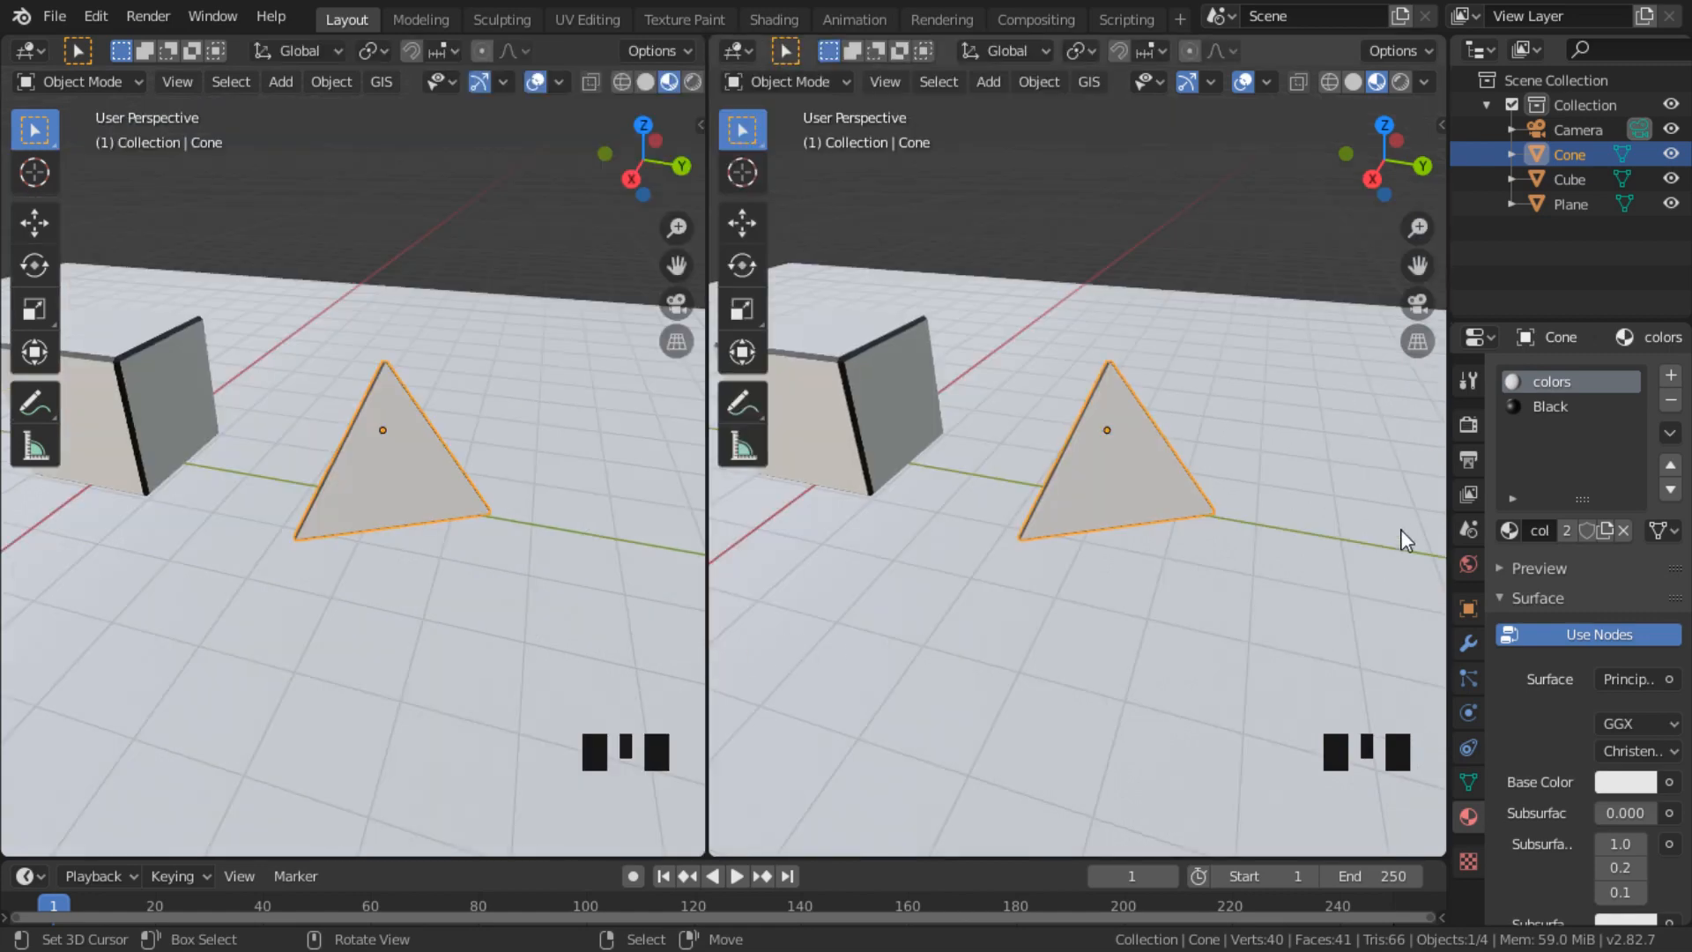
Step: Change the second viewport area into a Shader Editor for the colors material, resizing it against the properties area
{"action": "left_click_drag", "start_coordinate": [1446, 526], "coordinate": [1679, 557]}
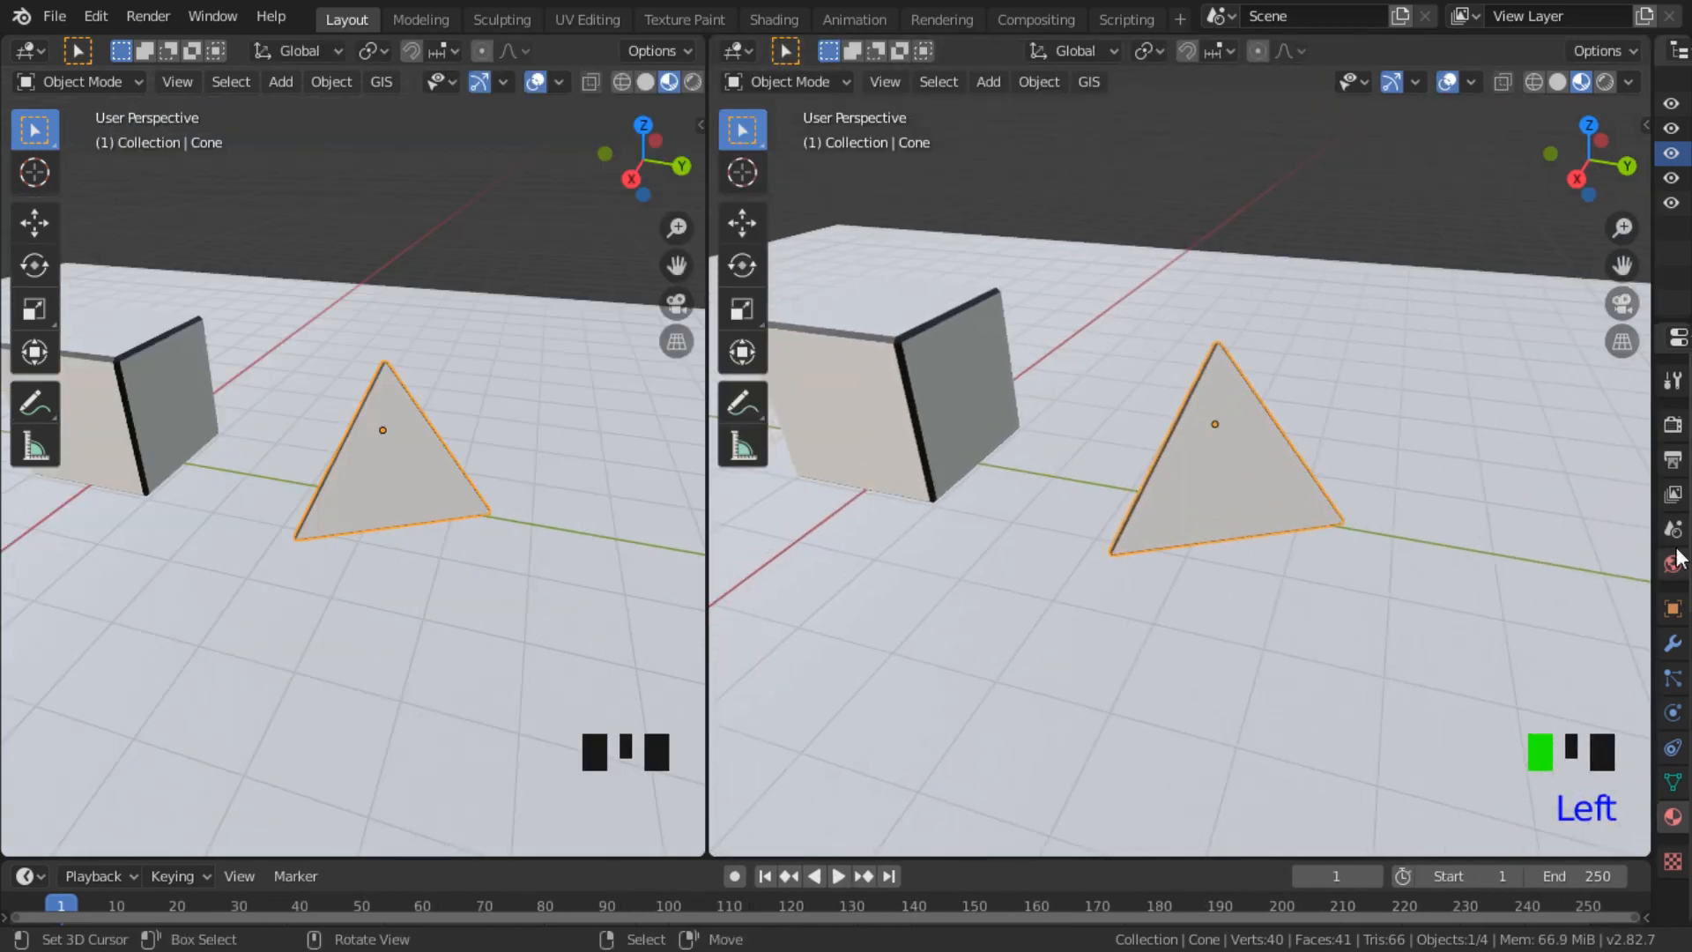
{"action": "left_click", "coordinate": [737, 50]}
{"action": "left_click", "coordinate": [793, 224]}
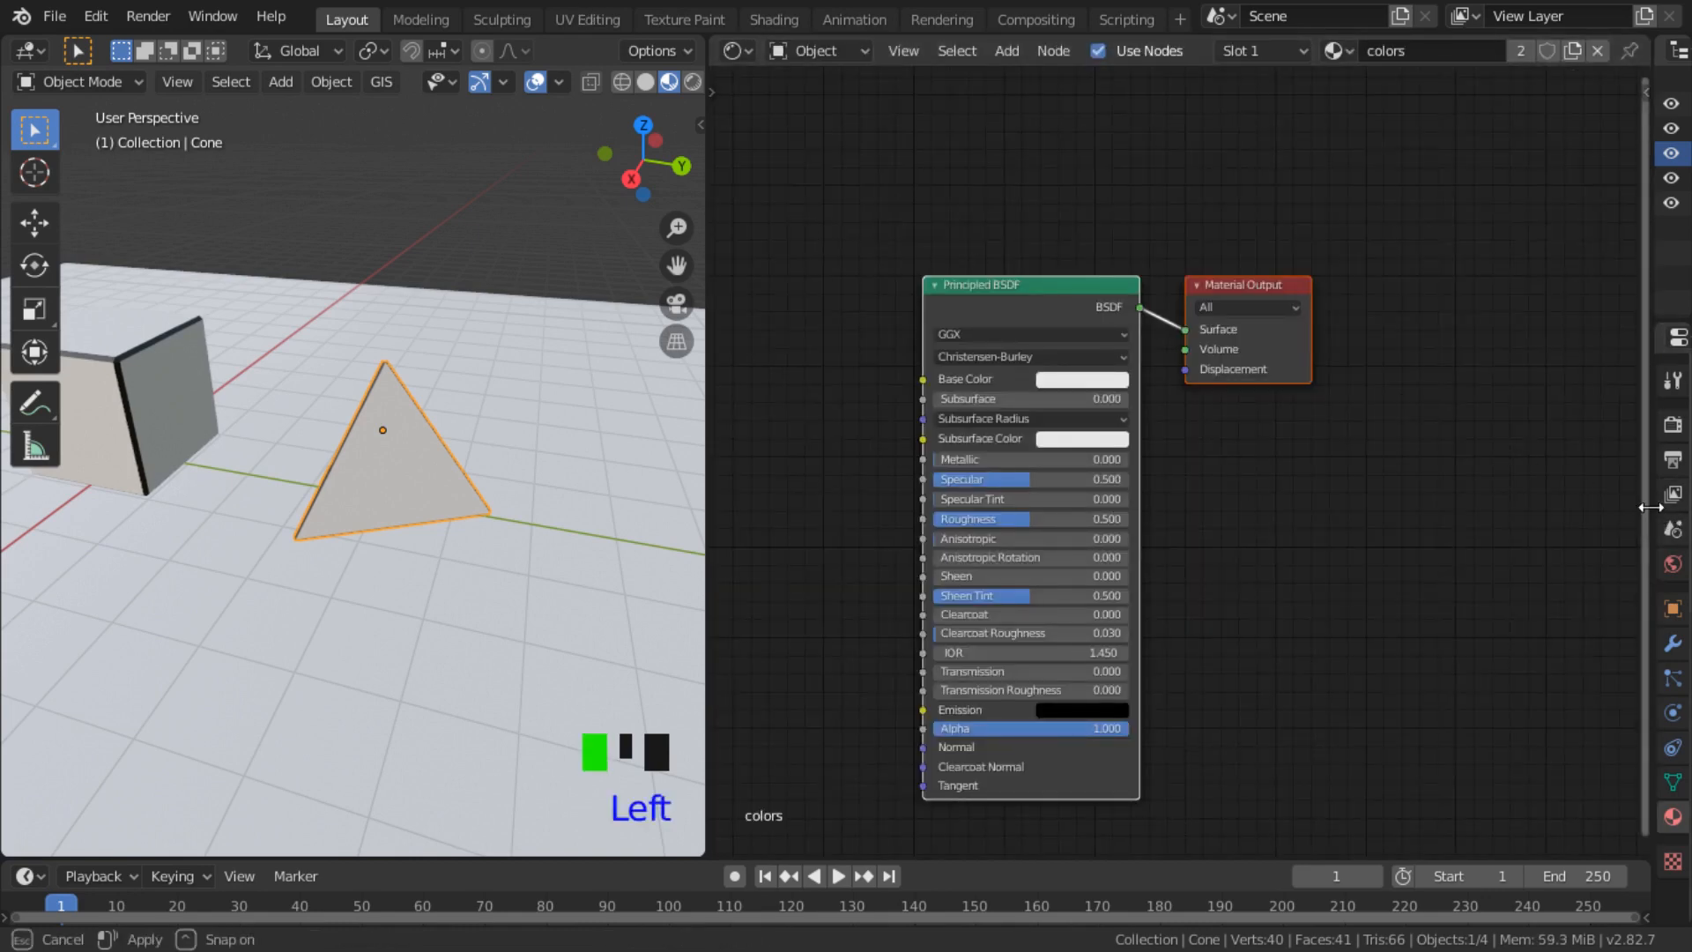
{"action": "left_click_drag", "start_coordinate": [1650, 507], "coordinate": [1495, 511]}
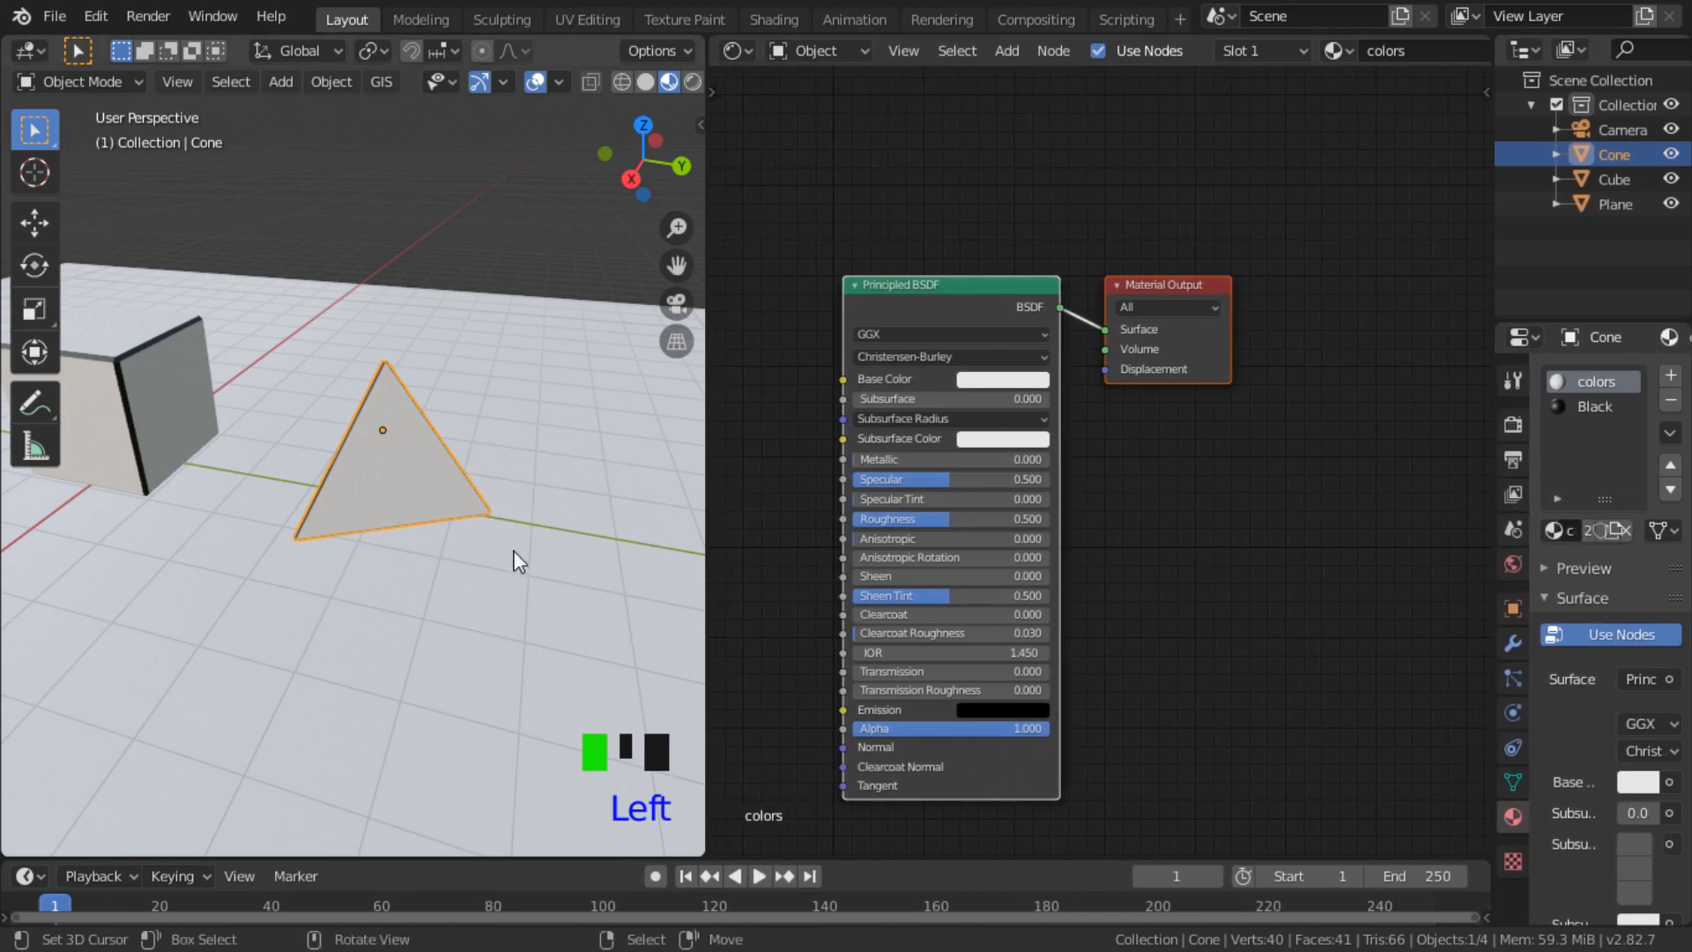
Step: Space the colors material's nodes apart and delete its Principled BSDF node
{"action": "scroll", "coordinate": [516, 561], "scroll_direction": "up", "scroll_amount": 1}
{"action": "mouse_move", "coordinate": [428, 553]}
{"action": "middle_mouse_down"}
{"action": "mouse_move", "coordinate": [521, 552]}
{"action": "mouse_move", "coordinate": [459, 547]}
{"action": "middle_mouse_up"}
{"action": "scroll", "coordinate": [521, 552], "scroll_direction": "up", "scroll_amount": 2}
{"action": "middle_click_drag", "start_coordinate": [459, 546], "coordinate": [415, 540], "text": "shift"}
{"action": "middle_click_drag", "start_coordinate": [986, 627], "coordinate": [1159, 673]}
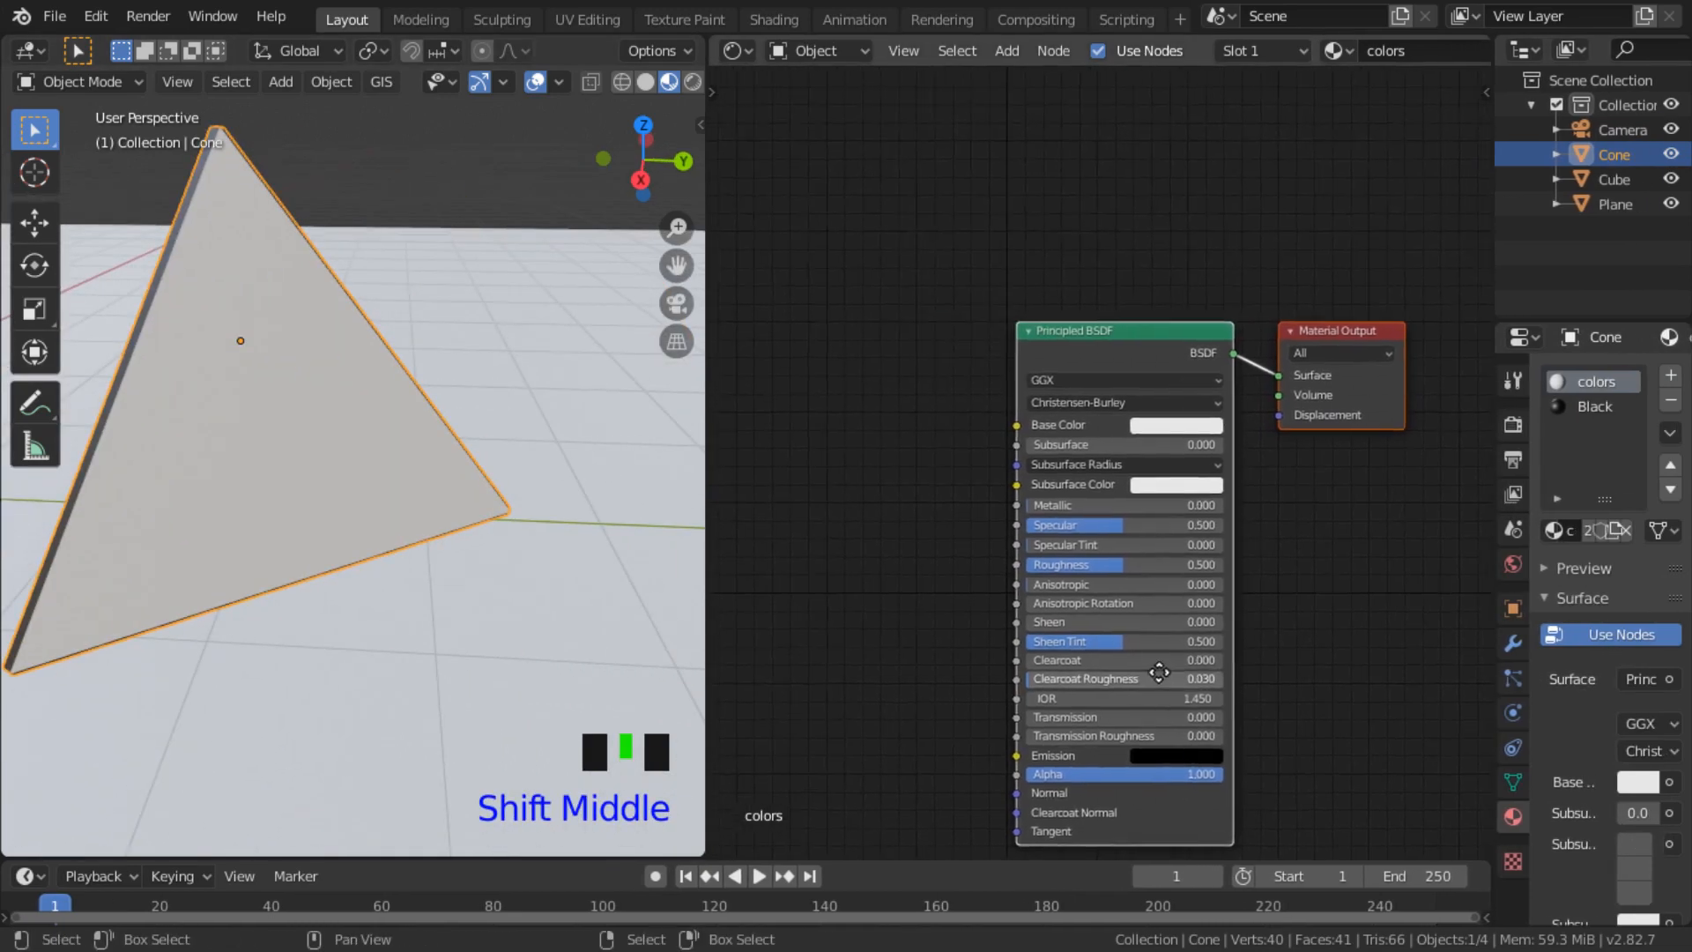
{"action": "scroll", "coordinate": [1205, 674], "scroll_direction": "up", "scroll_amount": 1}
{"action": "scroll", "coordinate": [1146, 503], "scroll_direction": "down", "scroll_amount": 2}
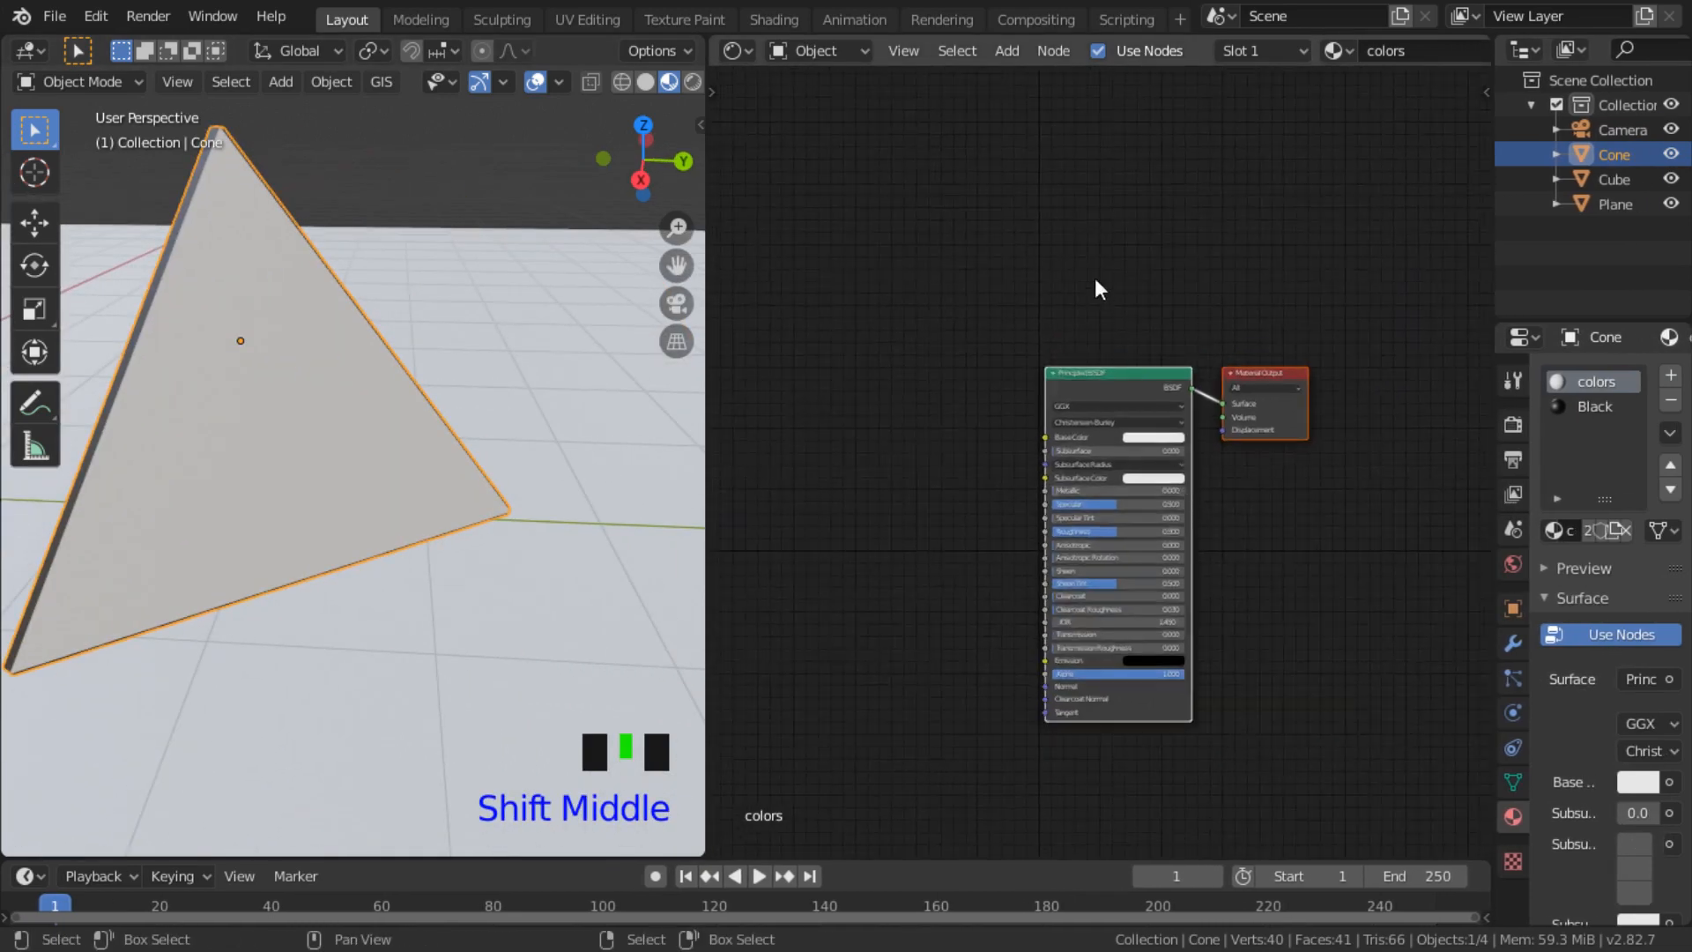
{"action": "left_click_drag", "start_coordinate": [1086, 384], "coordinate": [793, 319]}
{"action": "middle_click_drag", "start_coordinate": [912, 366], "coordinate": [1069, 402]}
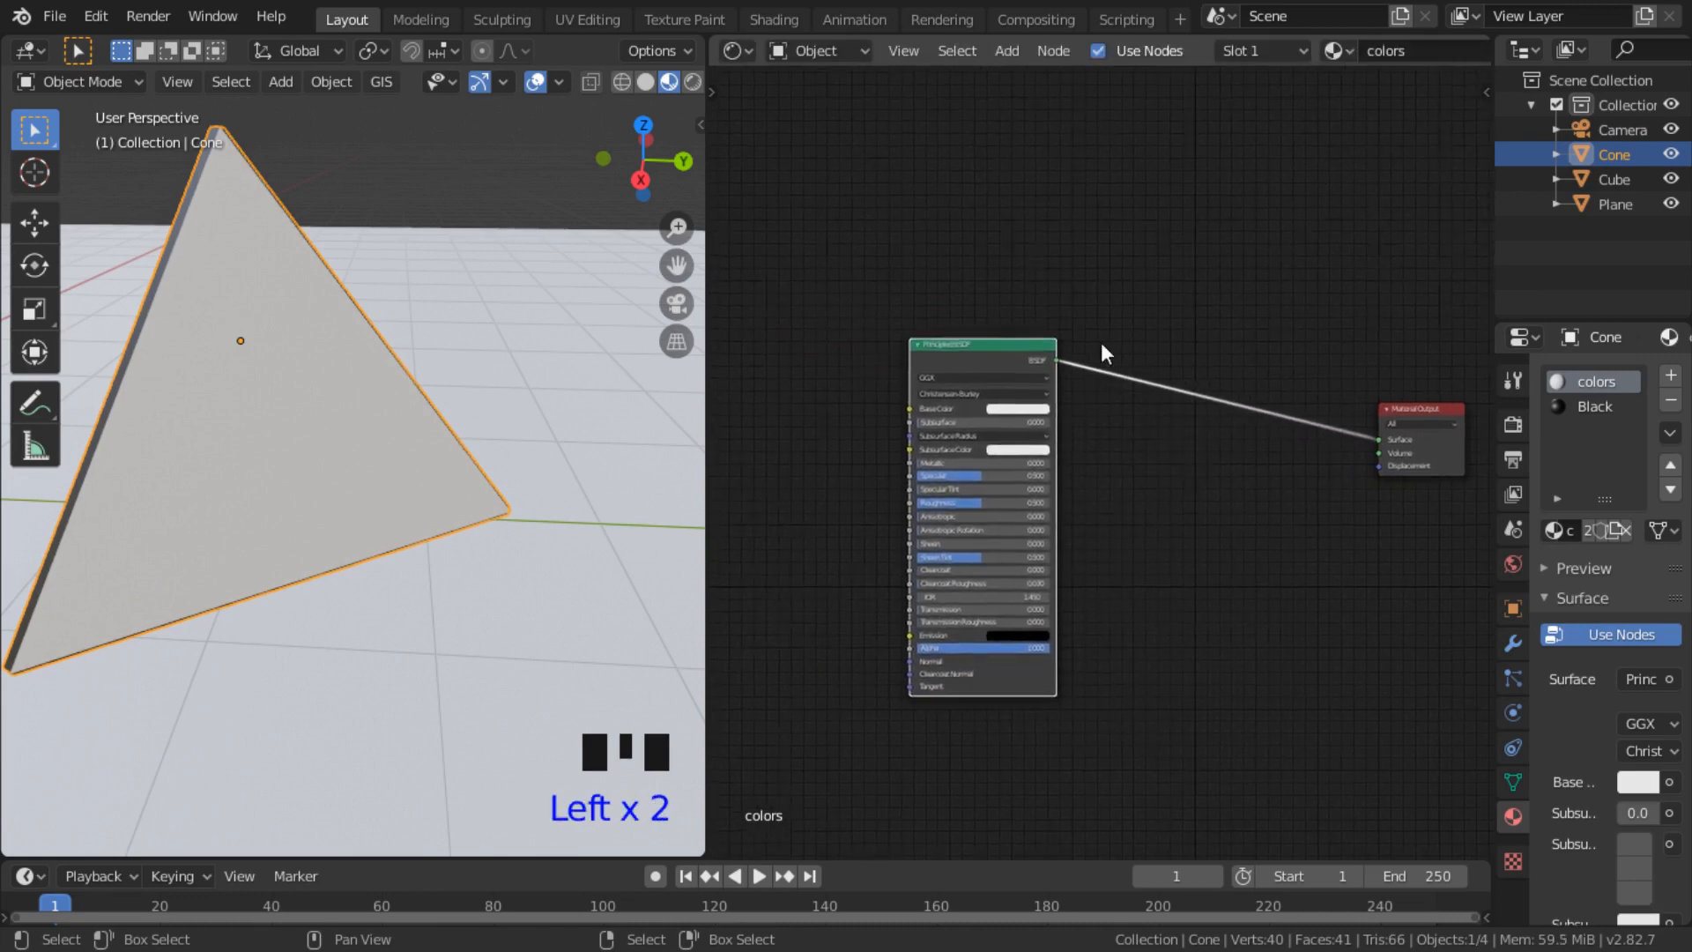
{"action": "mouse_move", "coordinate": [969, 361]}
{"action": "left_mouse_down"}
{"action": "mouse_move", "coordinate": [936, 332]}
{"action": "mouse_move", "coordinate": [954, 339]}
{"action": "left_mouse_up"}
{"action": "key", "text": "x"}
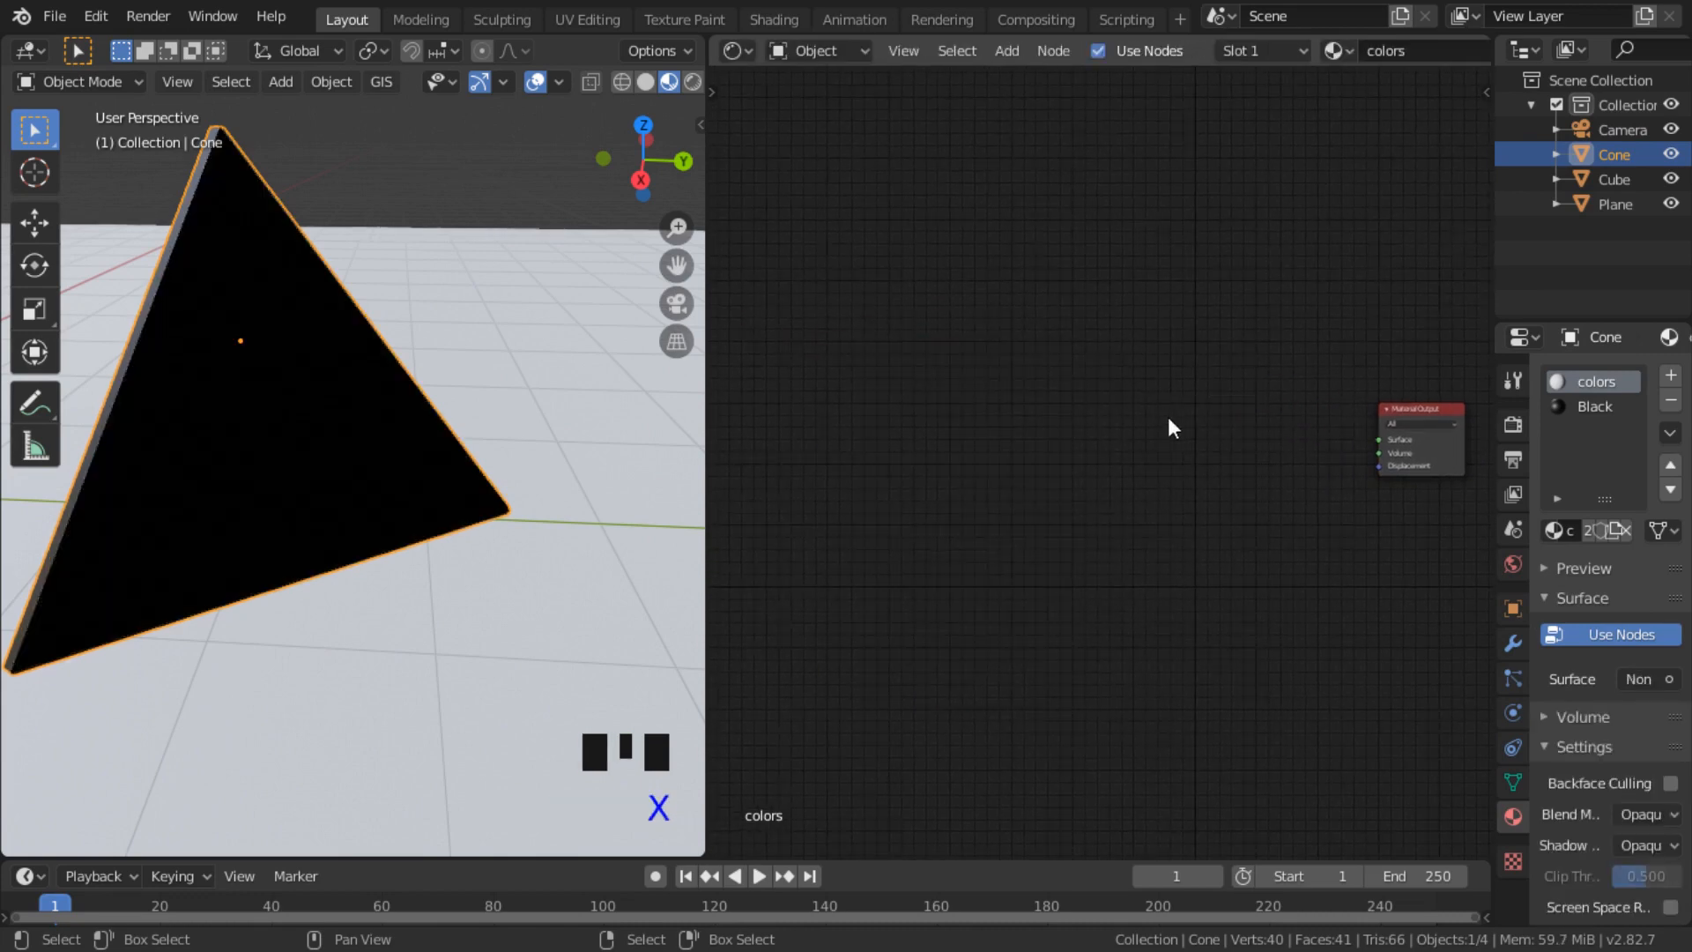
Step: Add an Emission shader node beside the Material Output in the colors material
{"action": "middle_click_drag", "start_coordinate": [1171, 423], "coordinate": [1073, 327]}
{"action": "key", "text": "shift+a"}
{"action": "left_click", "coordinate": [1057, 302]}
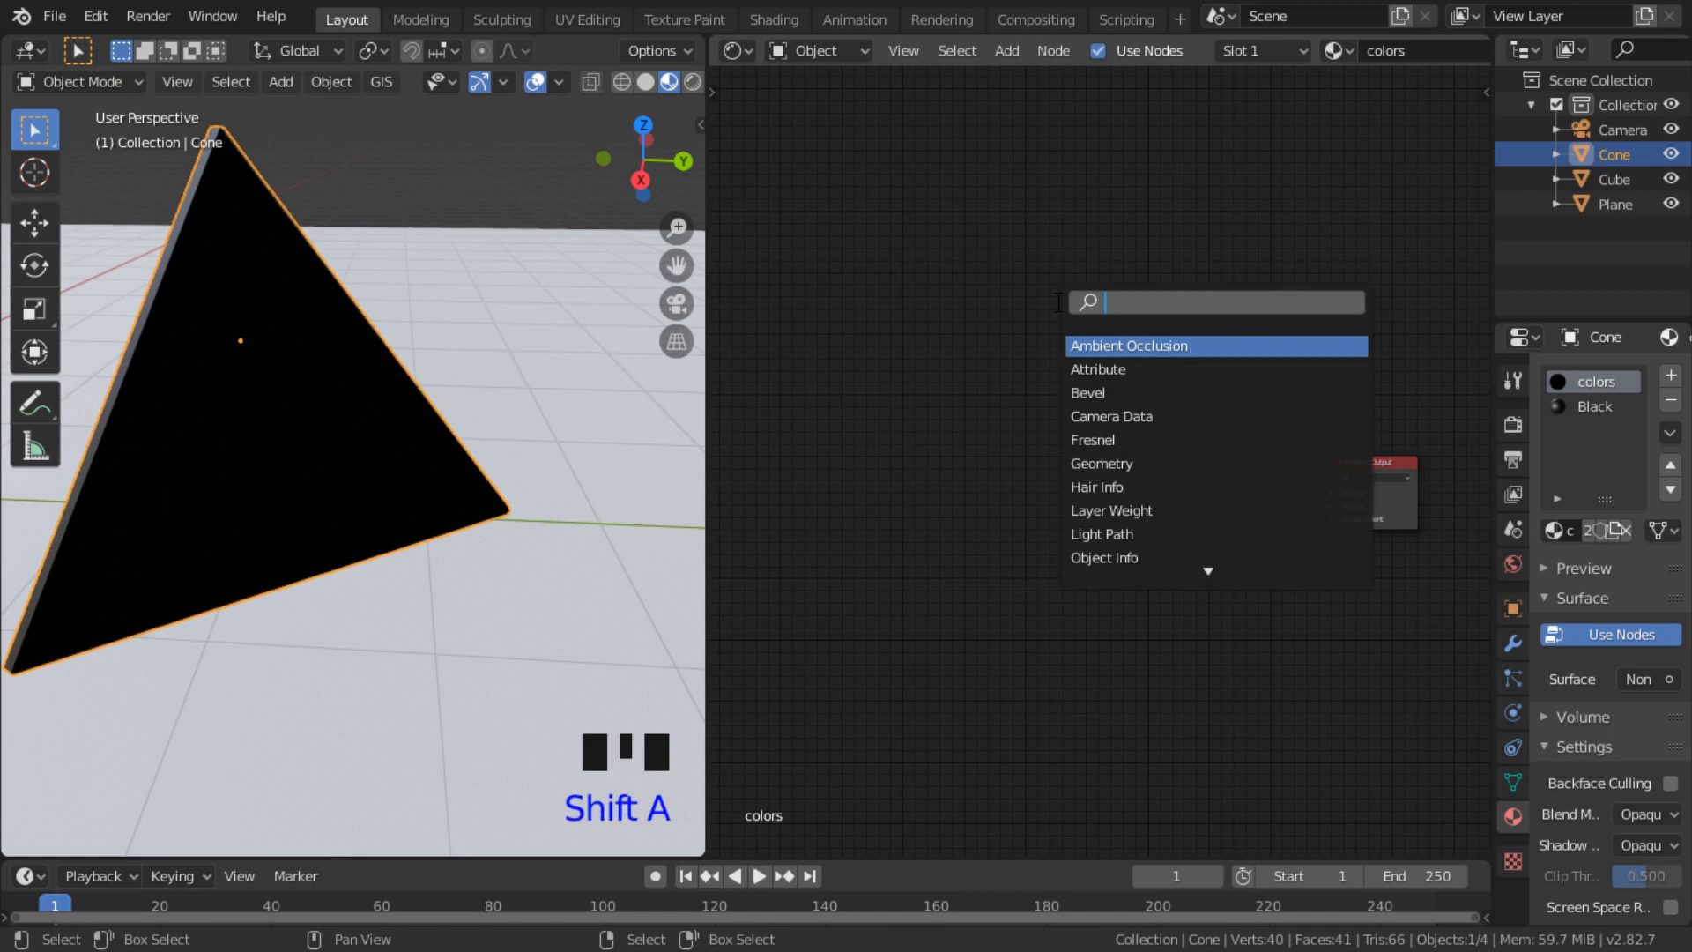
{"action": "type", "text": "em"}
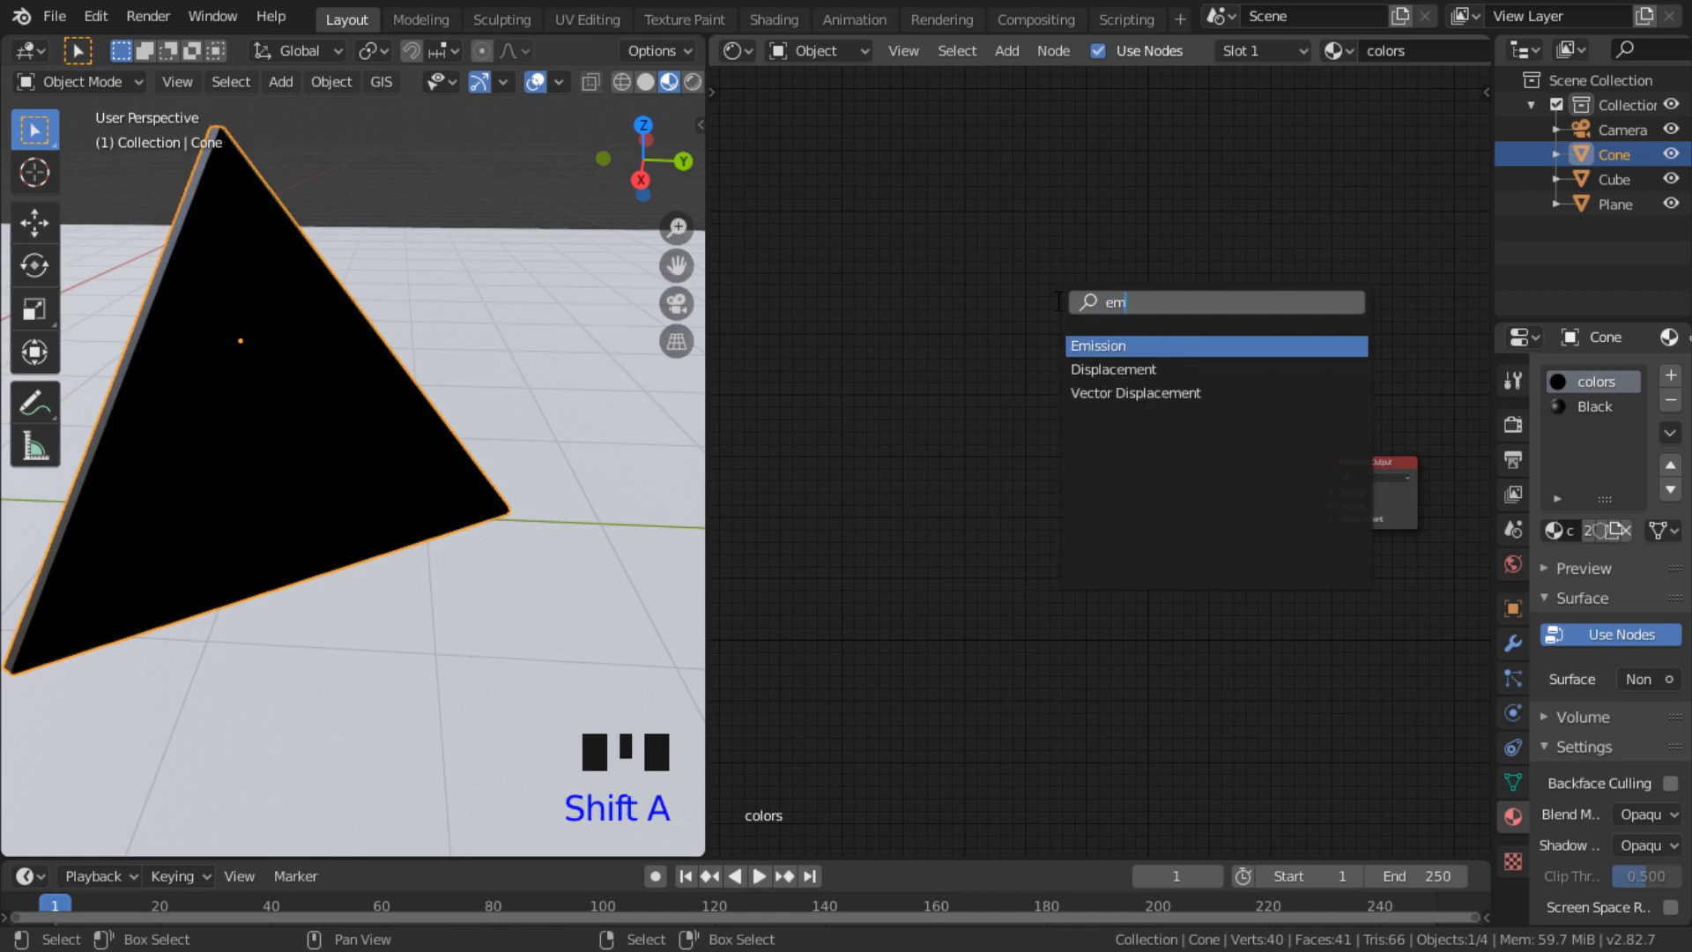
{"action": "left_click", "coordinate": [1107, 346]}
{"action": "left_click", "coordinate": [1134, 473]}
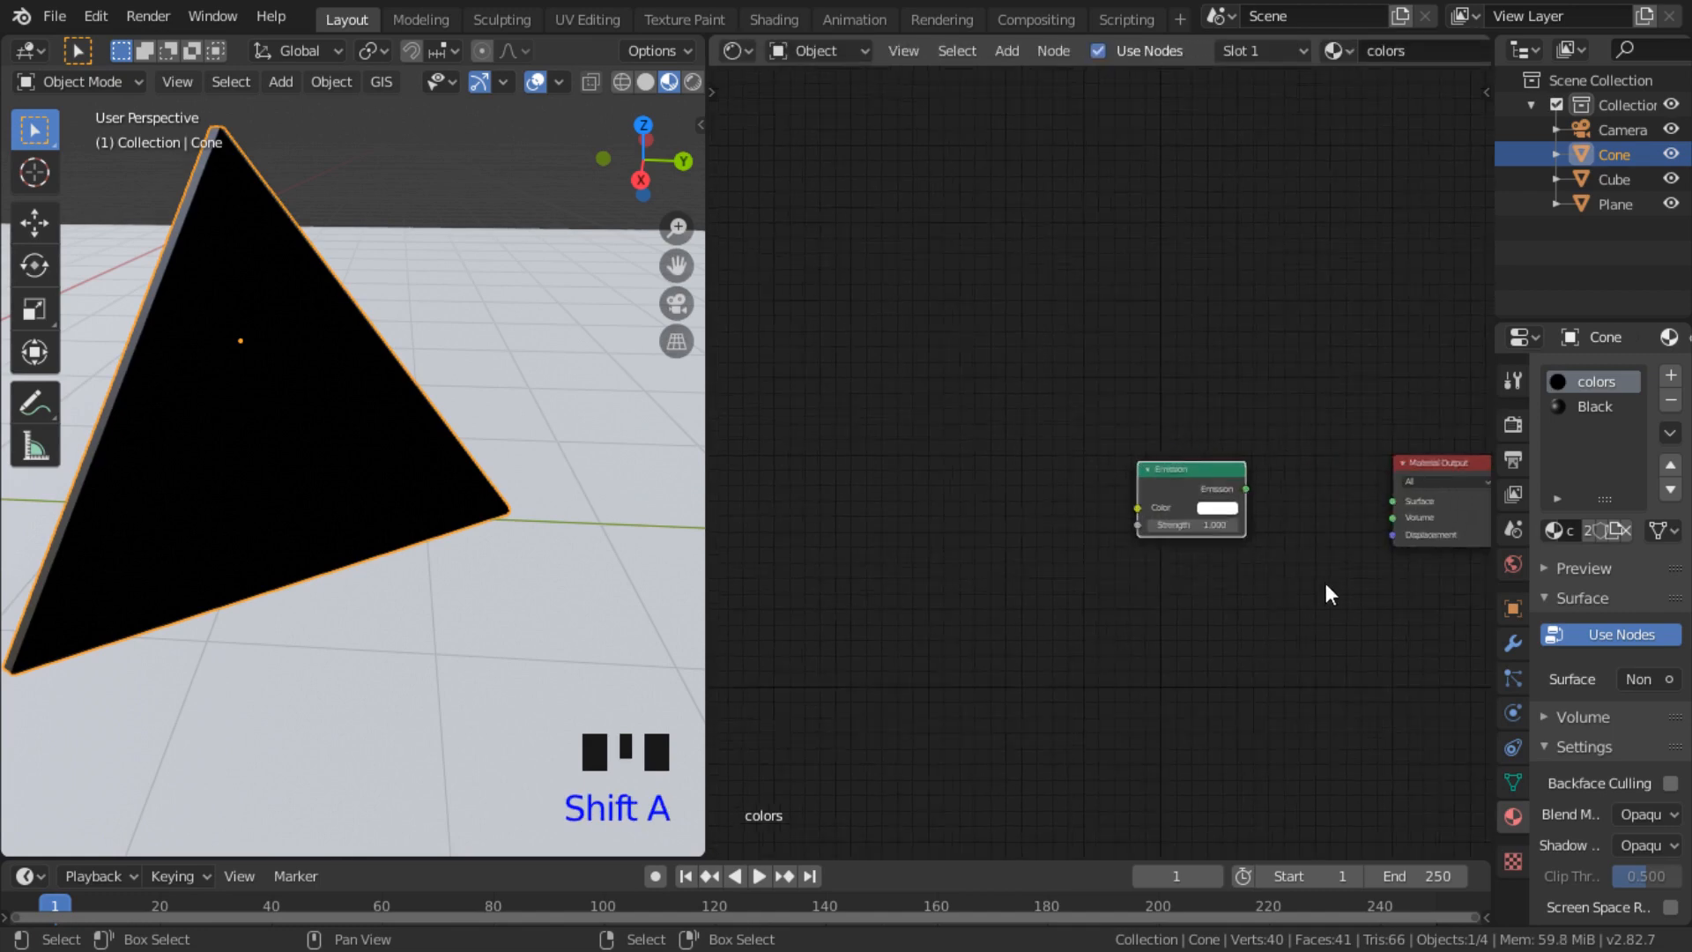
Step: Connect the Emission node's output to the Surface input of the Material Output
{"action": "middle_click_drag", "start_coordinate": [1327, 593], "coordinate": [1007, 543]}
{"action": "left_click_drag", "start_coordinate": [956, 443], "coordinate": [1135, 458]}
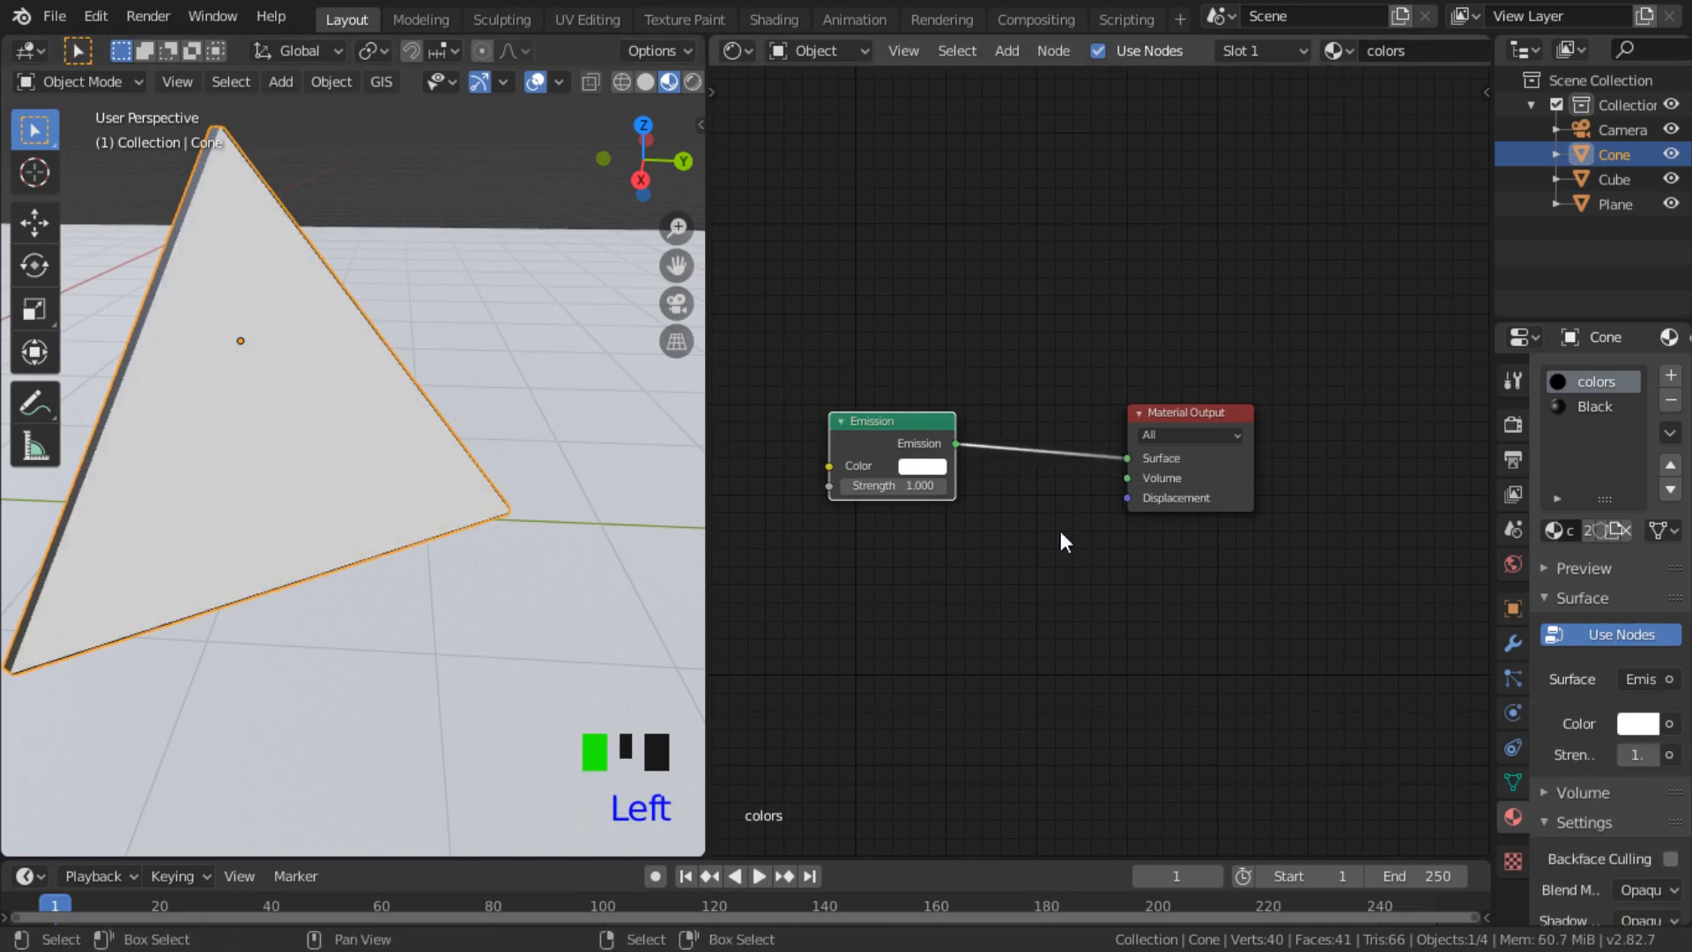
{"action": "middle_click_drag", "start_coordinate": [1061, 537], "coordinate": [1109, 527]}
{"action": "scroll", "coordinate": [1109, 504], "scroll_direction": "up", "scroll_amount": 1}
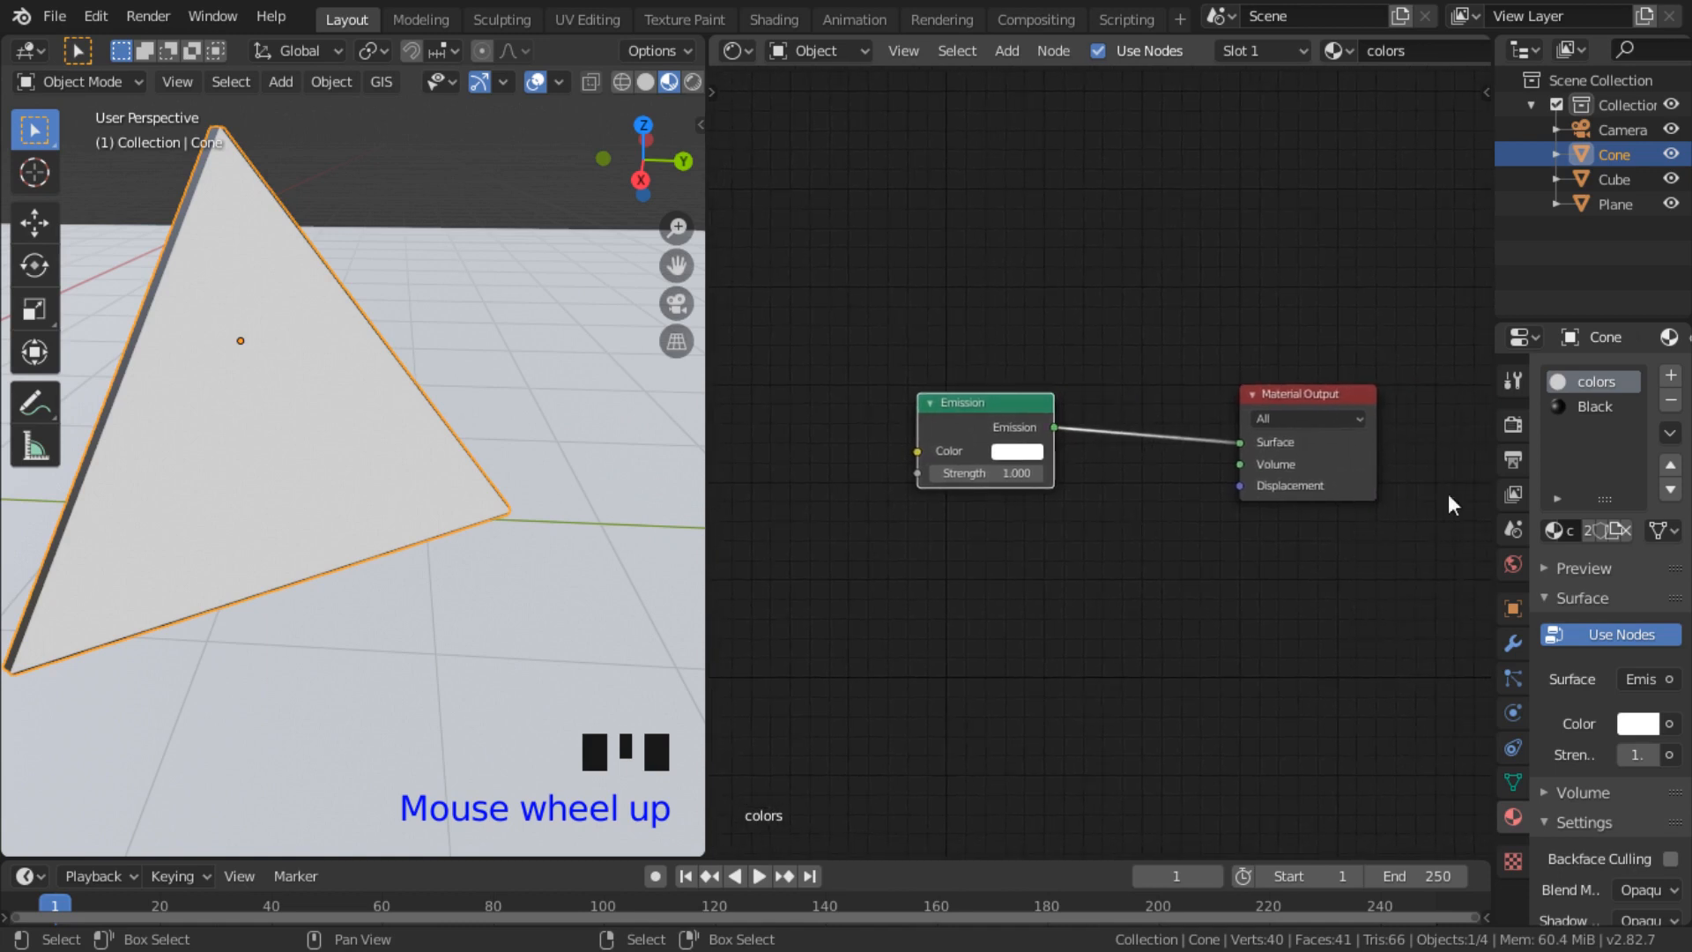
Step: Widen the properties area and enable Bloom in the Eevee render settings
{"action": "left_click", "coordinate": [1514, 424]}
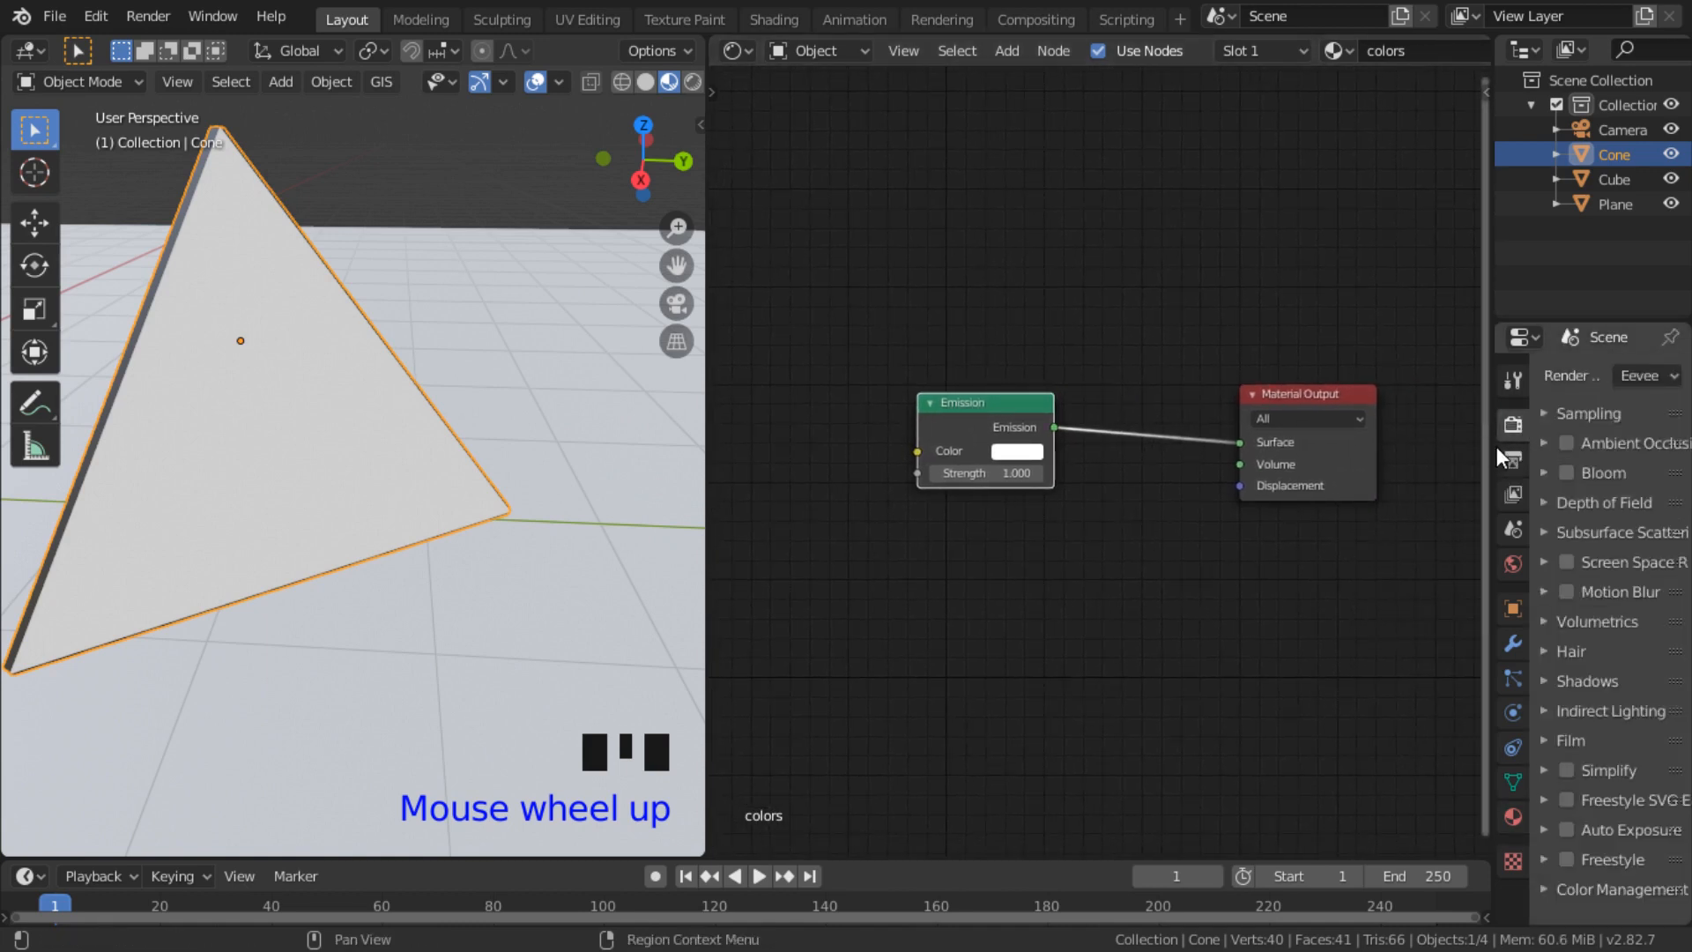
{"action": "left_click_drag", "start_coordinate": [1489, 444], "coordinate": [1064, 446]}
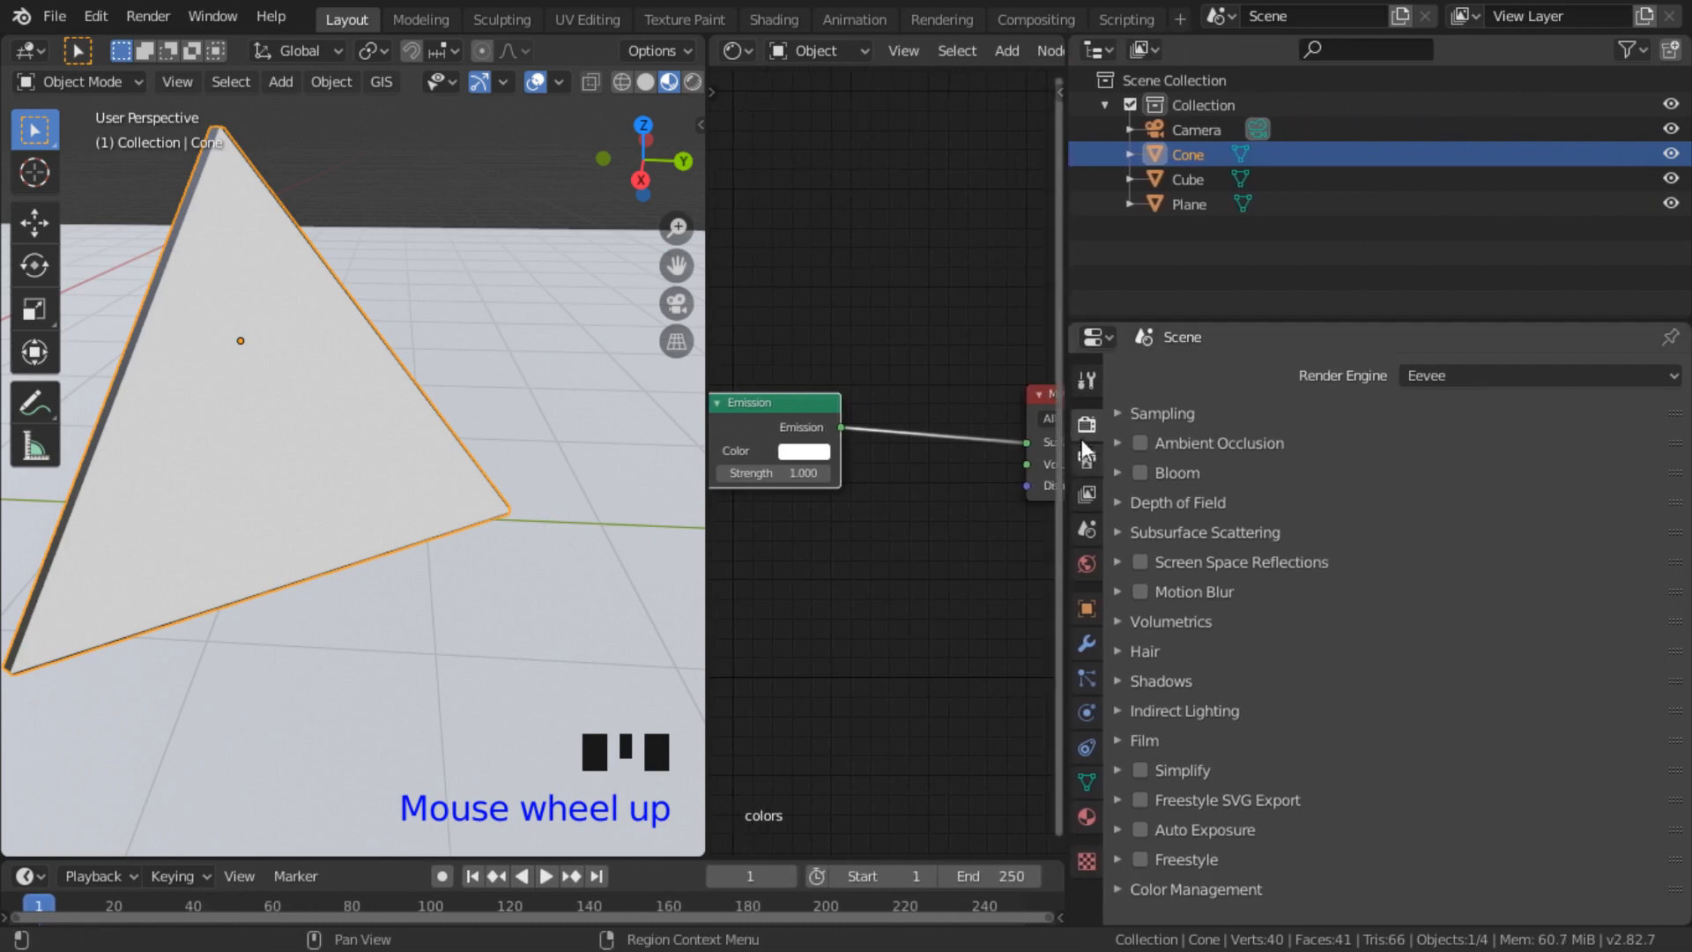
{"action": "left_click", "coordinate": [1139, 472]}
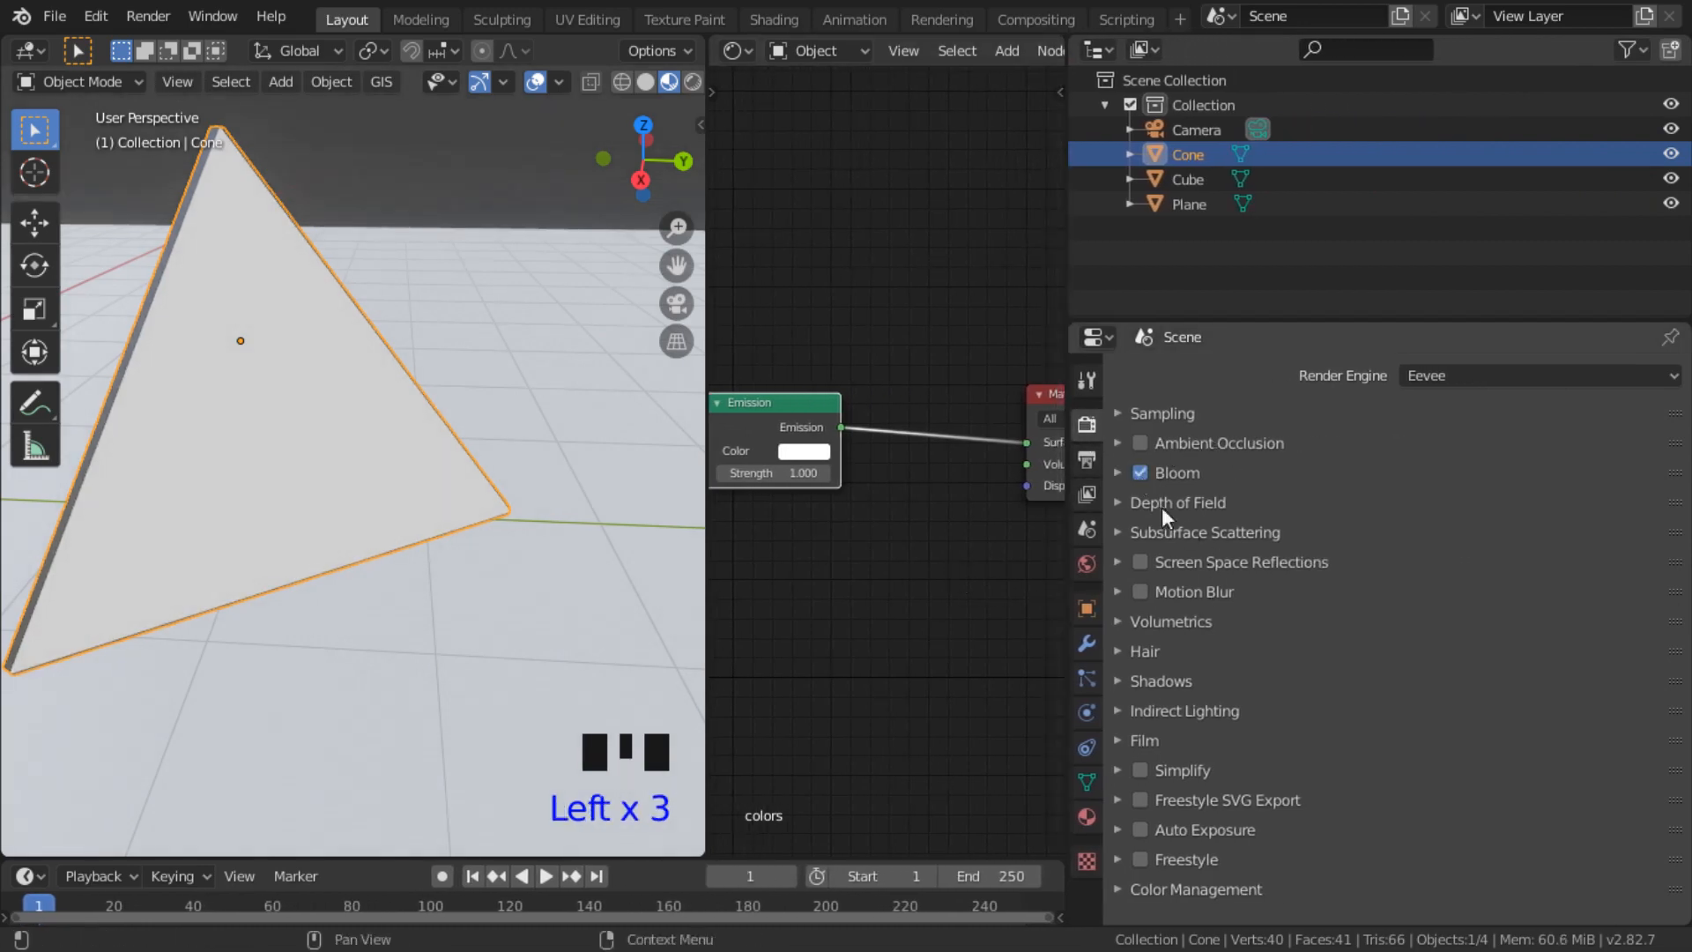
Step: Narrow the properties area and set the world background color to black with a value of 0
{"action": "left_click_drag", "start_coordinate": [1067, 503], "coordinate": [1254, 507]}
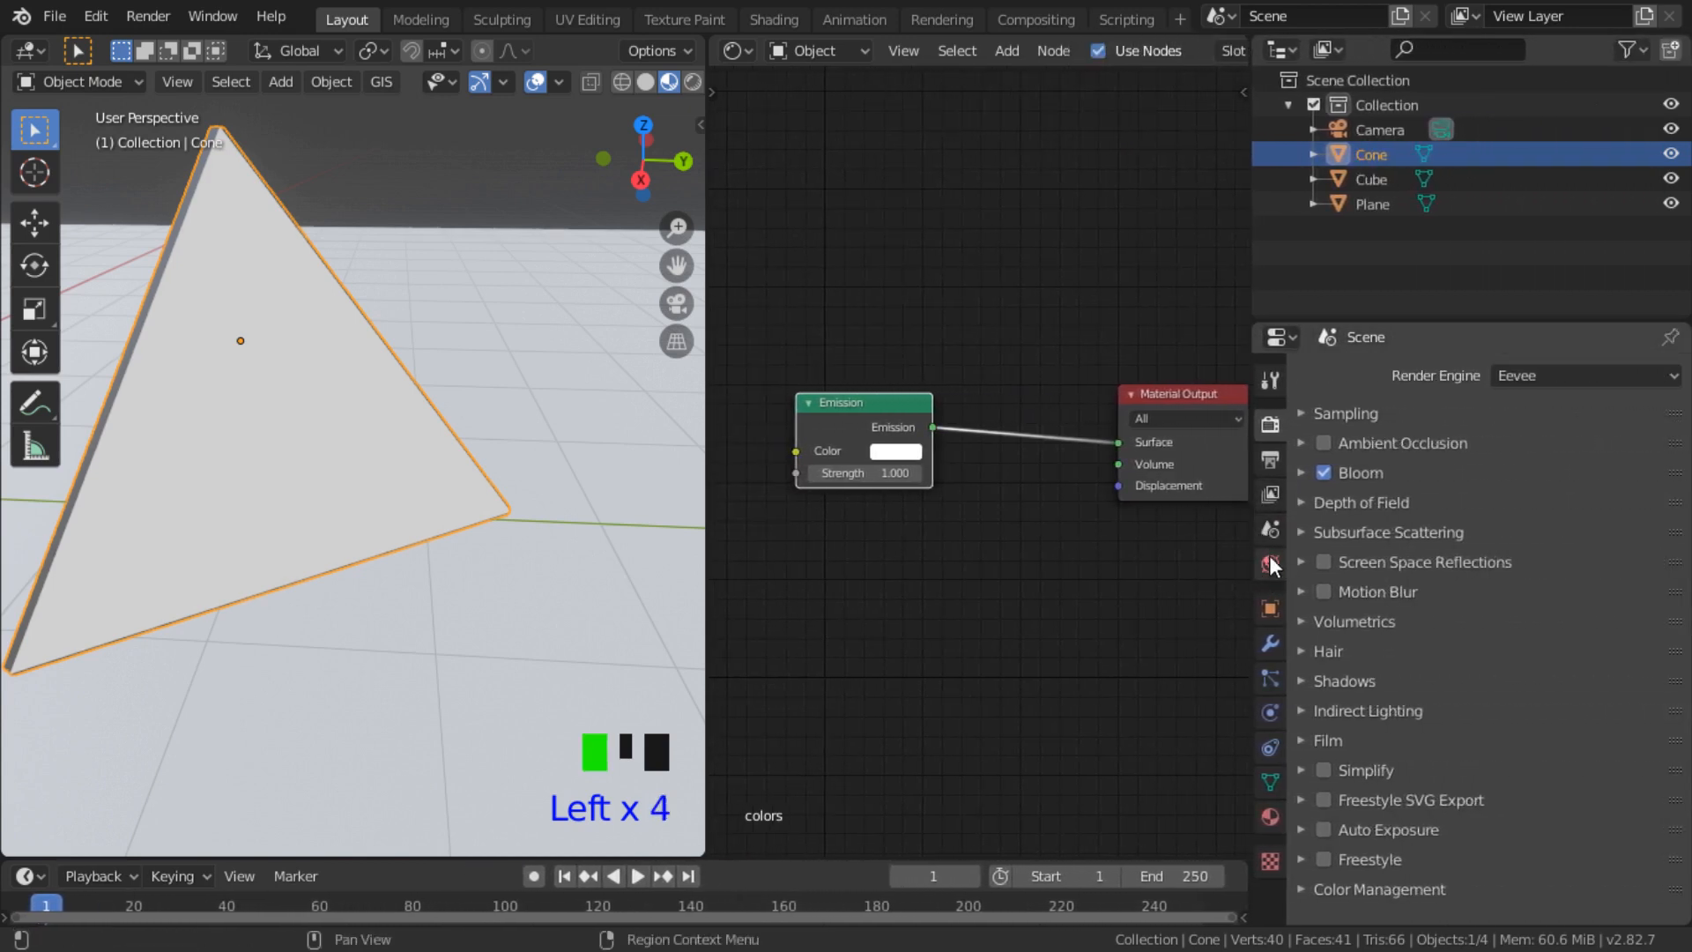
{"action": "left_click", "coordinate": [1270, 564]}
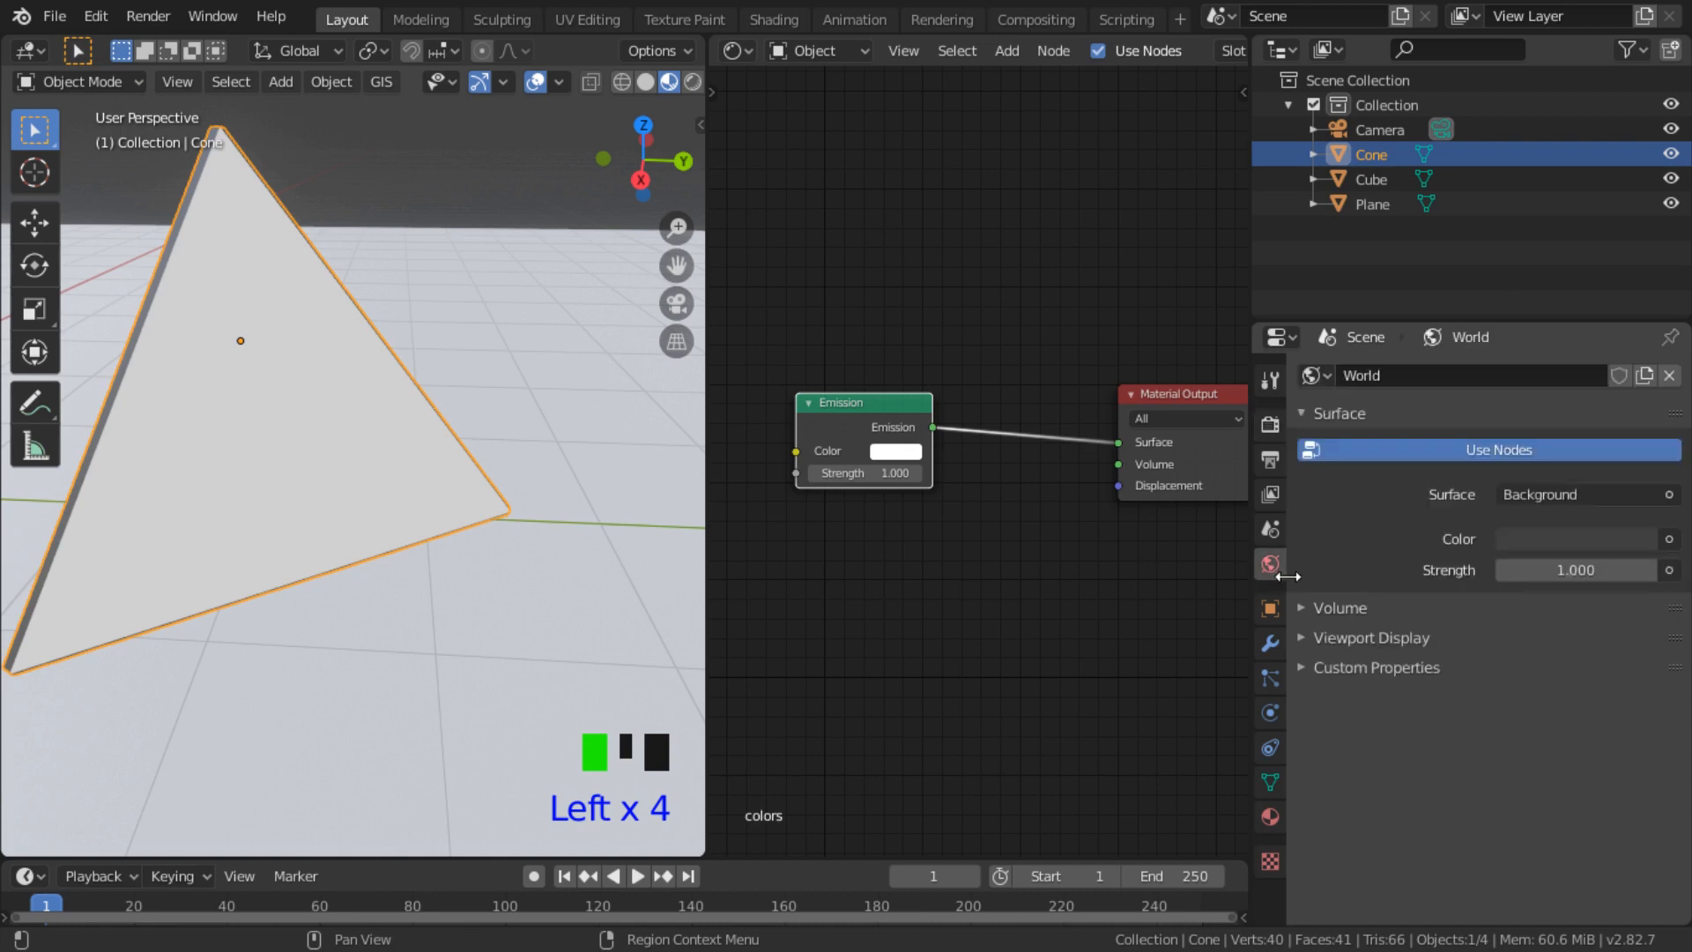
{"action": "left_click", "coordinate": [1581, 544]}
{"action": "left_click_drag", "start_coordinate": [1637, 321], "coordinate": [1637, 364]}
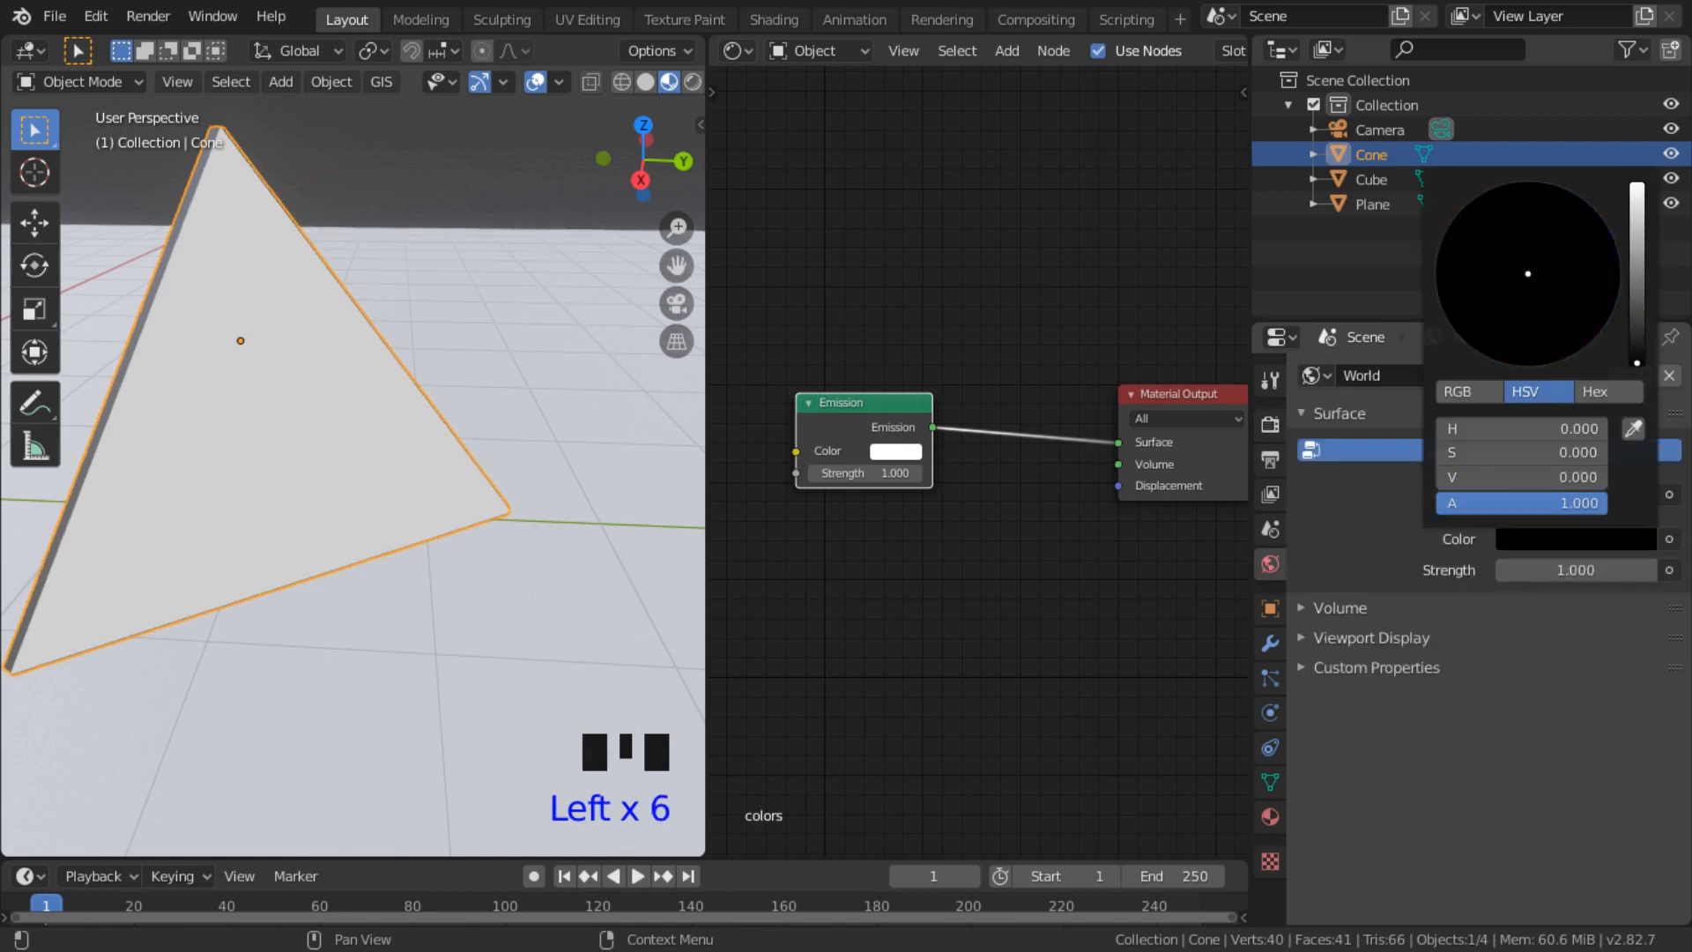
Step: Switch the viewport to rendered shading and set the Emission strength to 2.6
{"action": "mouse_move", "coordinate": [376, 474]}
{"action": "middle_mouse_down"}
{"action": "mouse_move", "coordinate": [427, 436]}
{"action": "mouse_move", "coordinate": [435, 492]}
{"action": "mouse_move", "coordinate": [423, 415]}
{"action": "mouse_move", "coordinate": [476, 392]}
{"action": "middle_mouse_up"}
{"action": "scroll", "coordinate": [401, 459], "scroll_direction": "down", "scroll_amount": 5}
{"action": "left_click", "coordinate": [694, 82]}
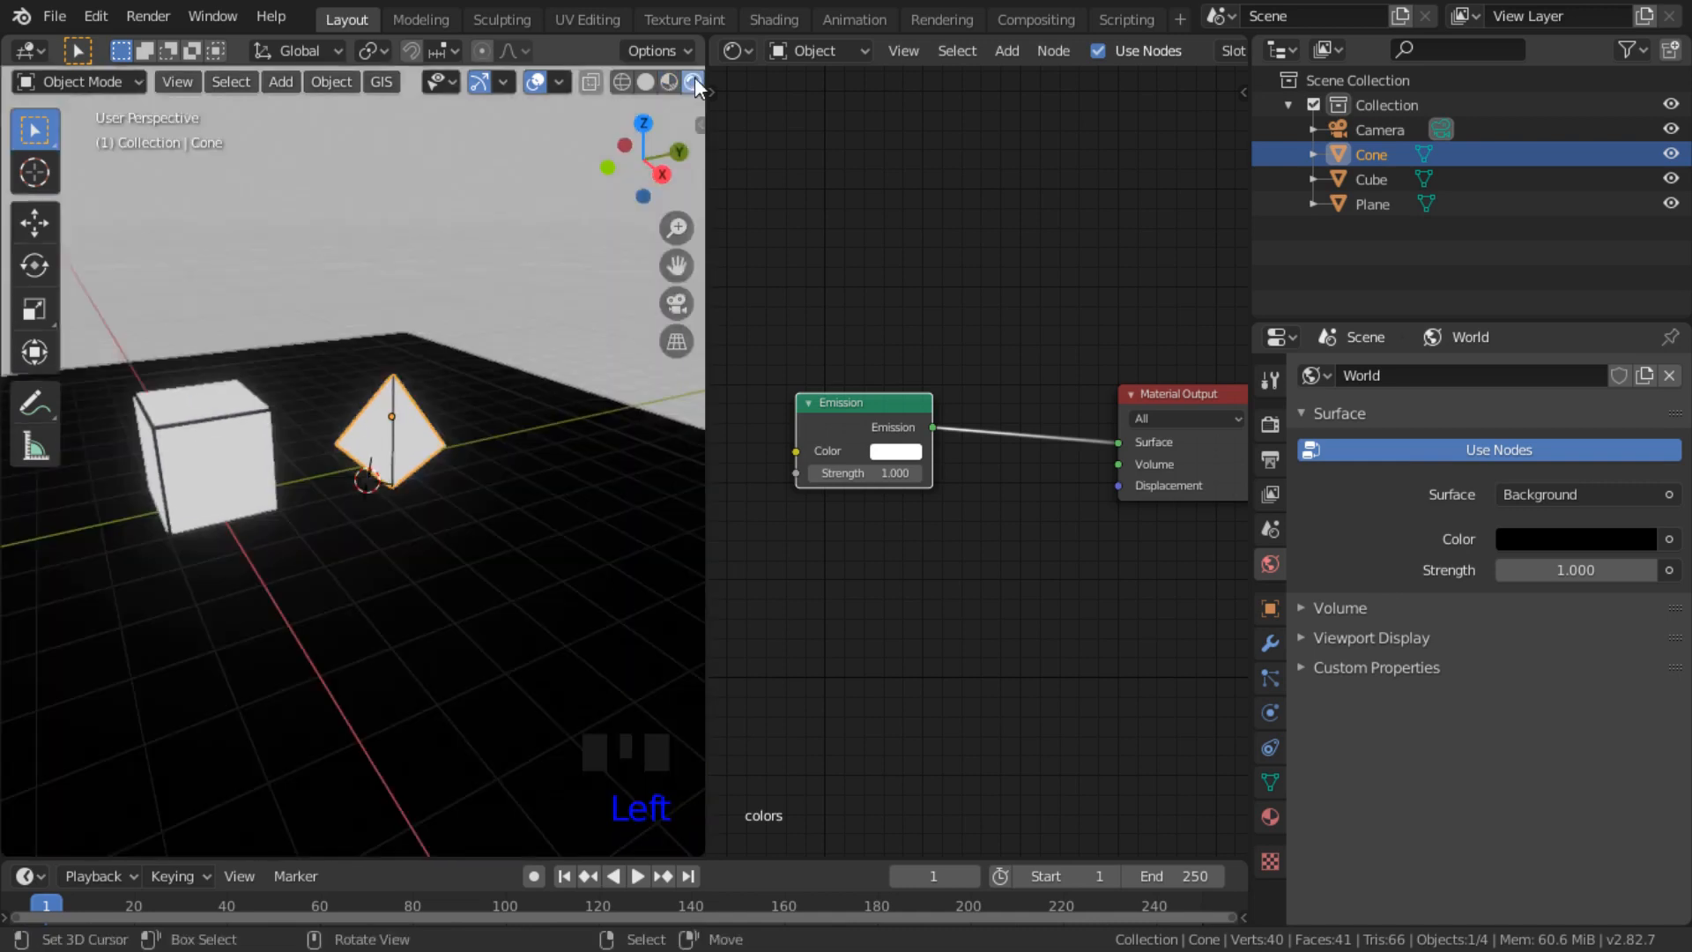
{"action": "mouse_move", "coordinate": [396, 502]}
{"action": "middle_mouse_down"}
{"action": "mouse_move", "coordinate": [223, 461]}
{"action": "mouse_move", "coordinate": [288, 518]}
{"action": "middle_mouse_up"}
{"action": "scroll", "coordinate": [378, 489], "scroll_direction": "up", "scroll_amount": 2}
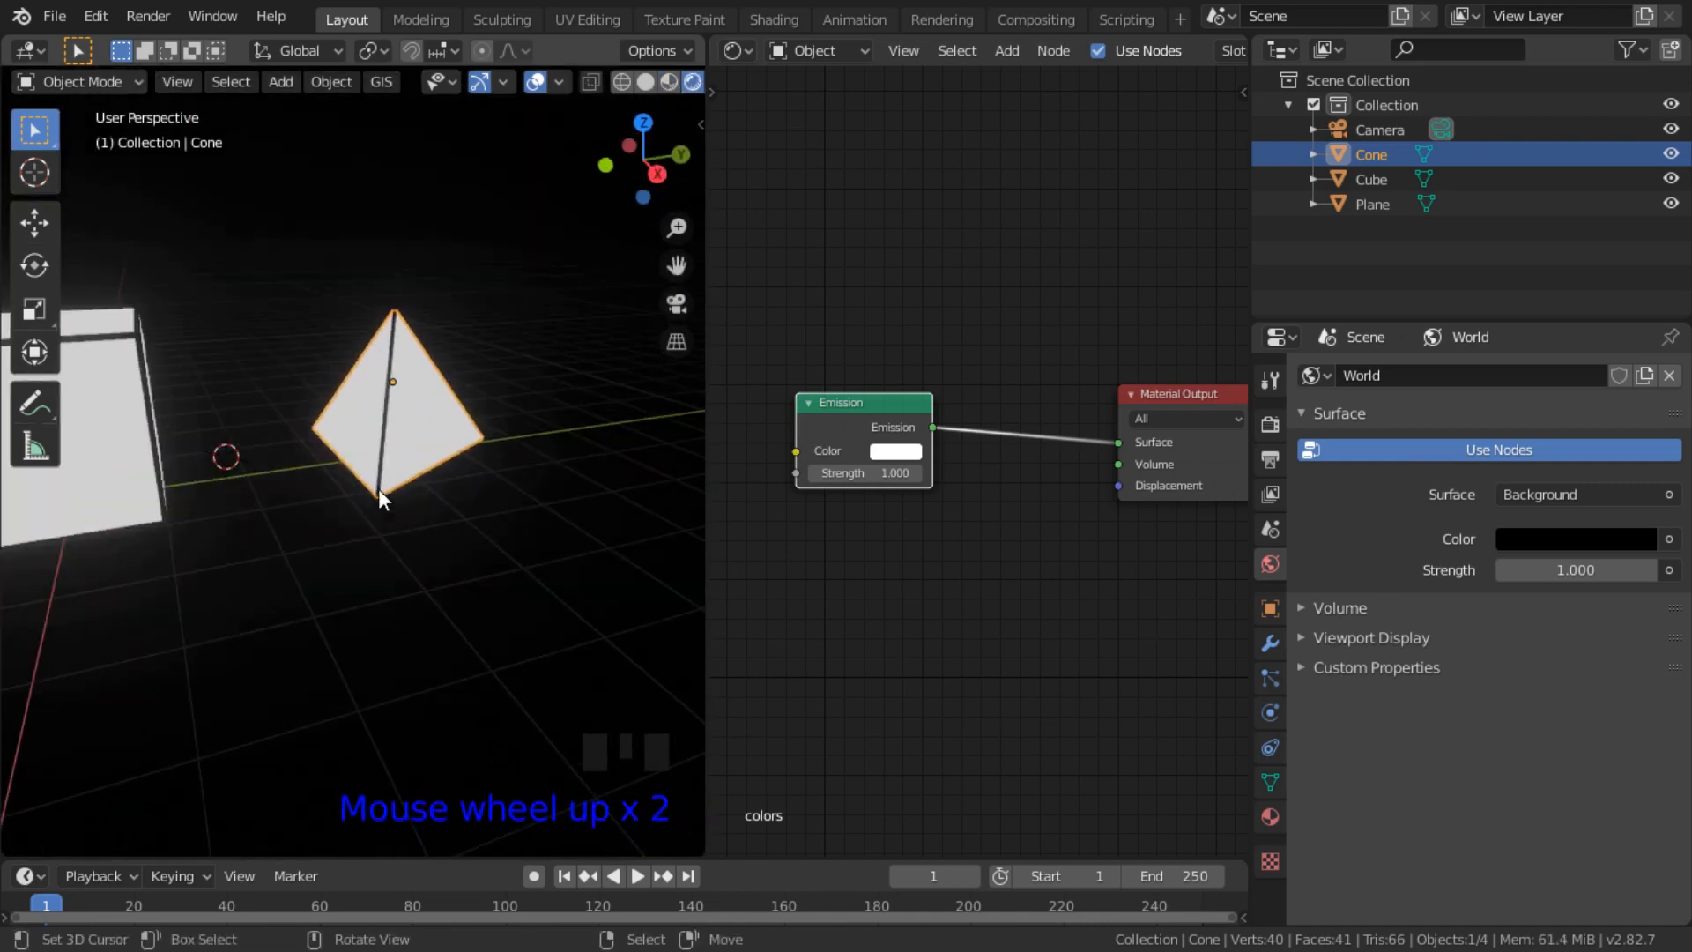
{"action": "middle_click_drag", "start_coordinate": [378, 488], "coordinate": [423, 515], "text": "shift"}
{"action": "mouse_move", "coordinate": [859, 473]}
{"action": "left_mouse_down"}
{"action": "mouse_move", "coordinate": [934, 473]}
{"action": "mouse_move", "coordinate": [869, 473]}
{"action": "left_mouse_up"}
Step: Enable Screen Space Reflections in the Eevee render settings
{"action": "left_click", "coordinate": [1270, 426]}
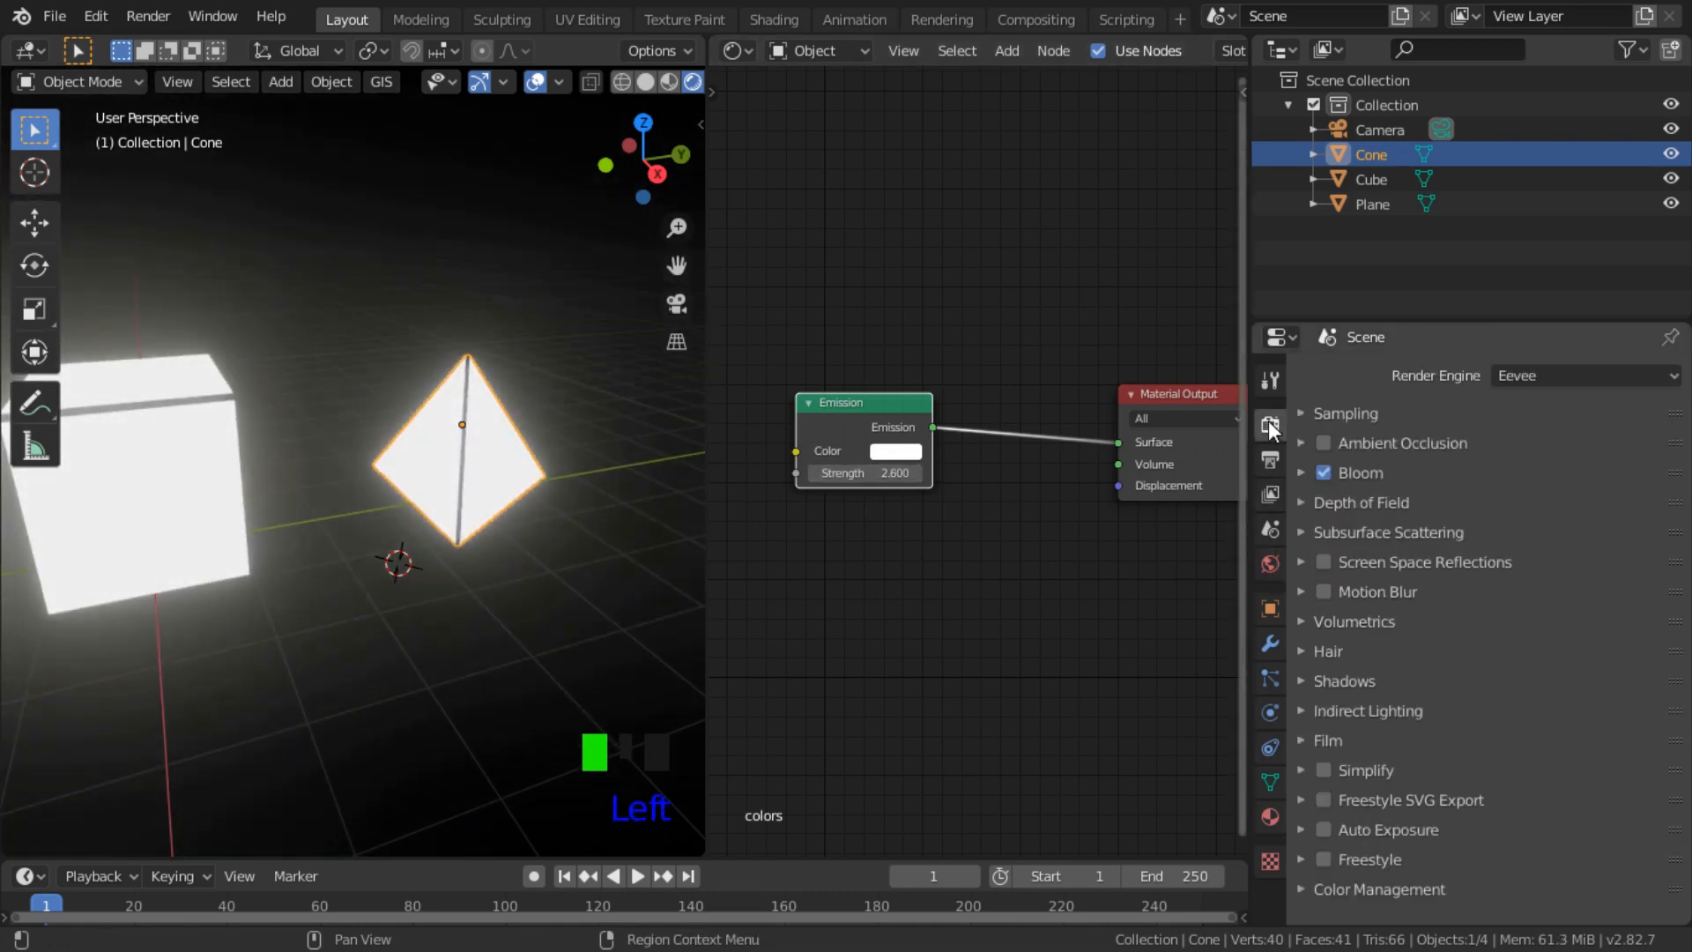
{"action": "left_click", "coordinate": [1324, 564]}
{"action": "middle_click_drag", "start_coordinate": [183, 564], "coordinate": [372, 564]}
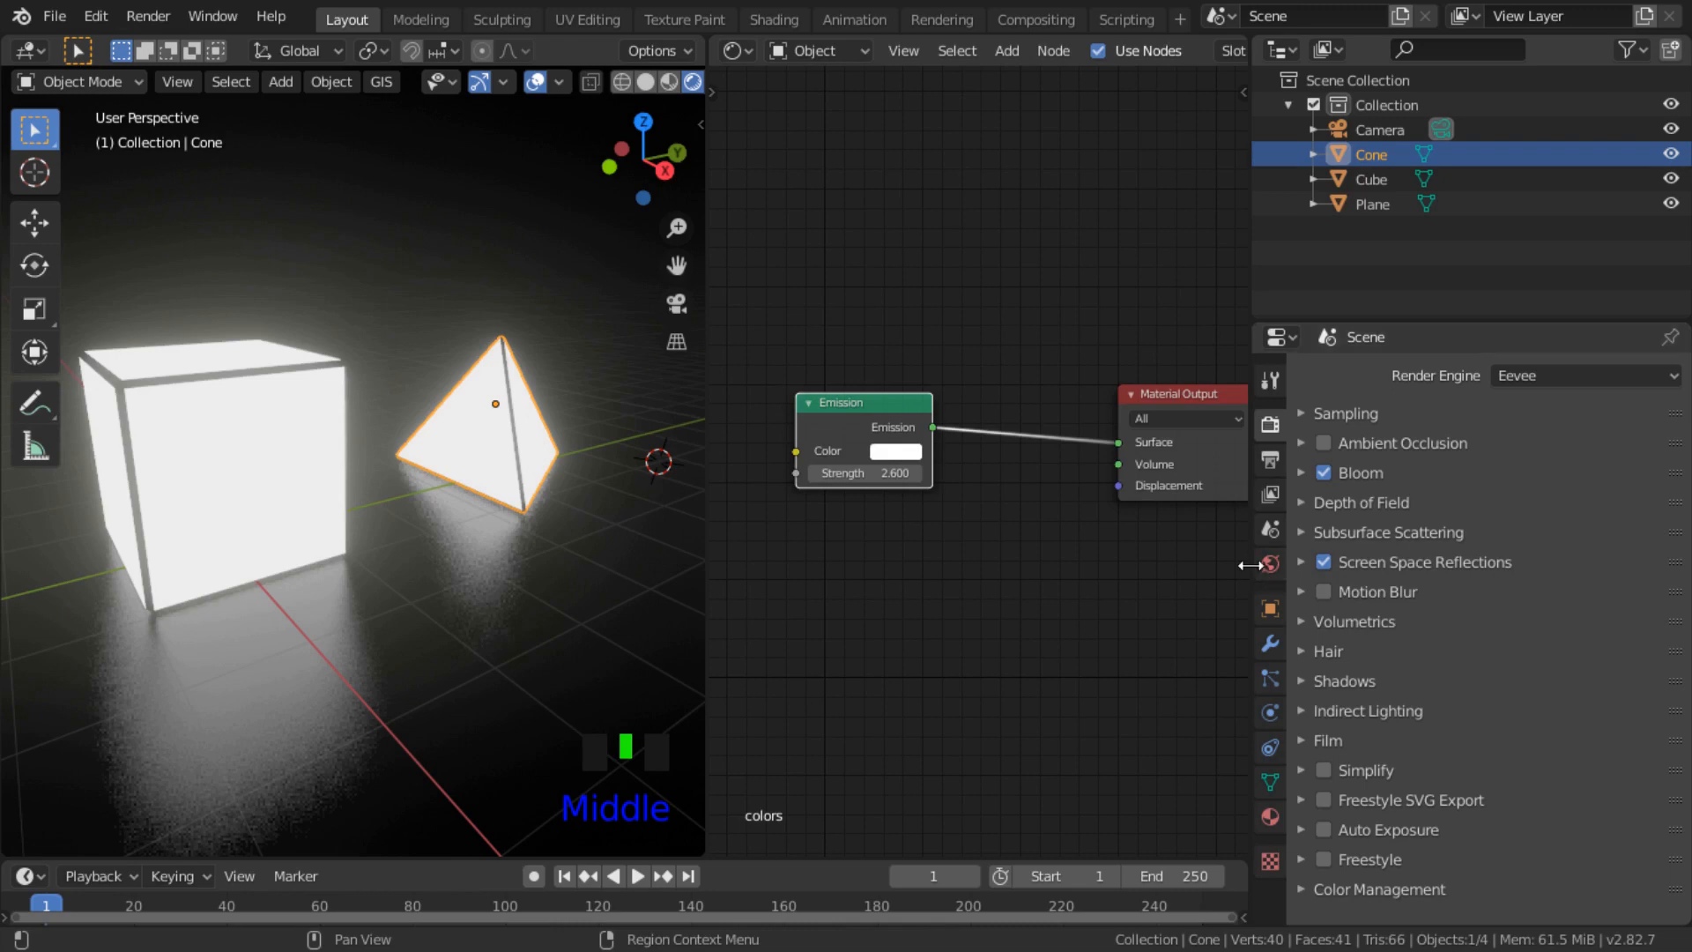
Step: Widen the node editor and add a ColorRamp node above the Emission node in the colors material
{"action": "left_click_drag", "start_coordinate": [1255, 564], "coordinate": [1631, 569]}
{"action": "scroll", "coordinate": [446, 586], "scroll_direction": "up", "scroll_amount": 2}
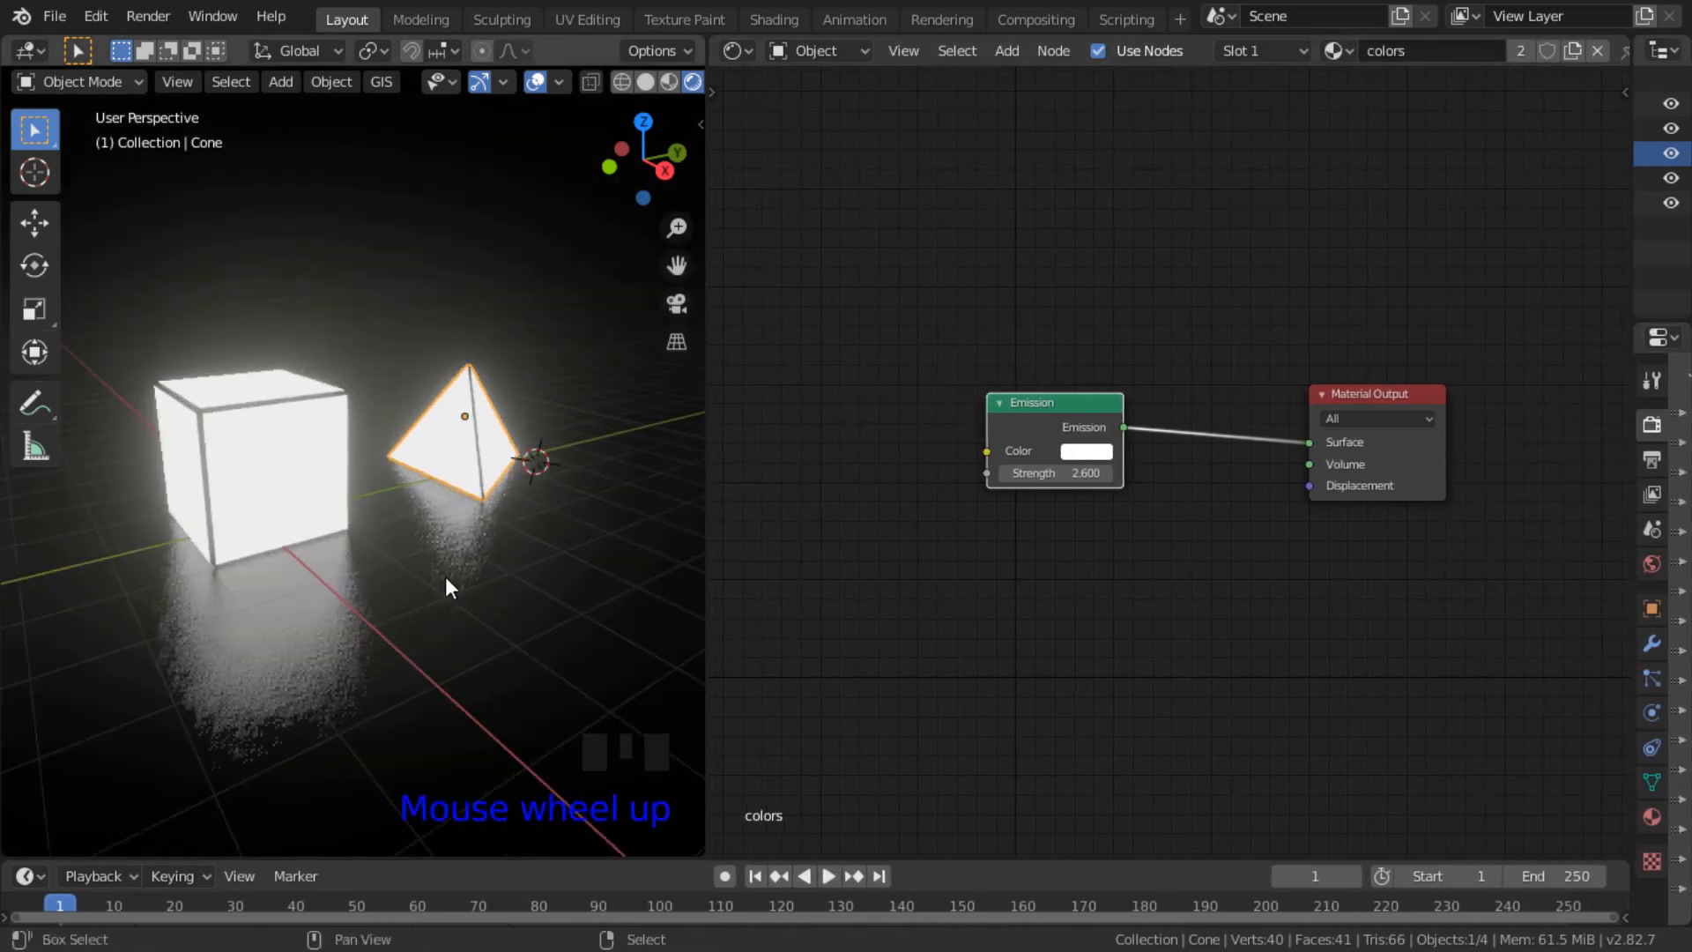
{"action": "mouse_move", "coordinate": [446, 585]}
{"action": "middle_mouse_down"}
{"action": "mouse_move", "coordinate": [564, 634]}
{"action": "mouse_move", "coordinate": [432, 609]}
{"action": "middle_mouse_up"}
{"action": "scroll", "coordinate": [1020, 585], "scroll_direction": "up", "scroll_amount": 3}
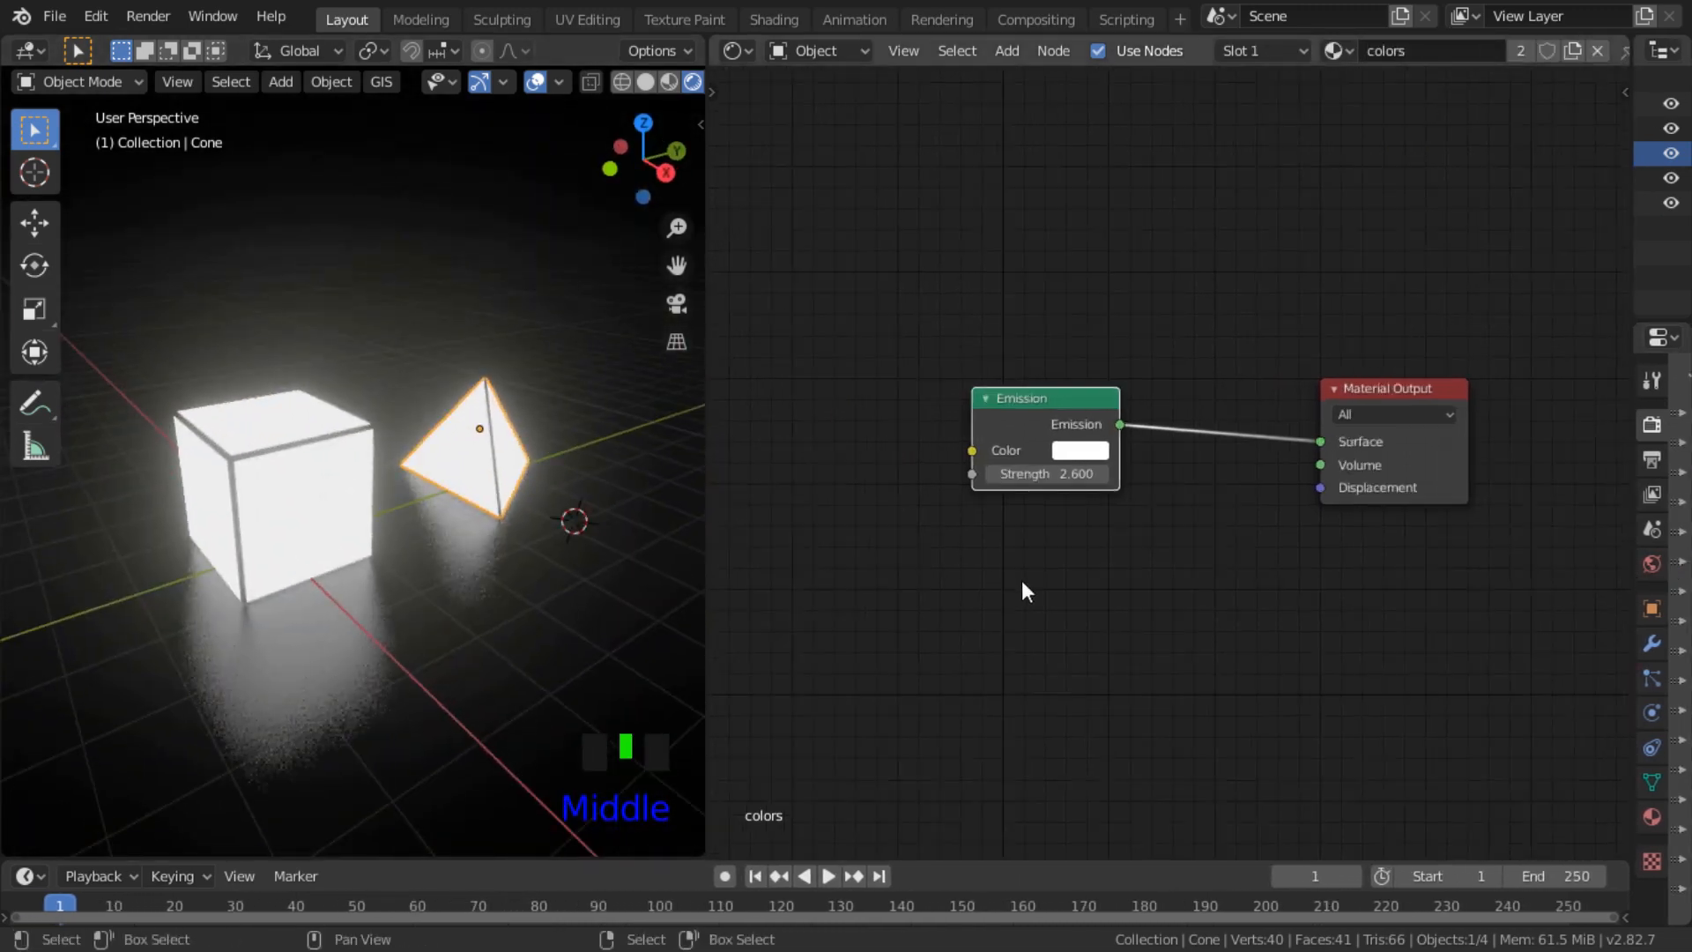
{"action": "key", "text": "shift+a"}
{"action": "left_click", "coordinate": [924, 371]}
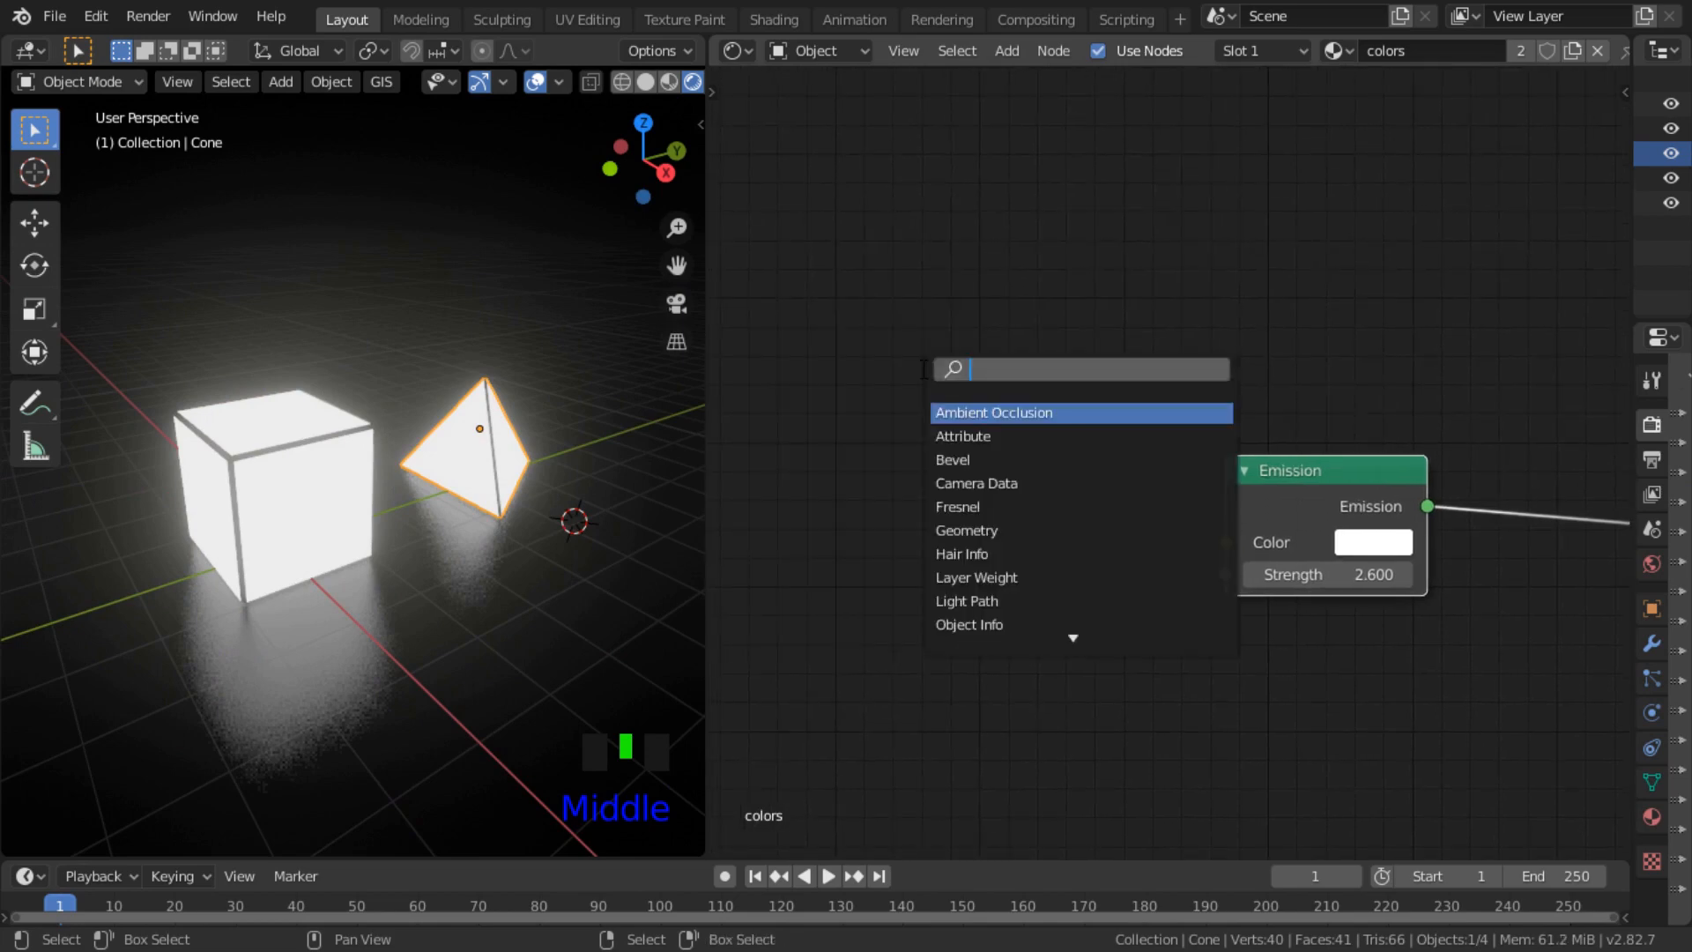
{"action": "type", "text": "col"}
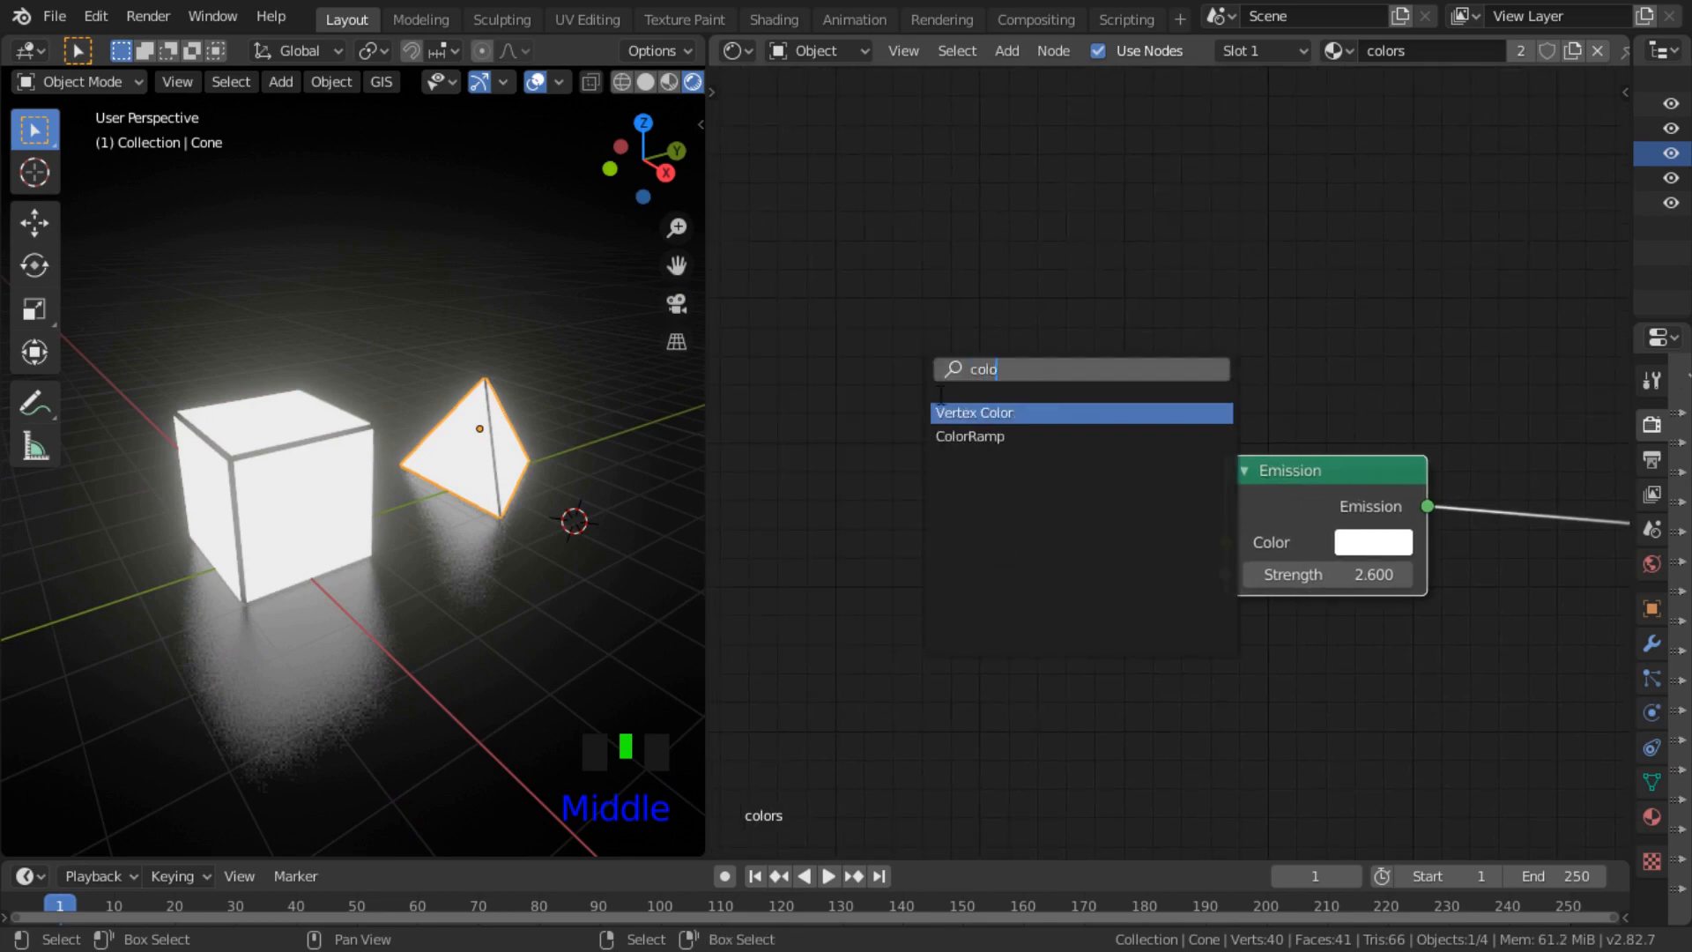
{"action": "type", "text": "o"}
{"action": "left_click", "coordinate": [969, 436]}
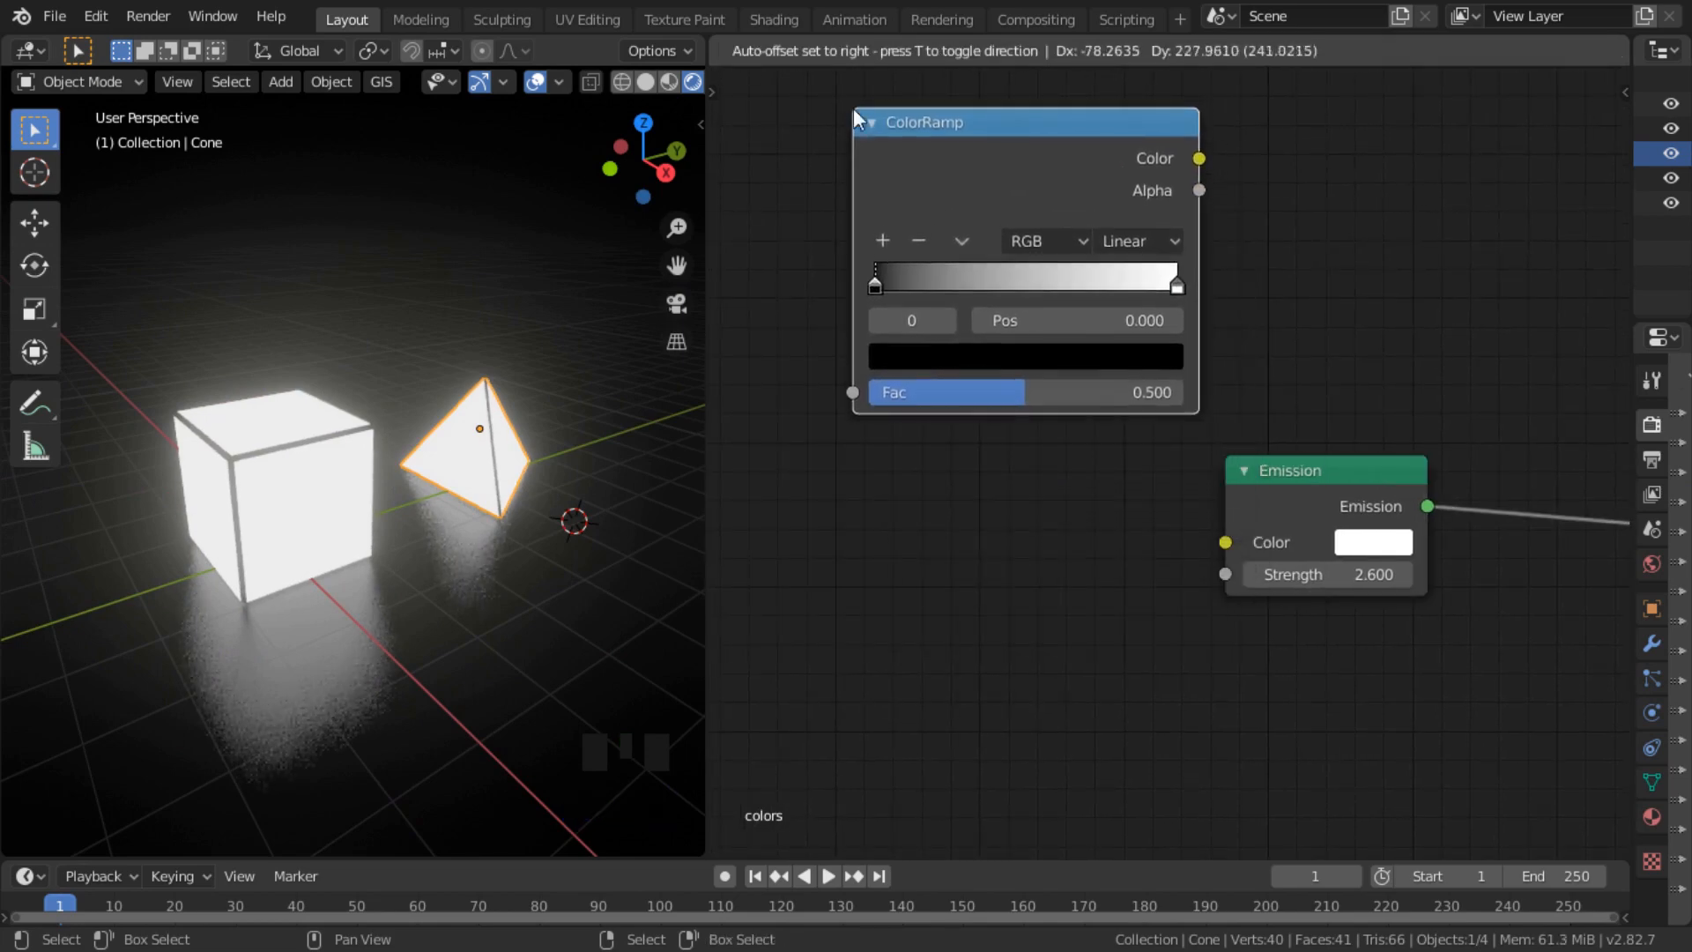
{"action": "left_click", "coordinate": [1150, 438]}
Step: Reposition the Emission node below the ColorRamp and widen the 3D viewport slightly
{"action": "scroll", "coordinate": [1150, 438], "scroll_direction": "down", "scroll_amount": 2}
{"action": "middle_click_drag", "start_coordinate": [1150, 438], "coordinate": [1286, 442]}
{"action": "left_click_drag", "start_coordinate": [1383, 493], "coordinate": [1374, 506]}
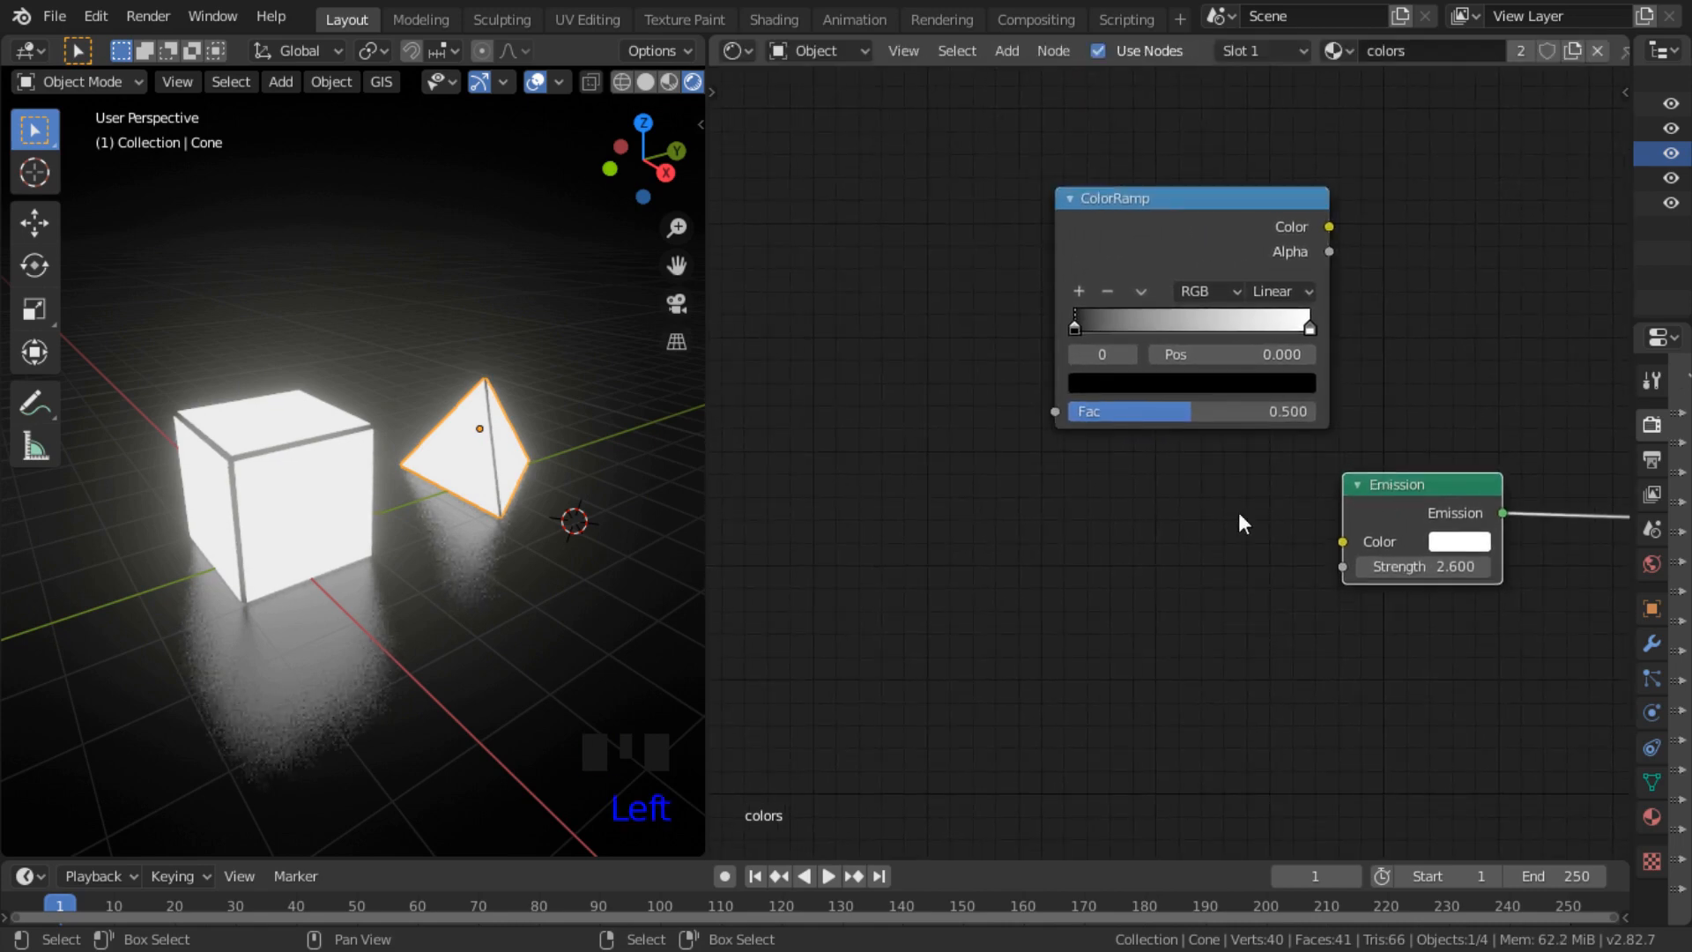
{"action": "scroll", "coordinate": [1084, 548], "scroll_direction": "down", "scroll_amount": 3}
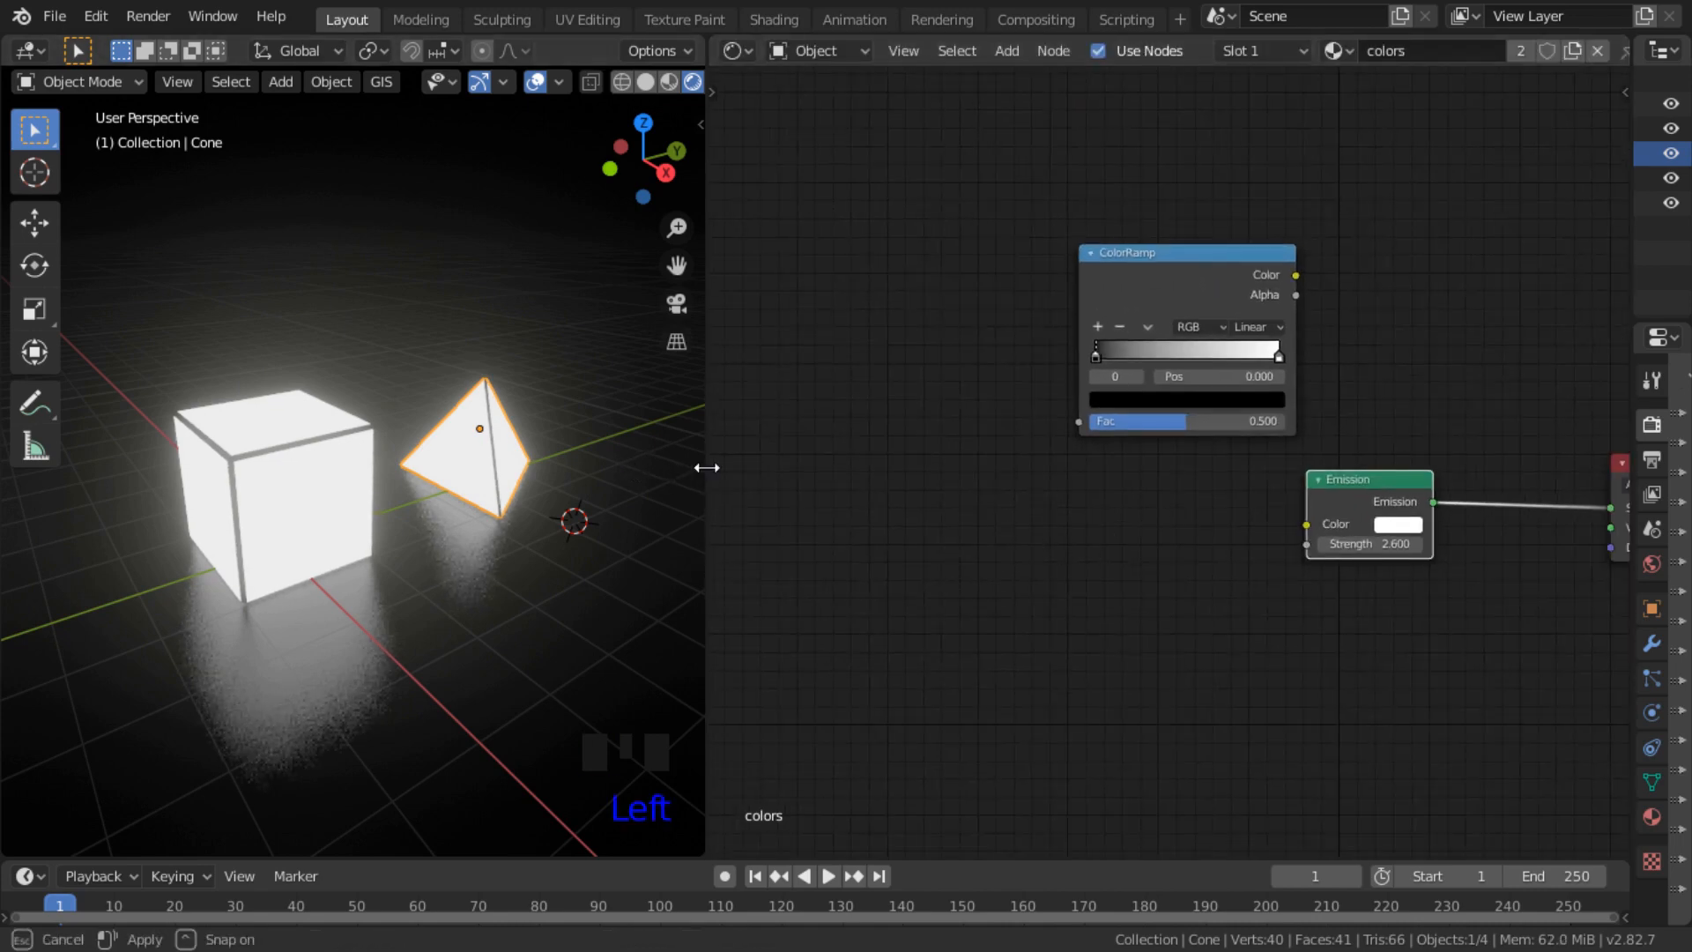
{"action": "left_click_drag", "start_coordinate": [707, 467], "coordinate": [719, 468]}
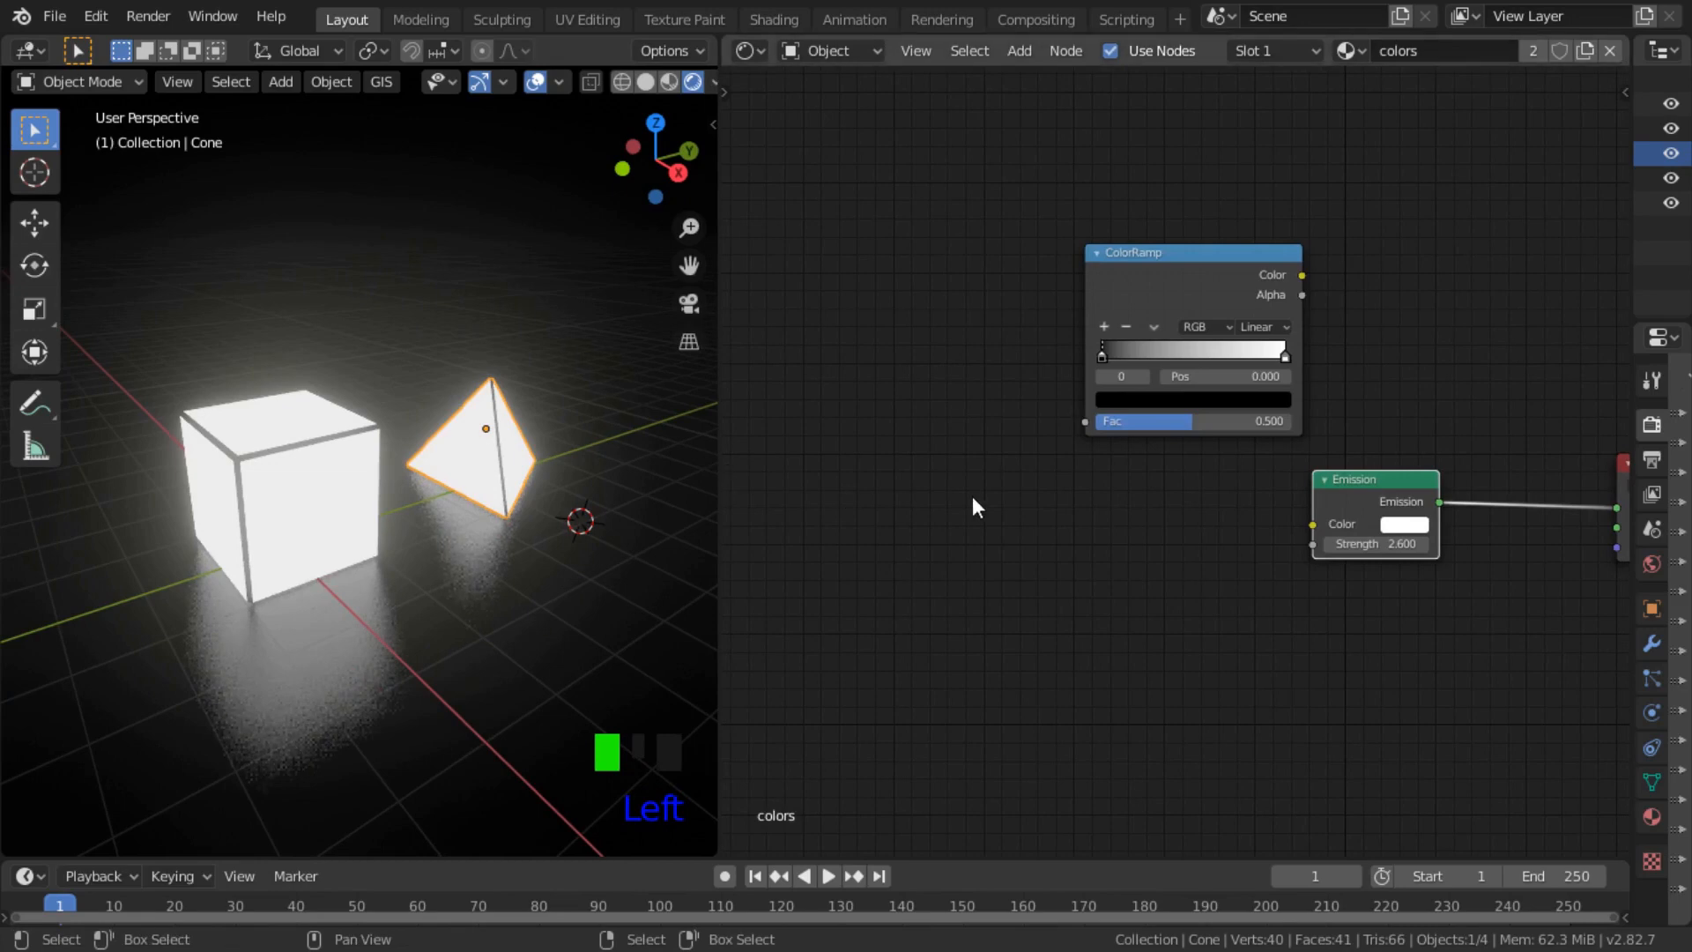
{"action": "scroll", "coordinate": [1172, 458], "scroll_direction": "down", "scroll_amount": 2}
{"action": "left_click_drag", "start_coordinate": [1283, 446], "coordinate": [1249, 478]}
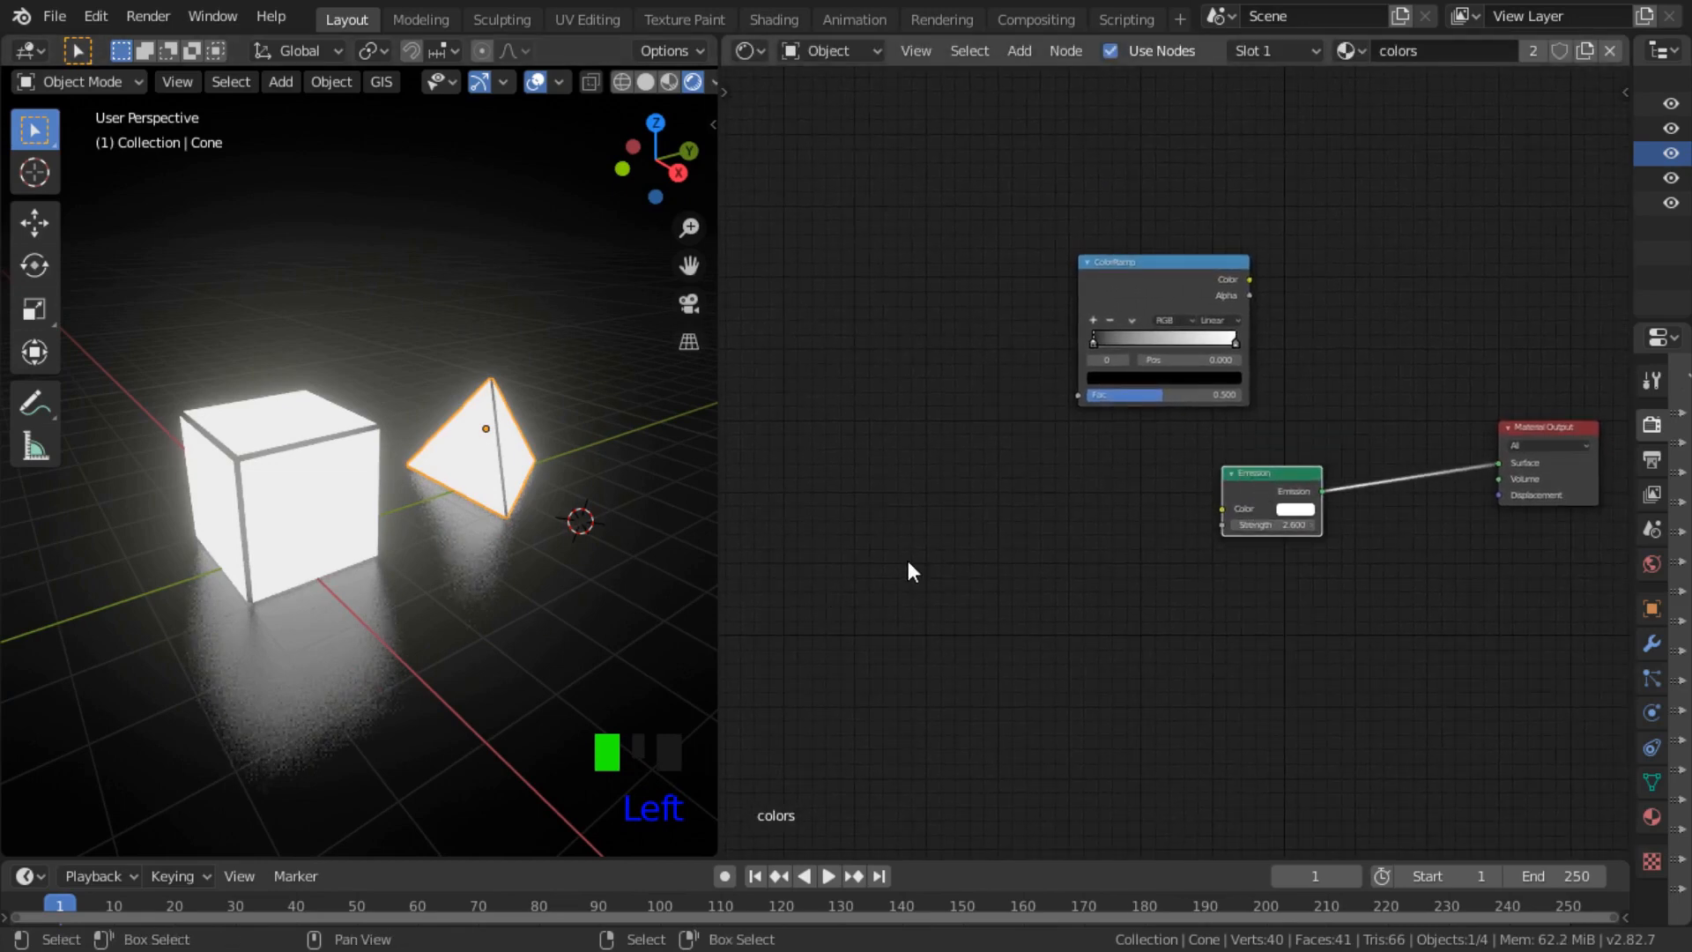
Step: Add a Voronoi Texture node below the ColorRamp, ahead of the Emission node
{"action": "scroll", "coordinate": [912, 564], "scroll_direction": "up", "scroll_amount": 2}
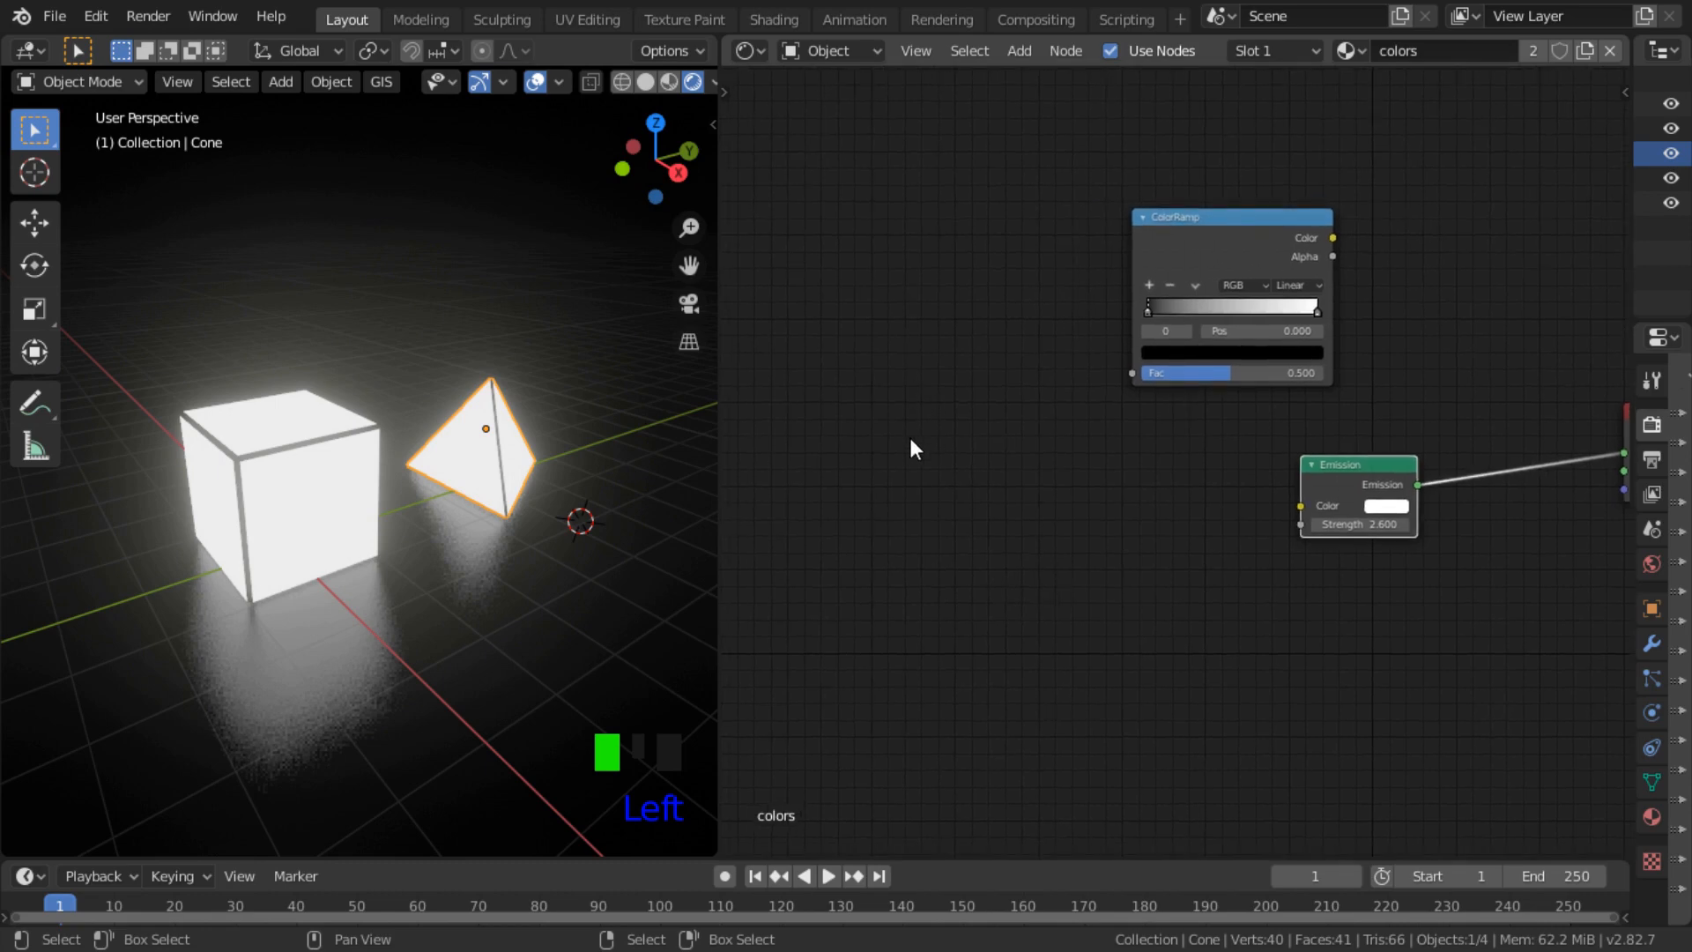
{"action": "key", "text": "shift+a"}
{"action": "key", "text": "shift+a"}
{"action": "mouse_move", "coordinate": [891, 480]}
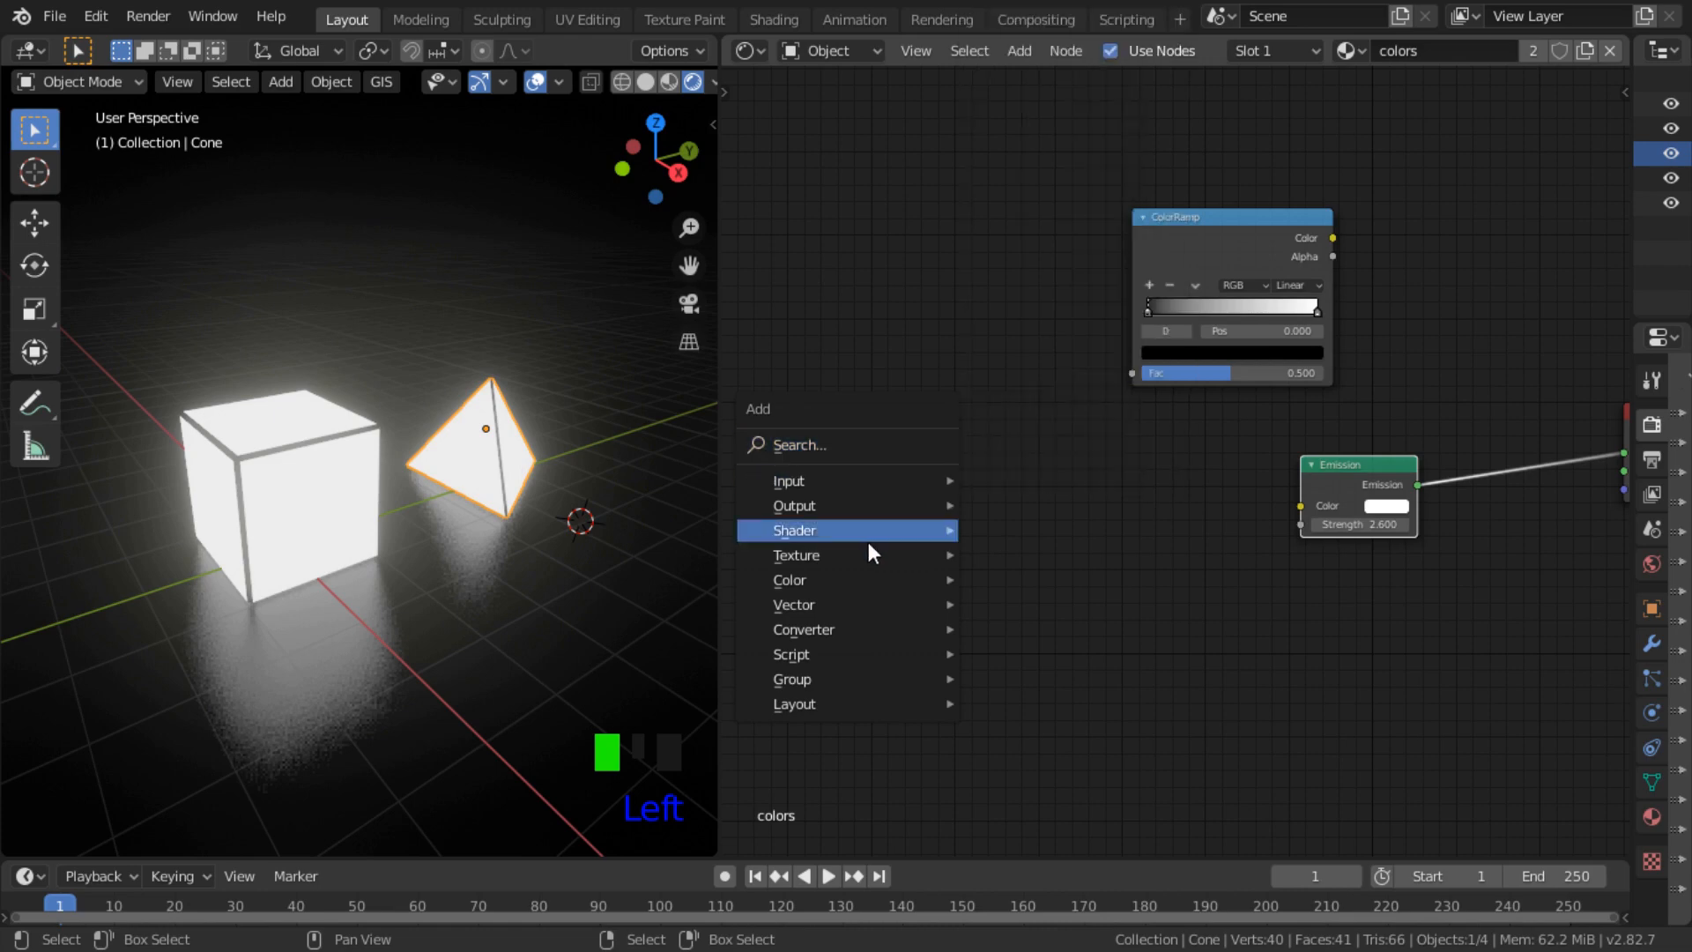
{"action": "mouse_move", "coordinate": [881, 554]}
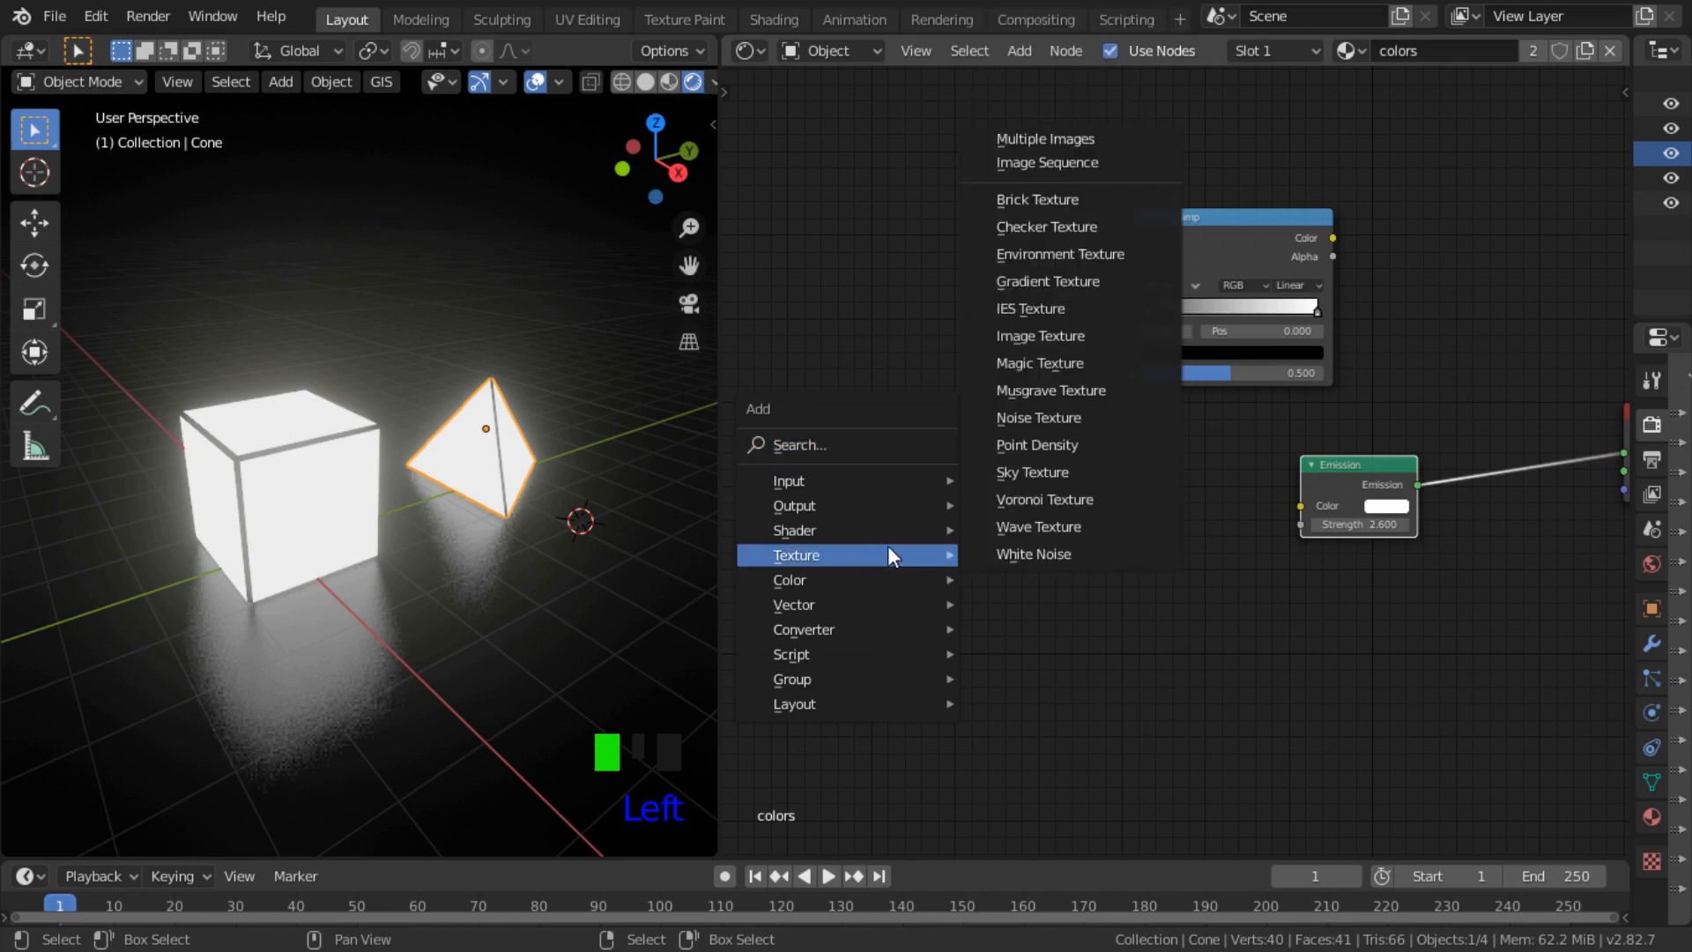
{"action": "left_click", "coordinate": [1062, 499]}
{"action": "left_click", "coordinate": [1048, 490]}
Step: Add a Musgrave Texture node ahead of the Voronoi Texture
{"action": "key", "text": "shift+a"}
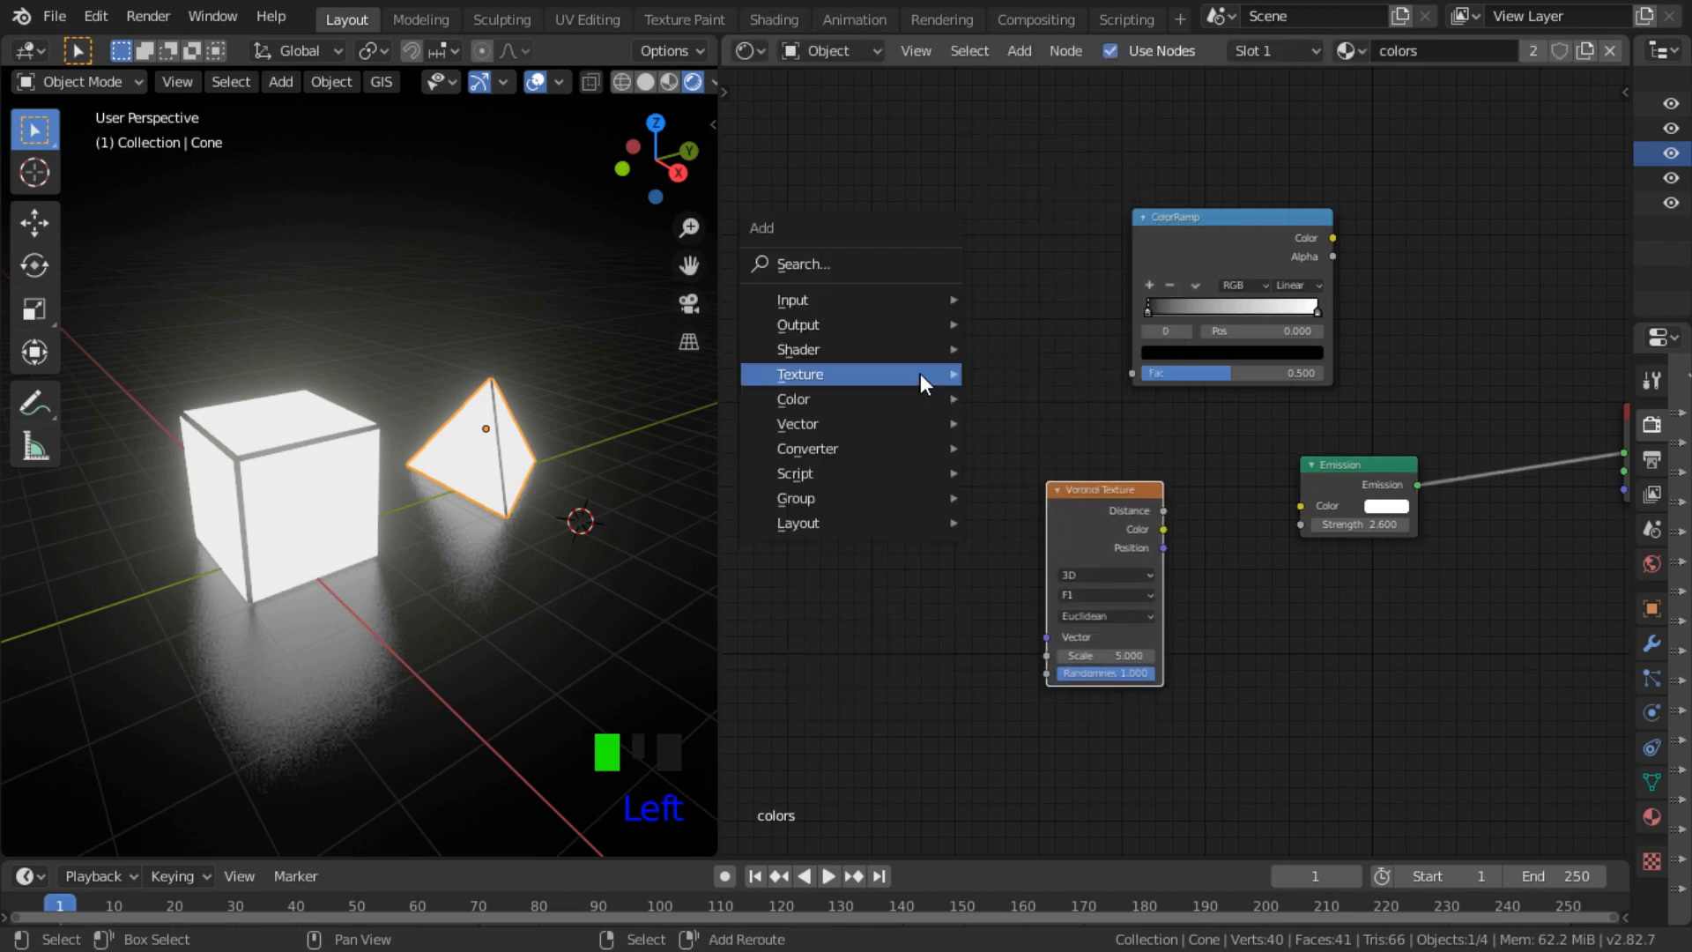
{"action": "mouse_move", "coordinate": [921, 373]}
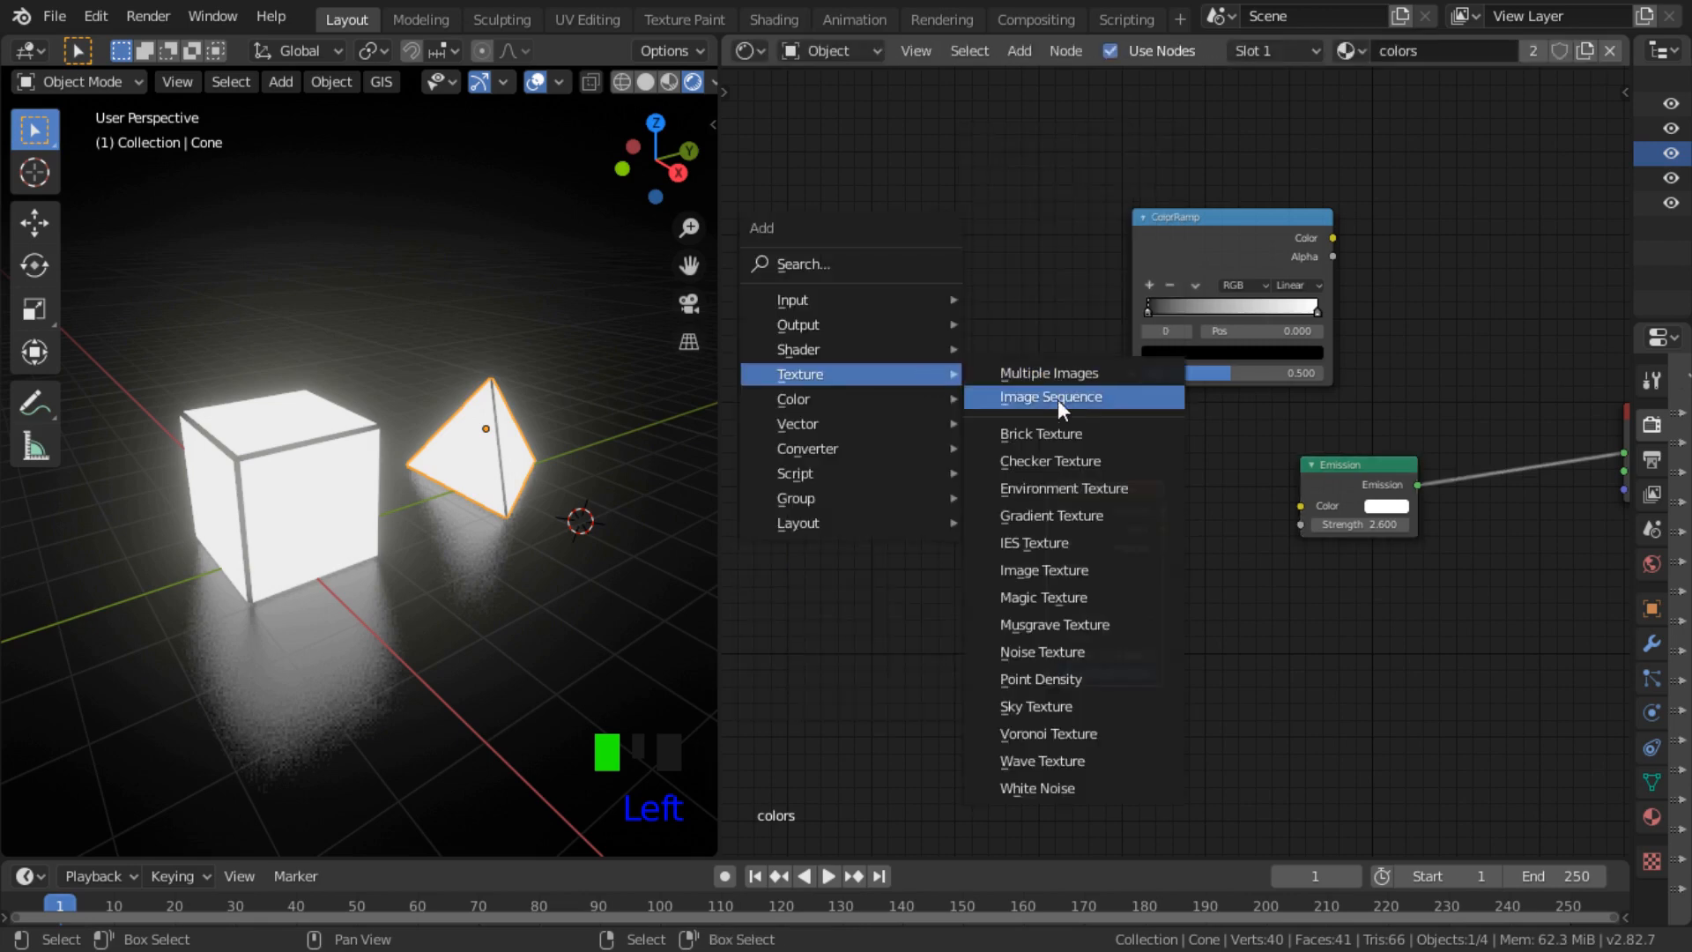
{"action": "left_click", "coordinate": [1045, 622]}
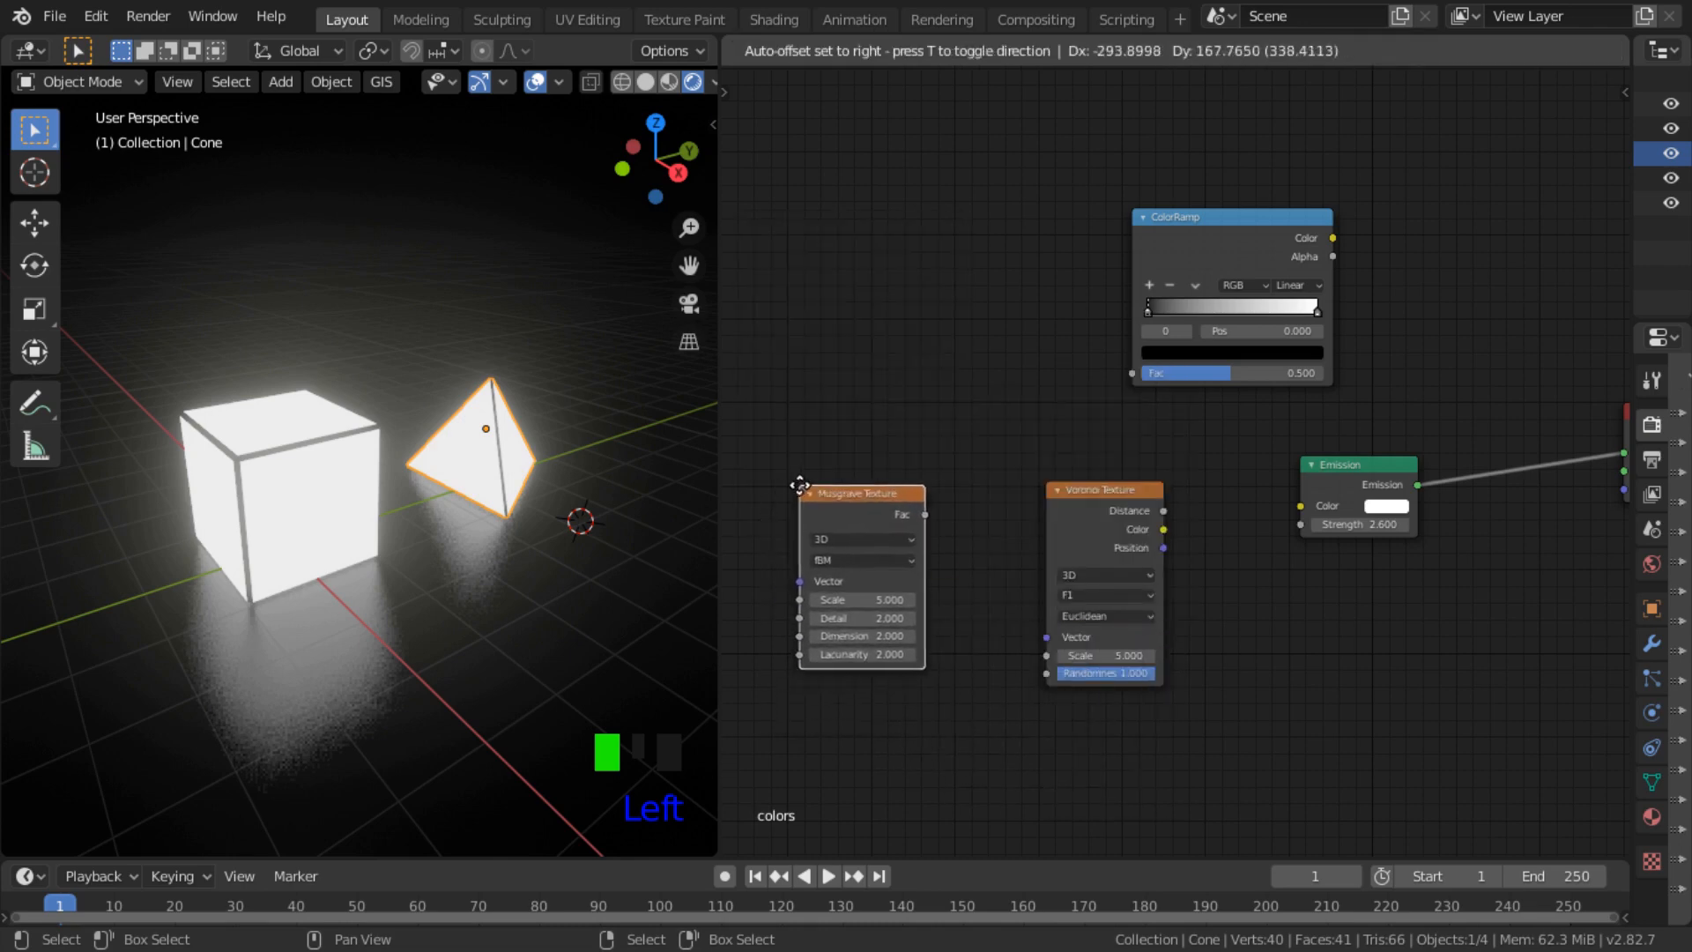
{"action": "left_click", "coordinate": [824, 513]}
Step: Link the Musgrave Fac output to the Voronoi Vector input and the Voronoi Color output to the Emission Color
{"action": "scroll", "coordinate": [983, 594], "scroll_direction": "up", "scroll_amount": 2}
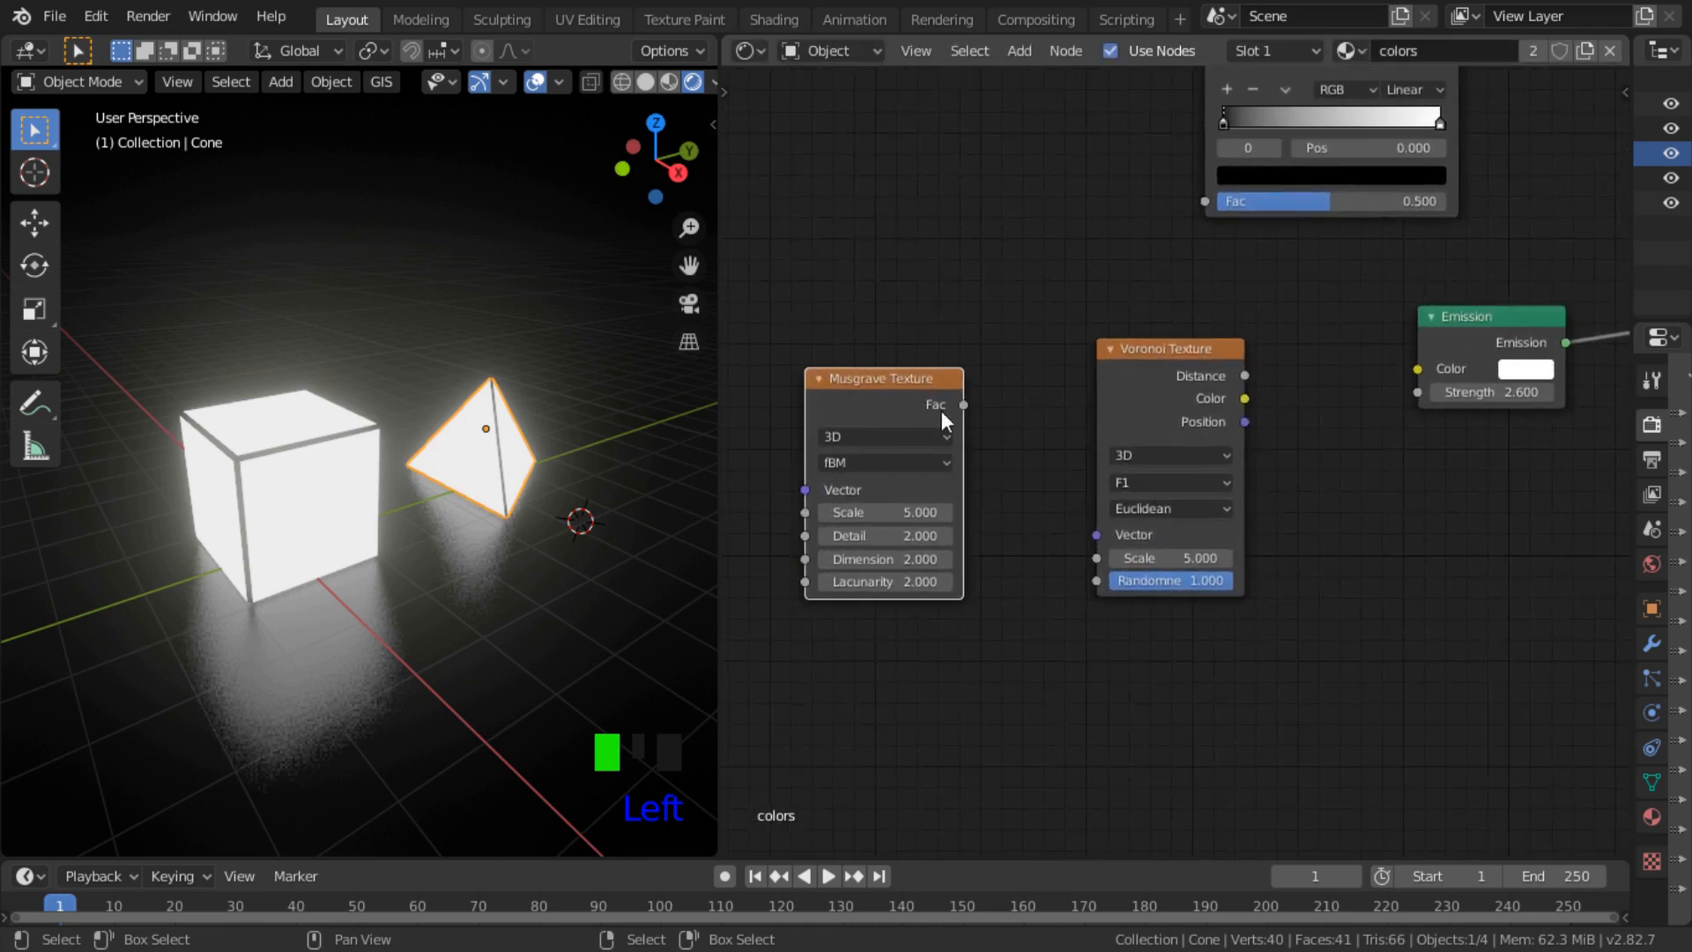
{"action": "mouse_move", "coordinate": [1088, 553]}
{"action": "left_mouse_down"}
{"action": "mouse_move", "coordinate": [1092, 569]}
{"action": "mouse_move", "coordinate": [1100, 532]}
{"action": "left_mouse_up"}
{"action": "left_click_drag", "start_coordinate": [1248, 396], "coordinate": [1418, 369]}
{"action": "scroll", "coordinate": [453, 541], "scroll_direction": "up", "scroll_amount": 2}
{"action": "mouse_move", "coordinate": [453, 541]}
{"action": "middle_mouse_down"}
{"action": "mouse_move", "coordinate": [381, 509]}
{"action": "mouse_move", "coordinate": [491, 529]}
{"action": "mouse_move", "coordinate": [457, 551]}
{"action": "middle_mouse_up"}
{"action": "scroll", "coordinate": [380, 510], "scroll_direction": "down", "scroll_amount": 2}
{"action": "scroll", "coordinate": [533, 557], "scroll_direction": "up", "scroll_amount": 1}
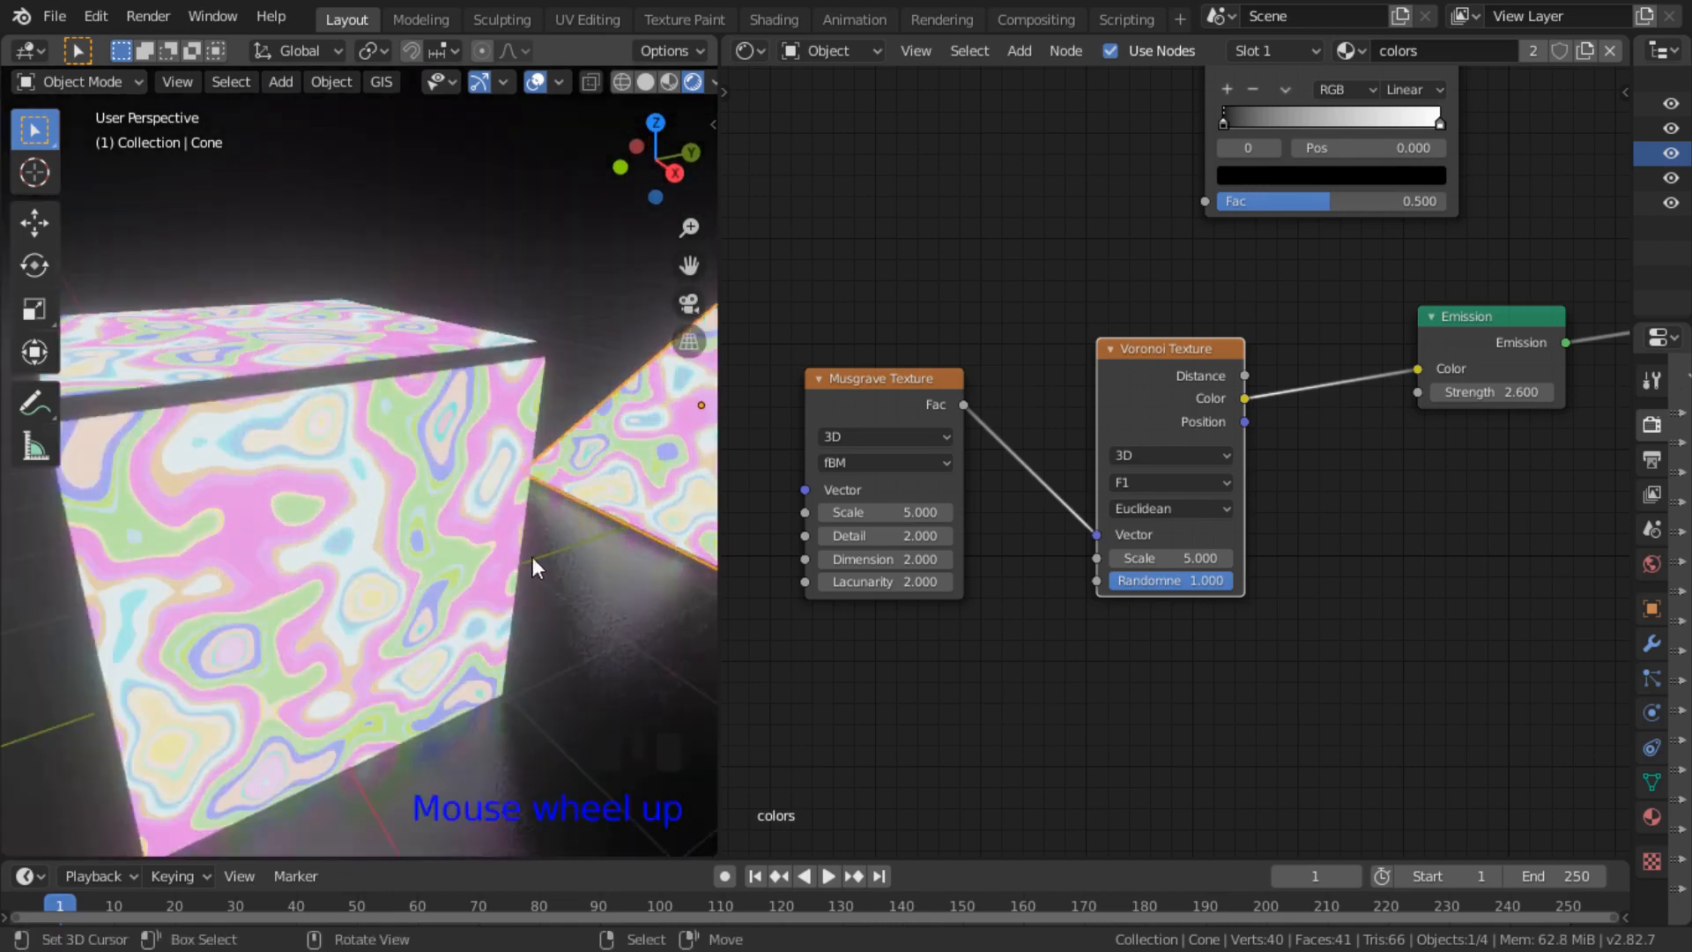
{"action": "scroll", "coordinate": [906, 605], "scroll_direction": "down", "scroll_amount": 2}
{"action": "scroll", "coordinate": [933, 621], "scroll_direction": "up", "scroll_amount": 2}
Step: Space the texture nodes out and insert the ColorRamp into the link between the Voronoi Texture and Emission
{"action": "middle_click_drag", "start_coordinate": [983, 620], "coordinate": [1134, 622]}
{"action": "scroll", "coordinate": [1132, 617], "scroll_direction": "down", "scroll_amount": 2}
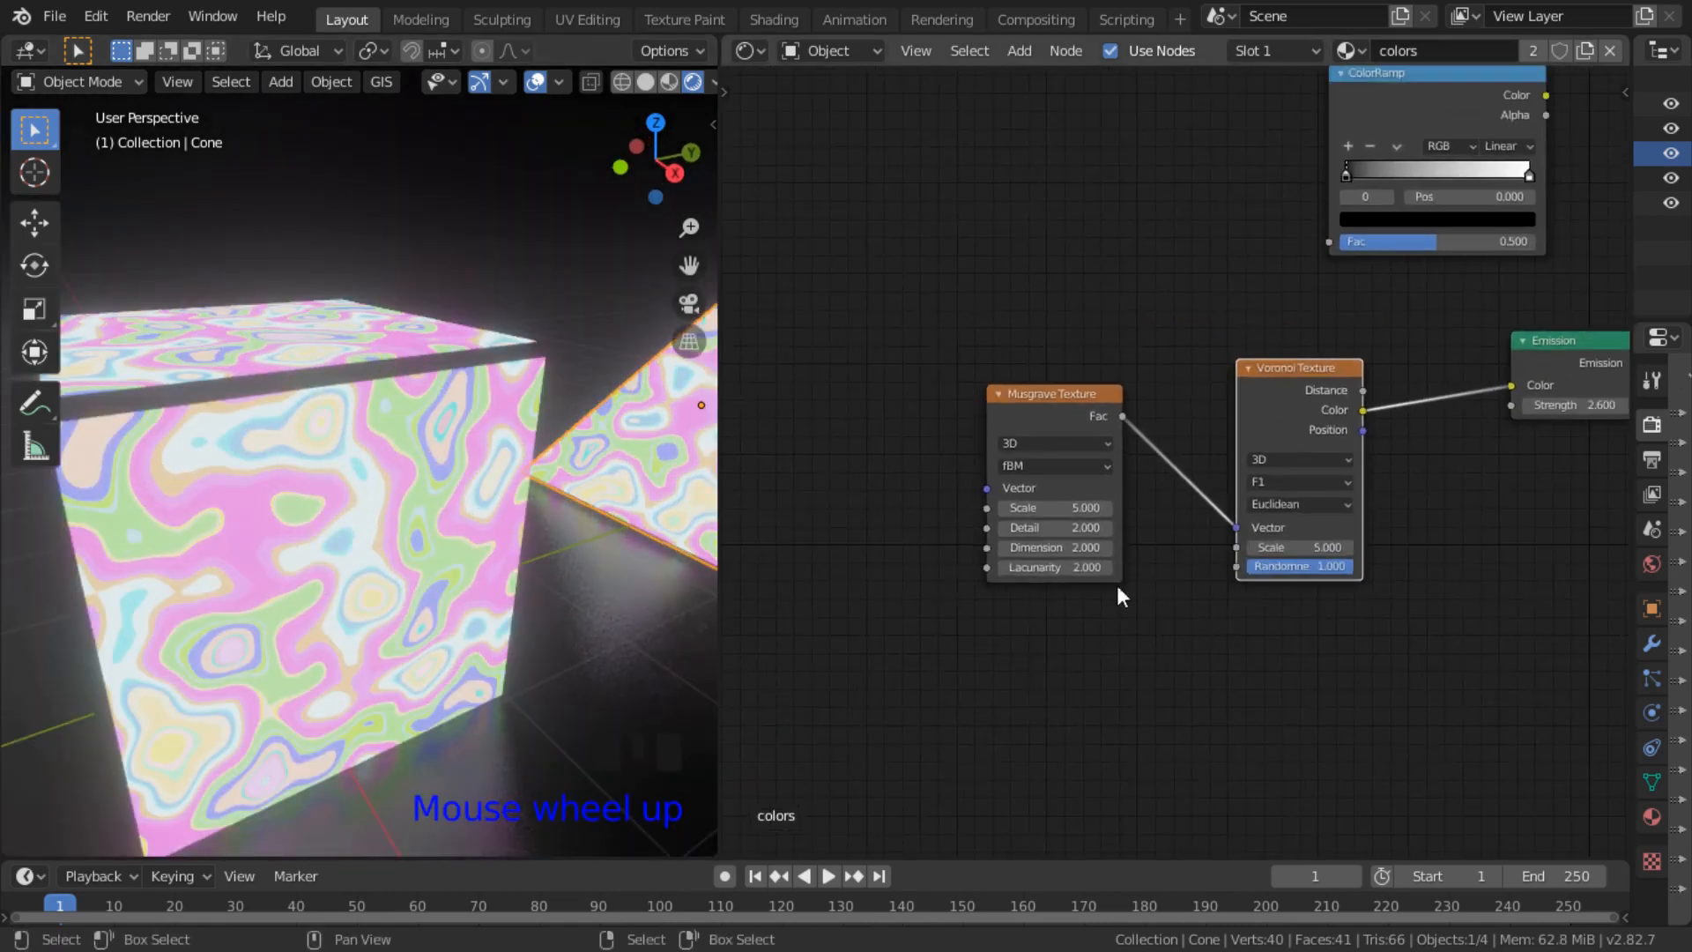
{"action": "left_click_drag", "start_coordinate": [1043, 423], "coordinate": [880, 445]}
{"action": "left_click_drag", "start_coordinate": [1354, 415], "coordinate": [1203, 445]}
{"action": "key", "text": "Home"}
{"action": "left_click_drag", "start_coordinate": [1248, 222], "coordinate": [1187, 452]}
Step: Set the Musgrave Texture's scale to 6.5 and its lacunarity to 1.49
{"action": "scroll", "coordinate": [1160, 566], "scroll_direction": "up", "scroll_amount": 2}
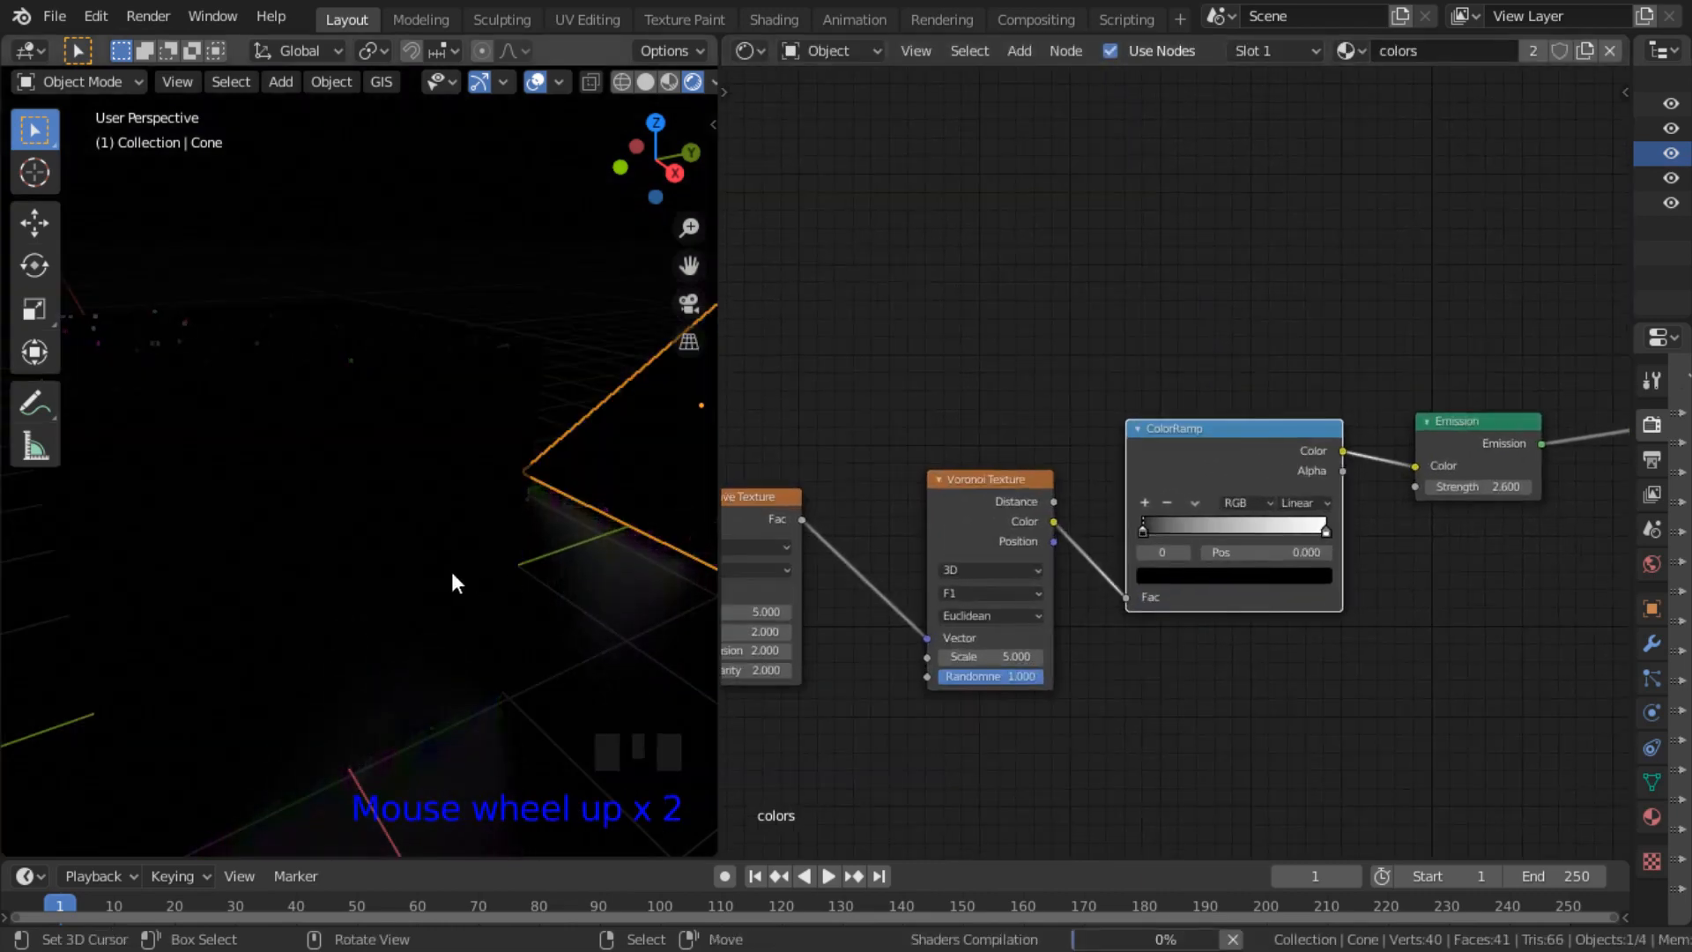
{"action": "scroll", "coordinate": [547, 580], "scroll_direction": "down", "scroll_amount": 2}
{"action": "middle_click_drag", "start_coordinate": [551, 578], "coordinate": [442, 566]}
{"action": "middle_click_drag", "start_coordinate": [560, 573], "coordinate": [518, 563], "text": "shift"}
{"action": "middle_click_drag", "start_coordinate": [1062, 651], "coordinate": [1315, 588]}
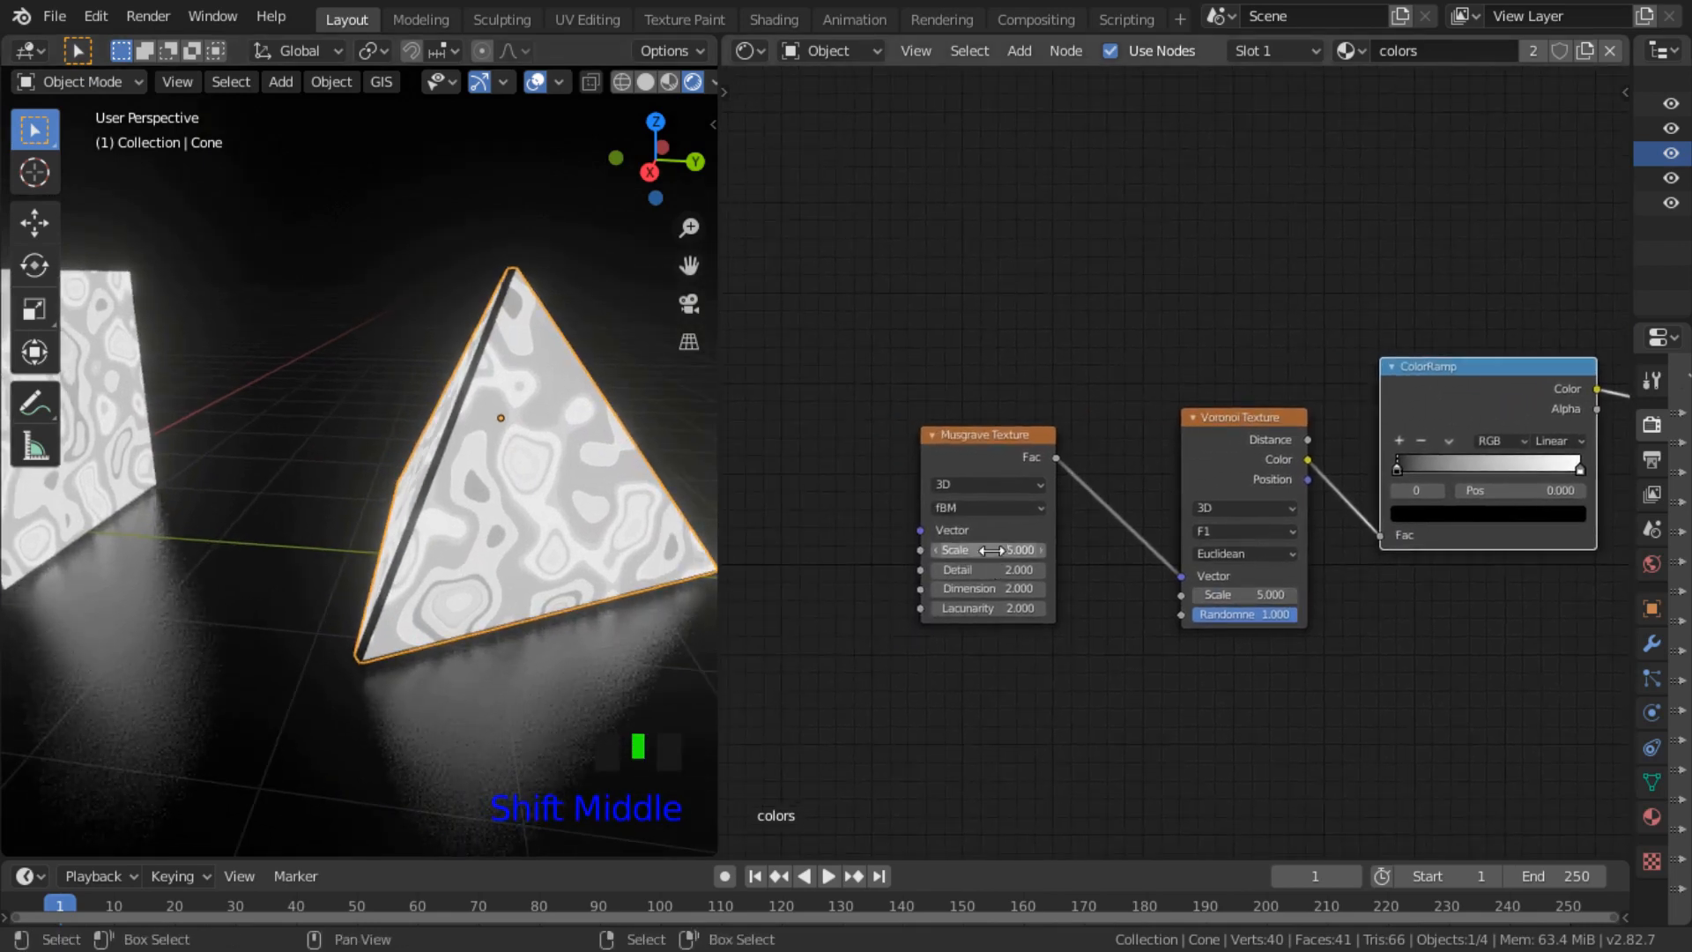
{"action": "left_click_drag", "start_coordinate": [992, 550], "coordinate": [1022, 549]}
{"action": "scroll", "coordinate": [1027, 657], "scroll_direction": "up", "scroll_amount": 2}
{"action": "mouse_move", "coordinate": [934, 647]}
{"action": "left_mouse_down"}
{"action": "mouse_move", "coordinate": [978, 647]}
{"action": "mouse_move", "coordinate": [919, 647]}
{"action": "left_mouse_up"}
Step: Set the Voronoi Texture's scale to 15.5
{"action": "scroll", "coordinate": [464, 580], "scroll_direction": "down", "scroll_amount": 3}
{"action": "middle_click_drag", "start_coordinate": [463, 580], "coordinate": [715, 571]}
{"action": "scroll", "coordinate": [1268, 682], "scroll_direction": "up", "scroll_amount": 3}
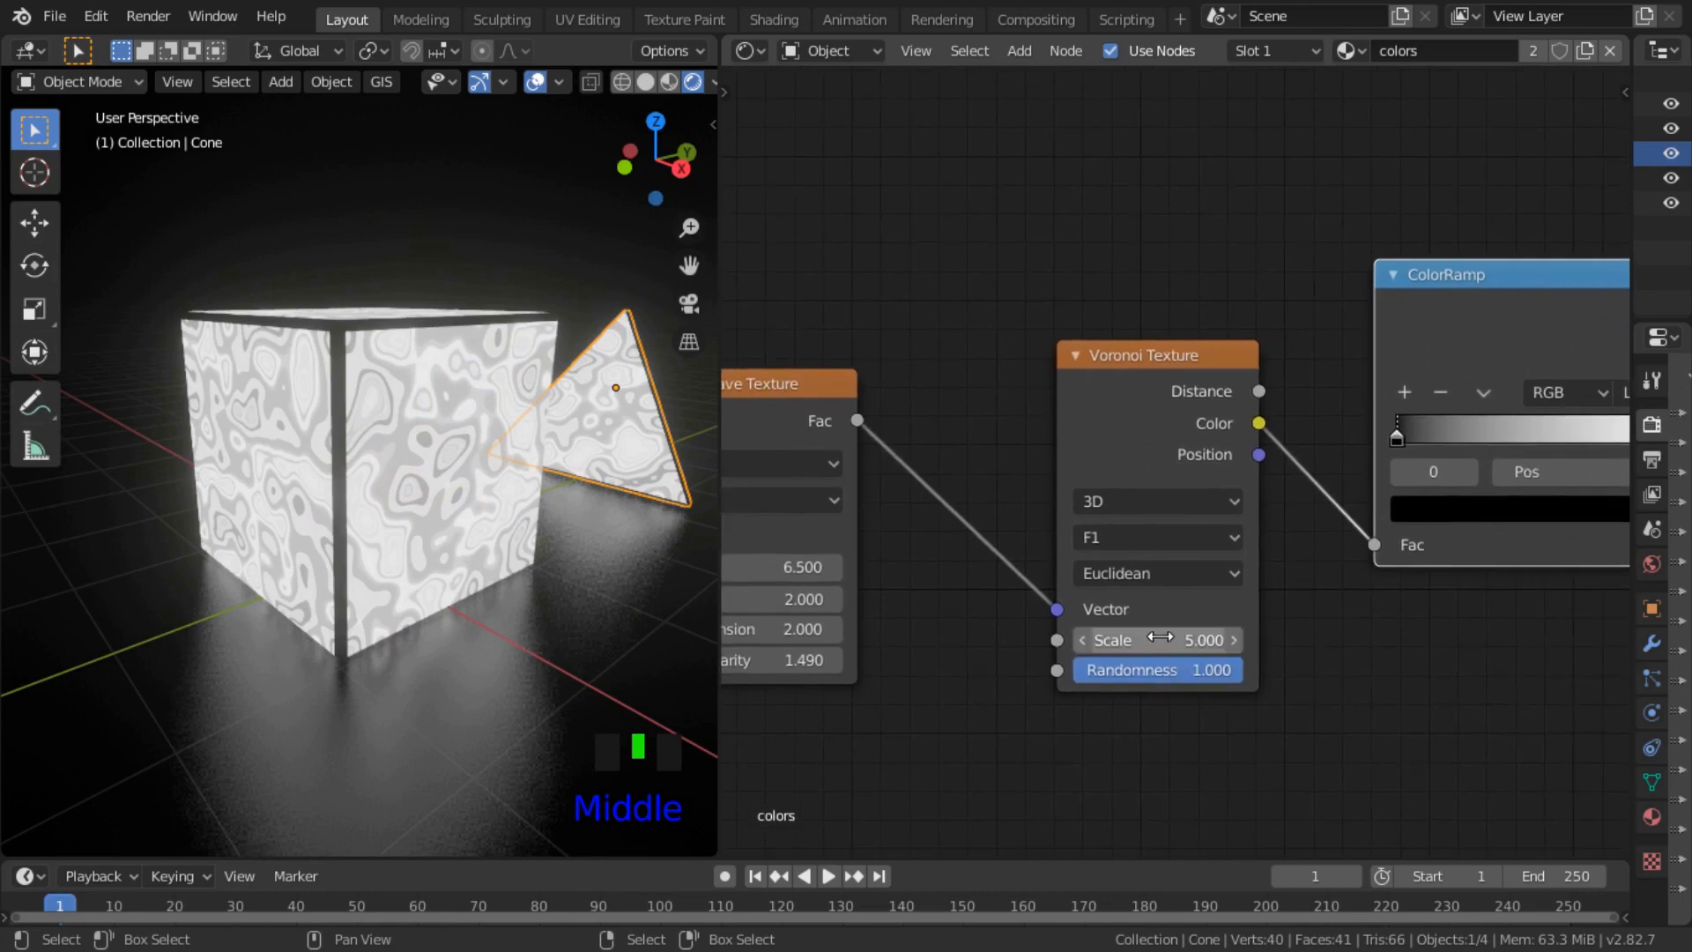
{"action": "left_click_drag", "start_coordinate": [1160, 636], "coordinate": [1362, 687]}
{"action": "middle_click_drag", "start_coordinate": [1363, 687], "coordinate": [1095, 681]}
{"action": "left_click_drag", "start_coordinate": [911, 624], "coordinate": [1039, 624]}
{"action": "key", "text": "KP_Decimal"}
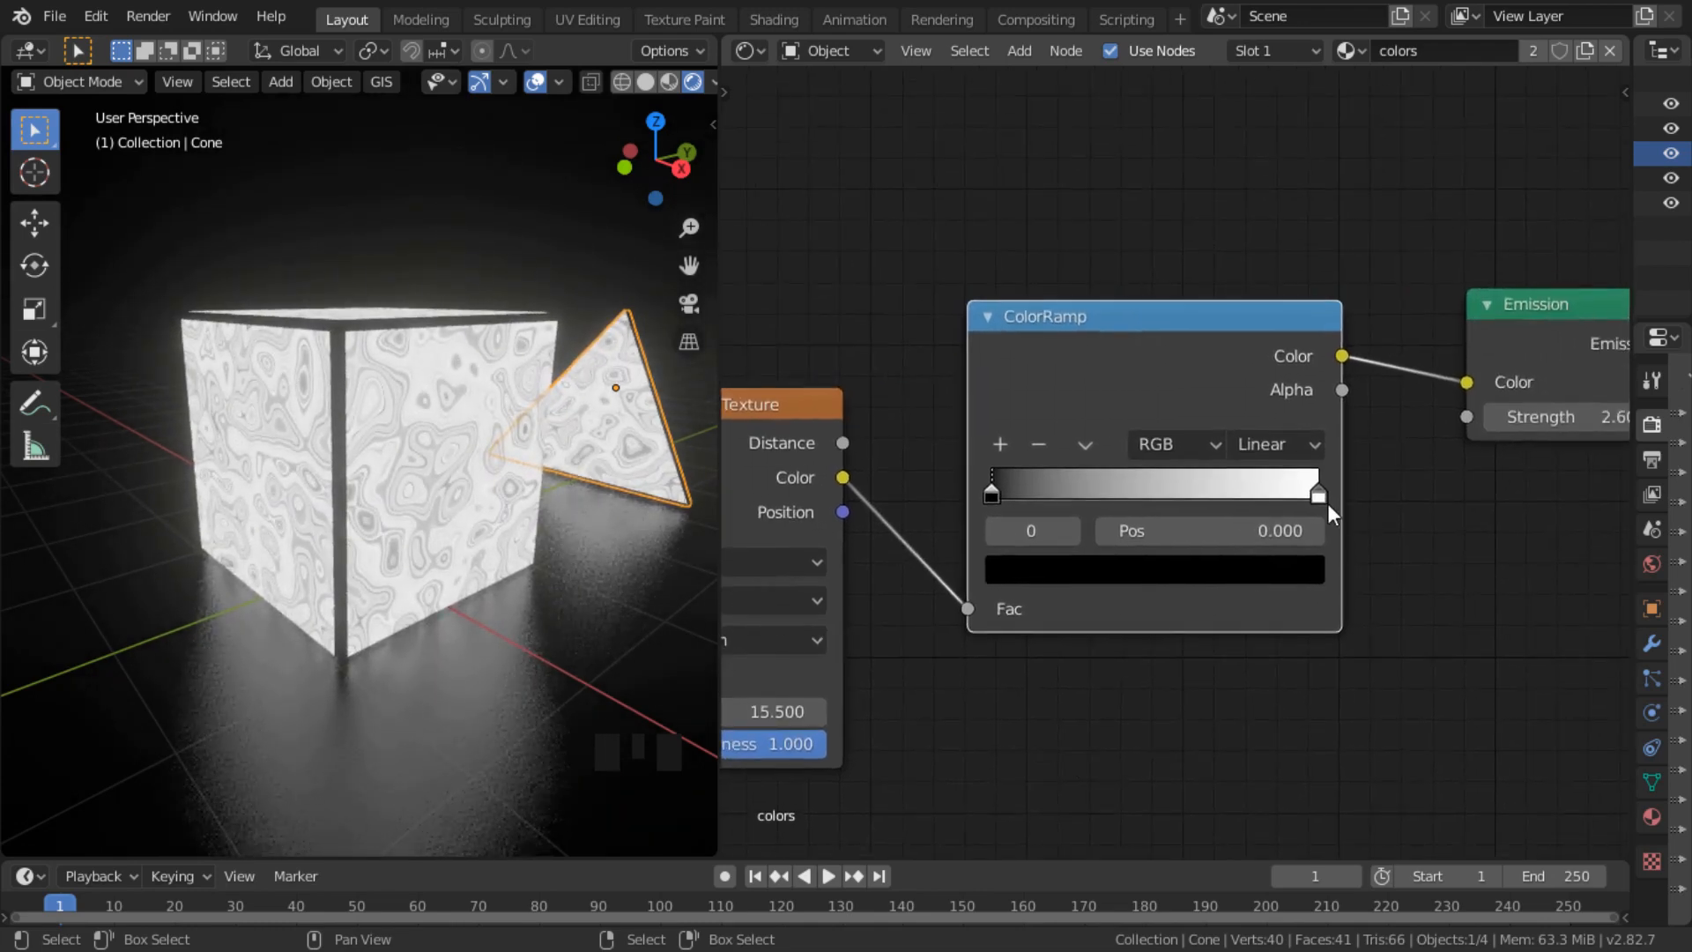
Step: Shift the ColorRamp node slightly and change its white end stop at position 1.0 to coral red
{"action": "key", "text": "g"}
{"action": "left_click", "coordinate": [1299, 495]}
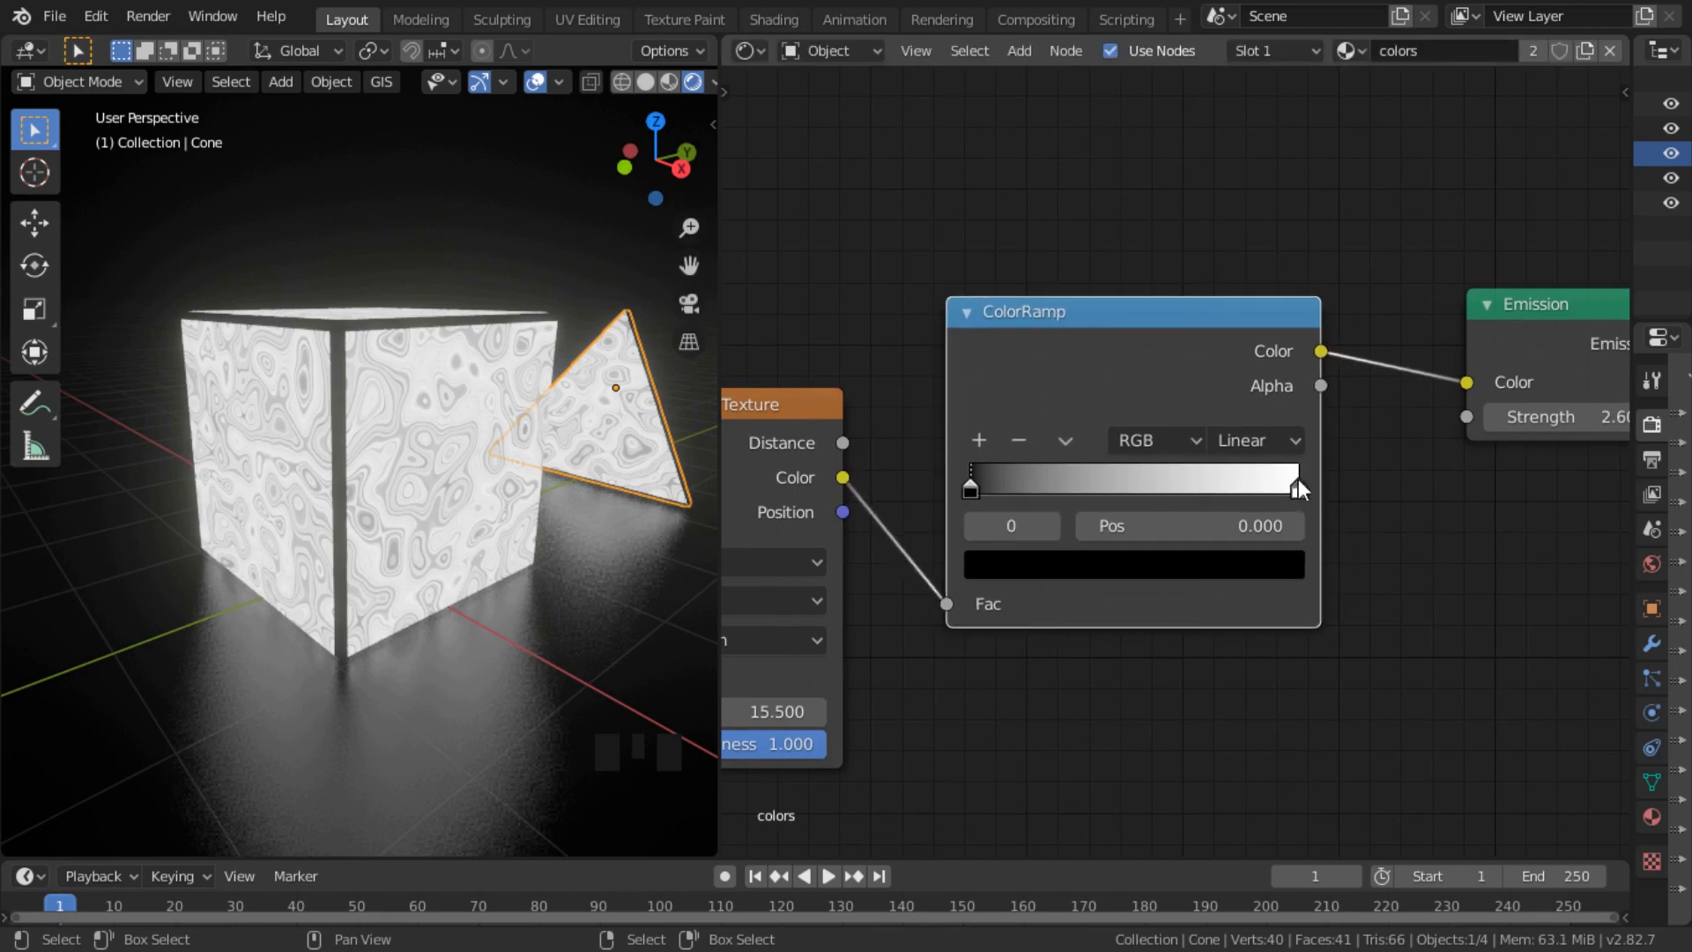
{"action": "mouse_move", "coordinate": [1295, 489]}
{"action": "left_mouse_down"}
{"action": "mouse_move", "coordinate": [1211, 490]}
{"action": "mouse_move", "coordinate": [1321, 480]}
{"action": "left_mouse_up"}
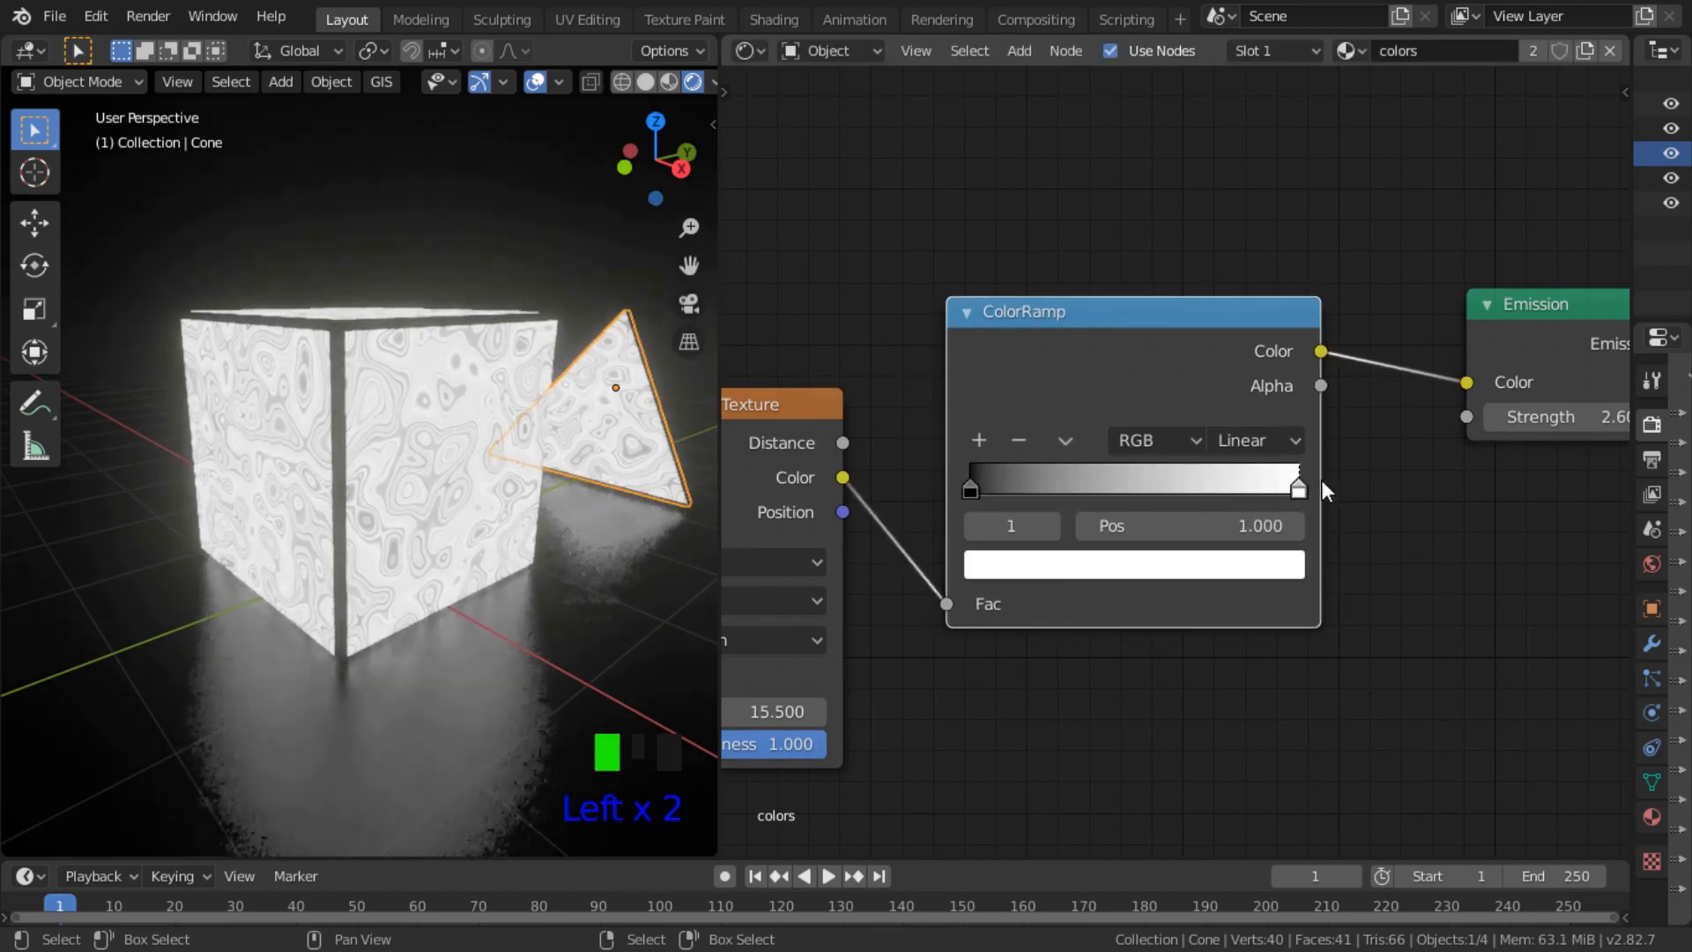
{"action": "left_click", "coordinate": [1169, 571]}
{"action": "left_click_drag", "start_coordinate": [1098, 232], "coordinate": [1096, 309]}
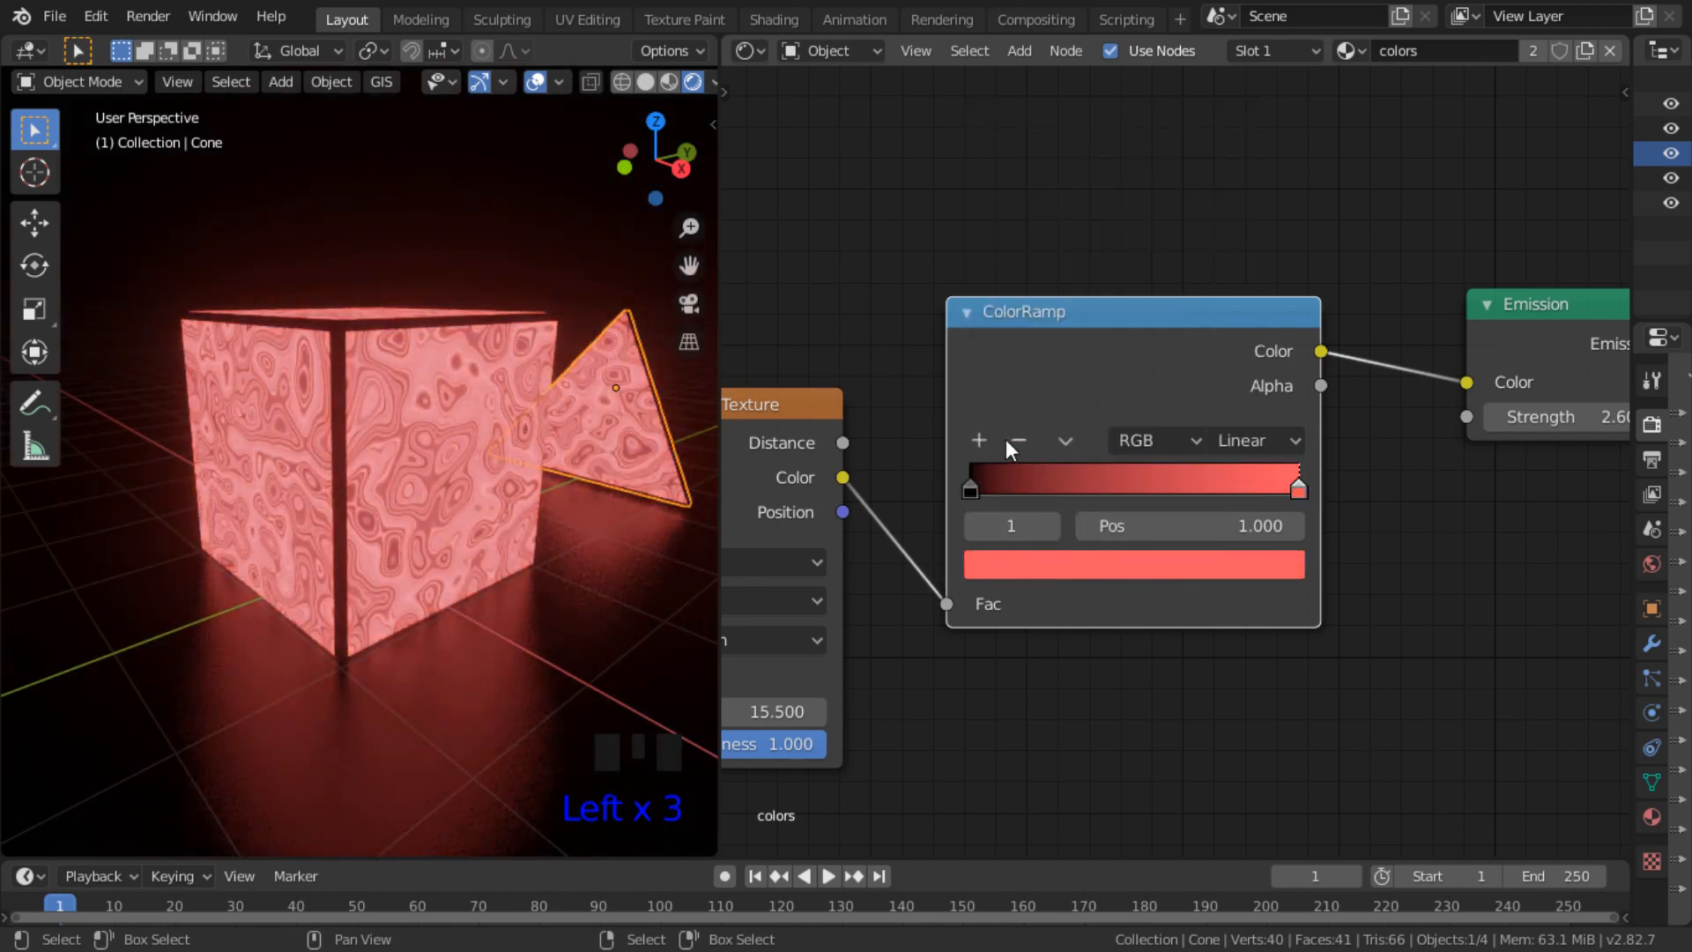
Step: Add a middle stop to the ColorRamp at position 0.468 and color it deep blue
{"action": "left_click", "coordinate": [999, 439]}
{"action": "left_click", "coordinate": [1130, 491]}
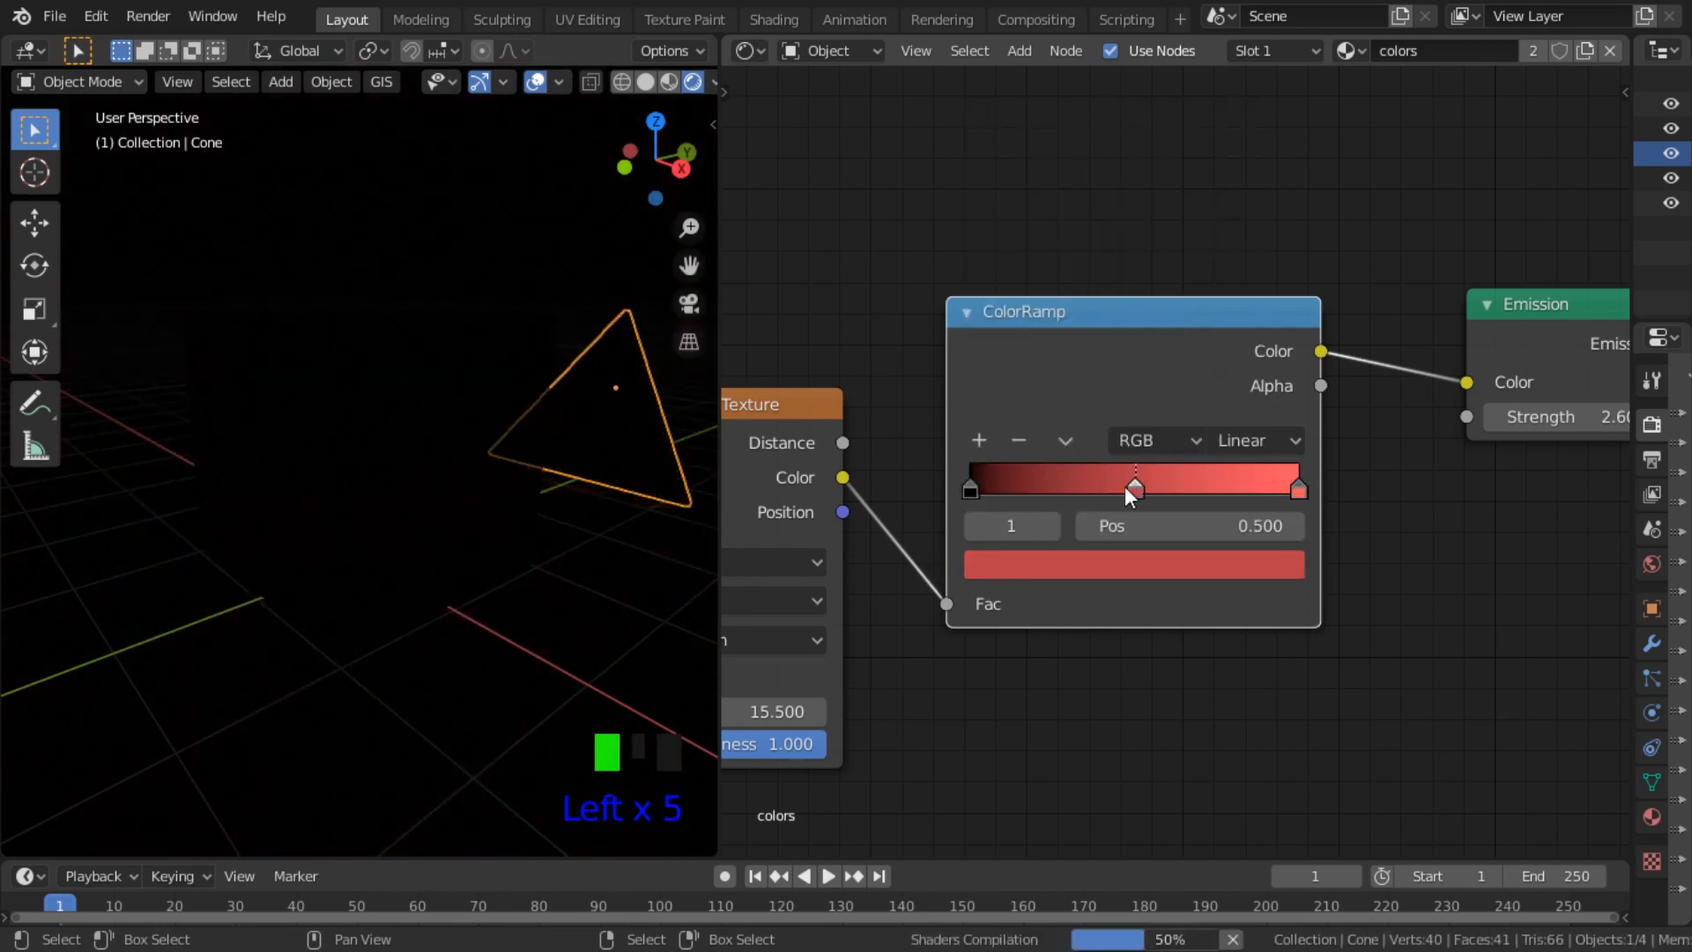
{"action": "left_click_drag", "start_coordinate": [1127, 488], "coordinate": [1132, 491]}
{"action": "left_click", "coordinate": [1129, 569]}
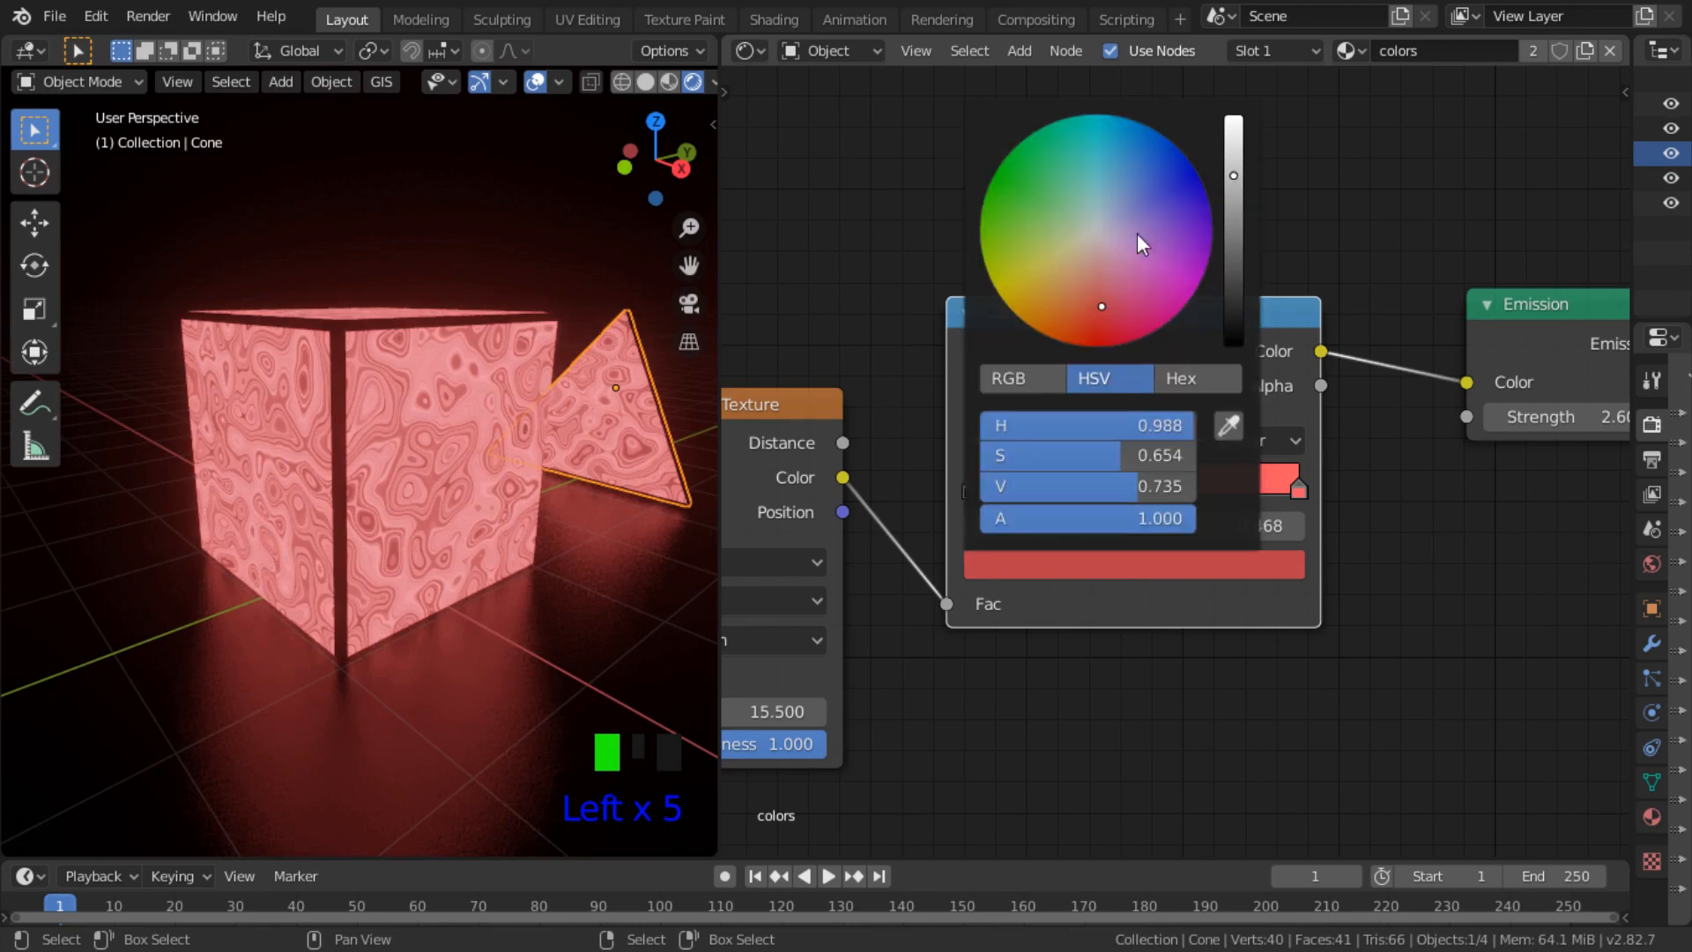
{"action": "left_click", "coordinate": [1194, 176]}
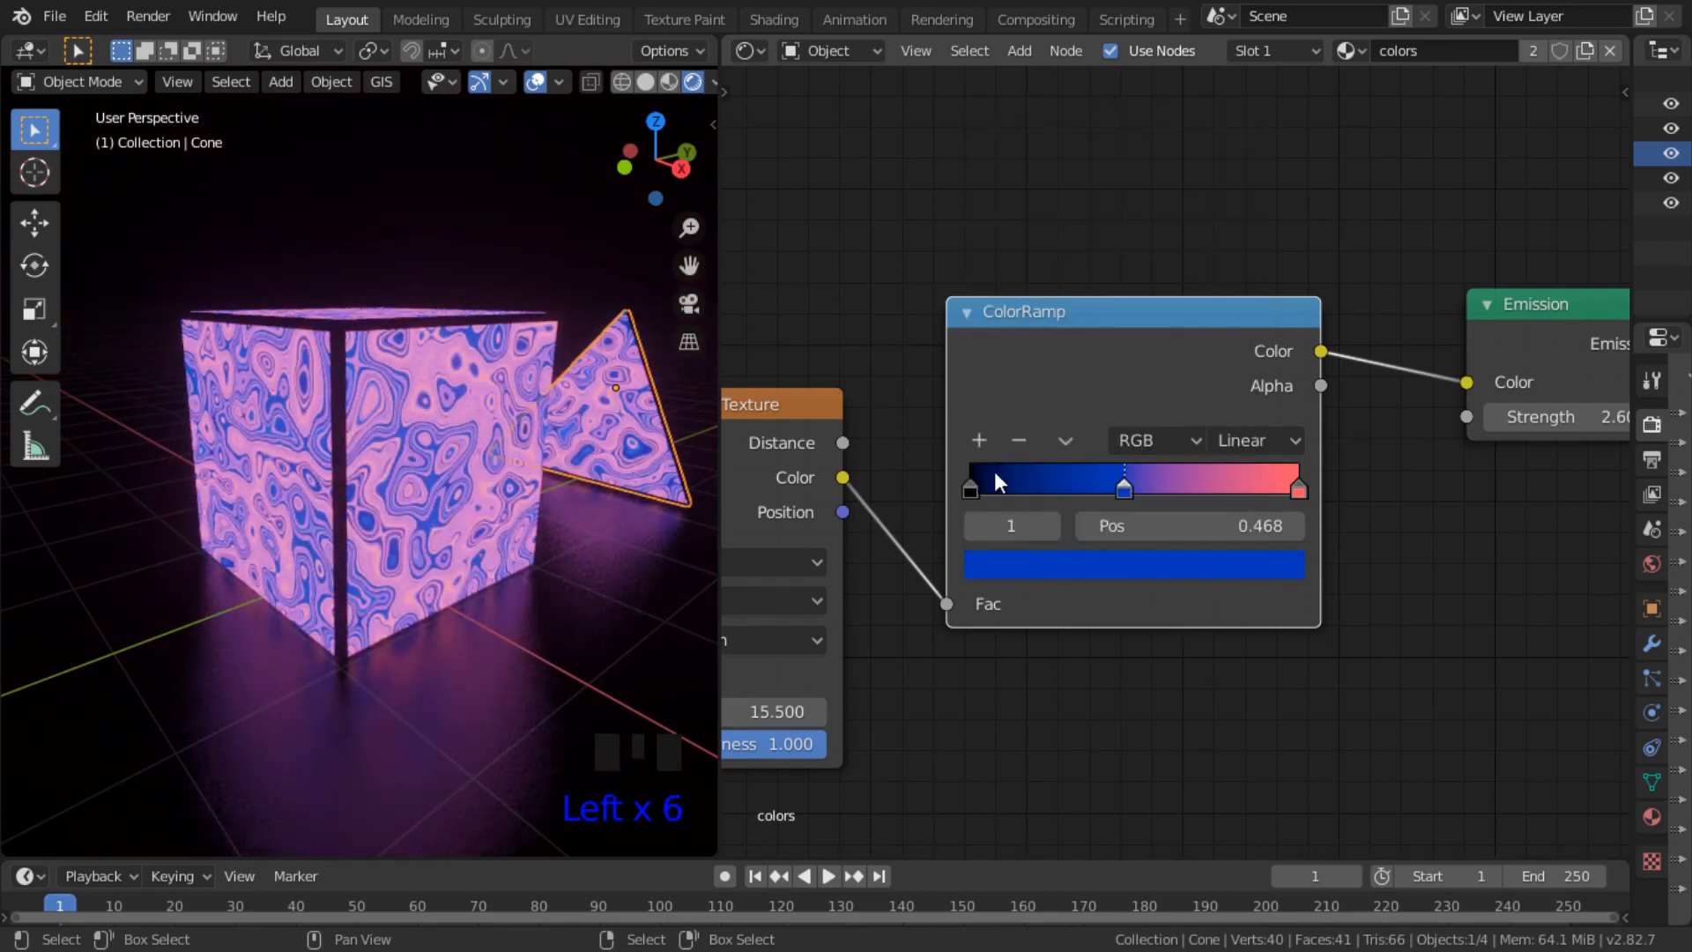
Step: Change the ColorRamp's first stop at position 0.000 to bright green with hue 0.336, full saturation and full value
{"action": "left_click", "coordinate": [974, 486]}
{"action": "left_click", "coordinate": [1017, 569]}
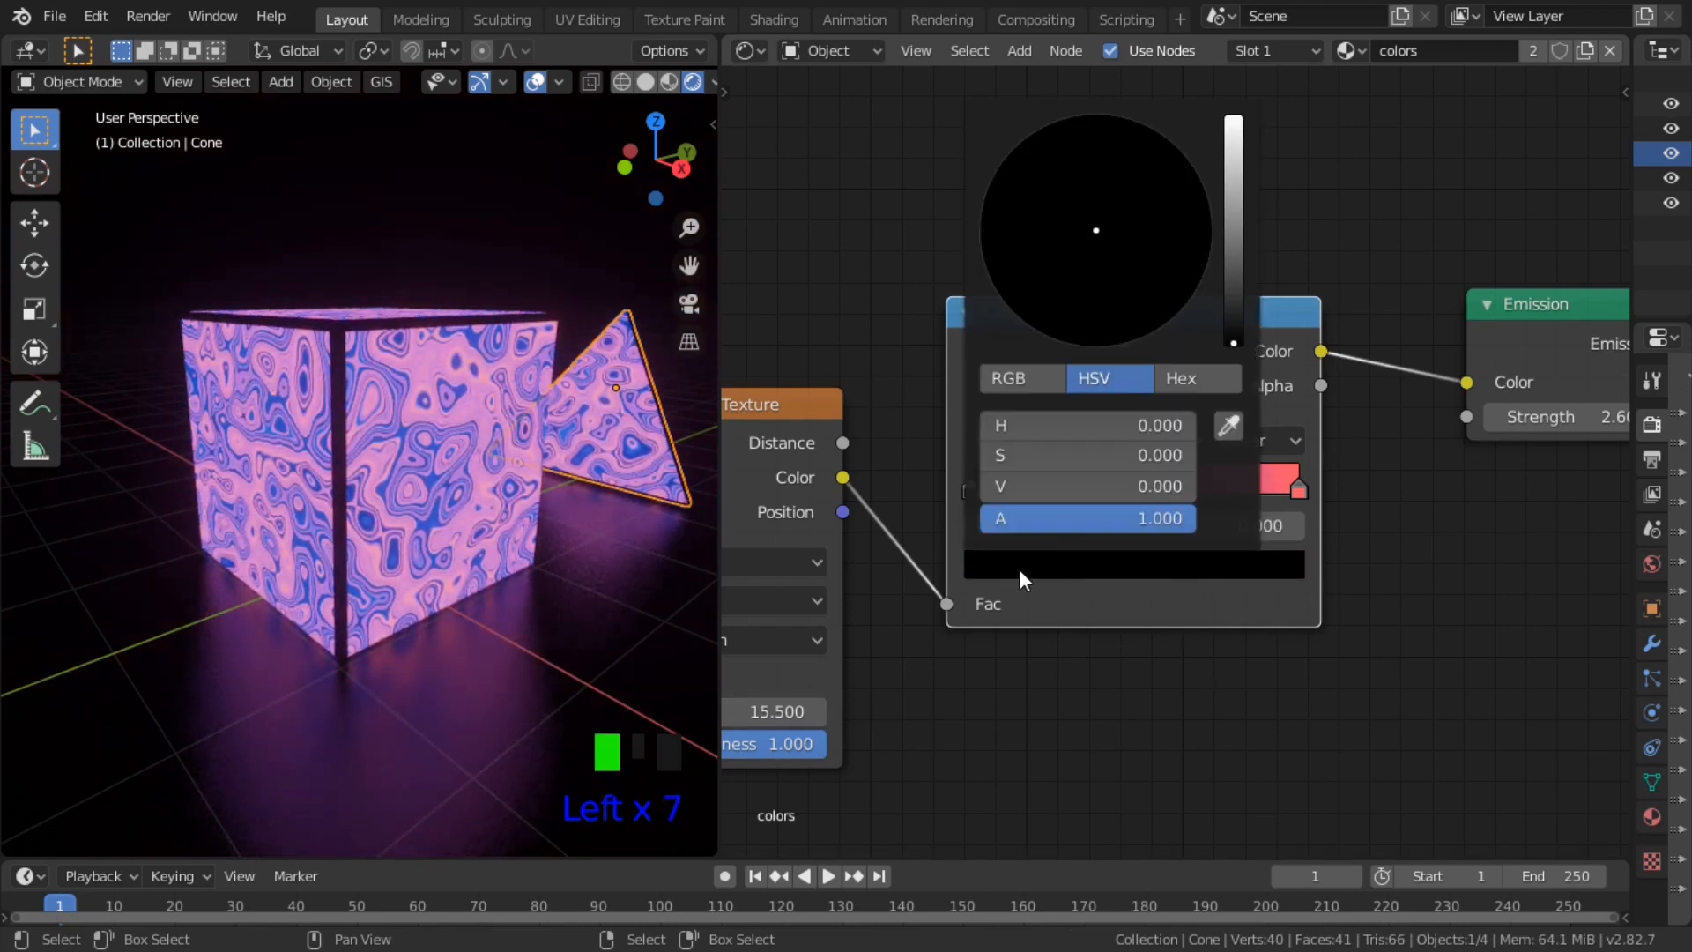
{"action": "left_click_drag", "start_coordinate": [1233, 280], "coordinate": [1233, 116]}
{"action": "left_click_drag", "start_coordinate": [1062, 263], "coordinate": [1015, 315]}
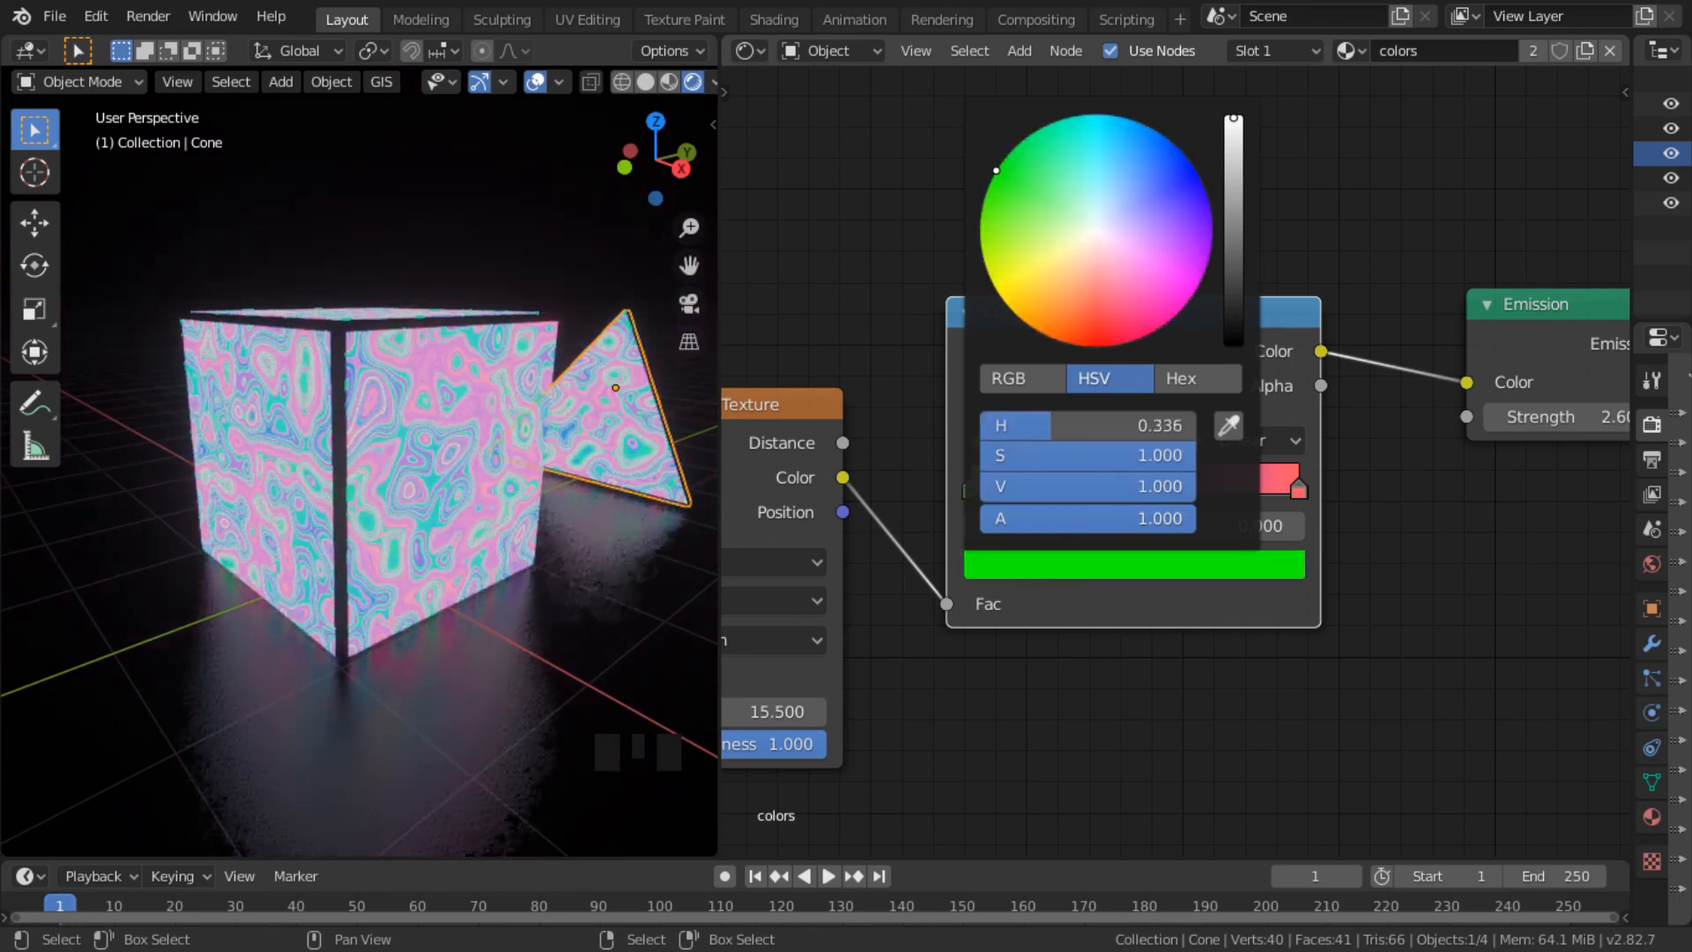
Step: Raise the Emission node's strength to 4.2 in the colors material
{"action": "middle_click_drag", "start_coordinate": [314, 568], "coordinate": [444, 638]}
{"action": "scroll", "coordinate": [409, 649], "scroll_direction": "up", "scroll_amount": 2}
{"action": "scroll", "coordinate": [393, 609], "scroll_direction": "up", "scroll_amount": 2}
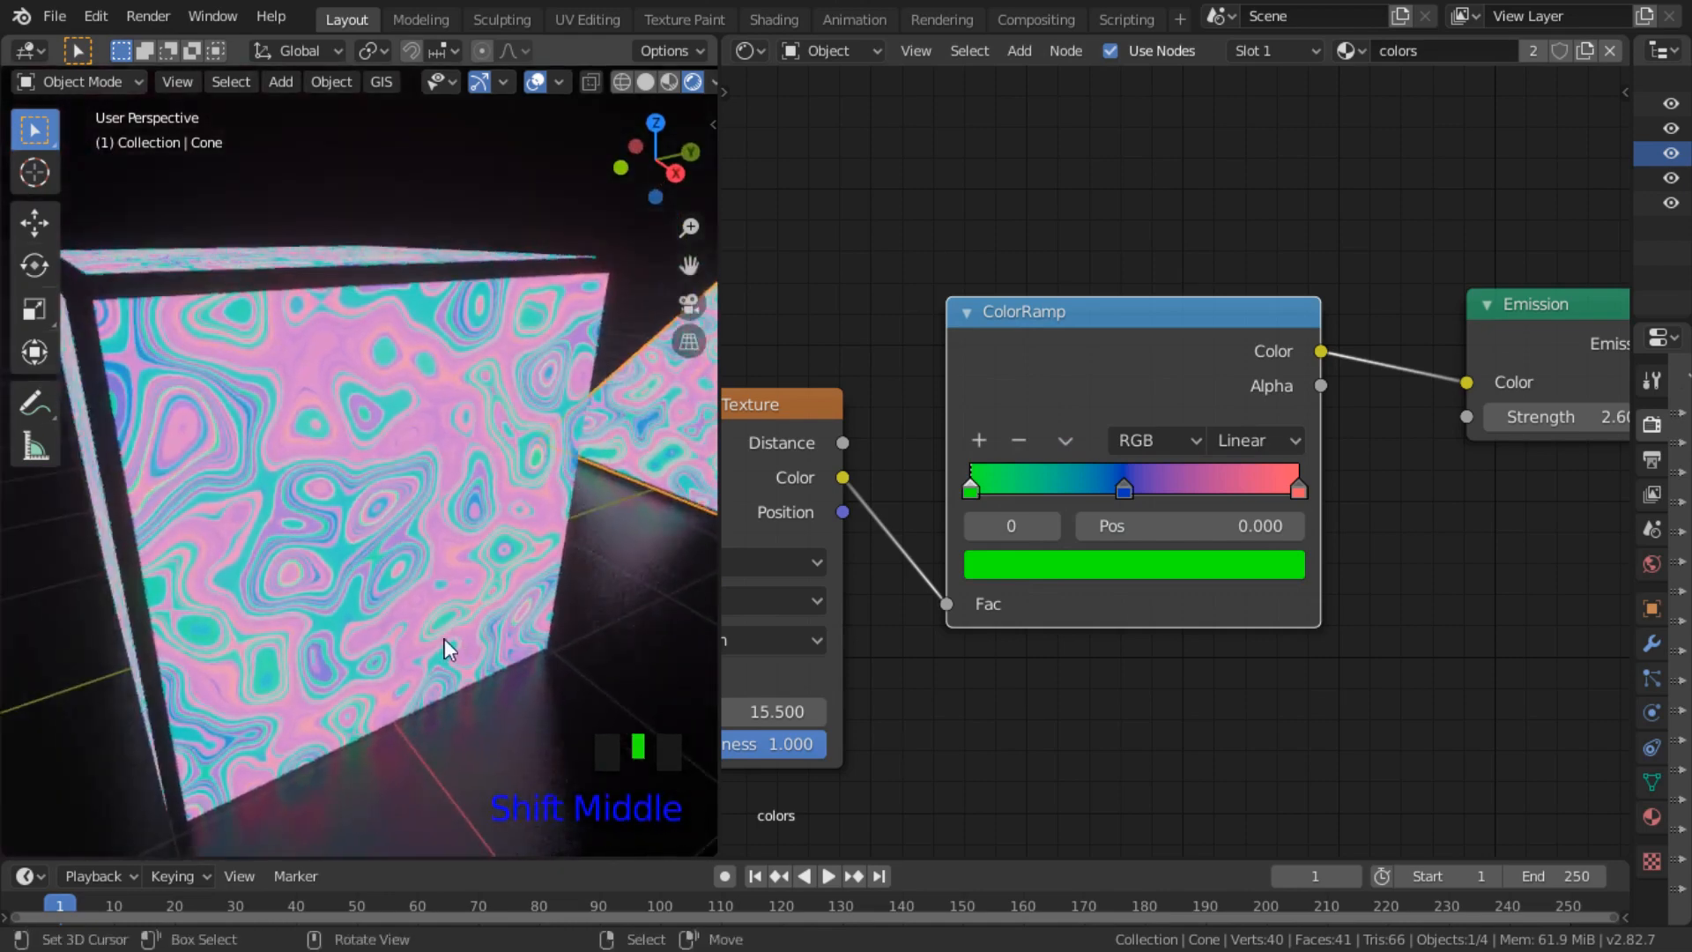
{"action": "scroll", "coordinate": [1555, 608], "scroll_direction": "down", "scroll_amount": 2}
{"action": "middle_click_drag", "start_coordinate": [1555, 608], "coordinate": [1308, 670], "text": "shift"}
{"action": "left_click_drag", "start_coordinate": [1203, 491], "coordinate": [1256, 491]}
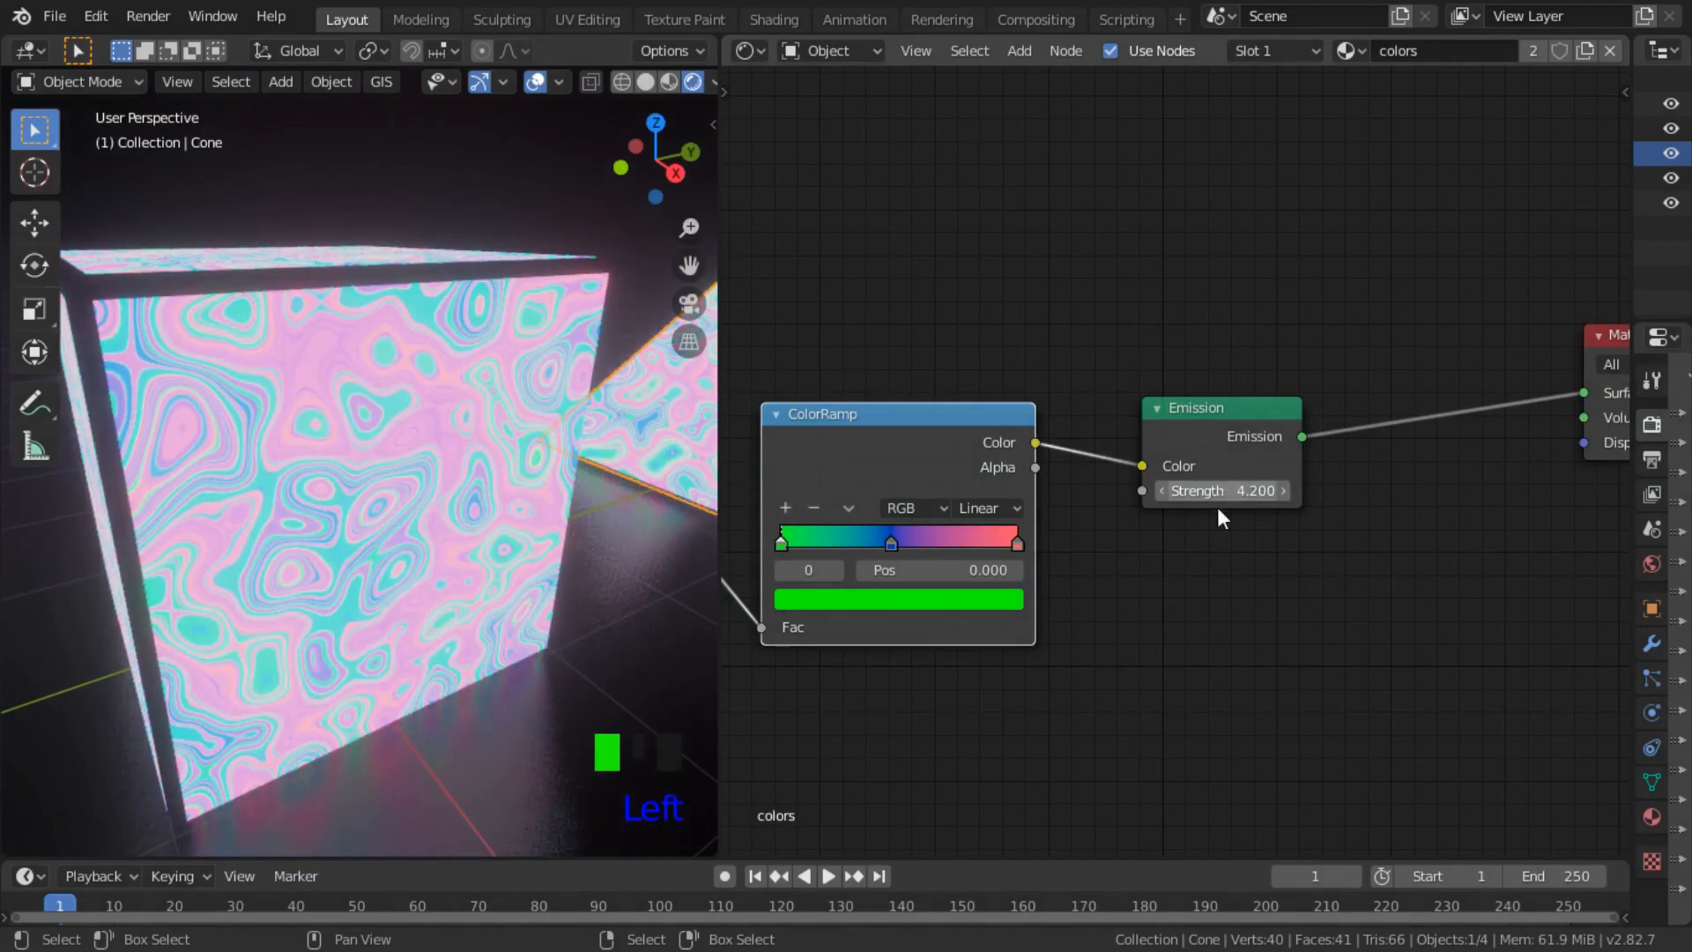
Step: Switch the viewport to solid shading, widen it and select the floor plane
{"action": "scroll", "coordinate": [1218, 508], "scroll_direction": "down", "scroll_amount": 2}
{"action": "scroll", "coordinate": [1061, 678], "scroll_direction": "down", "scroll_amount": 2}
{"action": "scroll", "coordinate": [408, 666], "scroll_direction": "down", "scroll_amount": 13}
{"action": "middle_click_drag", "start_coordinate": [378, 646], "coordinate": [314, 626]}
{"action": "scroll", "coordinate": [398, 637], "scroll_direction": "up", "scroll_amount": 8}
{"action": "scroll", "coordinate": [490, 627], "scroll_direction": "down", "scroll_amount": 3}
{"action": "middle_click_drag", "start_coordinate": [490, 628], "coordinate": [442, 616]}
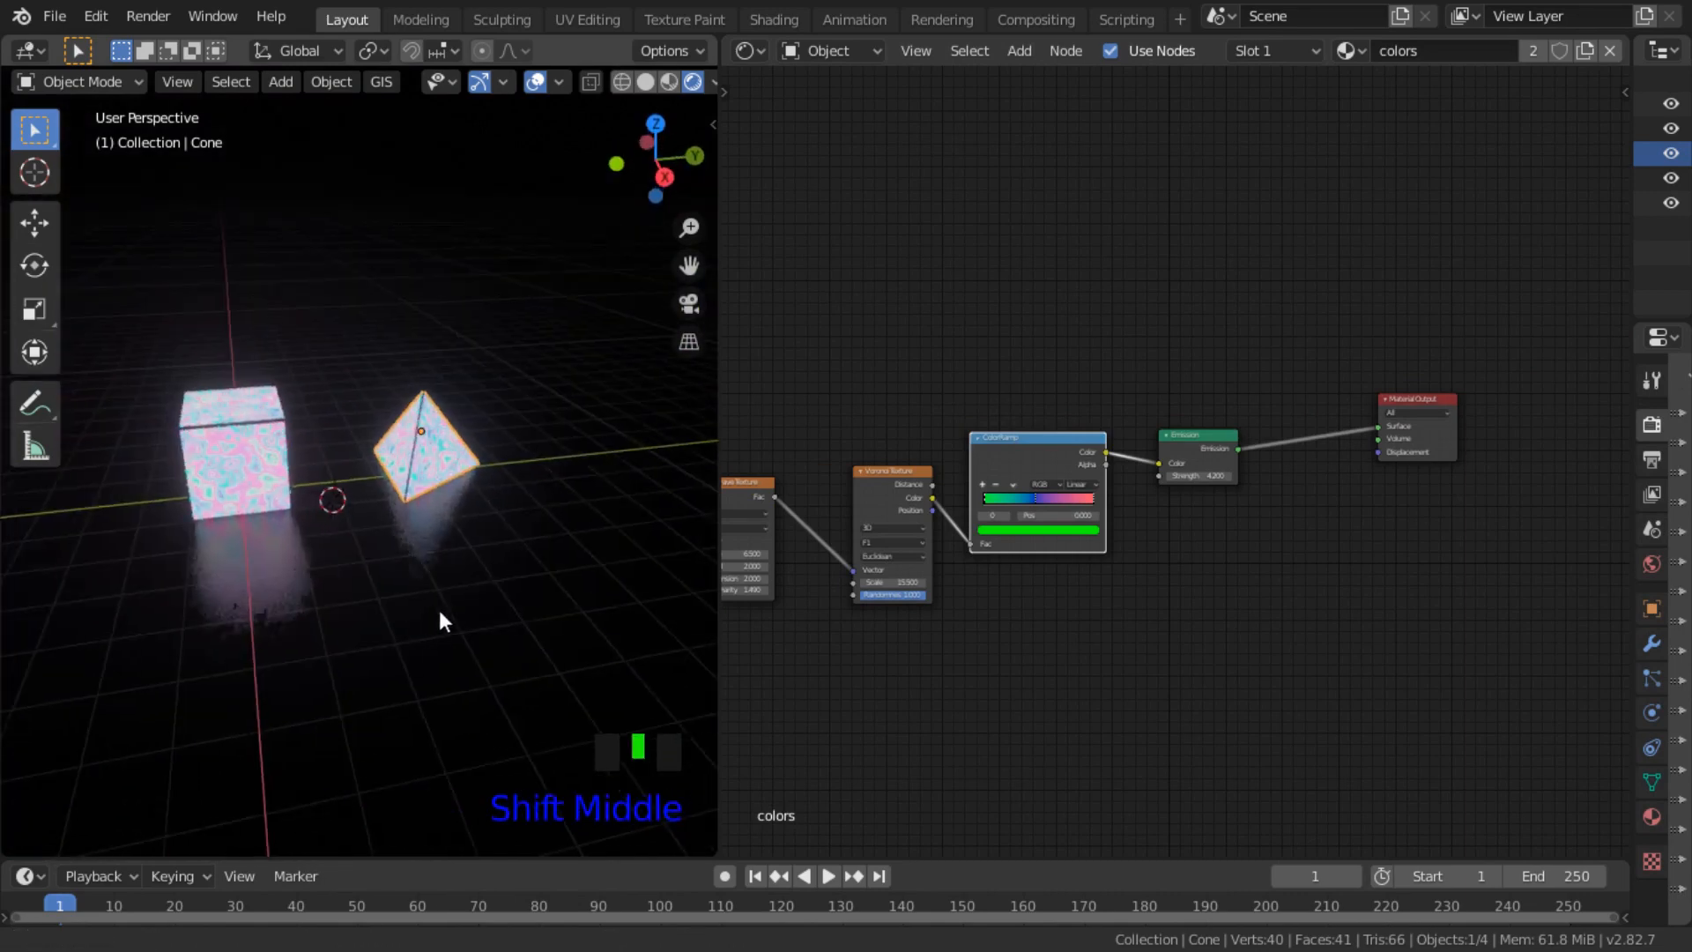
{"action": "left_click", "coordinate": [646, 82]}
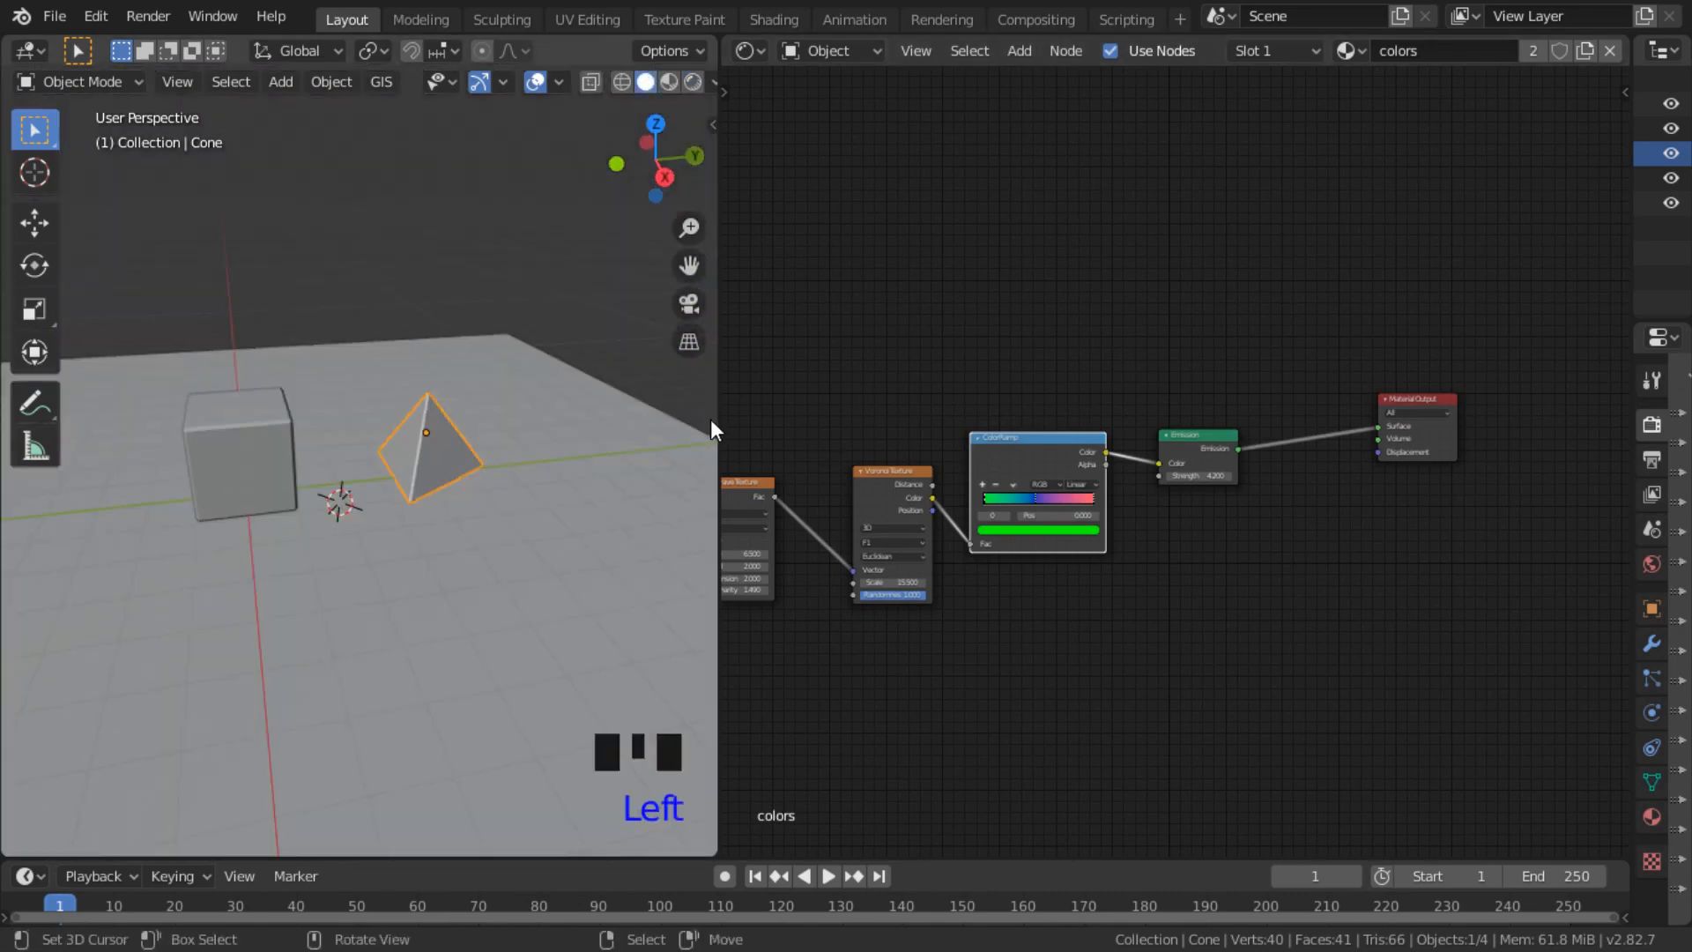
{"action": "left_click_drag", "start_coordinate": [718, 420], "coordinate": [1020, 407]}
{"action": "middle_click_drag", "start_coordinate": [619, 527], "coordinate": [965, 110]}
{"action": "right_click", "coordinate": [714, 511]}
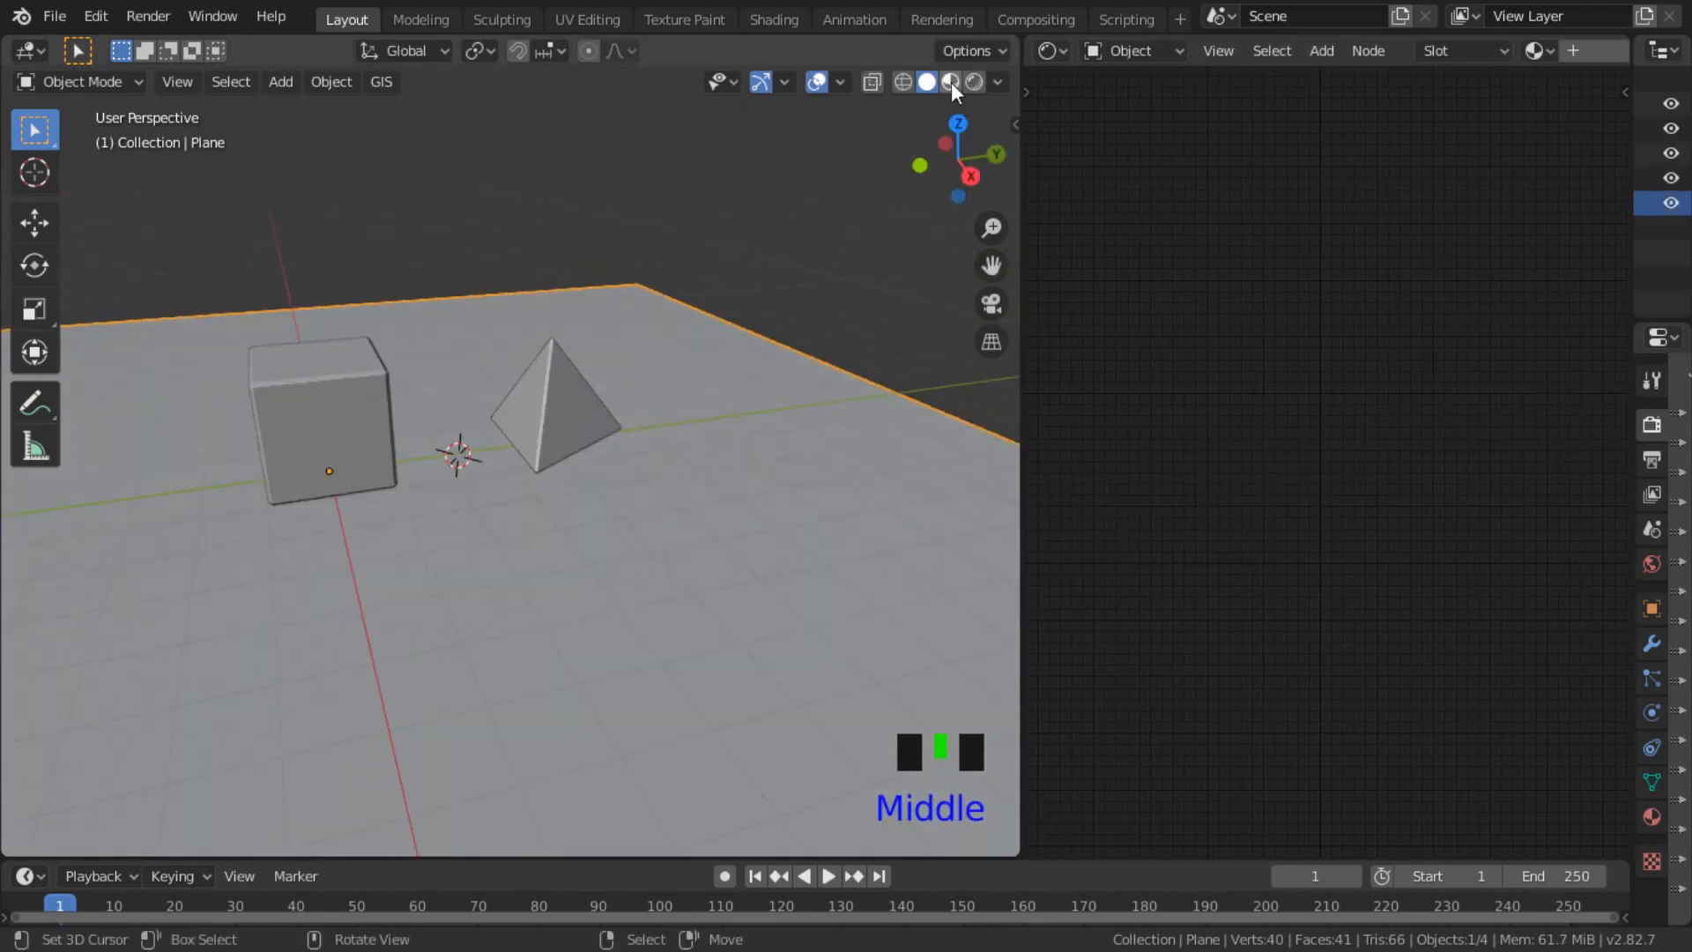
Step: Switch the viewport to material preview and create a new material for the floor plane
{"action": "left_click", "coordinate": [950, 82]}
{"action": "scroll", "coordinate": [714, 522], "scroll_direction": "down", "scroll_amount": 2}
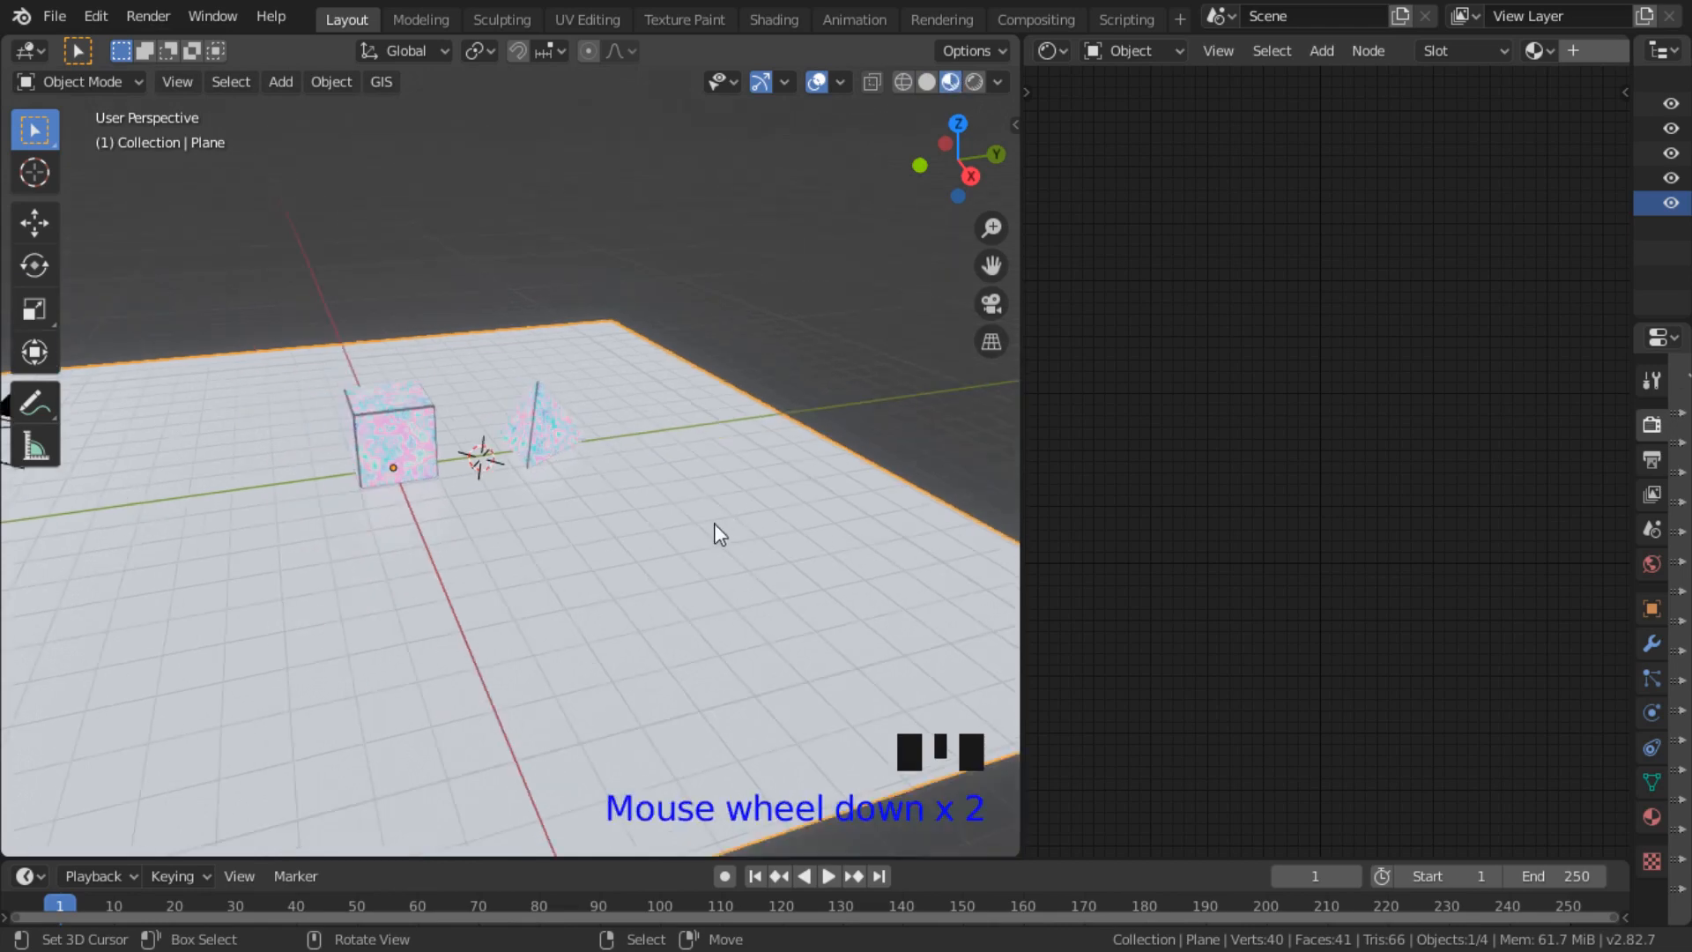
{"action": "middle_click_drag", "start_coordinate": [713, 522], "coordinate": [954, 589], "text": "shift"}
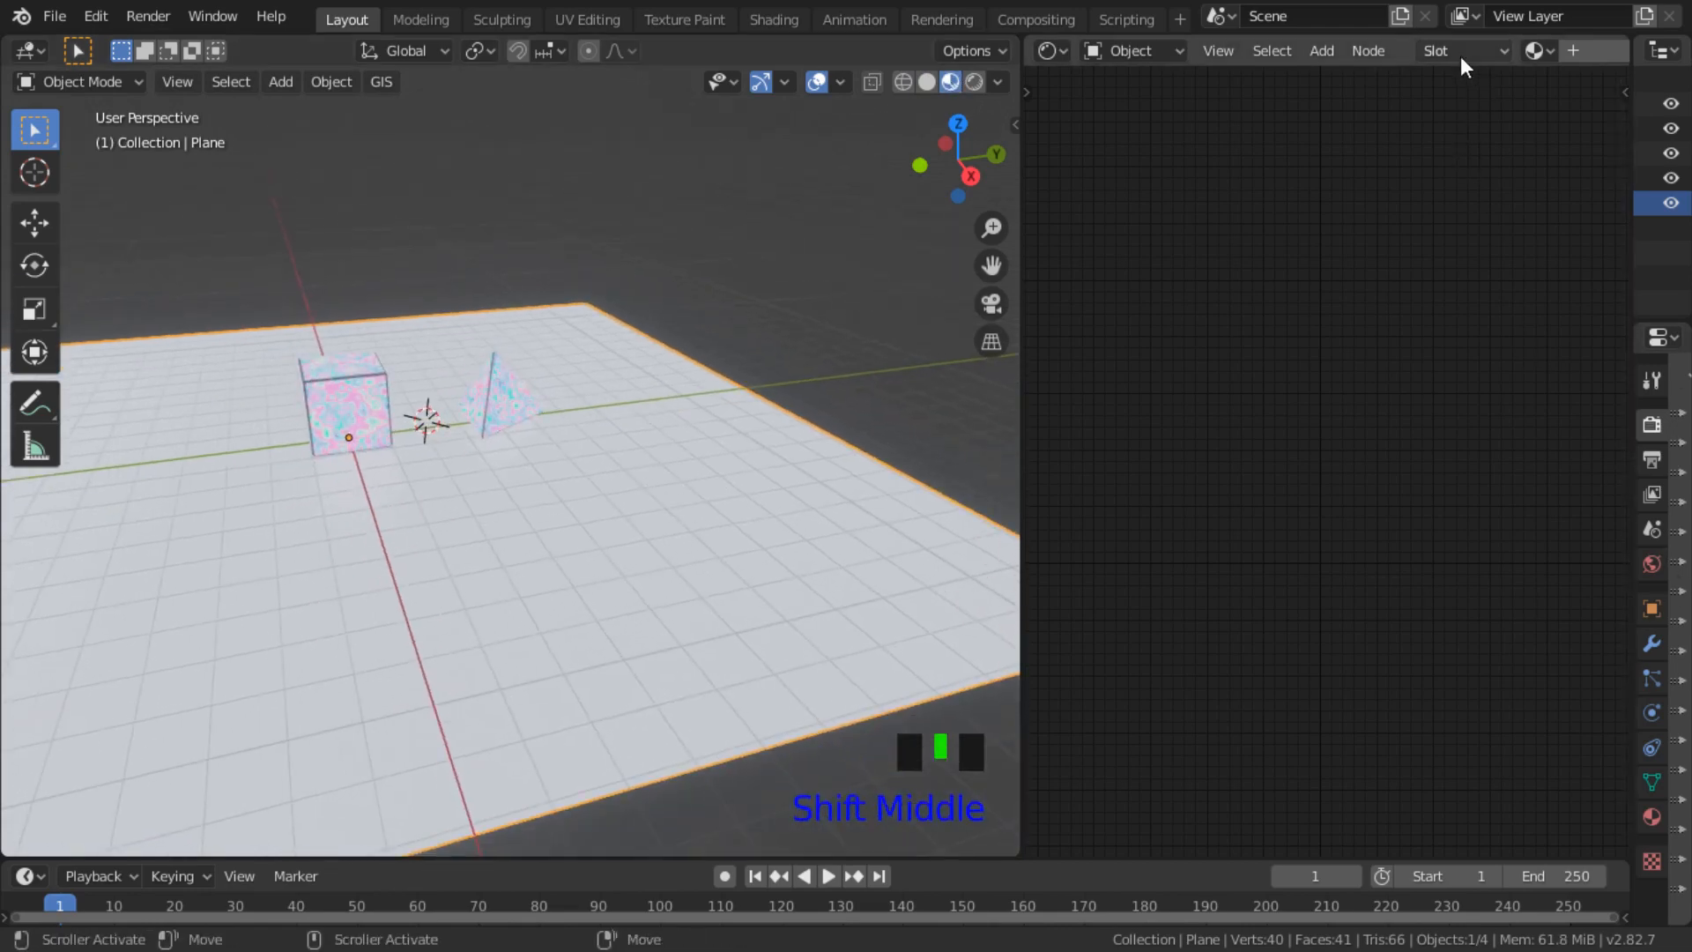
{"action": "middle_click_drag", "start_coordinate": [1461, 59], "coordinate": [1136, 72], "text": "shift"}
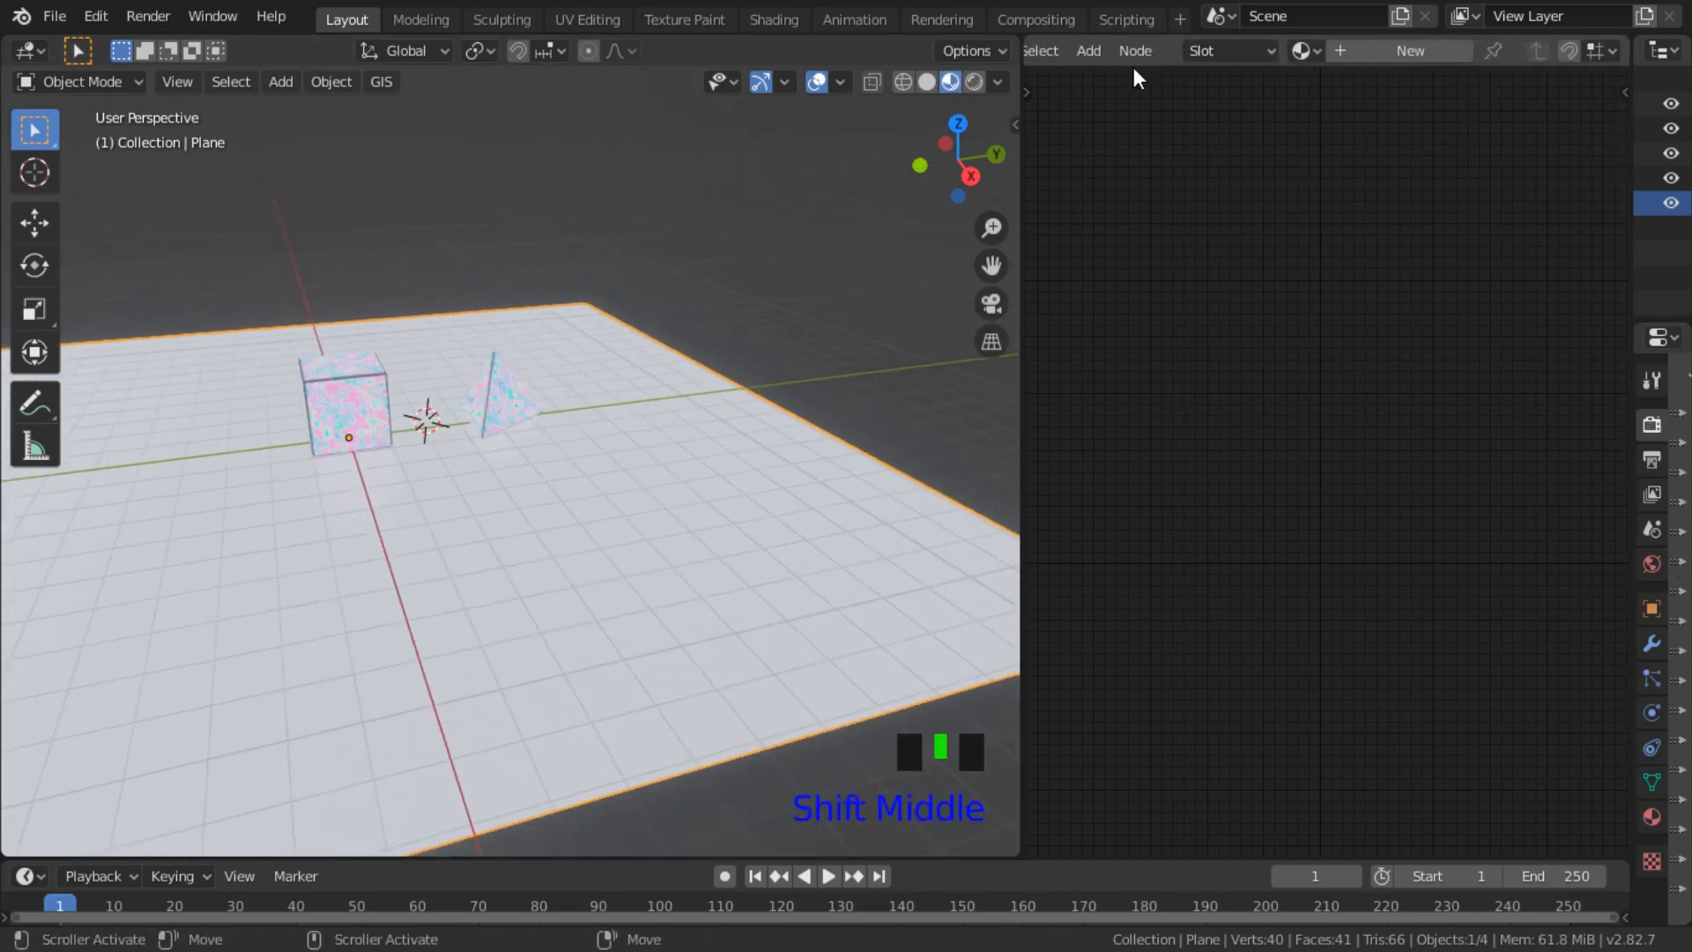
{"action": "left_click", "coordinate": [1390, 49]}
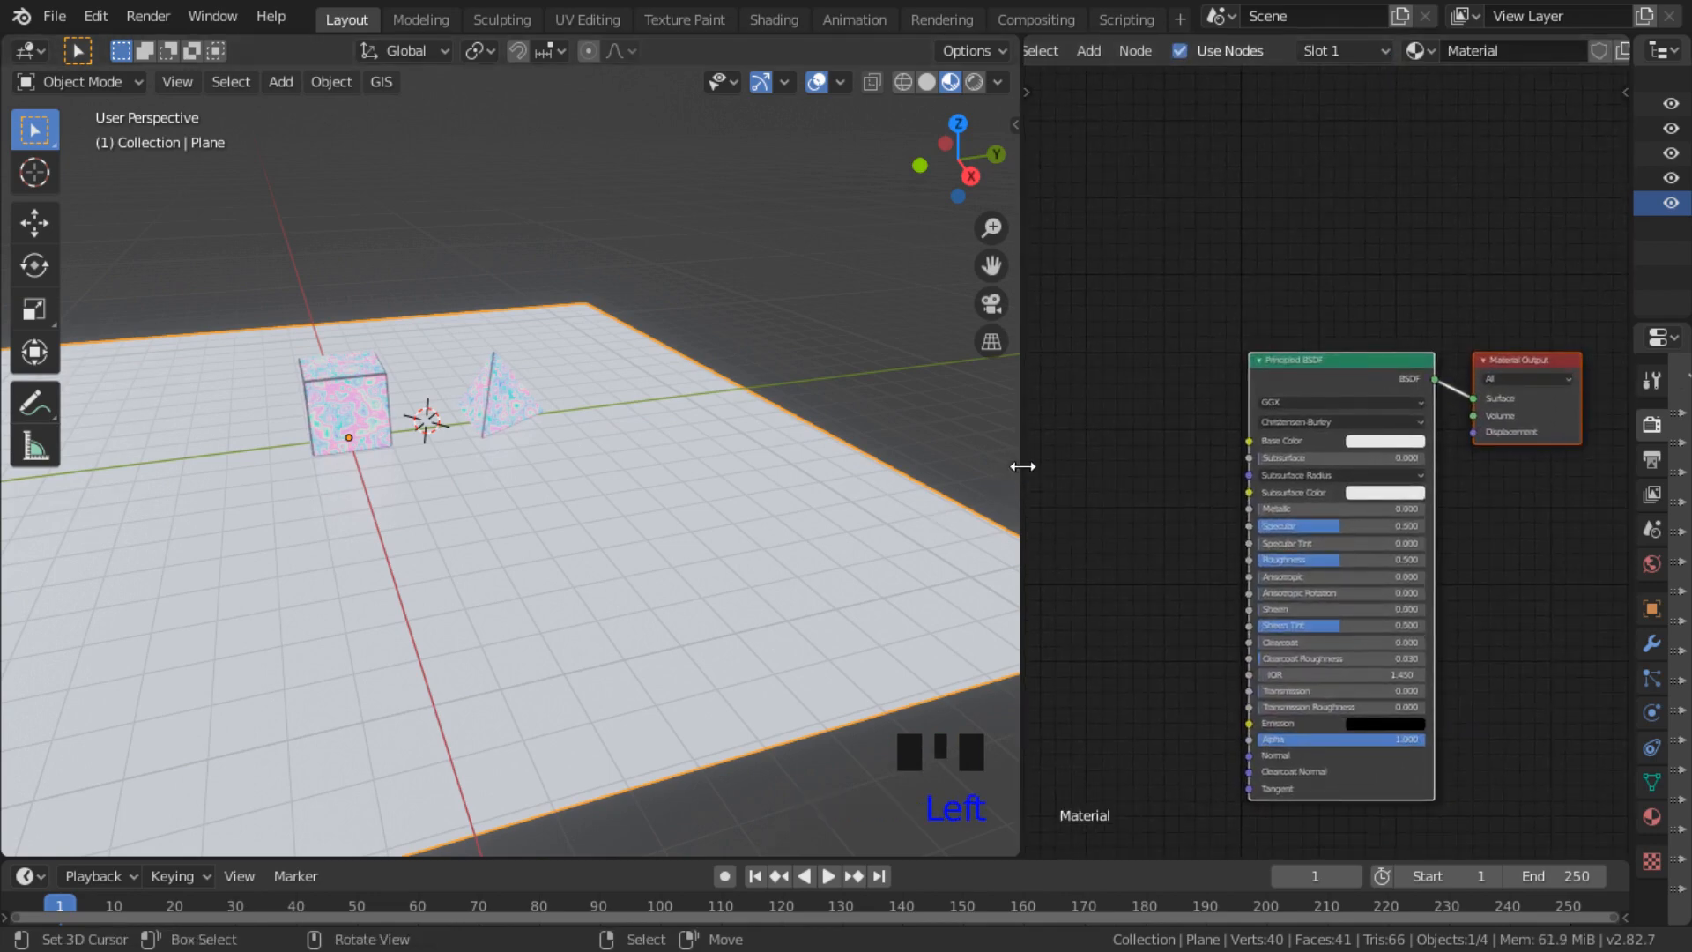
{"action": "left_click_drag", "start_coordinate": [1020, 467], "coordinate": [887, 516]}
Step: Add a Wave Texture node beside the Principled BSDF in the floor plane's material
{"action": "scroll", "coordinate": [517, 567], "scroll_direction": "down", "scroll_amount": 2}
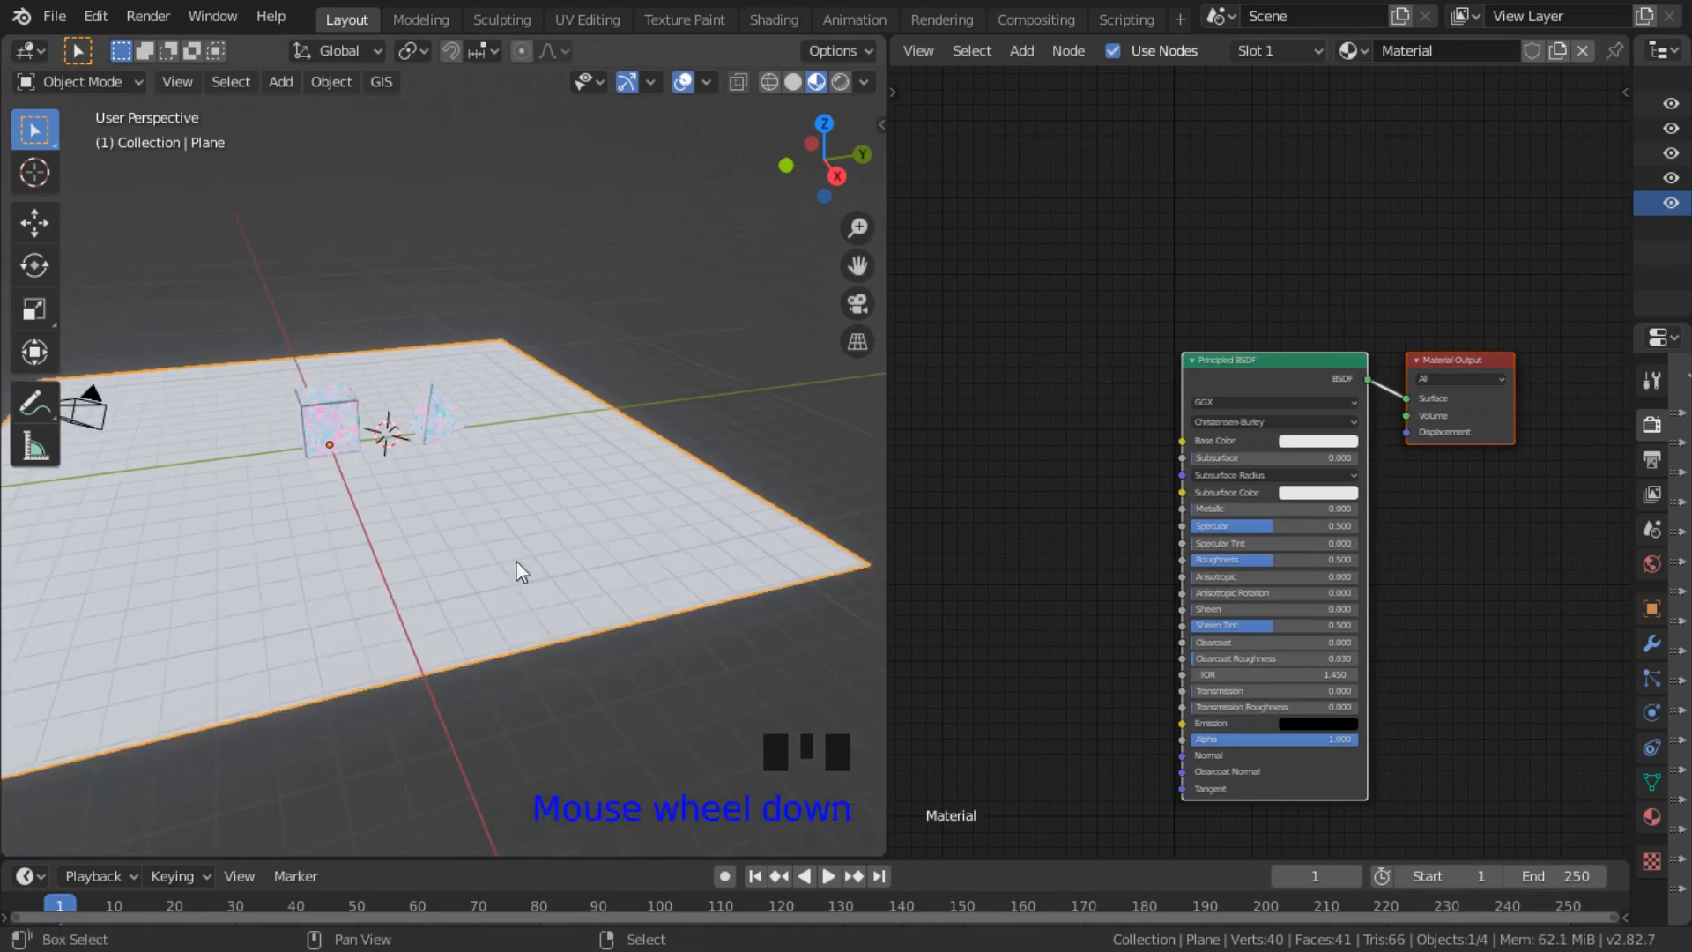
{"action": "middle_click_drag", "start_coordinate": [517, 567], "coordinate": [751, 148]}
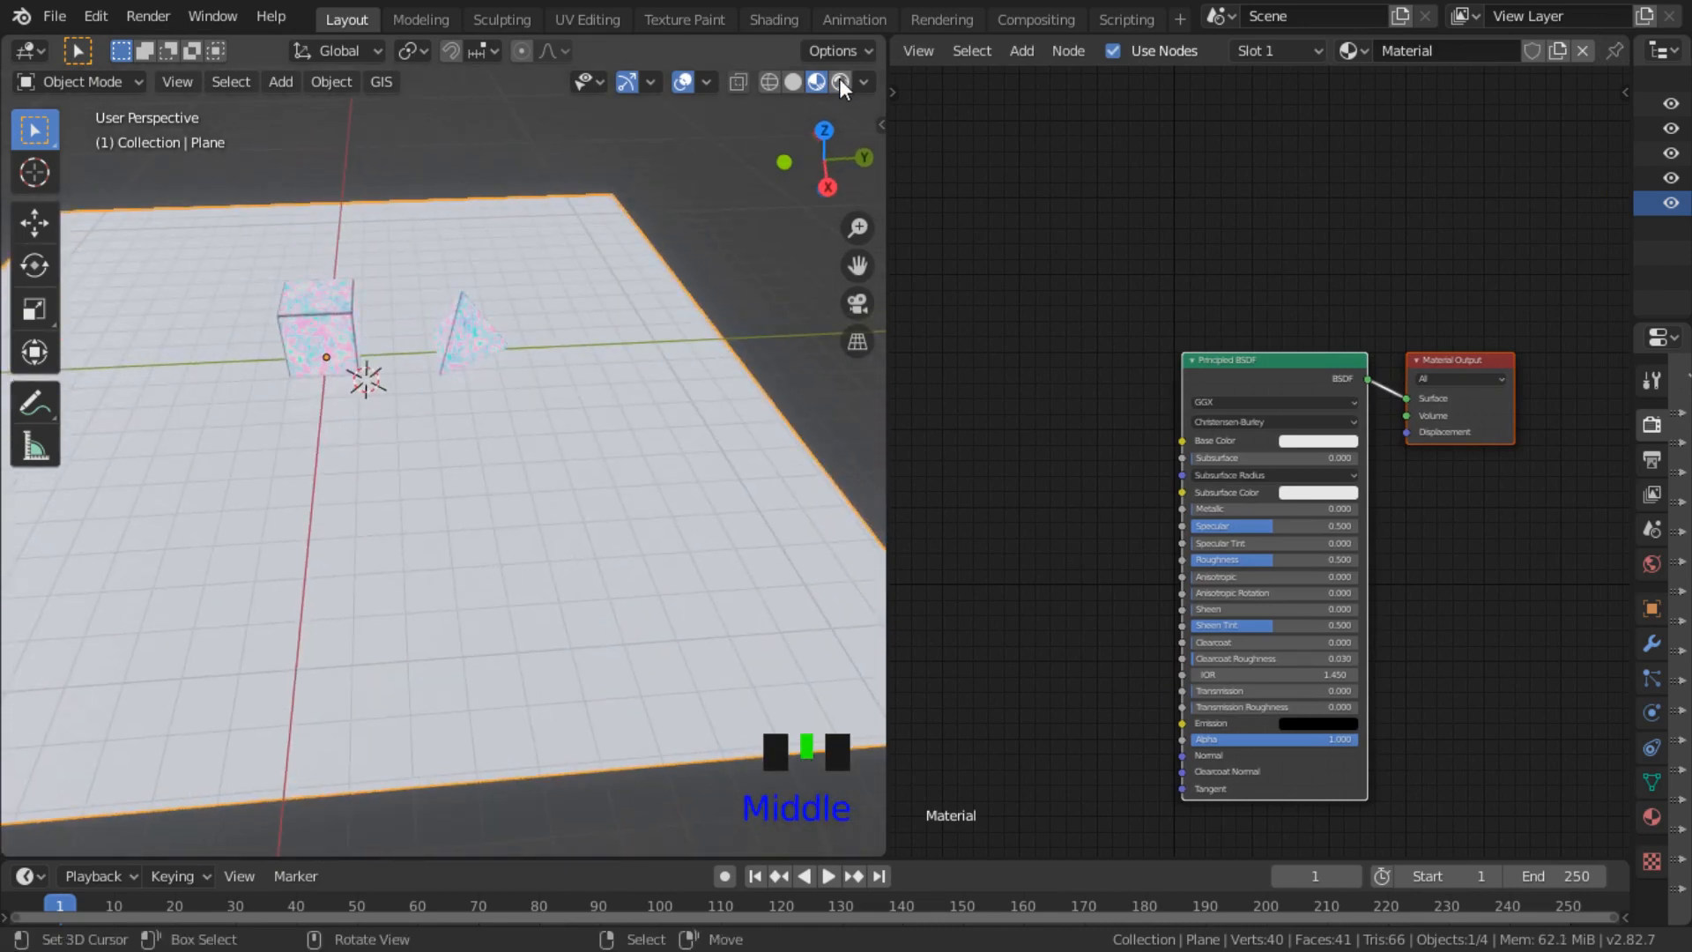
{"action": "scroll", "coordinate": [1115, 504], "scroll_direction": "up", "scroll_amount": 1}
{"action": "middle_click_drag", "start_coordinate": [634, 606], "coordinate": [612, 567]}
{"action": "middle_click_drag", "start_coordinate": [1051, 583], "coordinate": [1088, 573]}
{"action": "key", "text": "shift+a"}
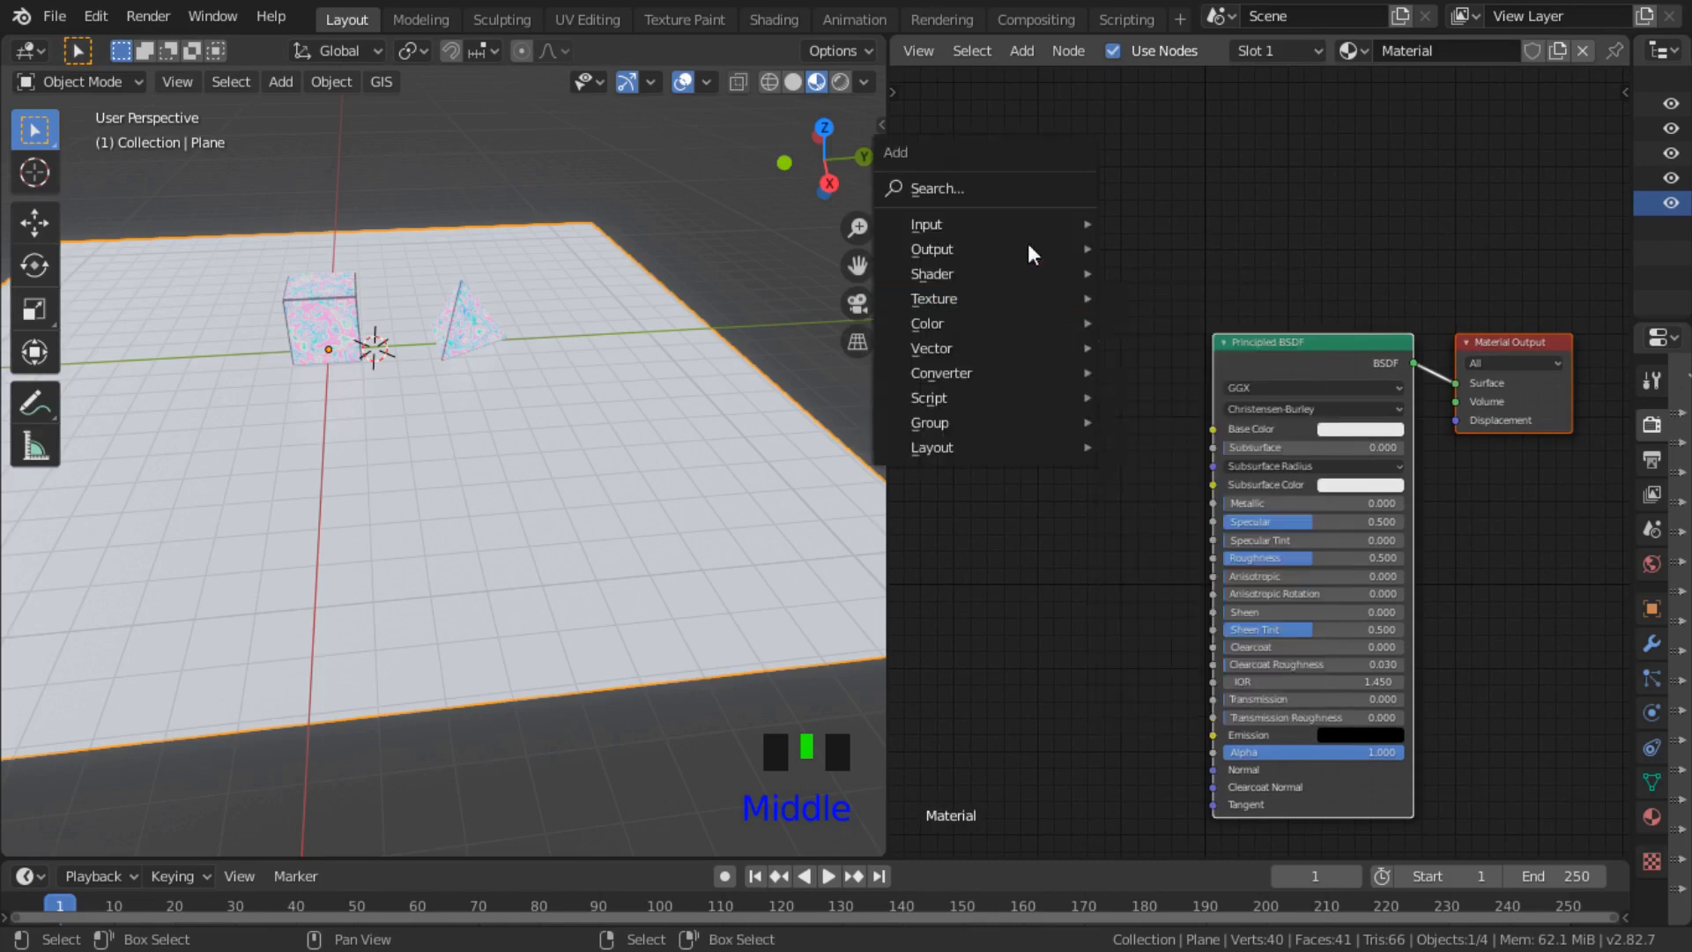
{"action": "left_click", "coordinate": [996, 185]}
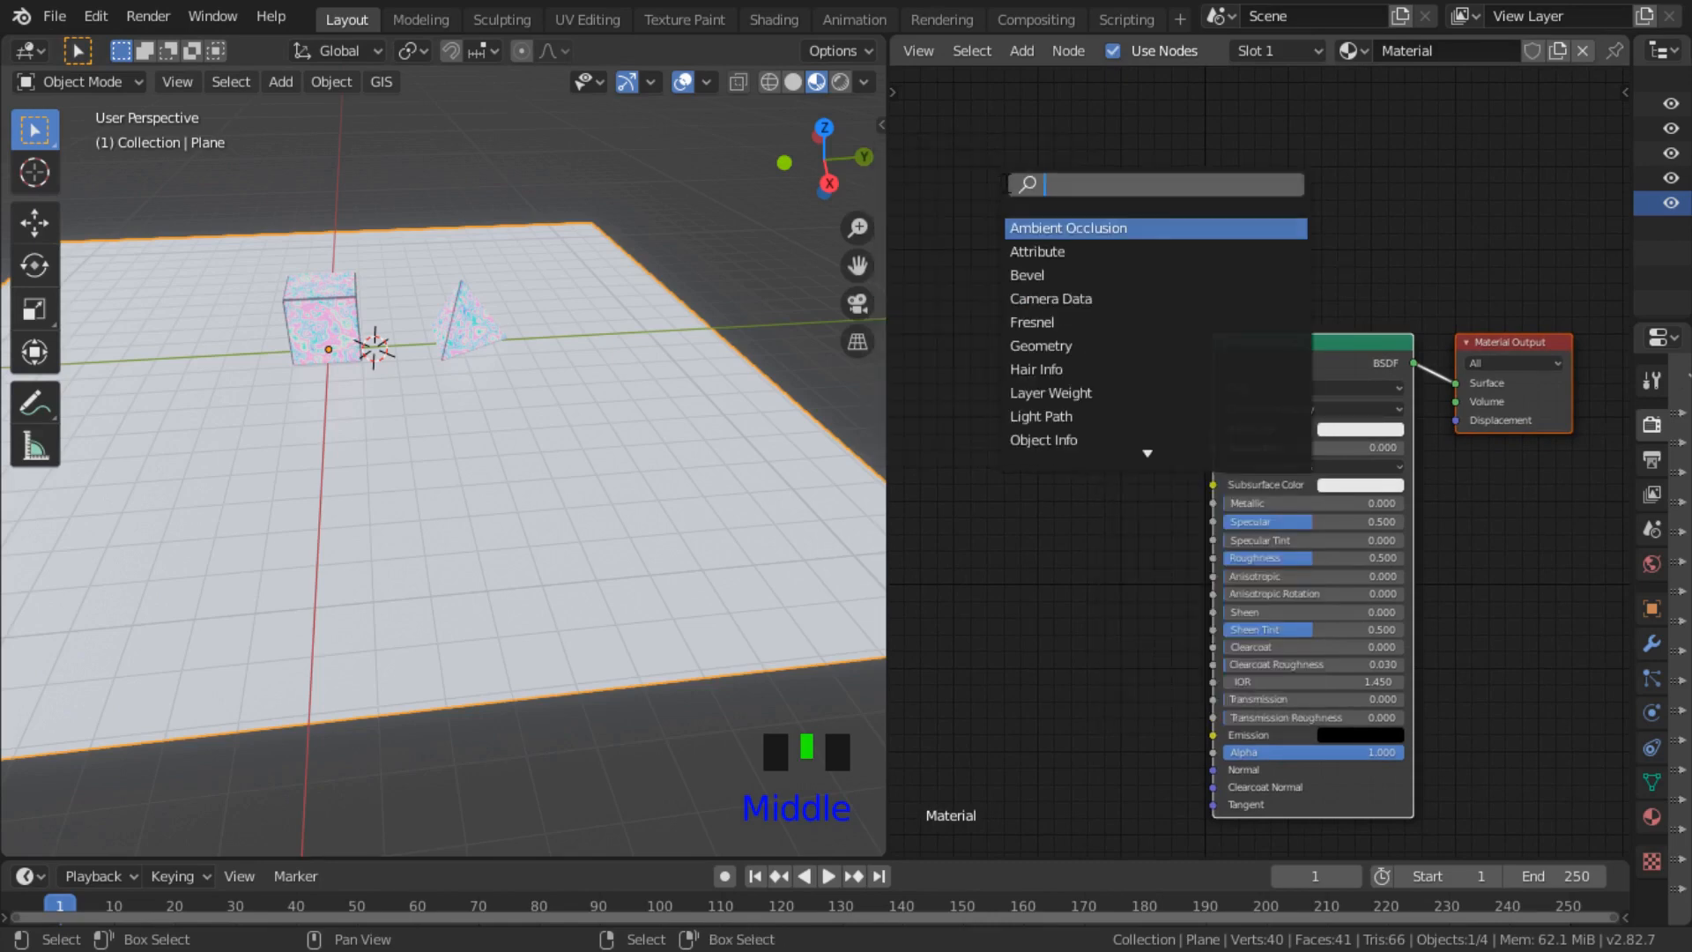
{"action": "type", "text": "wa"}
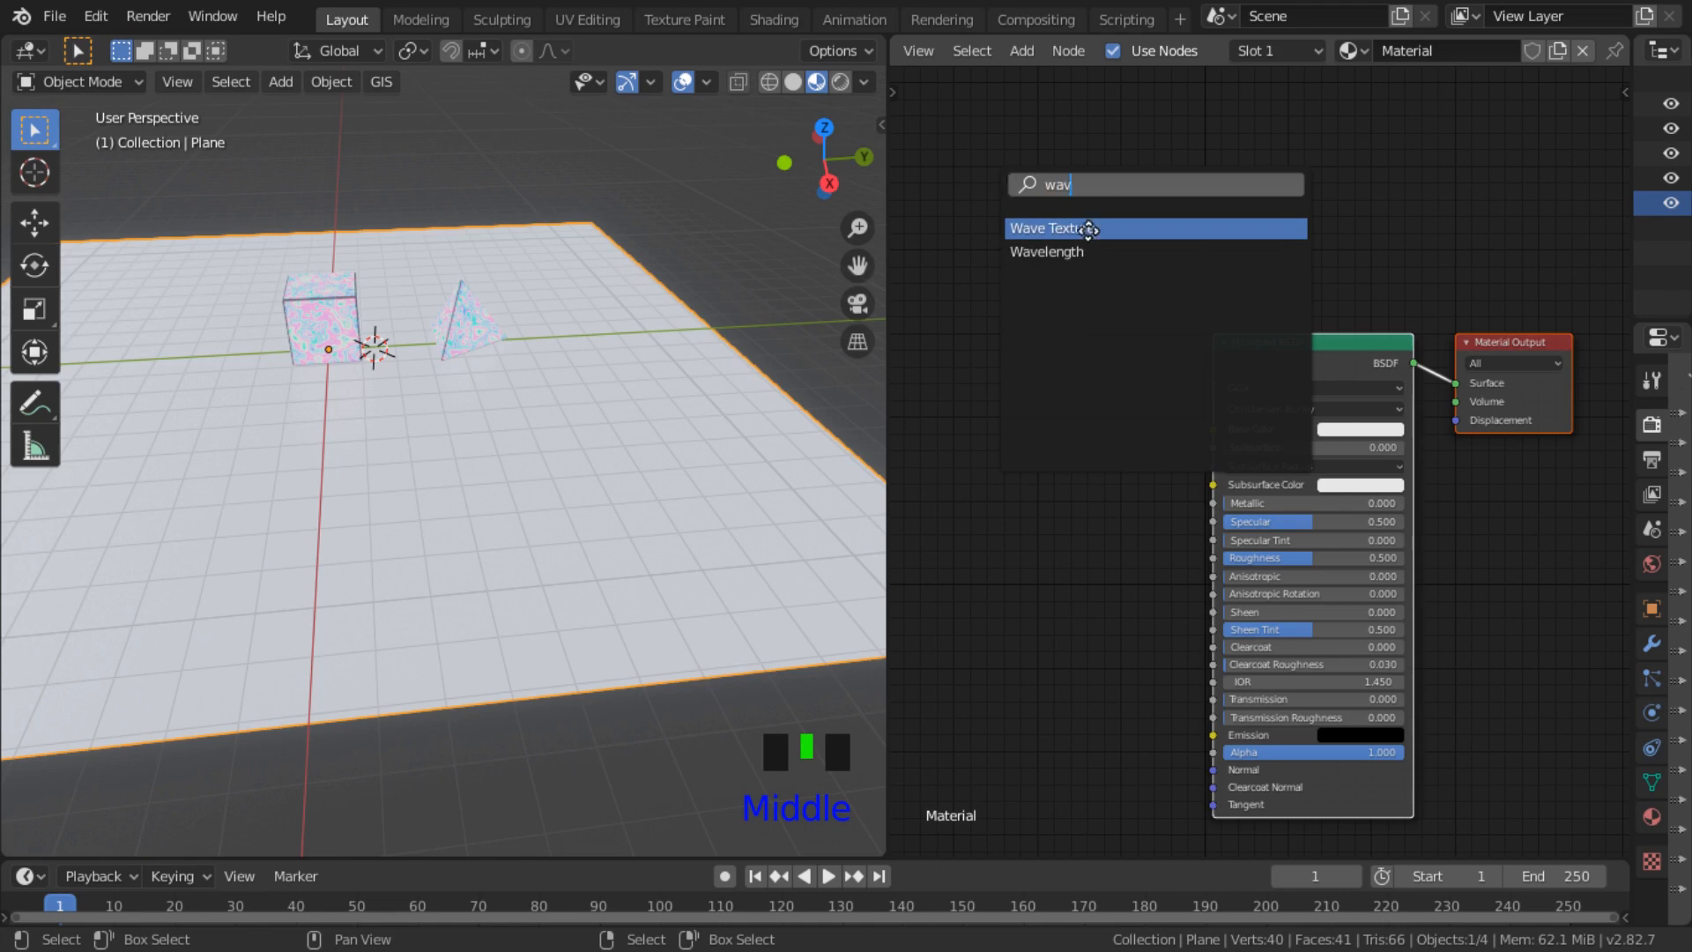
{"action": "type", "text": "v"}
{"action": "left_click", "coordinate": [1089, 229]}
{"action": "left_click", "coordinate": [1095, 546]}
Step: Widen the node editor and move the Wave Texture node further away from the Principled BSDF
{"action": "scroll", "coordinate": [1095, 546], "scroll_direction": "down", "scroll_amount": 2}
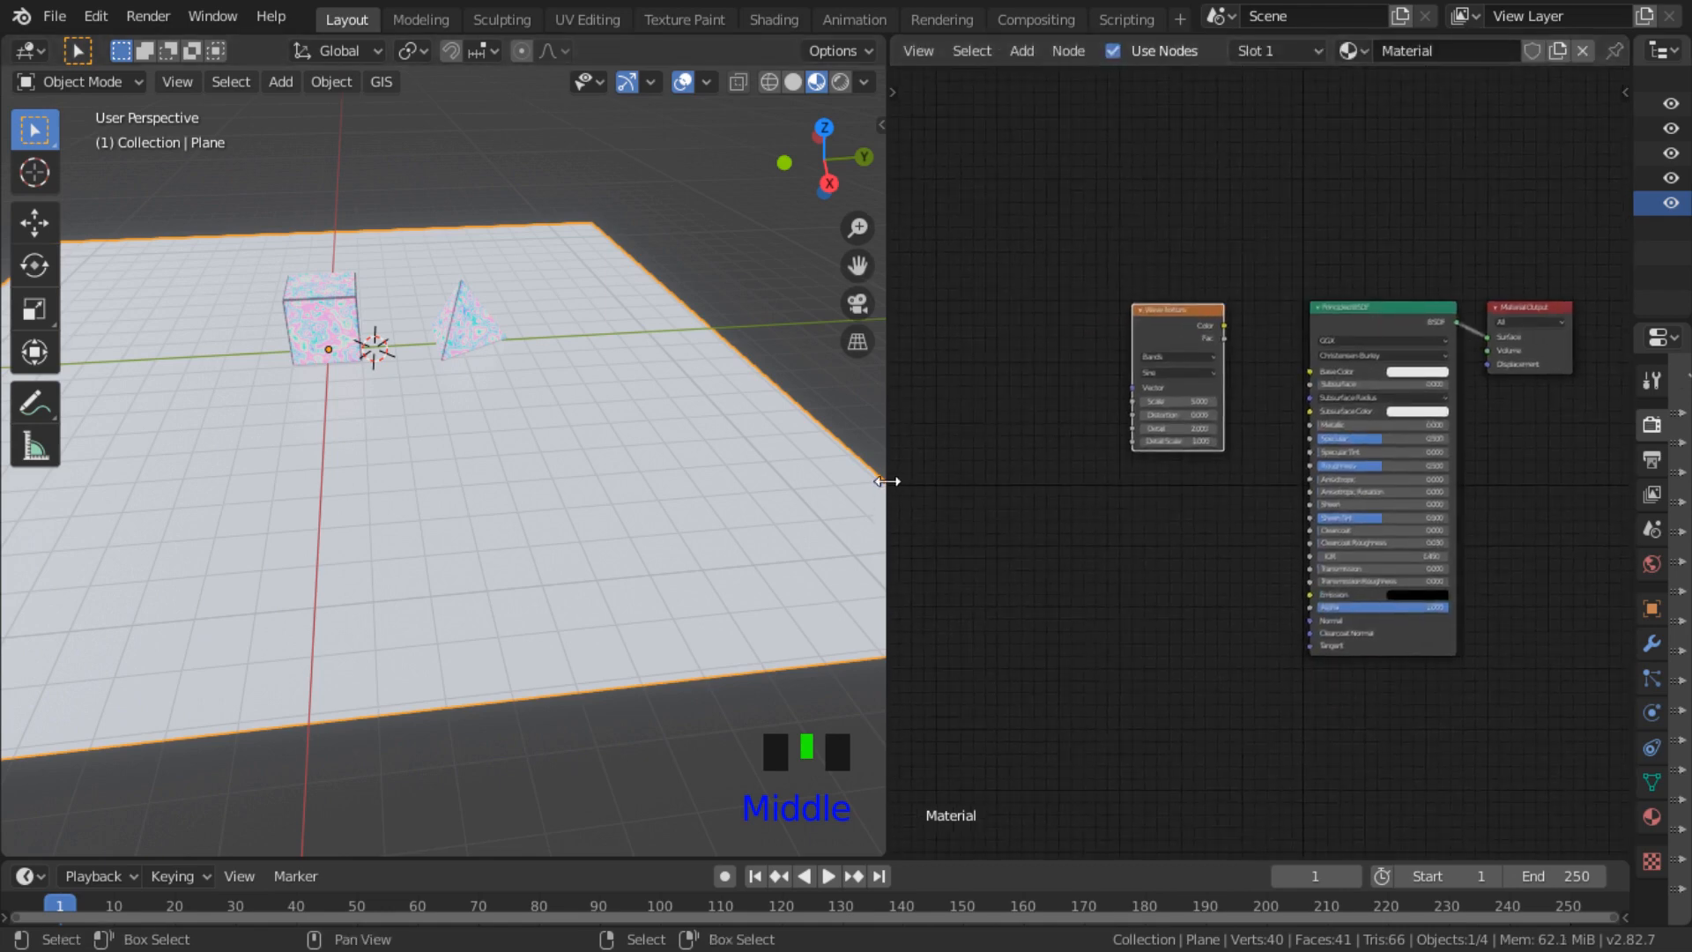
{"action": "left_click_drag", "start_coordinate": [887, 482], "coordinate": [705, 509]}
{"action": "left_click_drag", "start_coordinate": [1058, 322], "coordinate": [884, 490]}
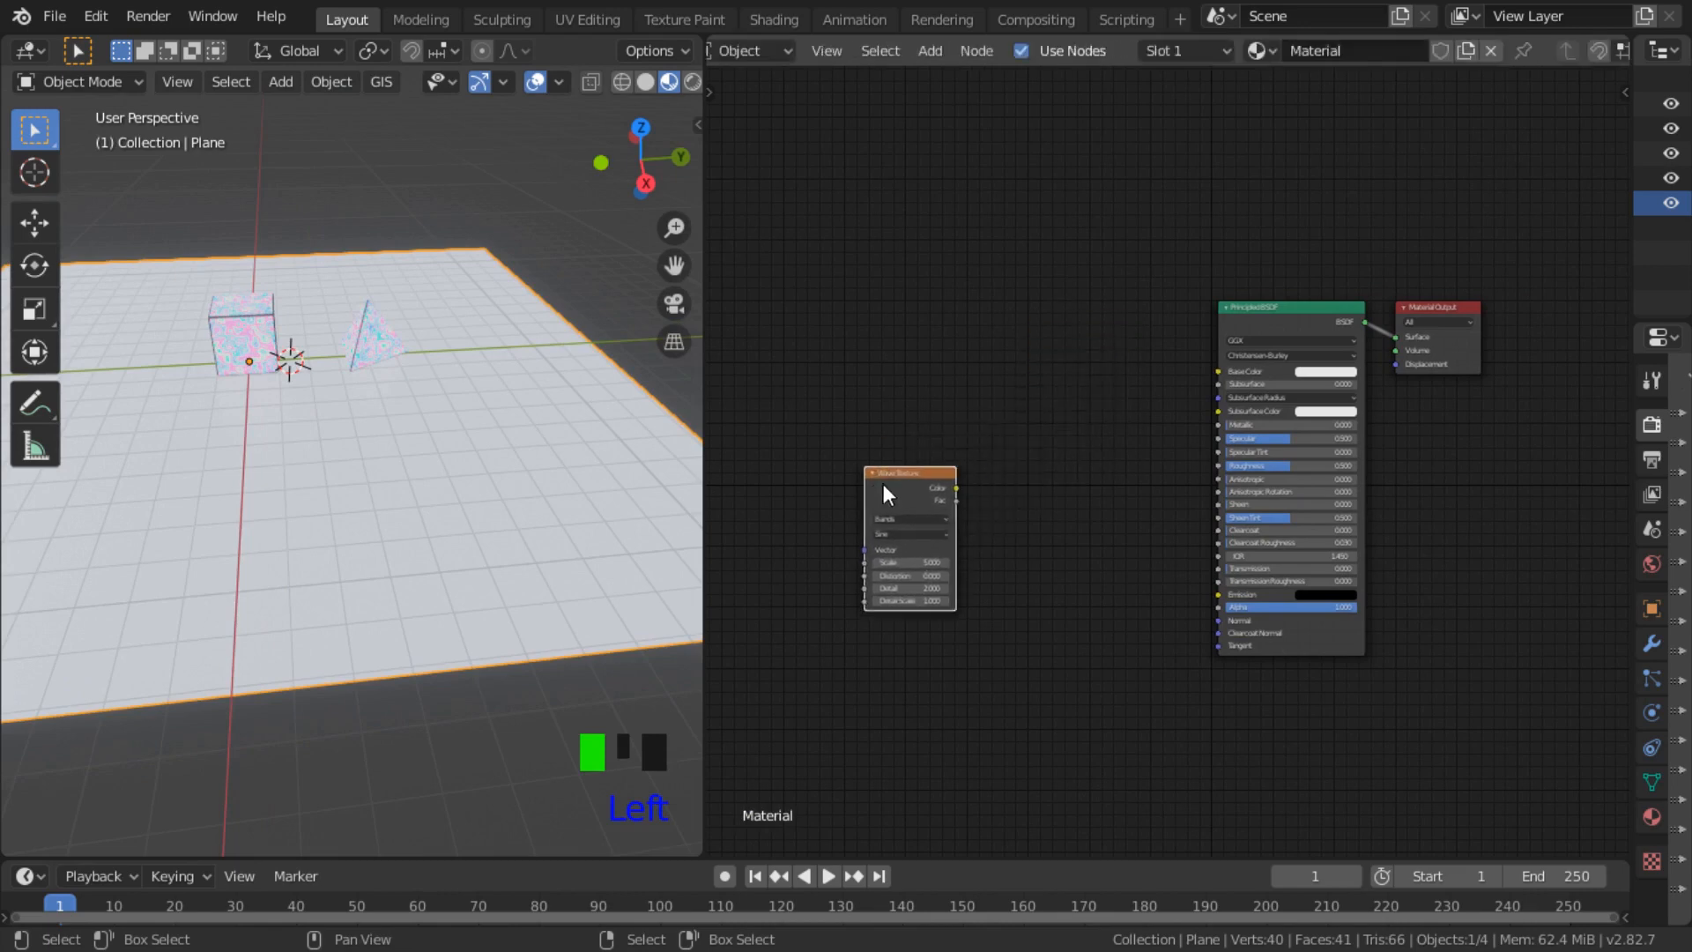
{"action": "scroll", "coordinate": [862, 492], "scroll_direction": "up", "scroll_amount": 2}
{"action": "middle_click_drag", "start_coordinate": [862, 492], "coordinate": [965, 542]}
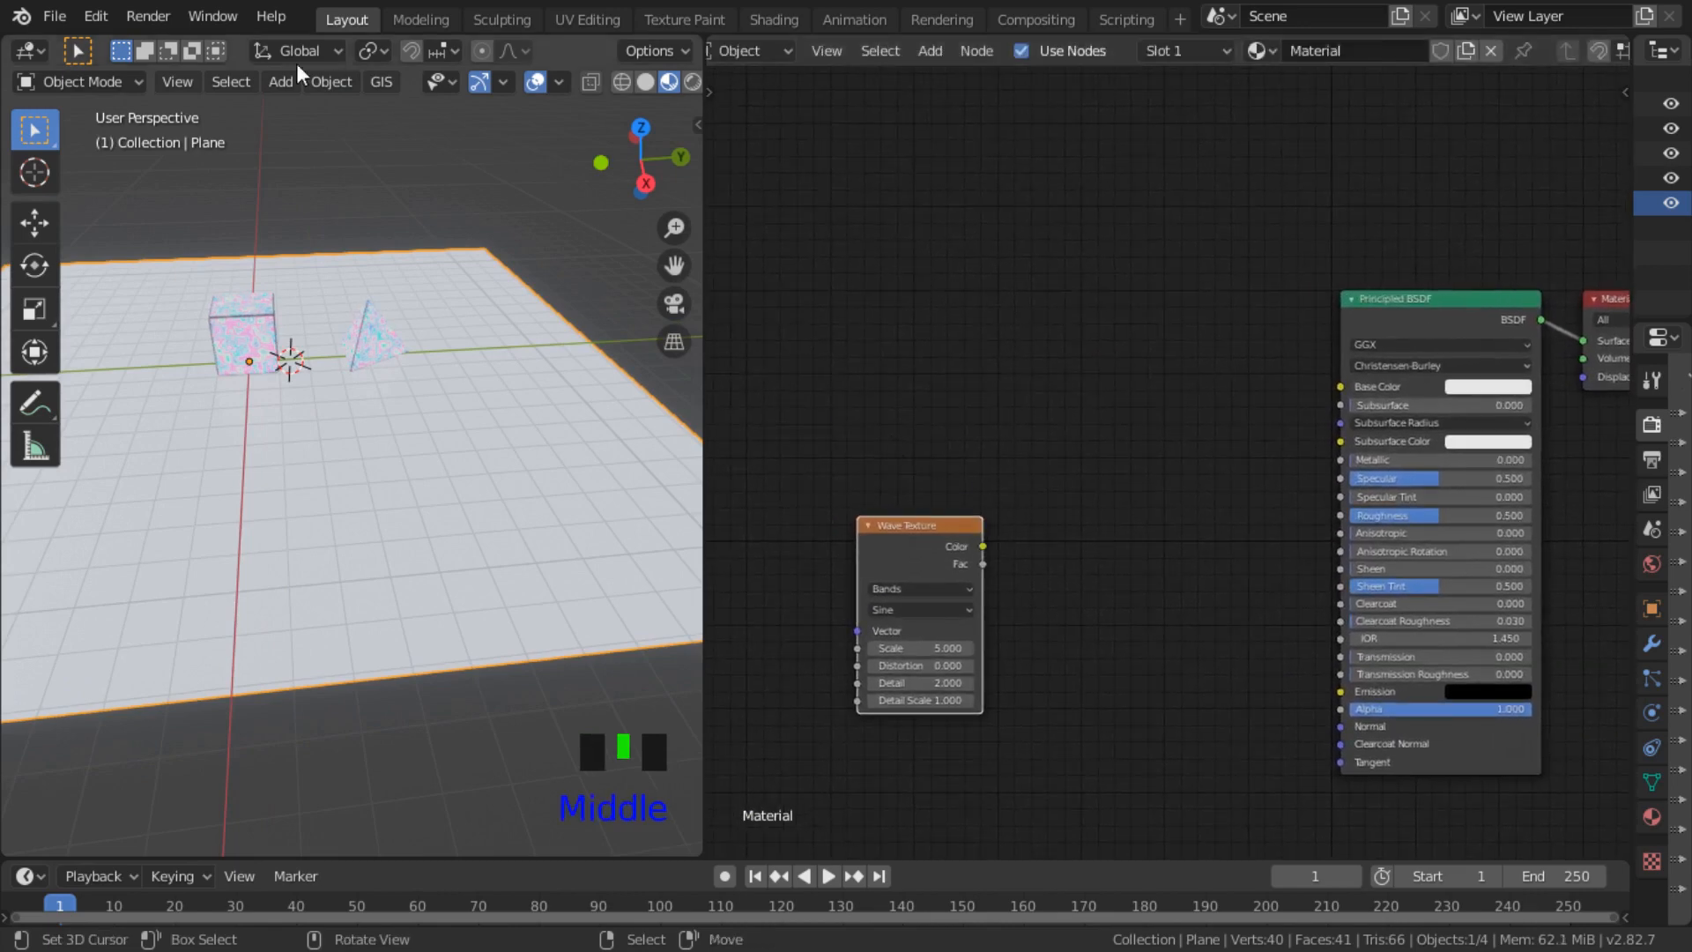
Step: Search the add-on preferences for "node" to check whether Node Wrangler is enabled
{"action": "left_click", "coordinate": [95, 16]}
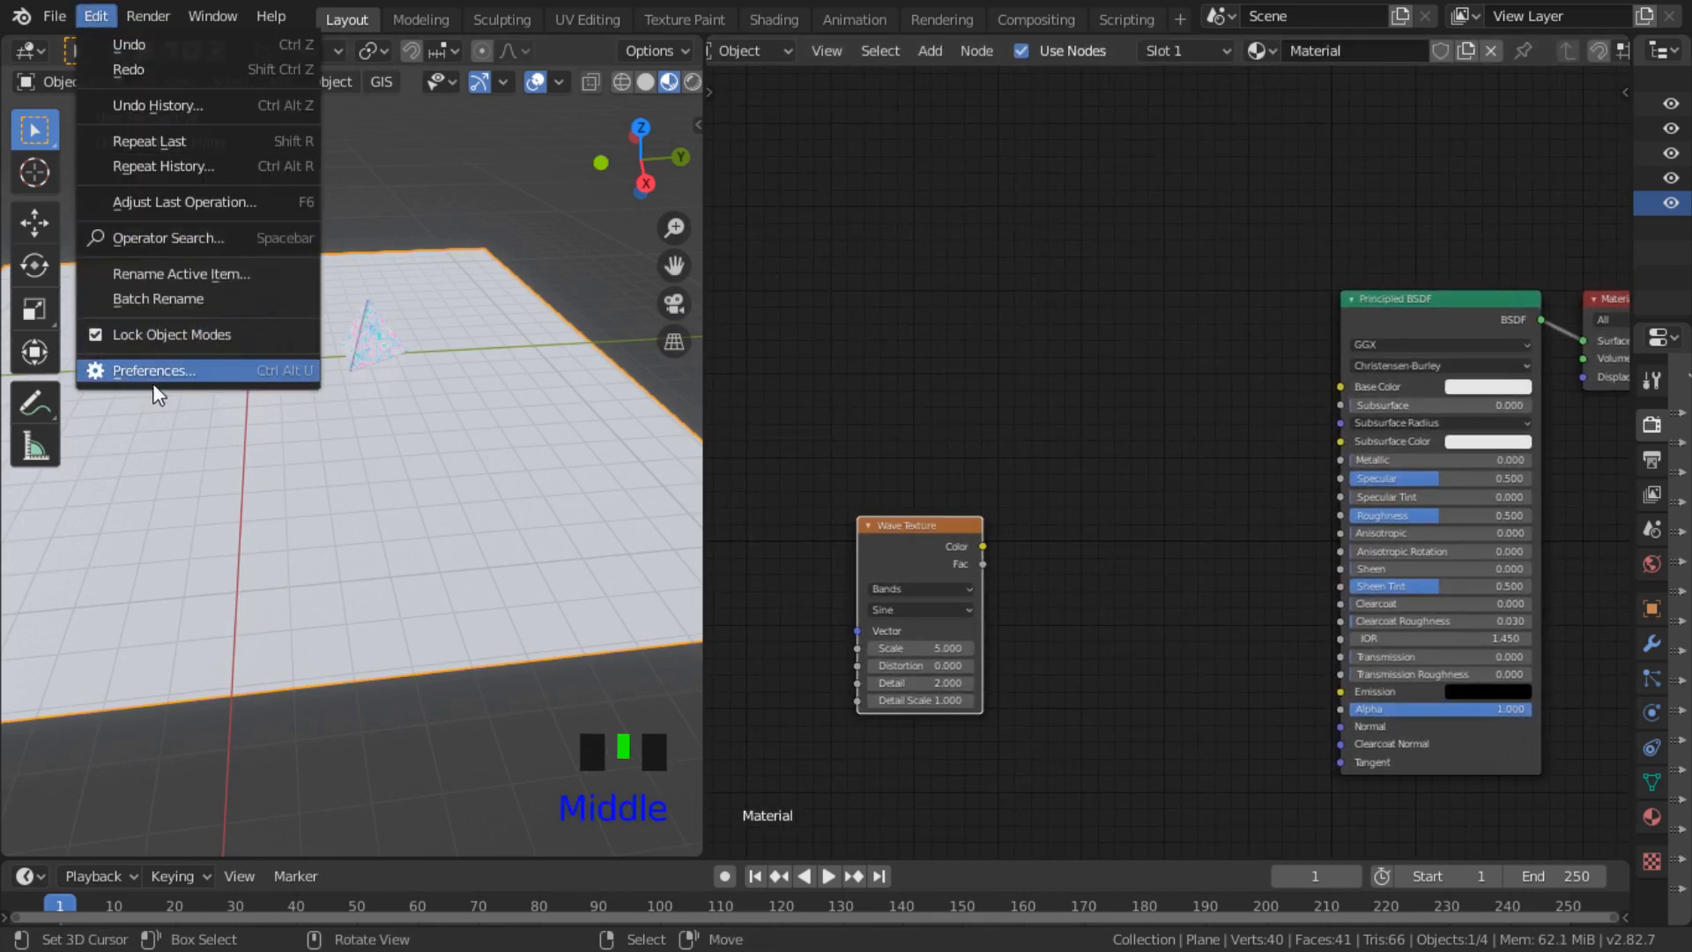
{"action": "left_click", "coordinate": [208, 370]}
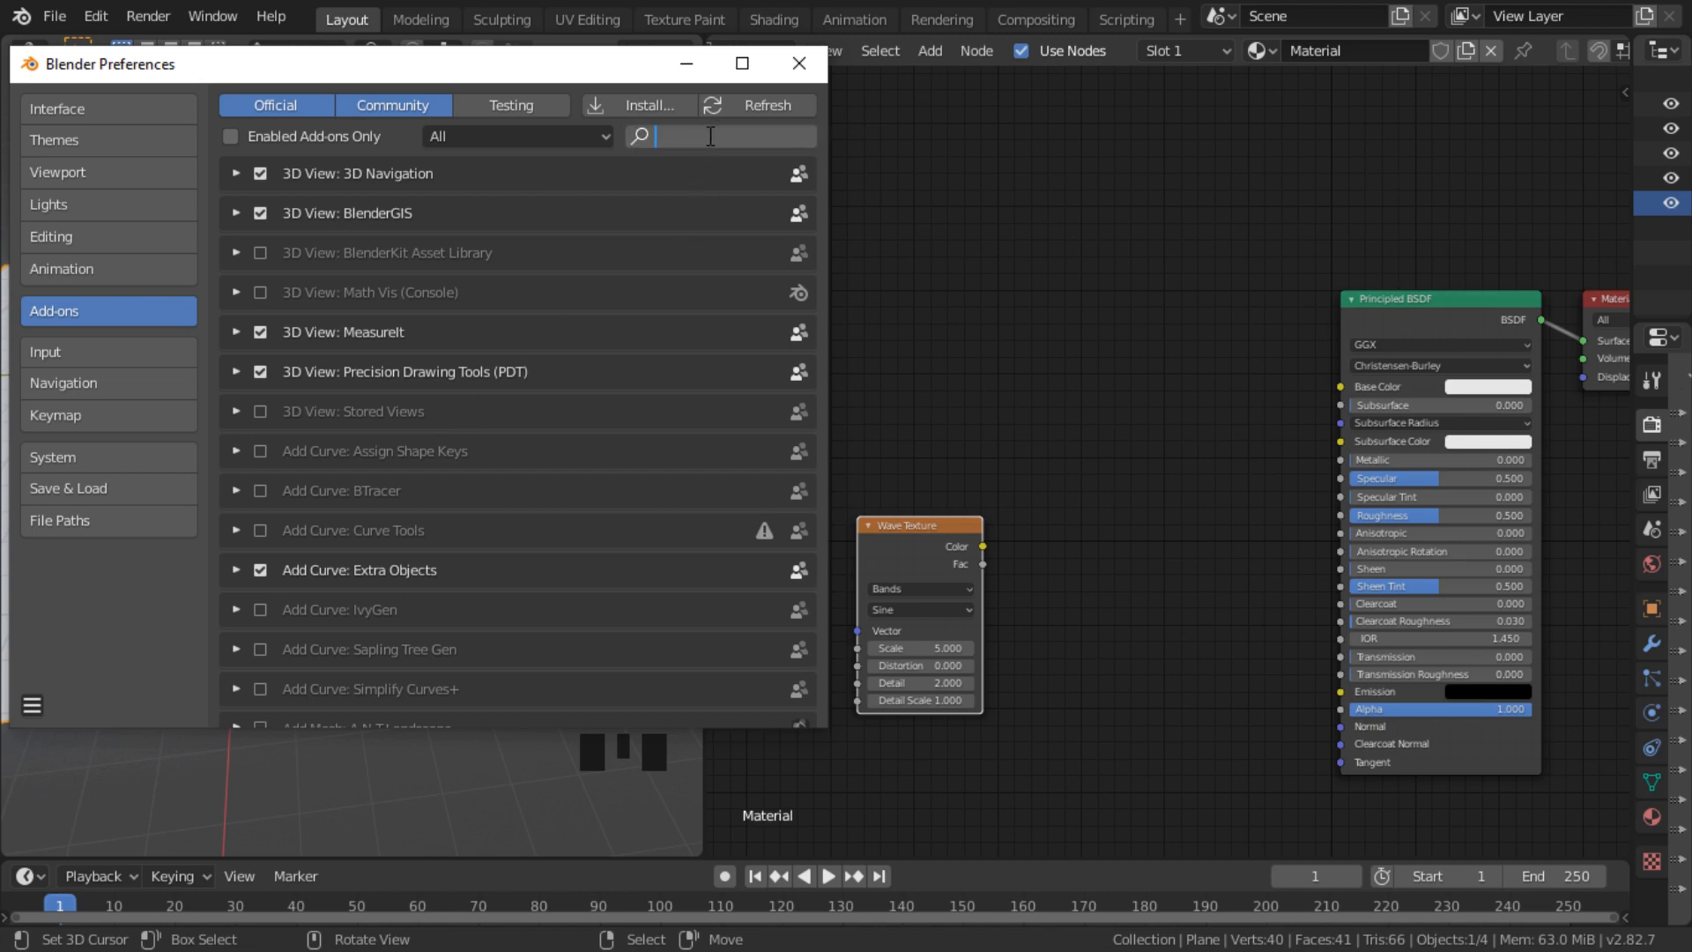
{"action": "type", "text": "node"}
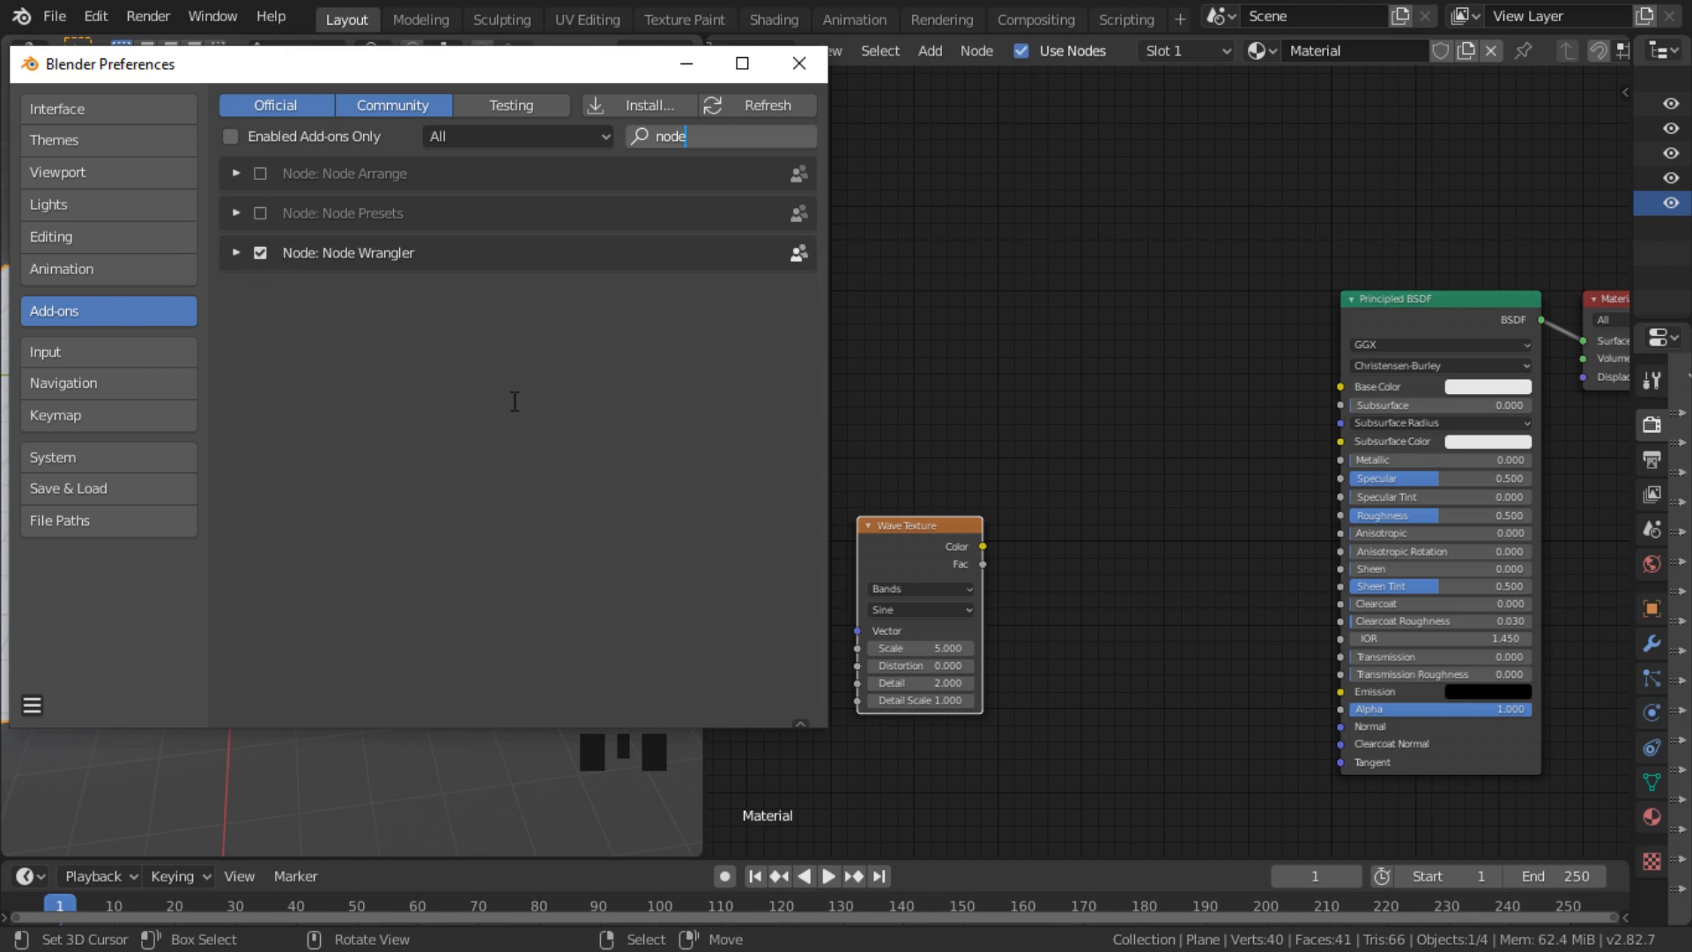
{"action": "left_click", "coordinate": [820, 67]}
Step: Reposition the Wave Texture node and preview its color output on the floor plane through a Viewer node
{"action": "left_click_drag", "start_coordinate": [911, 546], "coordinate": [945, 392]}
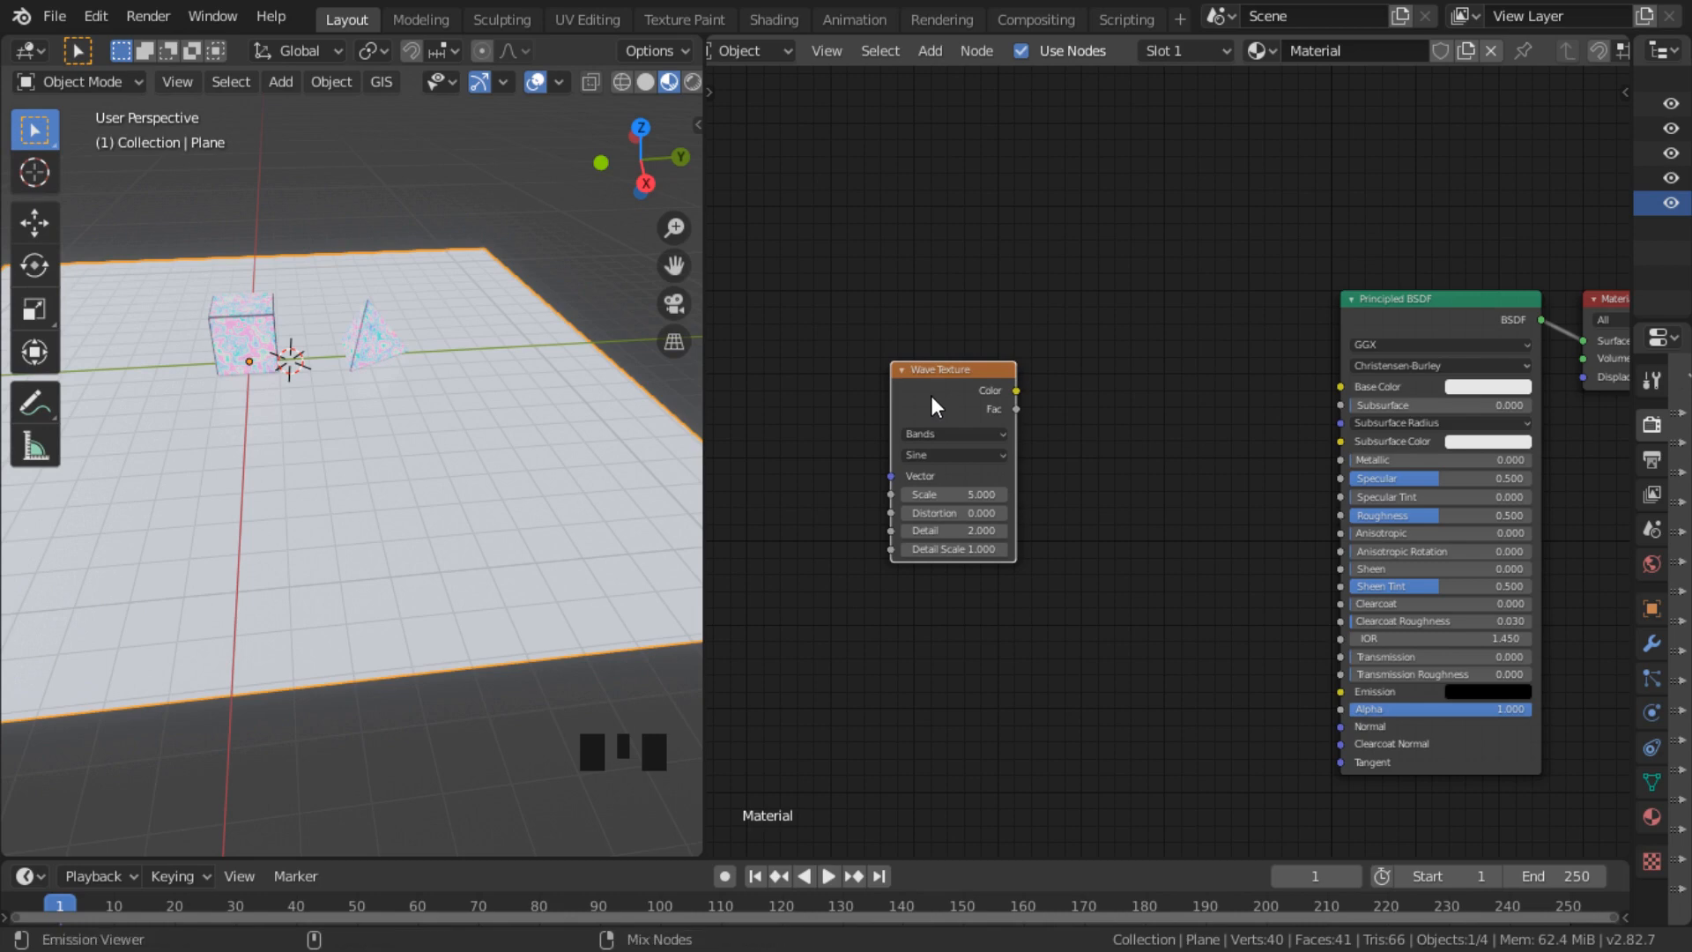
{"action": "left_click", "coordinate": [931, 395], "text": "ctrl+shift"}
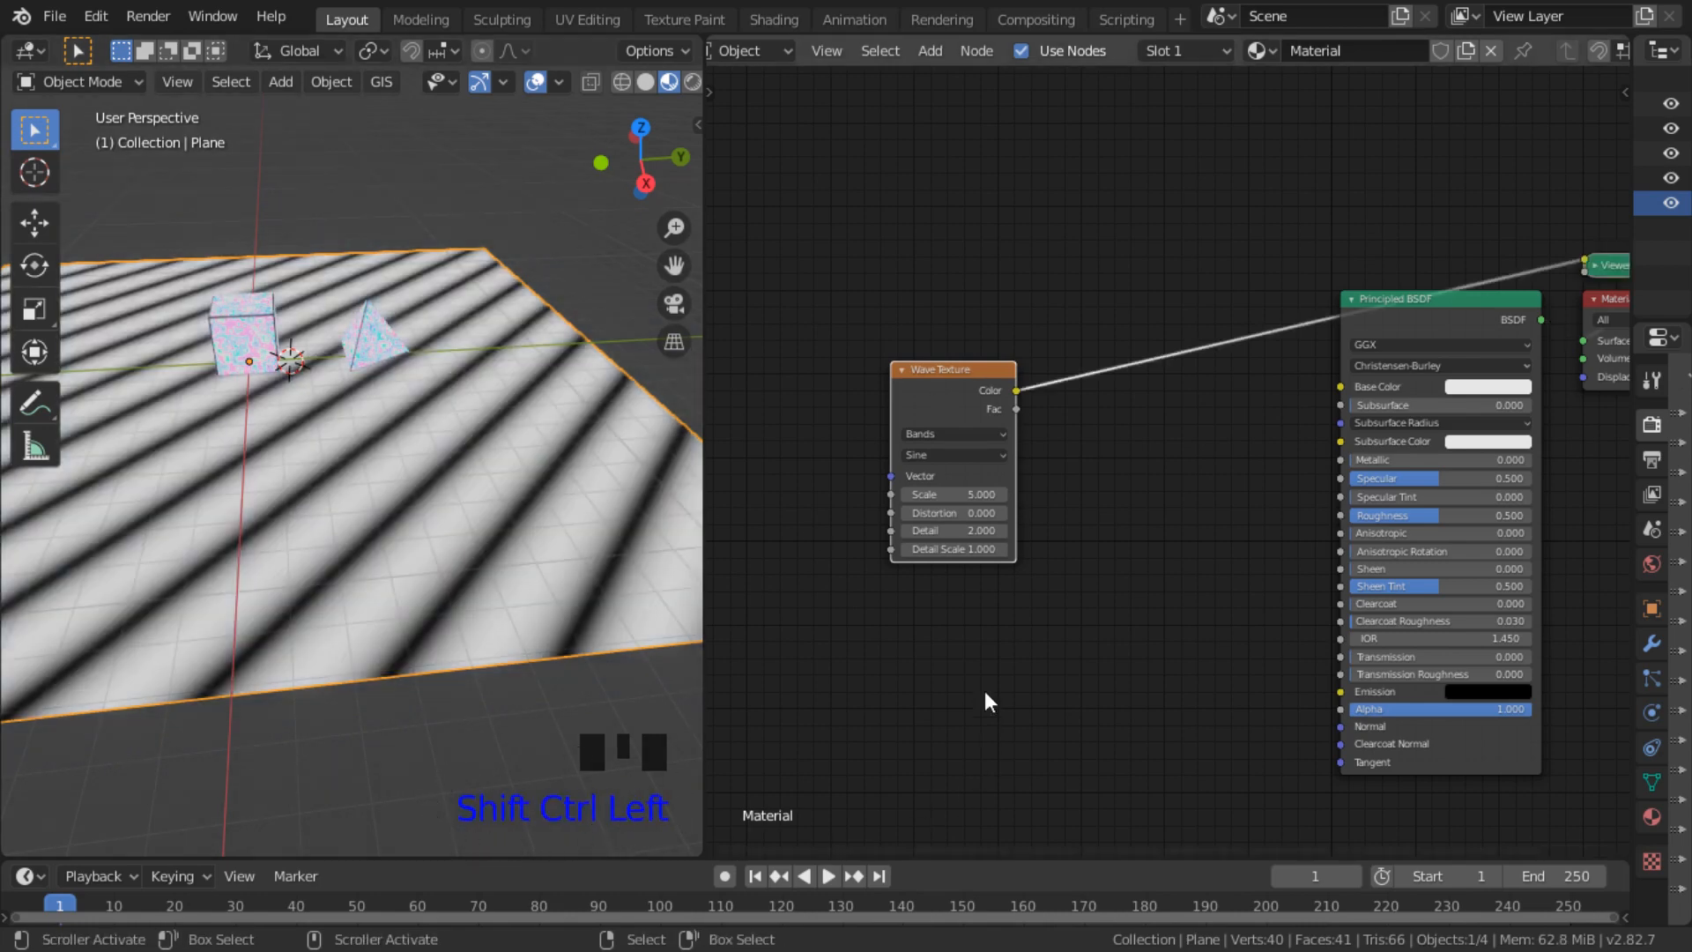
{"action": "scroll", "coordinate": [951, 423], "scroll_direction": "up", "scroll_amount": 1}
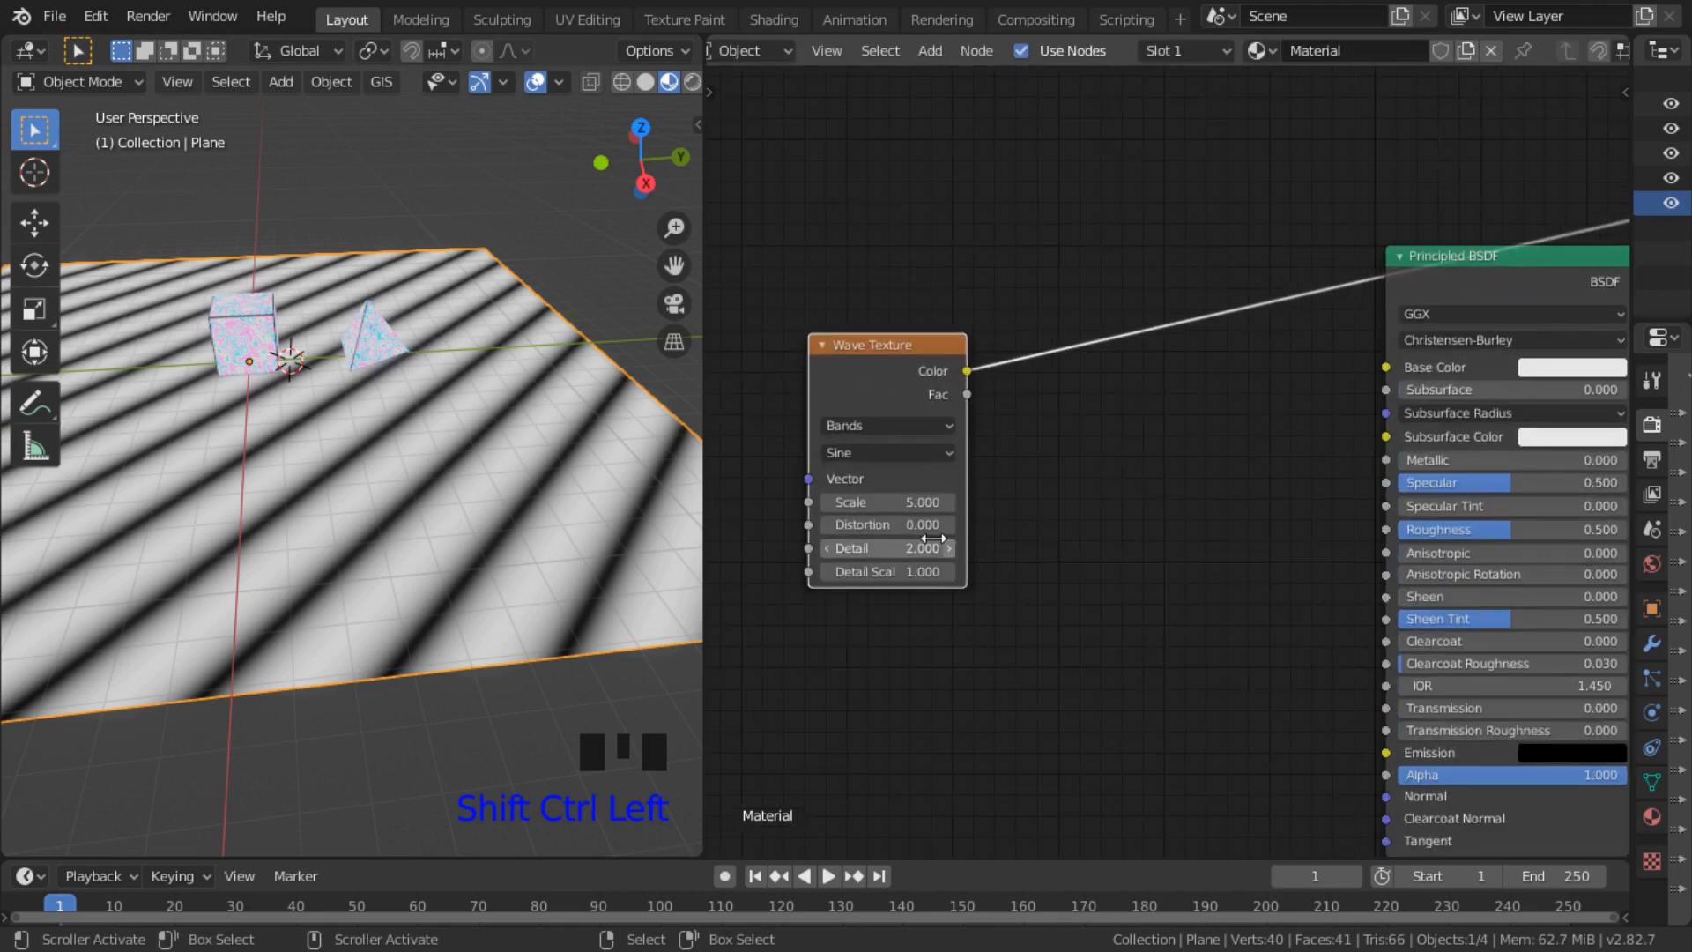
Step: Set the Wave Texture's scale to 17.2 and its distortion to 17.5
{"action": "mouse_move", "coordinate": [877, 502]}
{"action": "left_mouse_down"}
{"action": "mouse_move", "coordinate": [940, 503]}
{"action": "mouse_move", "coordinate": [895, 526]}
{"action": "mouse_move", "coordinate": [938, 526]}
{"action": "left_mouse_up"}
{"action": "middle_click_drag", "start_coordinate": [472, 632], "coordinate": [751, 612]}
{"action": "scroll", "coordinate": [453, 626], "scroll_direction": "up", "scroll_amount": 4}
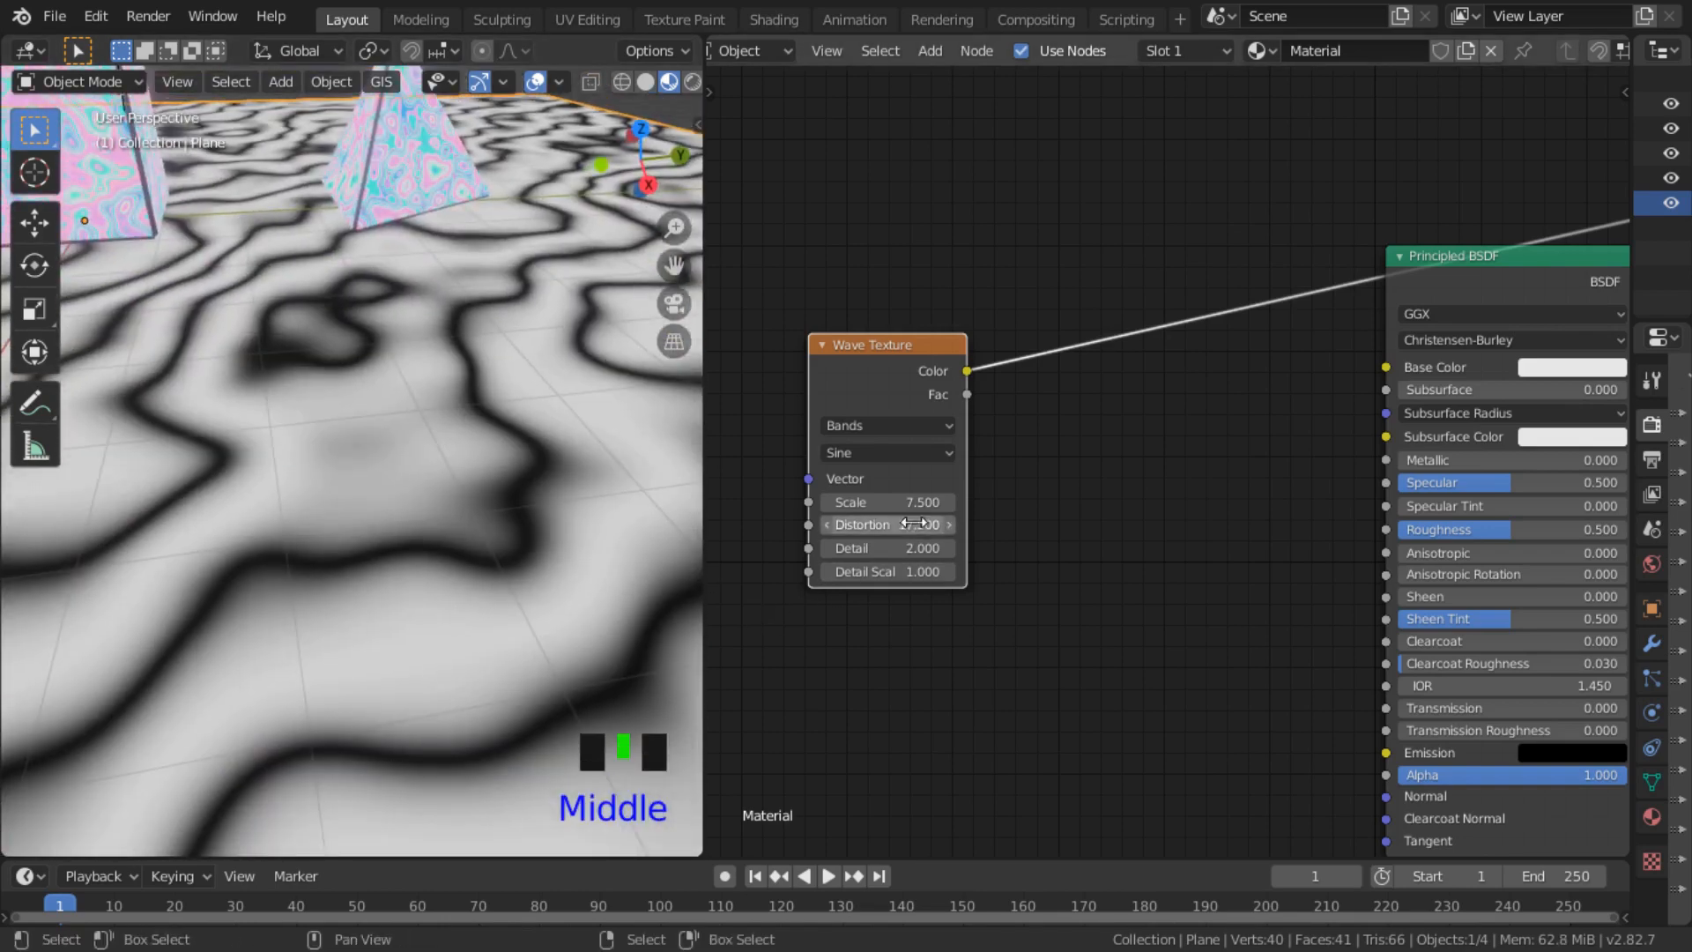
{"action": "left_click_drag", "start_coordinate": [884, 506], "coordinate": [943, 507]}
{"action": "scroll", "coordinate": [409, 508], "scroll_direction": "down", "scroll_amount": 3}
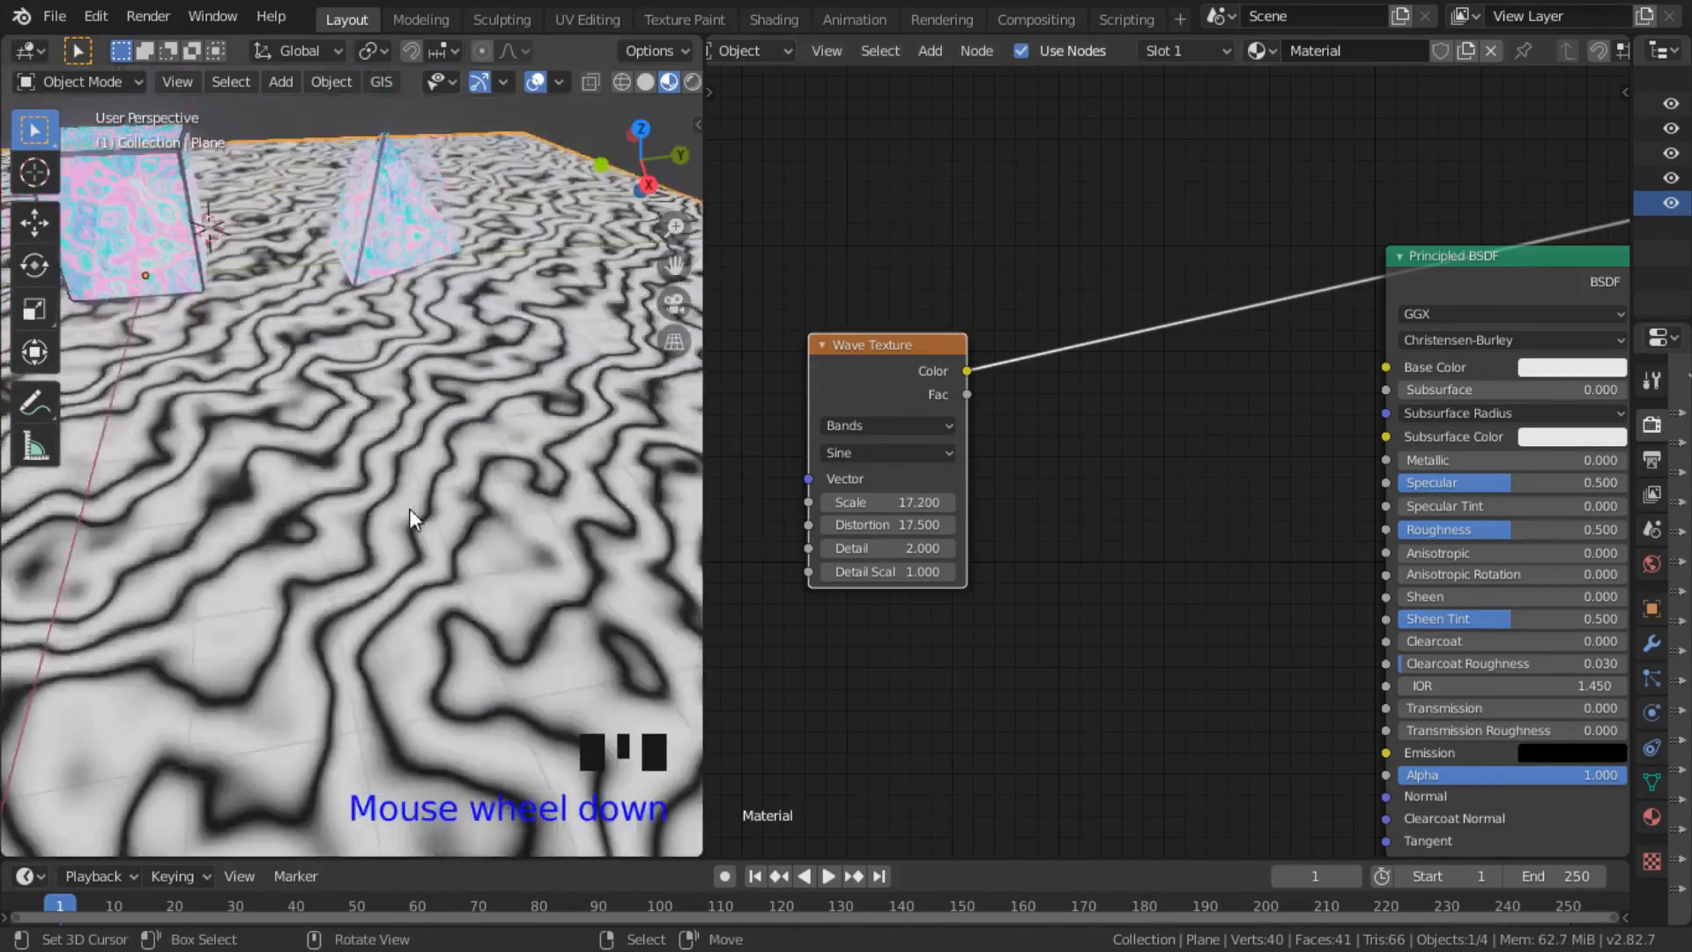
{"action": "middle_click_drag", "start_coordinate": [409, 508], "coordinate": [441, 493]}
Step: Move the Wave Texture node lower, level with the lower inputs of the Principled BSDF
{"action": "left_click_drag", "start_coordinate": [867, 384], "coordinate": [820, 584]}
{"action": "scroll", "coordinate": [1067, 674], "scroll_direction": "down", "scroll_amount": 5}
{"action": "middle_click_drag", "start_coordinate": [984, 705], "coordinate": [1032, 493]}
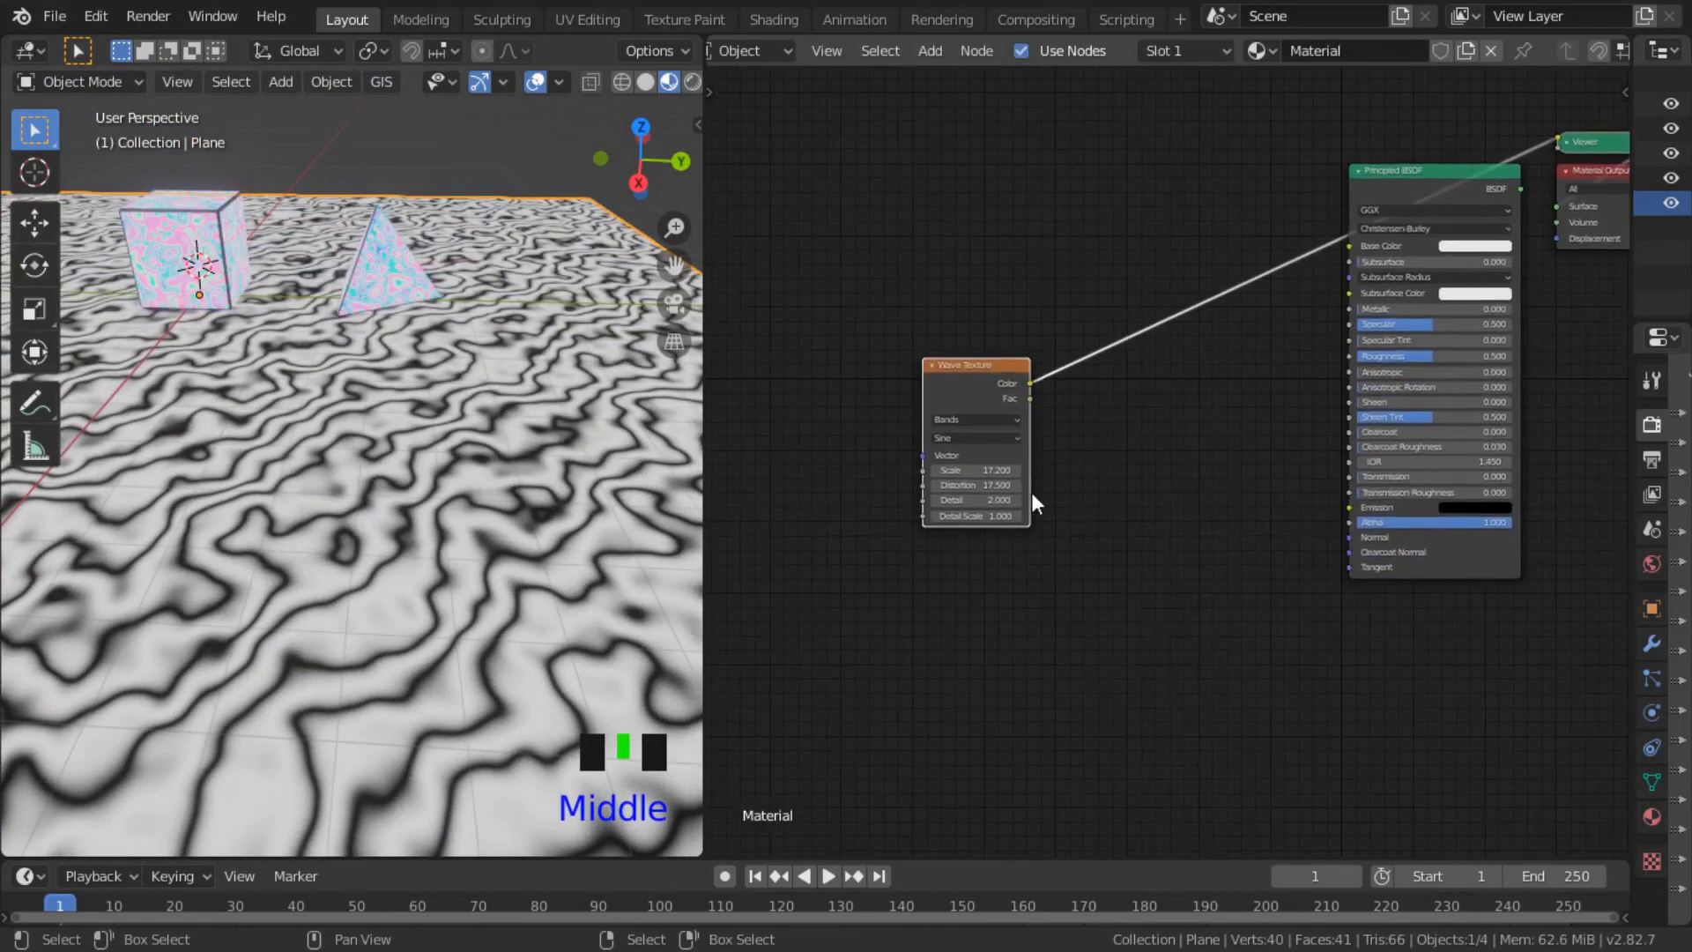
{"action": "left_click_drag", "start_coordinate": [972, 399], "coordinate": [964, 486]}
{"action": "scroll", "coordinate": [1159, 554], "scroll_direction": "up", "scroll_amount": 3}
{"action": "middle_click_drag", "start_coordinate": [1255, 606], "coordinate": [1194, 595]}
{"action": "scroll", "coordinate": [1083, 544], "scroll_direction": "up", "scroll_amount": 1}
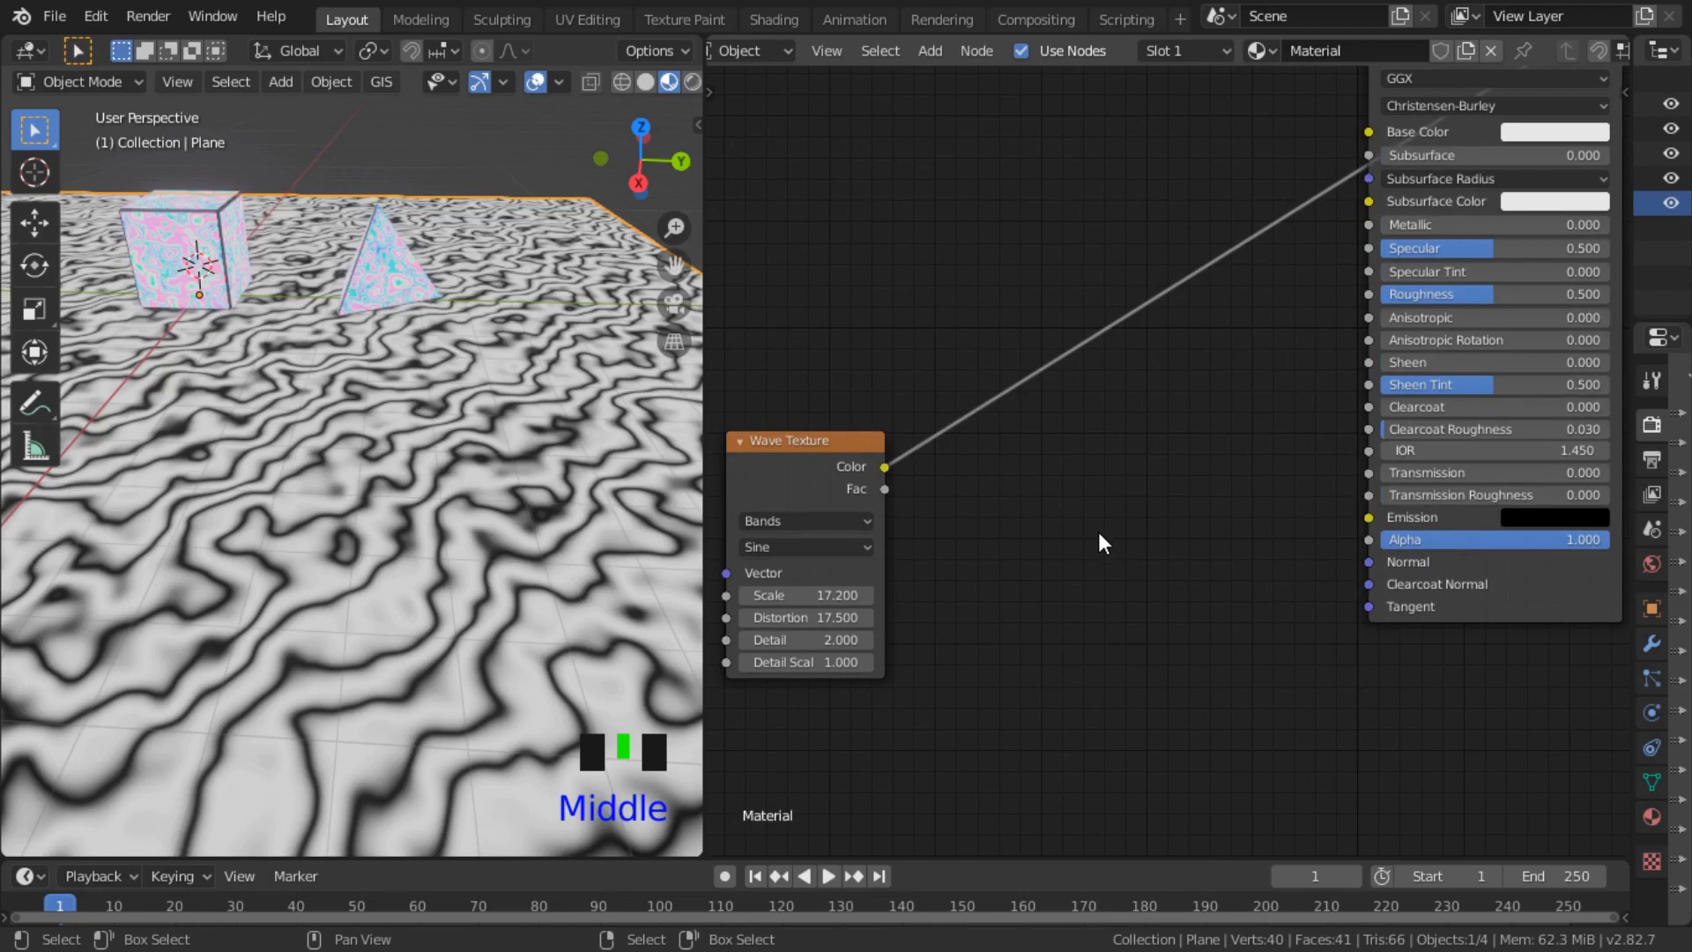
Step: Add a Bump node between the Wave Texture and the Principled BSDF
{"action": "key", "text": "shift+a"}
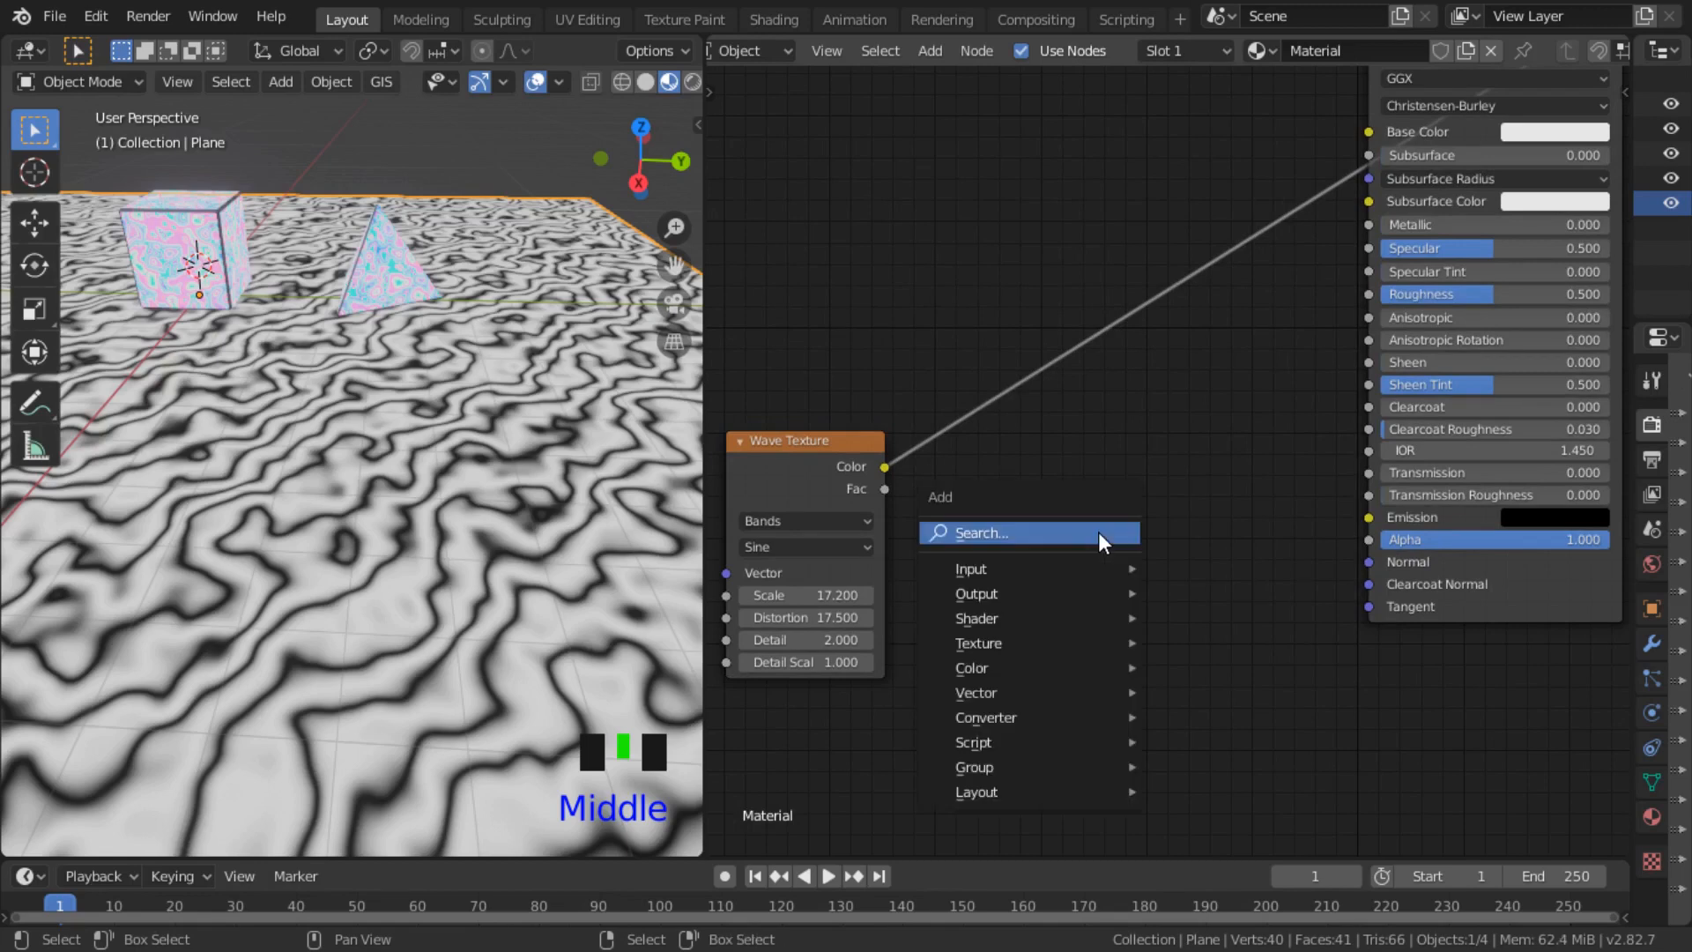
{"action": "left_click", "coordinate": [1098, 532]}
{"action": "type", "text": "bump"}
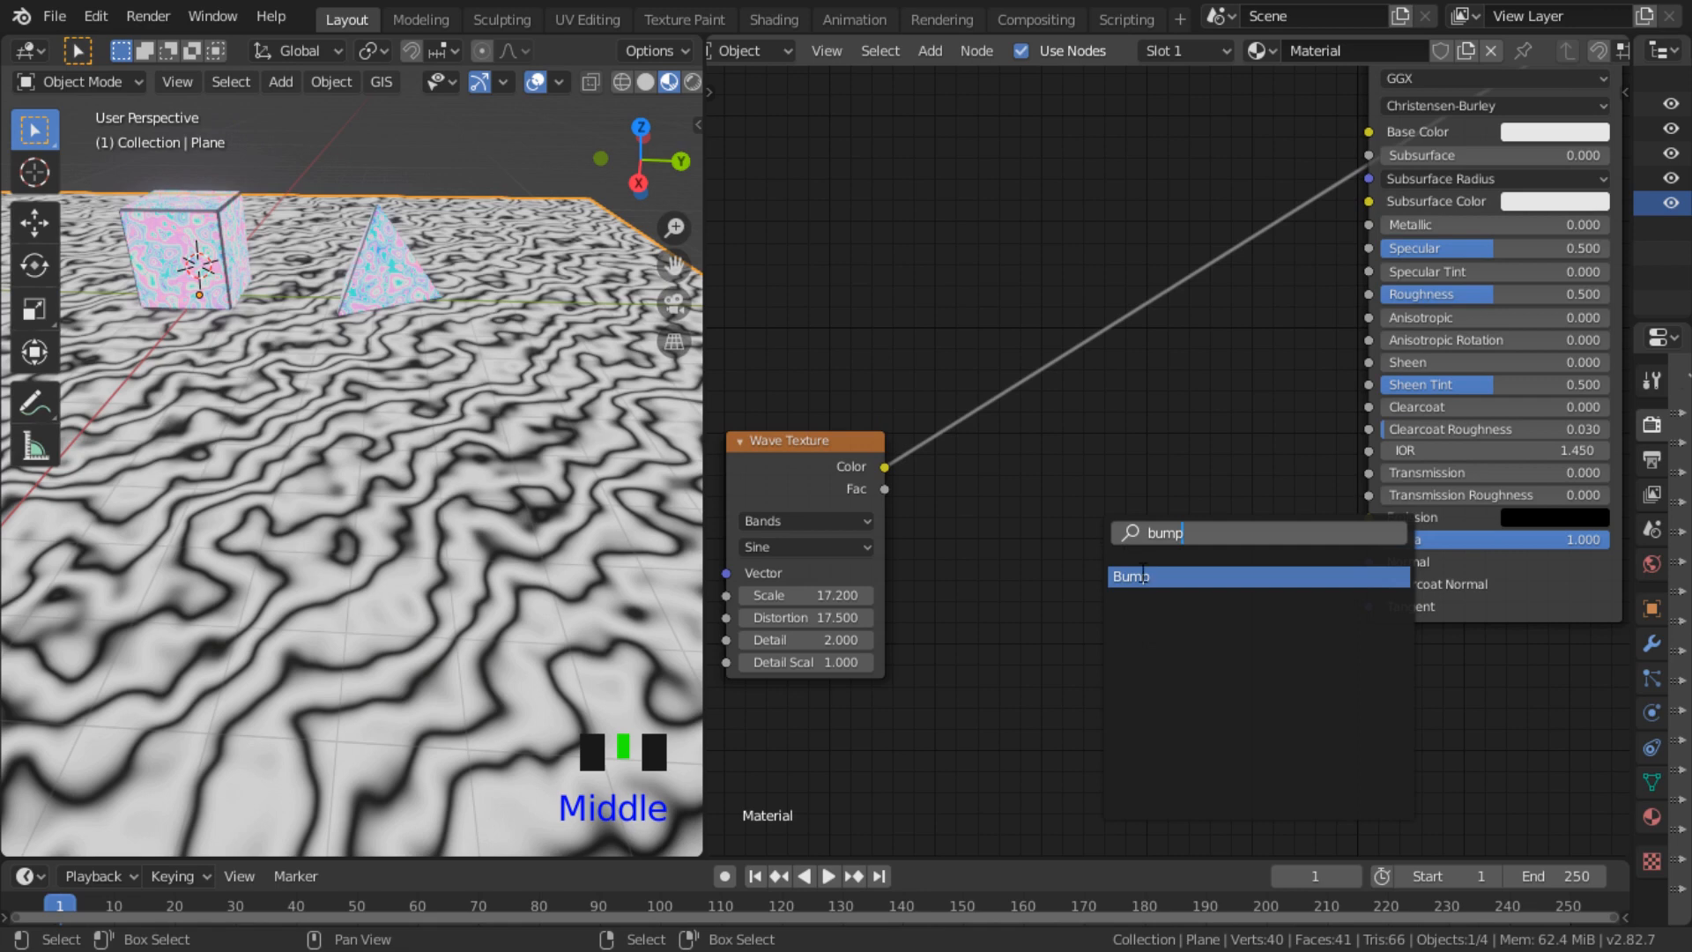
{"action": "left_click", "coordinate": [1143, 574]}
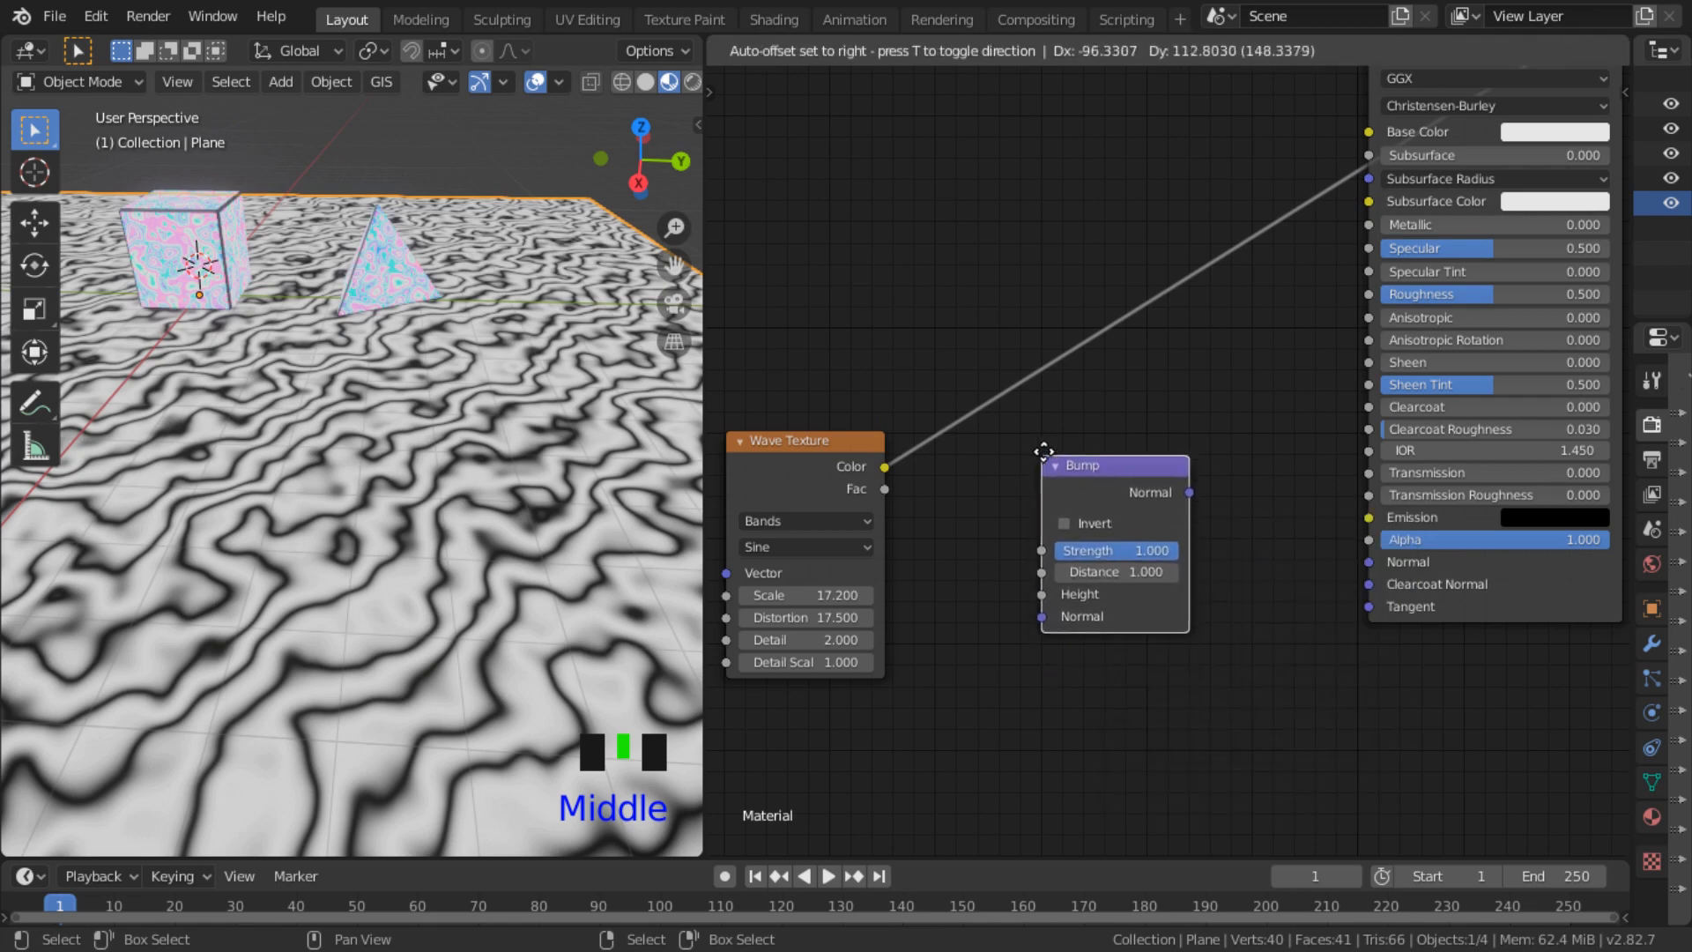
{"action": "left_click", "coordinate": [1053, 459]}
Step: Connect the Wave Texture's Fac output to the Bump node's Height input
{"action": "scroll", "coordinate": [970, 573], "scroll_direction": "up", "scroll_amount": 1}
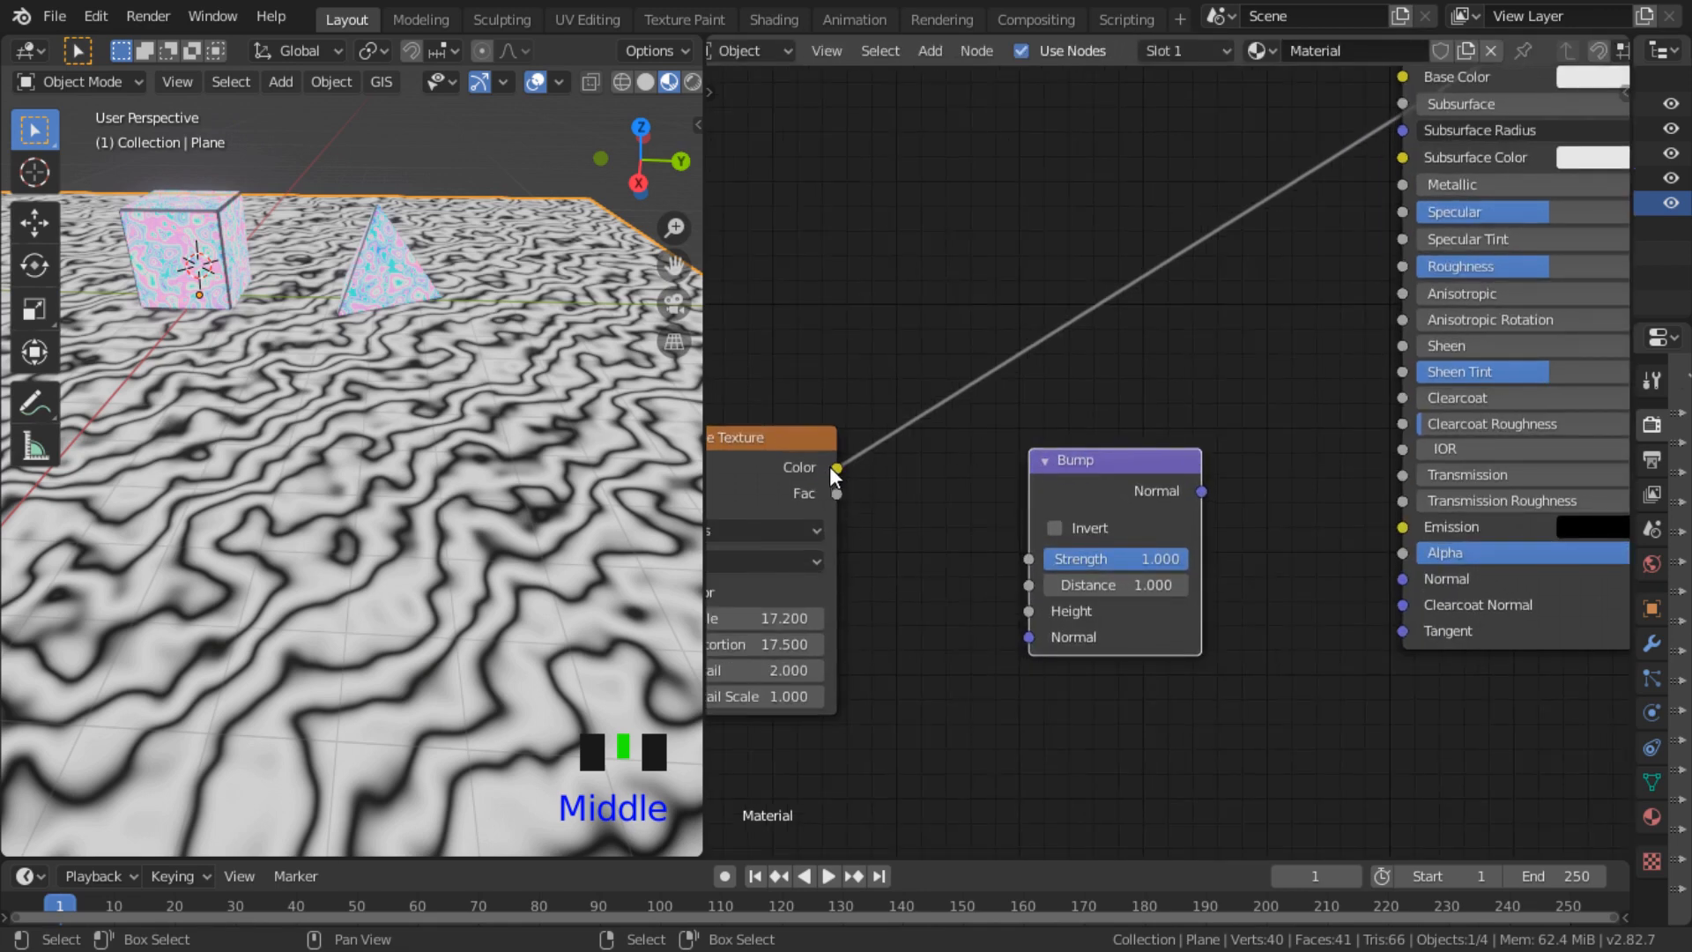
{"action": "left_click_drag", "start_coordinate": [836, 494], "coordinate": [1034, 615]}
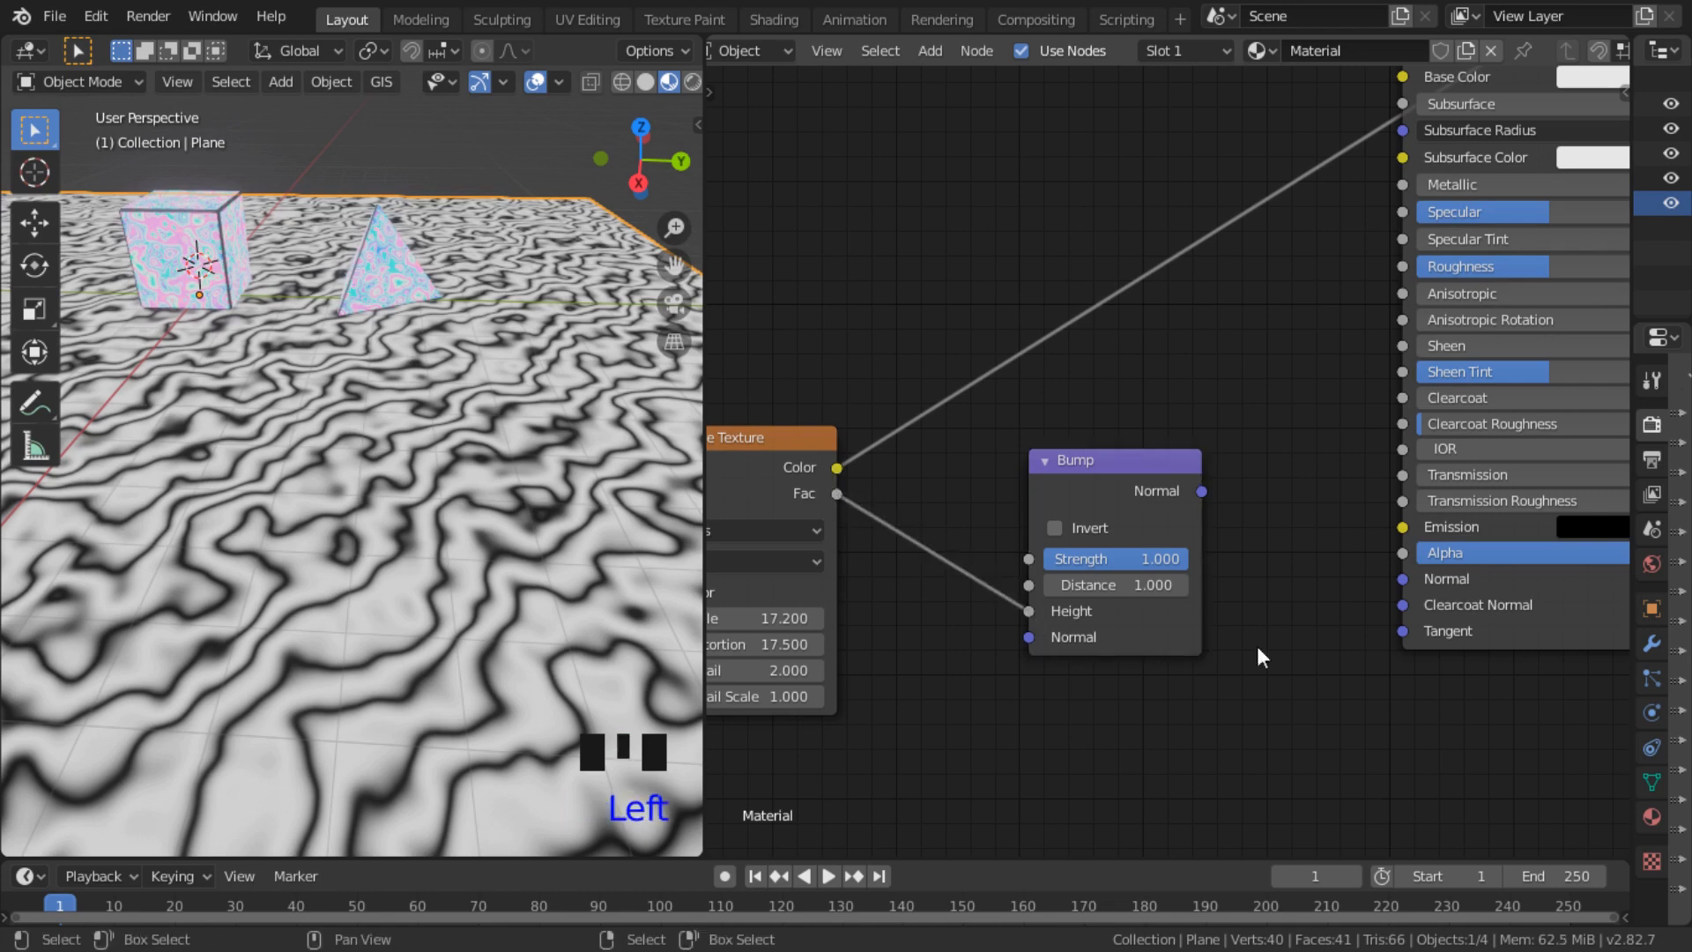
{"action": "scroll", "coordinate": [1257, 649], "scroll_direction": "down", "scroll_amount": 2}
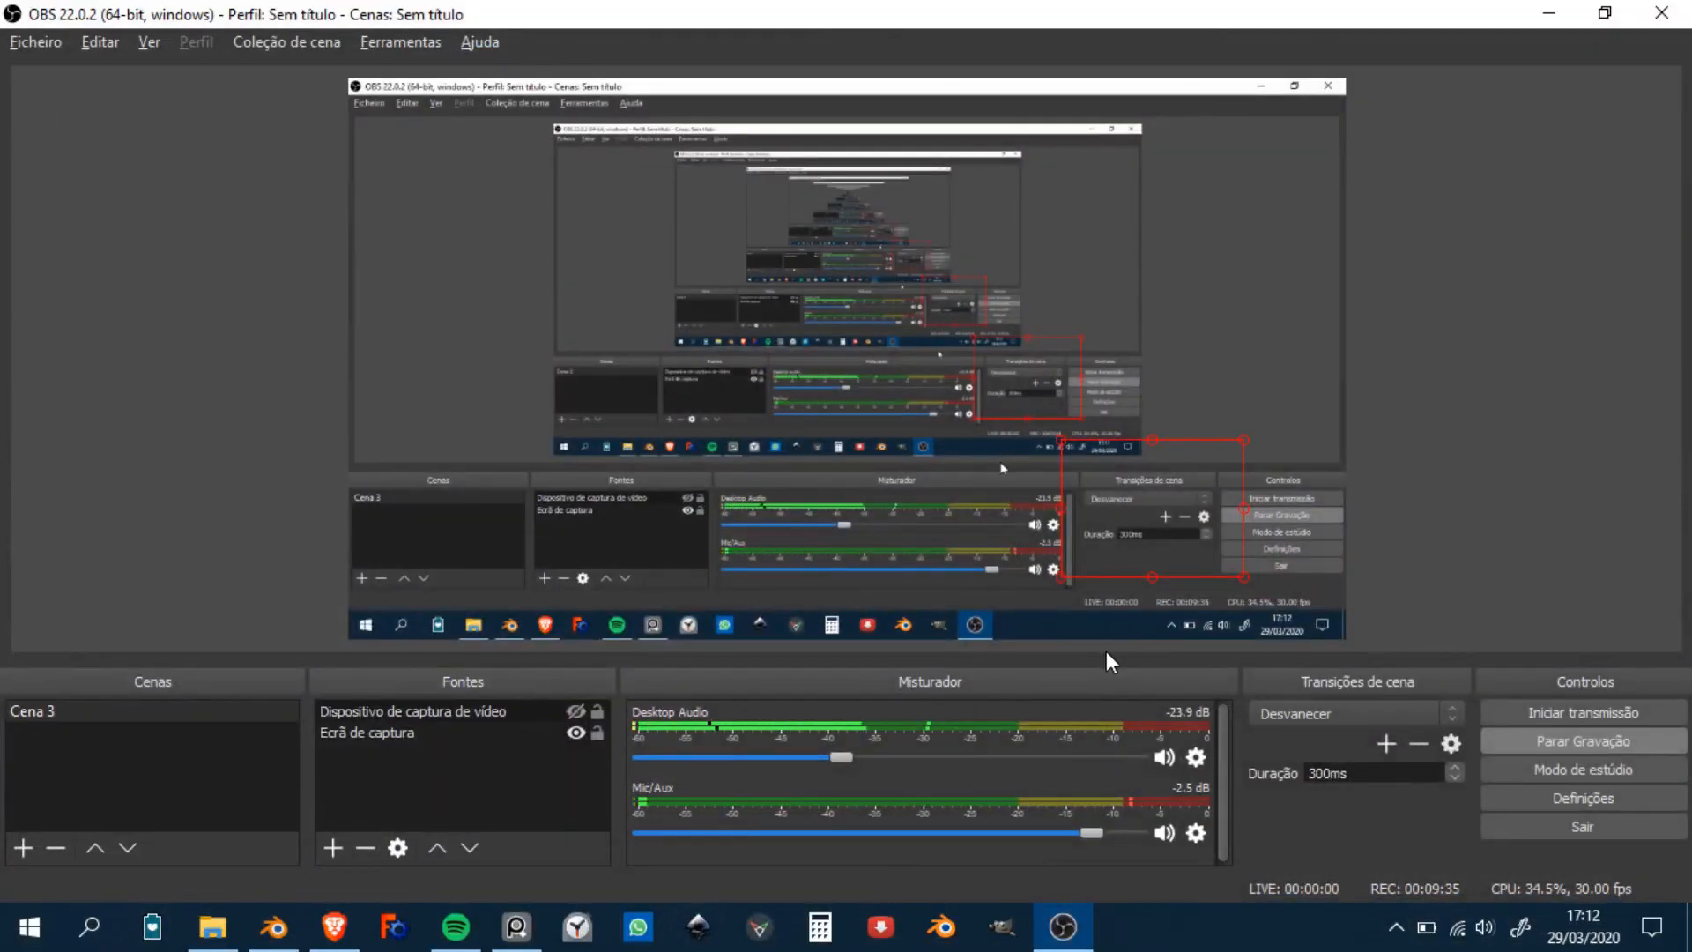
{"action": "left_click", "coordinate": [1164, 833]}
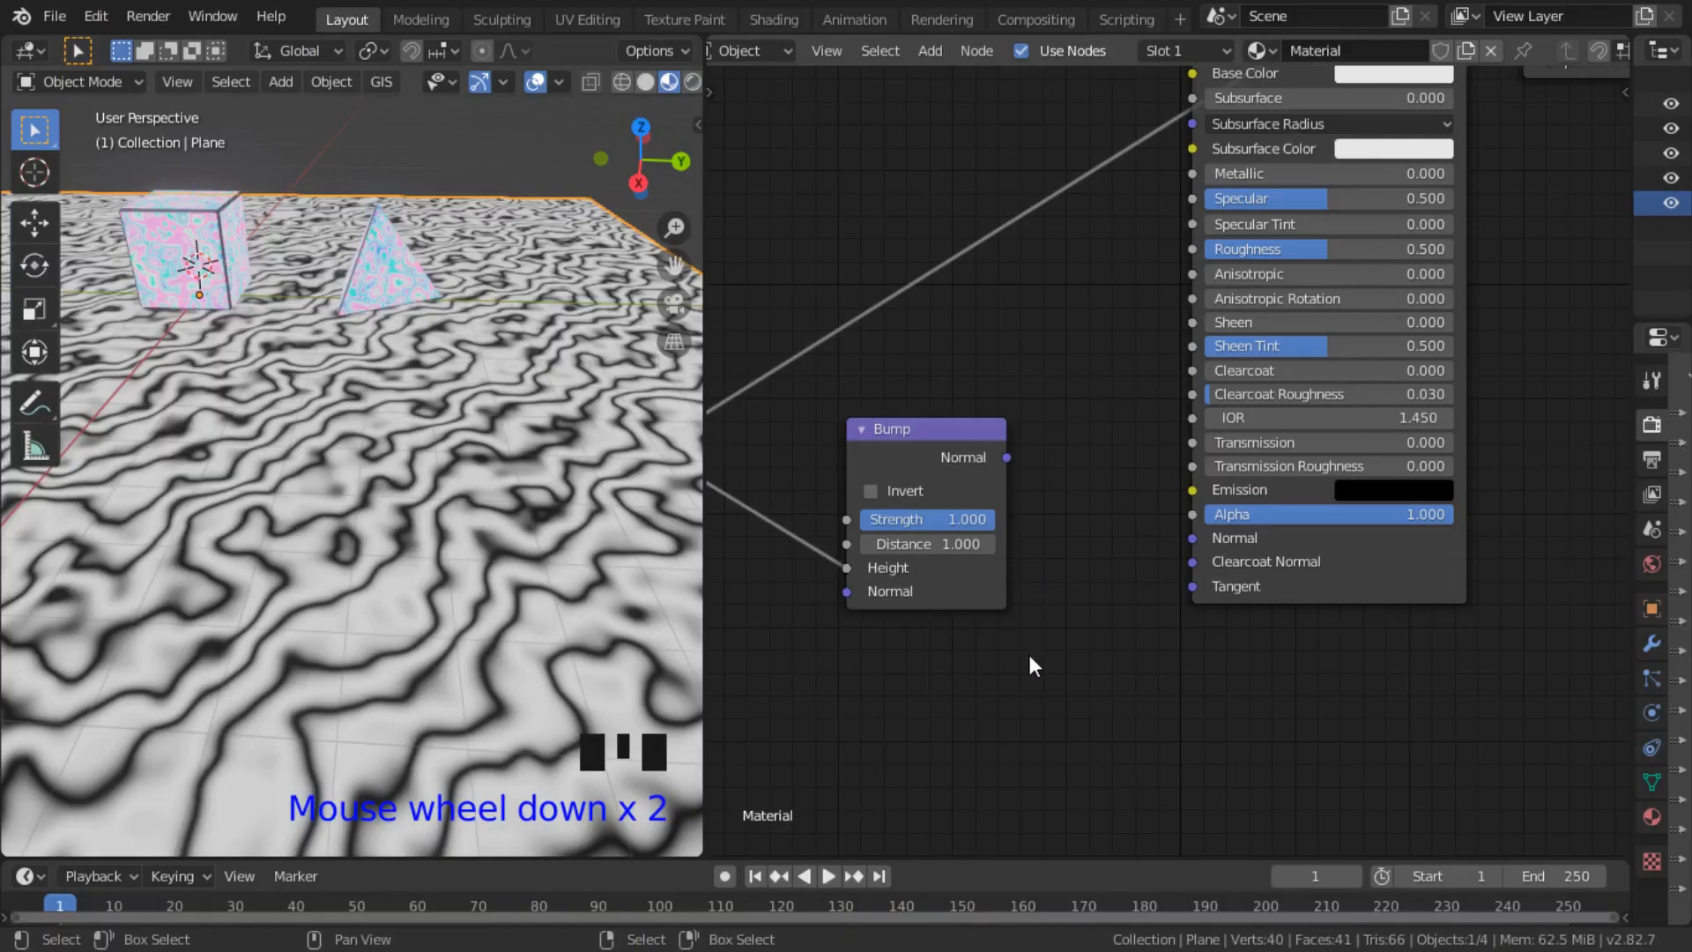
Step: Spread out the Wave Texture and Bump nodes, leaving more room between them and the Principled BSDF
{"action": "scroll", "coordinate": [1028, 656], "scroll_direction": "down", "scroll_amount": 2}
{"action": "middle_click_drag", "start_coordinate": [794, 578], "coordinate": [947, 633]}
{"action": "left_click_drag", "start_coordinate": [931, 499], "coordinate": [824, 380]}
{"action": "left_click_drag", "start_coordinate": [1148, 505], "coordinate": [1071, 507]}
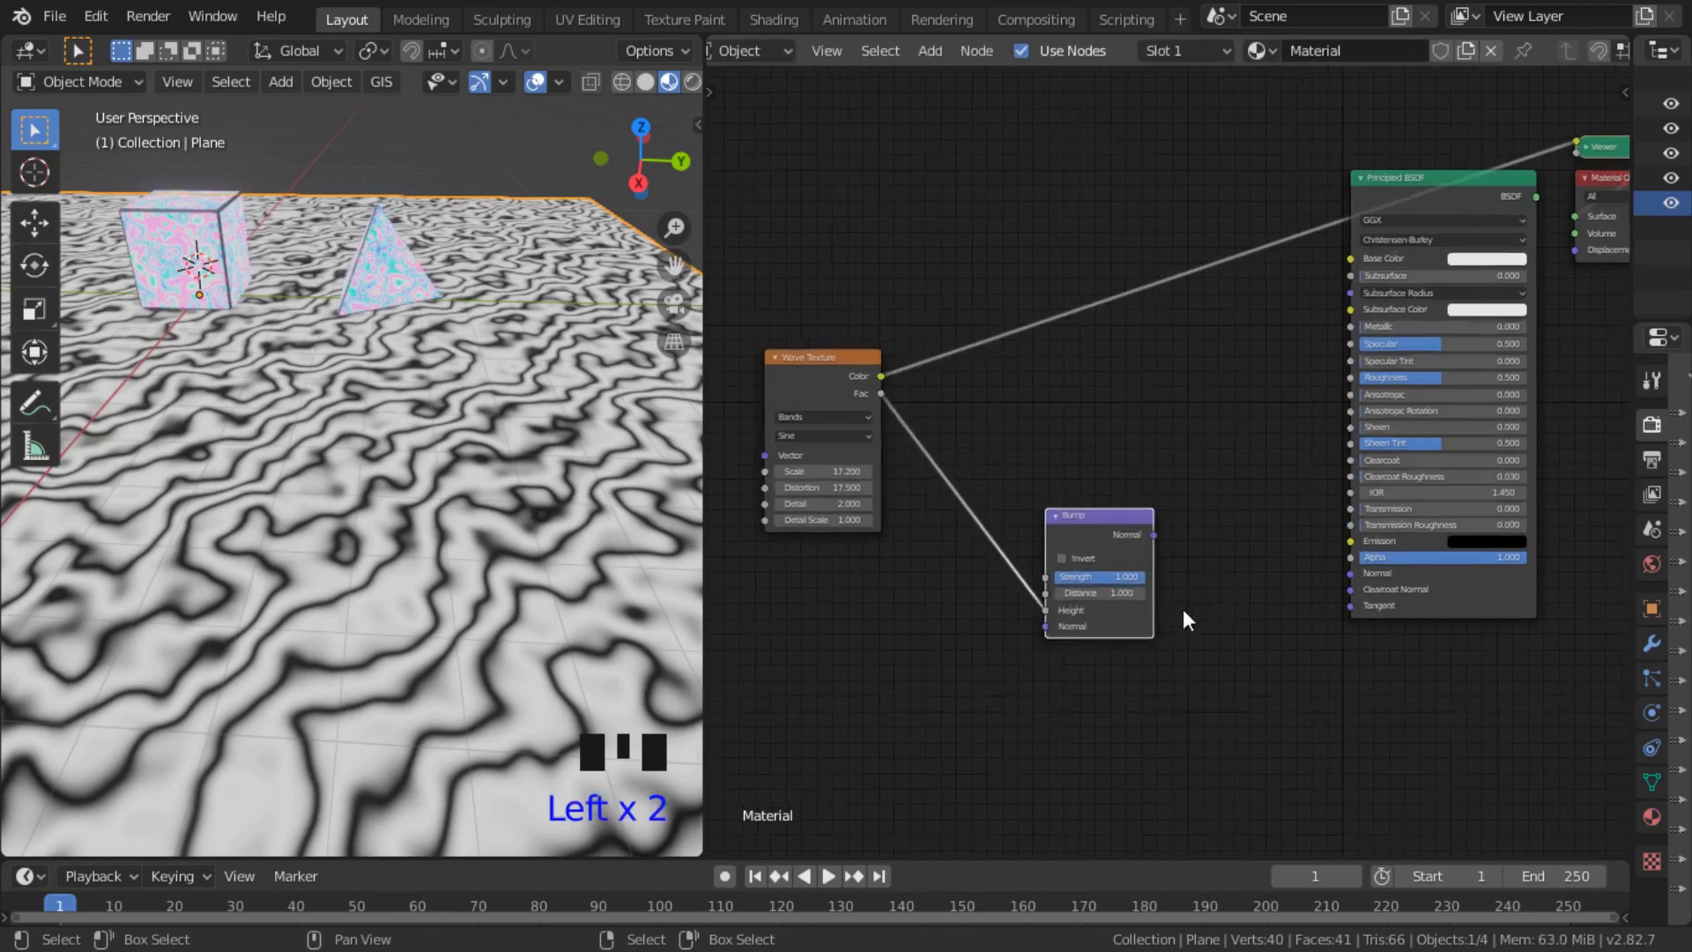
{"action": "scroll", "coordinate": [1096, 594], "scroll_direction": "up", "scroll_amount": 2}
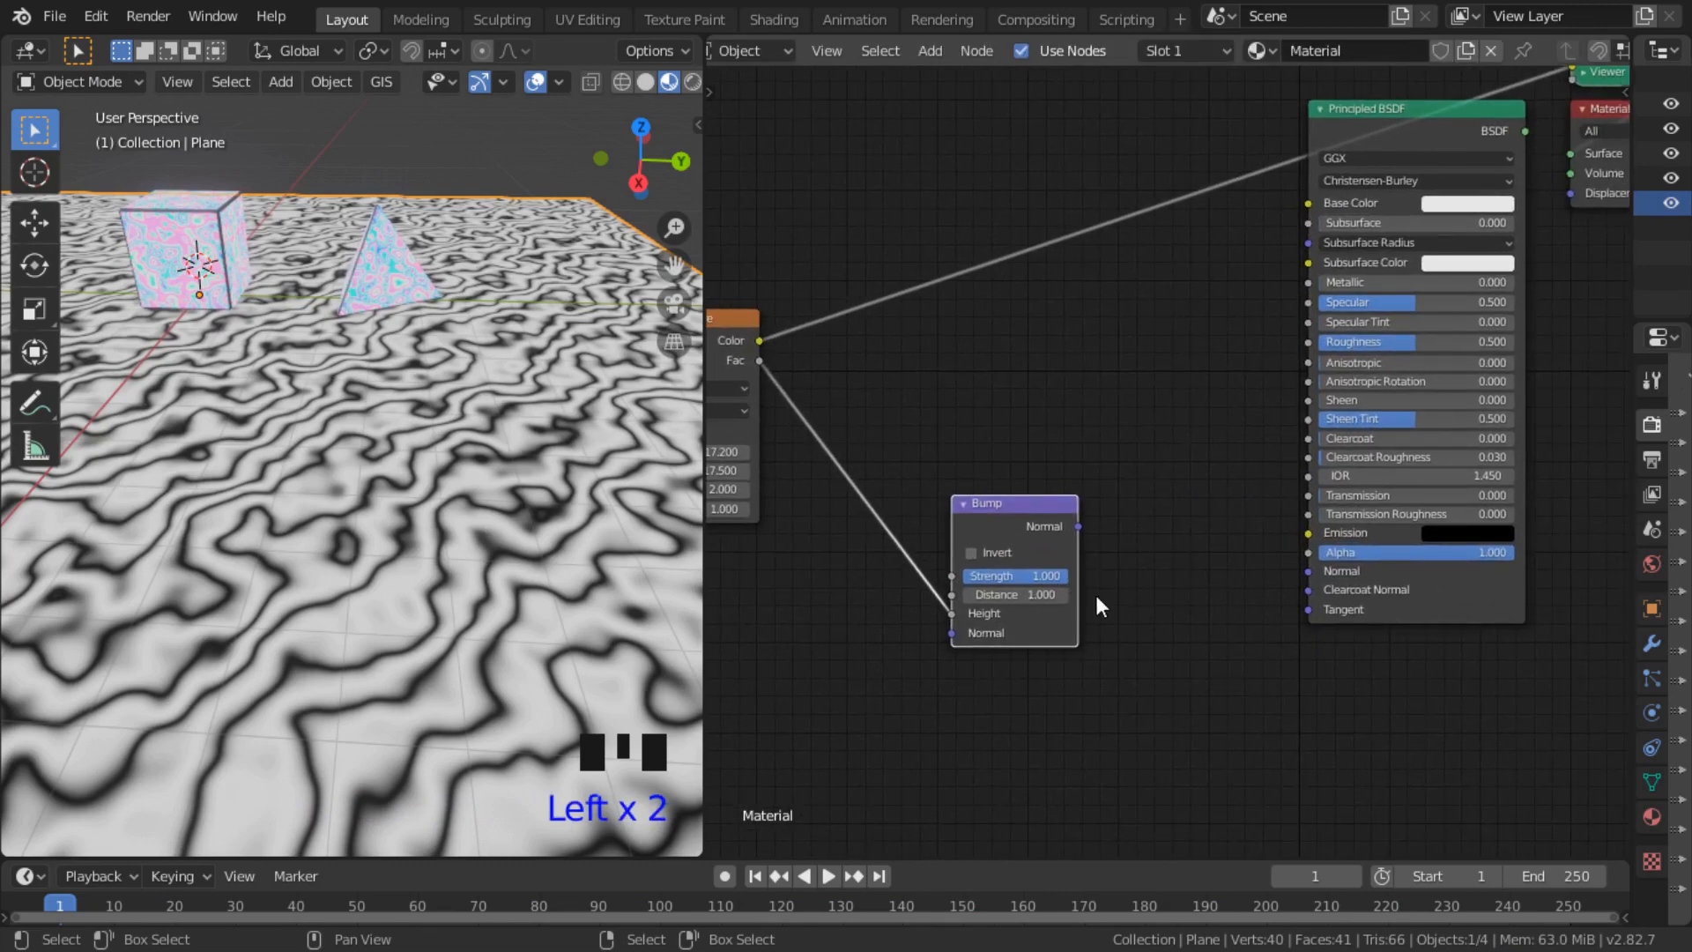
{"action": "scroll", "coordinate": [1097, 595], "scroll_direction": "up", "scroll_amount": 1}
{"action": "middle_click_drag", "start_coordinate": [1131, 650], "coordinate": [1064, 641]}
{"action": "scroll", "coordinate": [1064, 641], "scroll_direction": "up", "scroll_amount": 1}
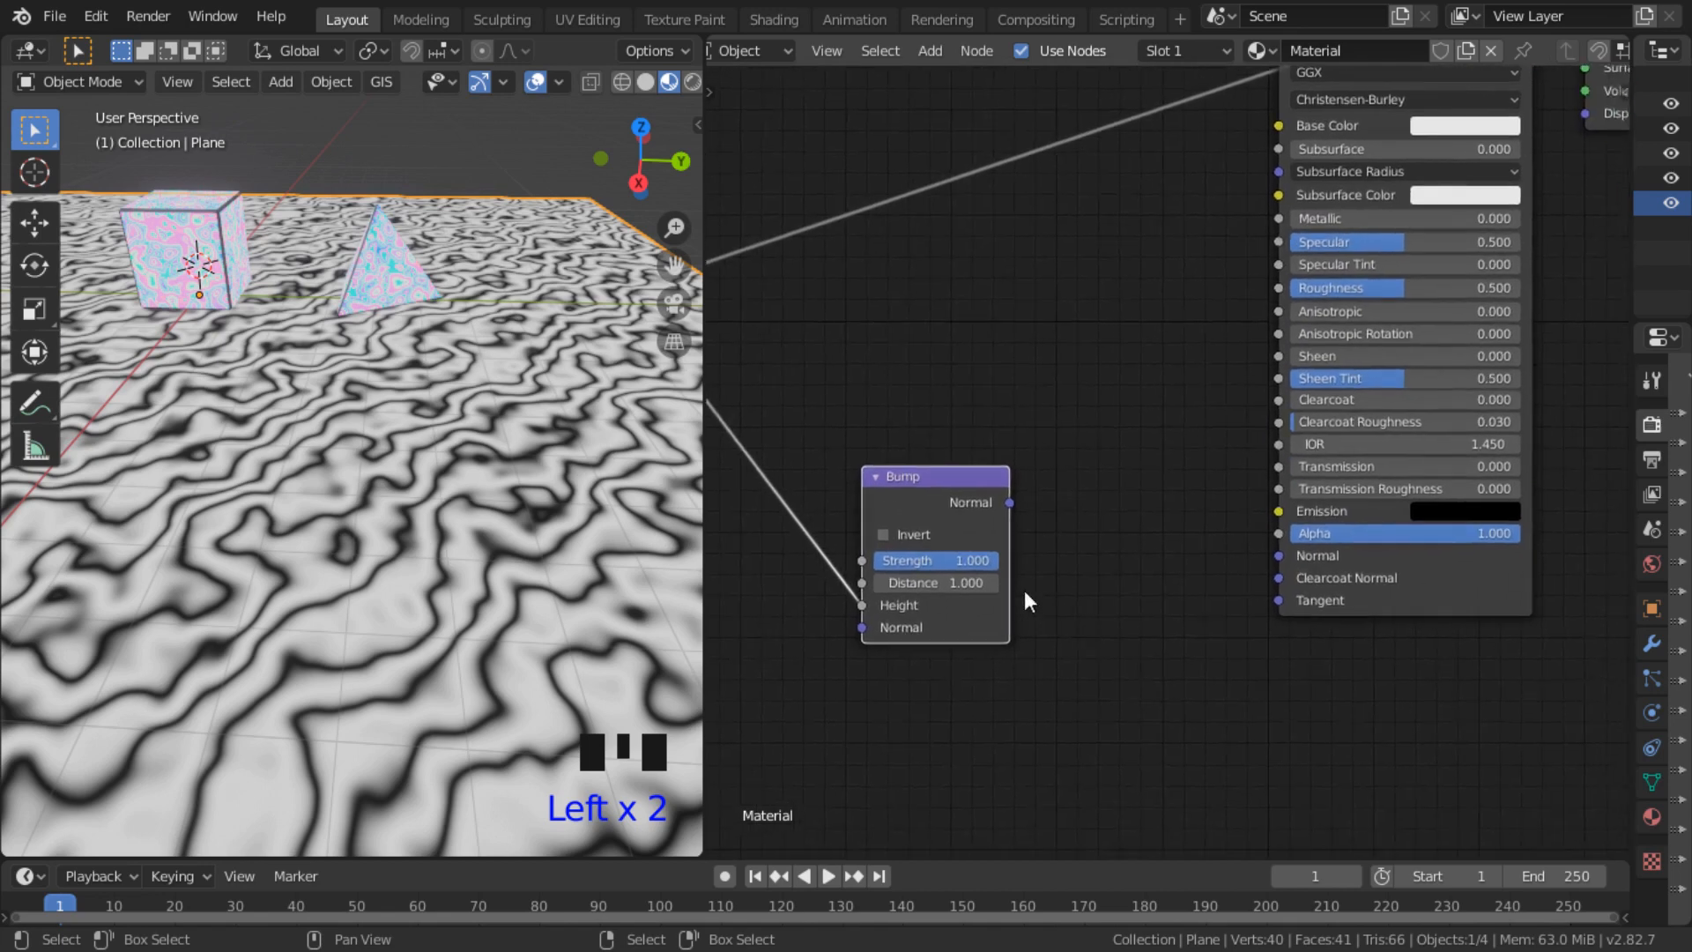
{"action": "left_click_drag", "start_coordinate": [885, 476], "coordinate": [801, 468]}
{"action": "scroll", "coordinate": [914, 631], "scroll_direction": "down", "scroll_amount": 1}
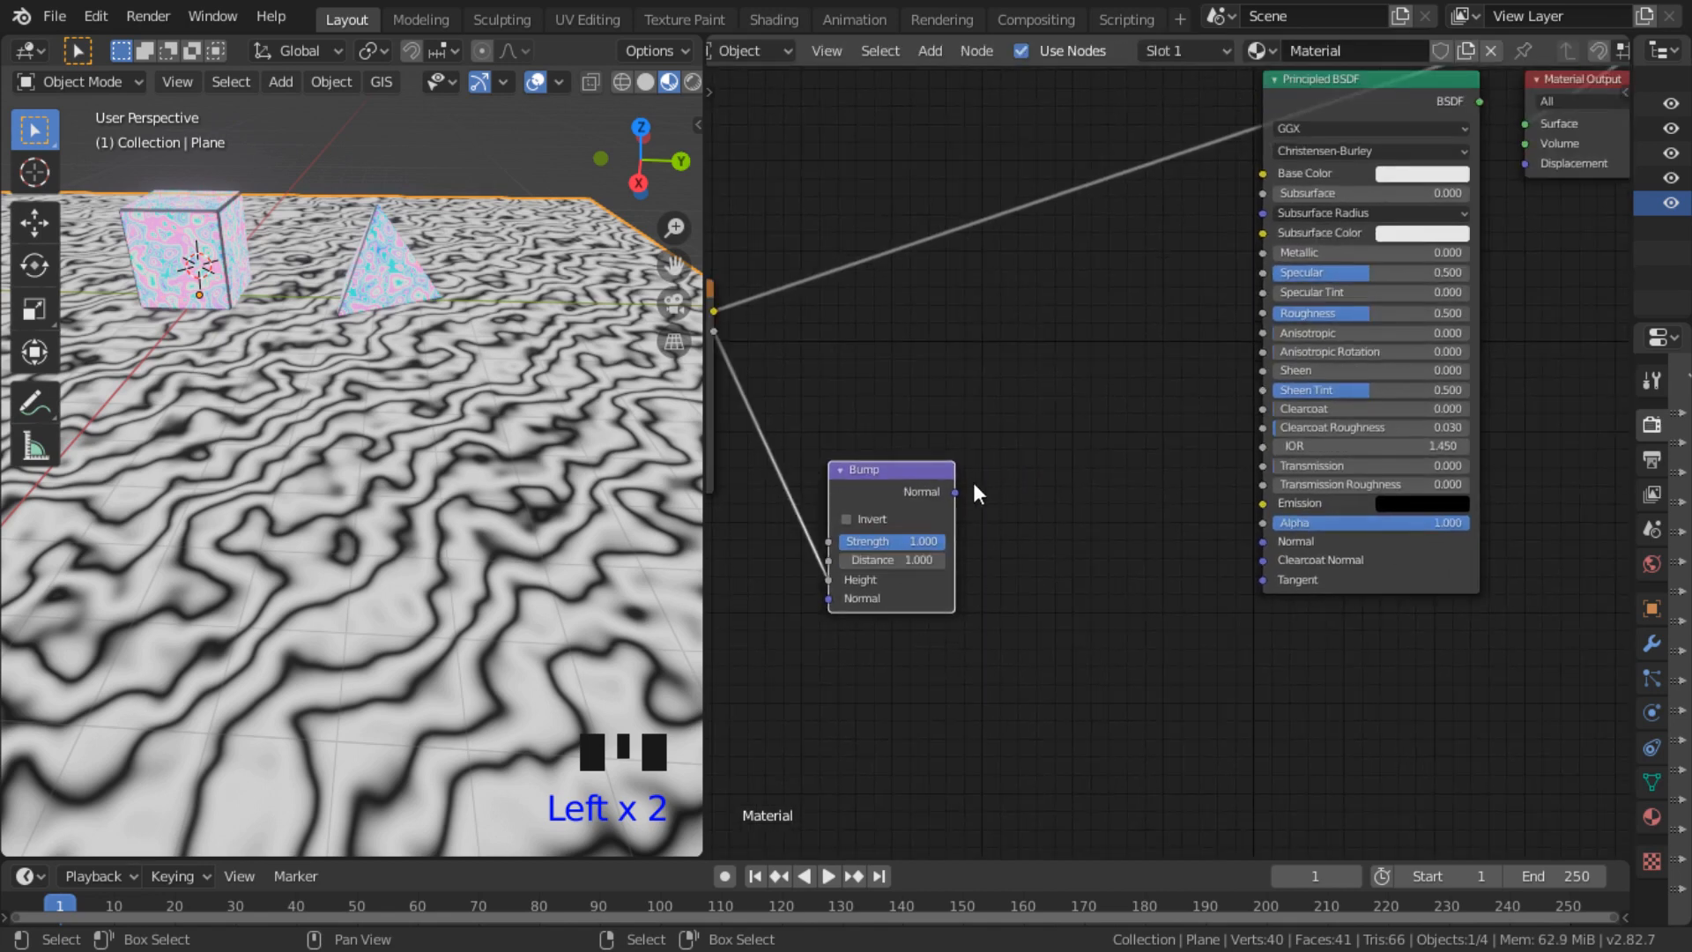
Step: Connect the Bump node's Normal output to the Principled BSDF's Normal input and set the bump strength to 0.292
{"action": "left_click_drag", "start_coordinate": [959, 492], "coordinate": [1108, 540]}
{"action": "left_click_drag", "start_coordinate": [1257, 546], "coordinate": [1262, 541]}
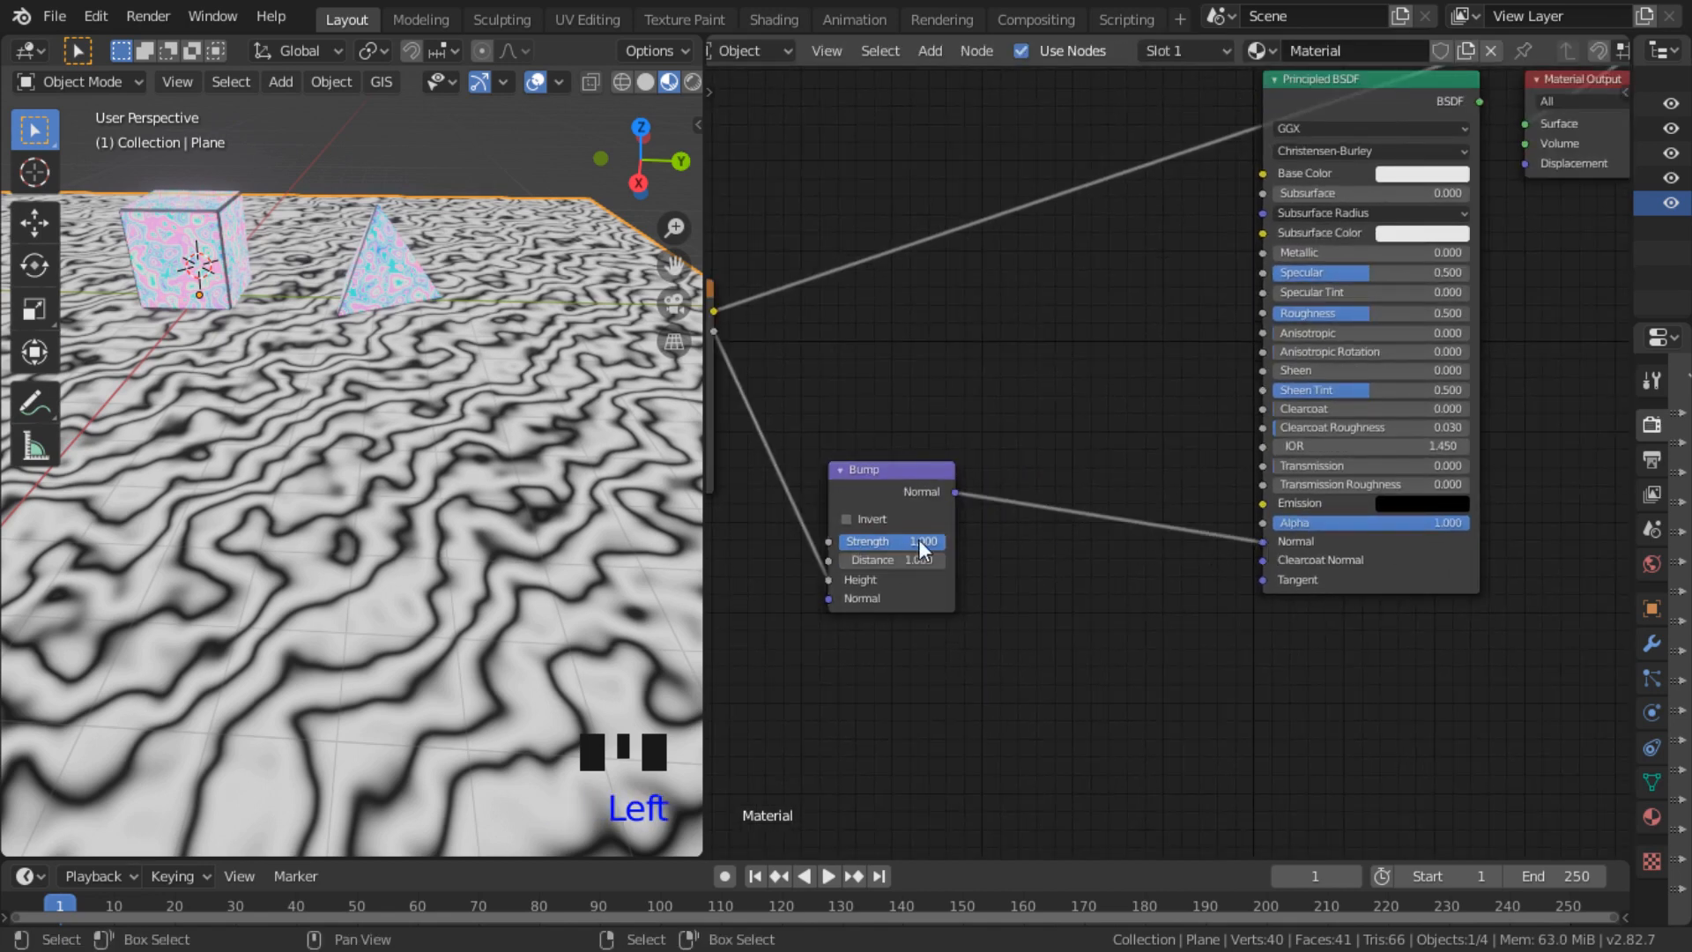
{"action": "middle_click_drag", "start_coordinate": [1161, 376], "coordinate": [1015, 590]}
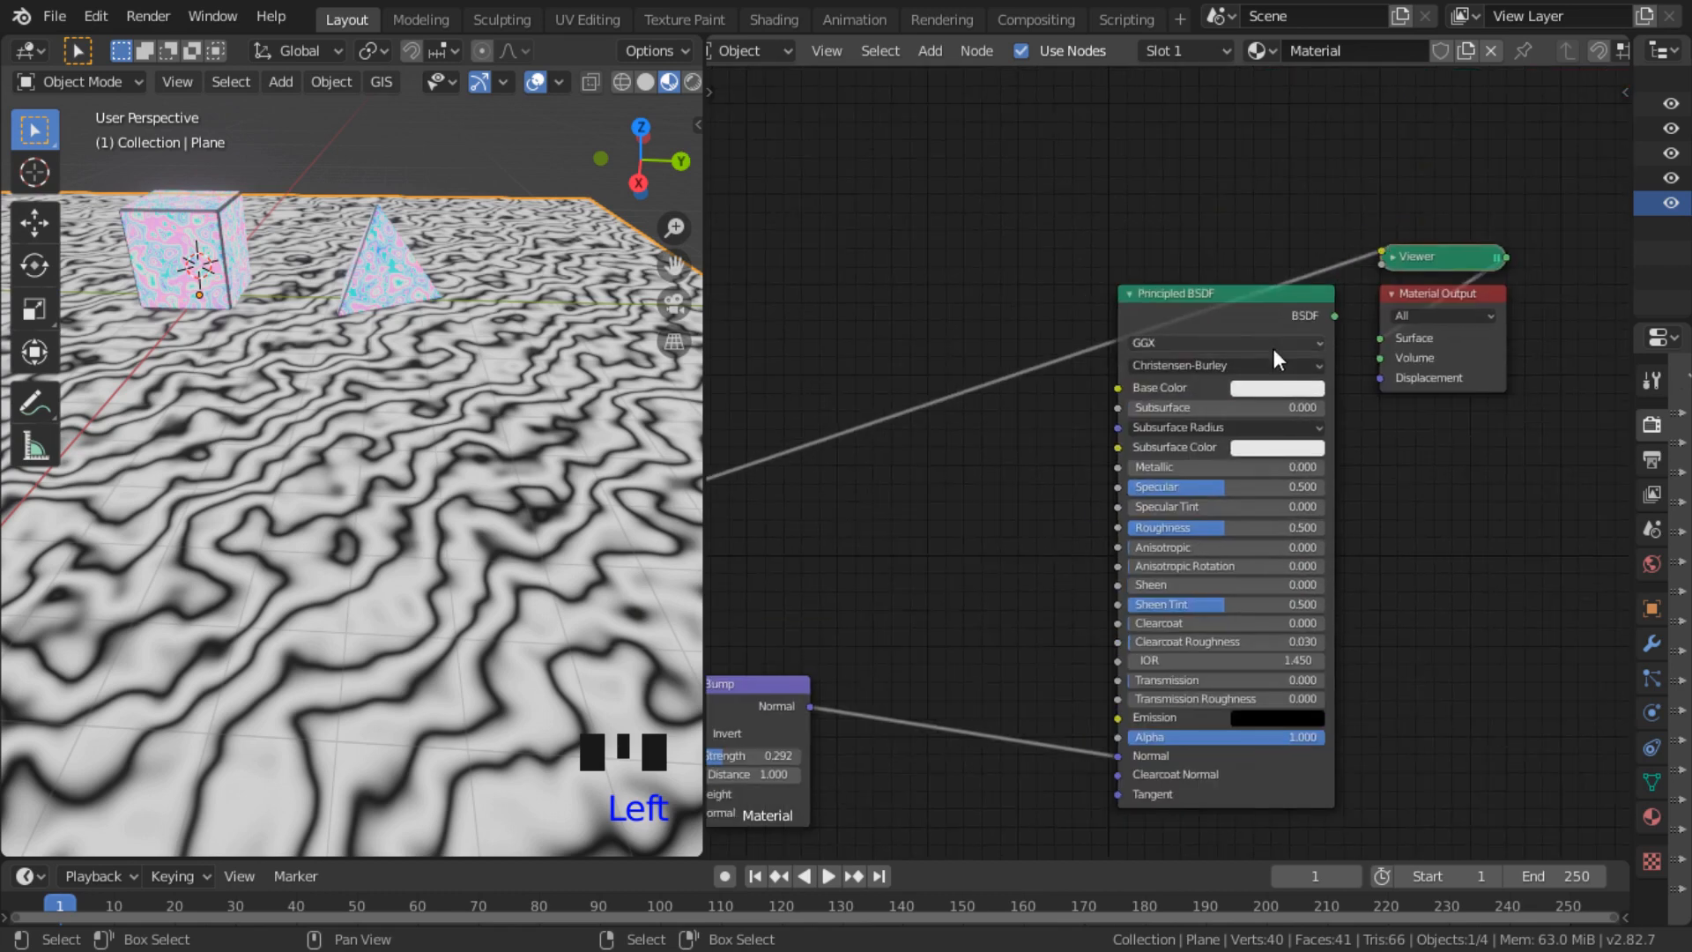
Step: Move the Principled BSDF lower and route it to the Material Output's Surface in place of the Viewer node
{"action": "left_click_drag", "start_coordinate": [1258, 316], "coordinate": [1235, 375]}
{"action": "scroll", "coordinate": [1386, 567], "scroll_direction": "down", "scroll_amount": 4}
{"action": "middle_click_drag", "start_coordinate": [1387, 567], "coordinate": [1341, 471]}
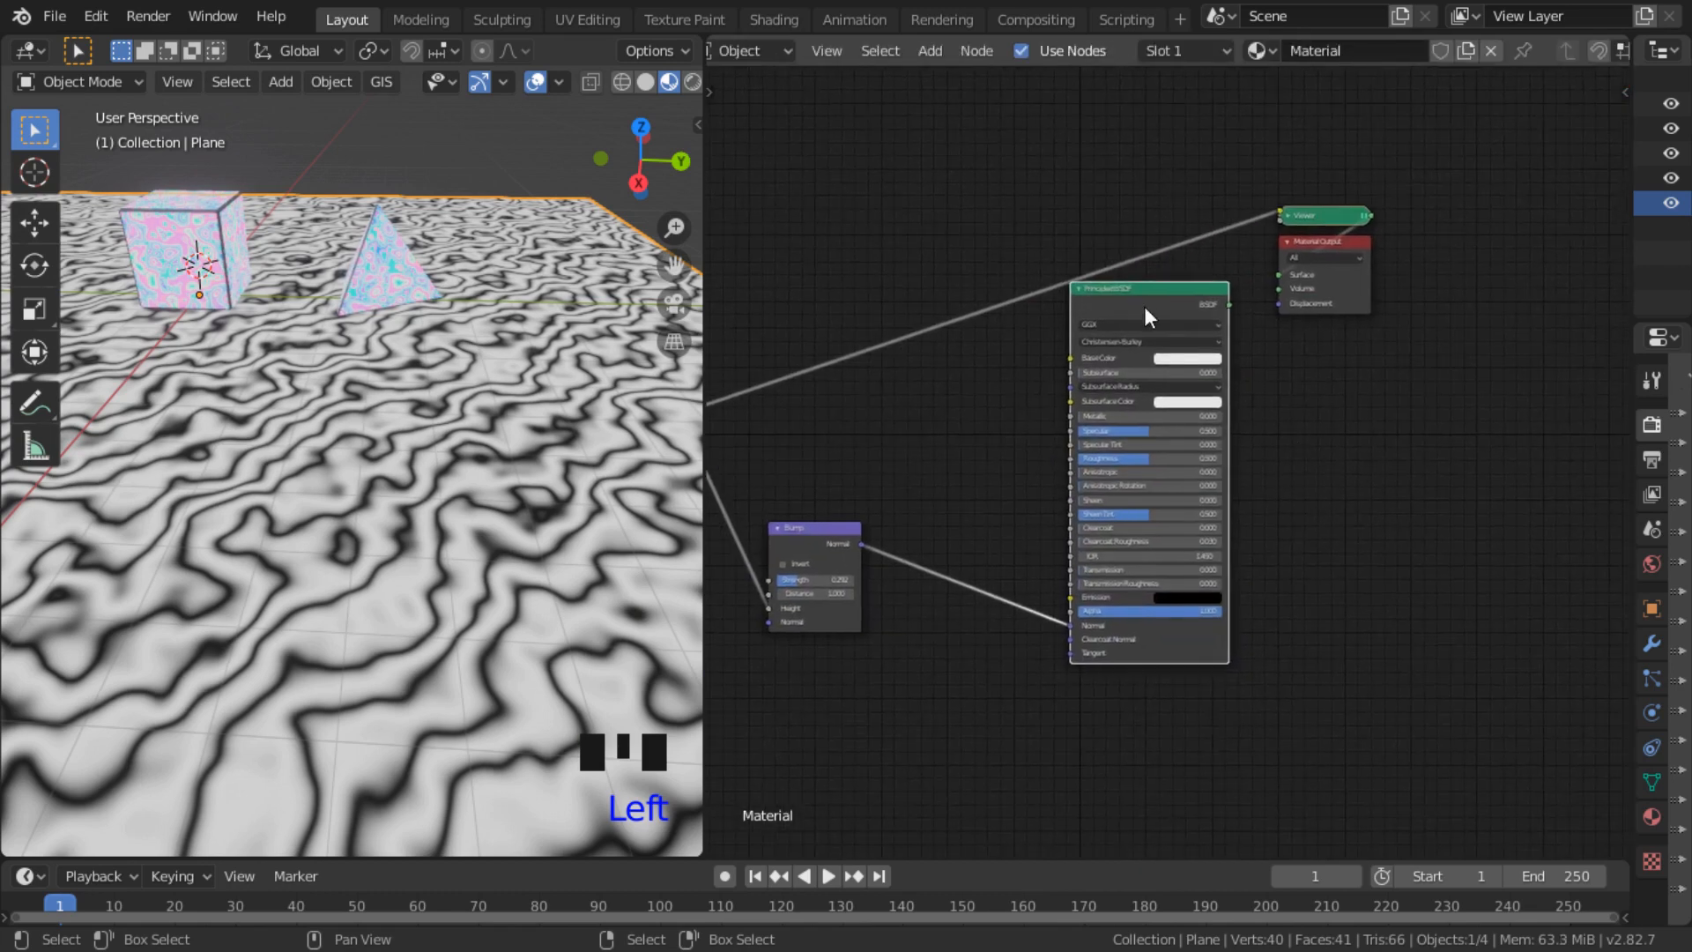
{"action": "left_click_drag", "start_coordinate": [1144, 302], "coordinate": [1144, 360]}
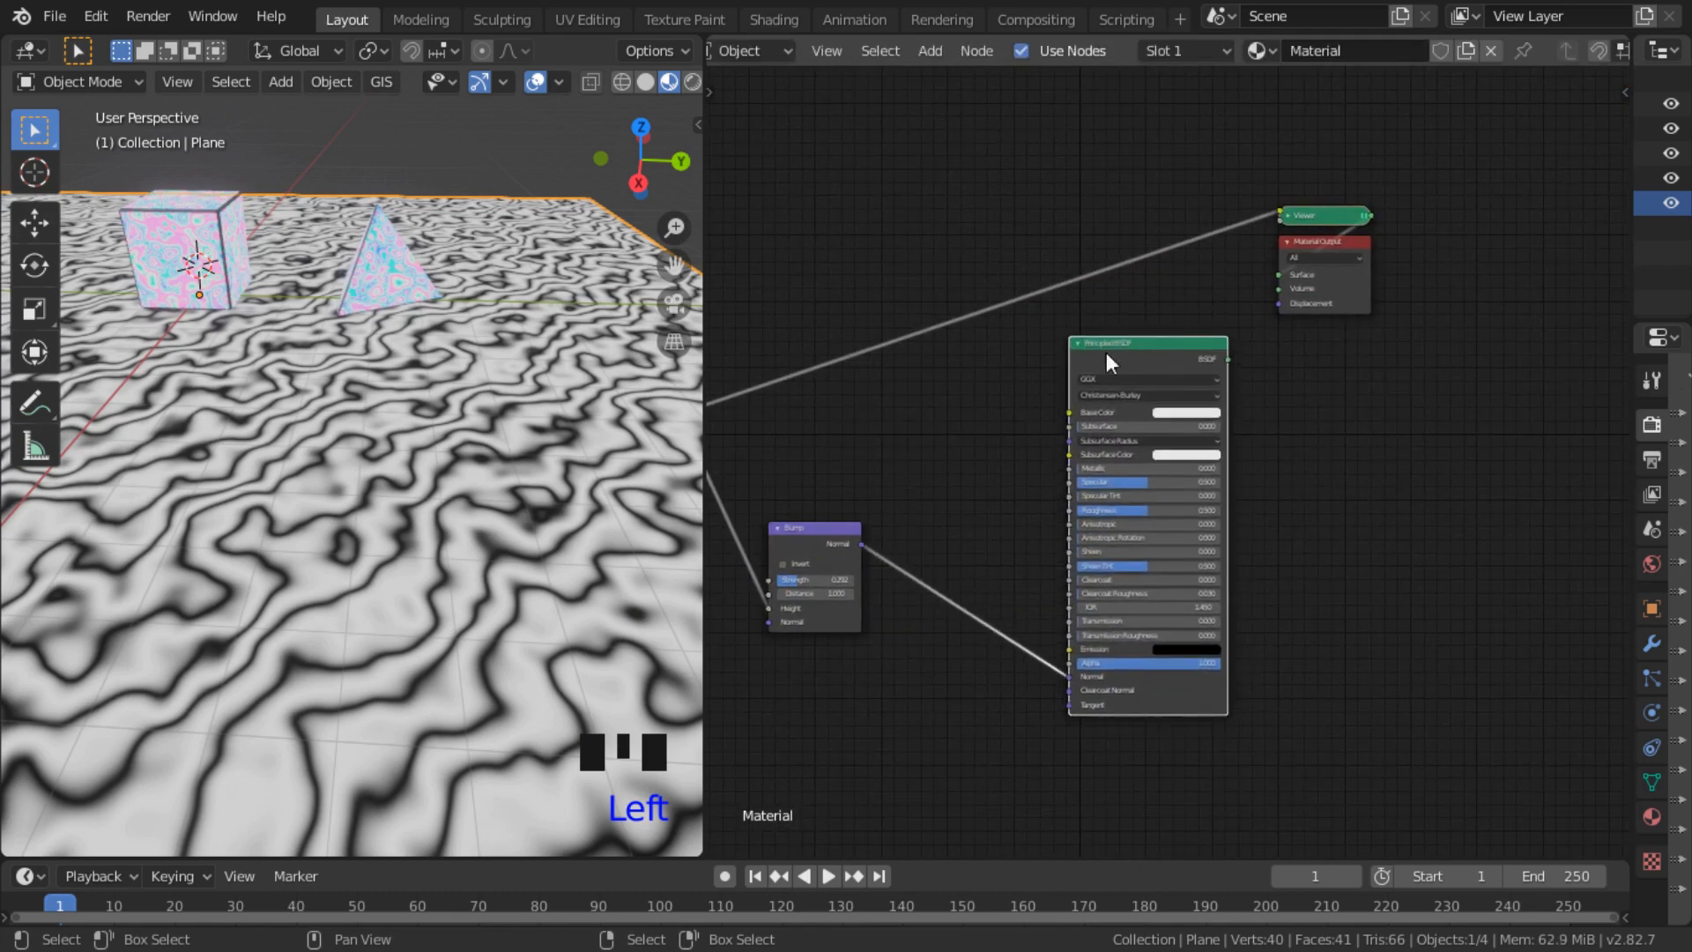
{"action": "left_click", "coordinate": [1137, 362], "text": "ctrl+shift"}
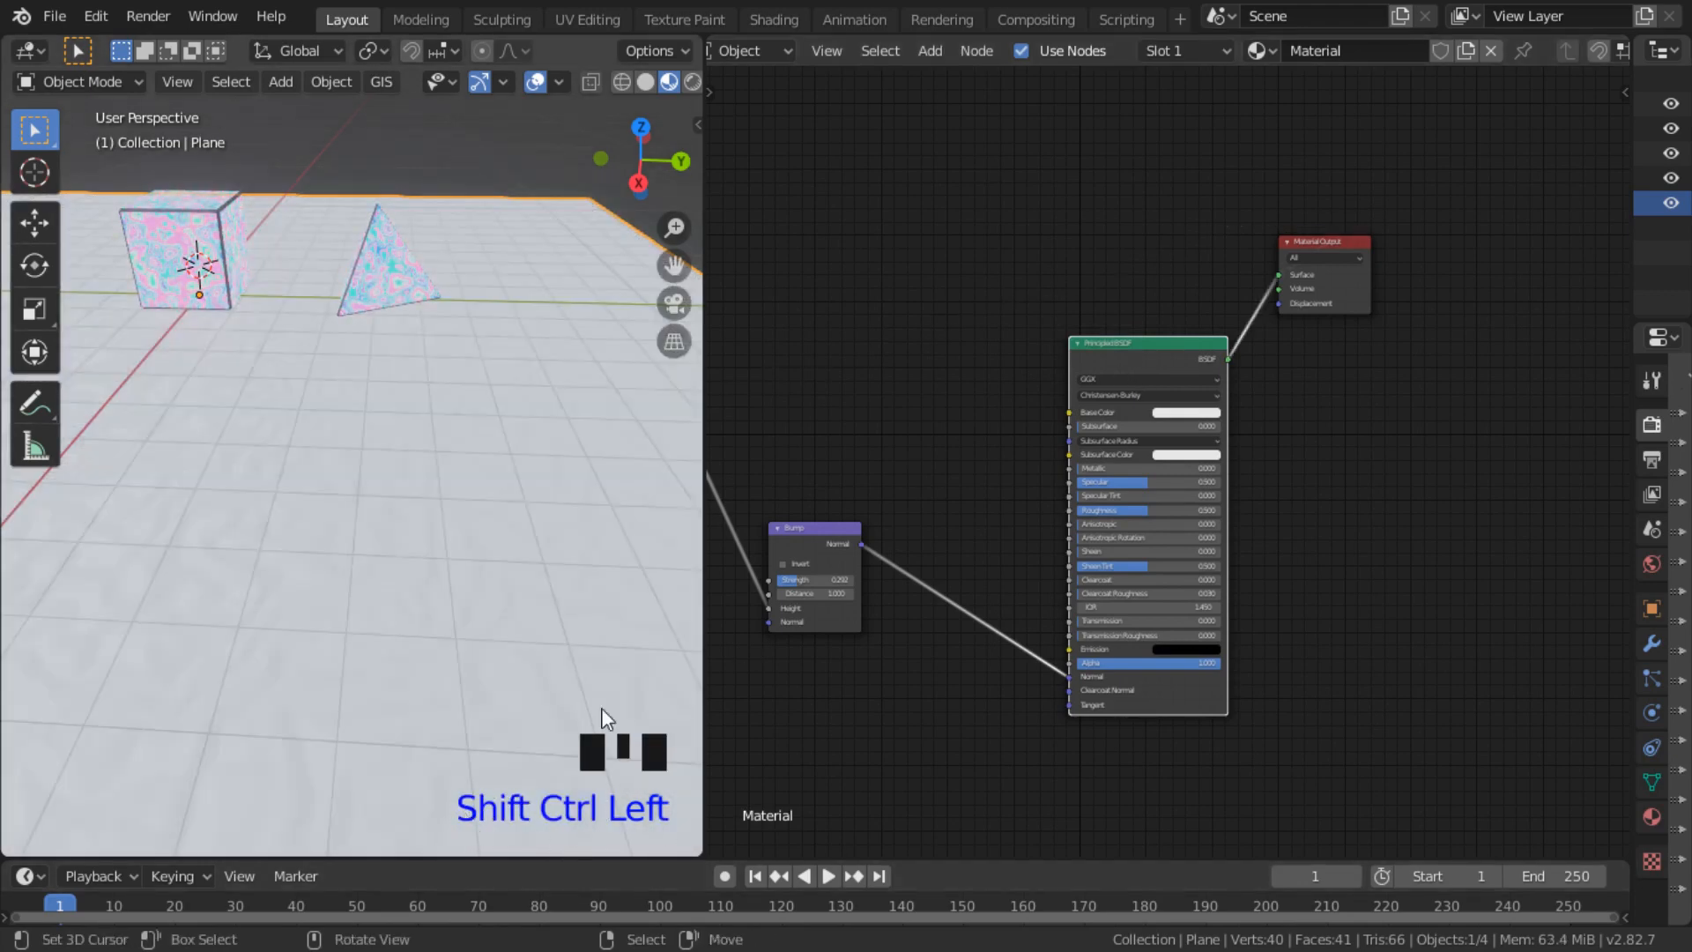
Step: Show the viewport in rendered shading and set the floor's Principled BSDF roughness to 0.100
{"action": "left_click", "coordinate": [693, 82]}
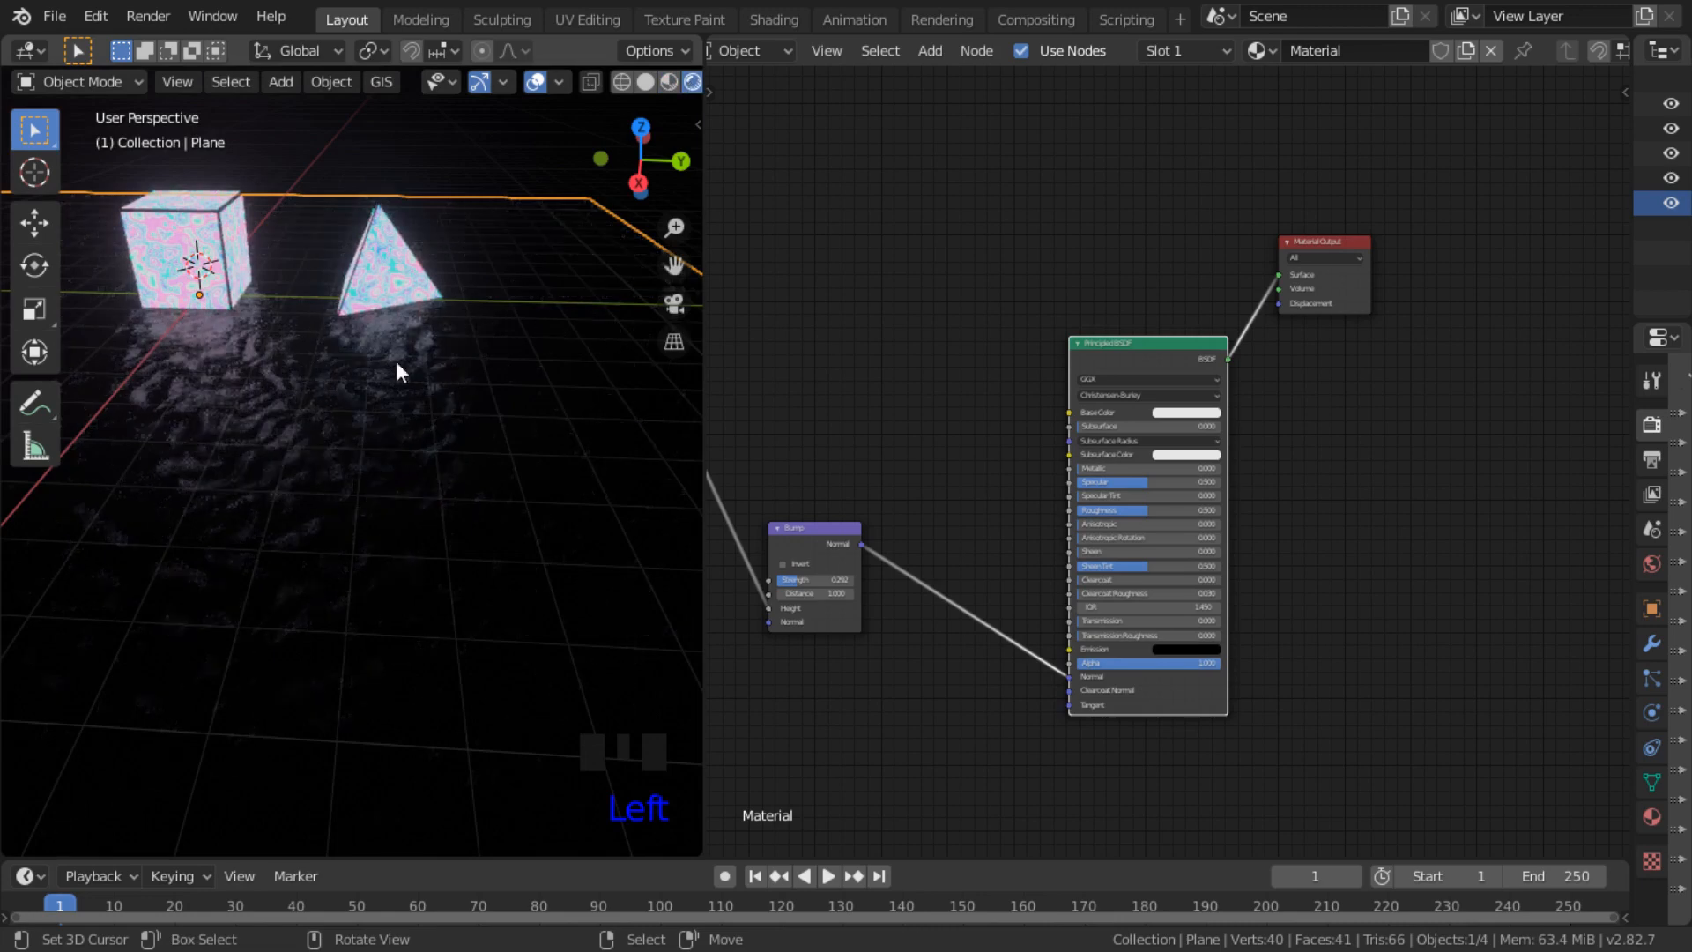
{"action": "mouse_move", "coordinate": [395, 363]}
{"action": "middle_mouse_down"}
{"action": "mouse_move", "coordinate": [336, 431]}
{"action": "mouse_move", "coordinate": [329, 616]}
{"action": "mouse_move", "coordinate": [365, 584]}
{"action": "middle_mouse_up"}
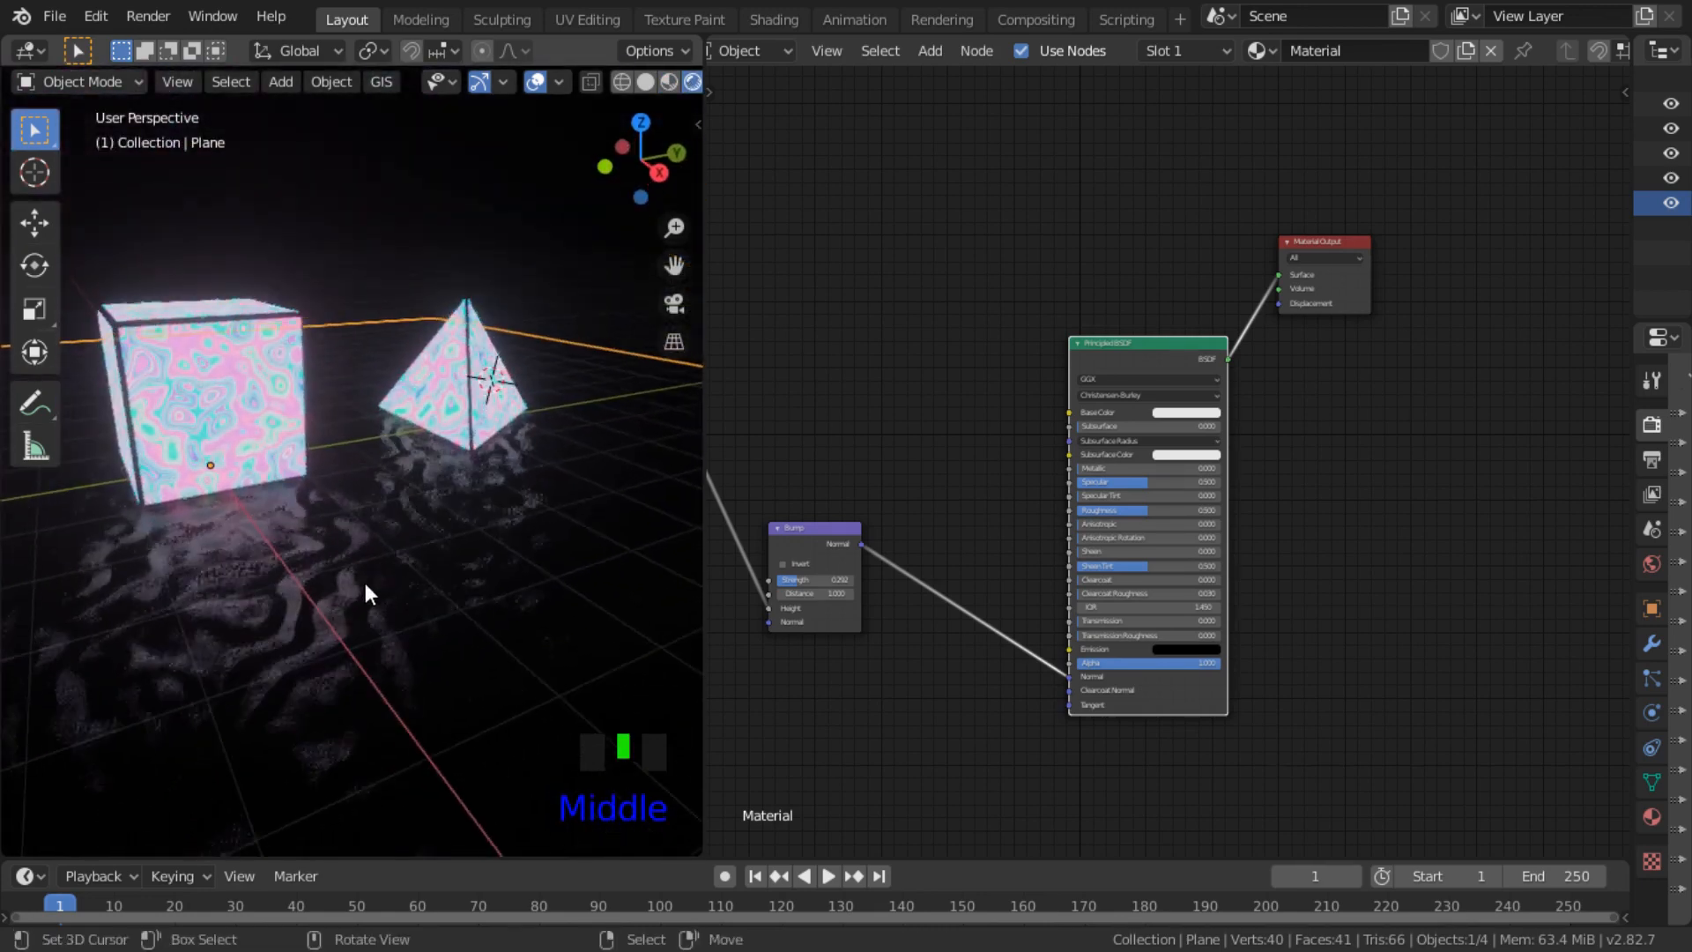
{"action": "scroll", "coordinate": [1031, 696], "scroll_direction": "up", "scroll_amount": 1}
{"action": "scroll", "coordinate": [1041, 712], "scroll_direction": "up", "scroll_amount": 1}
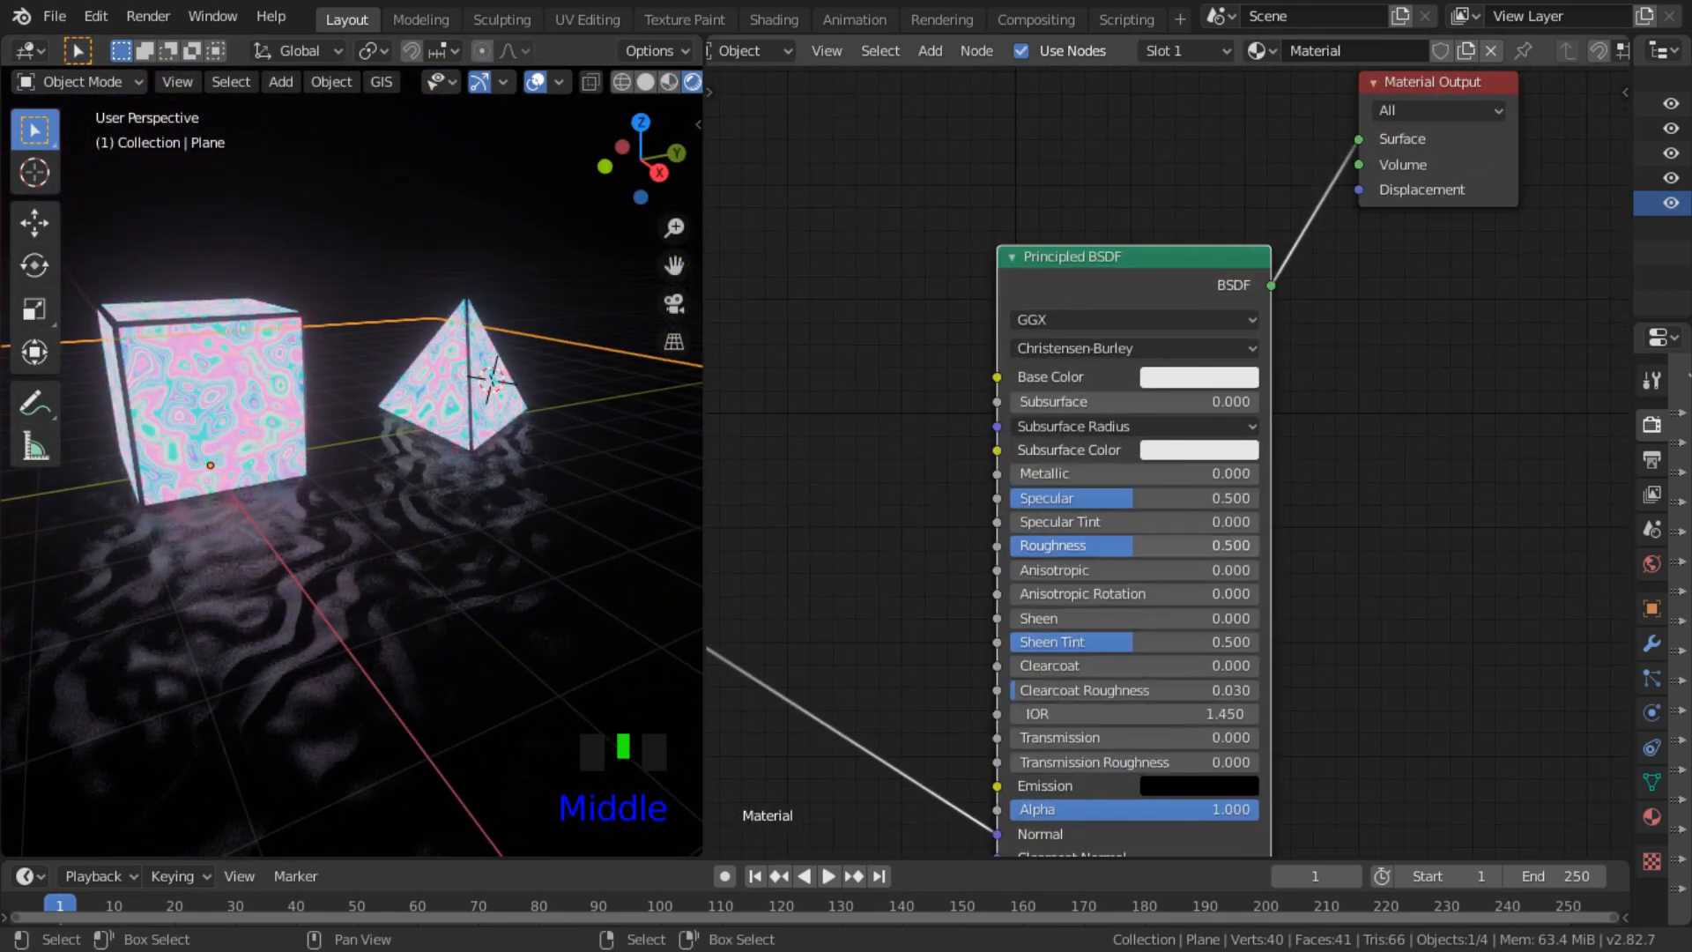
{"action": "left_click_drag", "start_coordinate": [1133, 545], "coordinate": [1033, 546]}
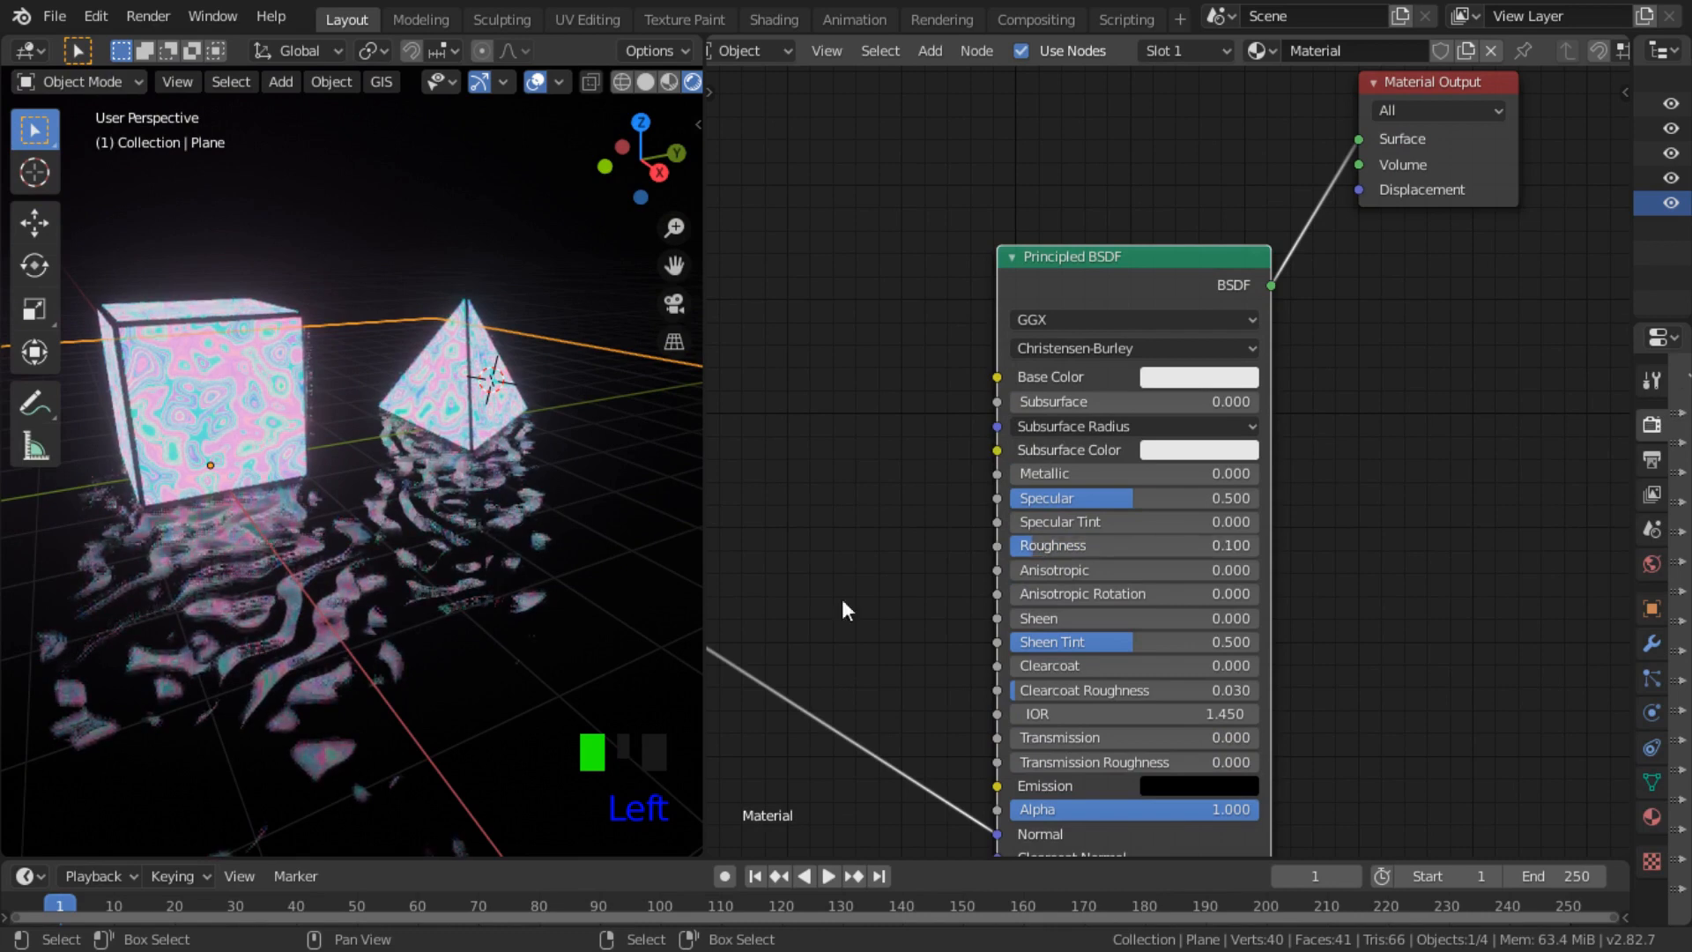
{"action": "scroll", "coordinate": [465, 686], "scroll_direction": "down", "scroll_amount": 2}
{"action": "middle_click_drag", "start_coordinate": [389, 708], "coordinate": [362, 677]}
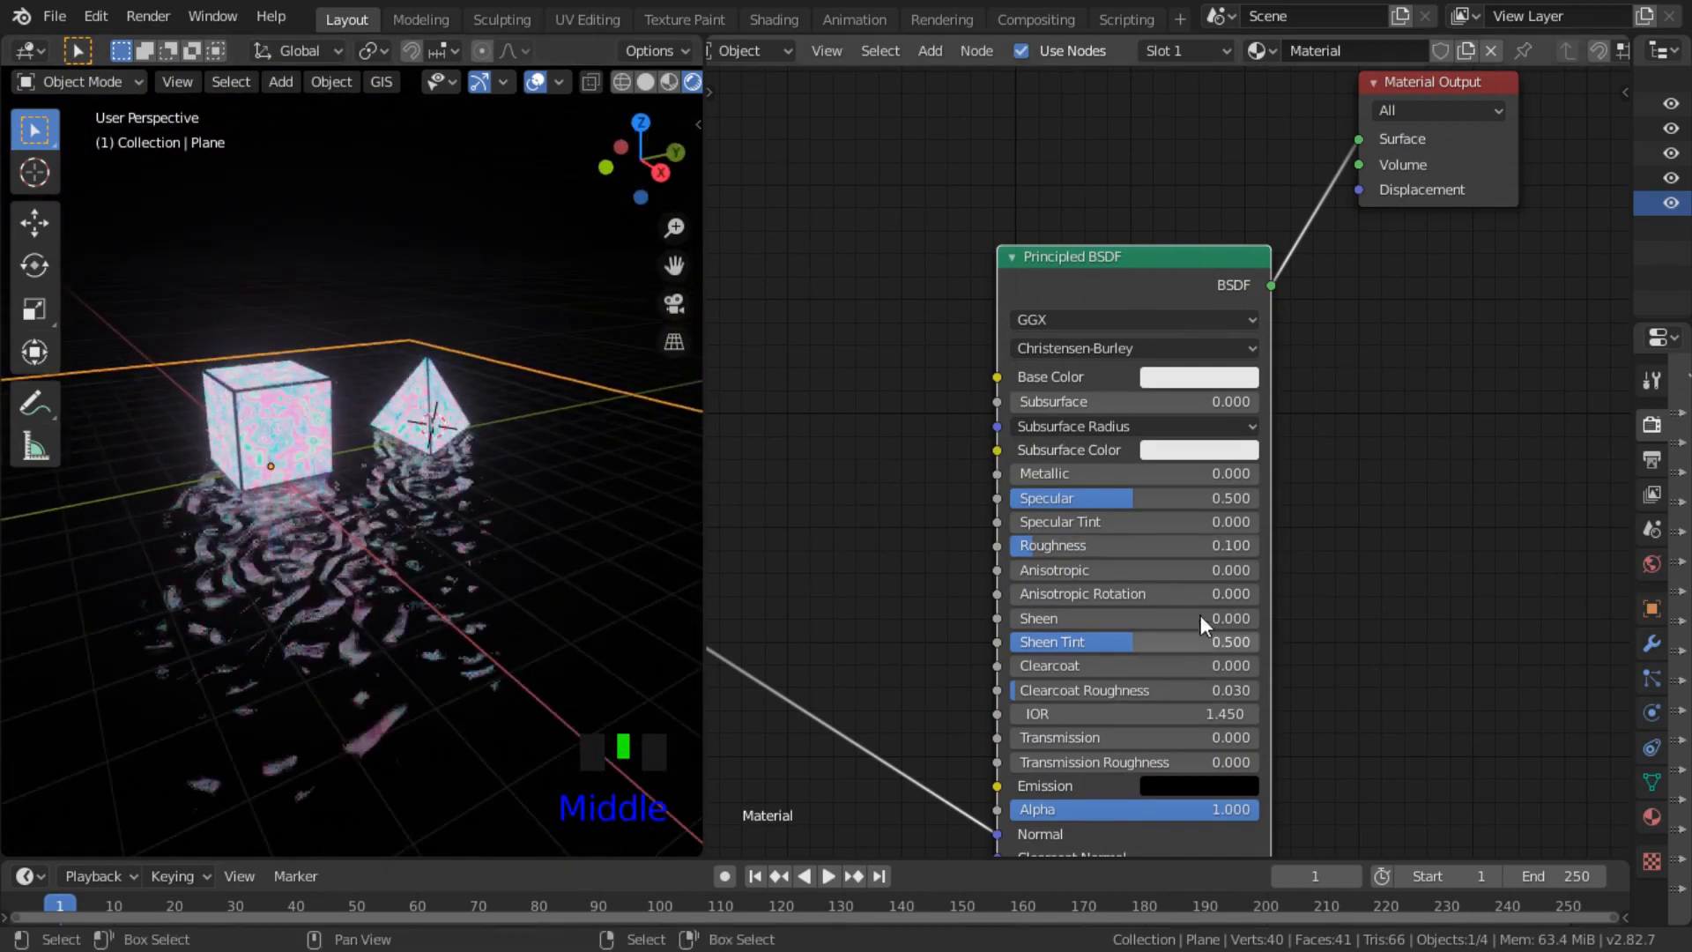
Step: Widen the 3D viewport and join it over the node editor so that it takes the whole area
{"action": "left_click_drag", "start_coordinate": [705, 316], "coordinate": [1066, 365]}
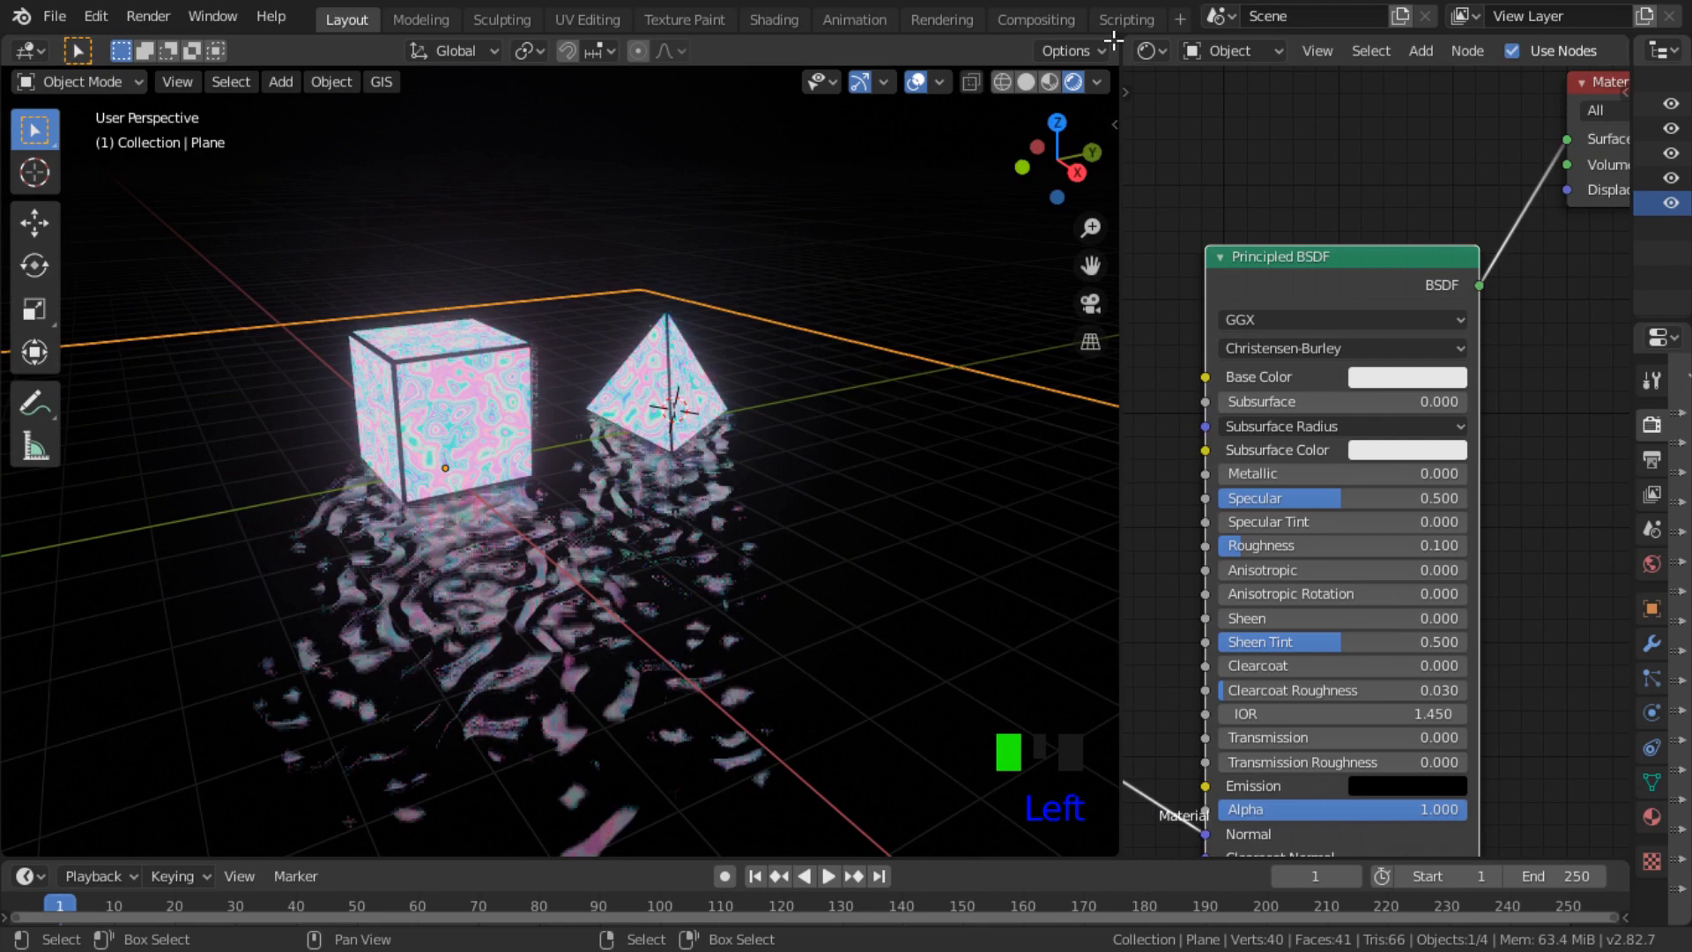
{"action": "left_click_drag", "start_coordinate": [1113, 40], "coordinate": [1190, 86]}
{"action": "scroll", "coordinate": [747, 639], "scroll_direction": "down", "scroll_amount": 3}
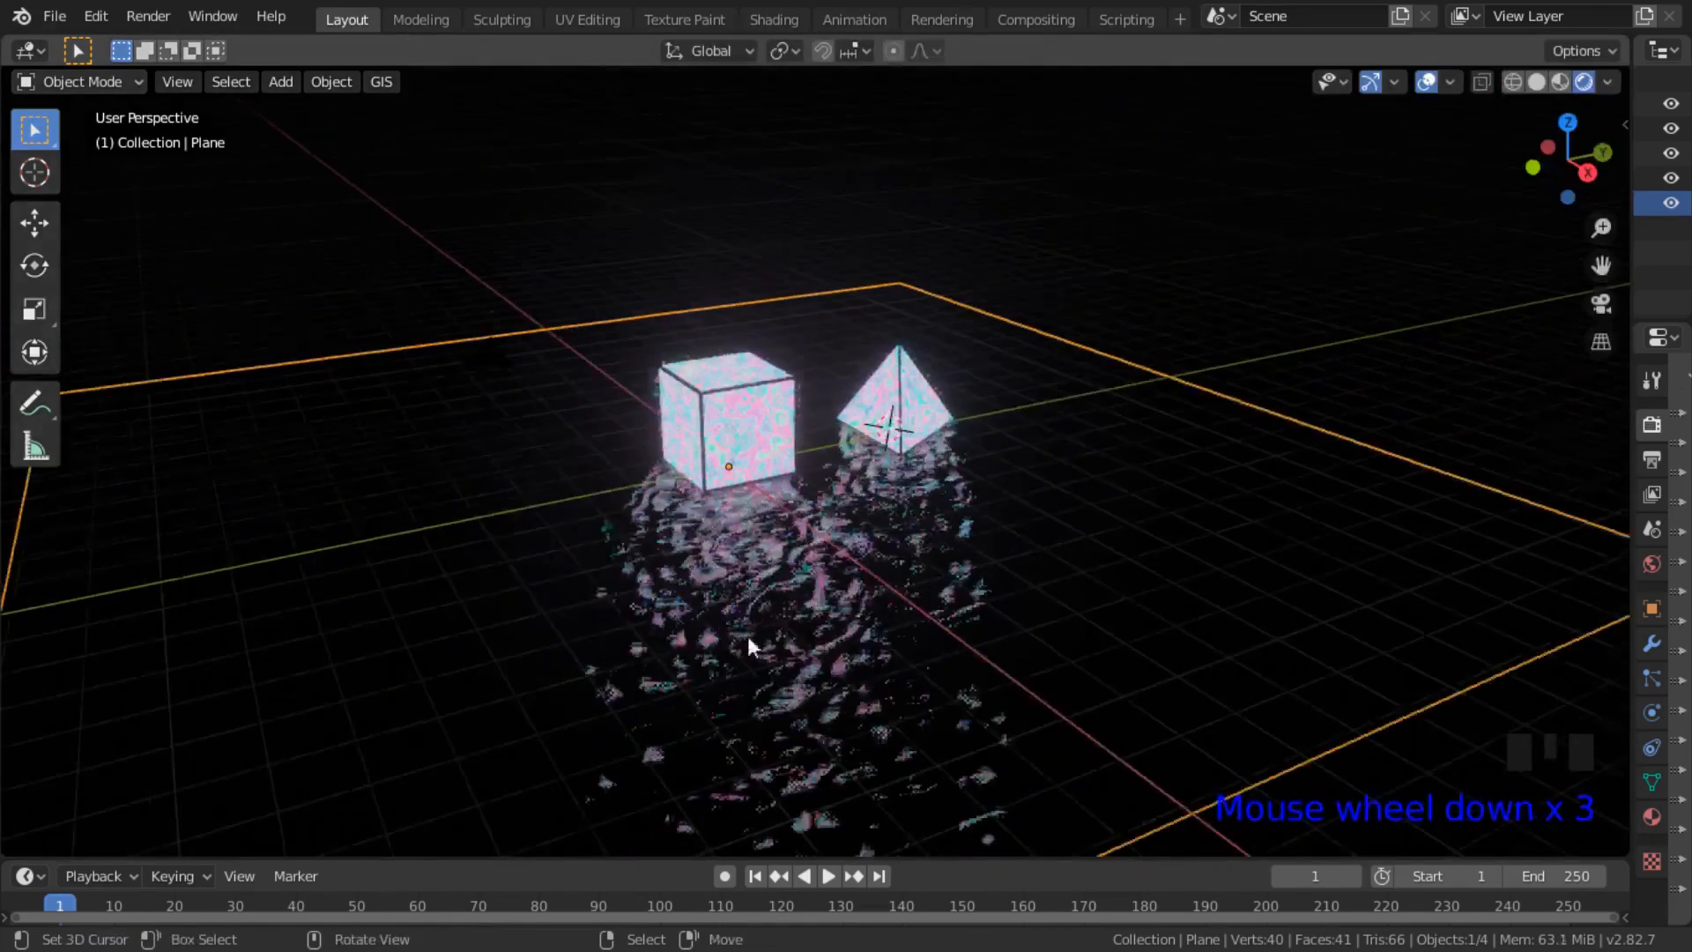
{"action": "mouse_move", "coordinate": [748, 637]}
{"action": "middle_mouse_down"}
{"action": "mouse_move", "coordinate": [950, 660]}
{"action": "mouse_move", "coordinate": [927, 643]}
{"action": "middle_mouse_up"}
Step: Switch the enlarged 3D viewport to solid shading
{"action": "key", "text": "z"}
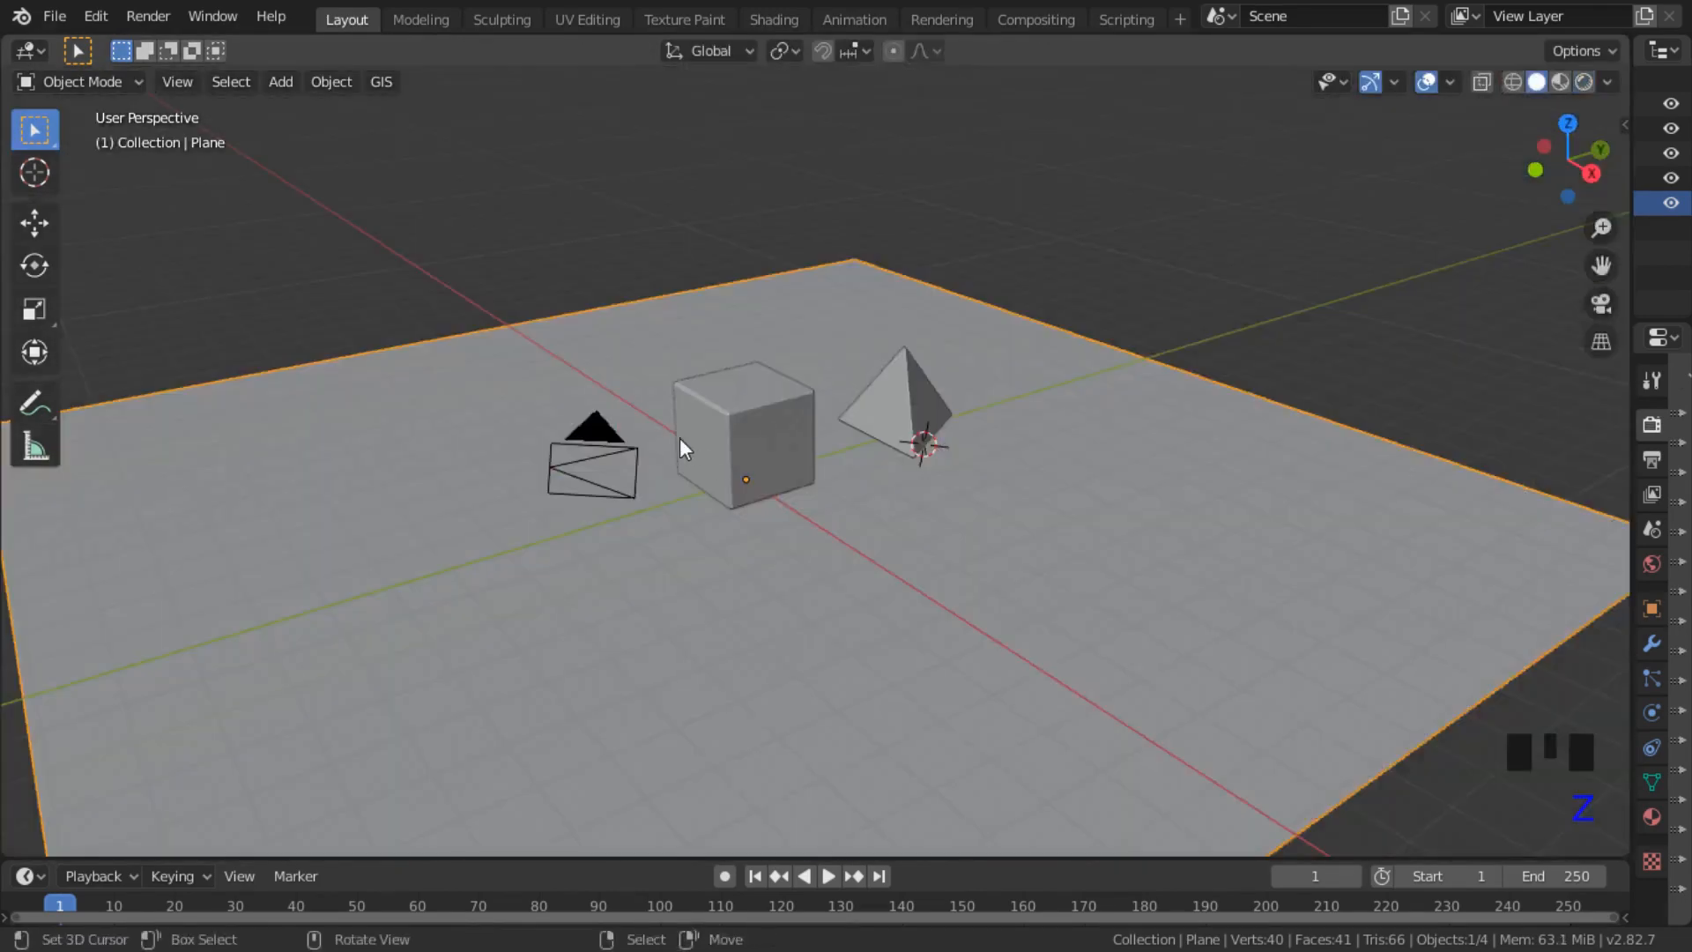
{"action": "scroll", "coordinate": [680, 437], "scroll_direction": "up", "scroll_amount": 3}
{"action": "key", "text": "z"}
{"action": "key", "text": "z"}
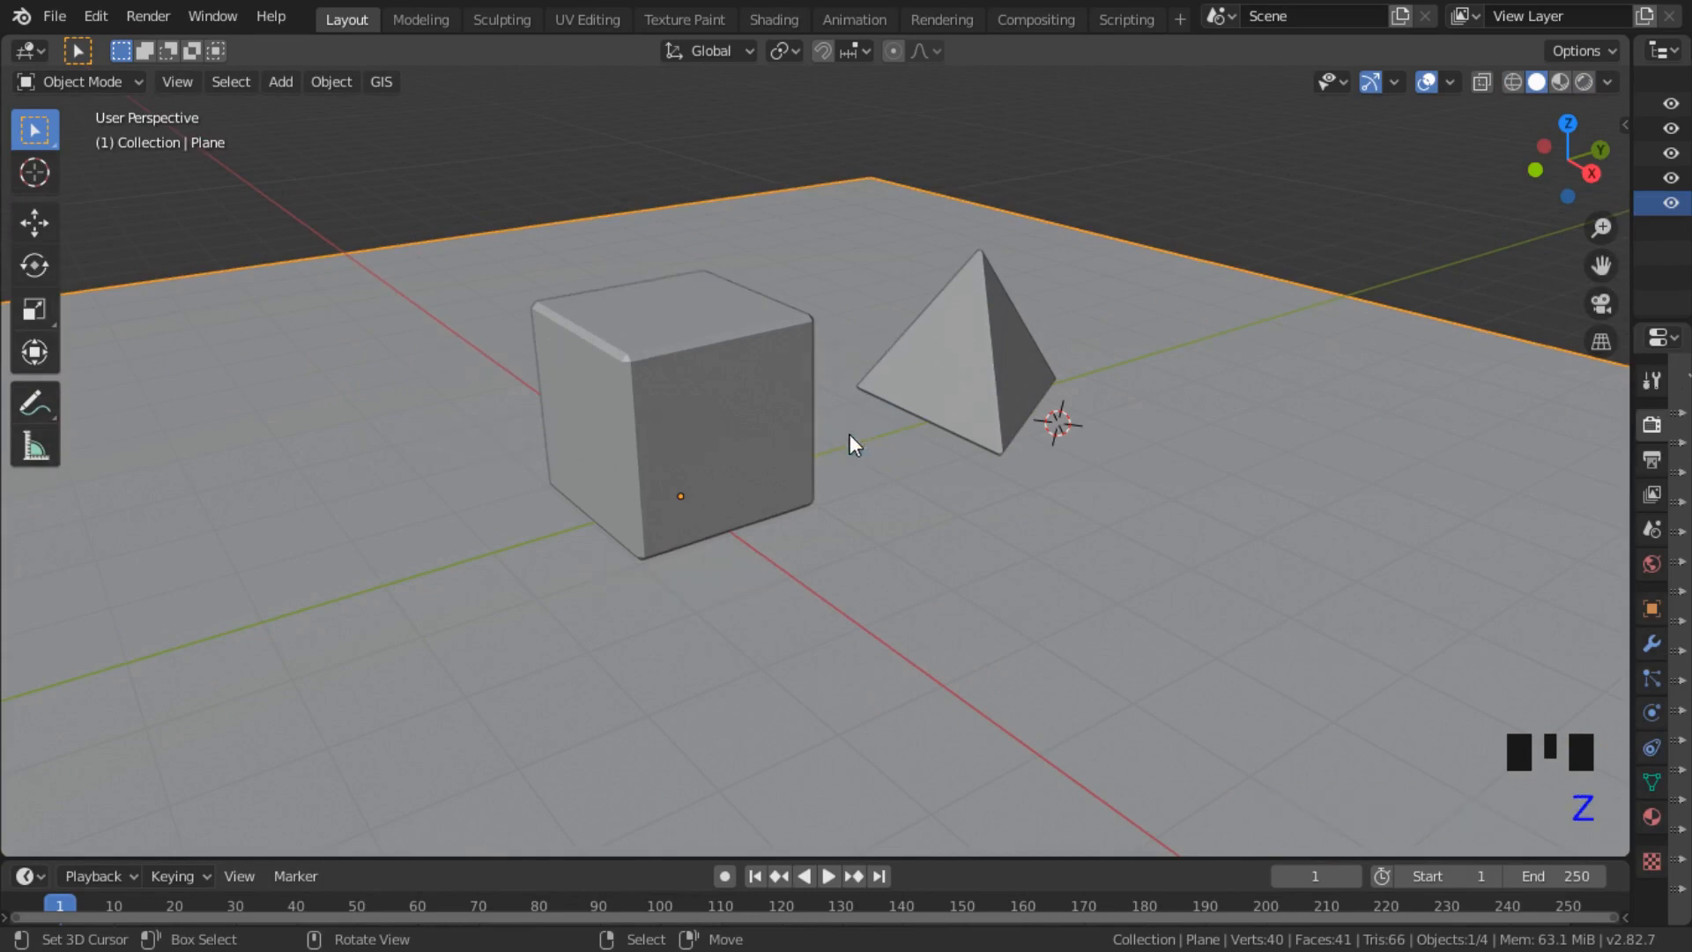
{"action": "key", "text": "z"}
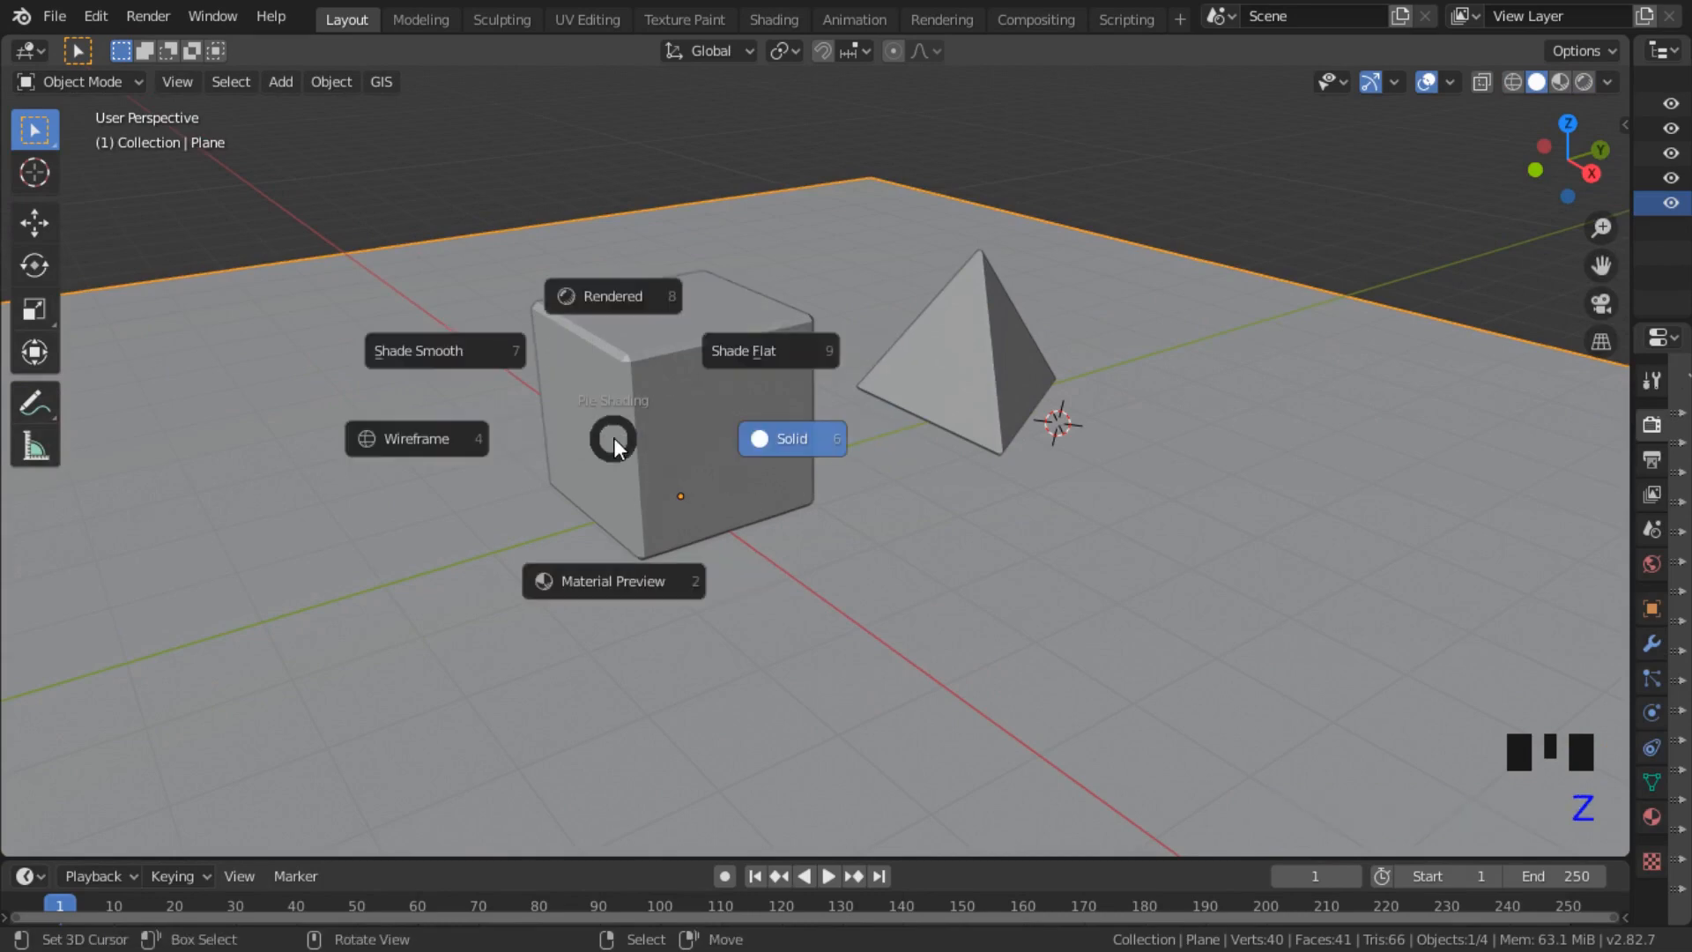
{"action": "key", "text": "z"}
Step: Place the 3D cursor on the floor behind the cube and add a mesh plane there
{"action": "middle_click_drag", "start_coordinate": [753, 488], "coordinate": [616, 514]}
{"action": "left_click", "coordinate": [616, 506]}
{"action": "key", "text": "shift+a"}
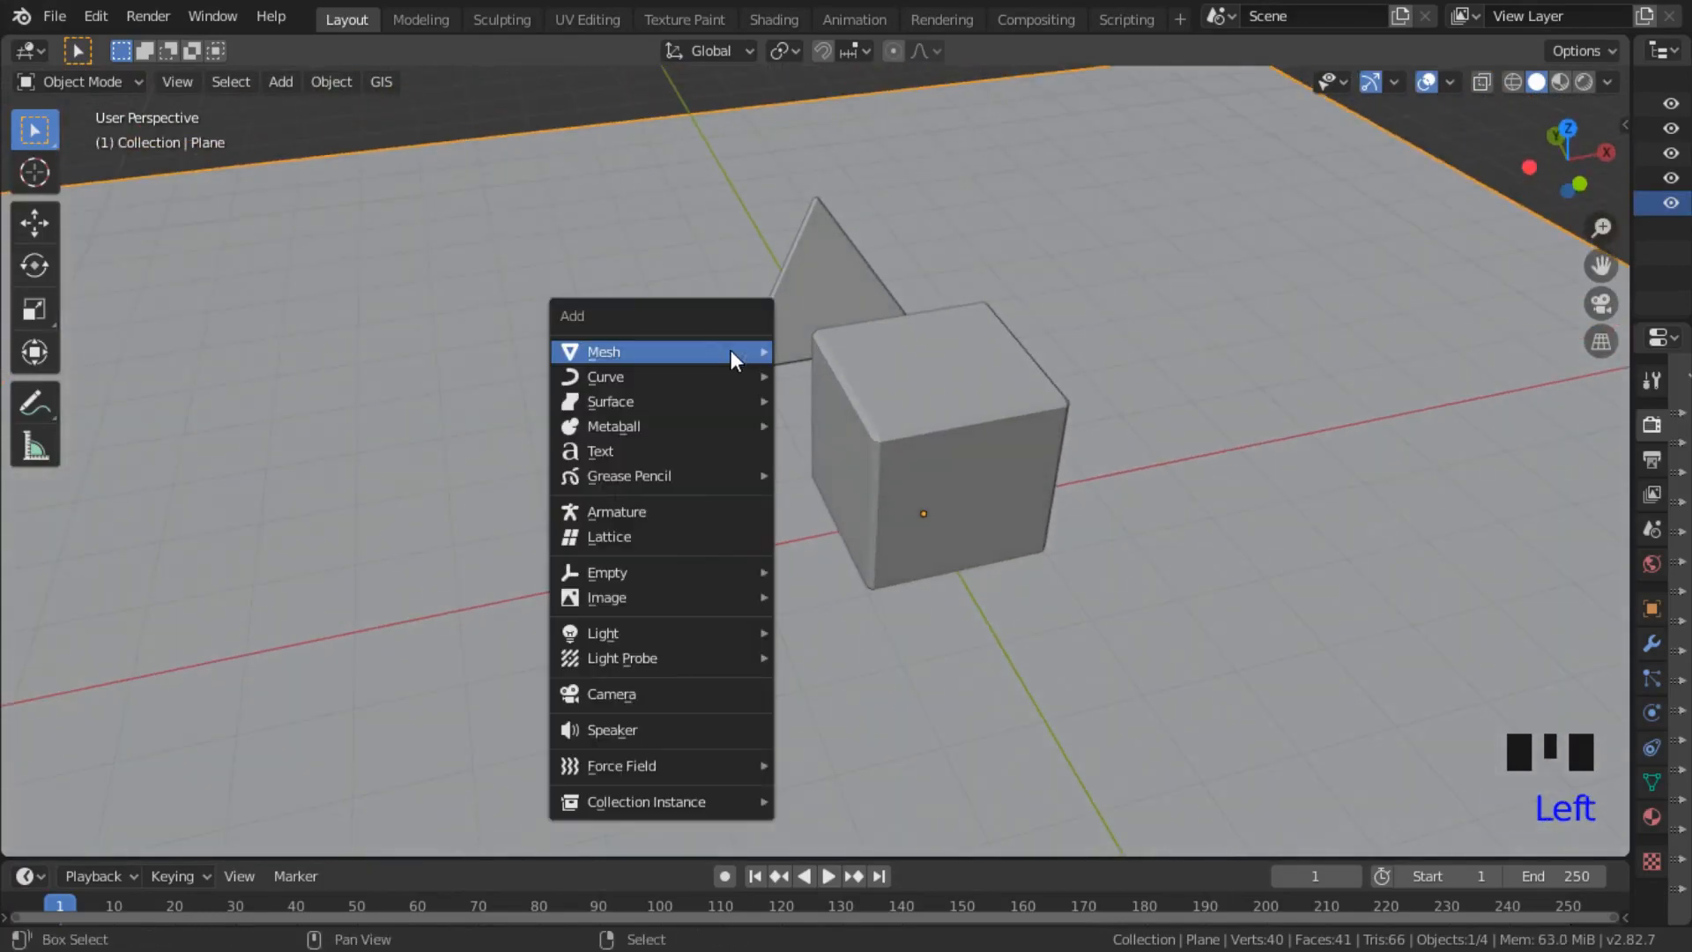
{"action": "mouse_move", "coordinate": [745, 352]}
{"action": "left_click", "coordinate": [863, 349]}
{"action": "middle_click_drag", "start_coordinate": [927, 453], "coordinate": [833, 543]}
Step: Raise the new plane by about 2224 mm and rotate it 90° about the global Y axis
{"action": "key", "text": "g"}
{"action": "key", "text": "z"}
{"action": "left_click", "coordinate": [772, 385]}
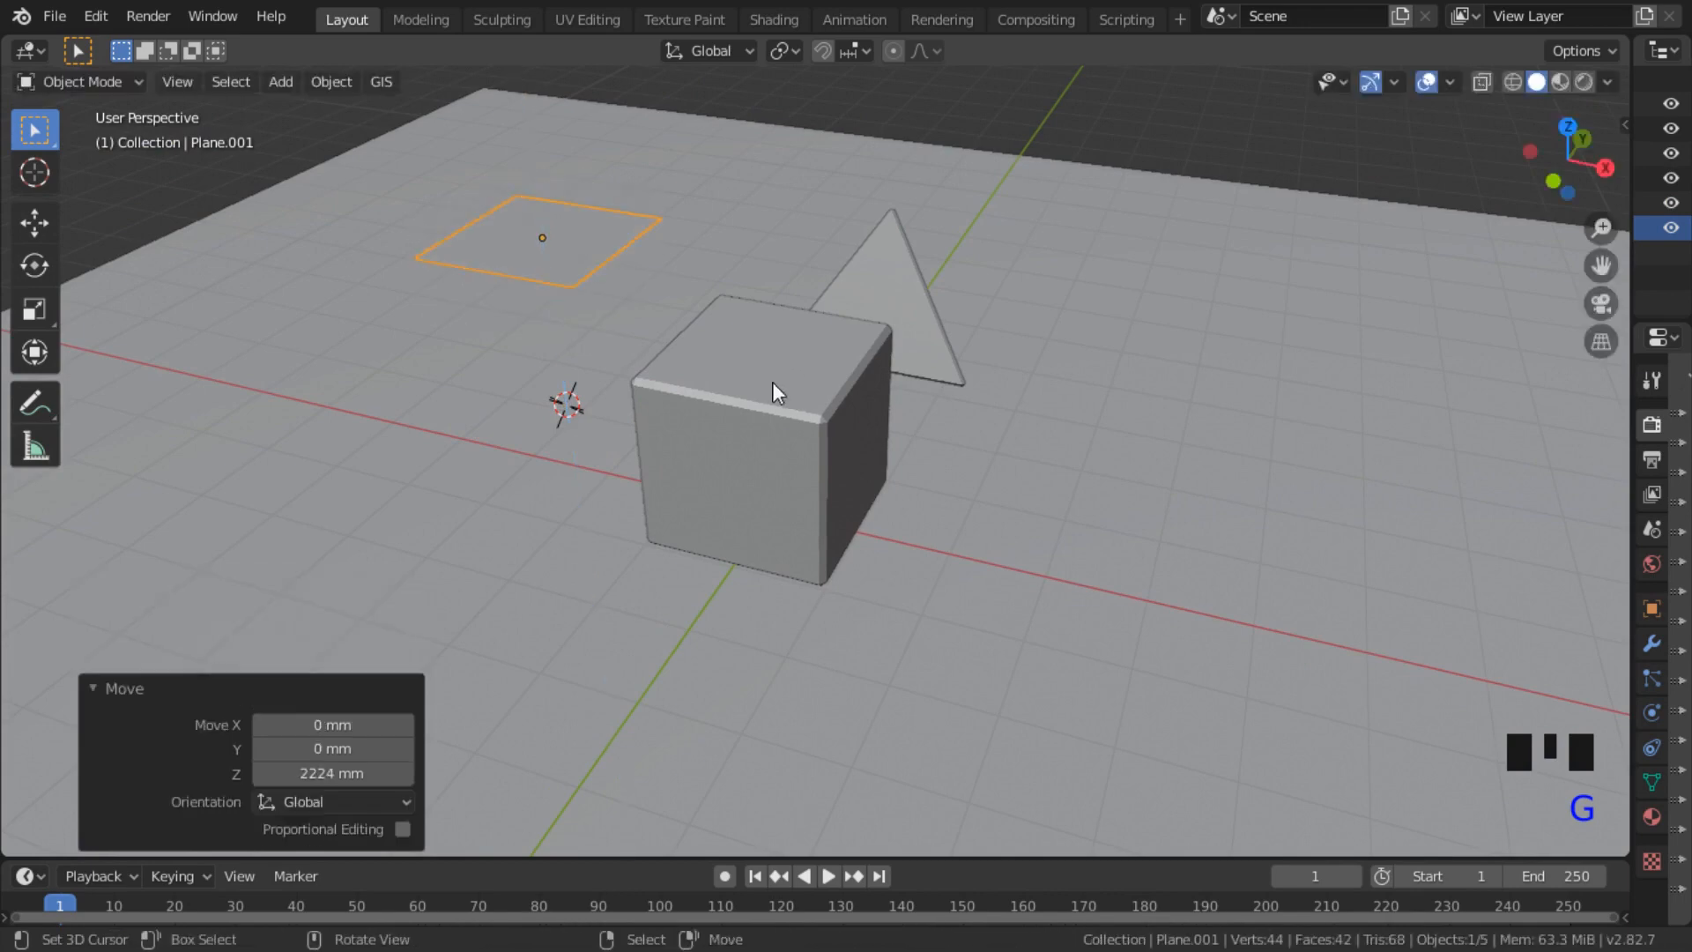
{"action": "middle_click_drag", "start_coordinate": [772, 384], "coordinate": [926, 573], "text": "shift"}
{"action": "scroll", "coordinate": [833, 613], "scroll_direction": "up", "scroll_amount": 2}
{"action": "scroll", "coordinate": [828, 575], "scroll_direction": "down", "scroll_amount": 2}
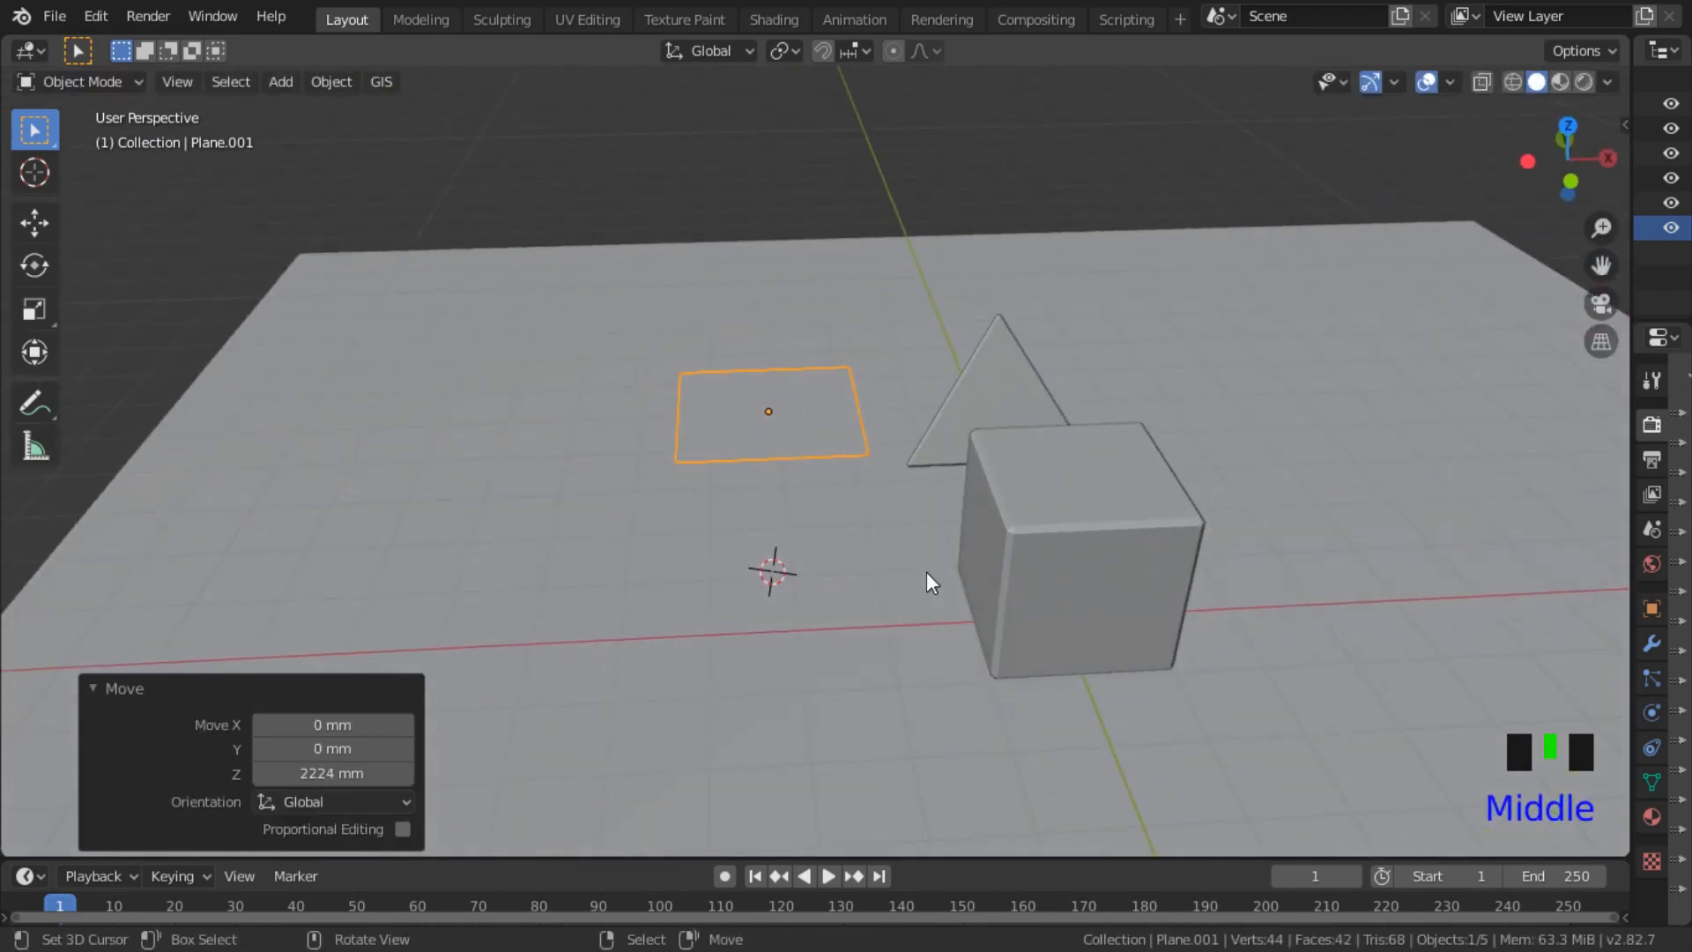
{"action": "type", "text": "ry90"}
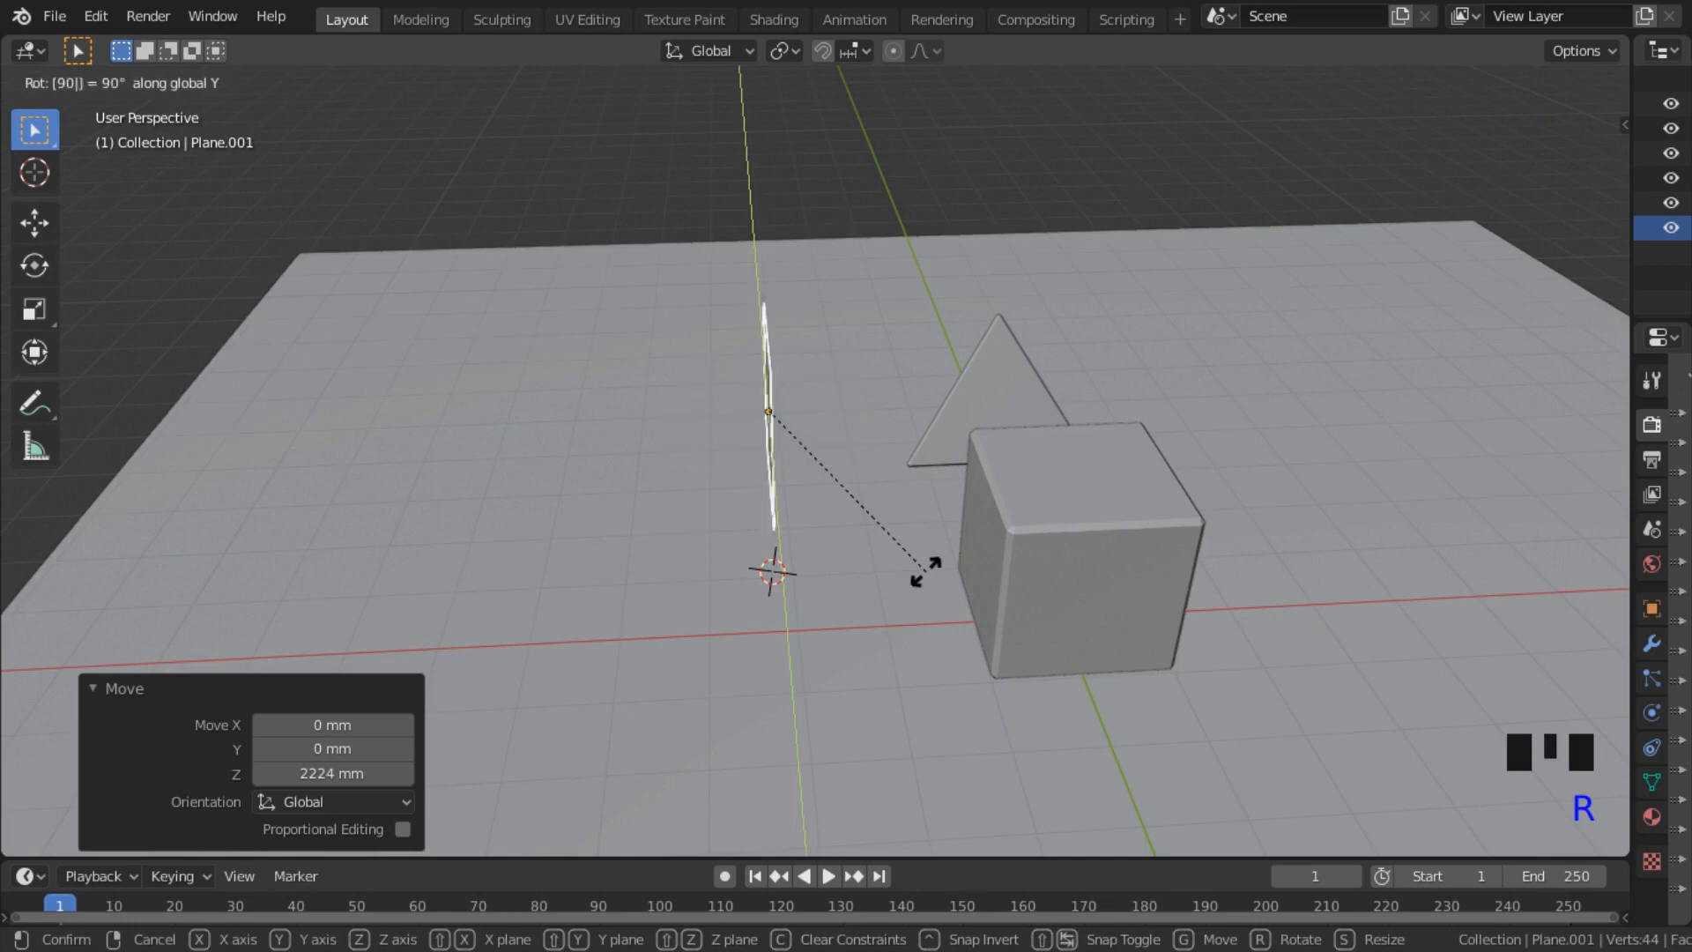
{"action": "left_click", "coordinate": [993, 642]}
{"action": "middle_click_drag", "start_coordinate": [994, 643], "coordinate": [781, 672]}
Step: Scale the upright plane uniformly by about 3.209 and stretch it along Y by about 2.506
{"action": "key", "text": "s"}
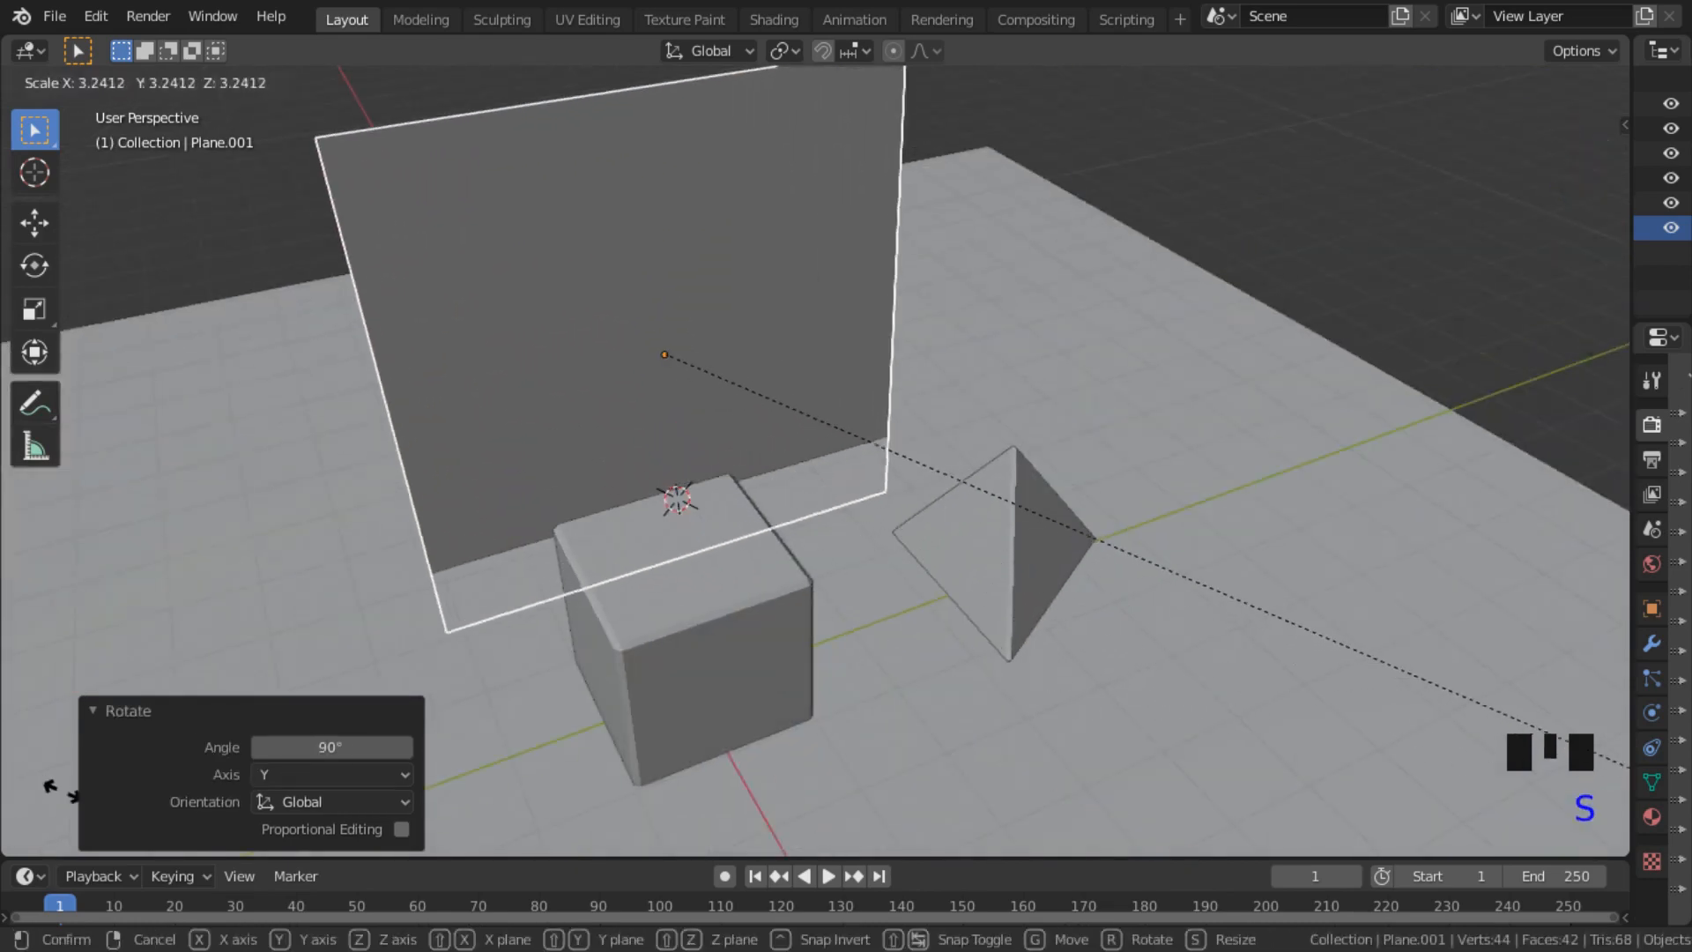
{"action": "left_click", "coordinate": [49, 793]}
{"action": "scroll", "coordinate": [61, 548], "scroll_direction": "down", "scroll_amount": 3}
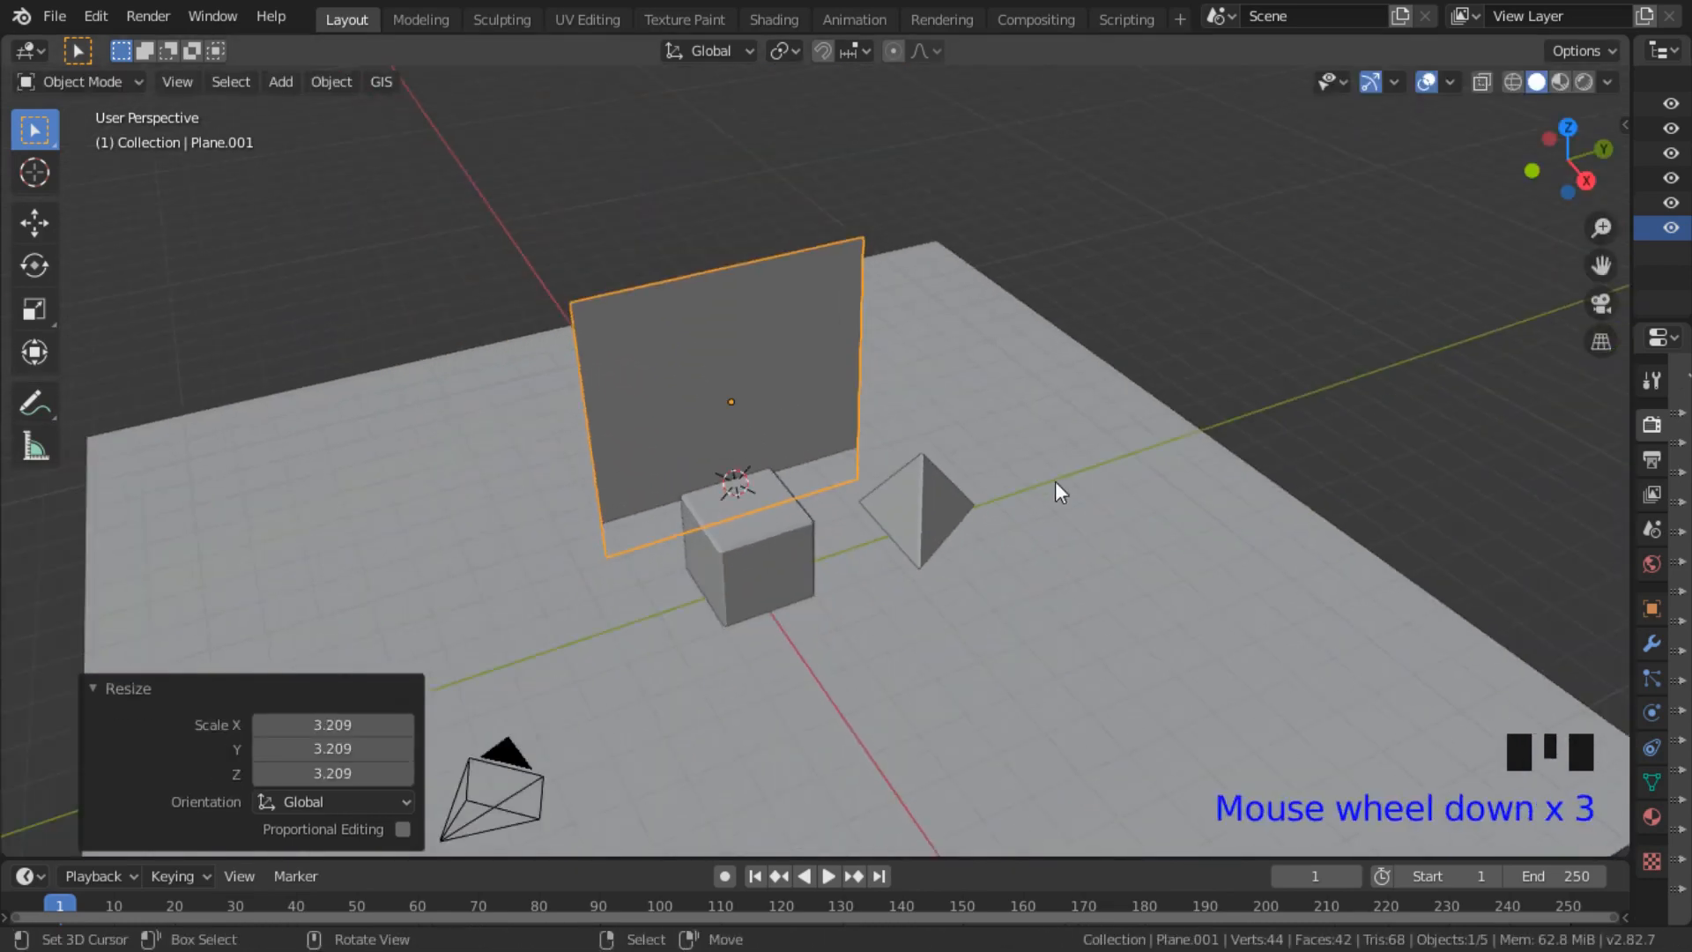
{"action": "key", "text": "s"}
{"action": "key", "text": "y"}
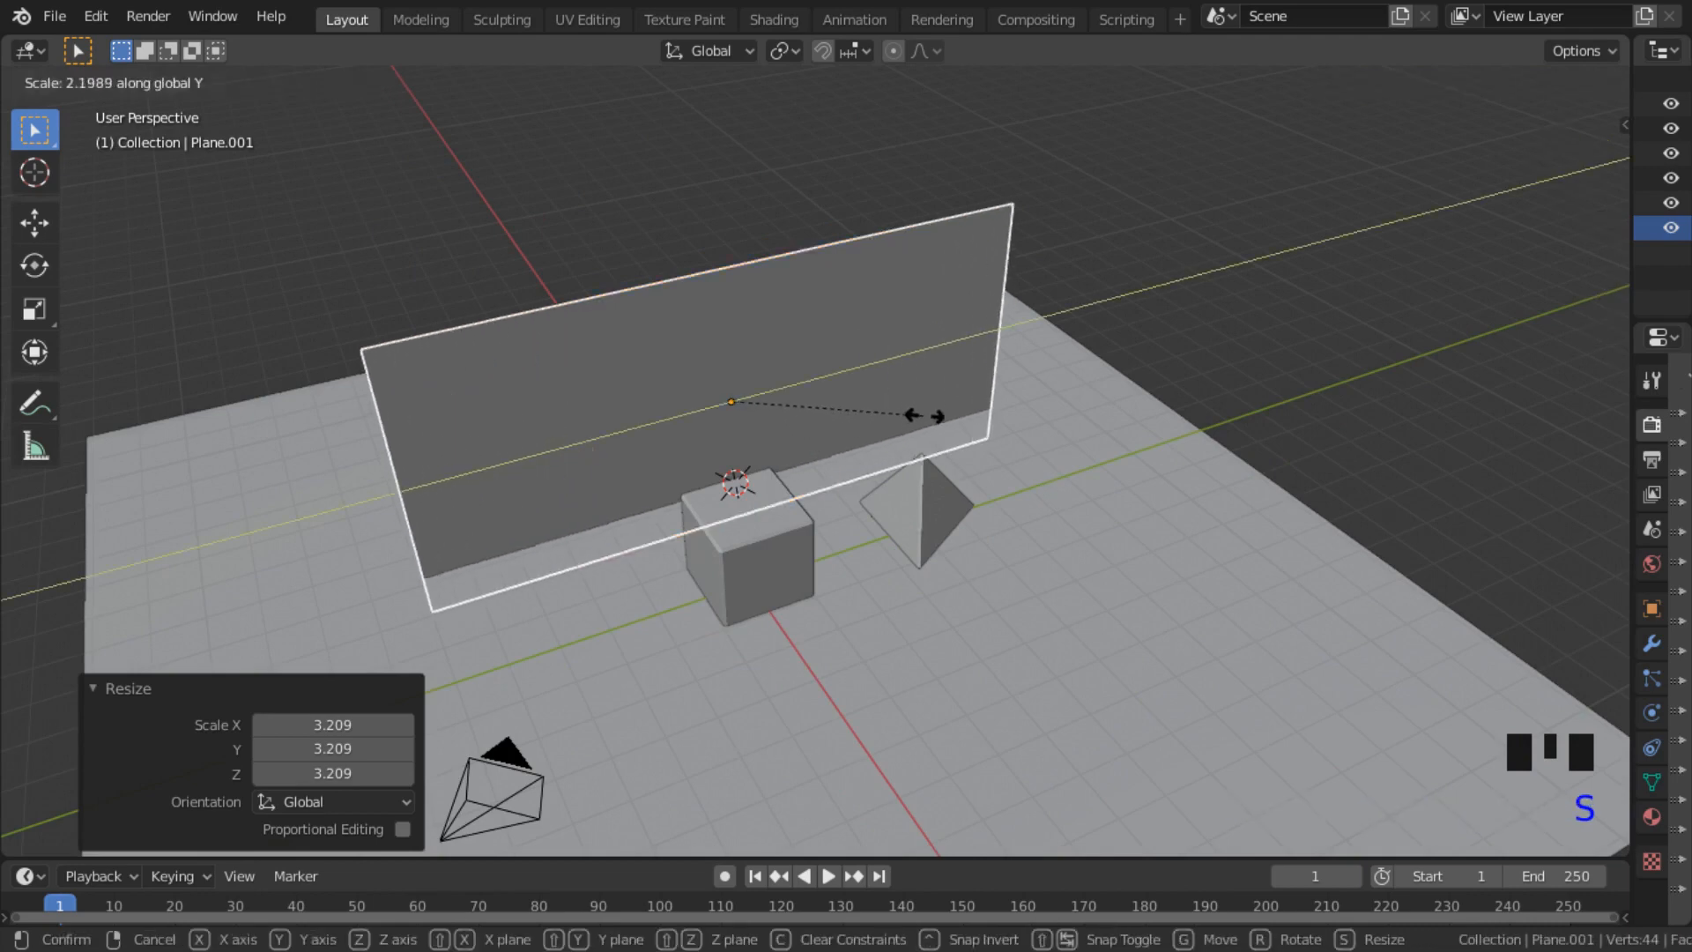
{"action": "left_click", "coordinate": [950, 403]}
{"action": "middle_click_drag", "start_coordinate": [944, 426], "coordinate": [831, 367]}
{"action": "scroll", "coordinate": [870, 388], "scroll_direction": "down", "scroll_amount": 3}
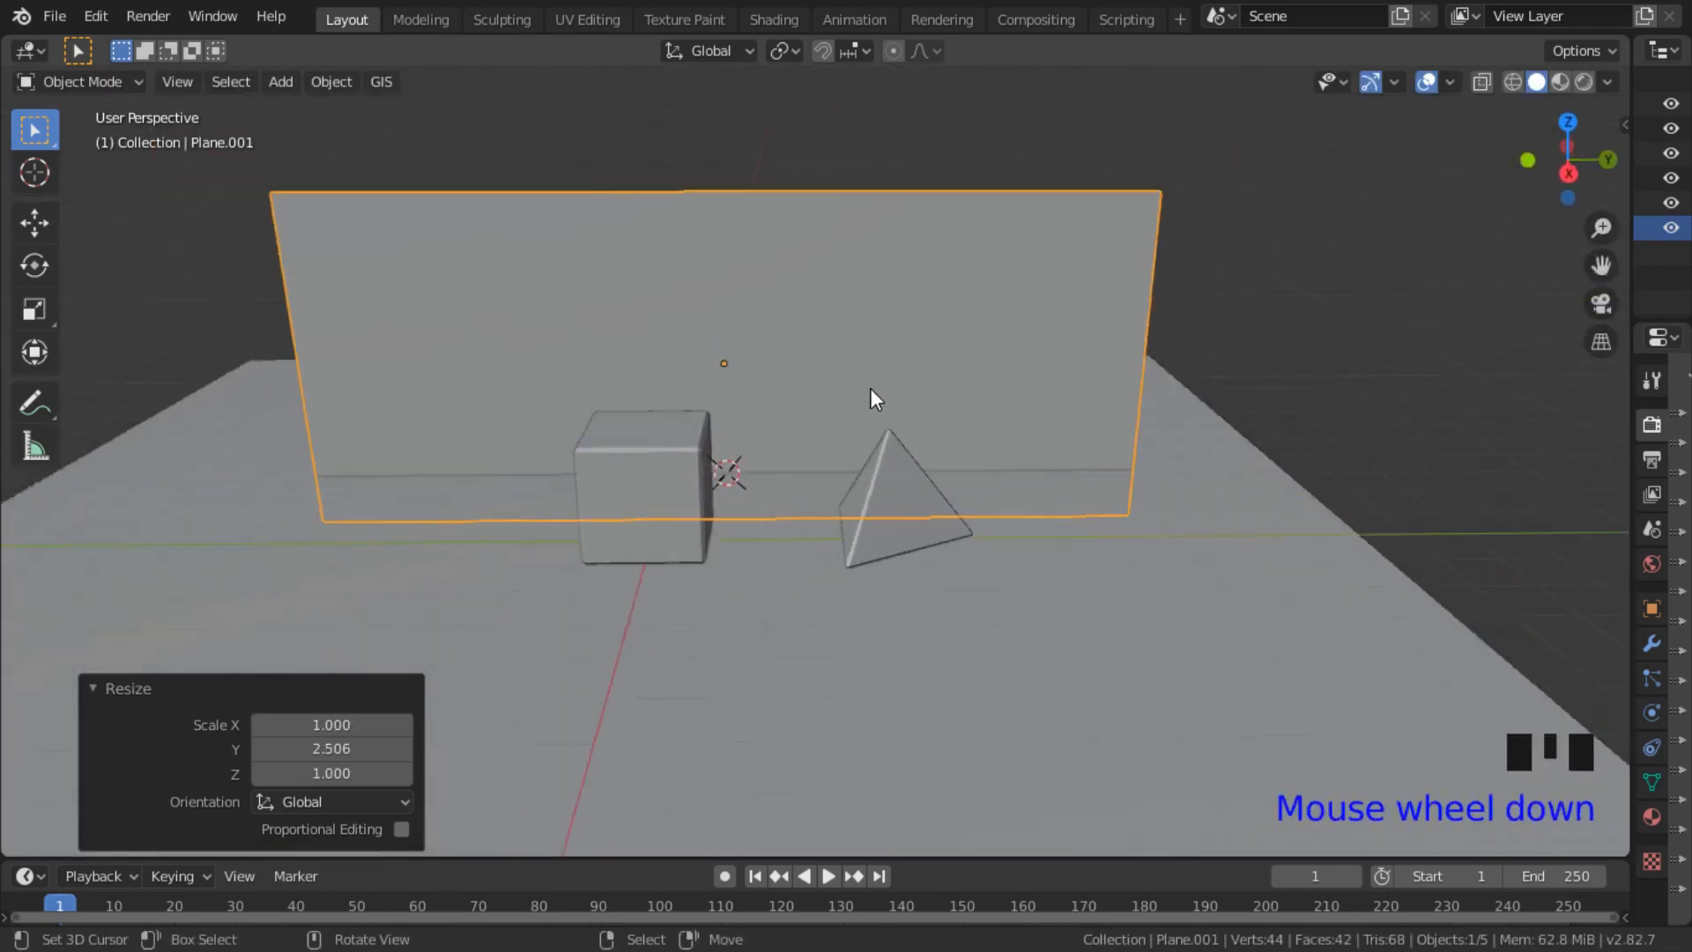
Step: Stretch the upright plane along Z by about 1.428 and raise it by about 1222 mm
{"action": "key", "text": "s"}
{"action": "key", "text": "z"}
{"action": "left_click", "coordinate": [919, 355]}
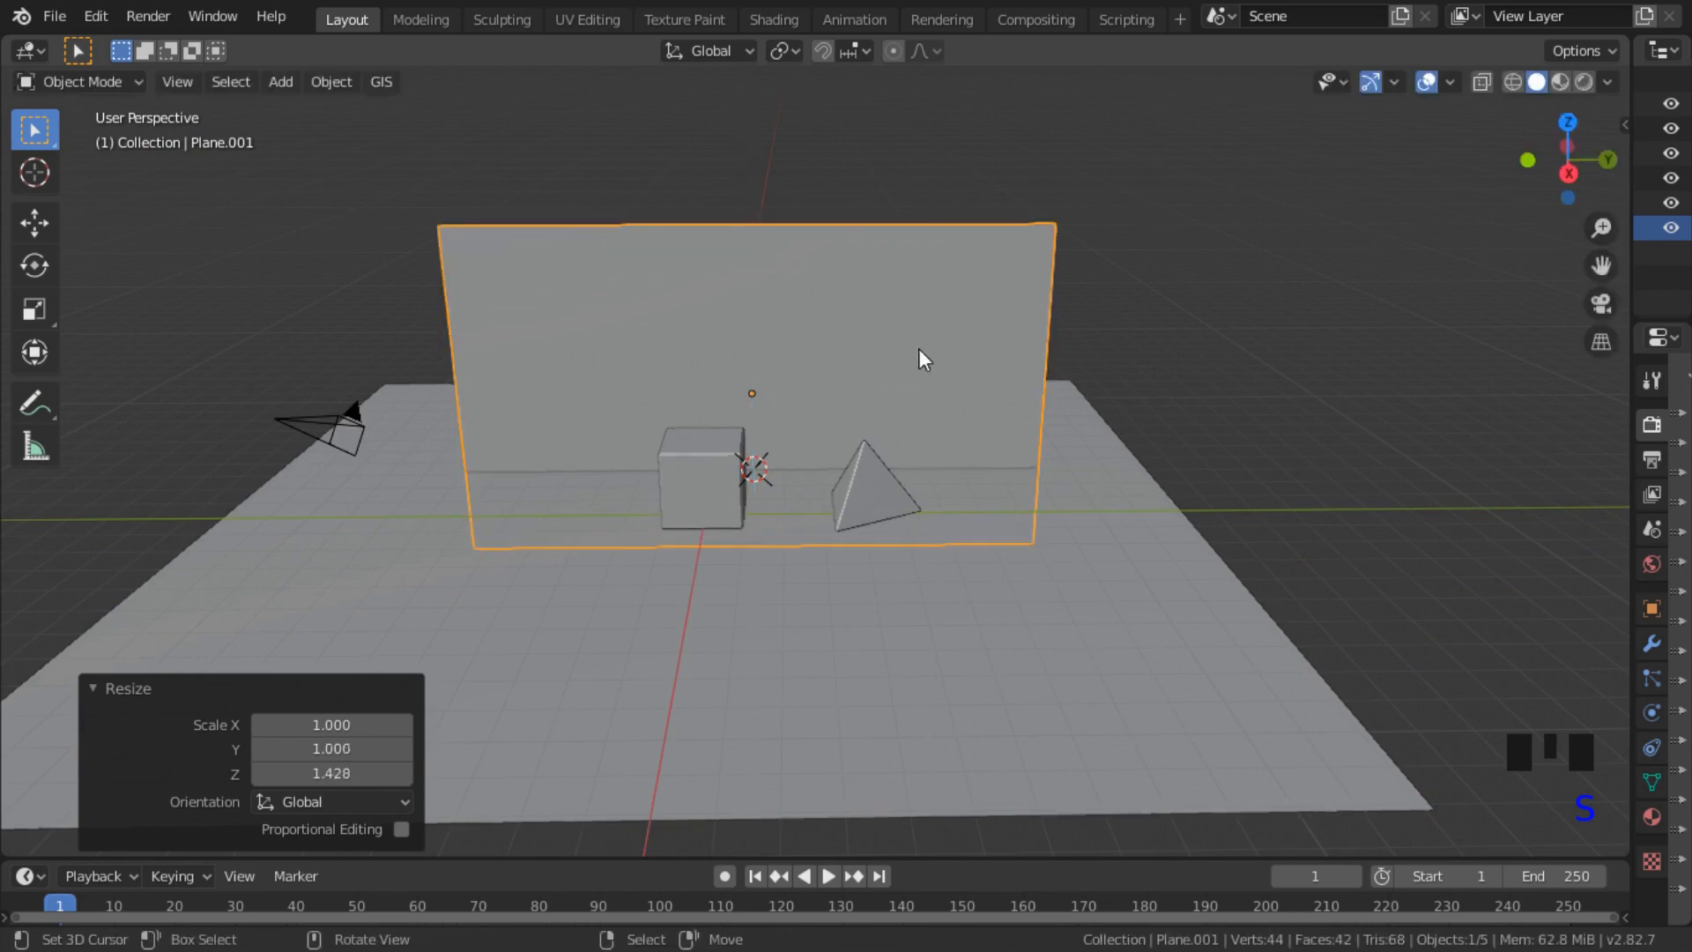
{"action": "key", "text": "g"}
{"action": "key", "text": "z"}
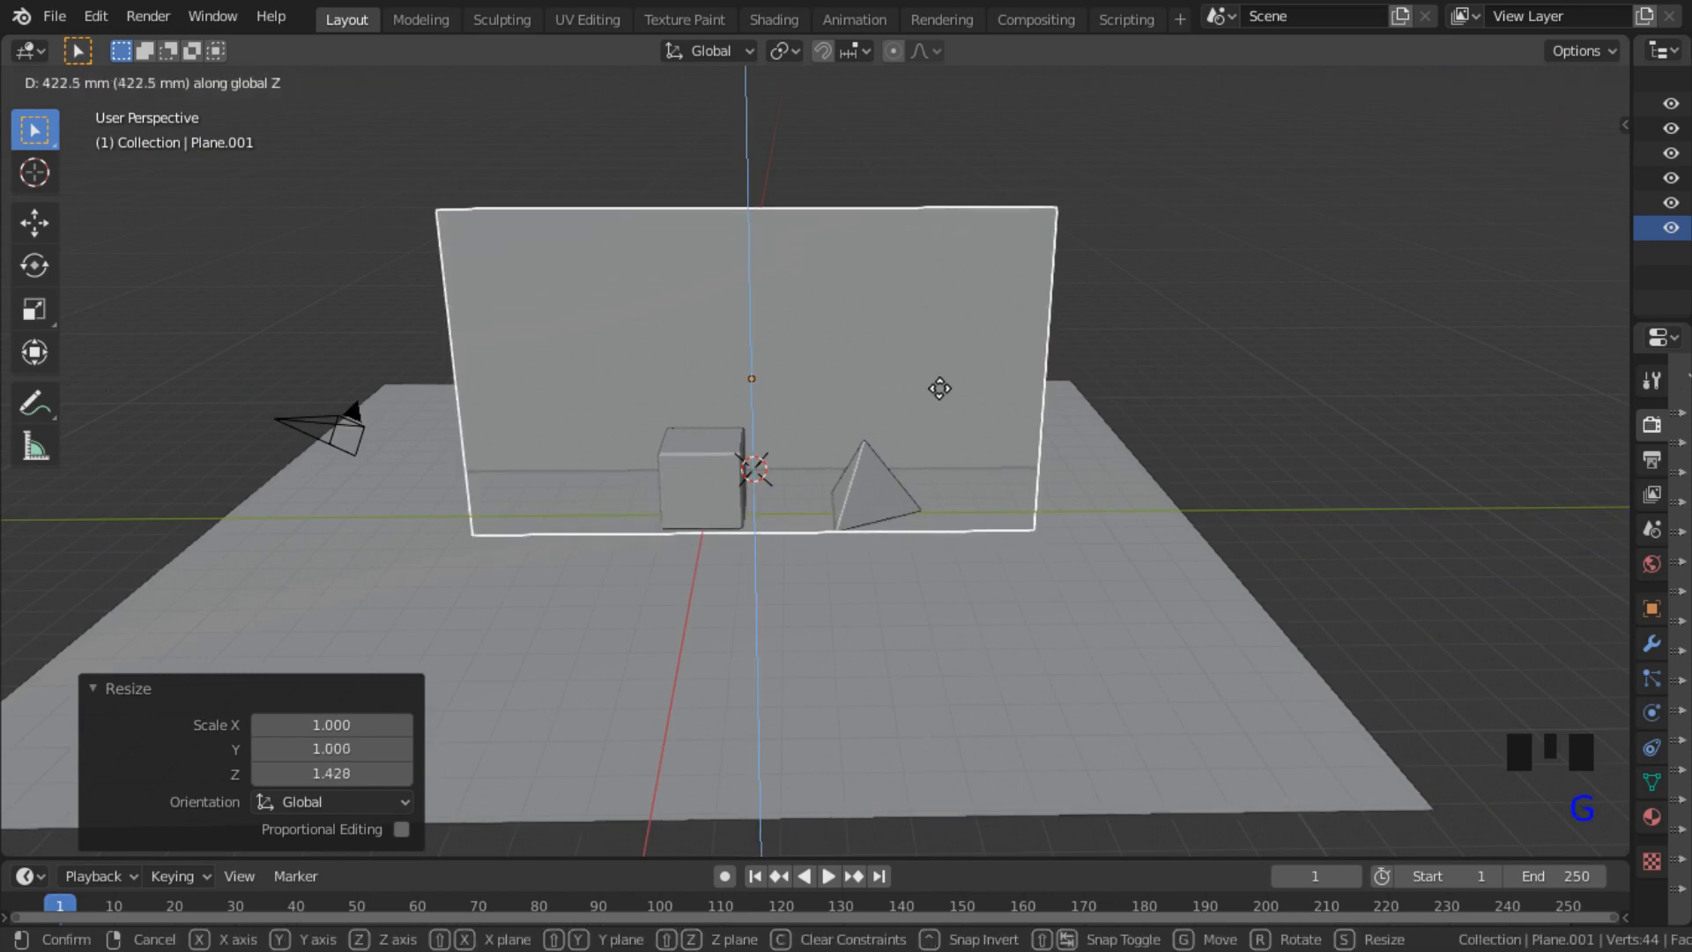
{"action": "left_click", "coordinate": [593, 476]}
{"action": "middle_click_drag", "start_coordinate": [593, 475], "coordinate": [756, 501]}
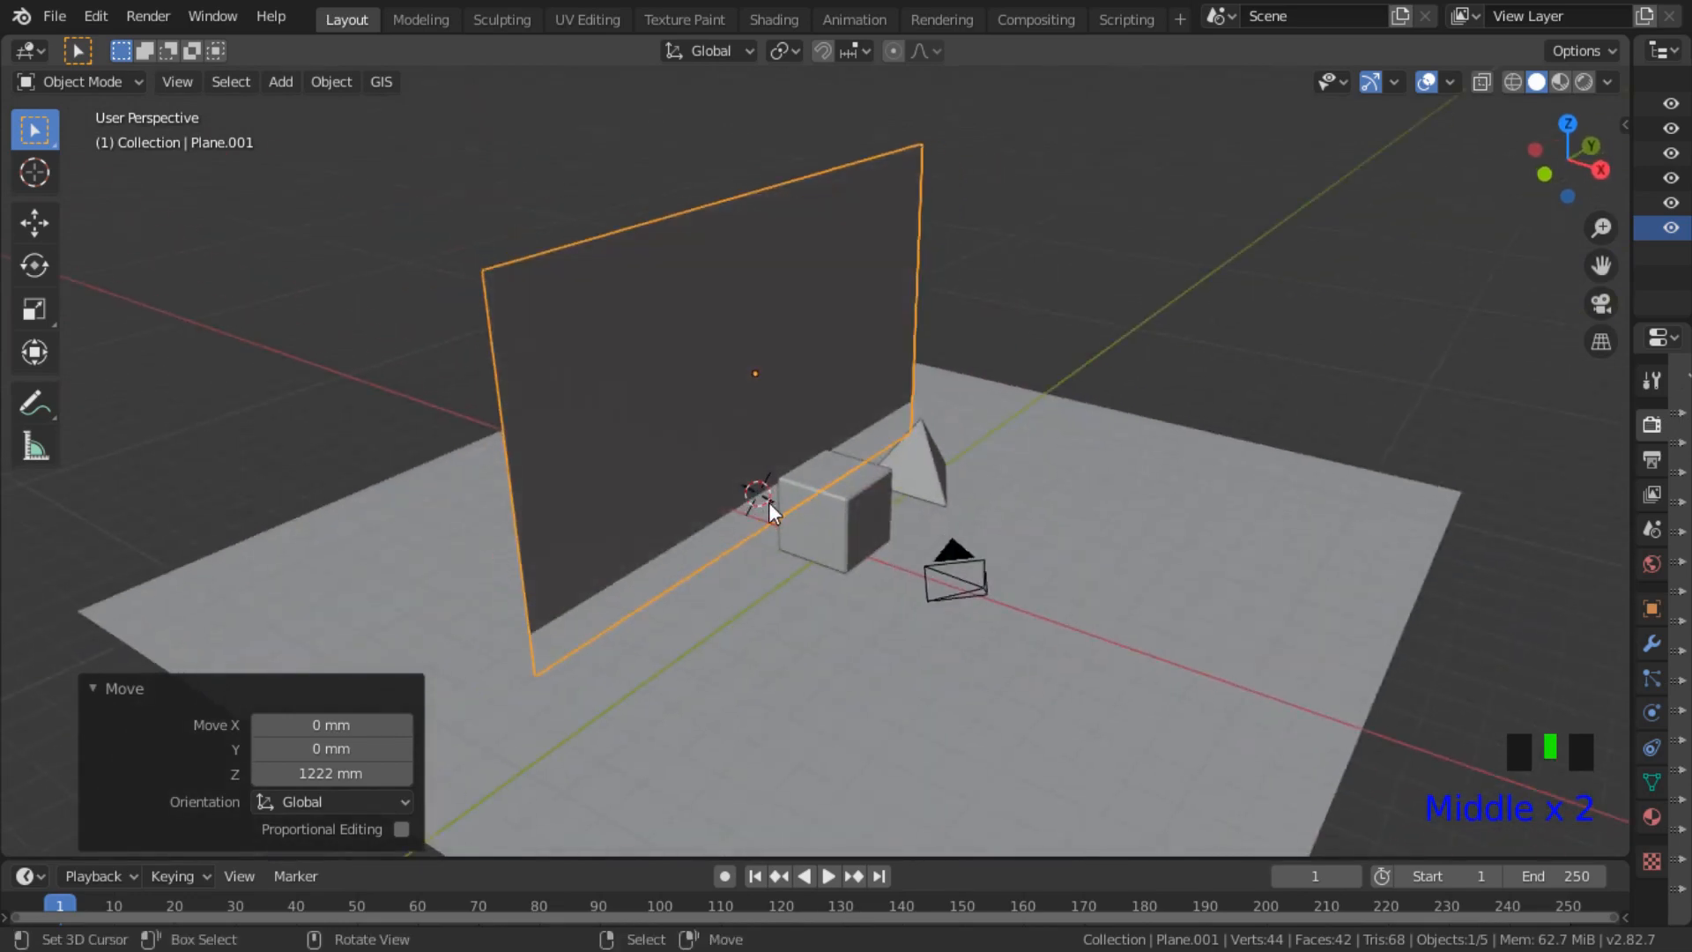
Step: Move the upright plane about -1117 mm along X, away from the cube, and show the scene in rendered shading
{"action": "key", "text": "g"}
{"action": "key", "text": "x"}
{"action": "left_click", "coordinate": [793, 458]}
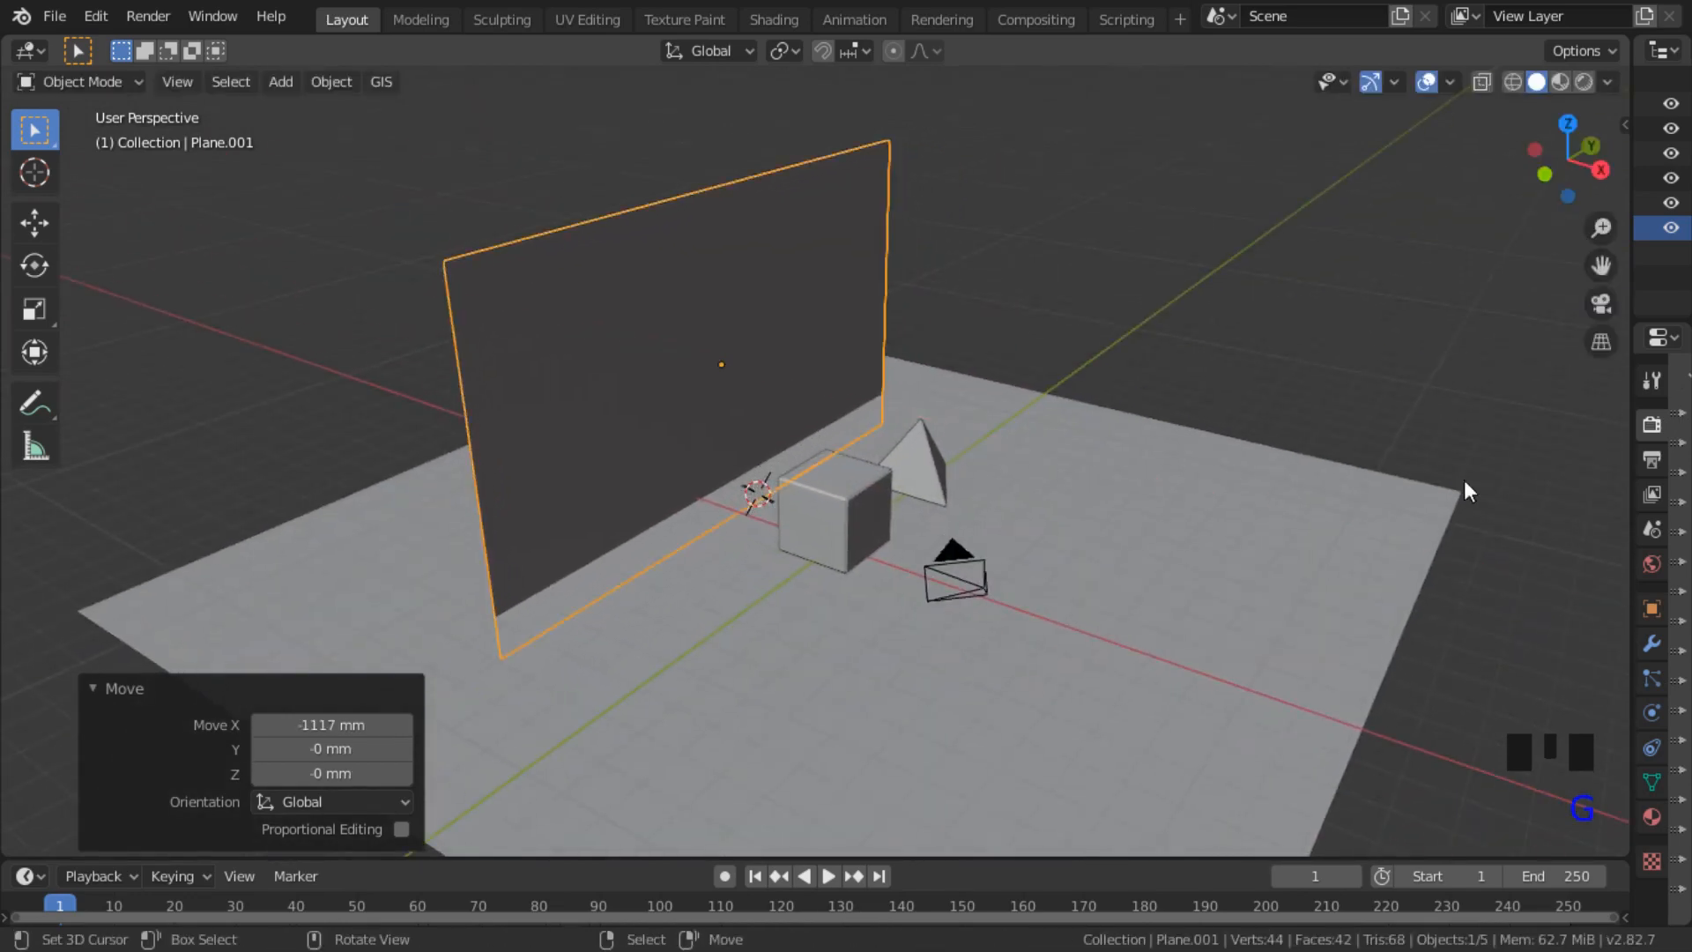
{"action": "mouse_move", "coordinate": [1466, 488]}
{"action": "middle_mouse_down"}
{"action": "mouse_move", "coordinate": [1140, 547]}
{"action": "mouse_move", "coordinate": [1049, 592]}
{"action": "middle_mouse_up"}
{"action": "key", "text": "shift+z"}
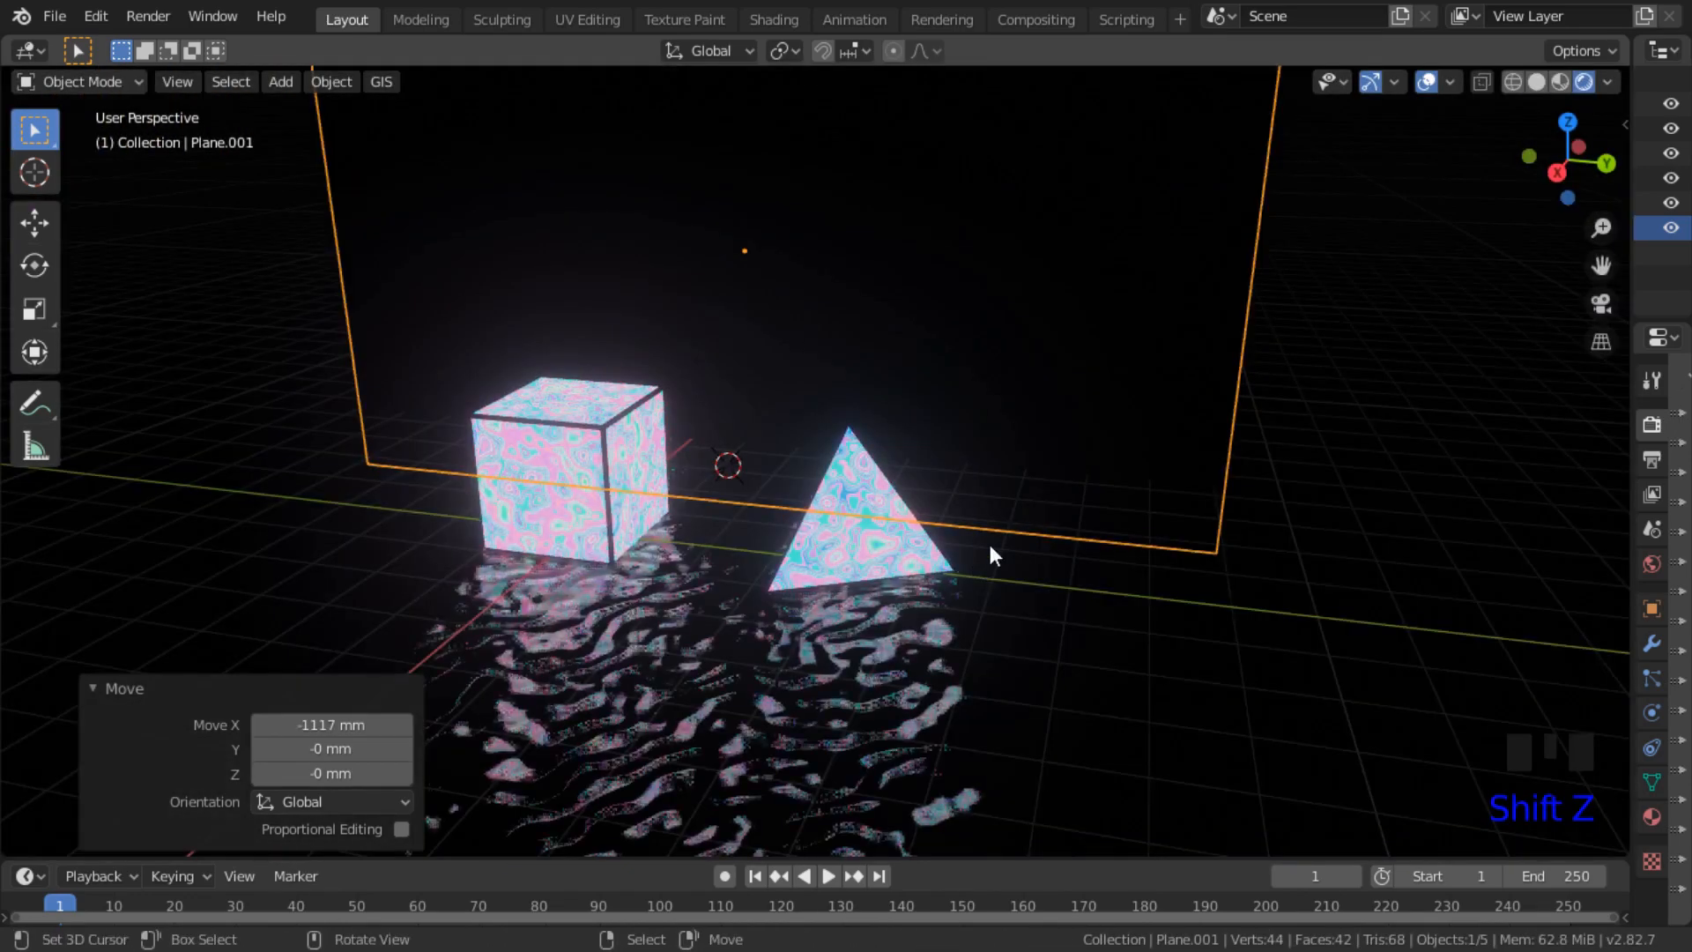
{"action": "key", "text": "shift+z"}
{"action": "mouse_move", "coordinate": [760, 516]}
{"action": "middle_mouse_down"}
{"action": "mouse_move", "coordinate": [858, 547]}
{"action": "mouse_move", "coordinate": [848, 618]}
{"action": "middle_mouse_up"}
{"action": "key", "text": "shift+z"}
{"action": "scroll", "coordinate": [1049, 604], "scroll_direction": "down", "scroll_amount": 2}
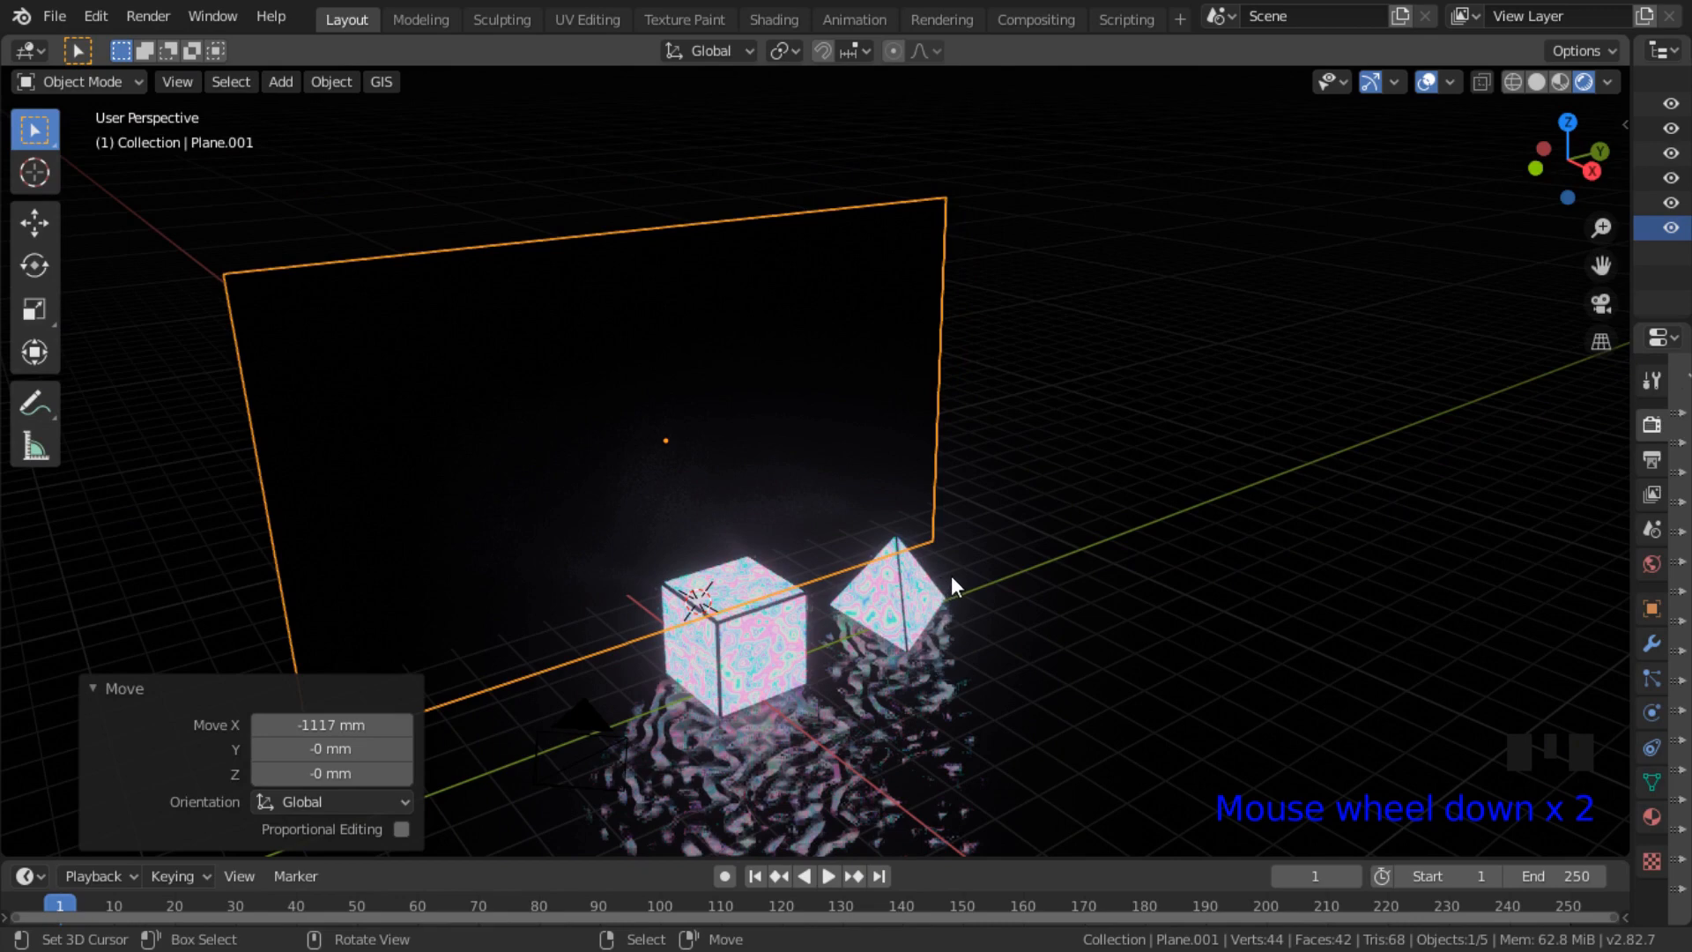
Step: Split the 3D viewport vertically at about its middle, make the timeline area taller and collapse the Move settings
{"action": "right_click", "coordinate": [927, 859]}
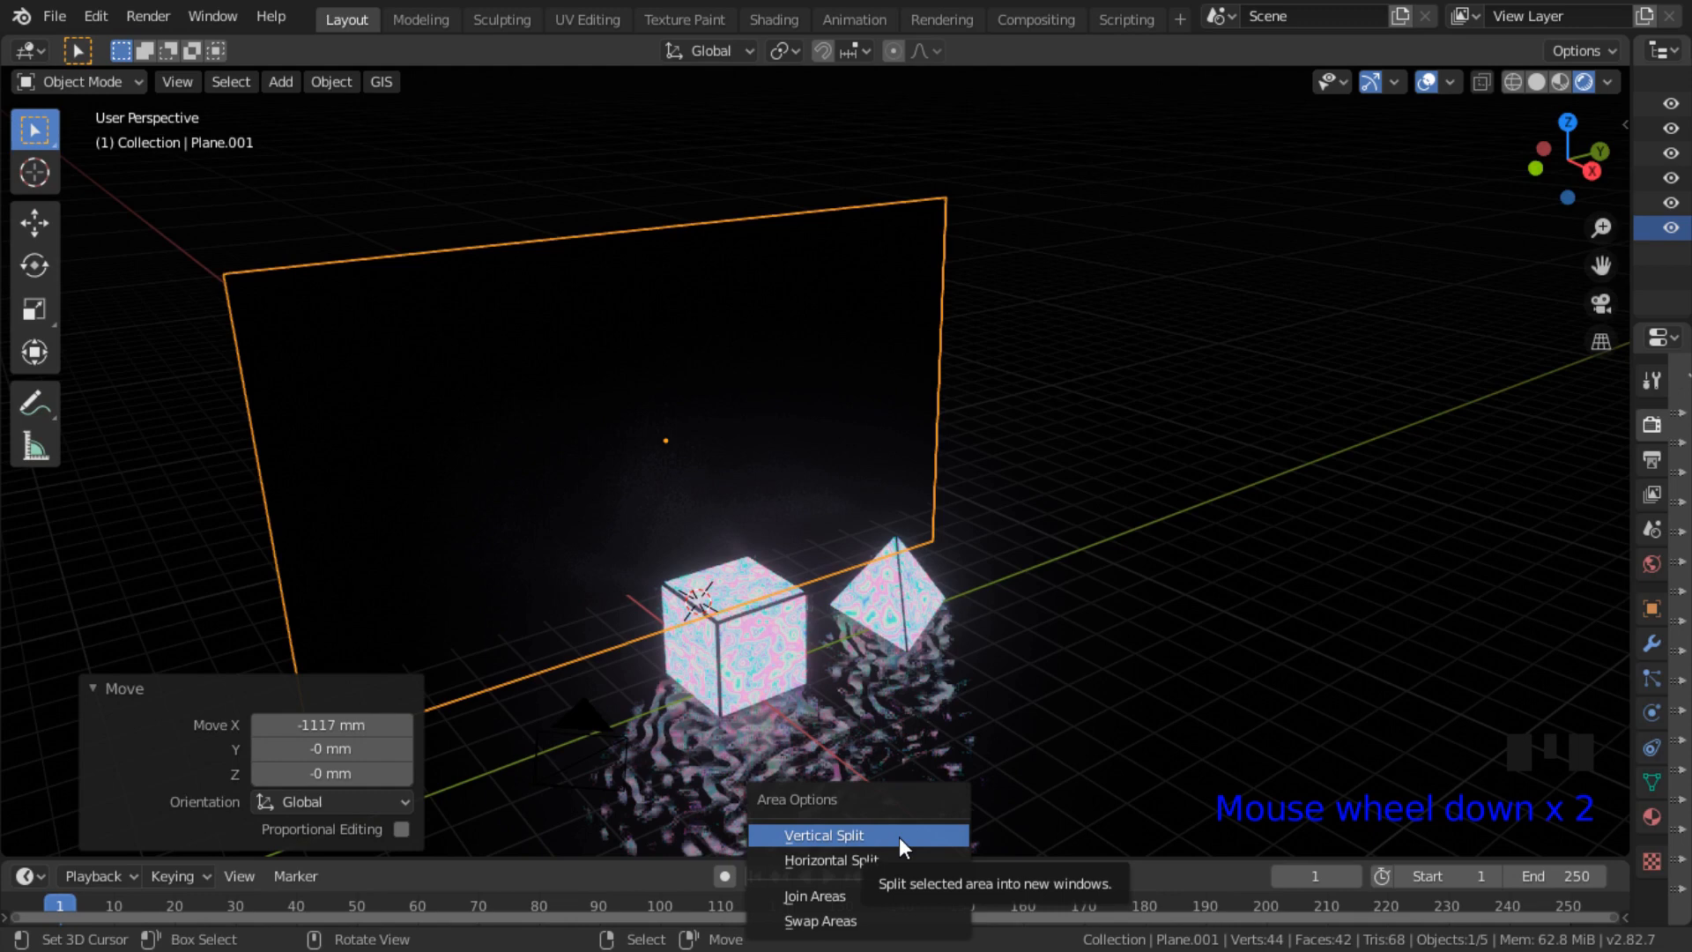
{"action": "left_click", "coordinate": [899, 835]}
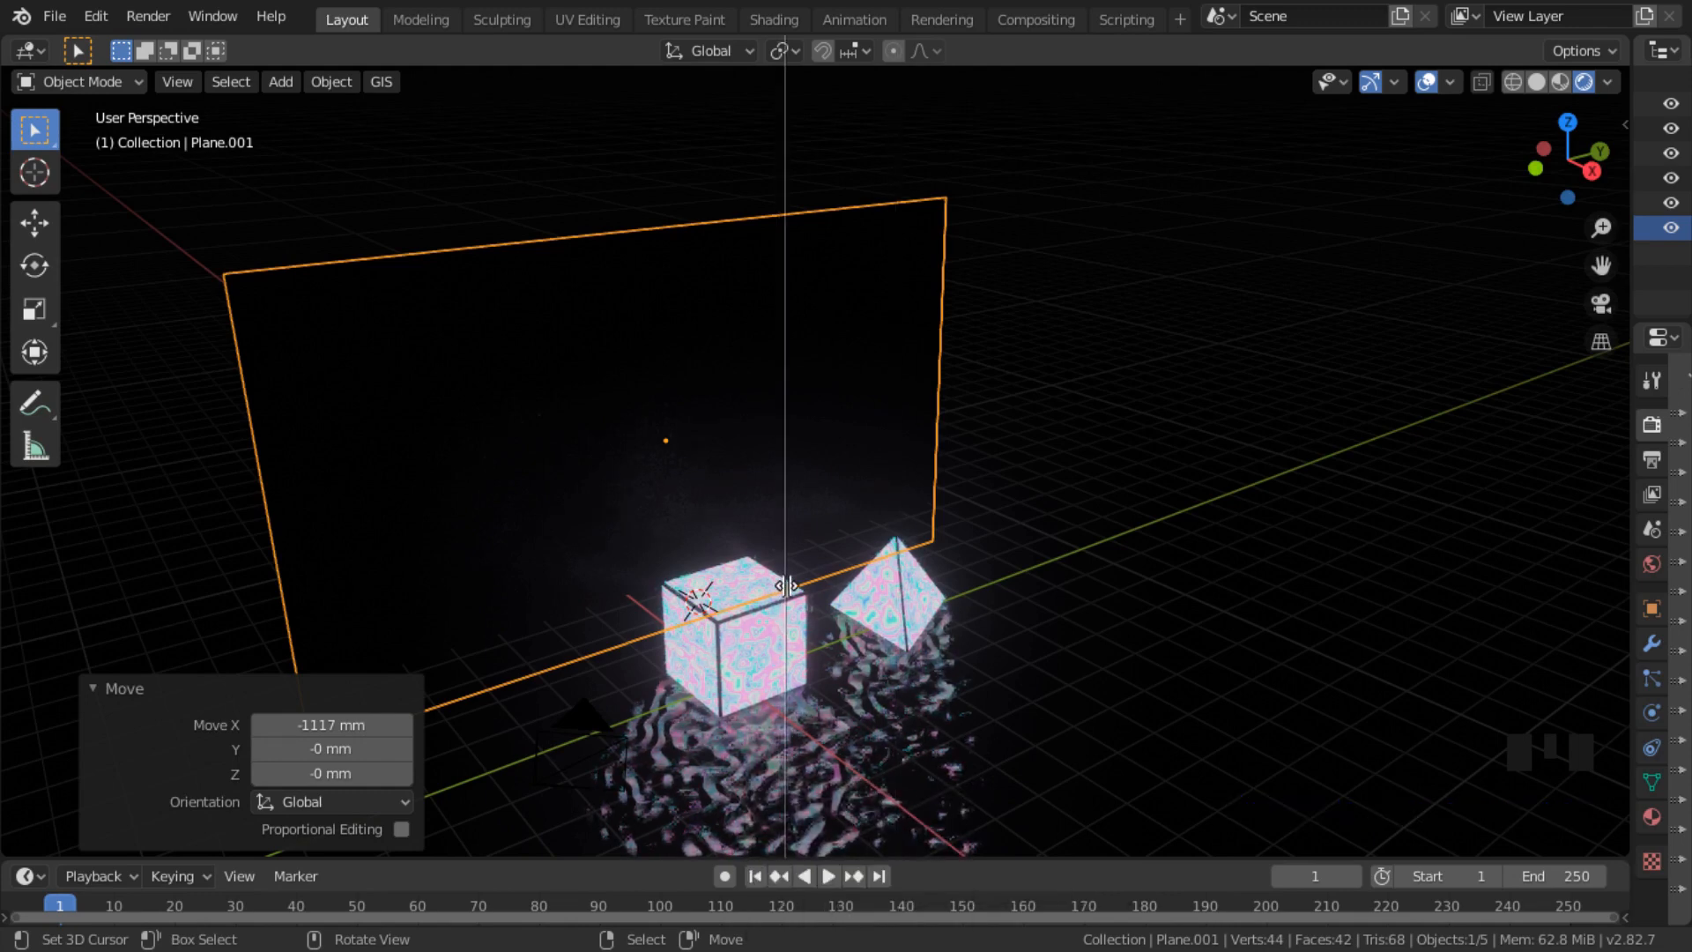
{"action": "left_click", "coordinate": [789, 776]}
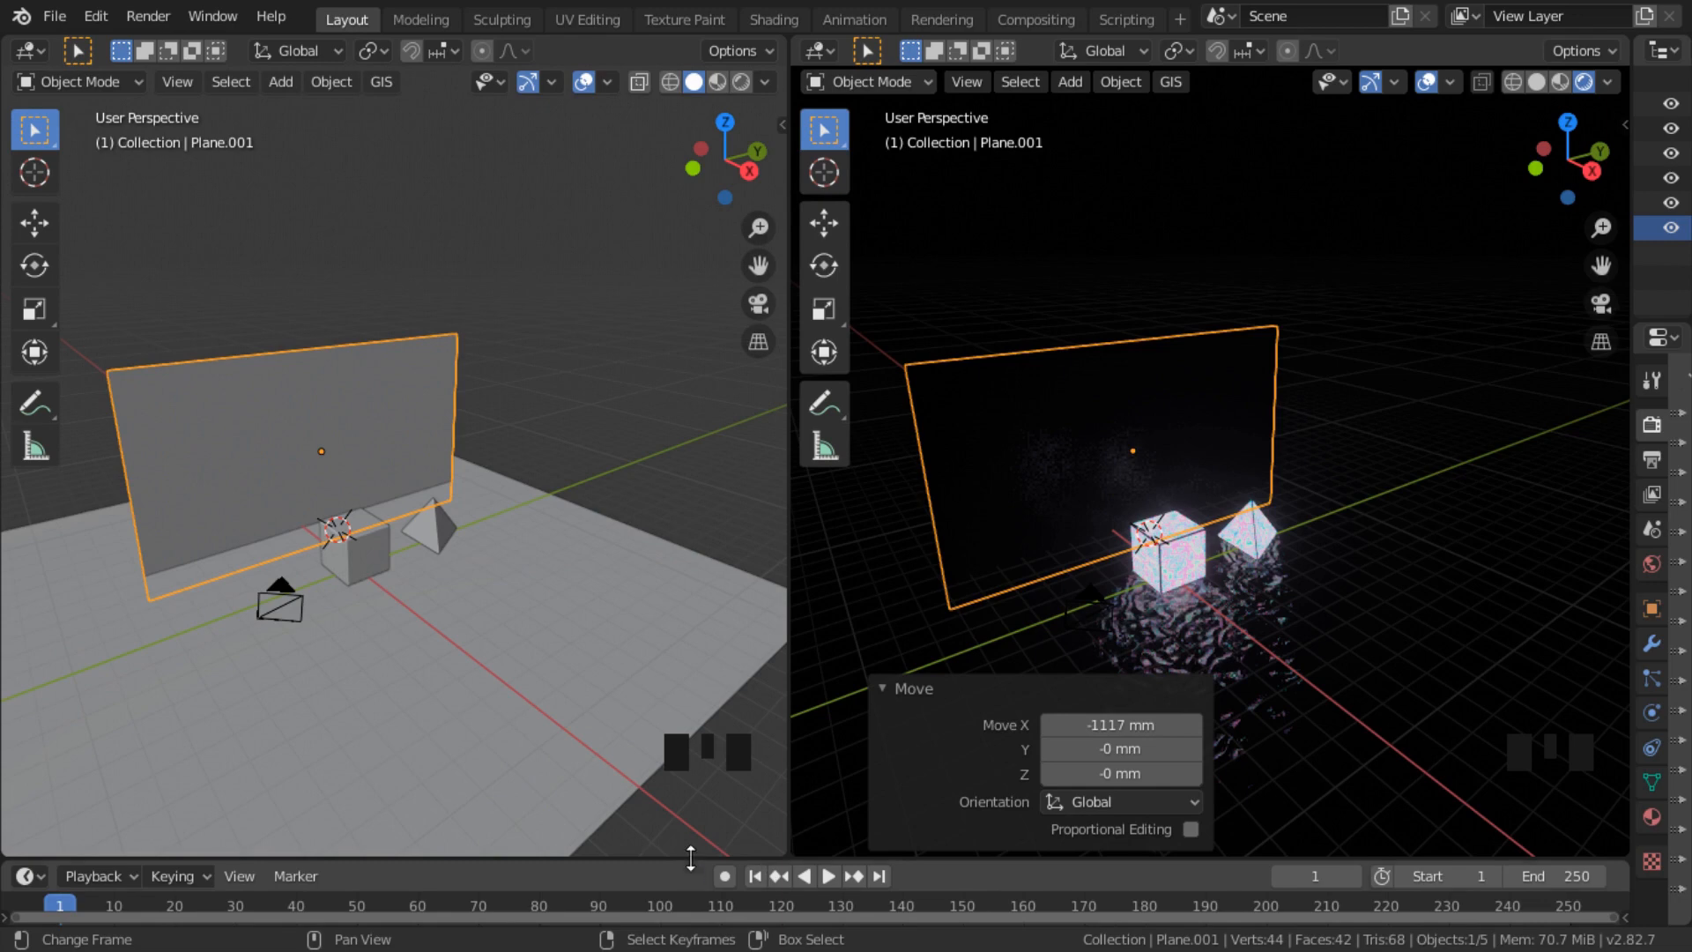
{"action": "left_click_drag", "start_coordinate": [692, 860], "coordinate": [695, 705]}
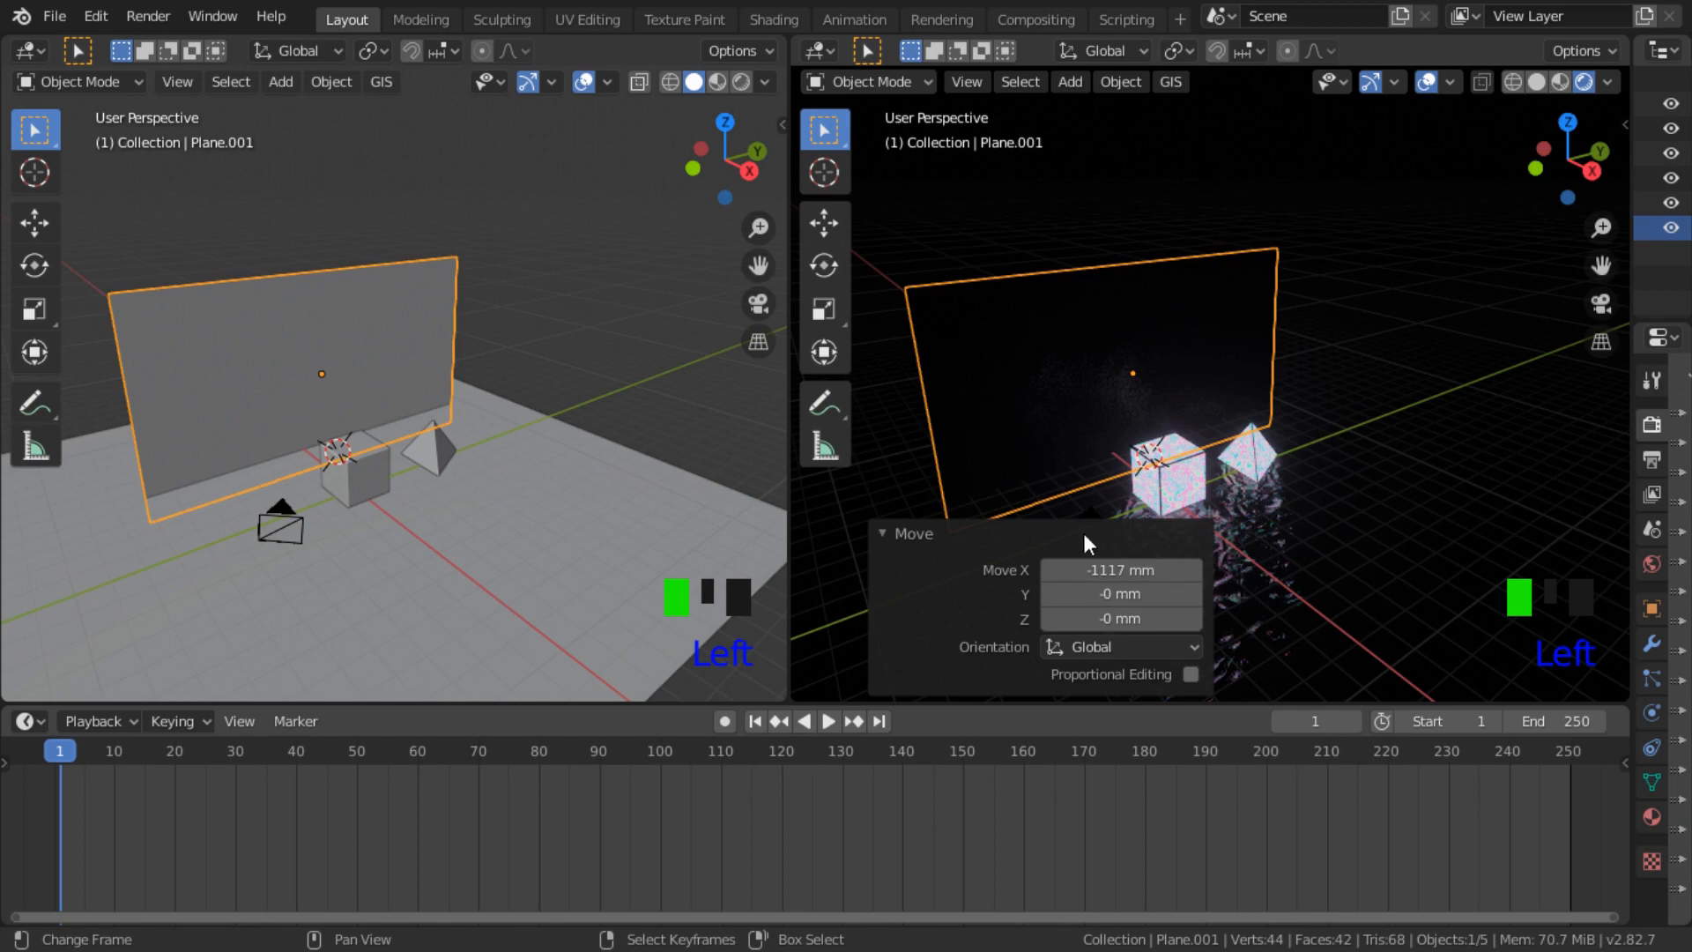
{"action": "left_click", "coordinate": [887, 534]}
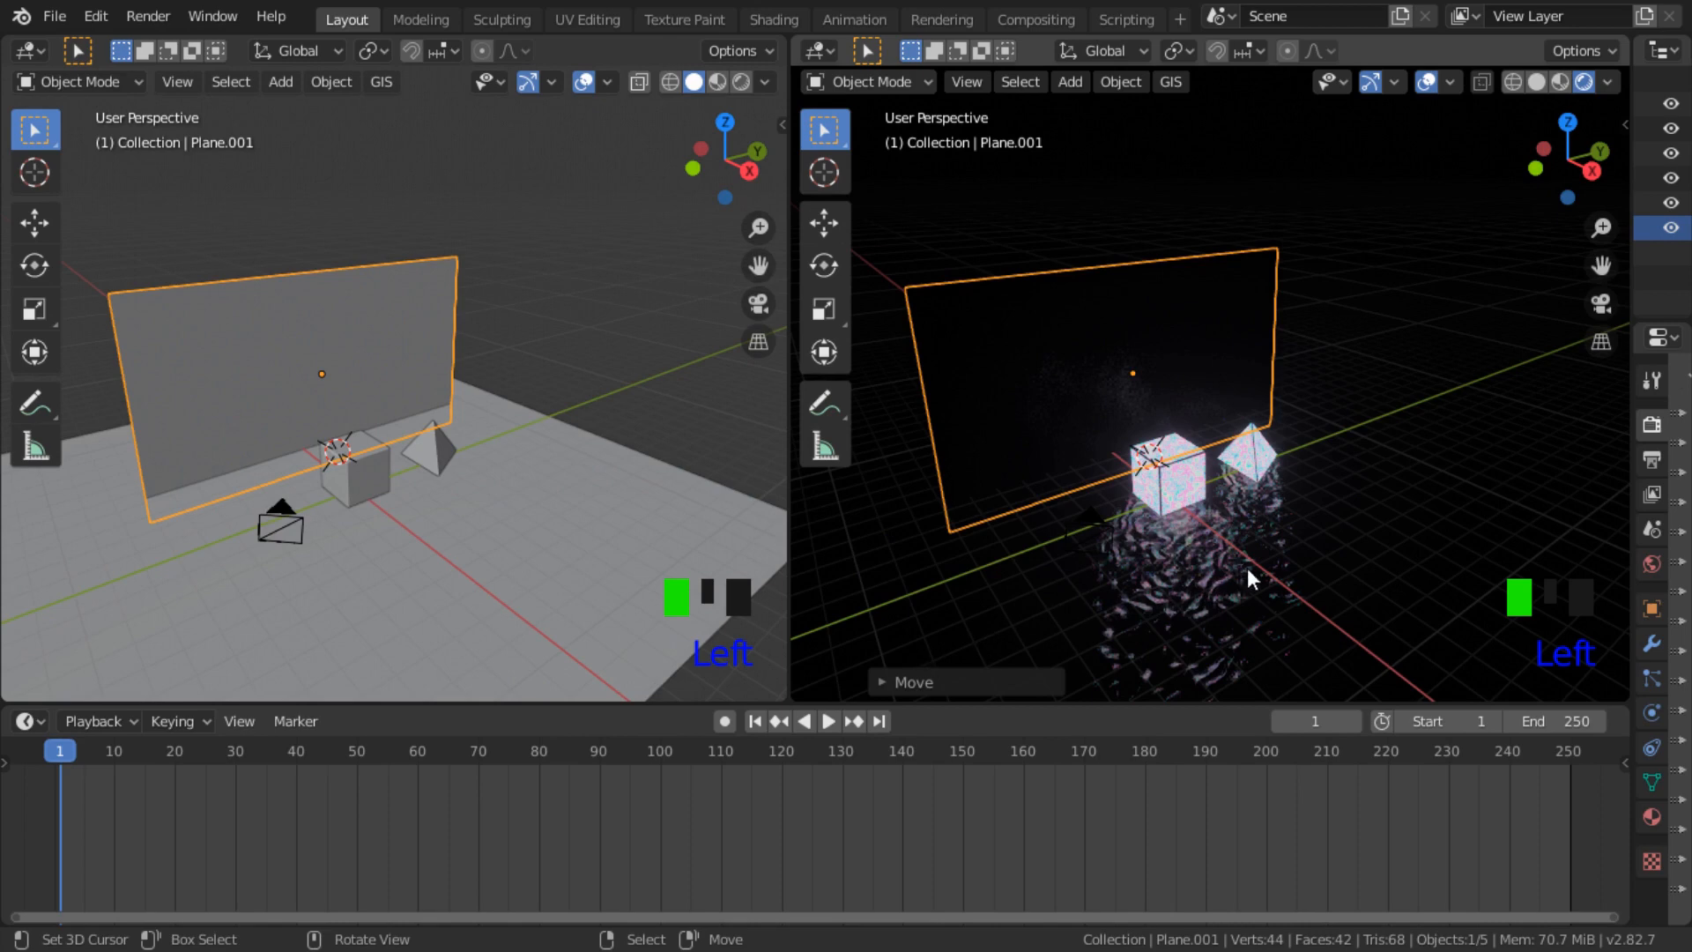
Step: Turn the rendered half of the split viewport into a Shader Editor and shrink the timeline to a thin strip
{"action": "scroll", "coordinate": [1247, 568], "scroll_direction": "up", "scroll_amount": 2}
{"action": "middle_click_drag", "start_coordinate": [1220, 610], "coordinate": [1121, 568]}
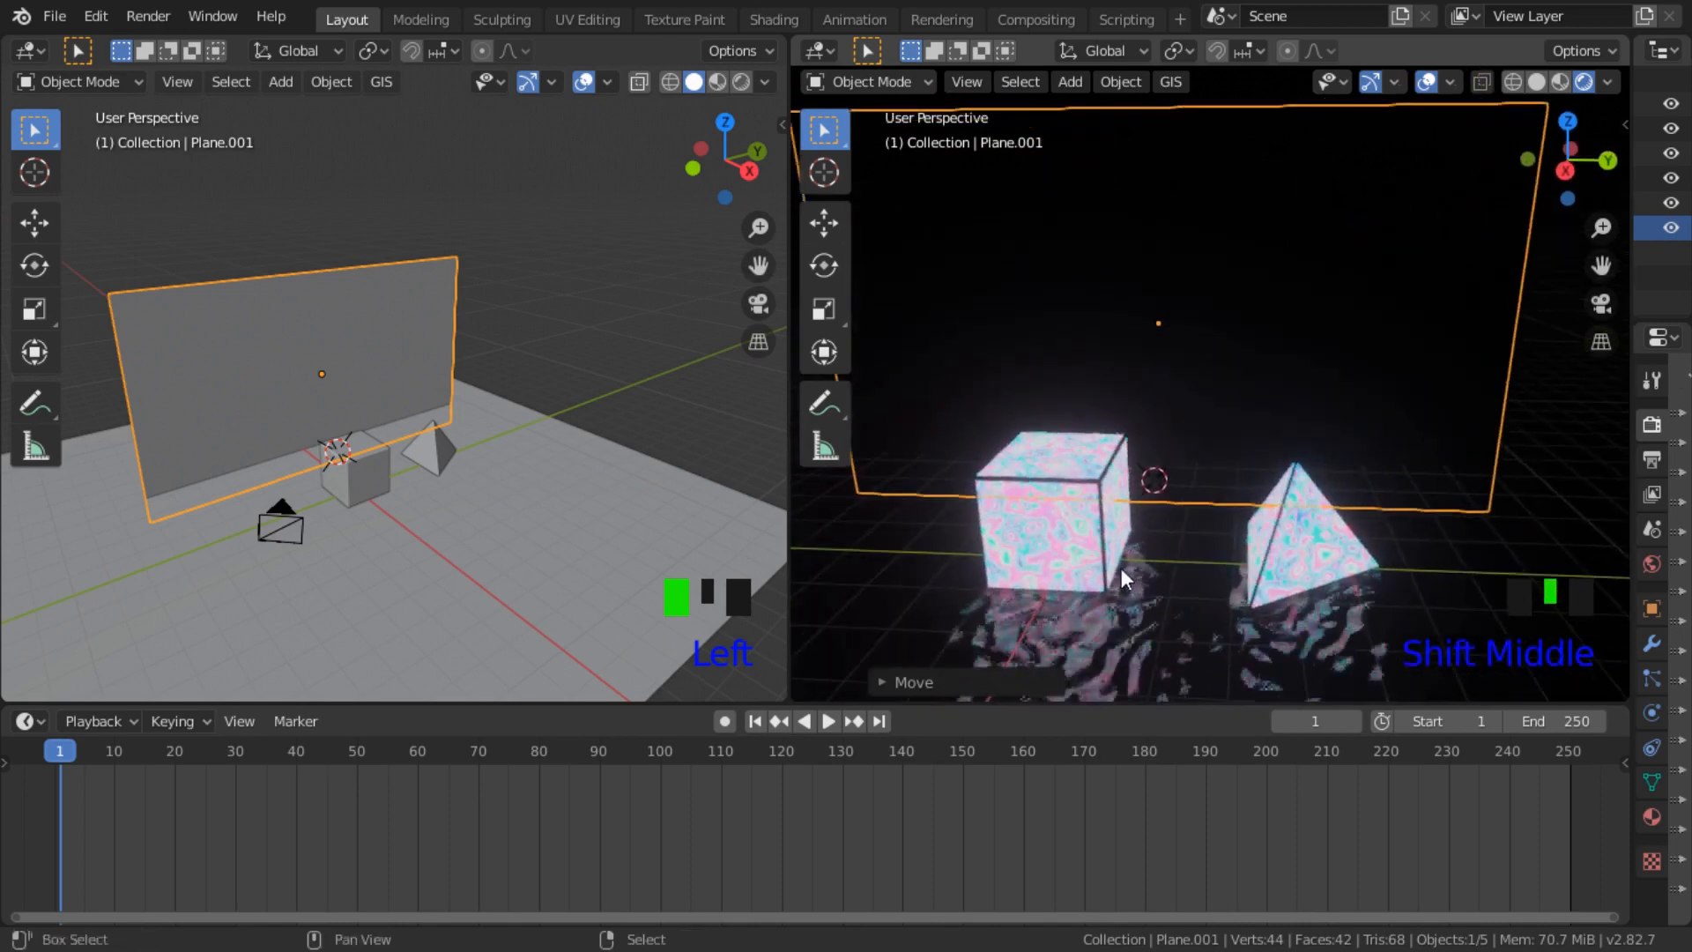
{"action": "middle_click_drag", "start_coordinate": [539, 430], "coordinate": [476, 349]}
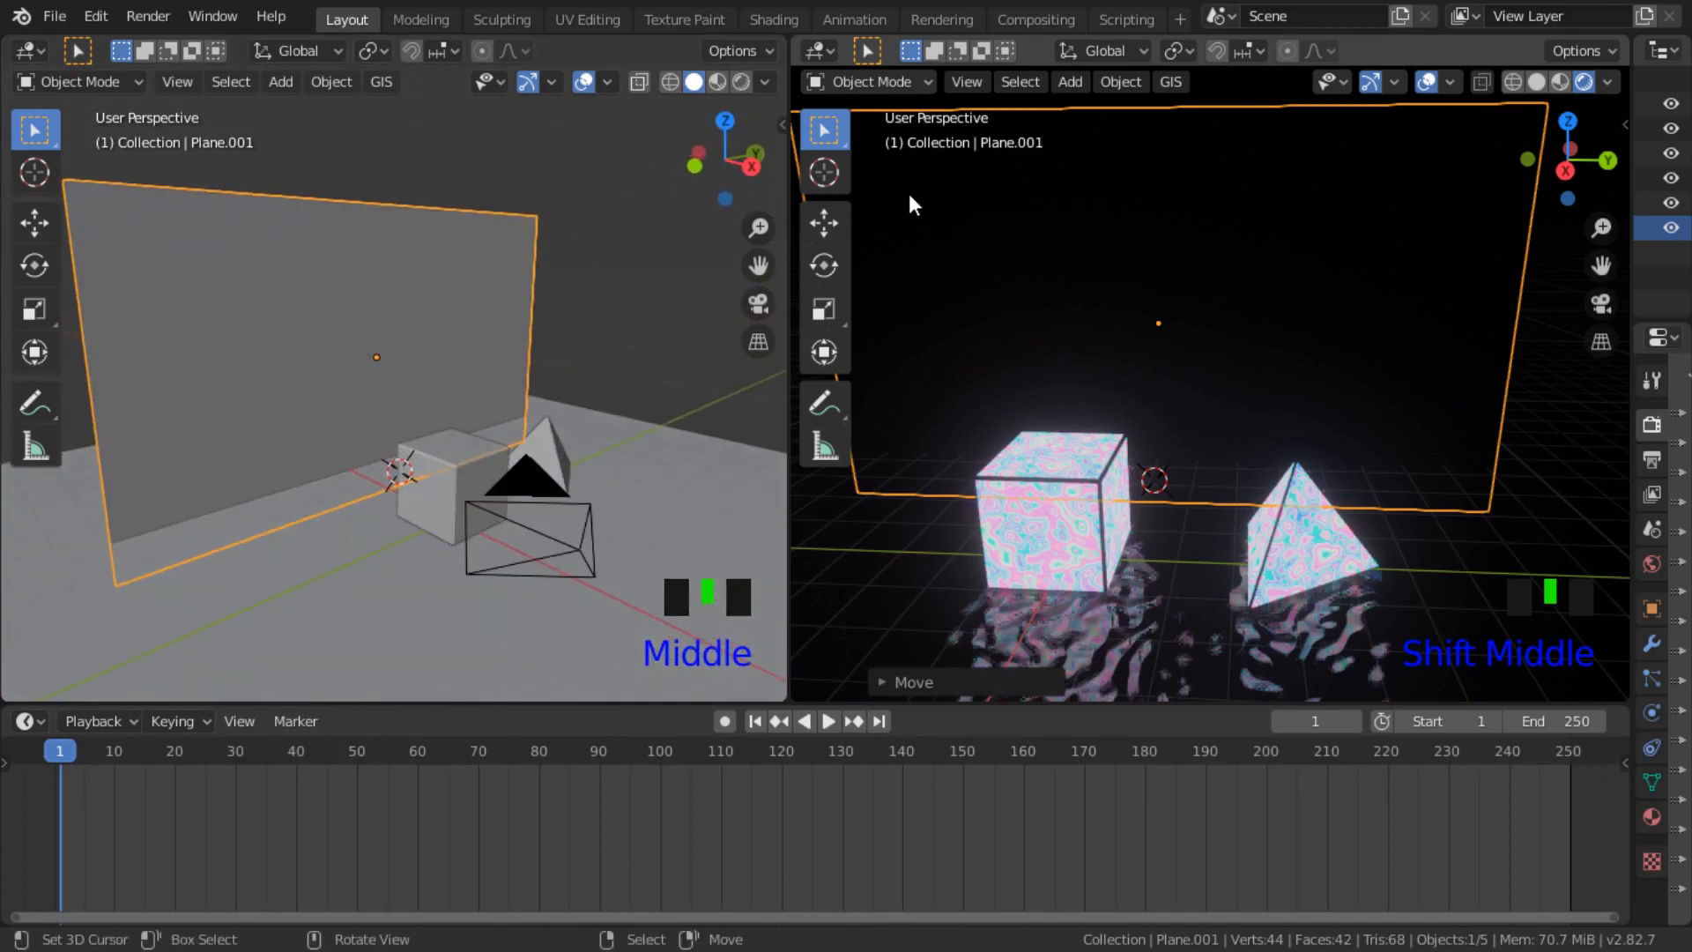
{"action": "middle_click_drag", "start_coordinate": [1044, 362], "coordinate": [1109, 355]}
{"action": "mouse_move", "coordinate": [1122, 415]}
{"action": "middle_mouse_down", "text": "shift"}
{"action": "mouse_move", "coordinate": [1149, 419]}
{"action": "mouse_move", "coordinate": [1100, 410]}
{"action": "middle_mouse_up", "text": "shift"}
{"action": "left_click", "coordinate": [821, 51]}
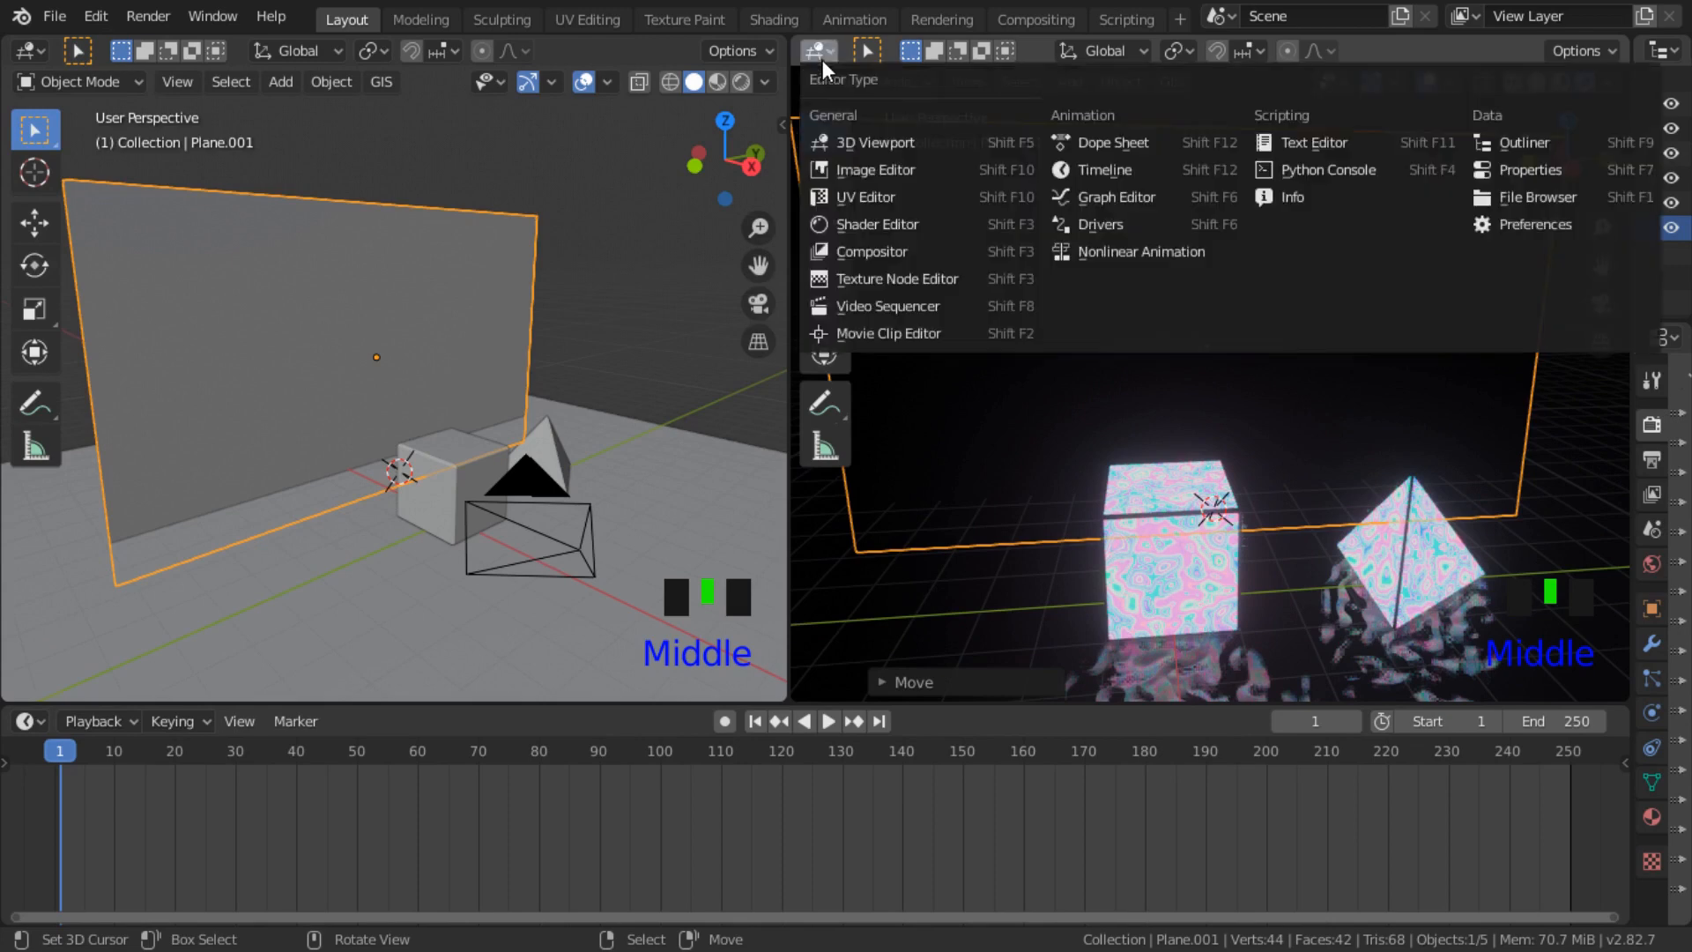
{"action": "left_click", "coordinate": [864, 224]}
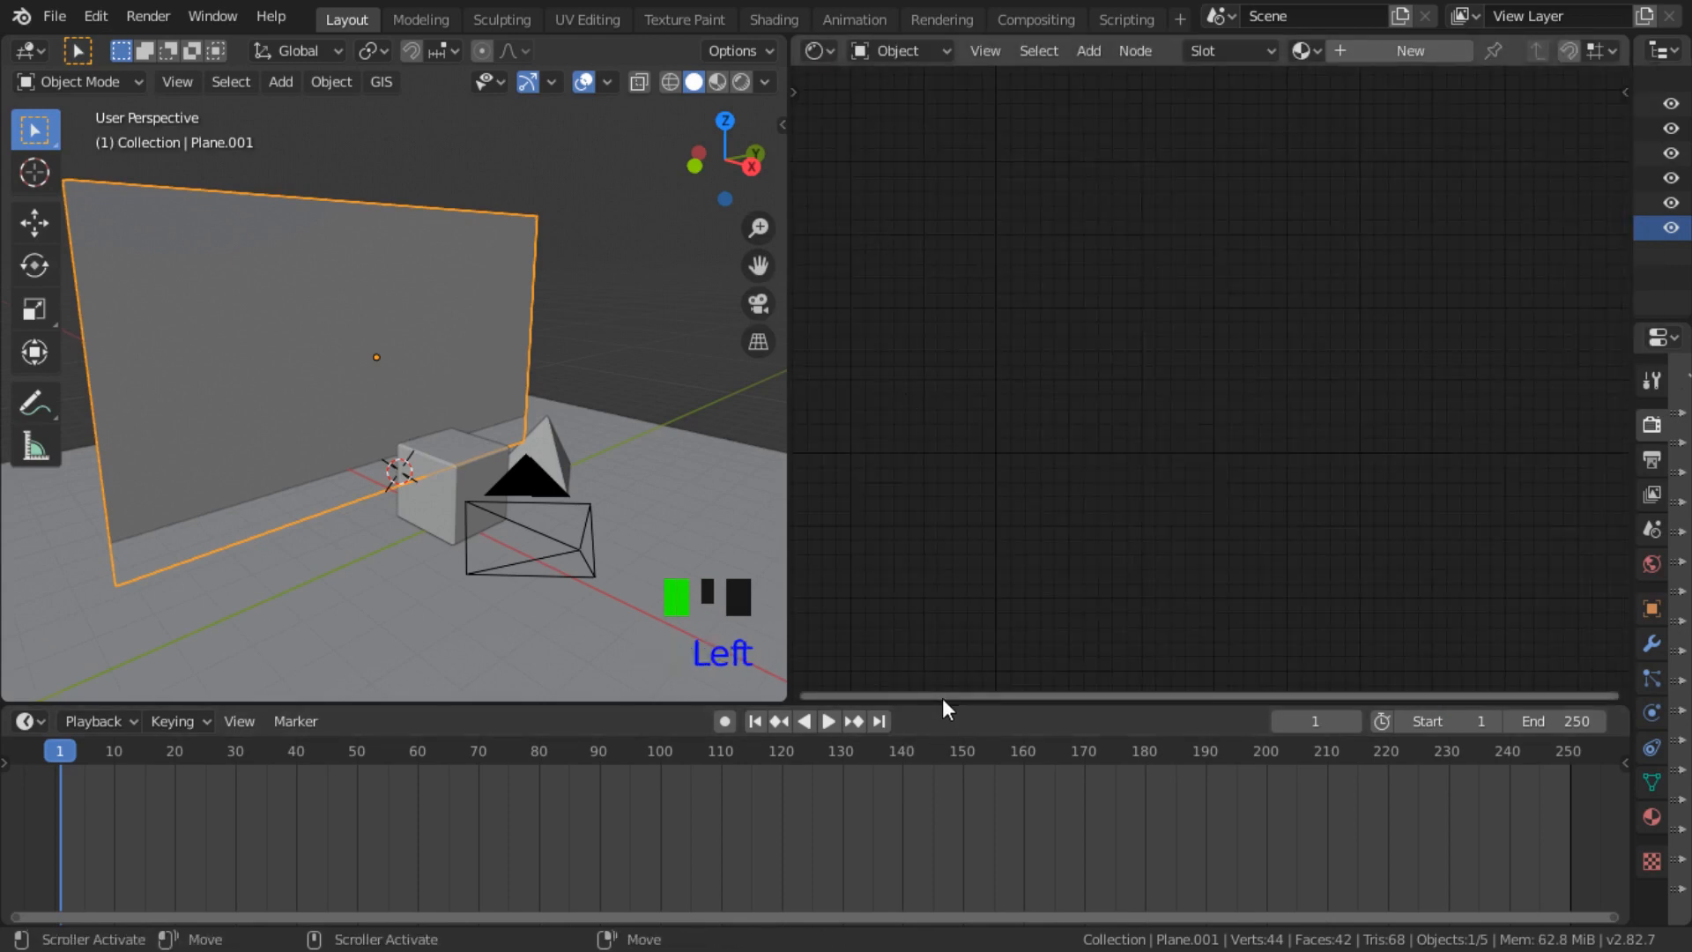
{"action": "left_click_drag", "start_coordinate": [941, 704], "coordinate": [948, 895]}
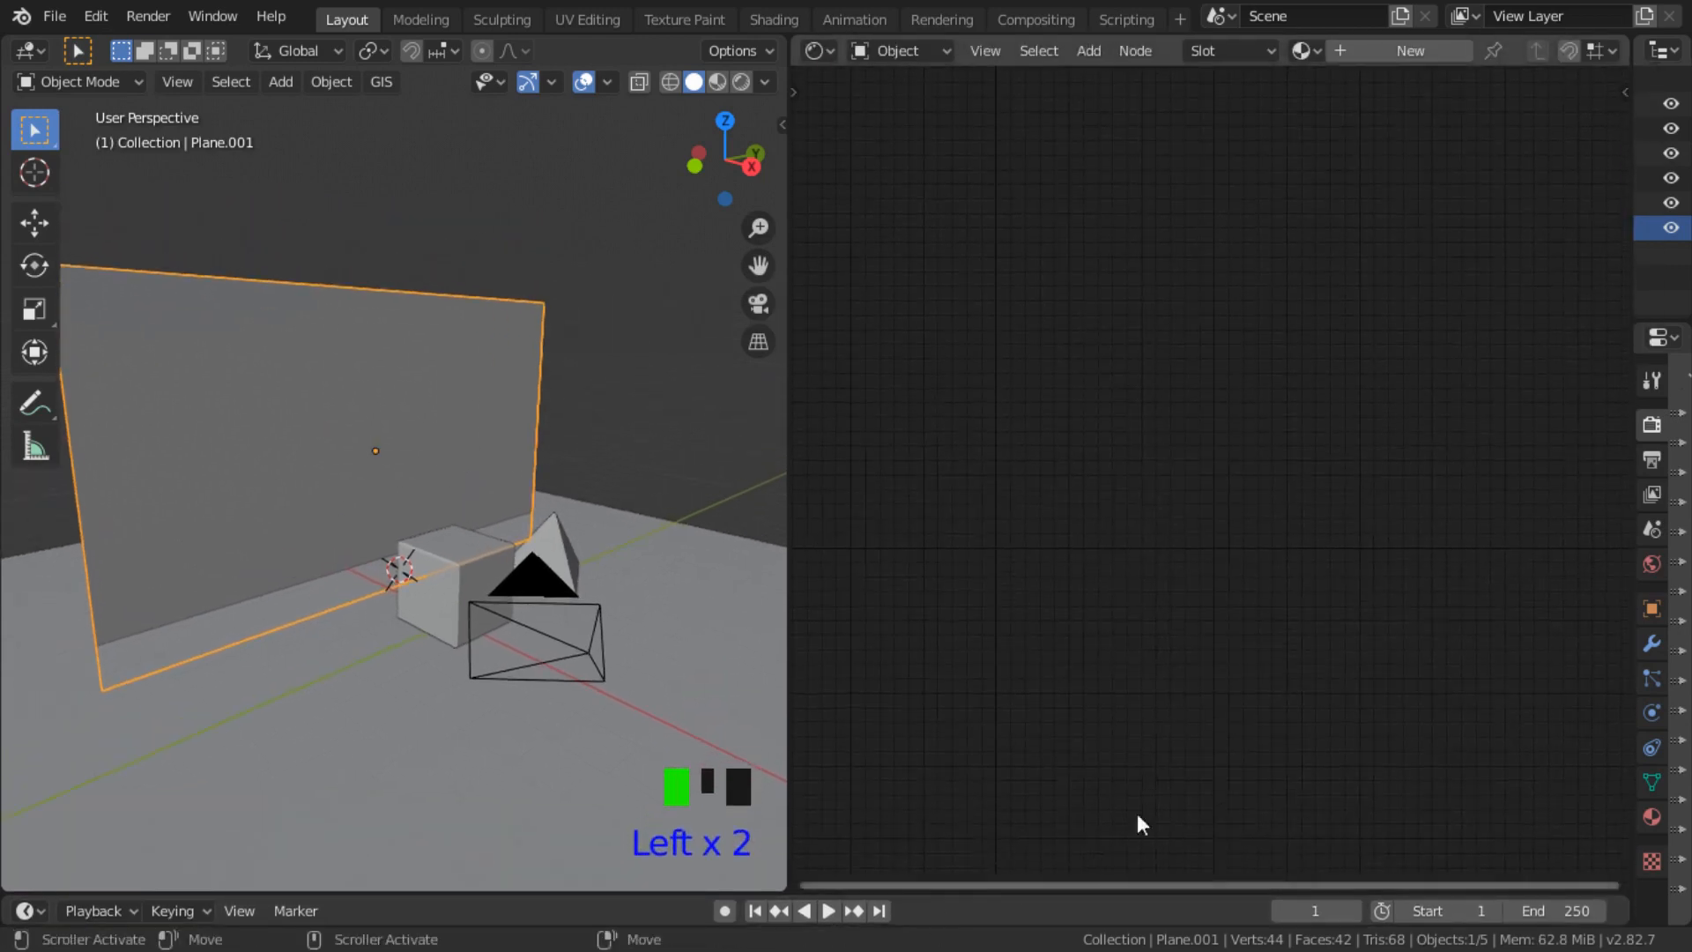
Step: Create a new material for the upright plane and delete its Principled BSDF node
{"action": "left_click", "coordinate": [1403, 51]}
{"action": "scroll", "coordinate": [964, 536], "scroll_direction": "up", "scroll_amount": 3}
{"action": "middle_click_drag", "start_coordinate": [964, 535], "coordinate": [1188, 577]}
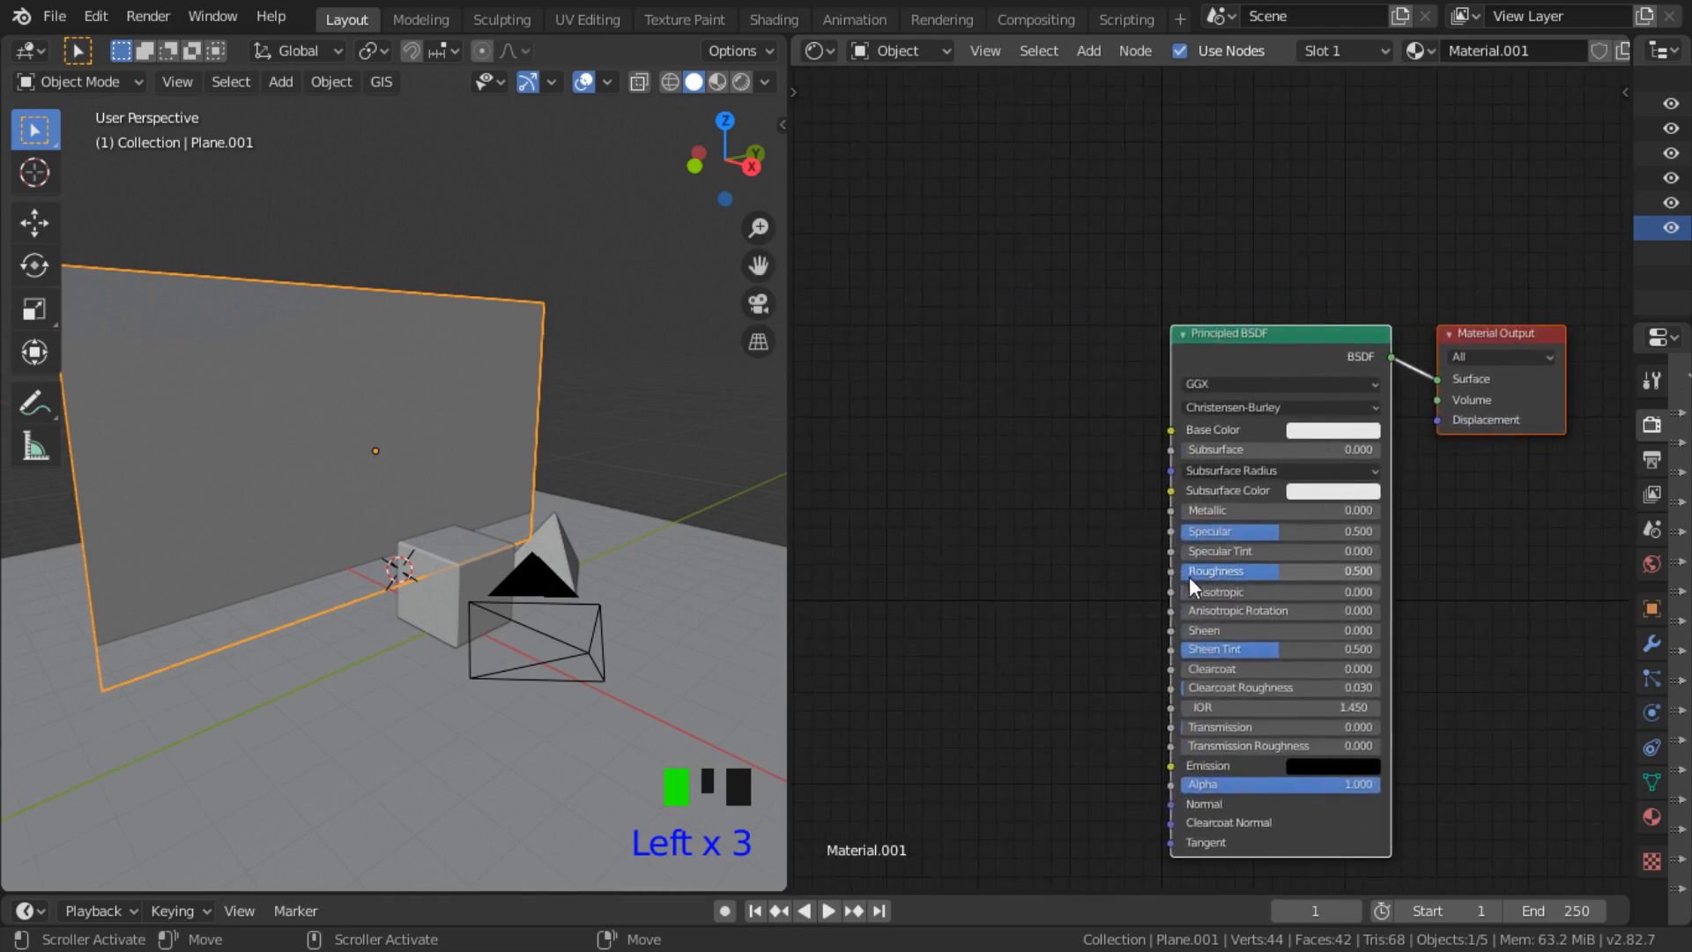
{"action": "scroll", "coordinate": [1190, 575], "scroll_direction": "up", "scroll_amount": 1}
{"action": "left_click_drag", "start_coordinate": [1224, 320], "coordinate": [991, 321]}
{"action": "scroll", "coordinate": [1058, 393], "scroll_direction": "down", "scroll_amount": 4}
{"action": "middle_click_drag", "start_coordinate": [1124, 470], "coordinate": [1239, 432]}
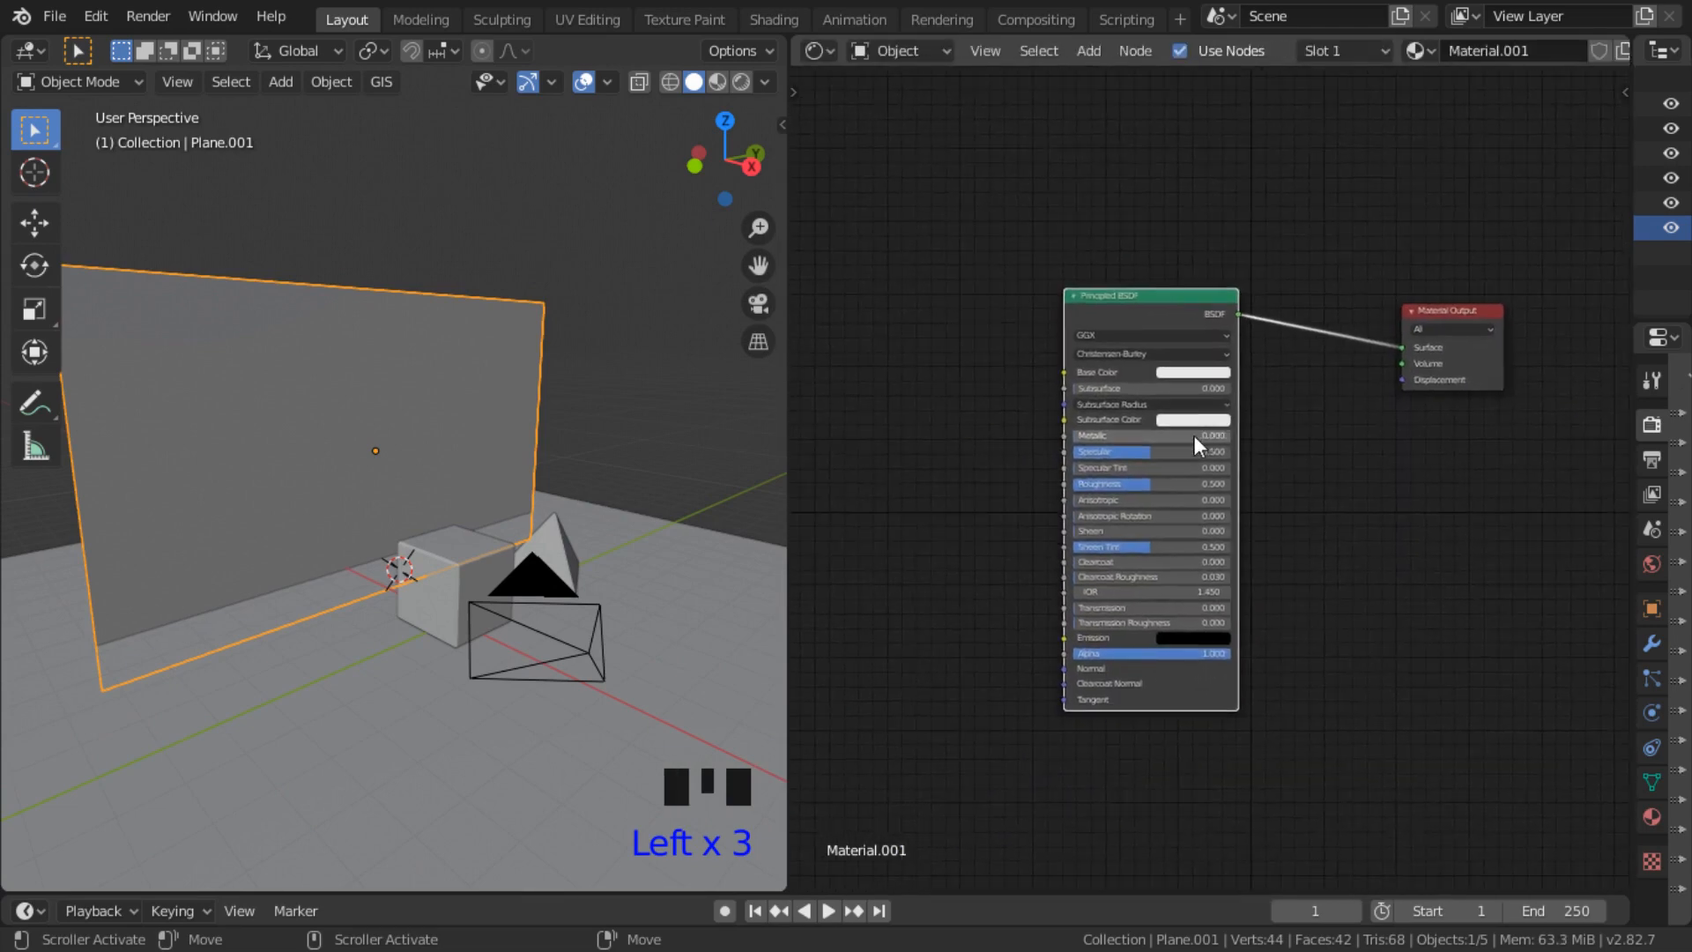
{"action": "key", "text": "x"}
Step: Add an Emission shader node beside the Material Output in the plane's material
{"action": "middle_click_drag", "start_coordinate": [1144, 400], "coordinate": [1131, 476]}
{"action": "key", "text": "shift+a"}
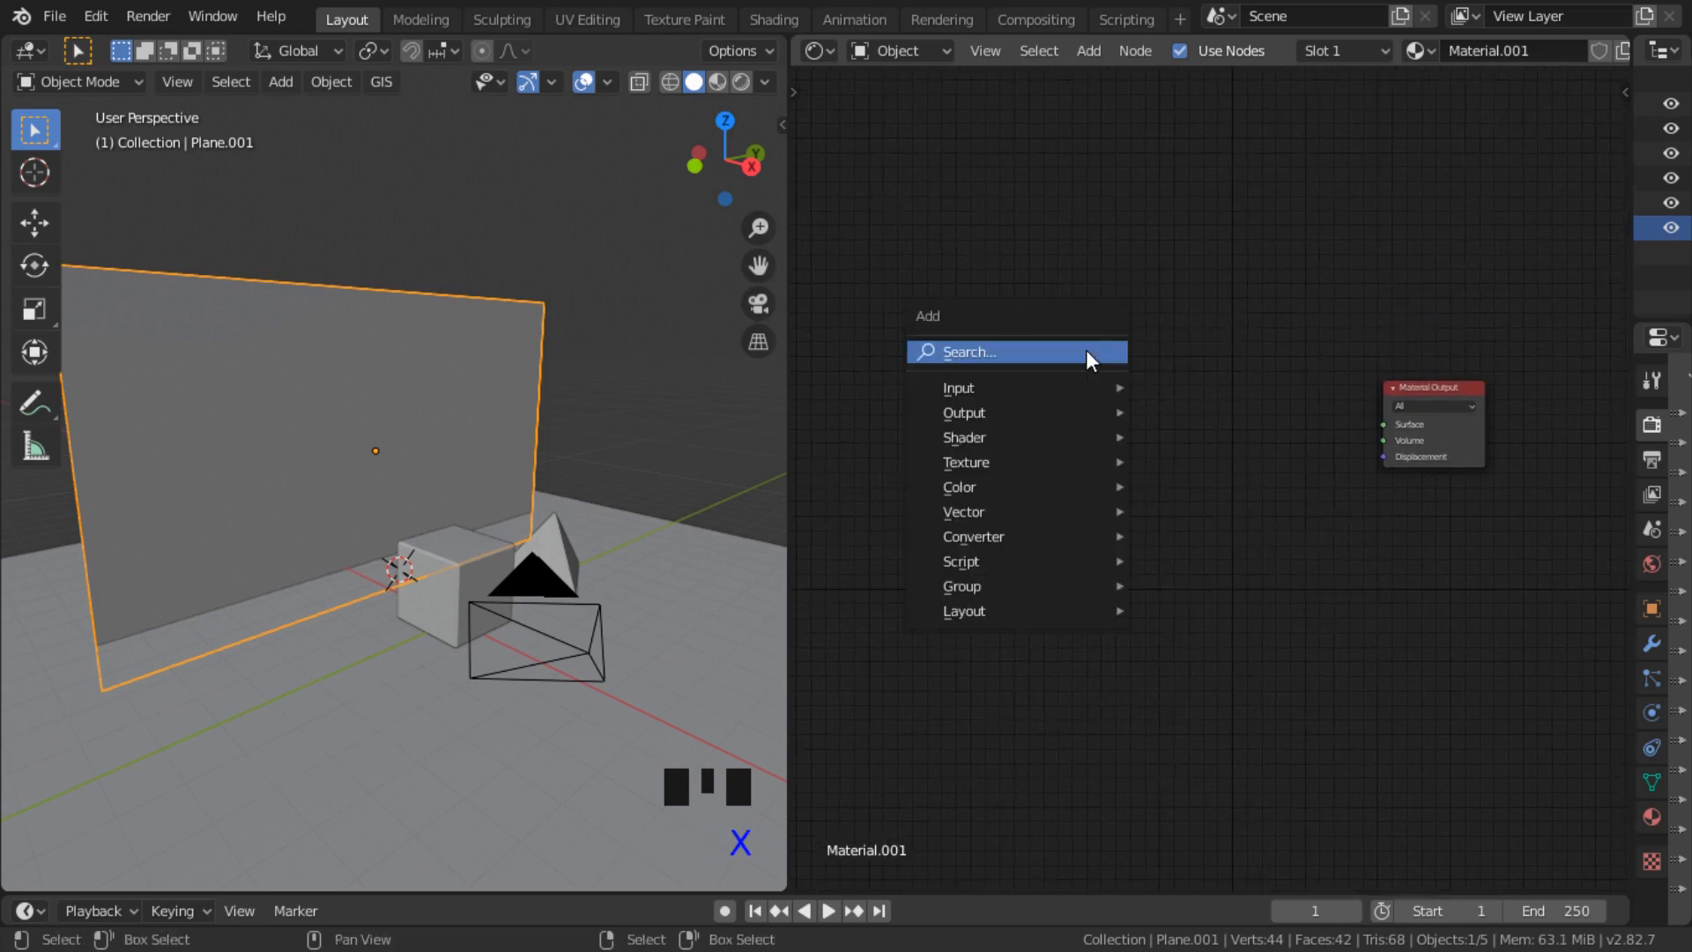
{"action": "left_click", "coordinate": [1086, 350]}
{"action": "type", "text": "emis"}
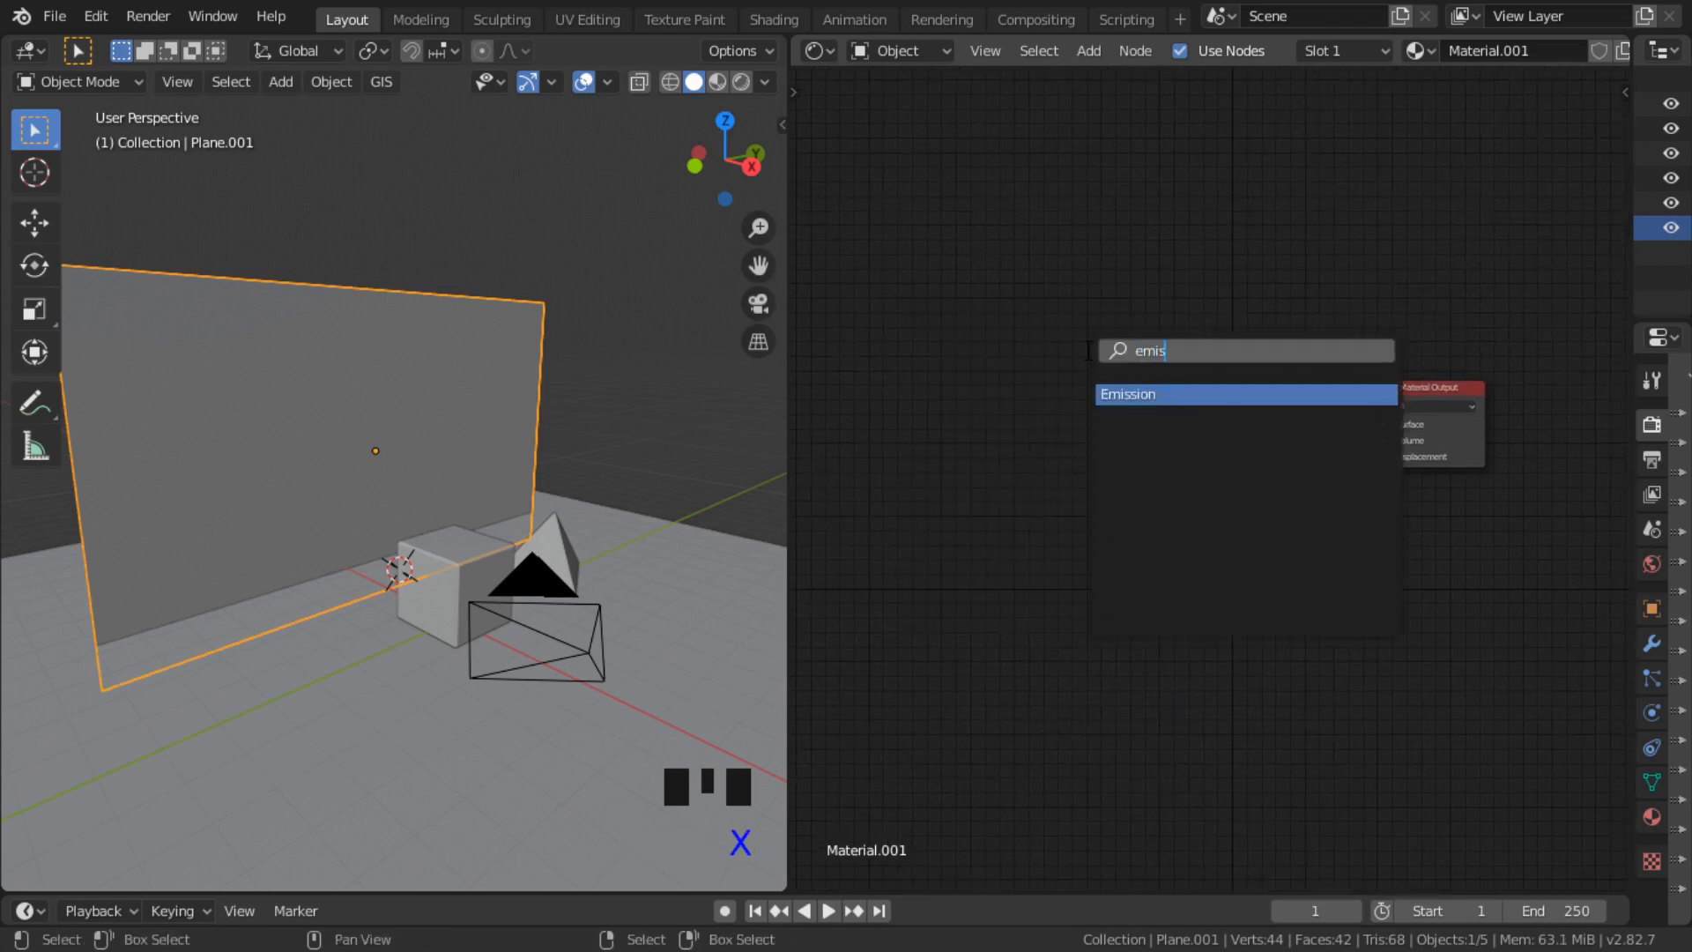
{"action": "left_click", "coordinate": [1128, 394]}
{"action": "left_click", "coordinate": [1066, 382]}
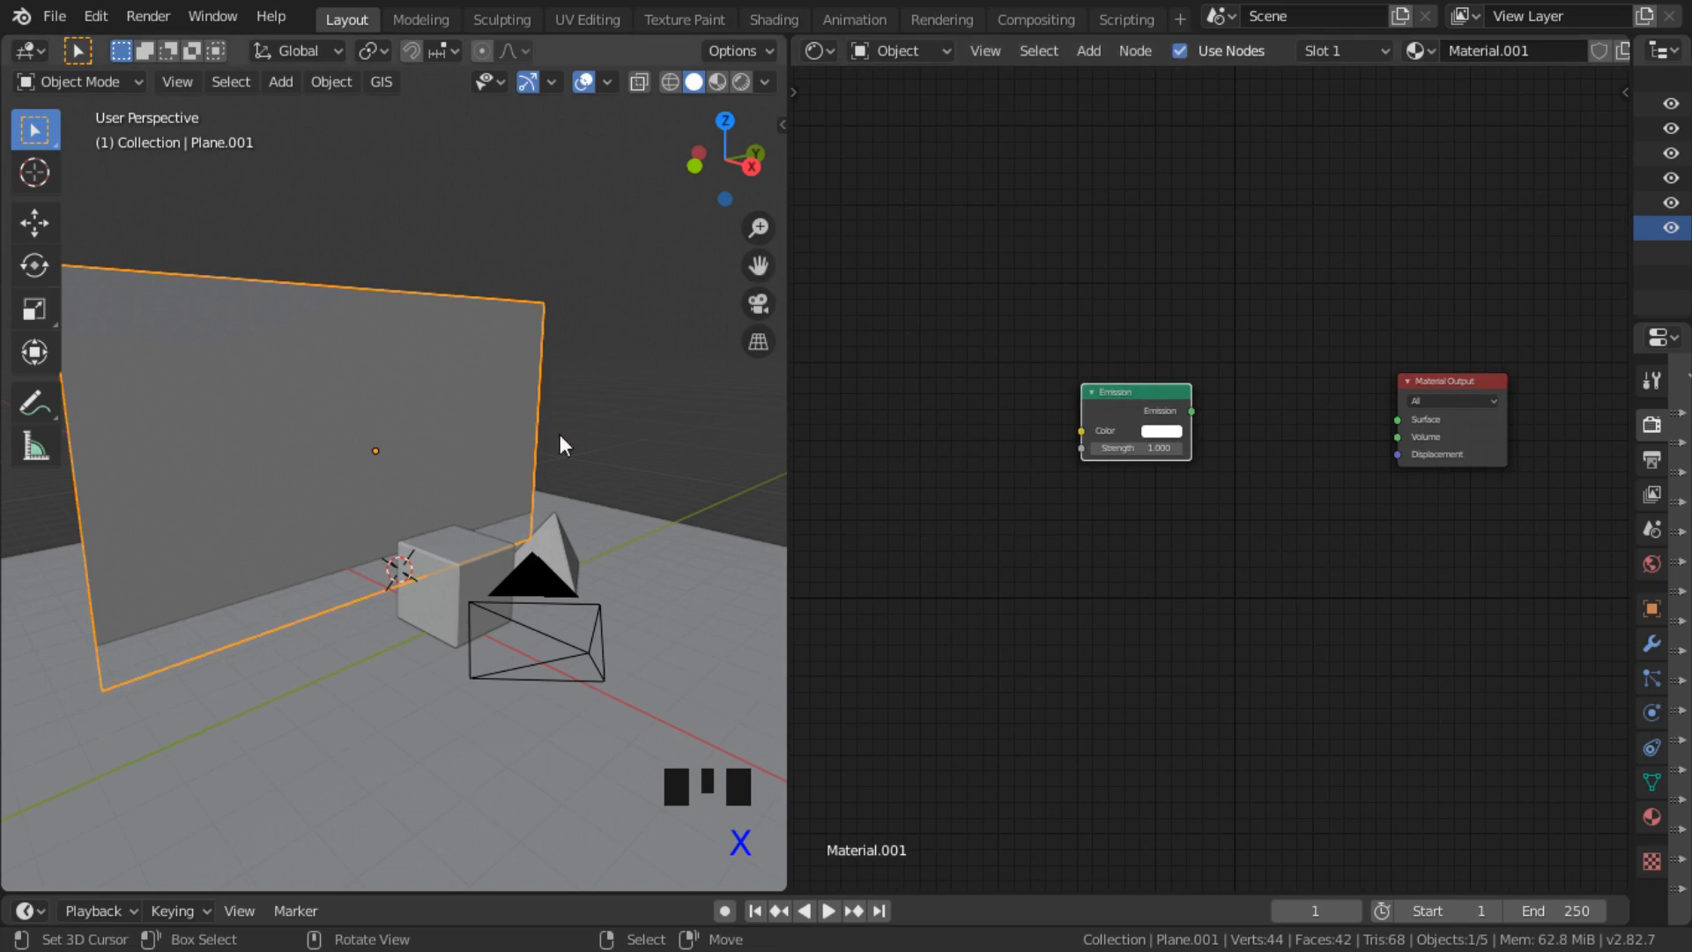
Step: Show the remaining 3D viewport in rendered shading with the plane, cube and pyramid in view
{"action": "scroll", "coordinate": [708, 127], "scroll_direction": "up", "scroll_amount": 1}
{"action": "left_click", "coordinate": [742, 81]}
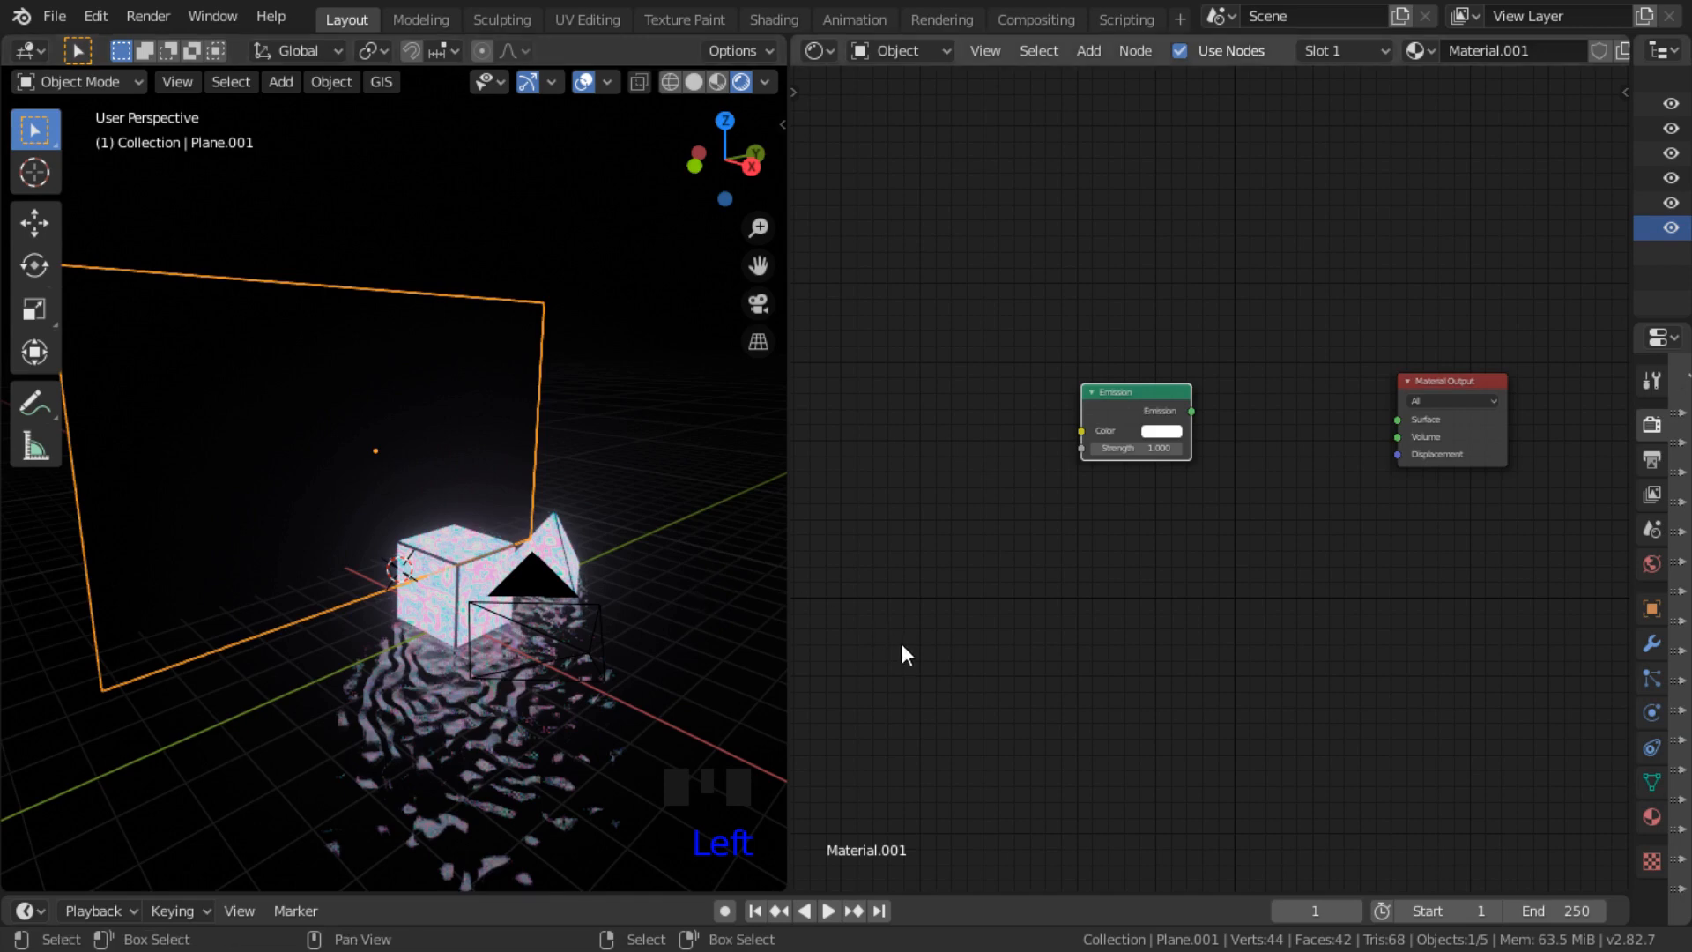
{"action": "scroll", "coordinate": [903, 644], "scroll_direction": "down", "scroll_amount": 1}
{"action": "scroll", "coordinate": [902, 644], "scroll_direction": "up", "scroll_amount": 2}
{"action": "middle_click_drag", "start_coordinate": [568, 587], "coordinate": [482, 631]}
{"action": "scroll", "coordinate": [1040, 563], "scroll_direction": "up", "scroll_amount": 2}
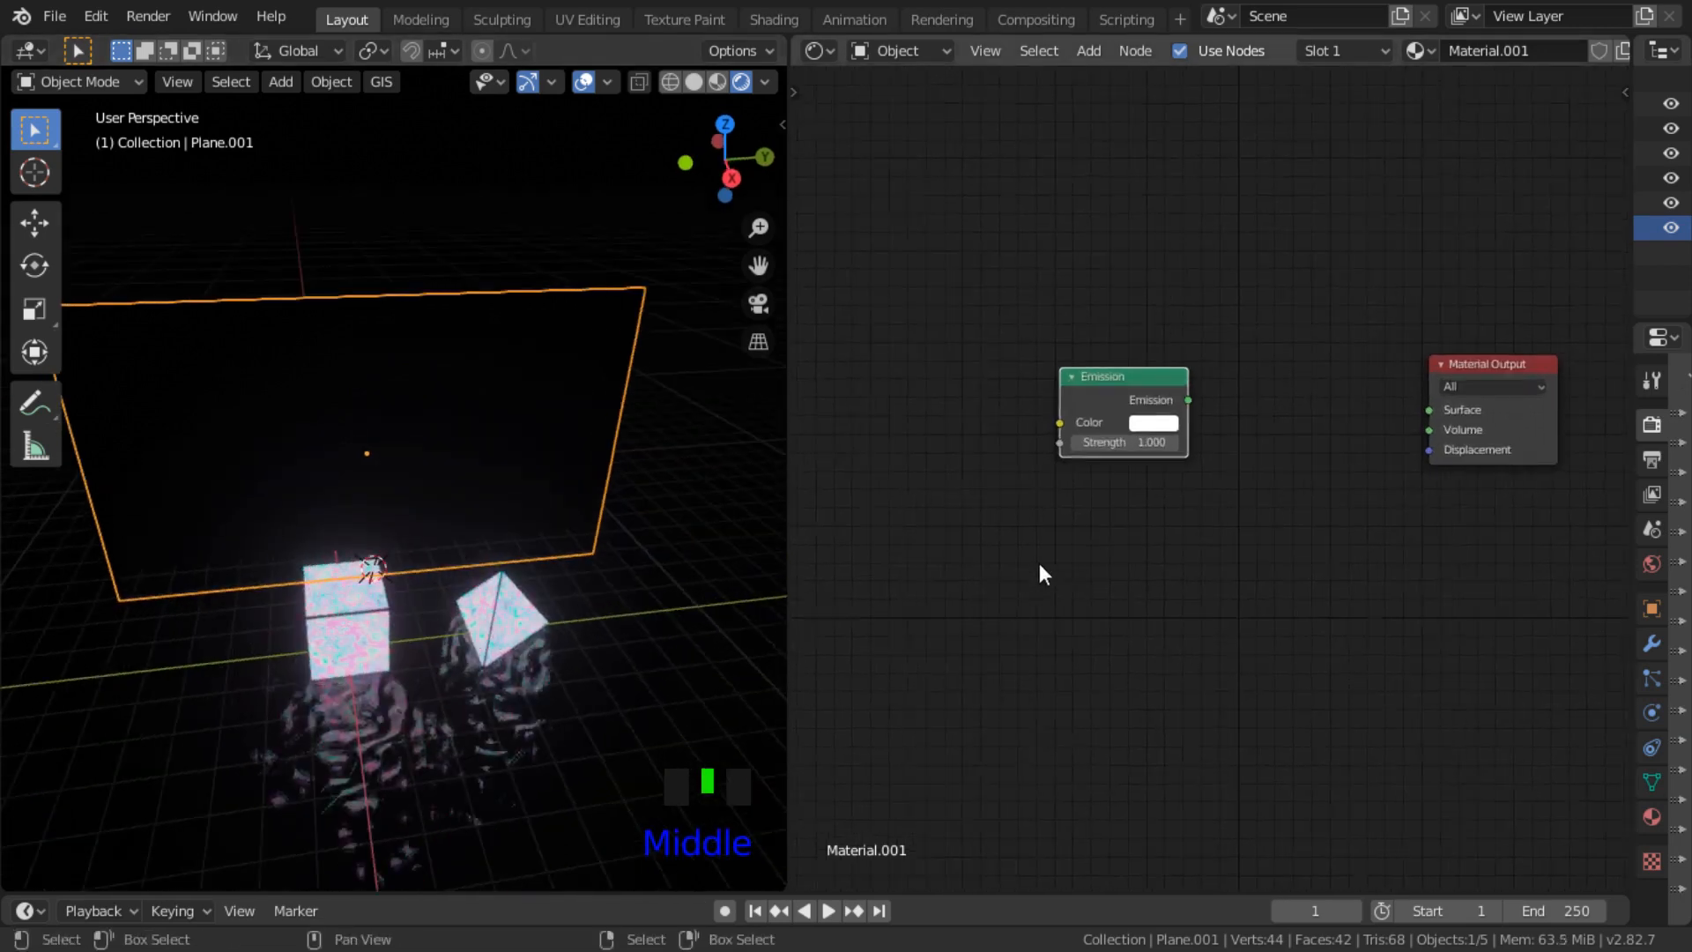
Step: Connect the Emission shader to the Surface input of the Material Output
{"action": "left_click_drag", "start_coordinate": [1124, 432], "coordinate": [1407, 443]}
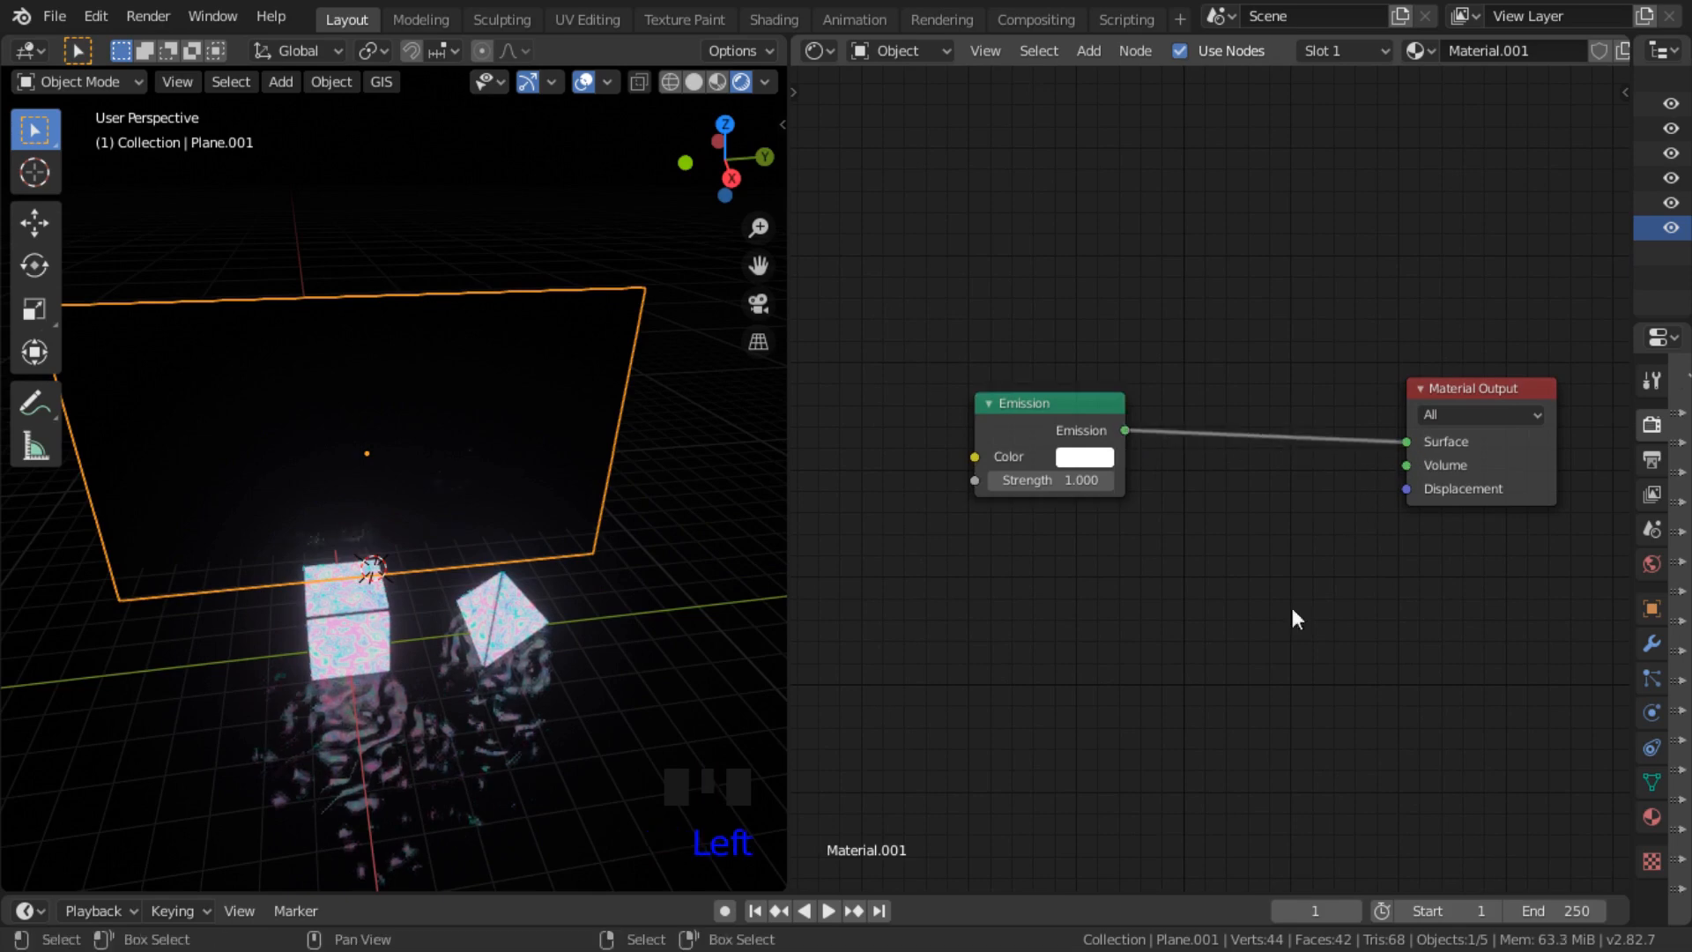
{"action": "scroll", "coordinate": [884, 696], "scroll_direction": "down", "scroll_amount": 2}
{"action": "middle_click_drag", "start_coordinate": [767, 687], "coordinate": [696, 697]}
{"action": "scroll", "coordinate": [1181, 694], "scroll_direction": "up", "scroll_amount": 2}
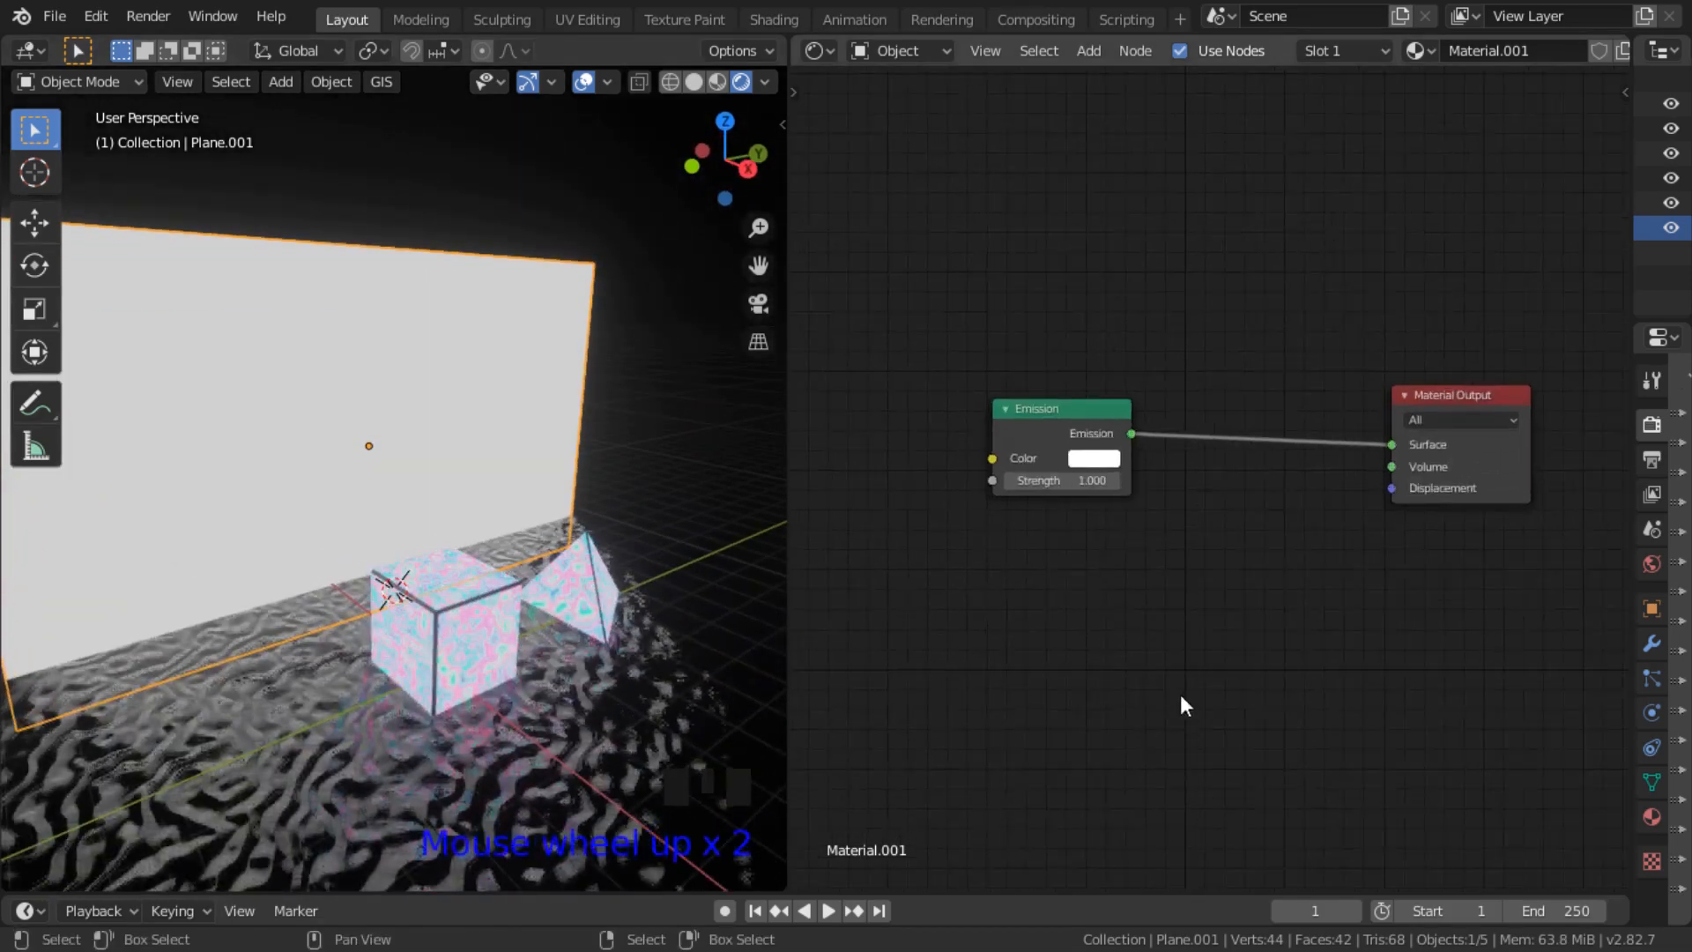
Step: Move the Emission node up and add a Transparent BSDF node below it
{"action": "left_click_drag", "start_coordinate": [1161, 430], "coordinate": [1062, 310]}
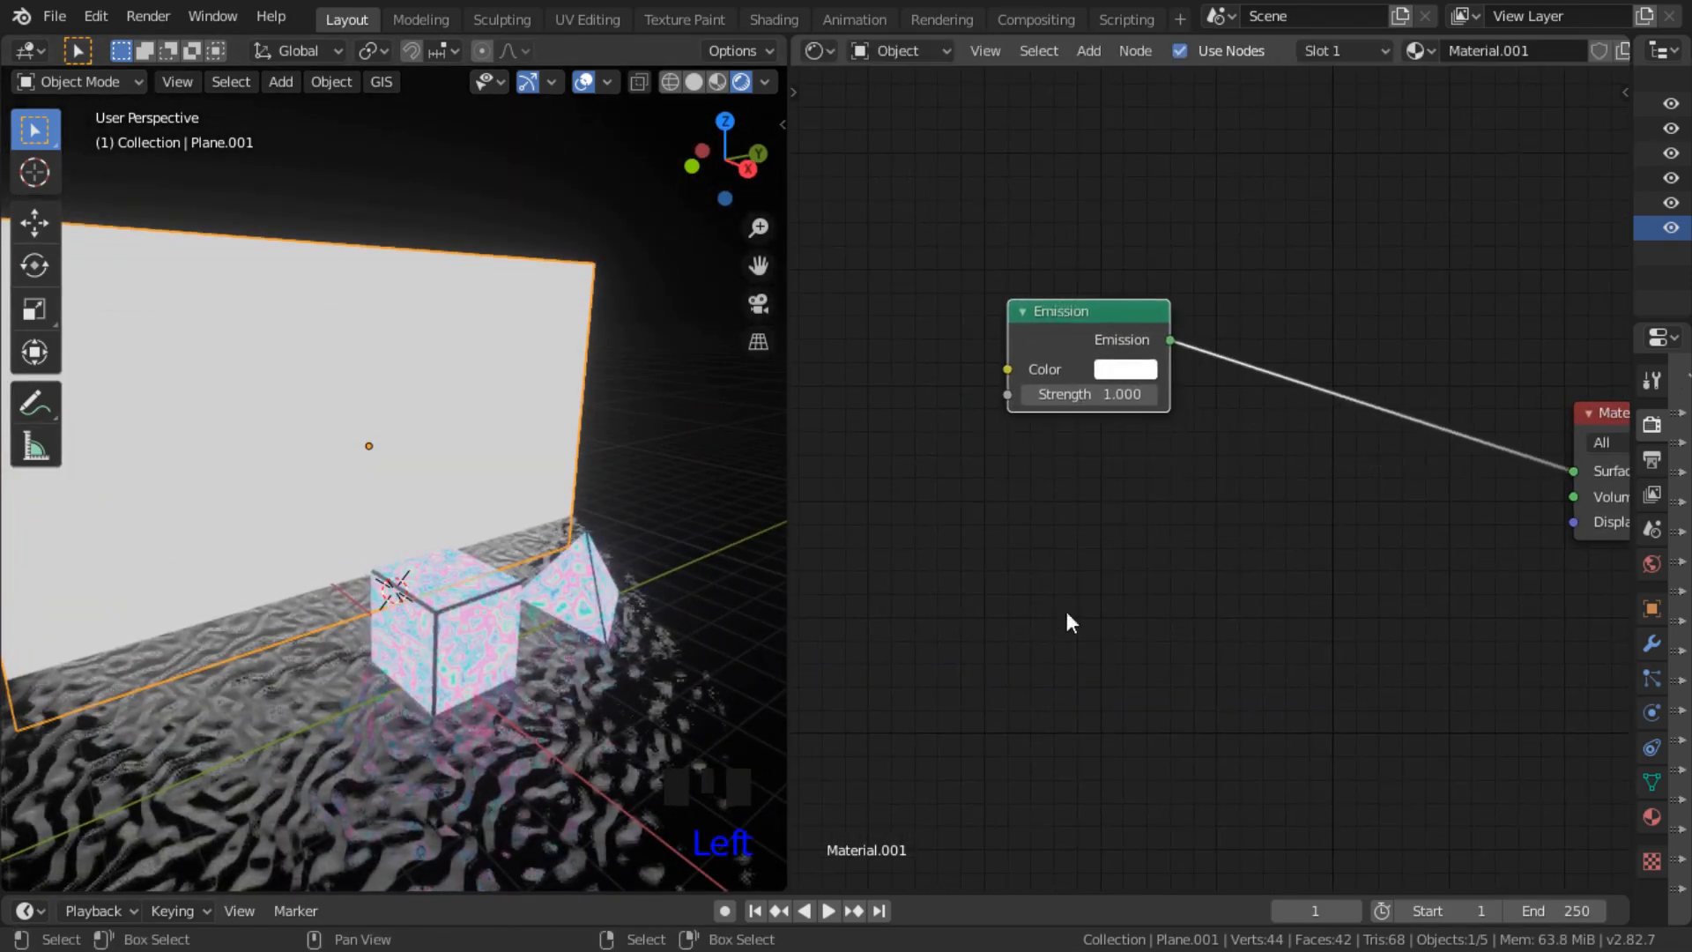
{"action": "middle_click_drag", "start_coordinate": [1114, 601], "coordinate": [1056, 579]}
{"action": "key", "text": "shift+a"}
{"action": "left_click", "coordinate": [1057, 581]}
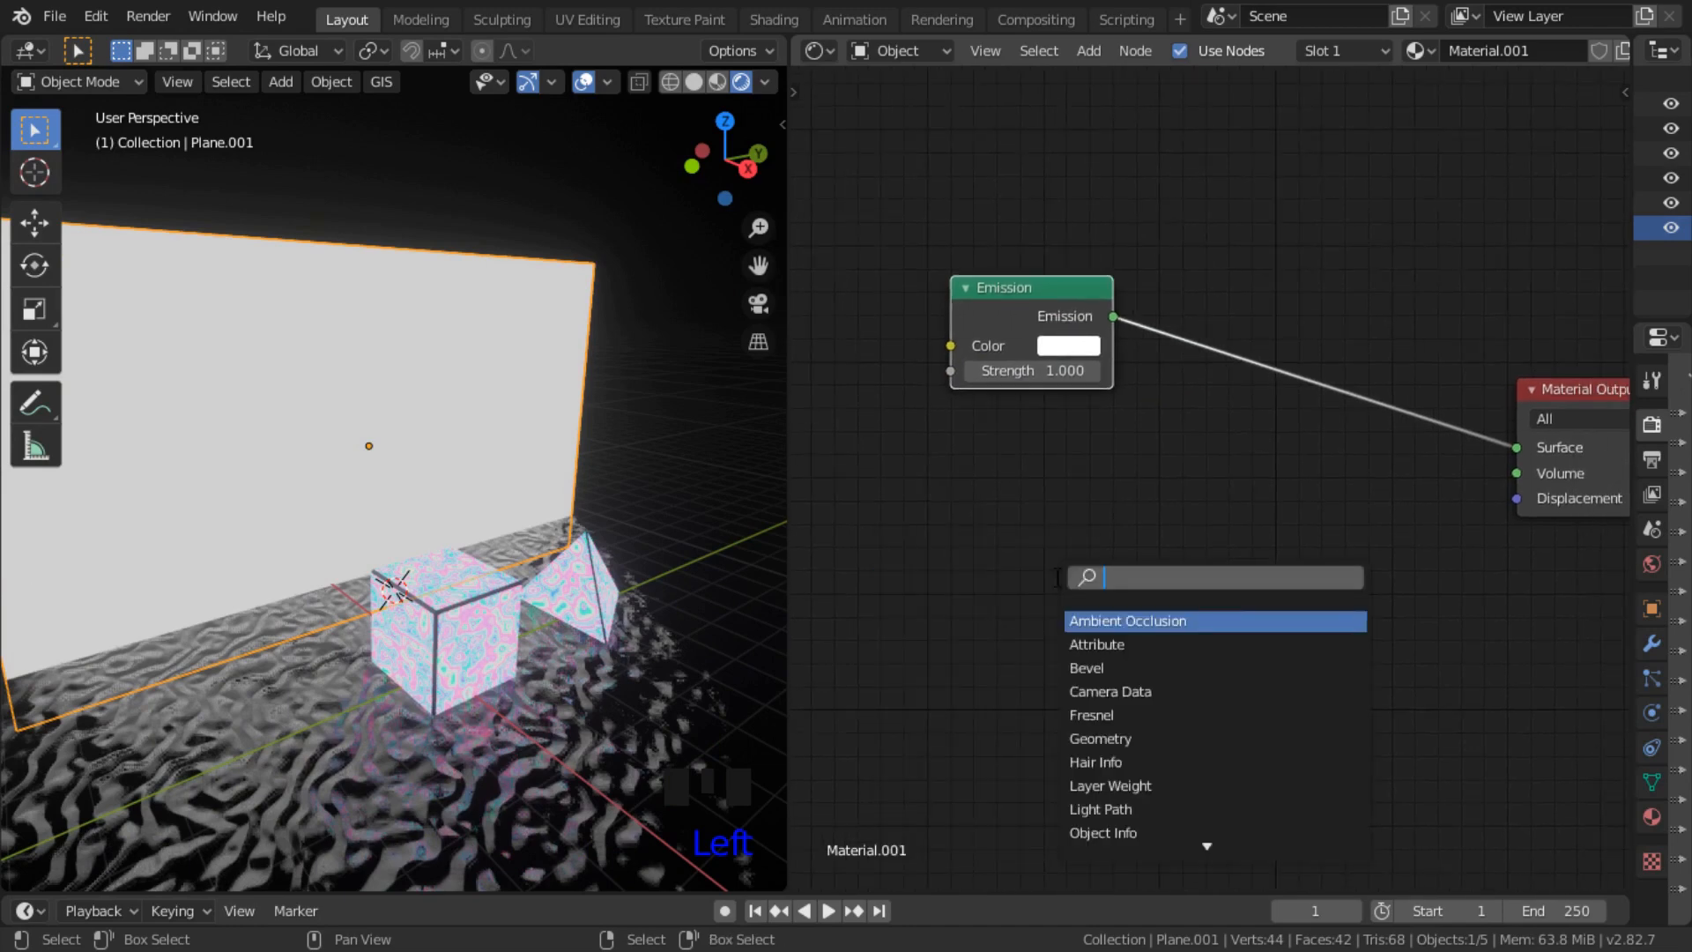
{"action": "type", "text": "tra"}
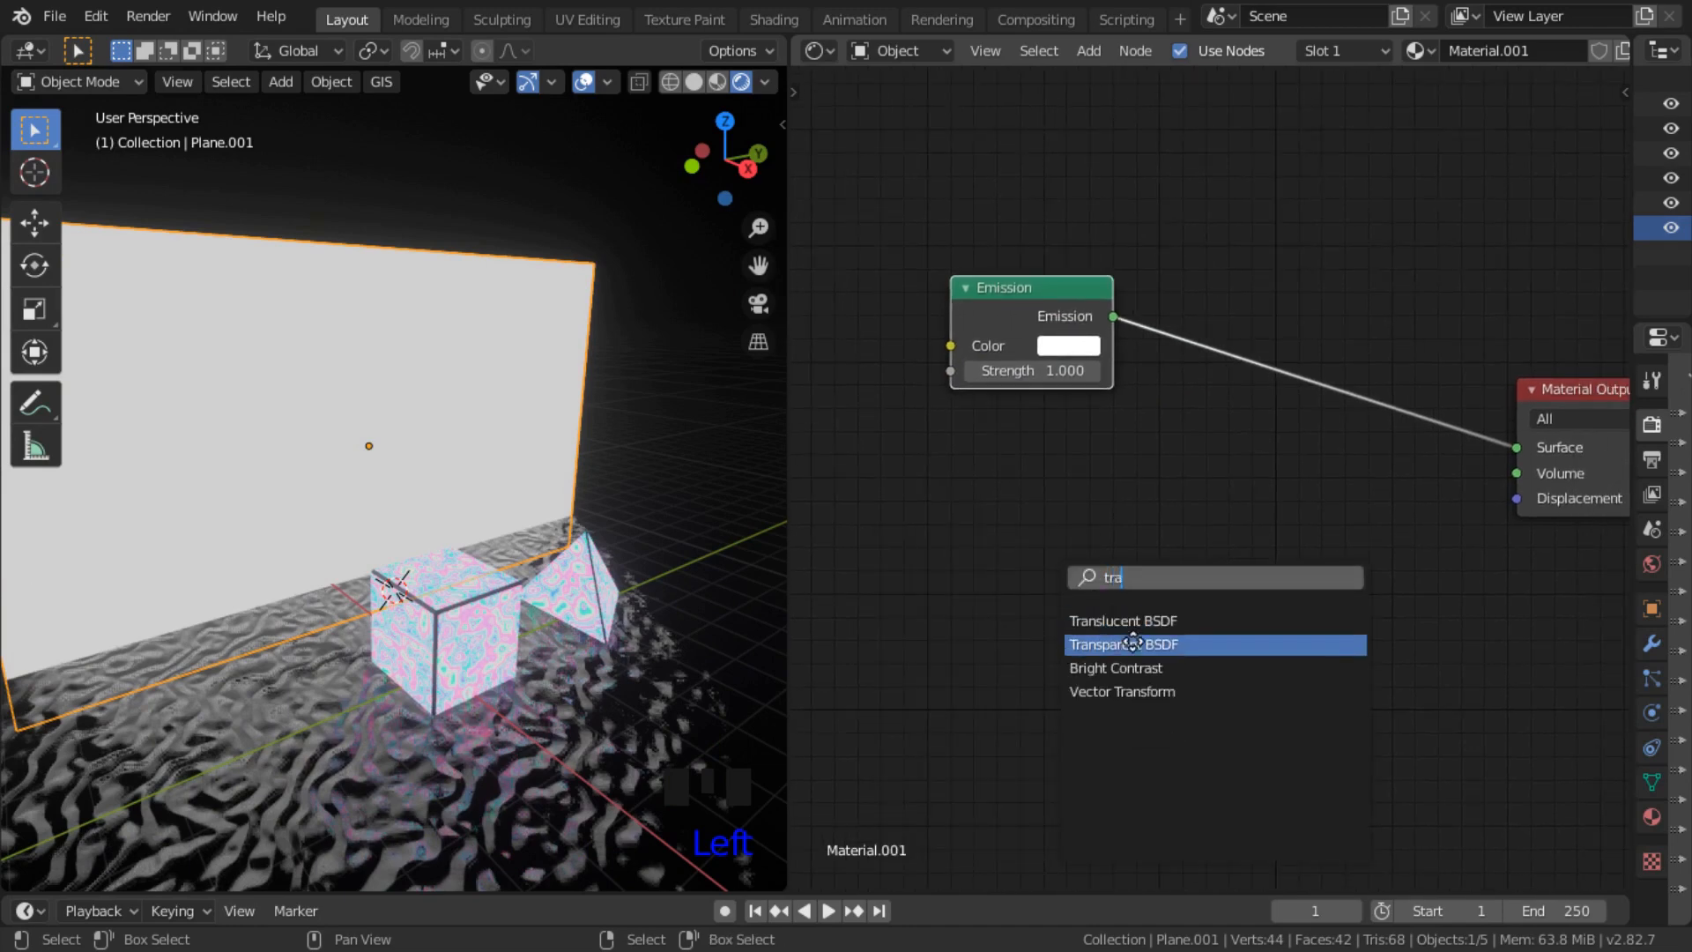
{"action": "left_click", "coordinate": [1124, 645]}
{"action": "left_click", "coordinate": [1039, 531]}
Step: Insert a Mix Shader before the Material Output, feed the Transparent BSDF into its second shader input and rearrange the nodes
{"action": "key", "text": "shift+a"}
{"action": "left_click", "coordinate": [1202, 496]}
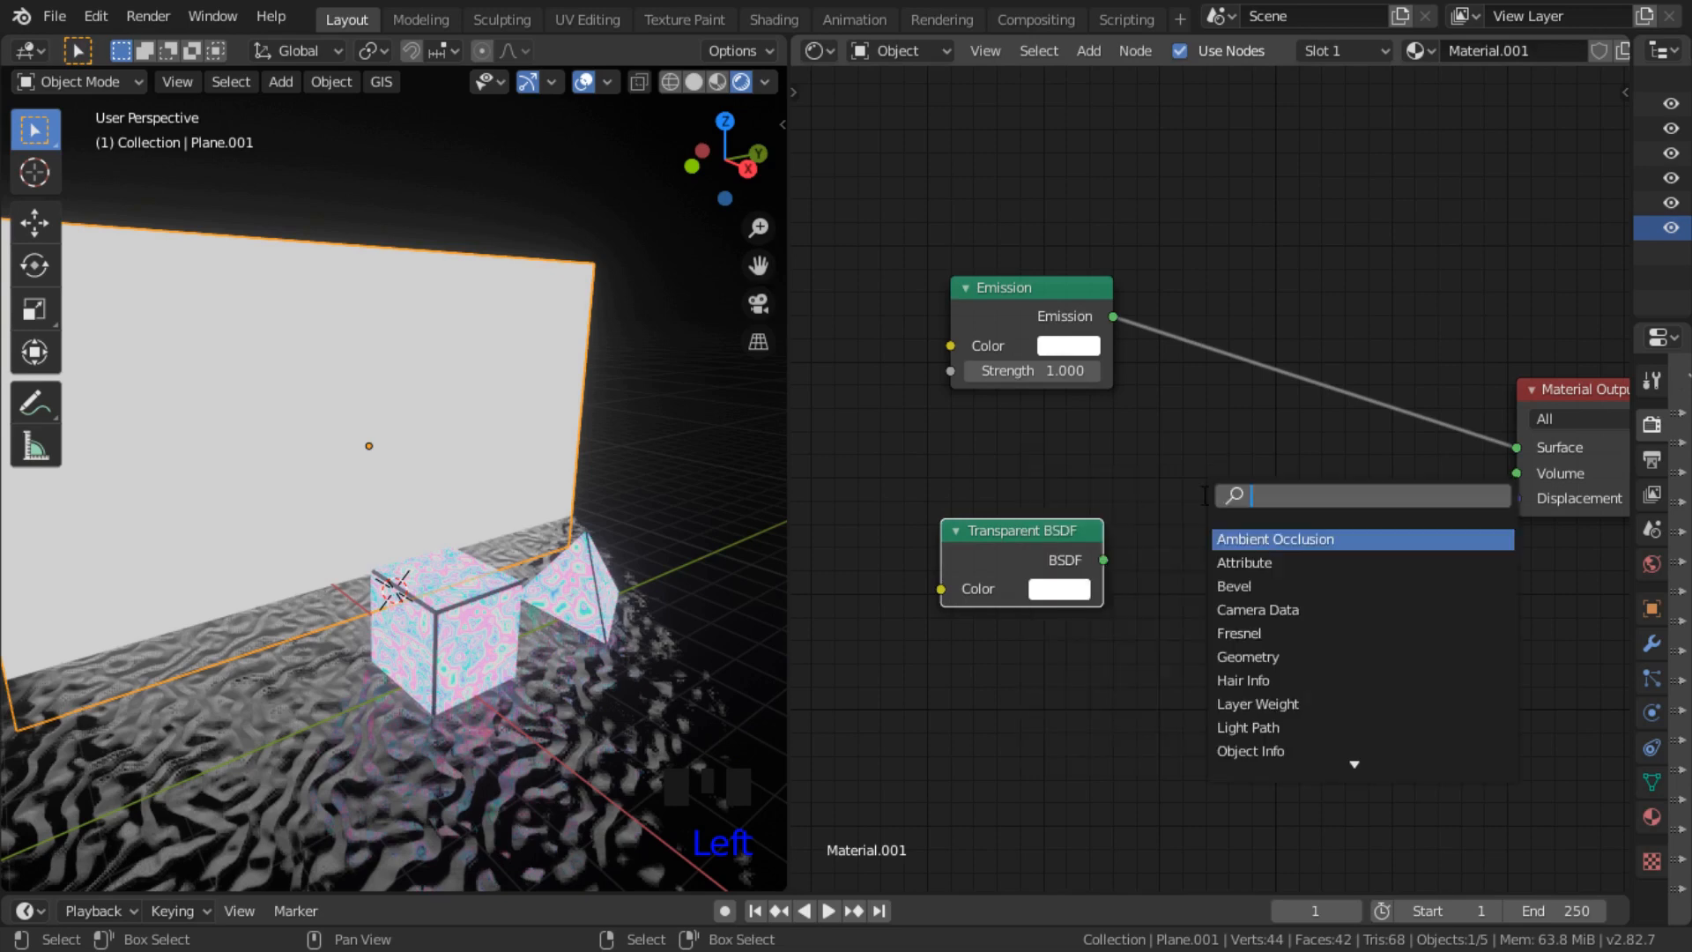
{"action": "type", "text": "mix"}
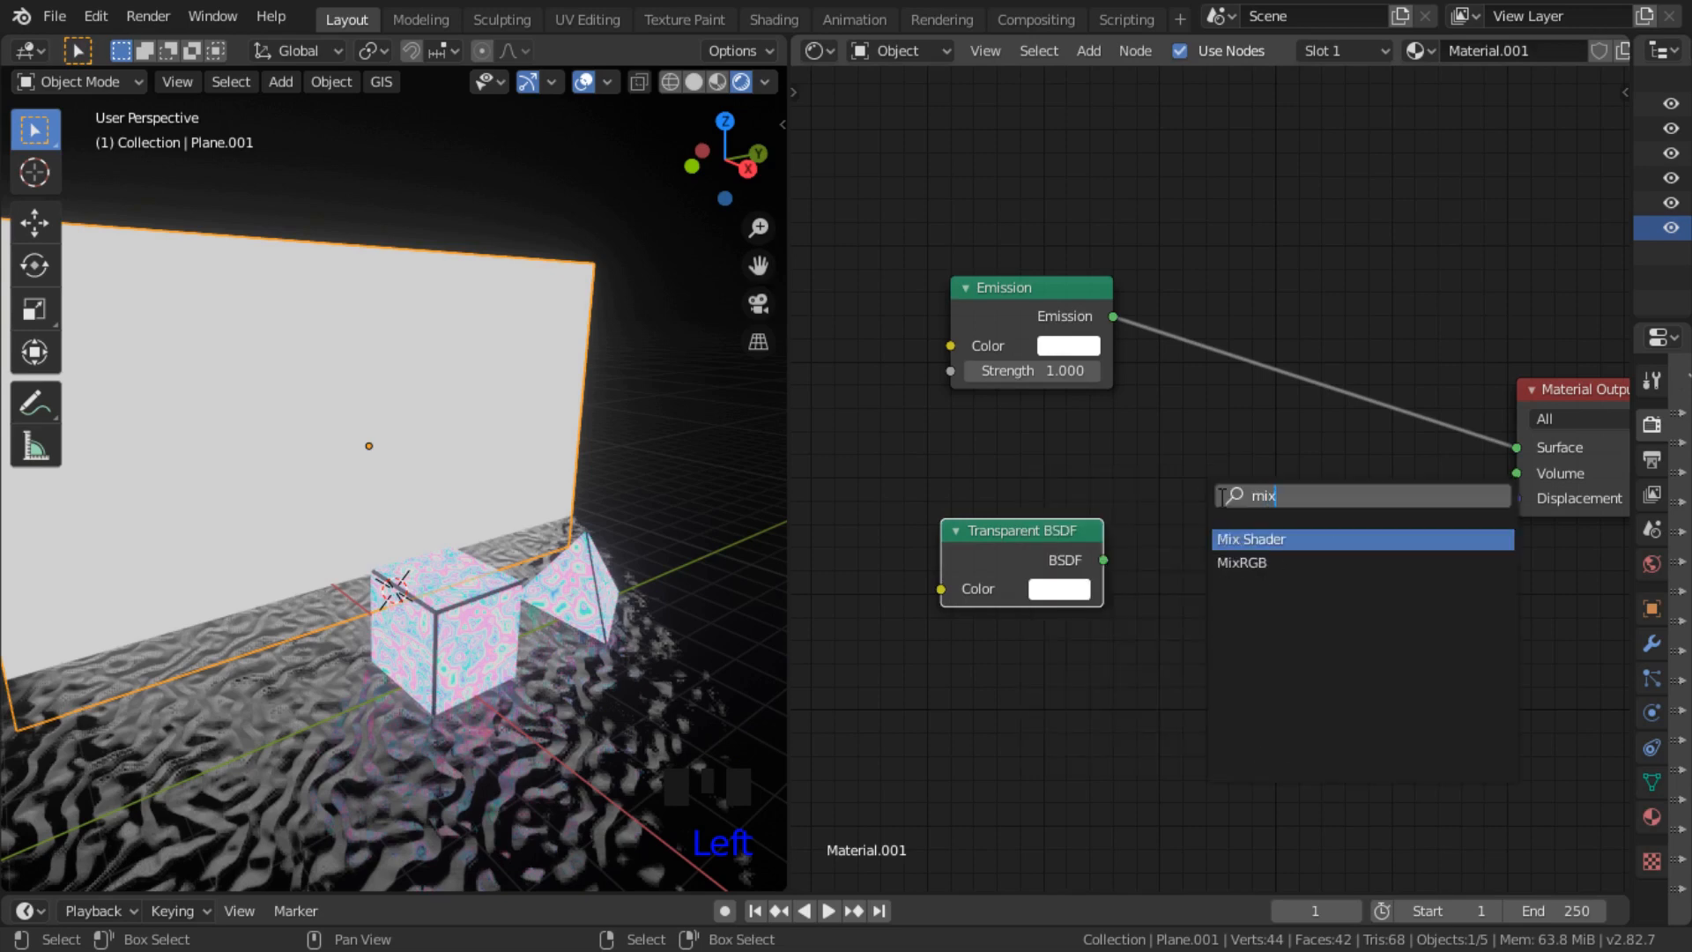
{"action": "left_click", "coordinate": [1280, 539]}
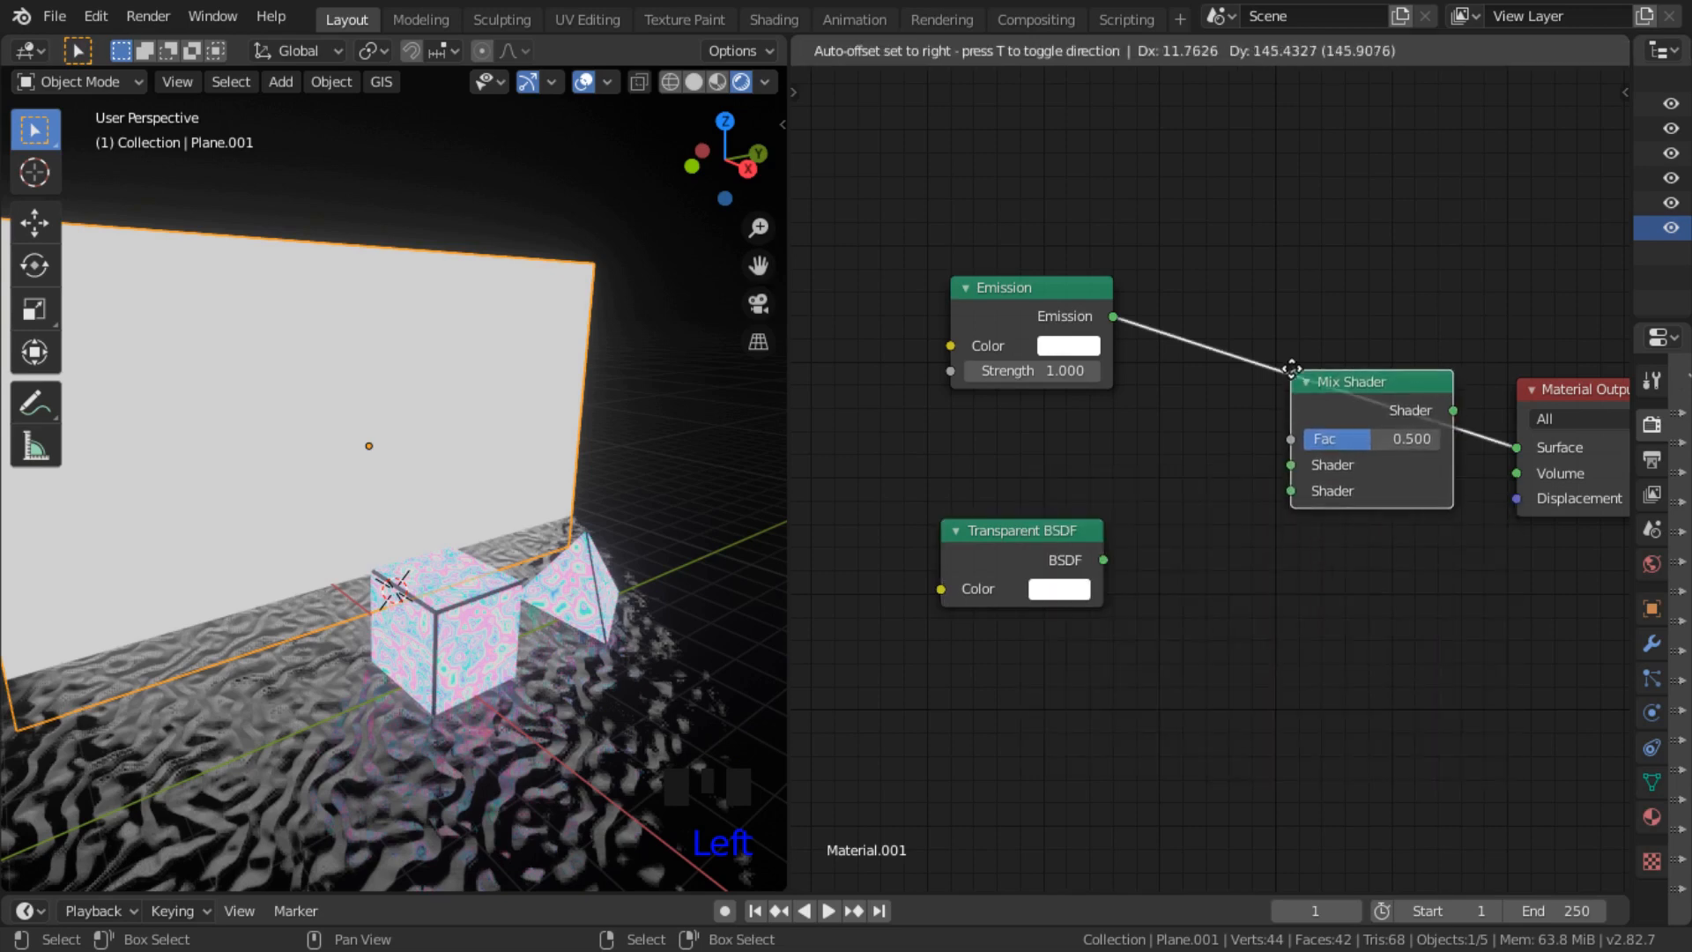
{"action": "left_click", "coordinate": [1279, 358]}
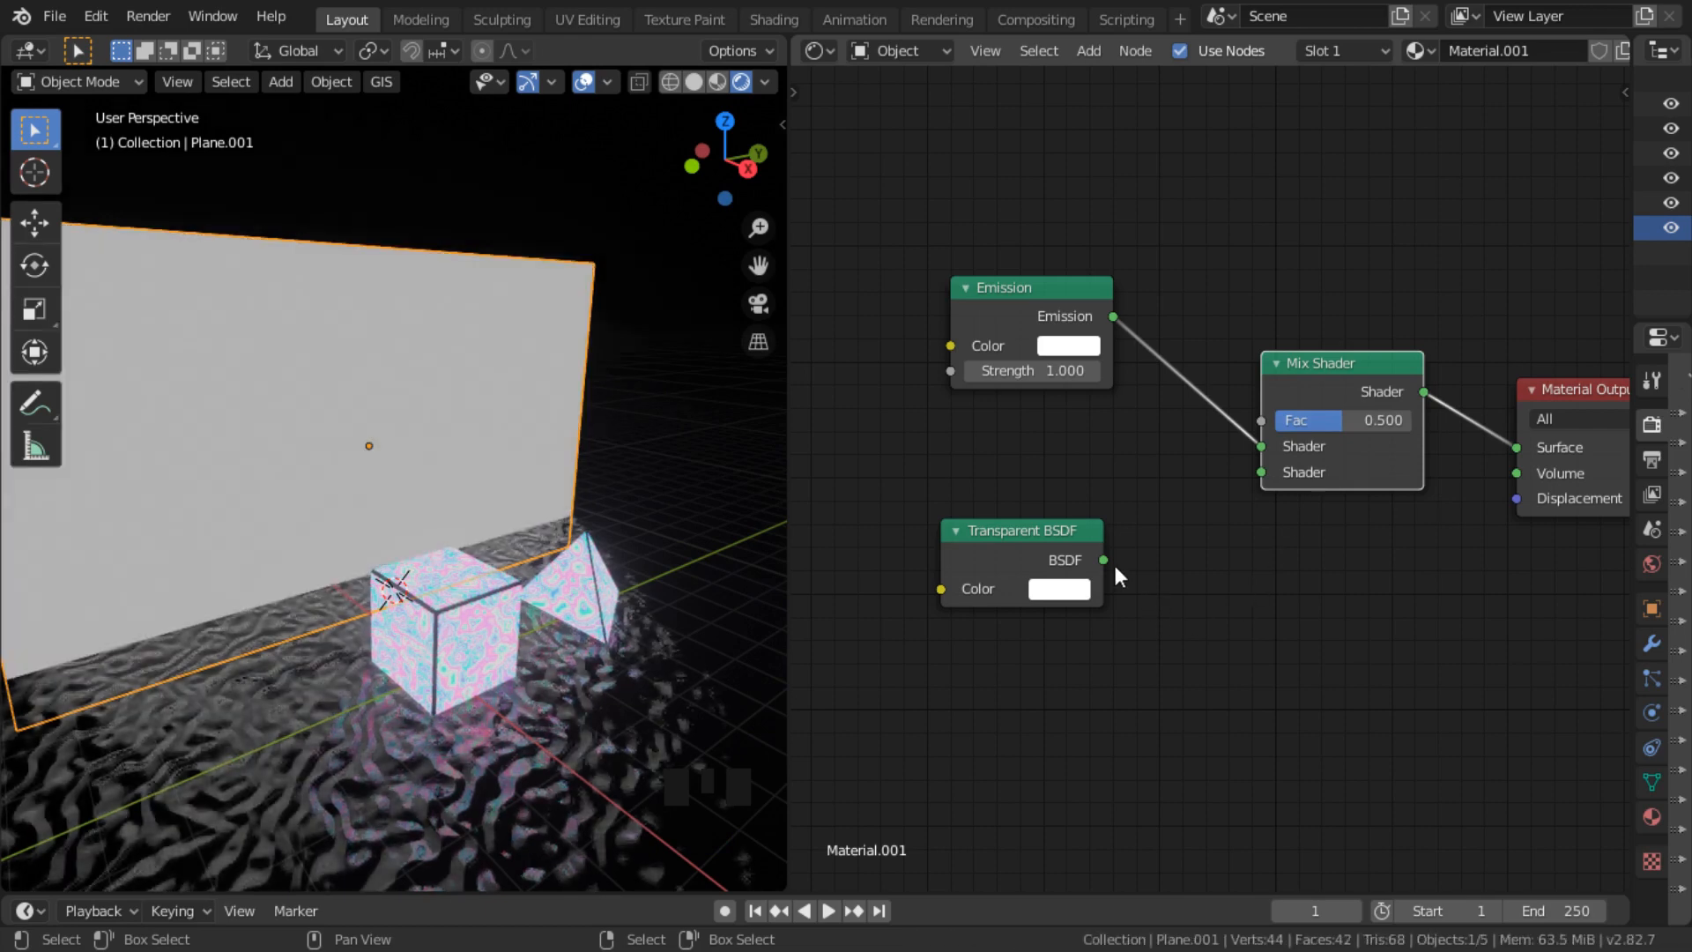
{"action": "left_click_drag", "start_coordinate": [1104, 559], "coordinate": [1261, 472]}
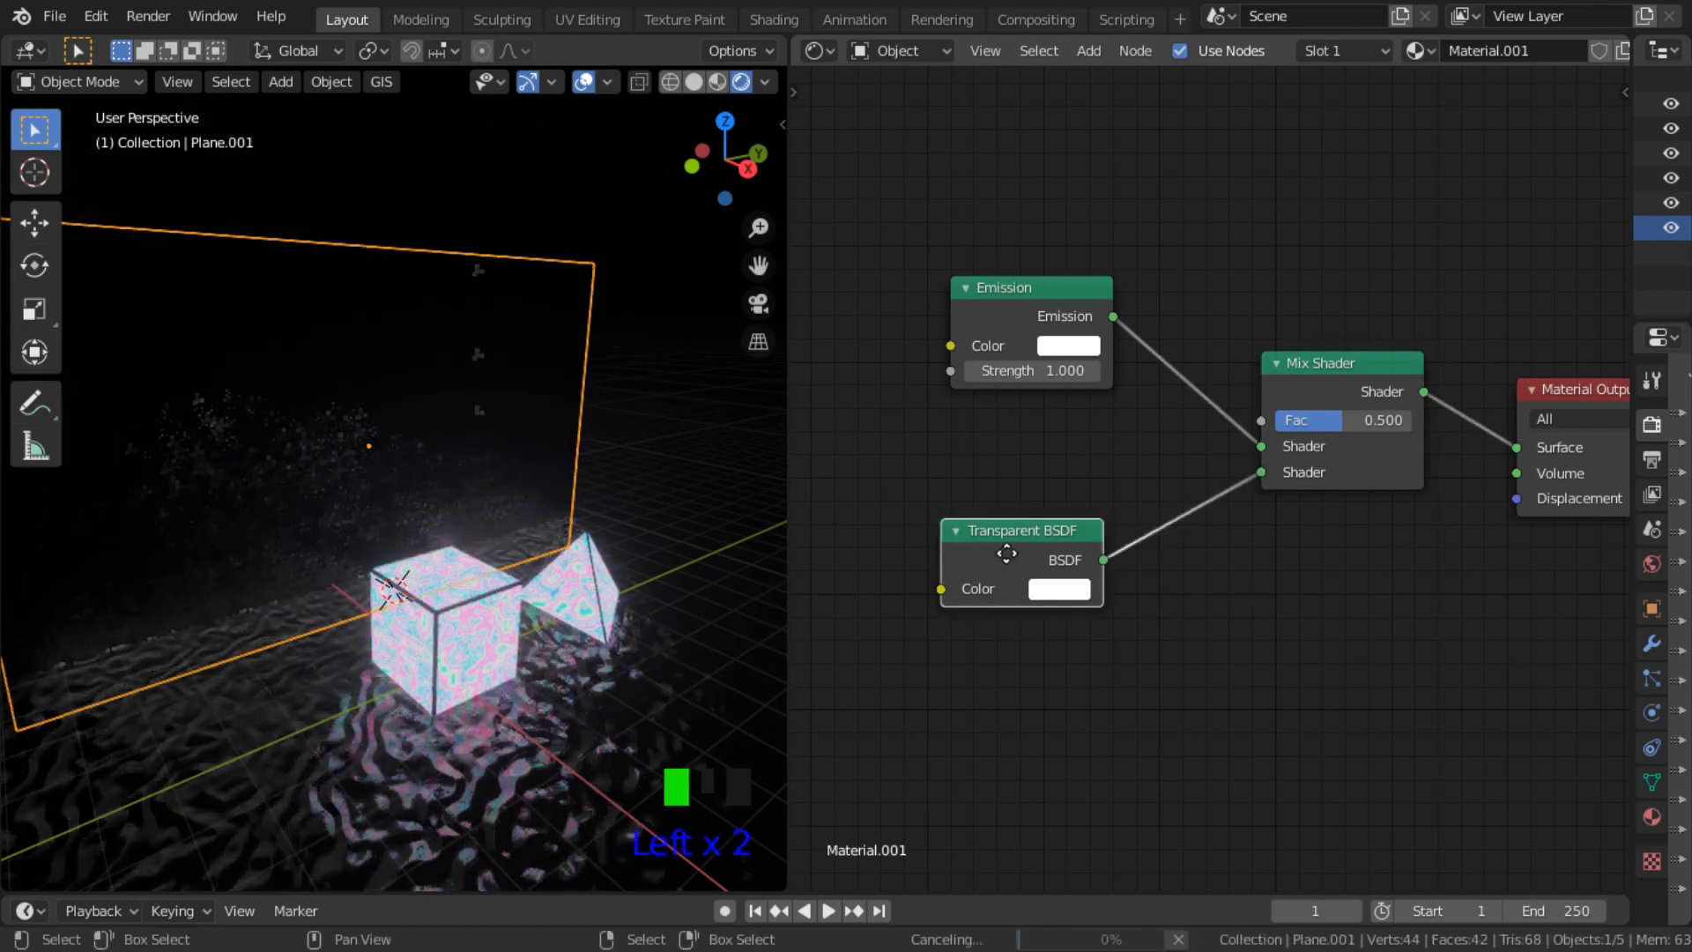
{"action": "left_click_drag", "start_coordinate": [1005, 555], "coordinate": [1008, 640]}
{"action": "left_click", "coordinate": [1015, 314]}
{"action": "left_click_drag", "start_coordinate": [1019, 315], "coordinate": [1007, 445]}
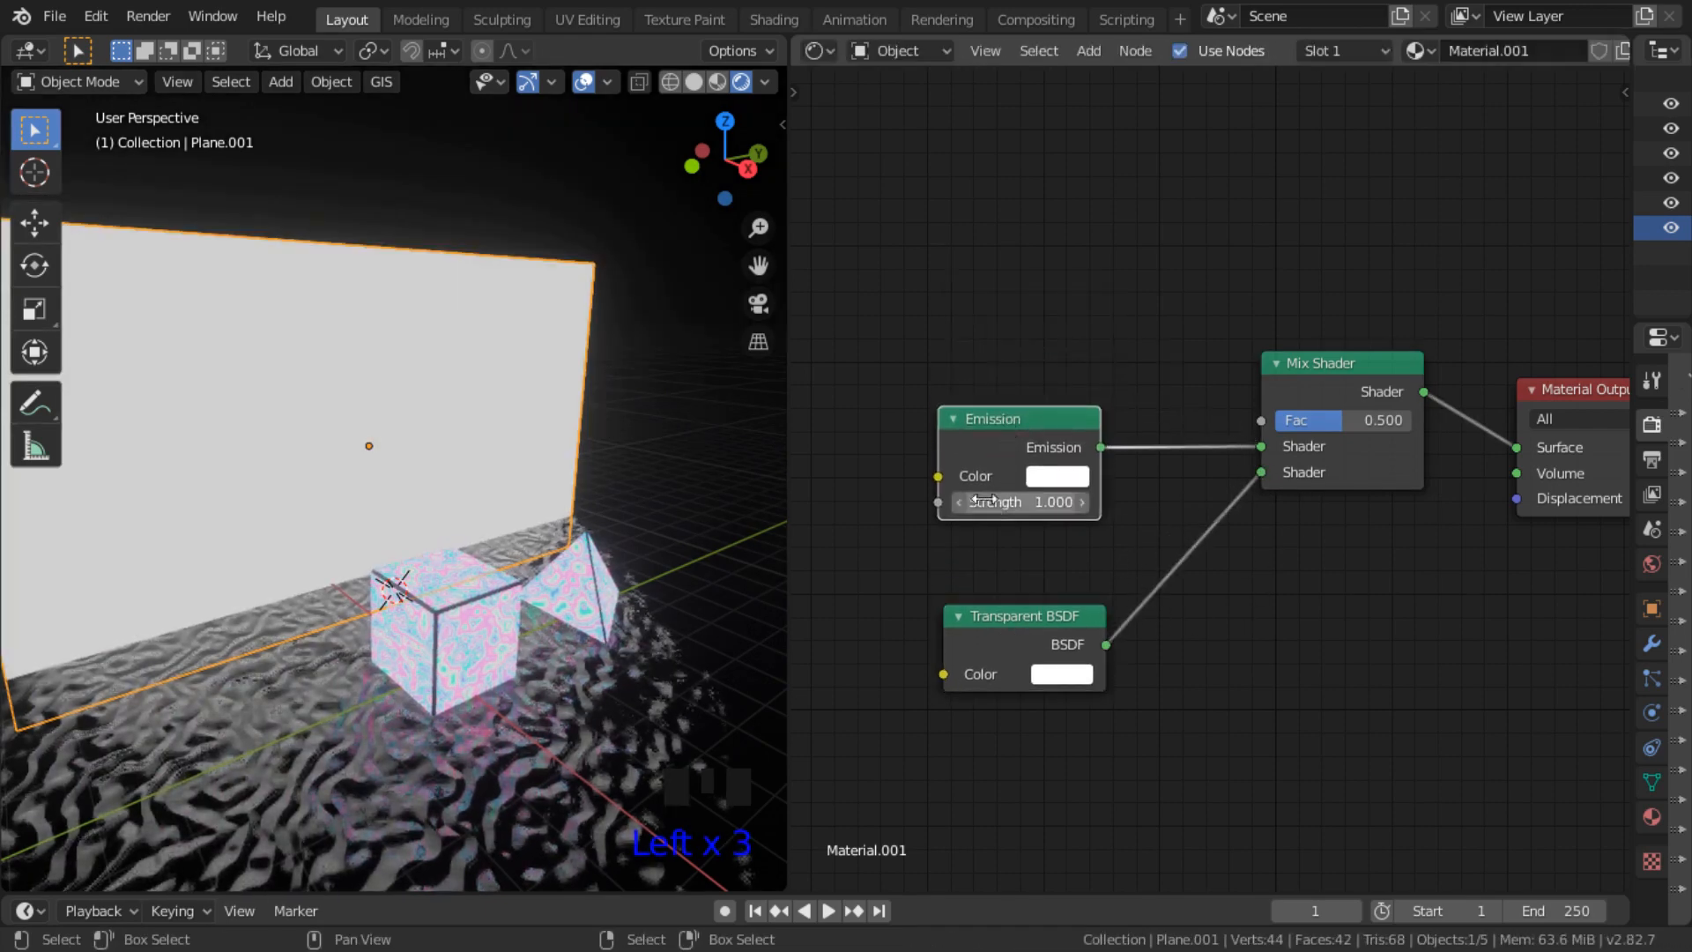
Step: Add a Noise Texture node and place it above the Emission node
{"action": "middle_click_drag", "start_coordinate": [979, 283], "coordinate": [1057, 353]}
{"action": "key", "text": "shift+a"}
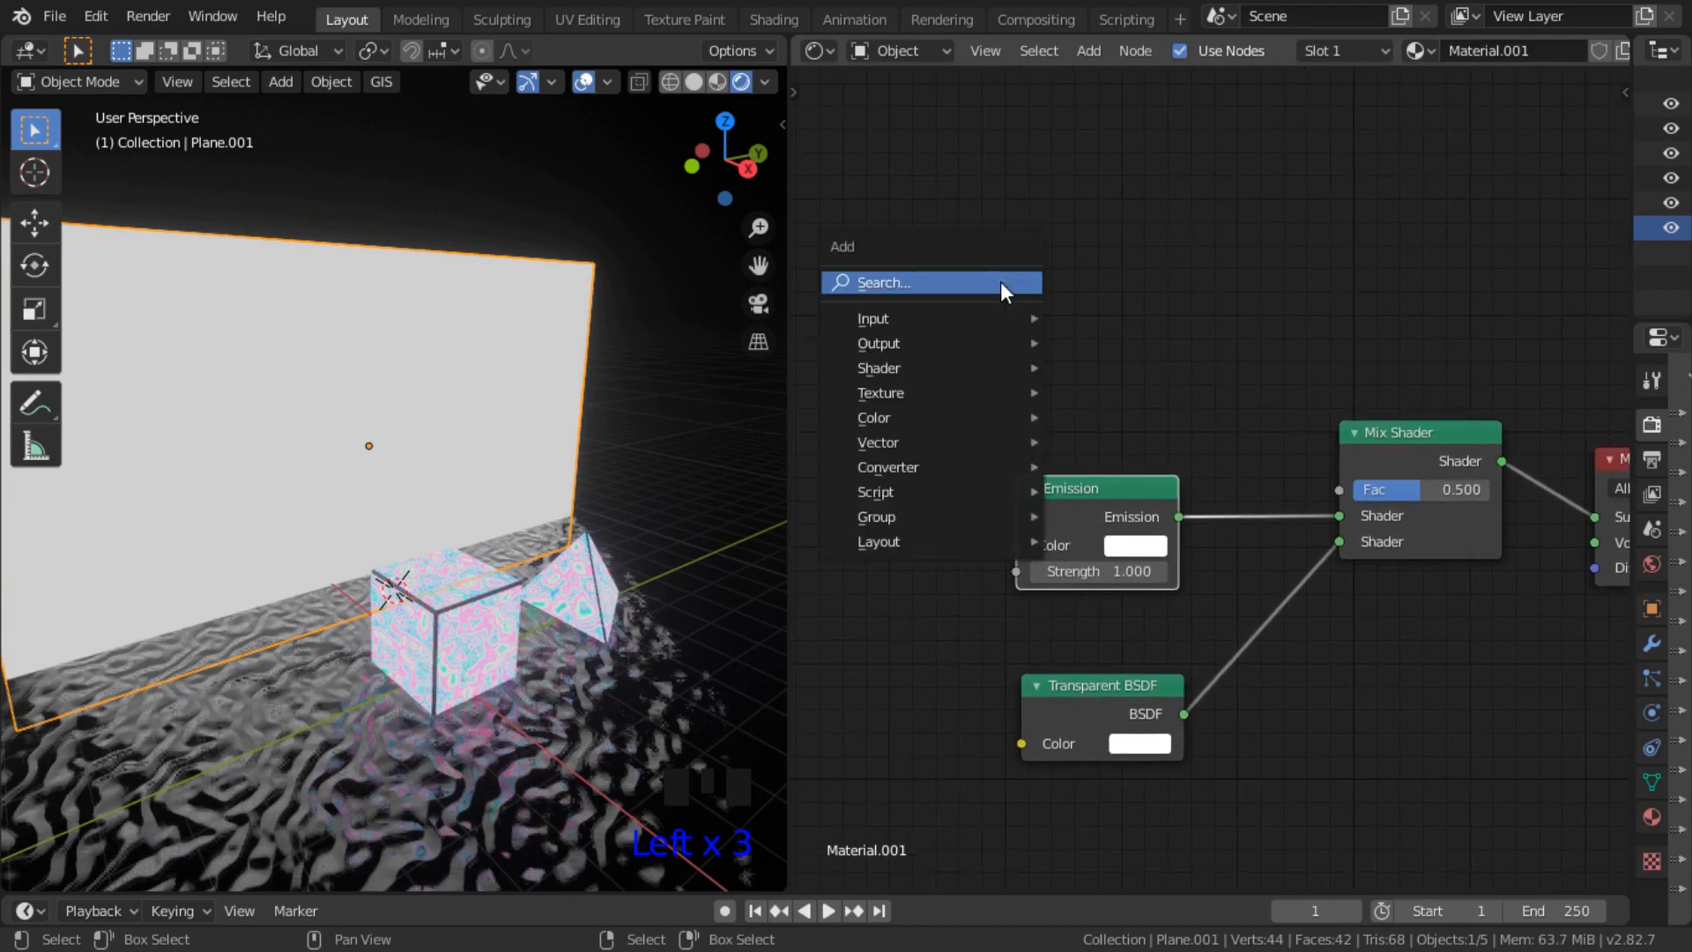
{"action": "left_click", "coordinate": [1001, 282]}
{"action": "type", "text": "noi"}
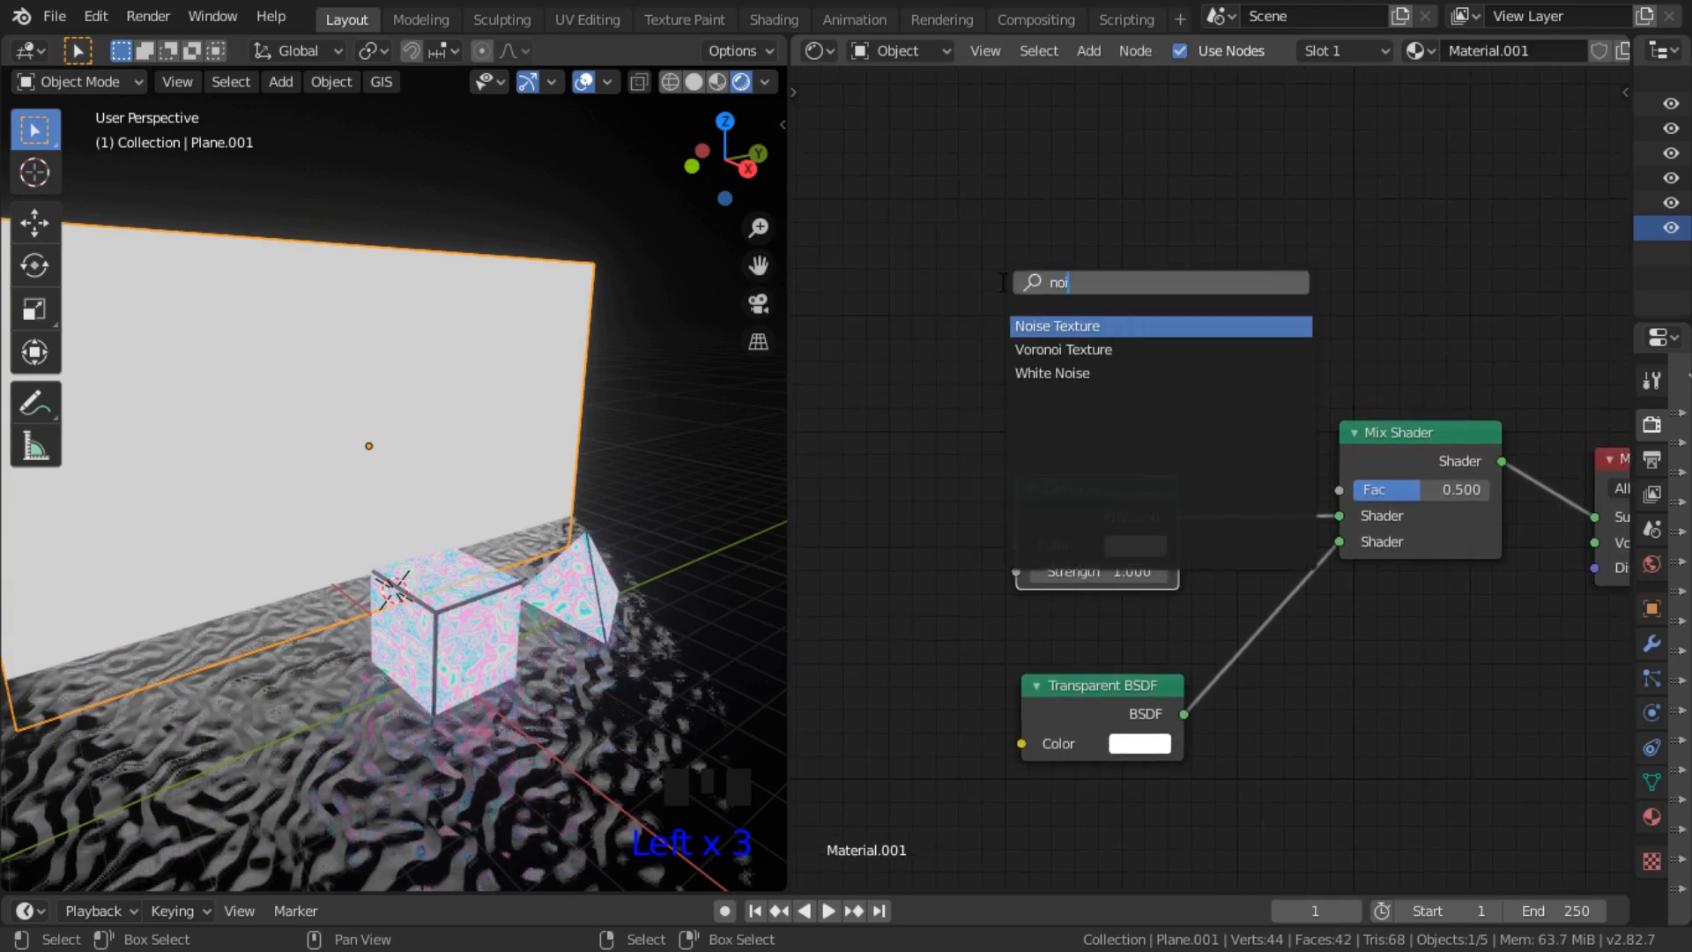
{"action": "type", "text": "s"}
{"action": "left_click", "coordinate": [1054, 326]}
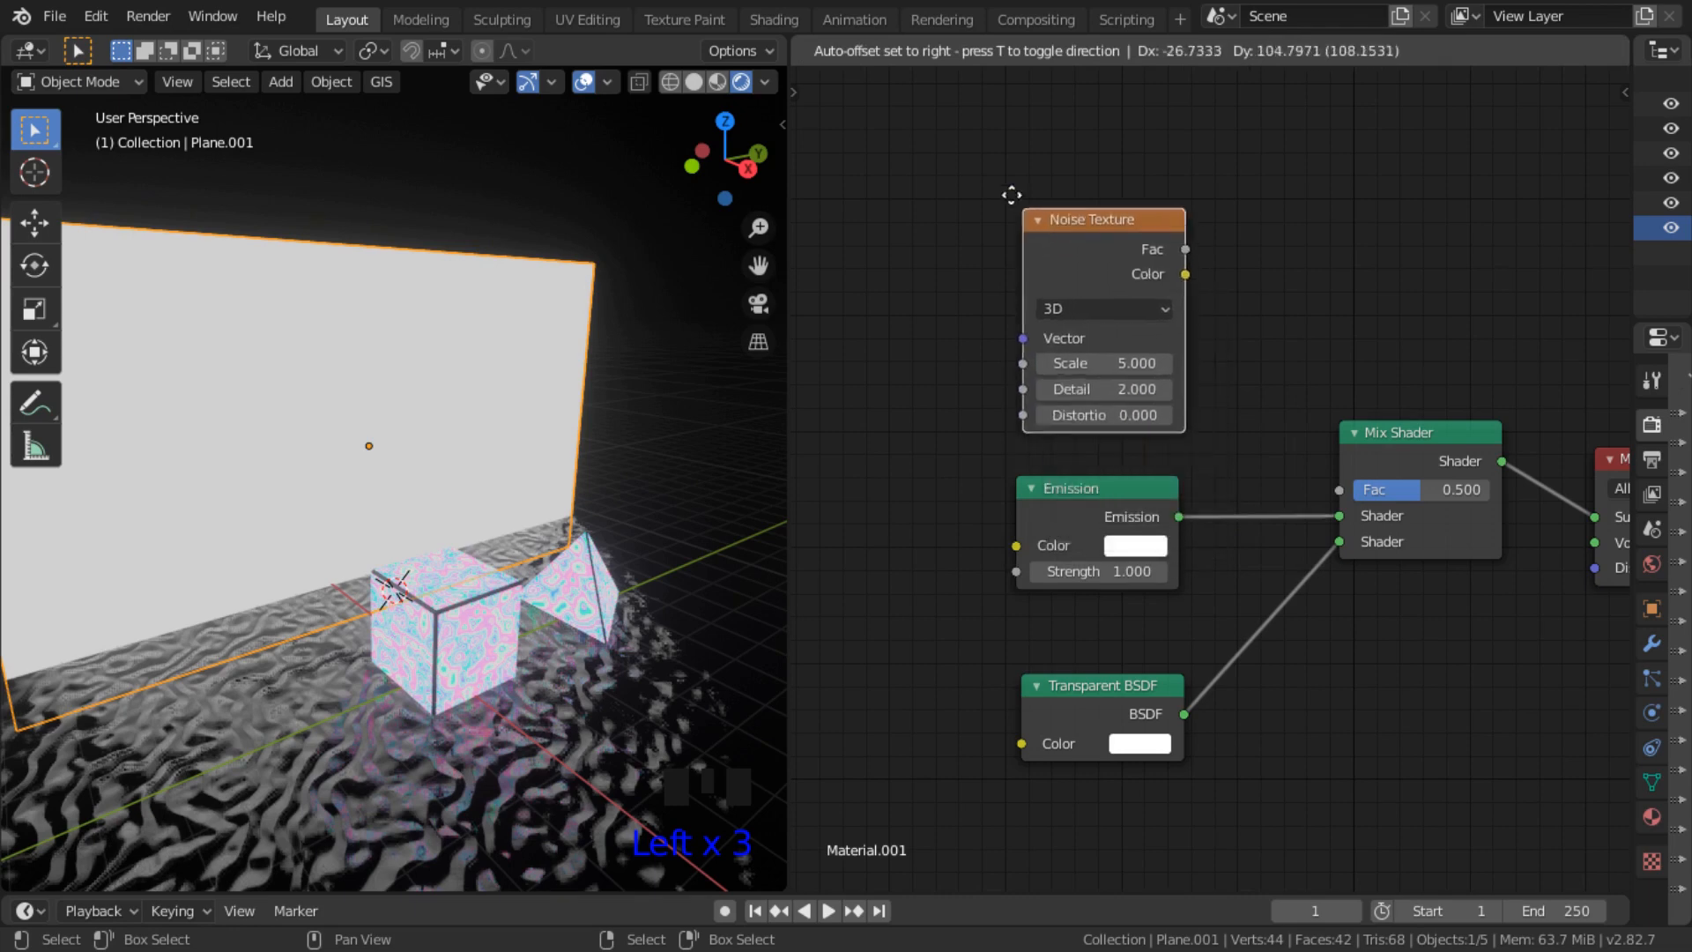
{"action": "left_click", "coordinate": [922, 171]}
{"action": "middle_click_drag", "start_coordinate": [1026, 307], "coordinate": [1070, 460]}
{"action": "left_click_drag", "start_coordinate": [1069, 322], "coordinate": [1062, 300]}
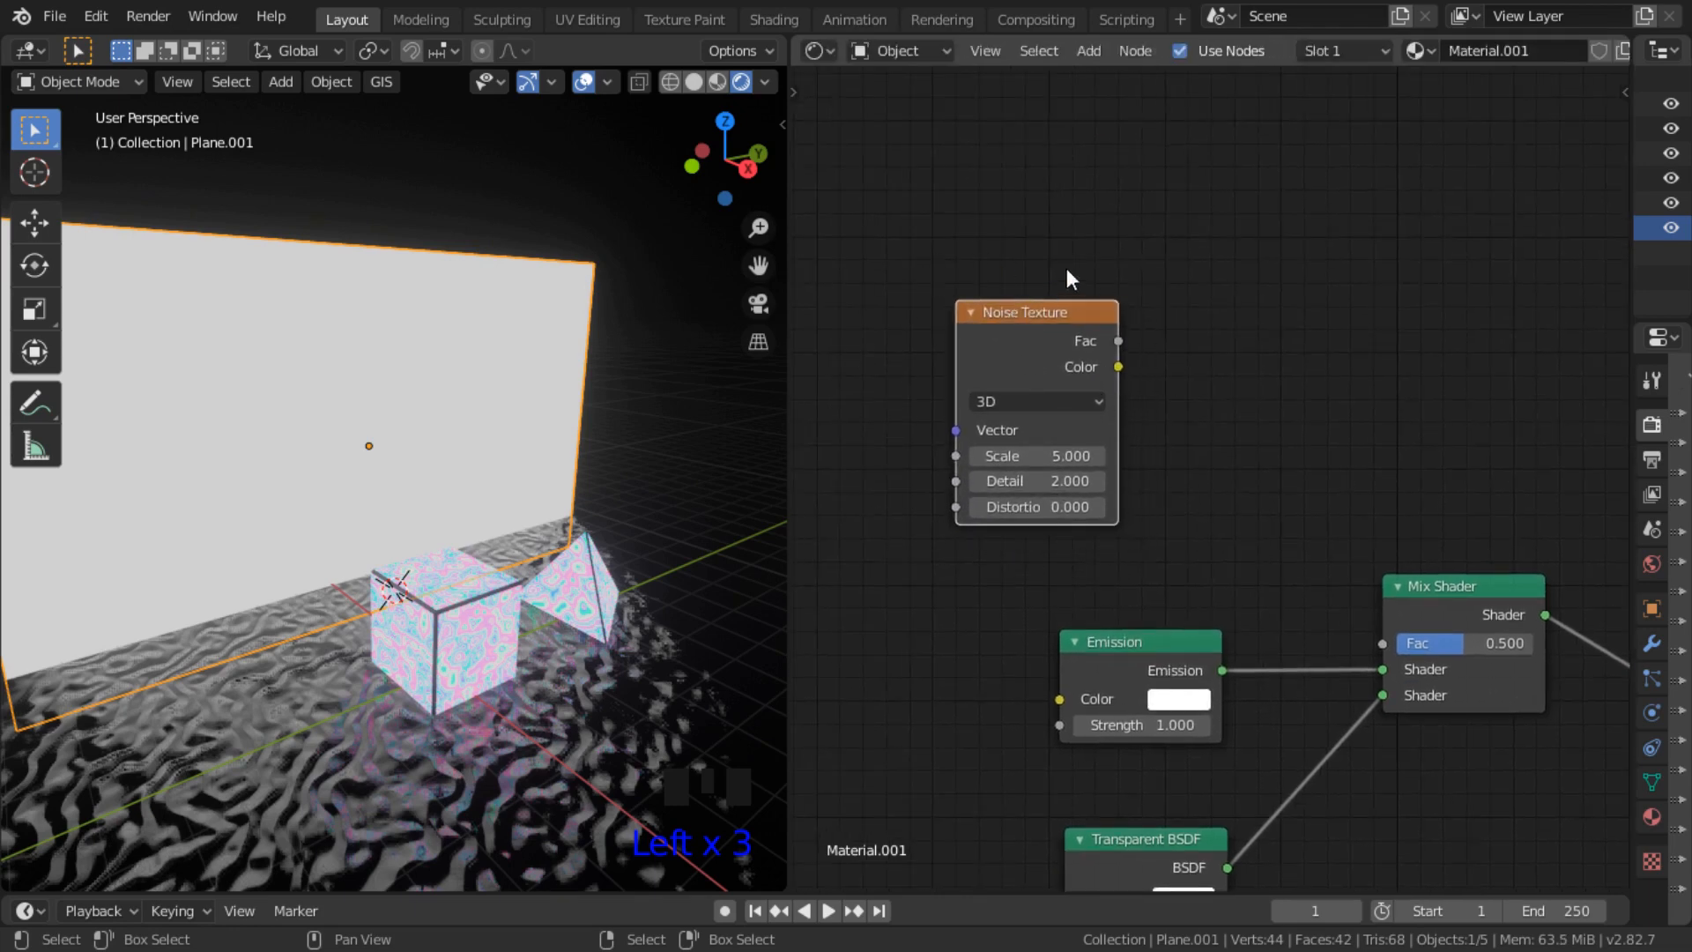
Step: Preview the Noise Texture's Fac output directly on the upright plane through a Viewer node
{"action": "left_click", "coordinate": [1022, 359], "text": "ctrl+shift"}
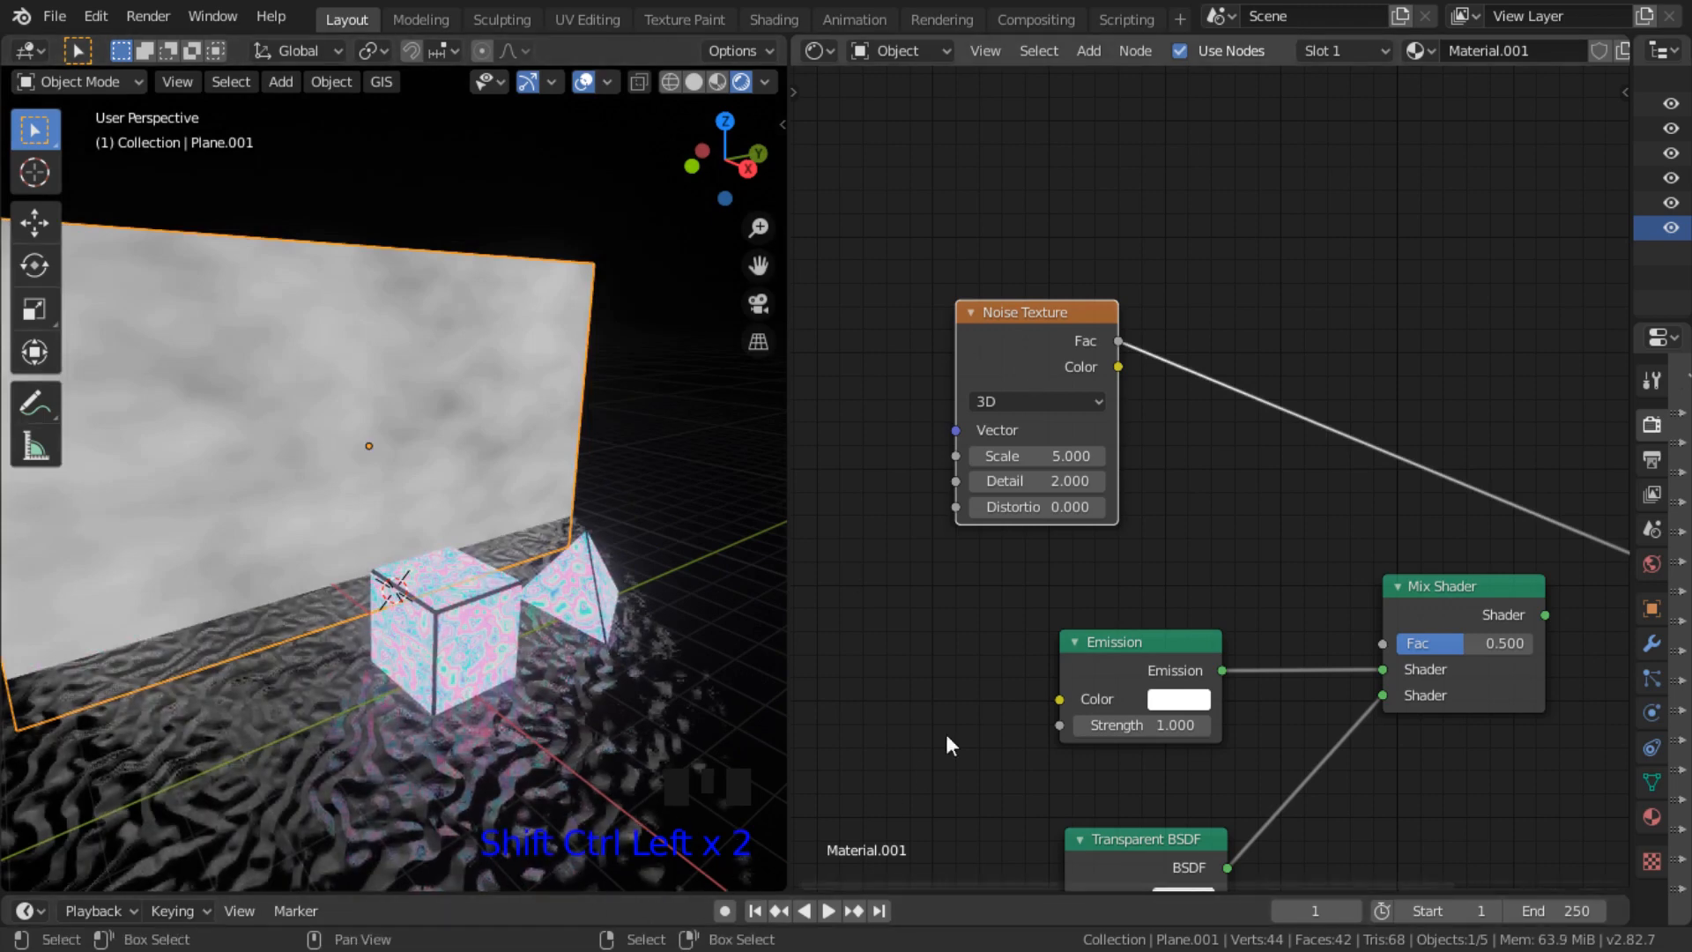
{"action": "scroll", "coordinate": [1170, 606], "scroll_direction": "down", "scroll_amount": 2}
{"action": "middle_click_drag", "start_coordinate": [1170, 603], "coordinate": [1050, 715]}
Step: Insert a ColorRamp node on the link between the Noise Texture and the Viewer
{"action": "left_click_drag", "start_coordinate": [922, 467], "coordinate": [856, 361]}
{"action": "middle_click_drag", "start_coordinate": [1066, 430], "coordinate": [1199, 510]}
{"action": "key", "text": "shift+a"}
{"action": "left_click", "coordinate": [1129, 279]}
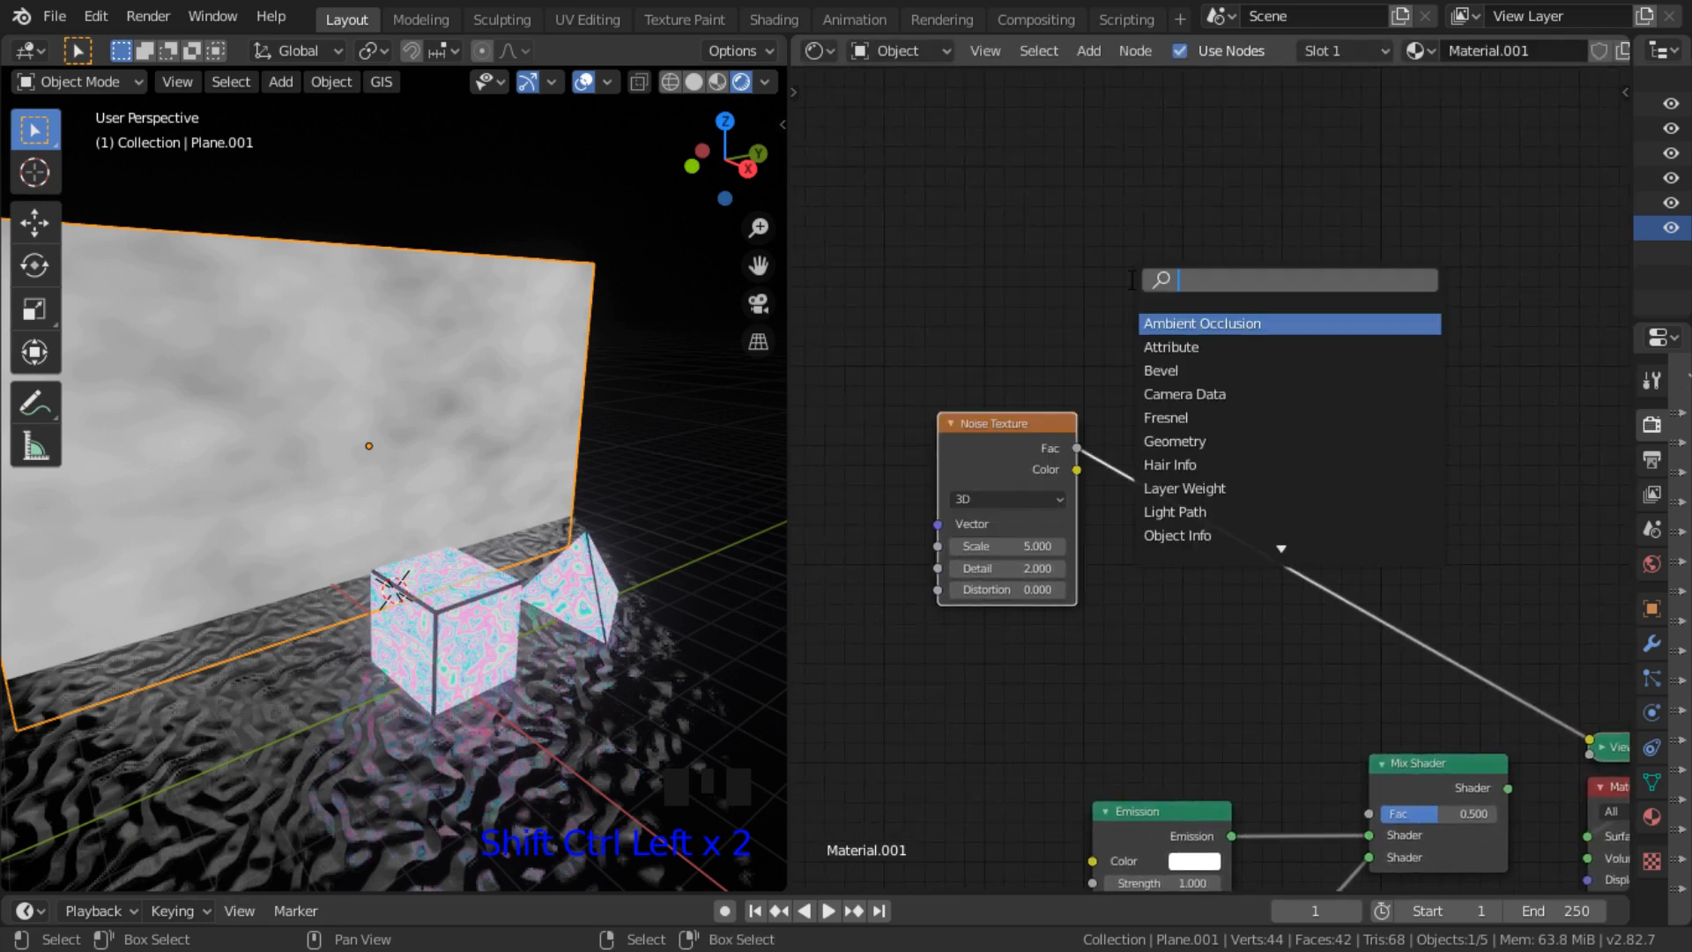
{"action": "type", "text": "colo"}
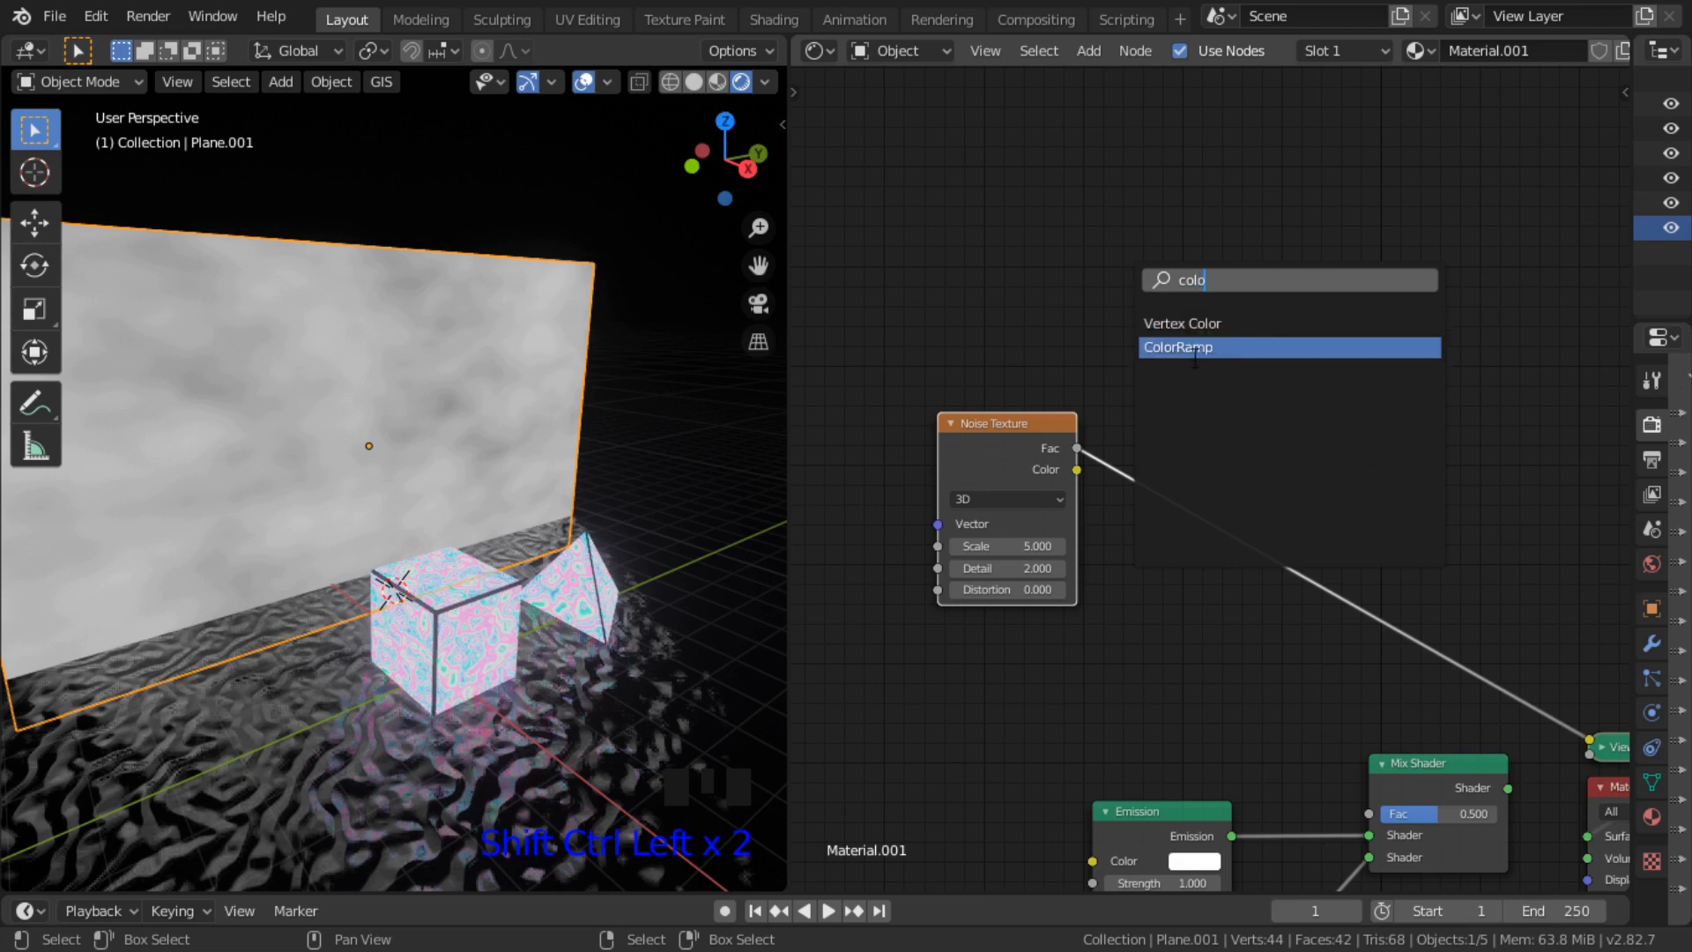
{"action": "left_click", "coordinate": [1167, 349]}
{"action": "left_click", "coordinate": [1157, 395]}
Step: Set the Noise Texture scale to 48.5 and move the ColorRamp's black stop to position 0.677
{"action": "scroll", "coordinate": [1341, 642], "scroll_direction": "up", "scroll_amount": 2}
{"action": "middle_click_drag", "start_coordinate": [1293, 584], "coordinate": [1279, 554]}
{"action": "left_click_drag", "start_coordinate": [1129, 468], "coordinate": [1288, 455]}
{"action": "scroll", "coordinate": [998, 541], "scroll_direction": "down", "scroll_amount": 1}
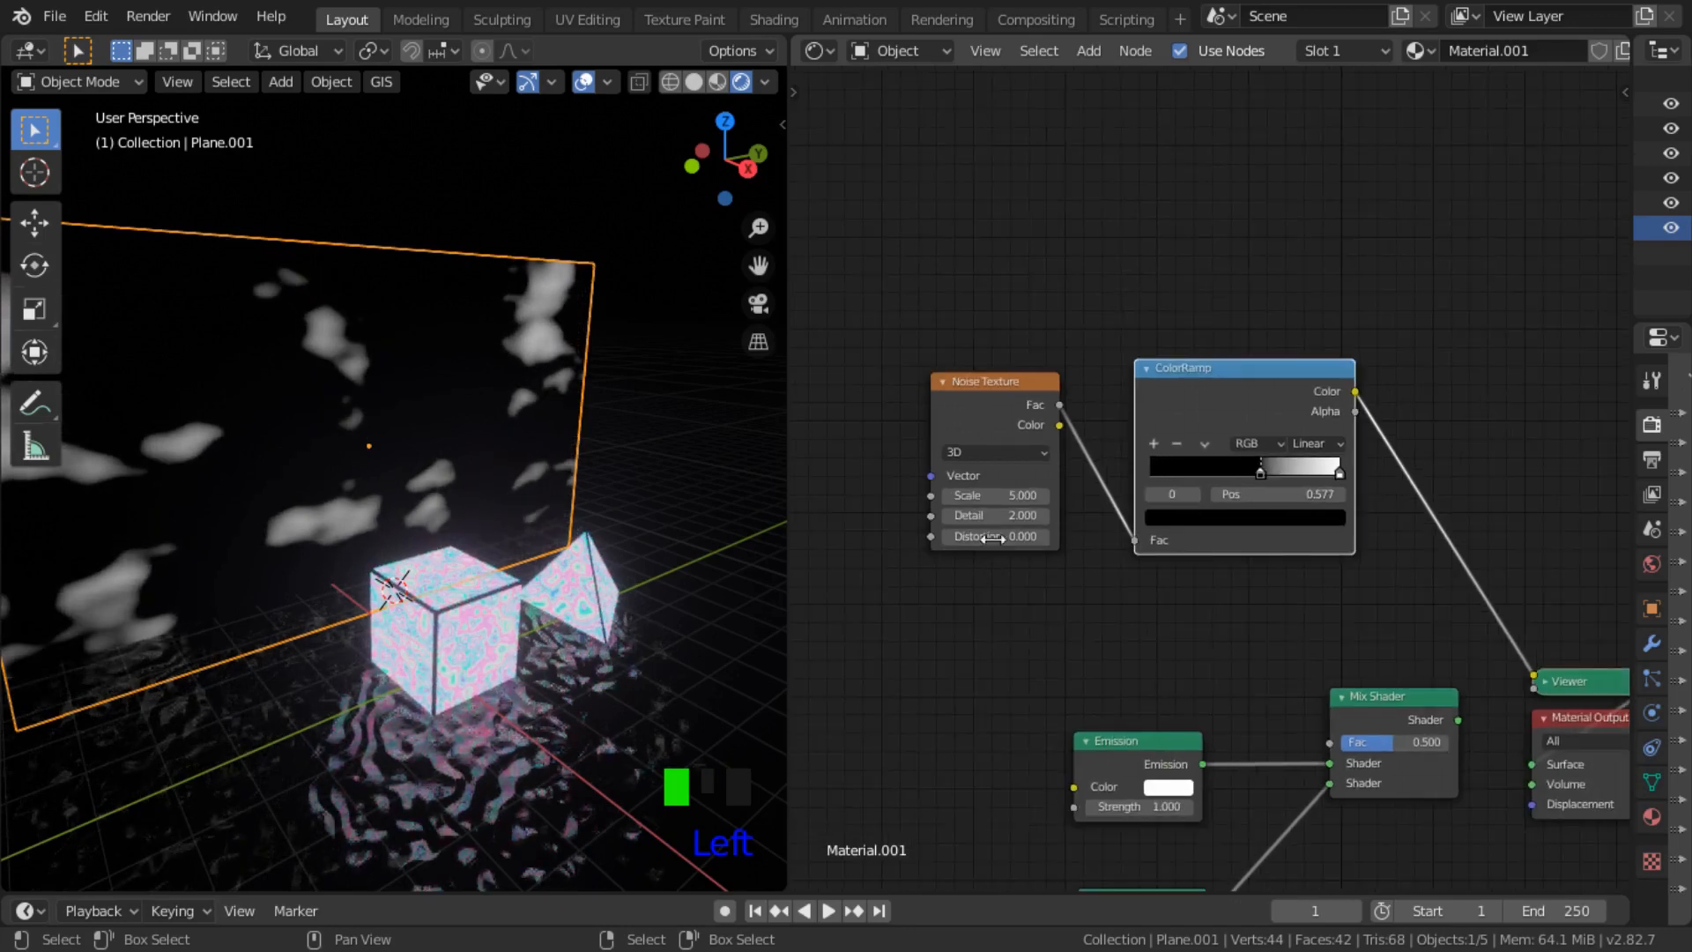
{"action": "left_click_drag", "start_coordinate": [970, 496], "coordinate": [994, 499]}
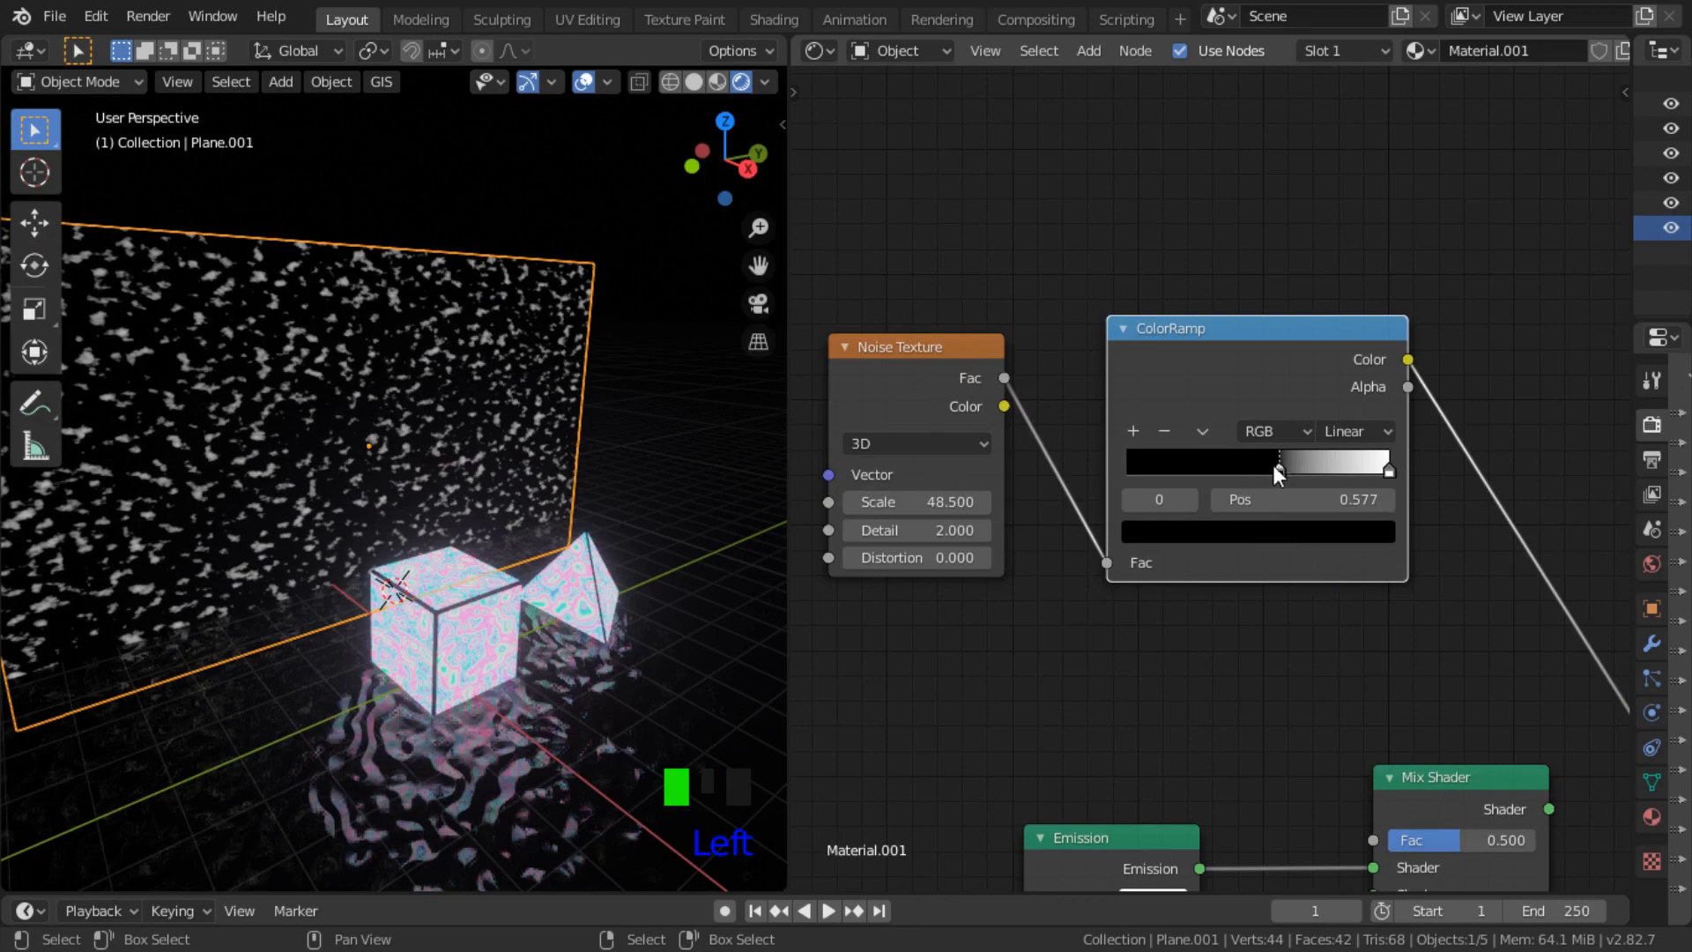
{"action": "mouse_move", "coordinate": [1277, 472]}
{"action": "left_mouse_down"}
{"action": "mouse_move", "coordinate": [1330, 478]}
{"action": "mouse_move", "coordinate": [1309, 469]}
{"action": "left_mouse_up"}
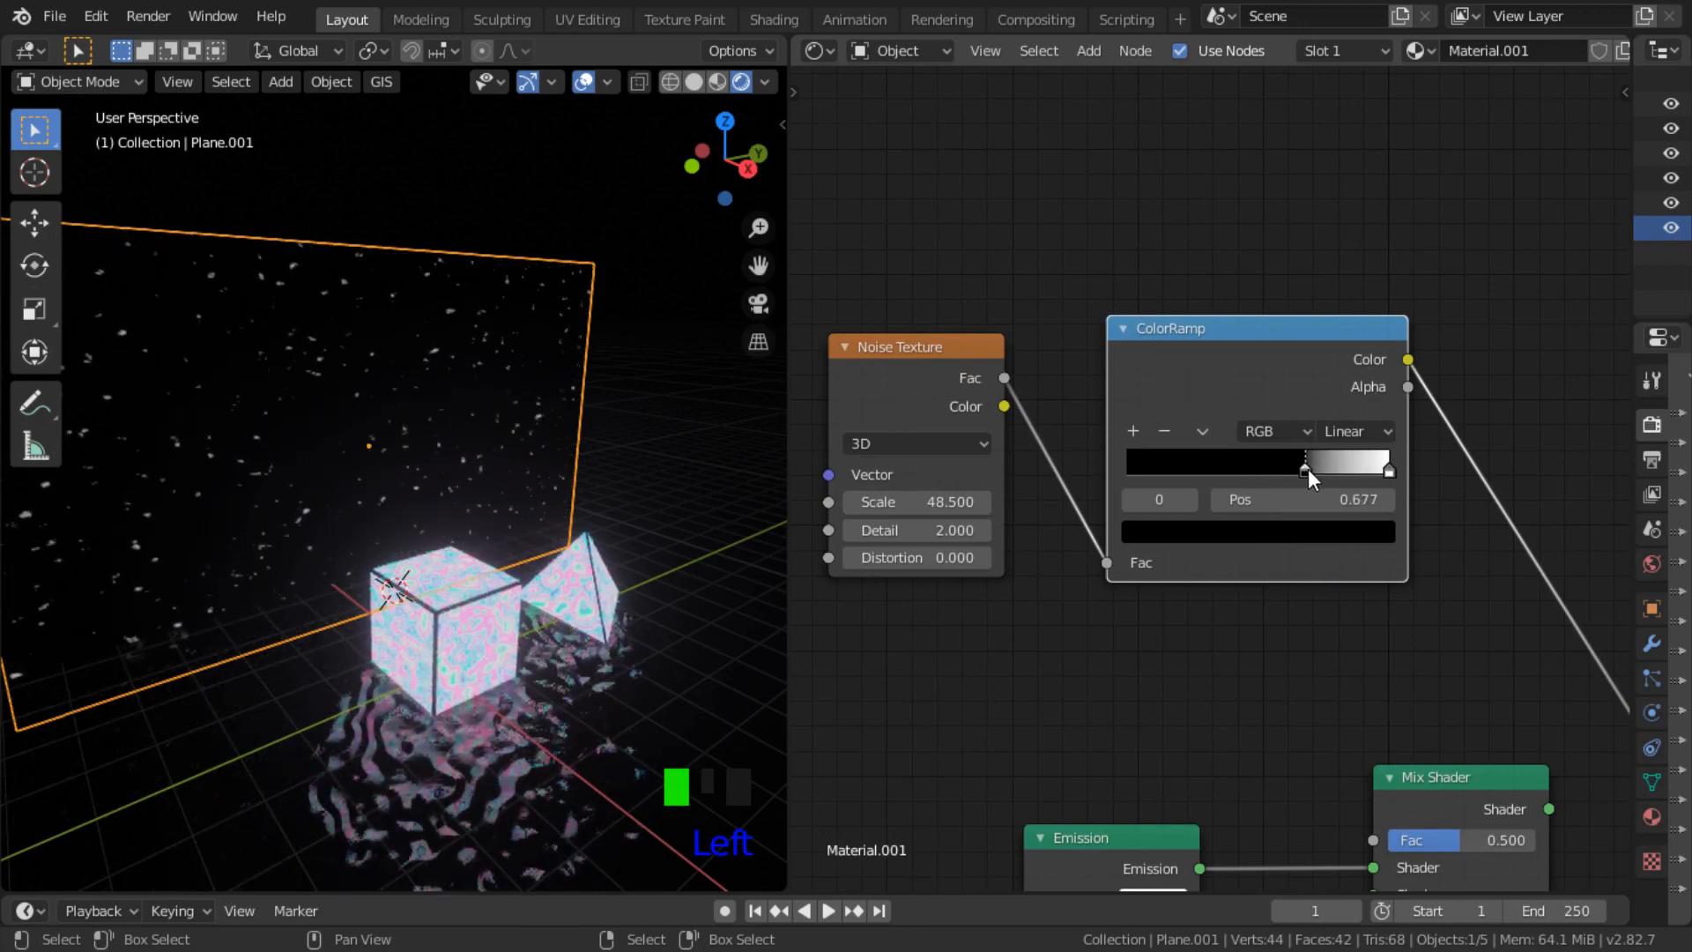
Step: Enlarge the upright plane, move it along the X axis behind the objects, and scale it again by 1.06
{"action": "middle_click_drag", "start_coordinate": [626, 504], "coordinate": [442, 559]}
{"action": "scroll", "coordinate": [458, 520], "scroll_direction": "up", "scroll_amount": 3}
{"action": "middle_click_drag", "start_coordinate": [431, 557], "coordinate": [621, 573]}
{"action": "scroll", "coordinate": [397, 555], "scroll_direction": "down", "scroll_amount": 3}
{"action": "scroll", "coordinate": [401, 599], "scroll_direction": "down", "scroll_amount": 2}
{"action": "key", "text": "s"}
{"action": "left_click", "coordinate": [564, 569]}
{"action": "key", "text": "g"}
{"action": "key", "text": "x"}
{"action": "left_click", "coordinate": [457, 627]}
{"action": "key", "text": "s"}
{"action": "left_click", "coordinate": [607, 565]}
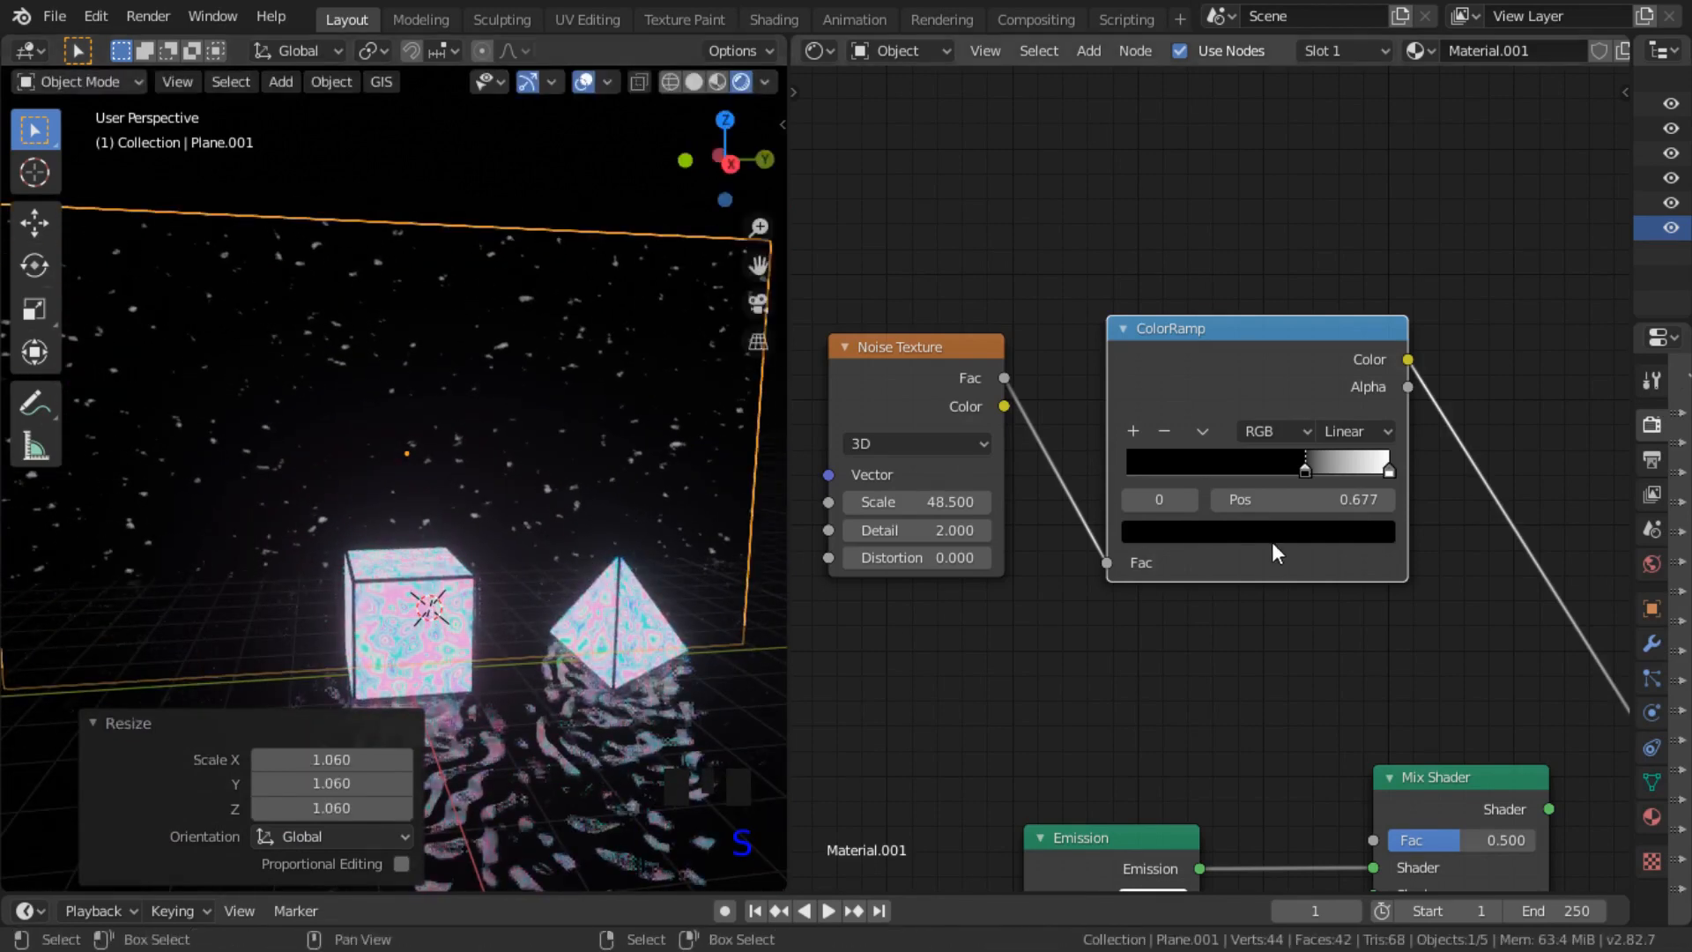
Step: Move the ColorRamp's black stop to position 0.691 to thin out the specks
{"action": "mouse_move", "coordinate": [1306, 478]}
{"action": "left_mouse_down"}
{"action": "mouse_move", "coordinate": [1325, 463]}
{"action": "mouse_move", "coordinate": [1310, 464]}
{"action": "left_mouse_up"}
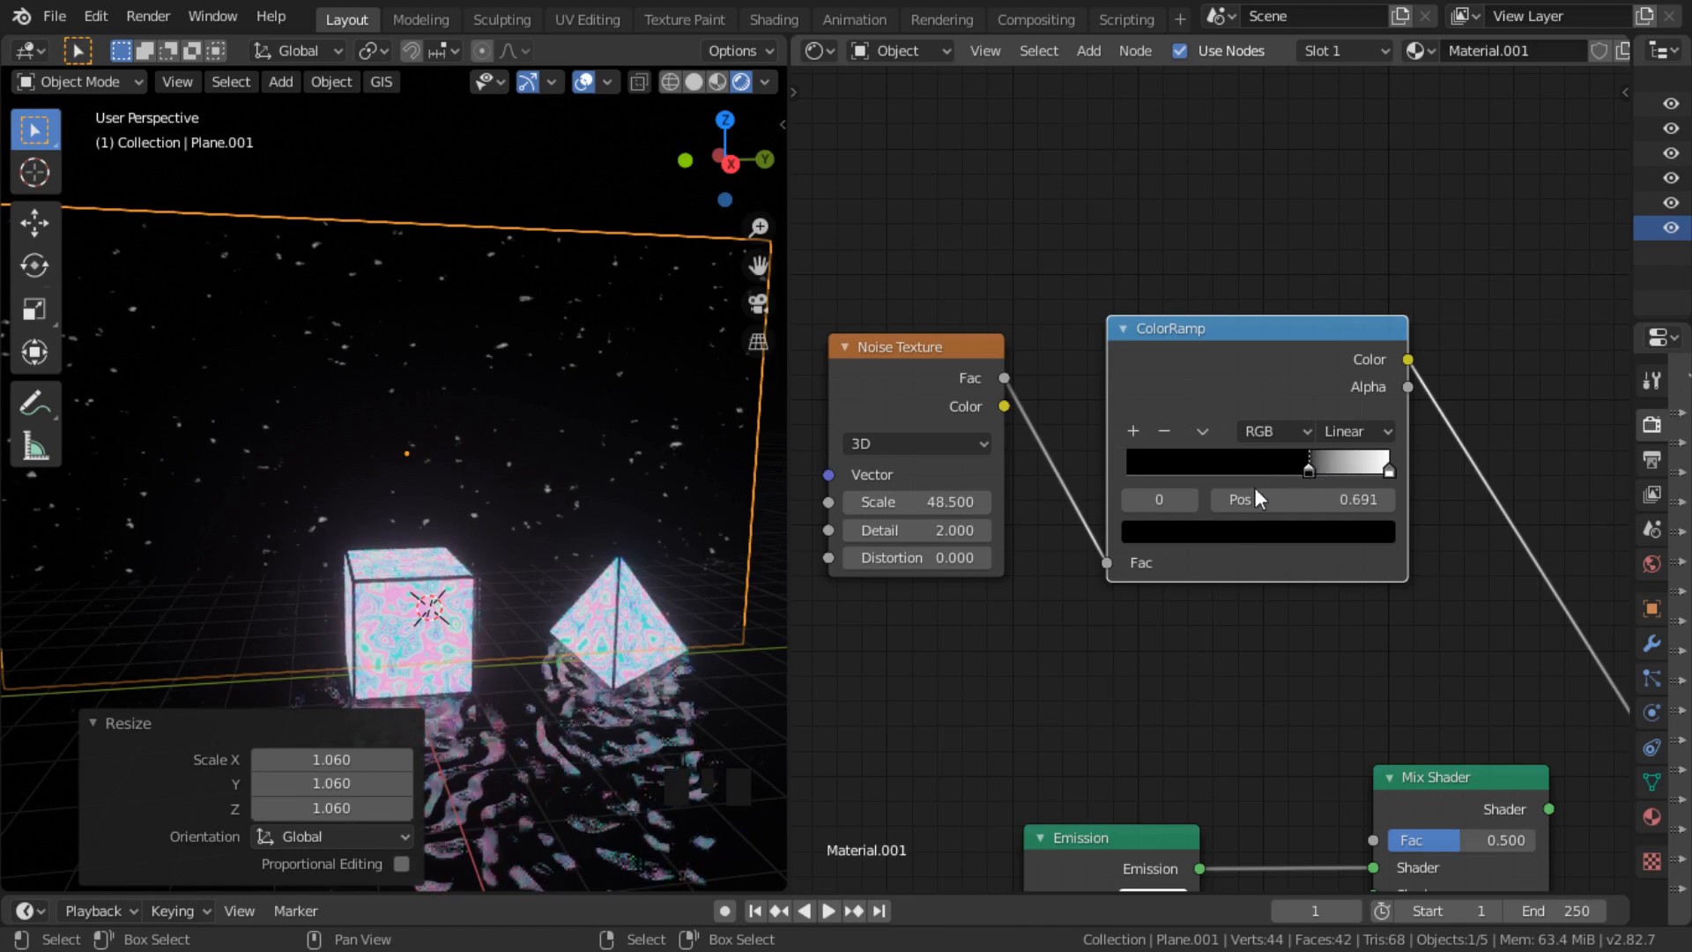
{"action": "scroll", "coordinate": [1223, 498], "scroll_direction": "down", "scroll_amount": 3}
{"action": "middle_click_drag", "start_coordinate": [1016, 624], "coordinate": [948, 530]}
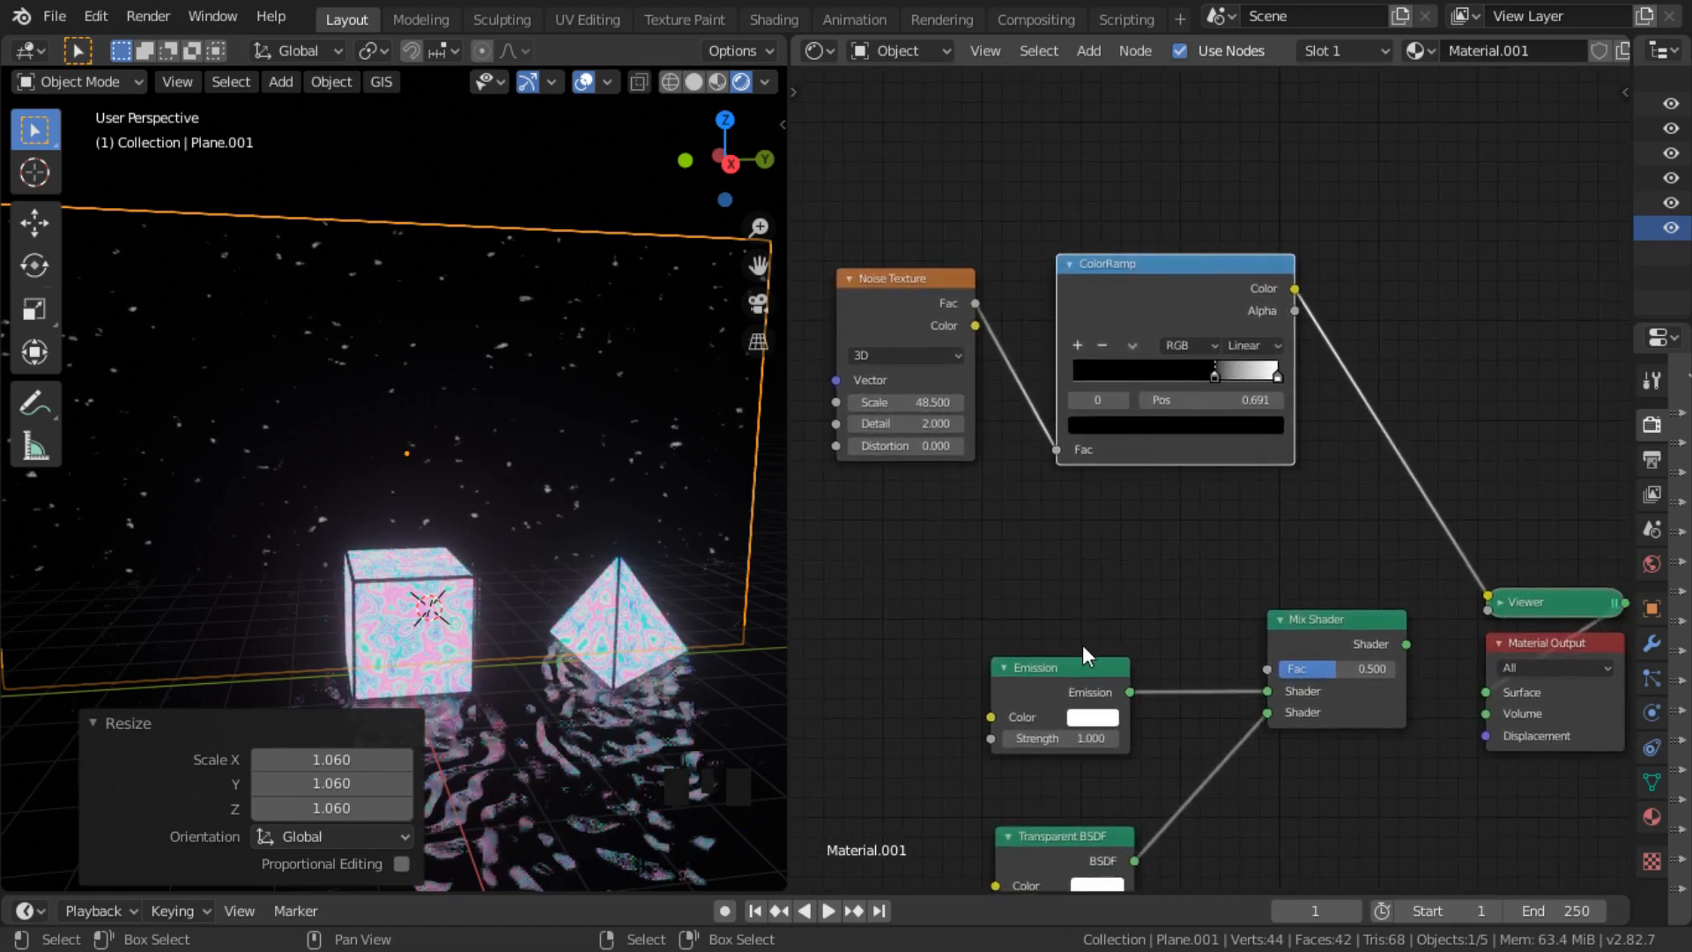
Step: Move the Material Output node farther from the Mix Shader and route the Mix Shader into its Surface in place of the Viewer
{"action": "middle_click_drag", "start_coordinate": [1134, 581], "coordinate": [945, 509]}
{"action": "left_click_drag", "start_coordinate": [1270, 533], "coordinate": [1480, 539]}
{"action": "scroll", "coordinate": [1101, 574], "scroll_direction": "up", "scroll_amount": 1}
{"action": "middle_click_drag", "start_coordinate": [1102, 575], "coordinate": [1090, 566]}
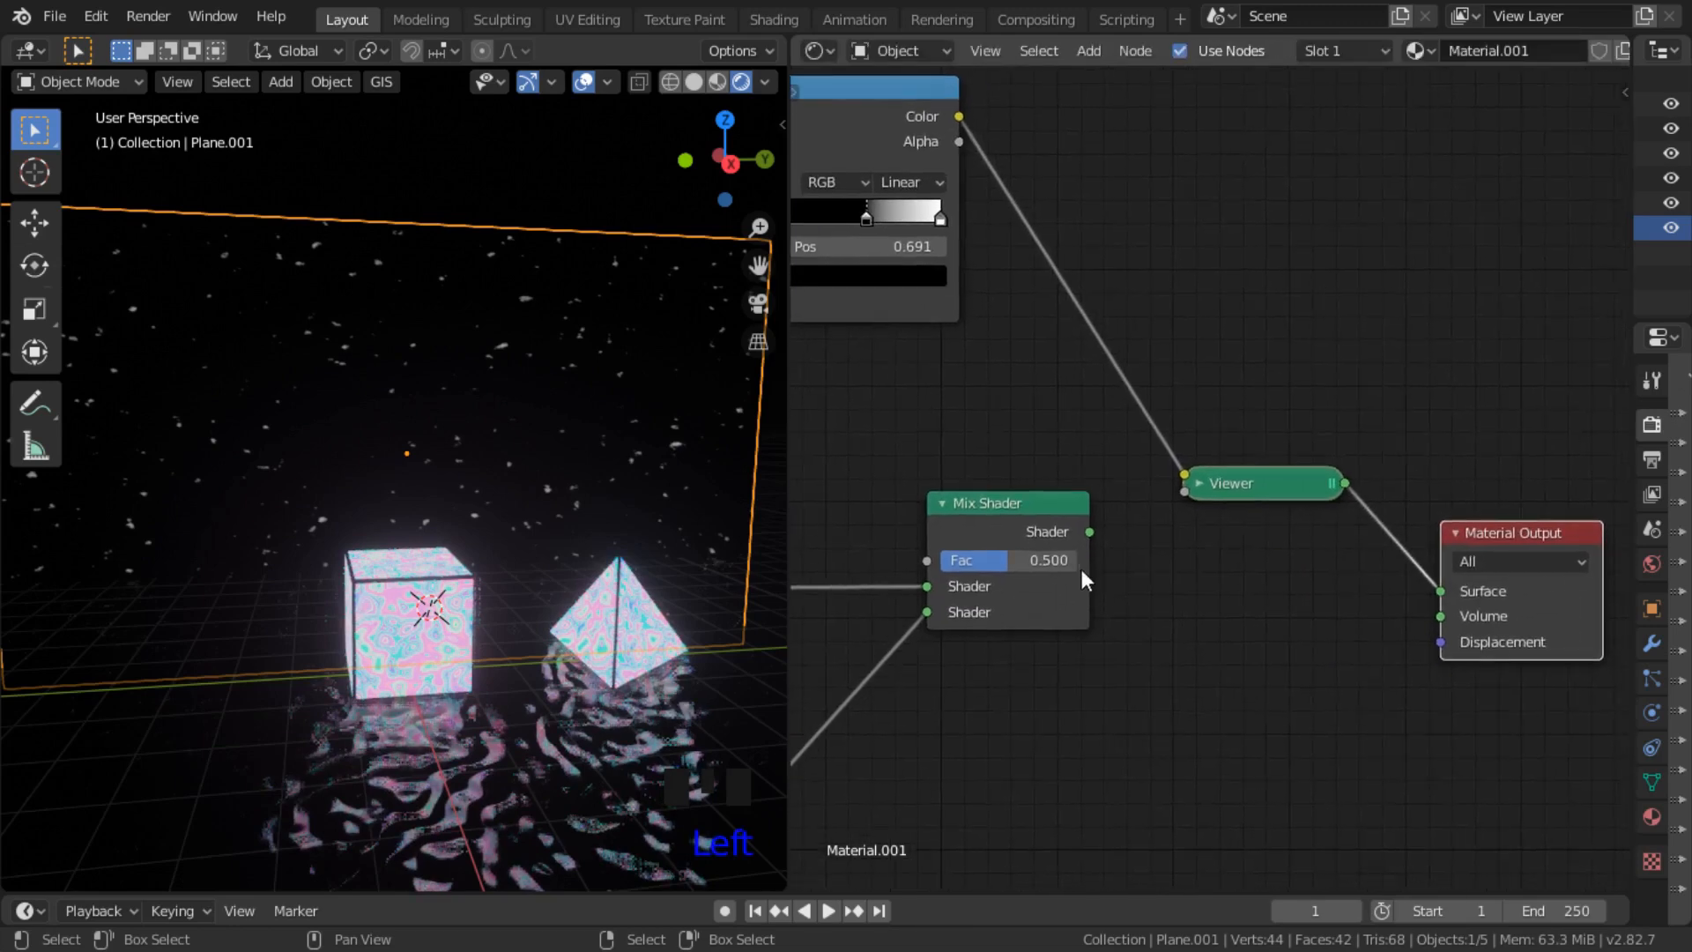
{"action": "left_click", "coordinate": [996, 527]}
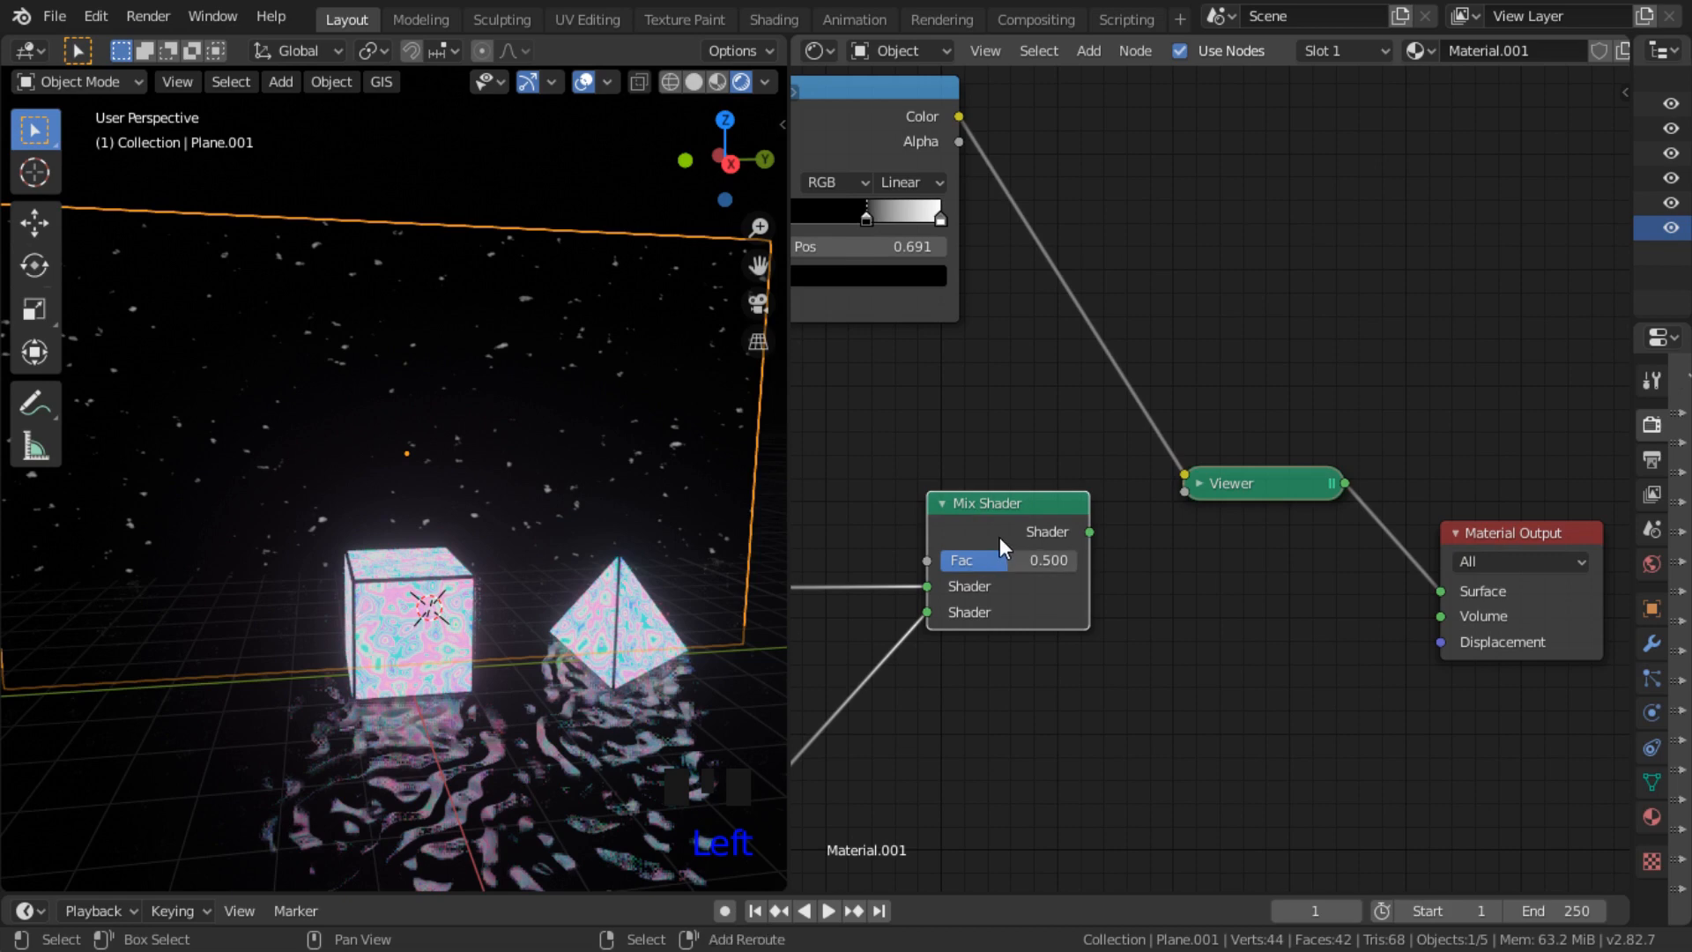
{"action": "left_click", "coordinate": [999, 537], "text": "ctrl+shift"}
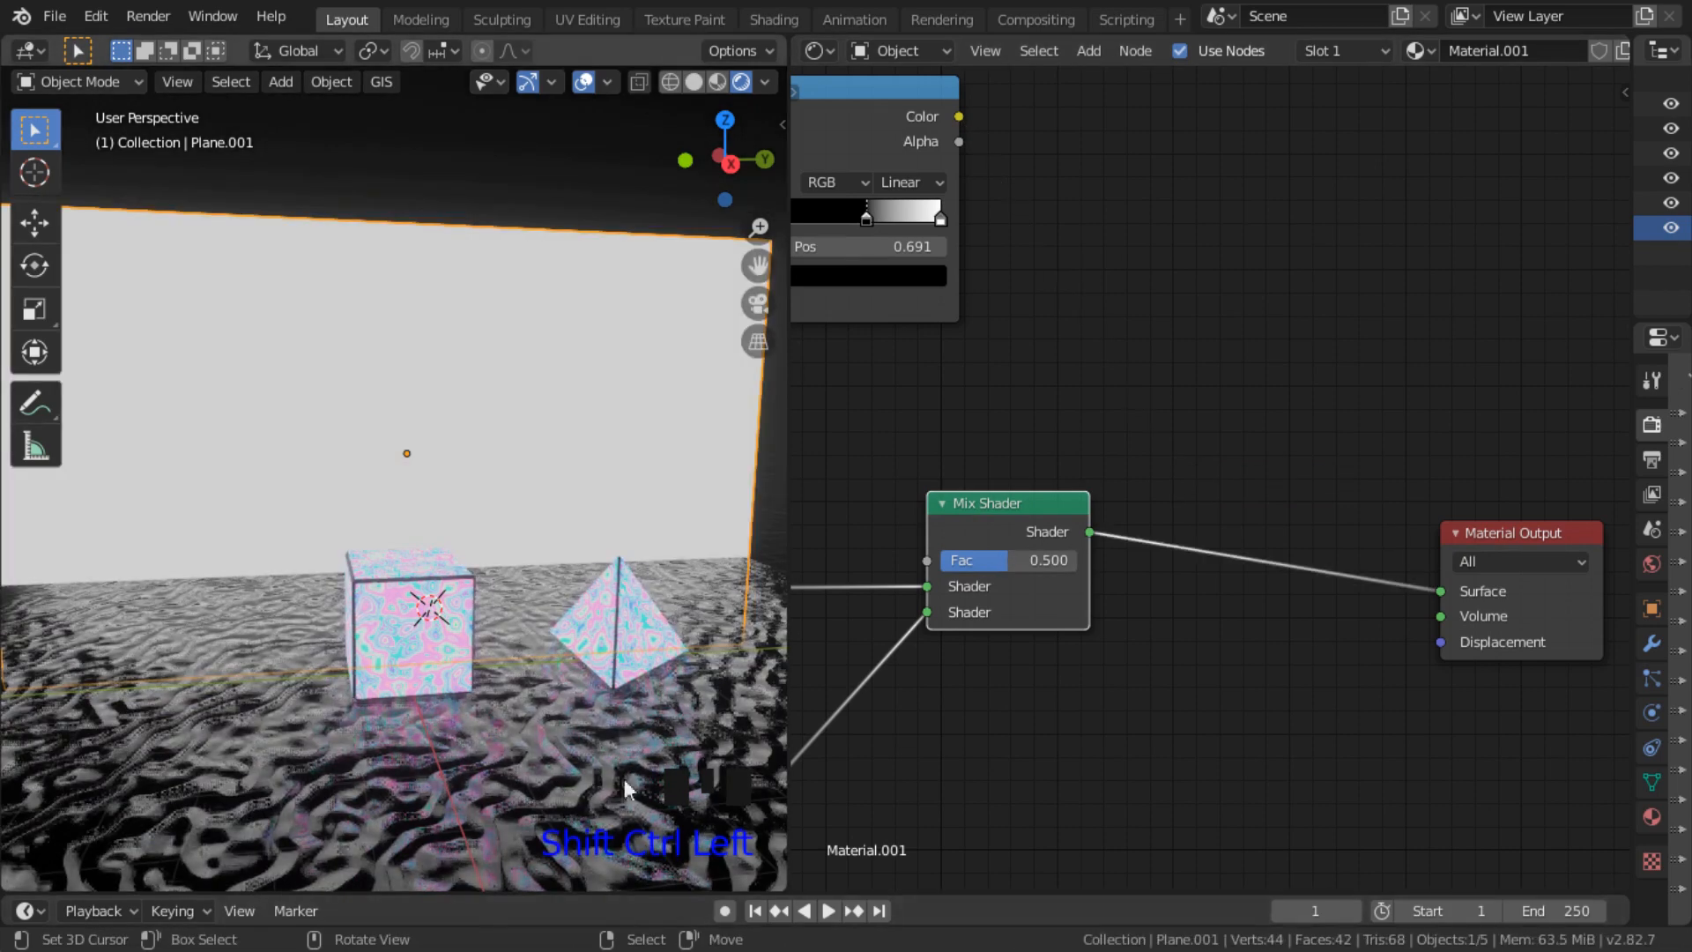
Step: Connect the ColorRamp's Color output to the Mix Shader's Fac input
{"action": "scroll", "coordinate": [1156, 571], "scroll_direction": "down", "scroll_amount": 1}
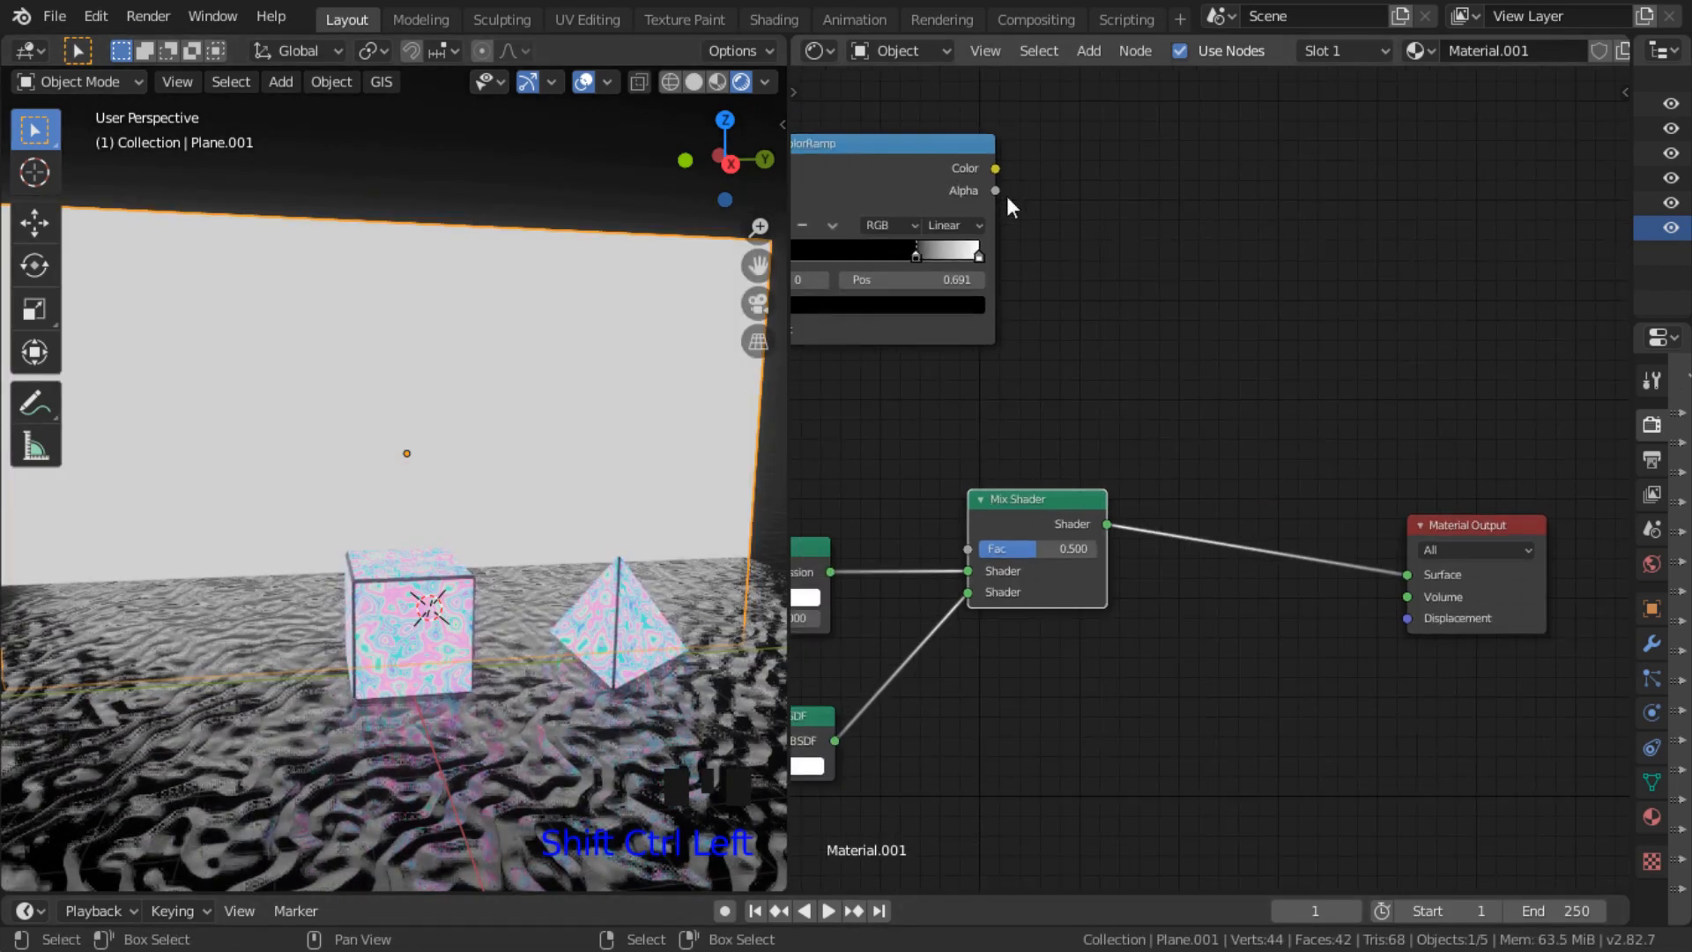
{"action": "middle_click_drag", "start_coordinate": [1007, 208], "coordinate": [1307, 350]}
{"action": "left_click_drag", "start_coordinate": [1296, 244], "coordinate": [1282, 493]}
{"action": "left_click_drag", "start_coordinate": [1272, 620], "coordinate": [1273, 622]}
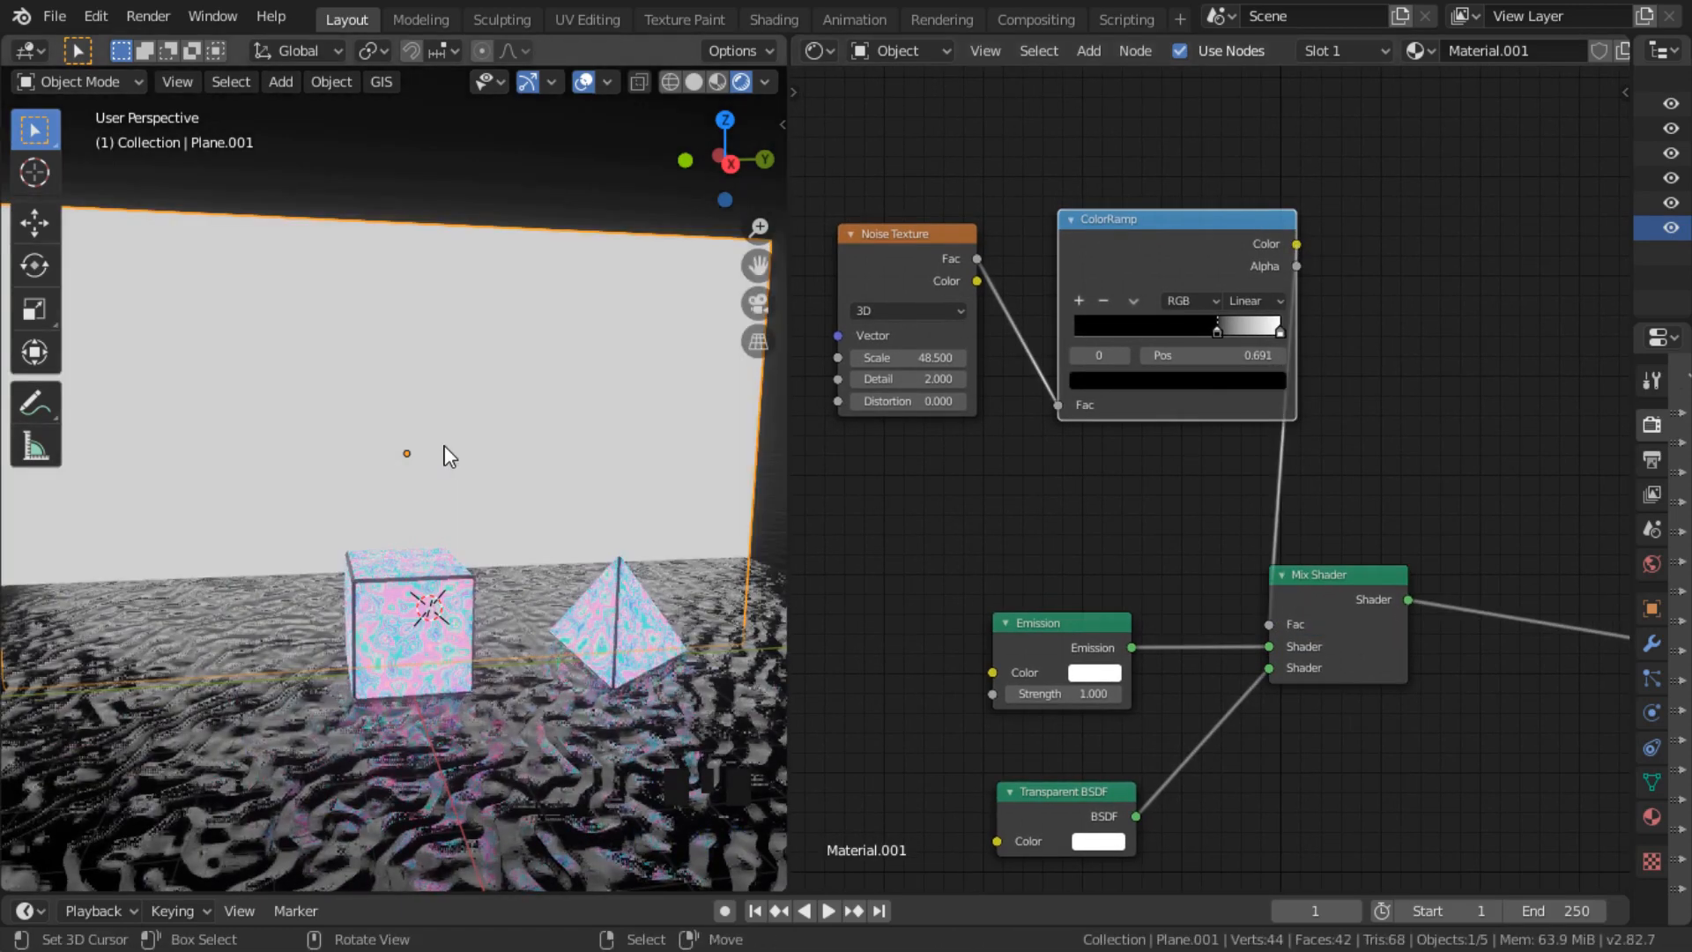
Step: Widen the properties area and set the plane material's blend mode to Alpha Clip
{"action": "middle_click_drag", "start_coordinate": [445, 451], "coordinate": [594, 480]}
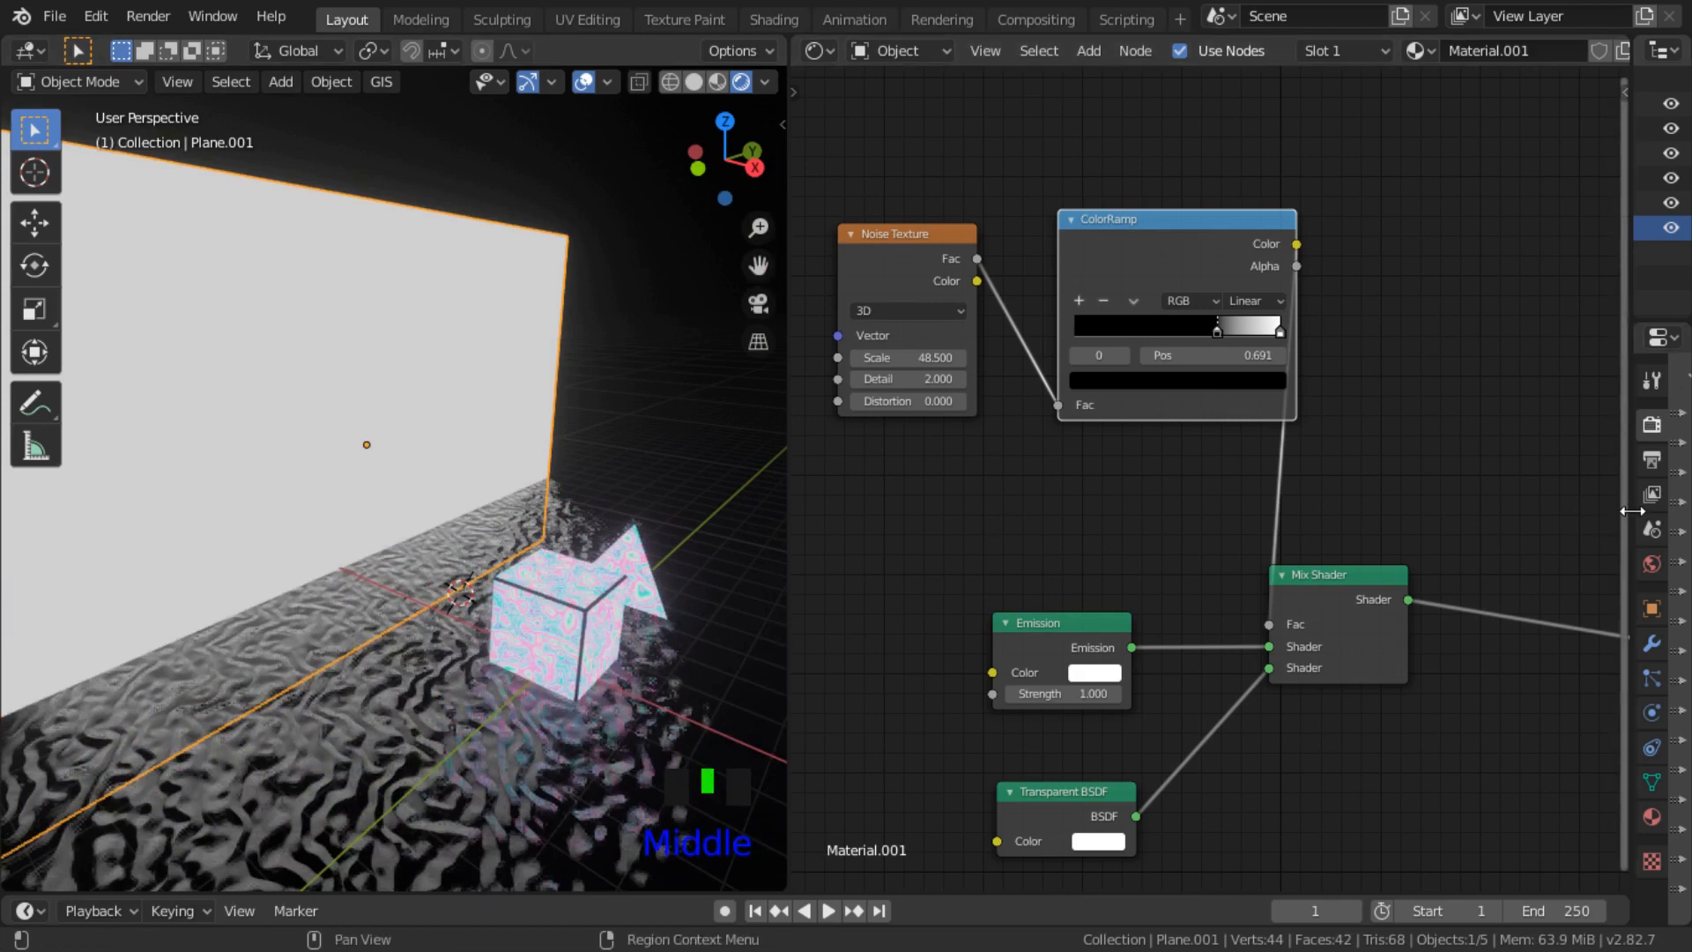
{"action": "left_click_drag", "start_coordinate": [1631, 514], "coordinate": [1320, 504]}
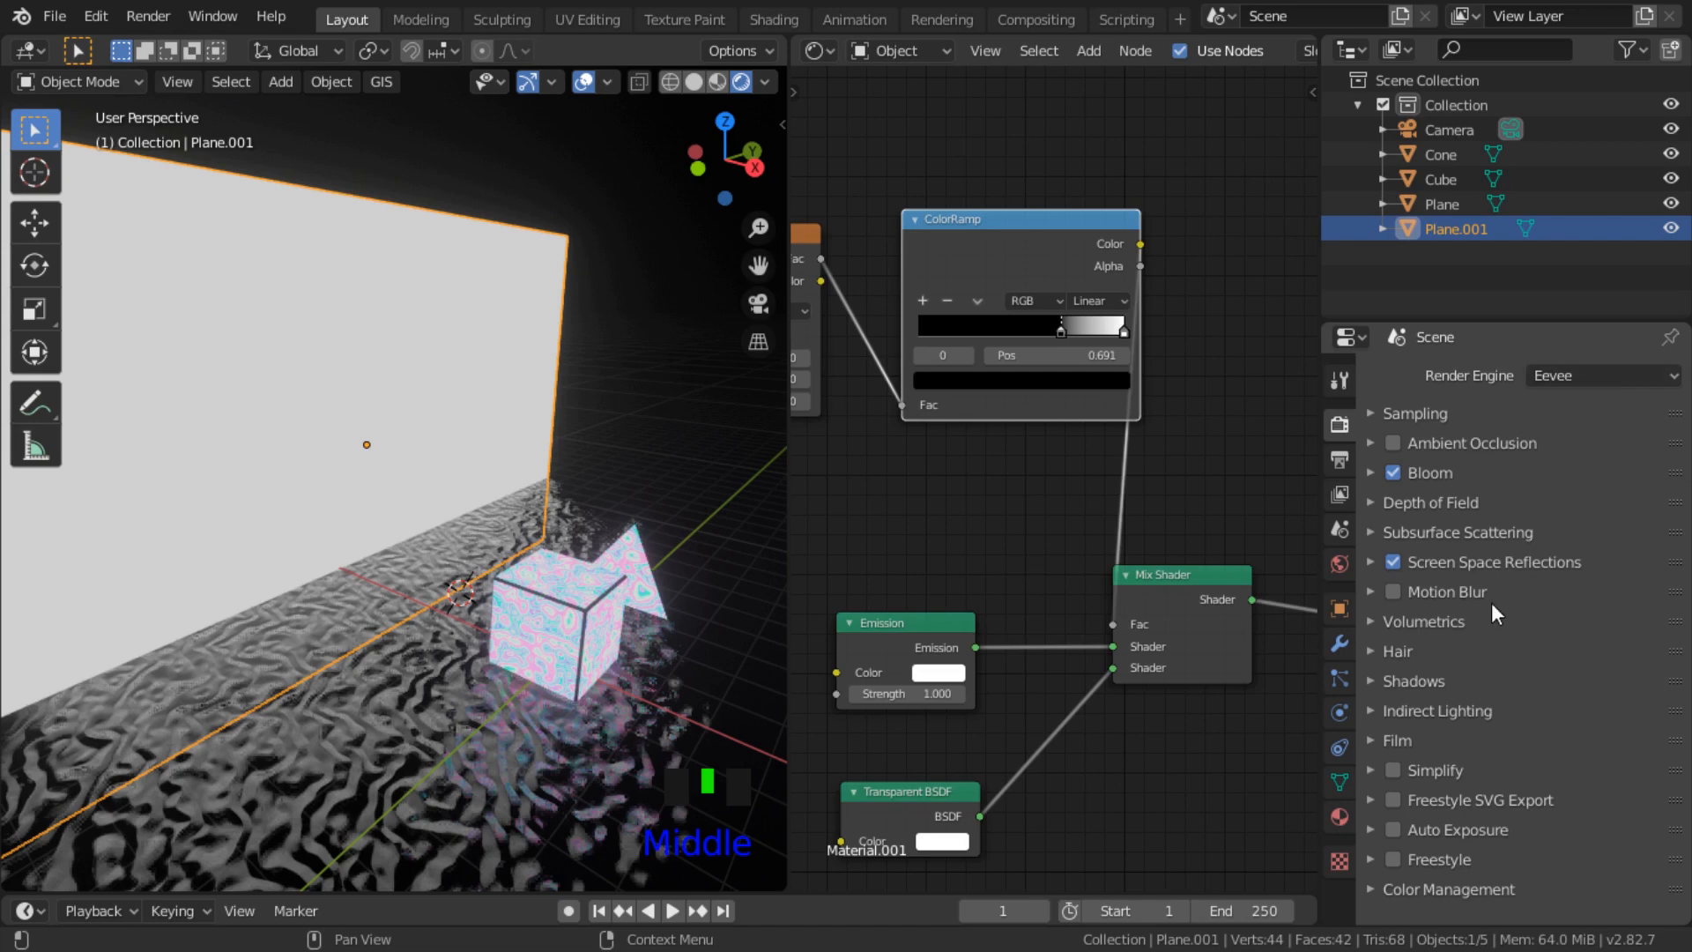
{"action": "left_click", "coordinate": [1339, 816]}
{"action": "scroll", "coordinate": [1492, 820], "scroll_direction": "down", "scroll_amount": 4}
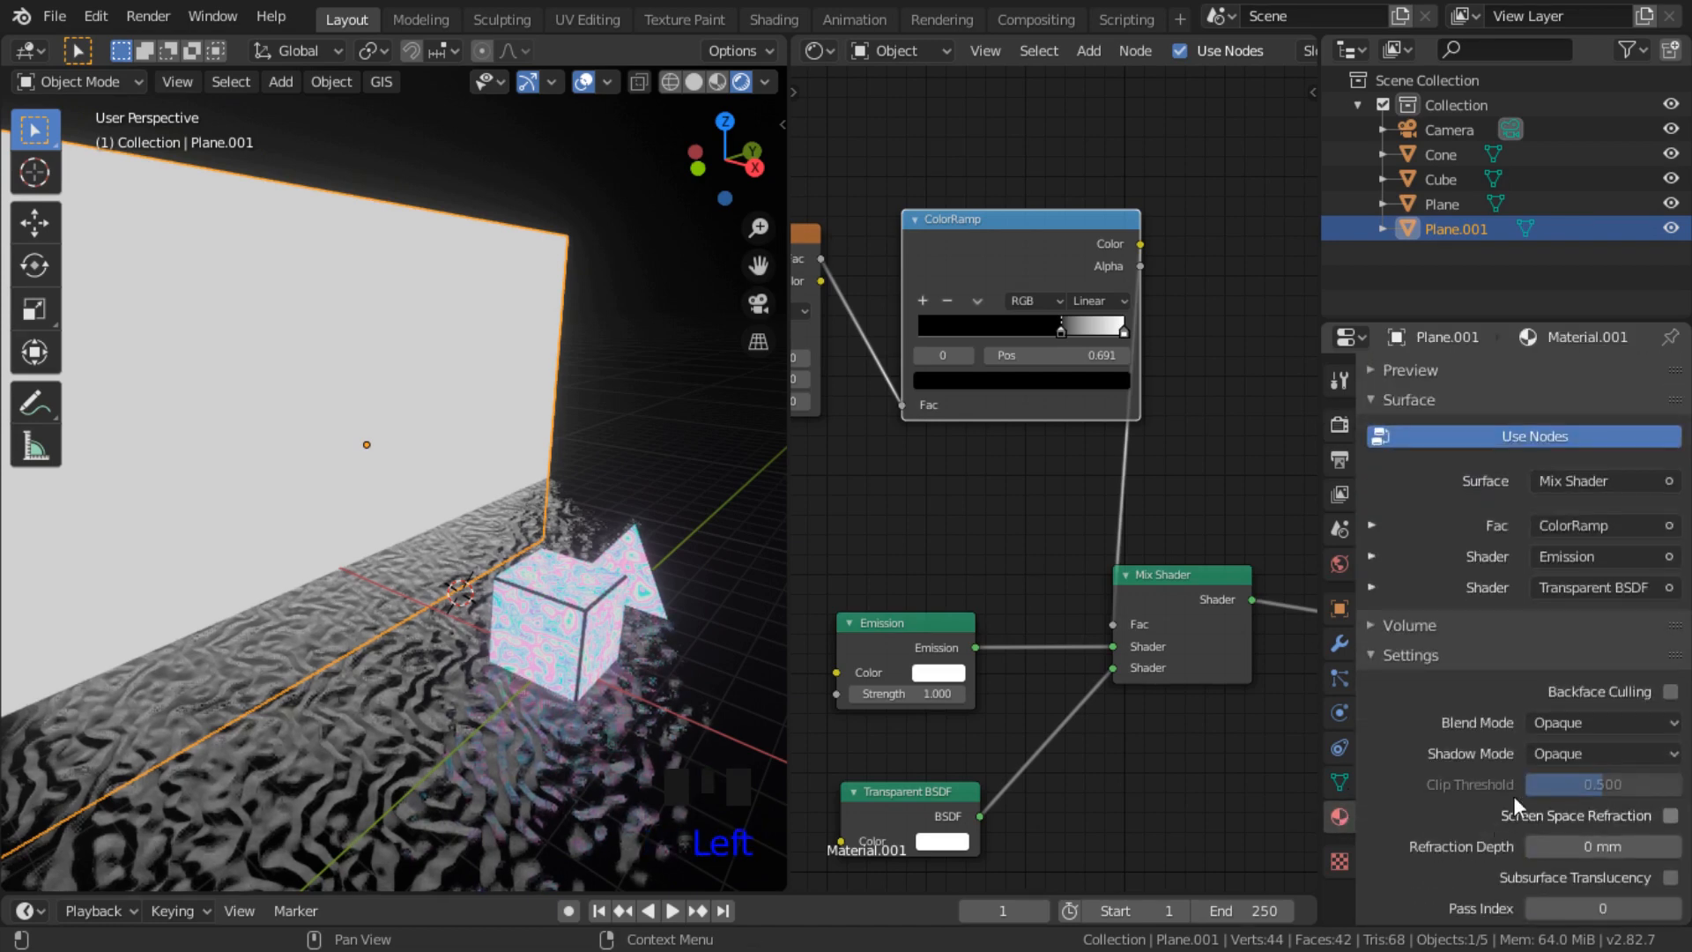
{"action": "left_click", "coordinate": [1595, 724]}
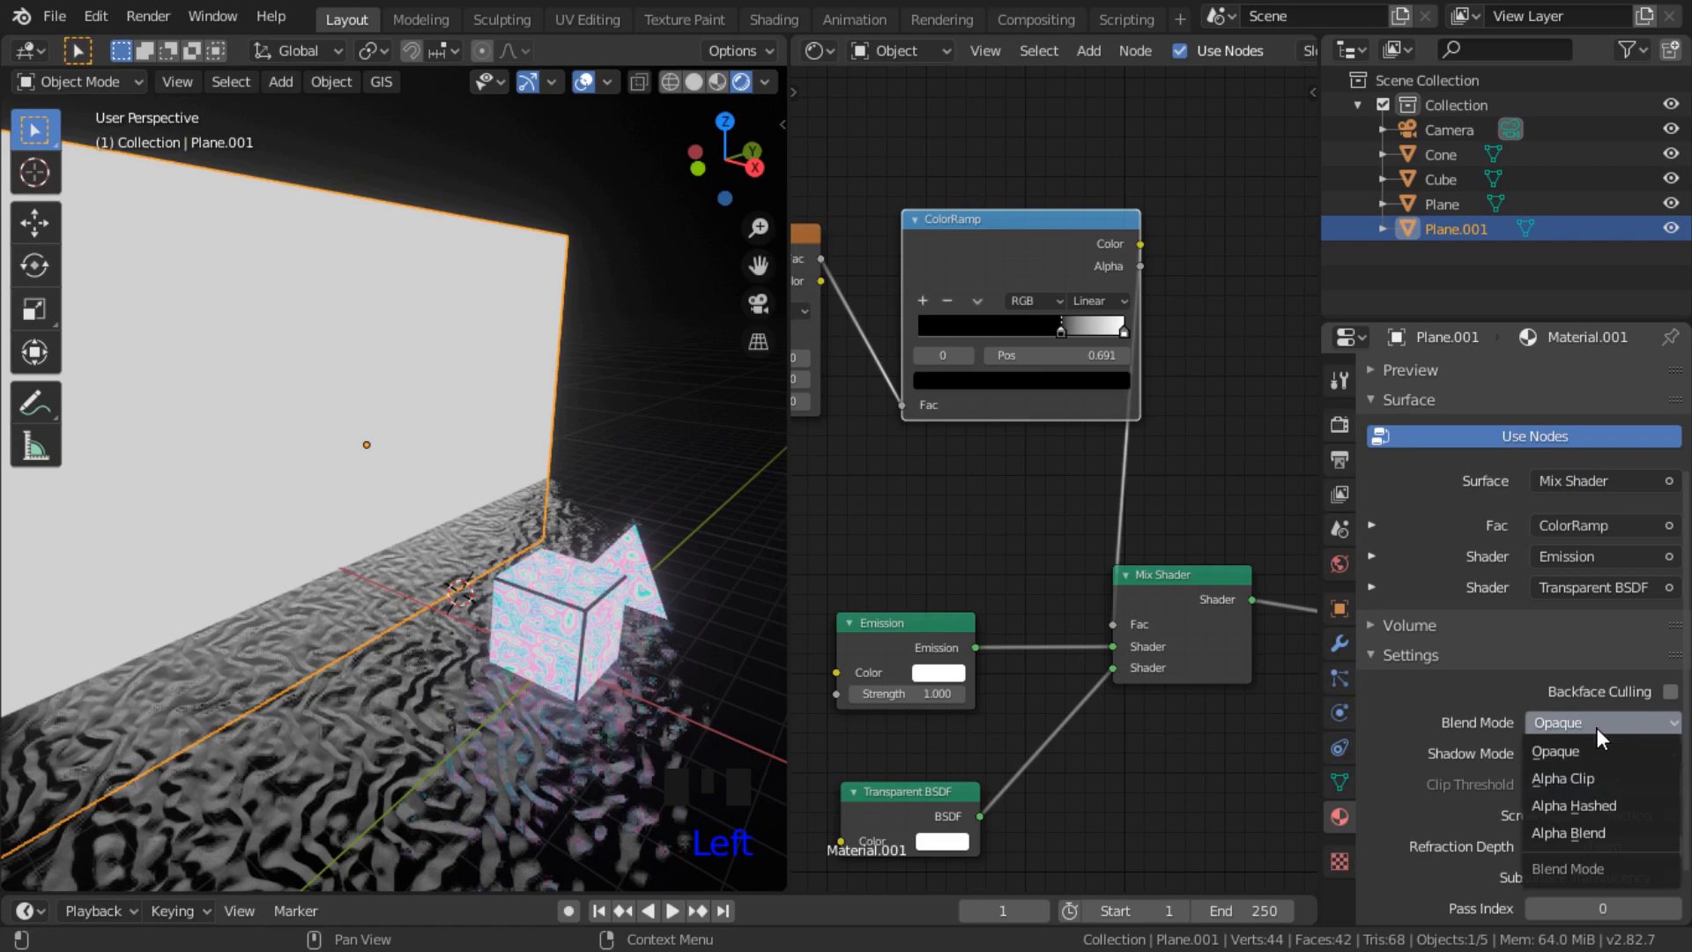
{"action": "left_click", "coordinate": [1584, 777]}
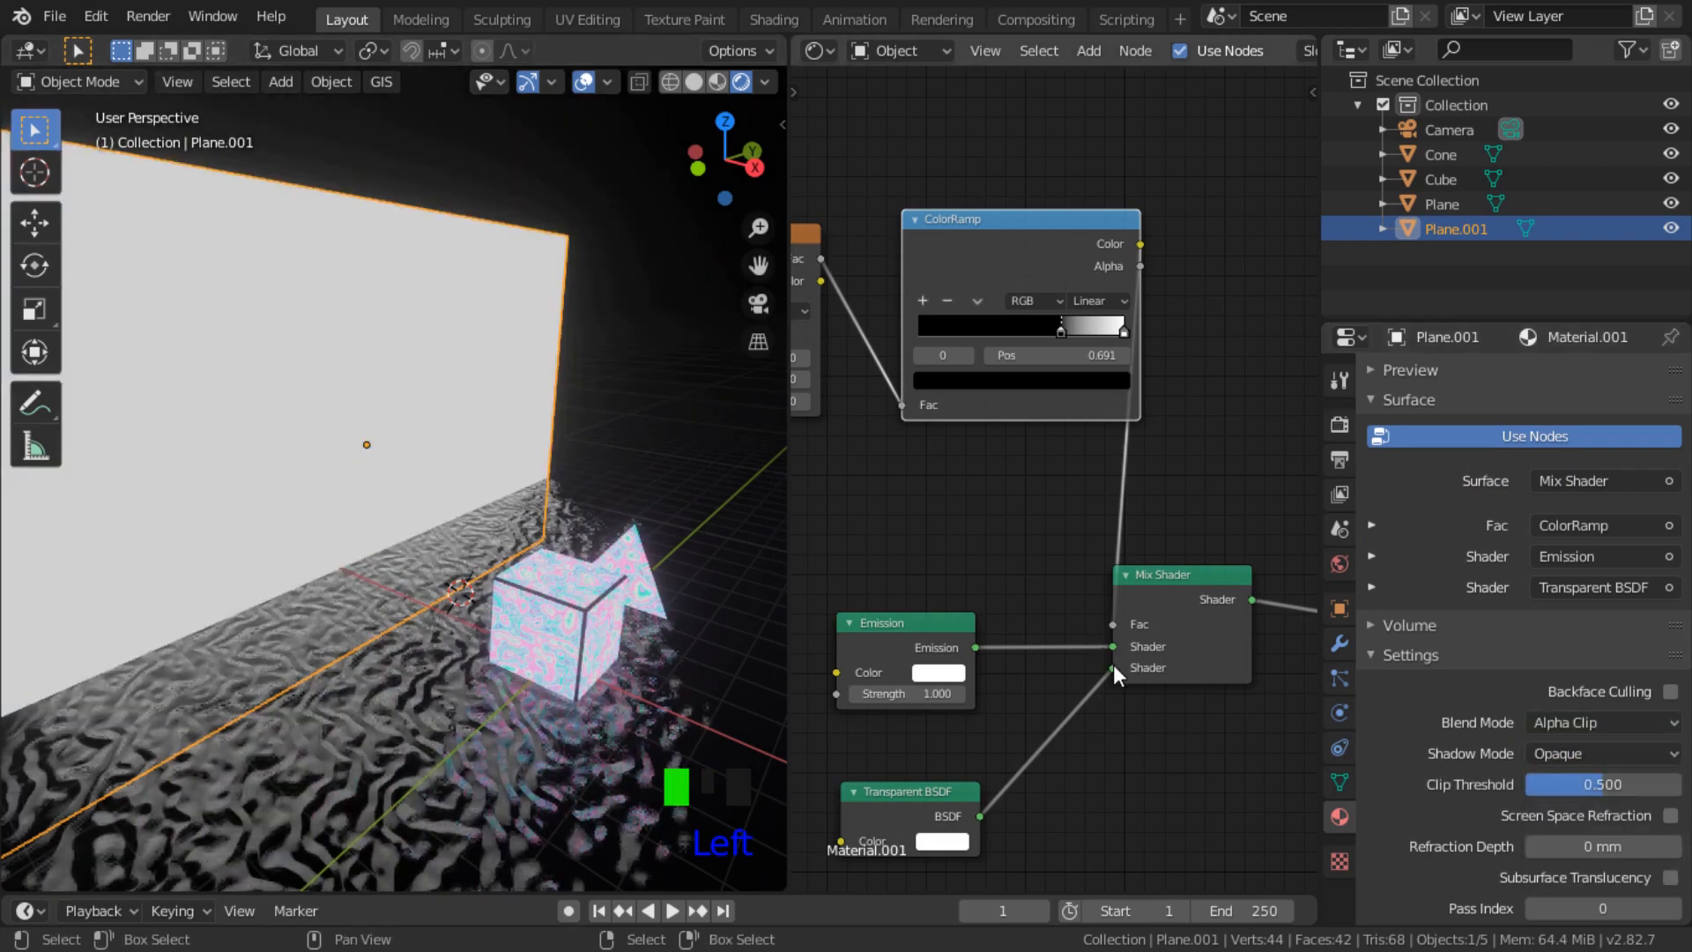
Step: Swap the Mix Shader inputs so Transparent BSDF comes first and Emission second, and check the plane from behind
{"action": "left_click_drag", "start_coordinate": [1114, 668], "coordinate": [1113, 643]}
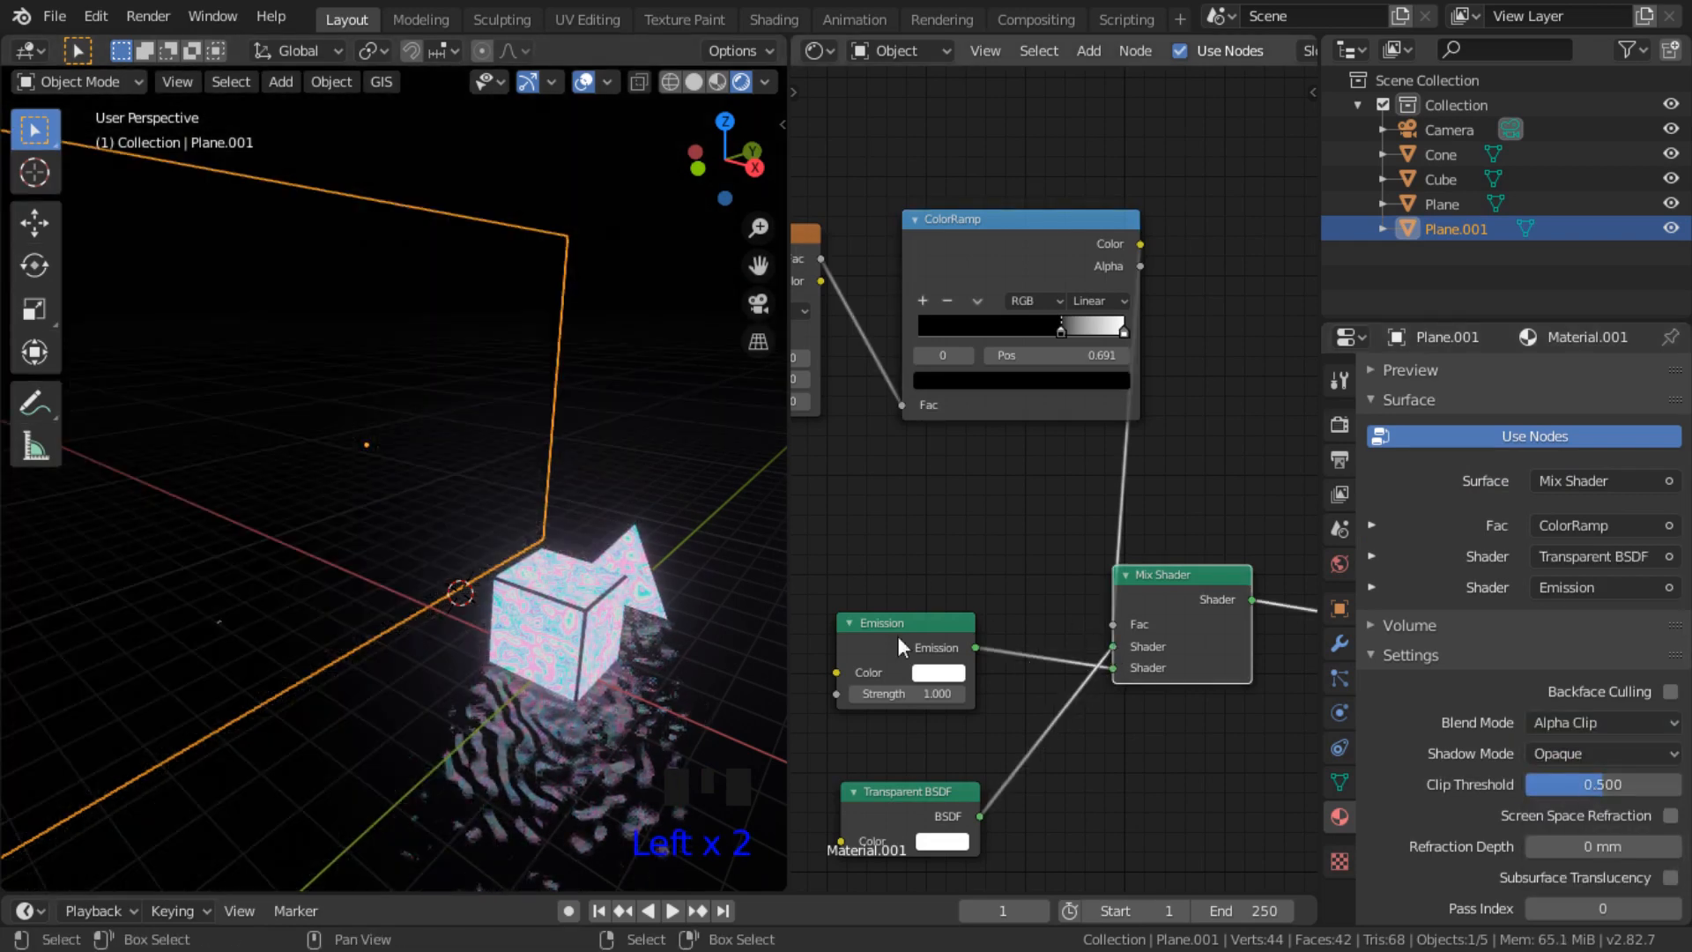
{"action": "scroll", "coordinate": [548, 500], "scroll_direction": "down", "scroll_amount": 2}
{"action": "middle_click_drag", "start_coordinate": [548, 500], "coordinate": [735, 537]}
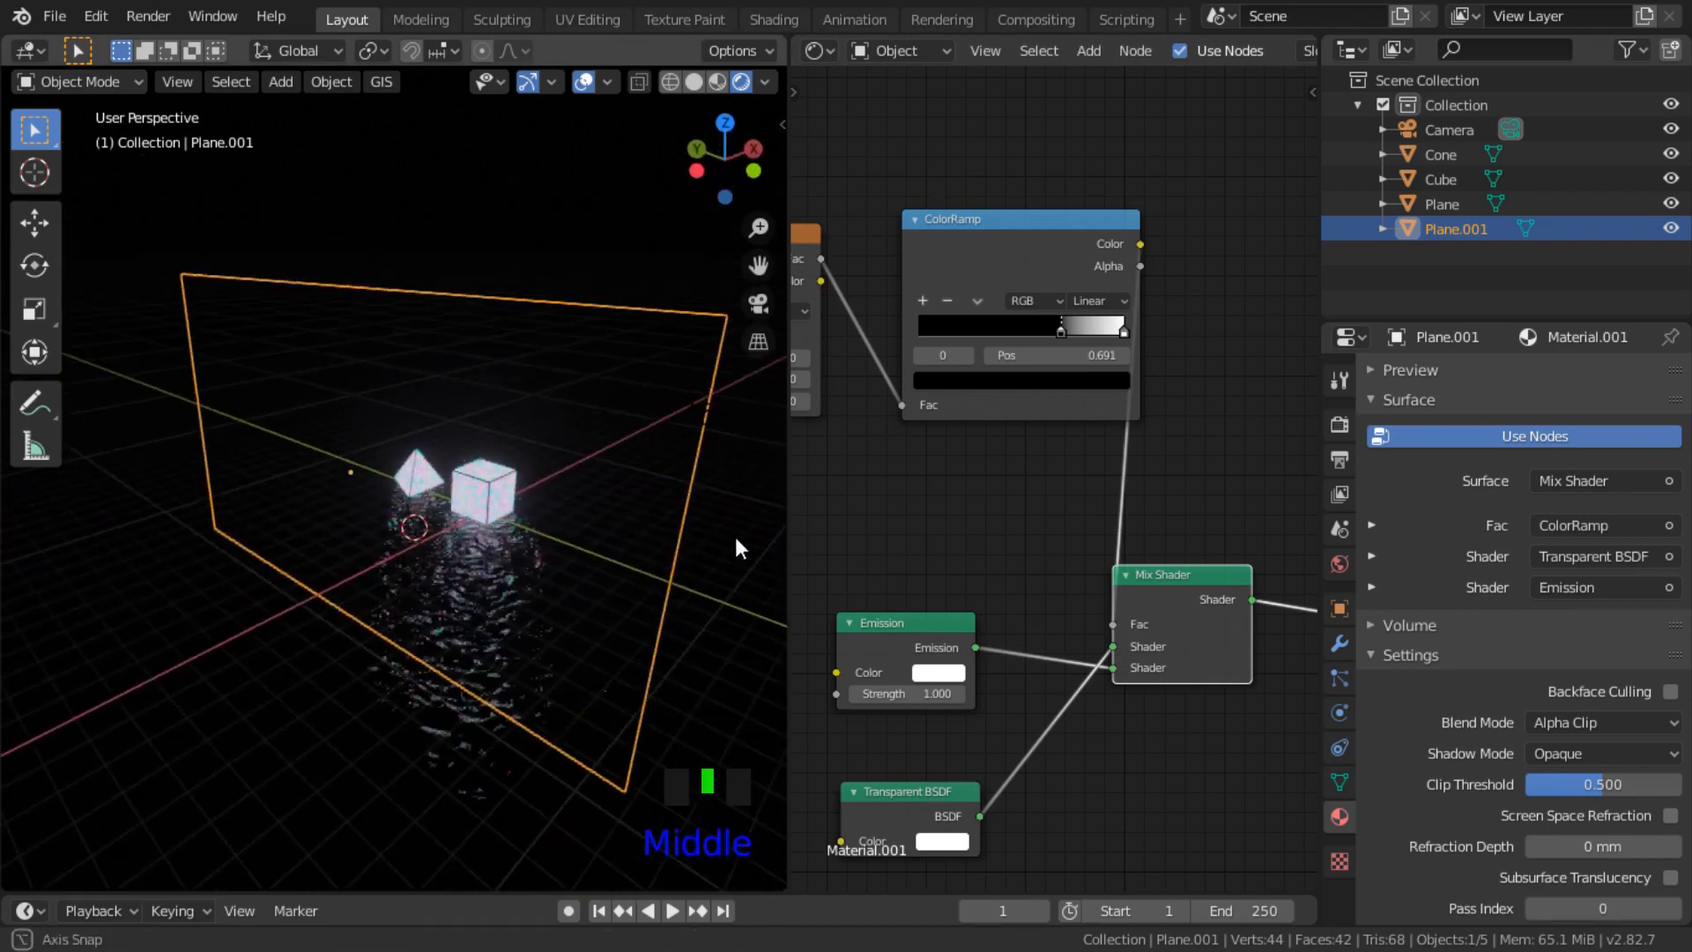
Step: Switch the material's blend mode to Opaque to compare the plane without transparency
{"action": "left_click", "coordinate": [1606, 719]}
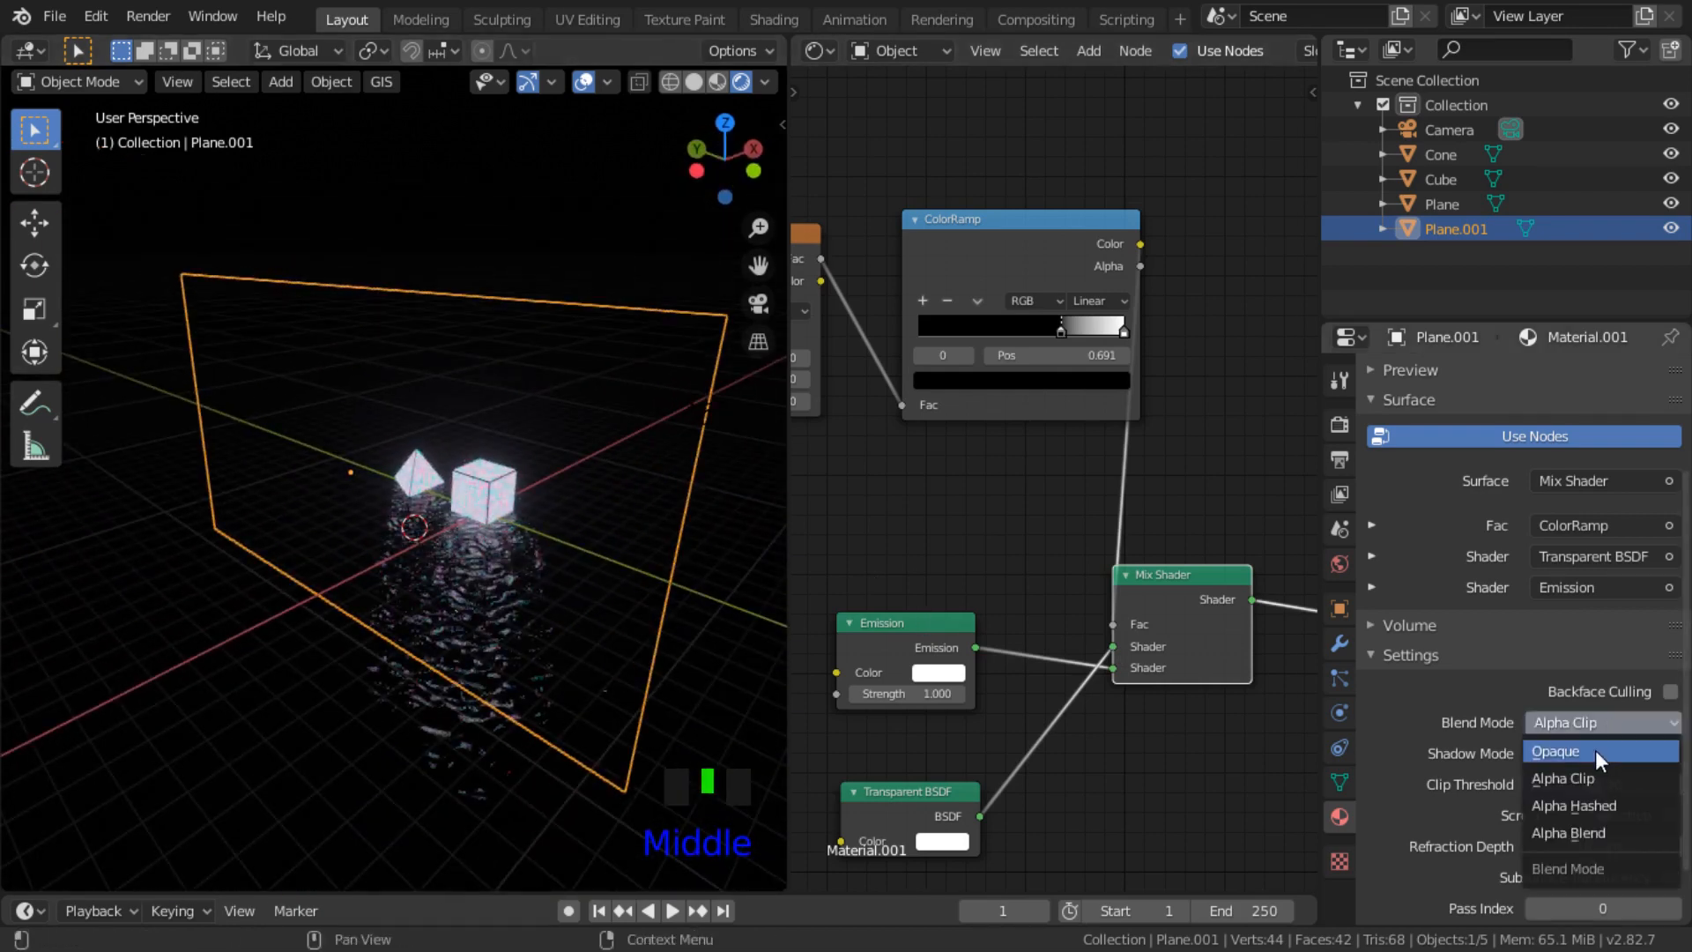
{"action": "left_click", "coordinate": [1597, 751]}
{"action": "middle_click_drag", "start_coordinate": [589, 568], "coordinate": [670, 581]}
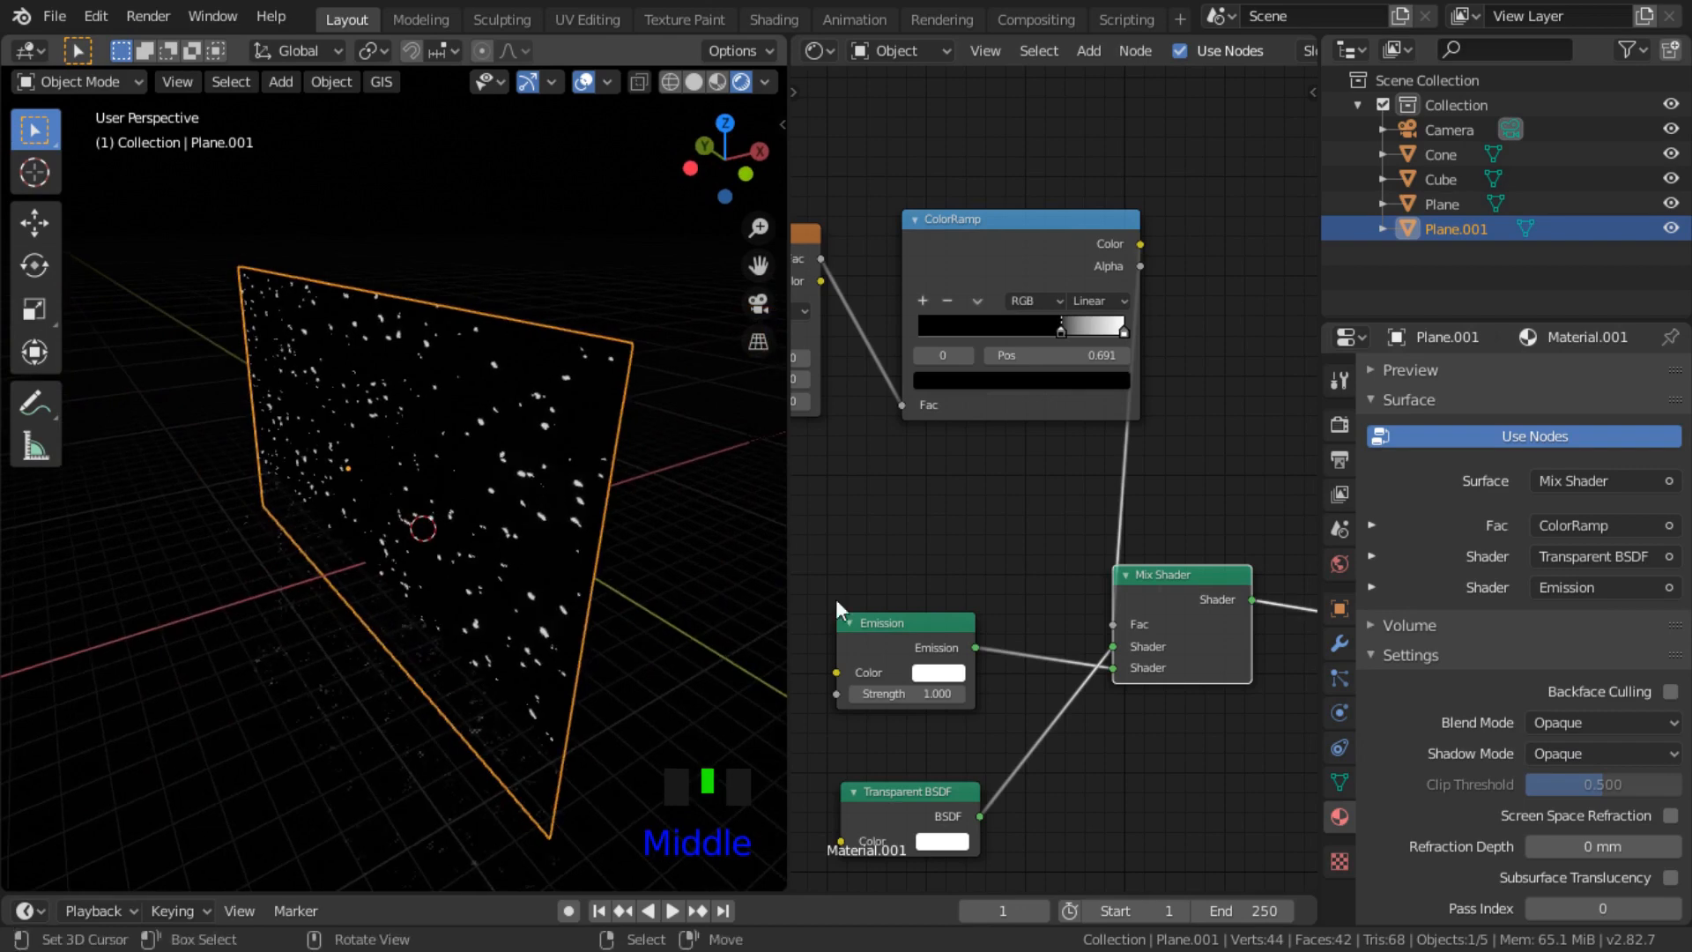
Step: Move the Noise Texture and ColorRamp nodes away from the Mix Shader and set the material's blend mode to Alpha Clip
{"action": "scroll", "coordinate": [1057, 534], "scroll_direction": "down", "scroll_amount": 4}
{"action": "middle_click_drag", "start_coordinate": [967, 543], "coordinate": [1104, 545]}
{"action": "left_click_drag", "start_coordinate": [997, 357], "coordinate": [864, 360]}
{"action": "left_click_drag", "start_coordinate": [1100, 373], "coordinate": [1021, 368]}
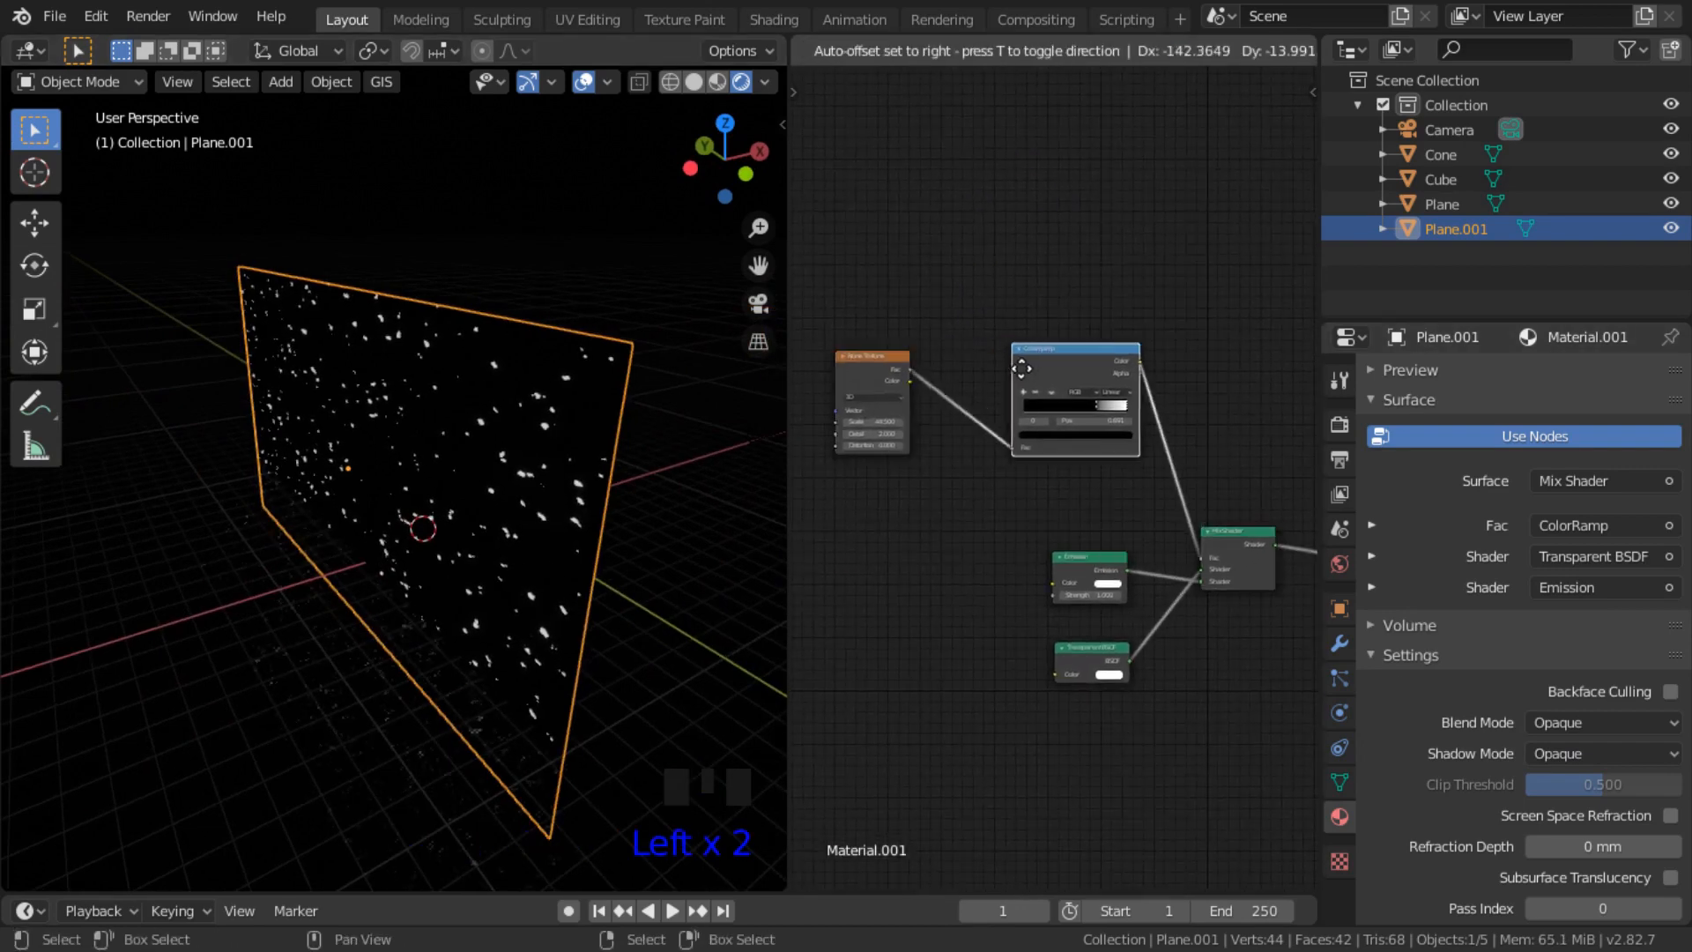
{"action": "left_click_drag", "start_coordinate": [1573, 726], "coordinate": [1586, 781]}
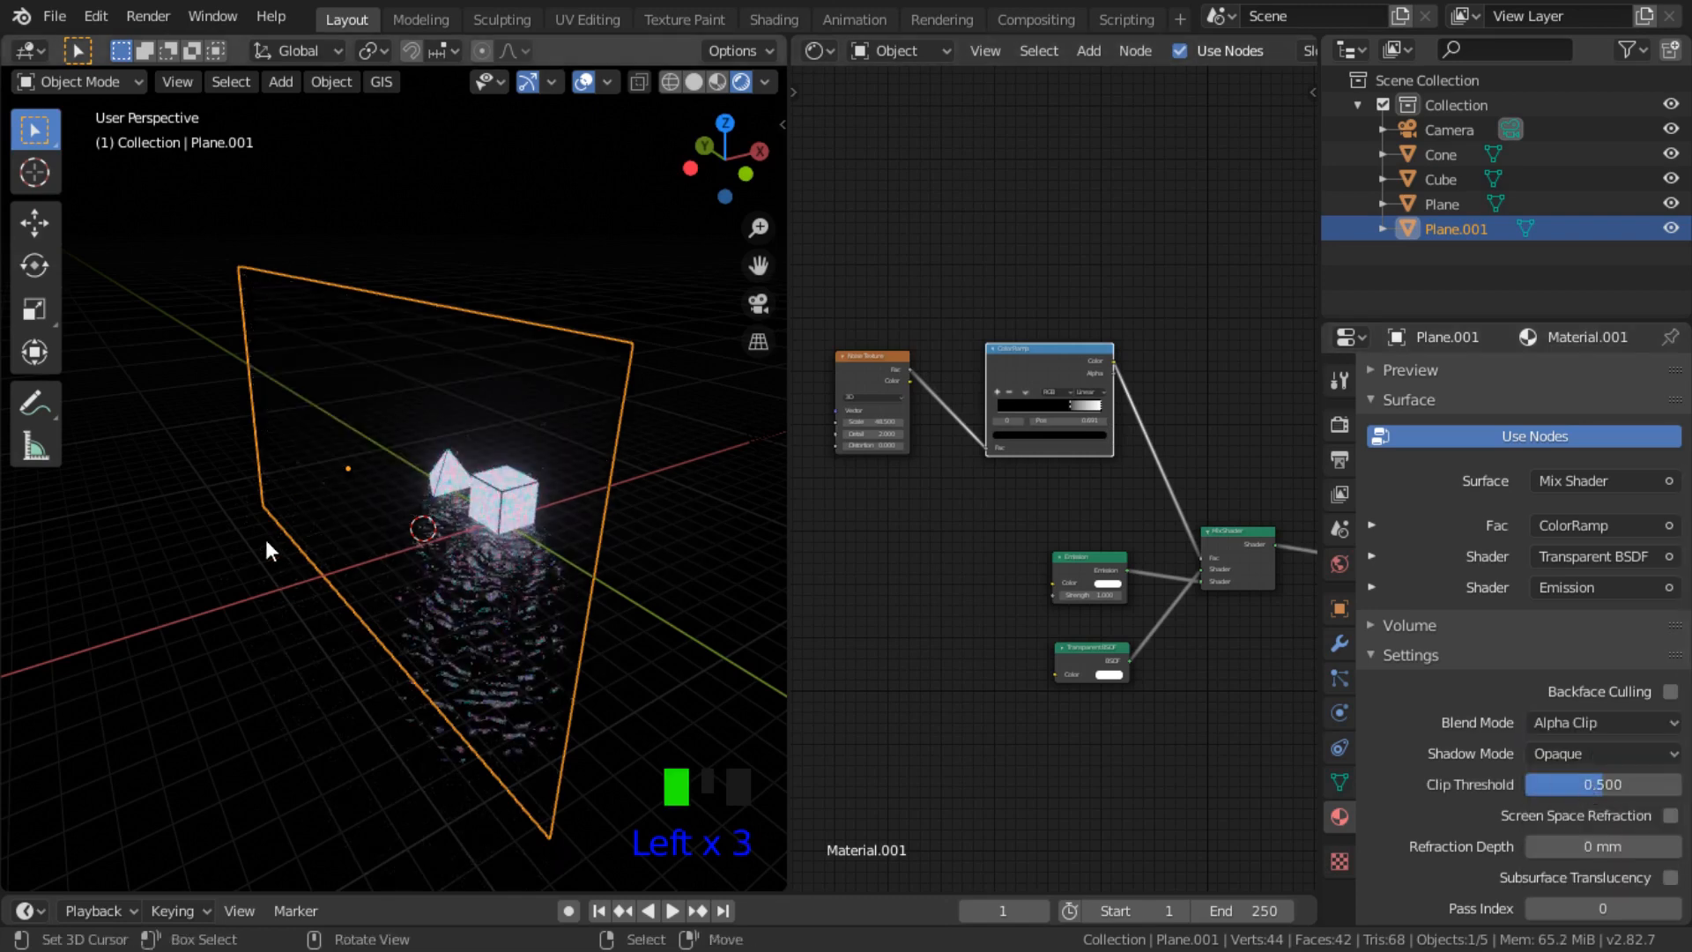
{"action": "middle_click_drag", "start_coordinate": [264, 547], "coordinate": [635, 582]}
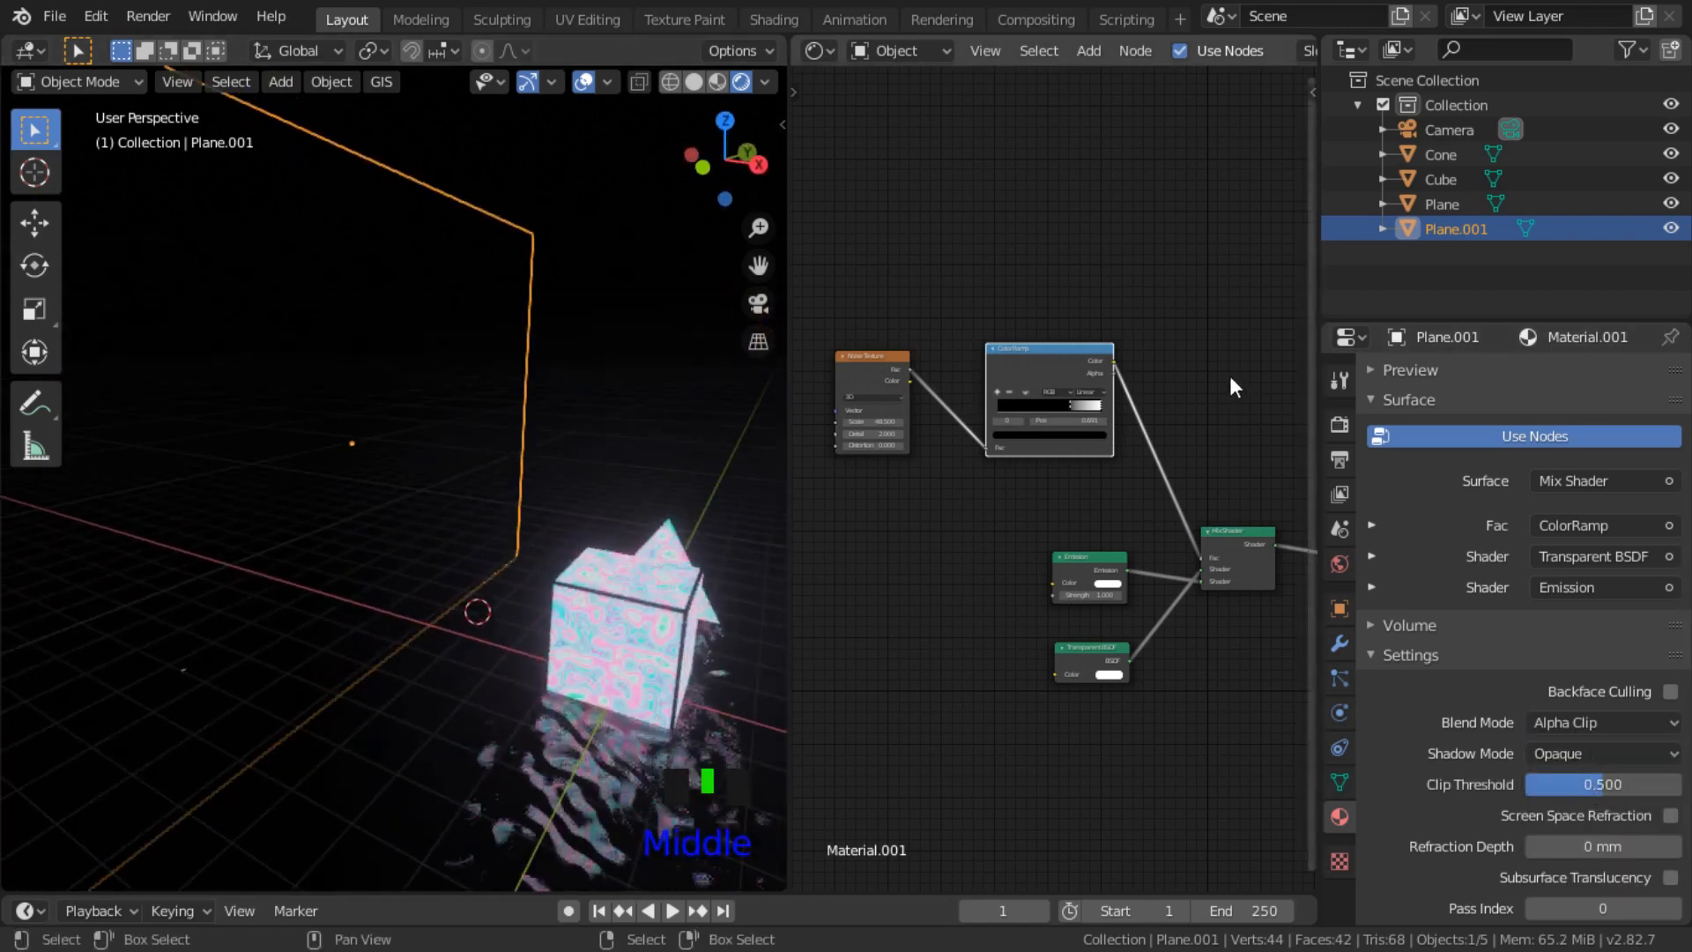
Step: Move the ColorRamp node closer to the Noise Texture and shift its black stop to position 0.468
{"action": "key", "text": "g"}
{"action": "mouse_move", "coordinate": [1045, 414]}
{"action": "left_mouse_down"}
{"action": "mouse_move", "coordinate": [1009, 413]}
{"action": "mouse_move", "coordinate": [1024, 413]}
{"action": "left_mouse_up"}
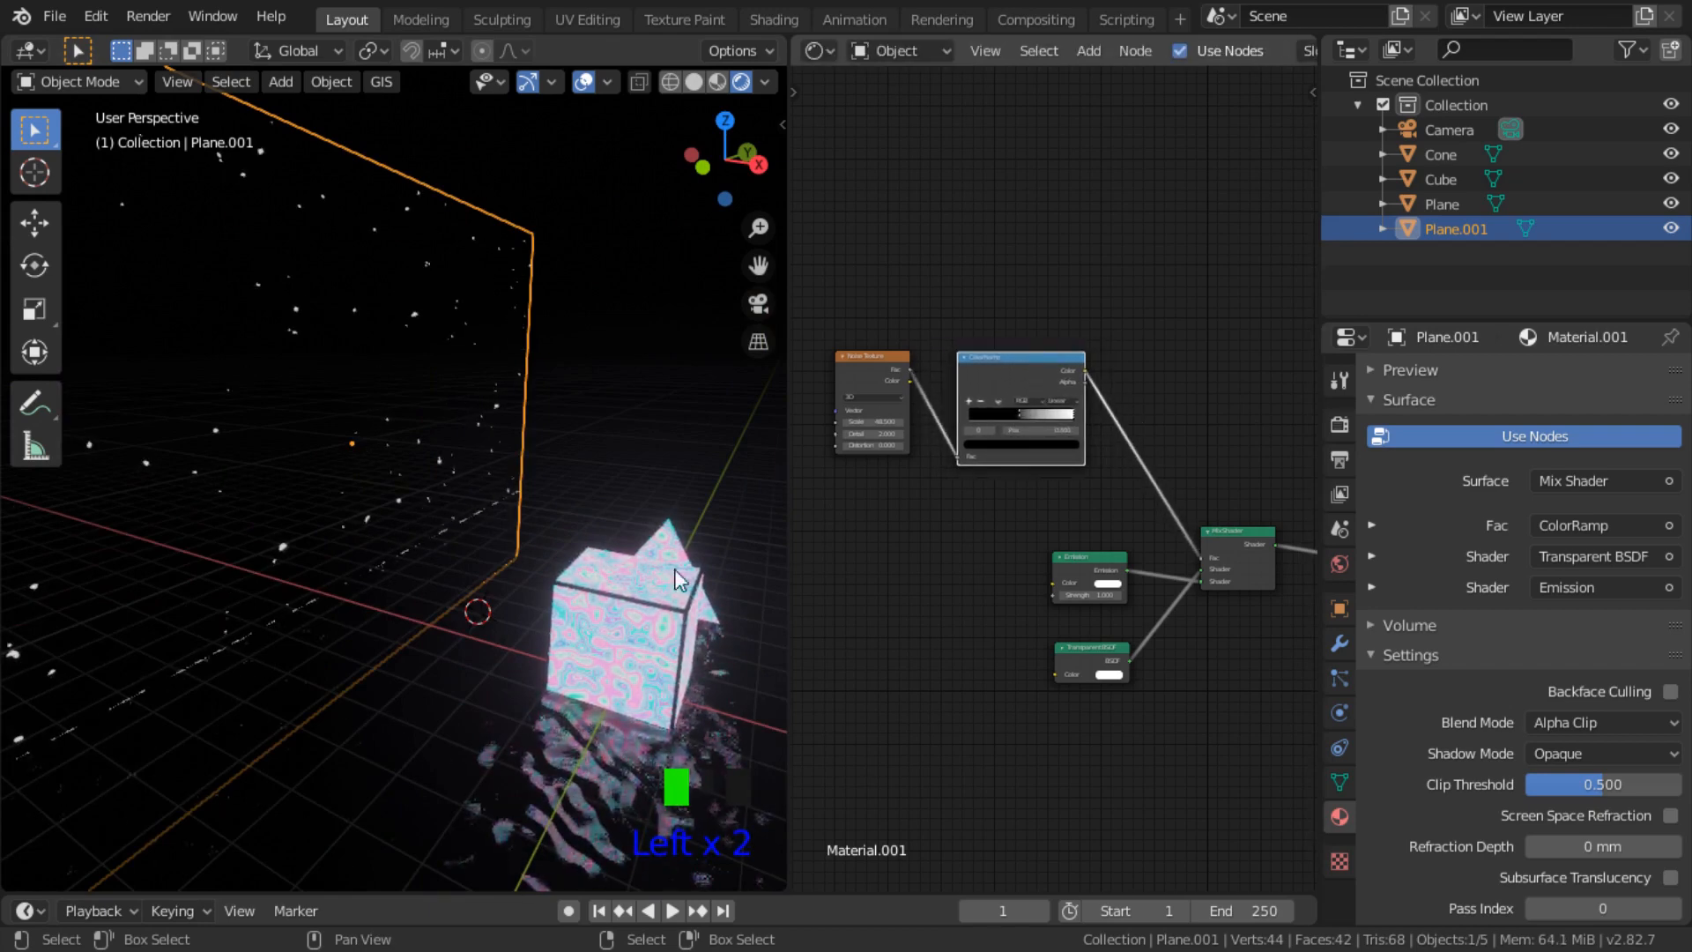
{"action": "middle_click_drag", "start_coordinate": [680, 574], "coordinate": [347, 585]}
Step: Set the Emission node's strength to 47.4
{"action": "scroll", "coordinate": [1157, 776], "scroll_direction": "up", "scroll_amount": 3}
{"action": "scroll", "coordinate": [1157, 776], "scroll_direction": "up", "scroll_amount": 1}
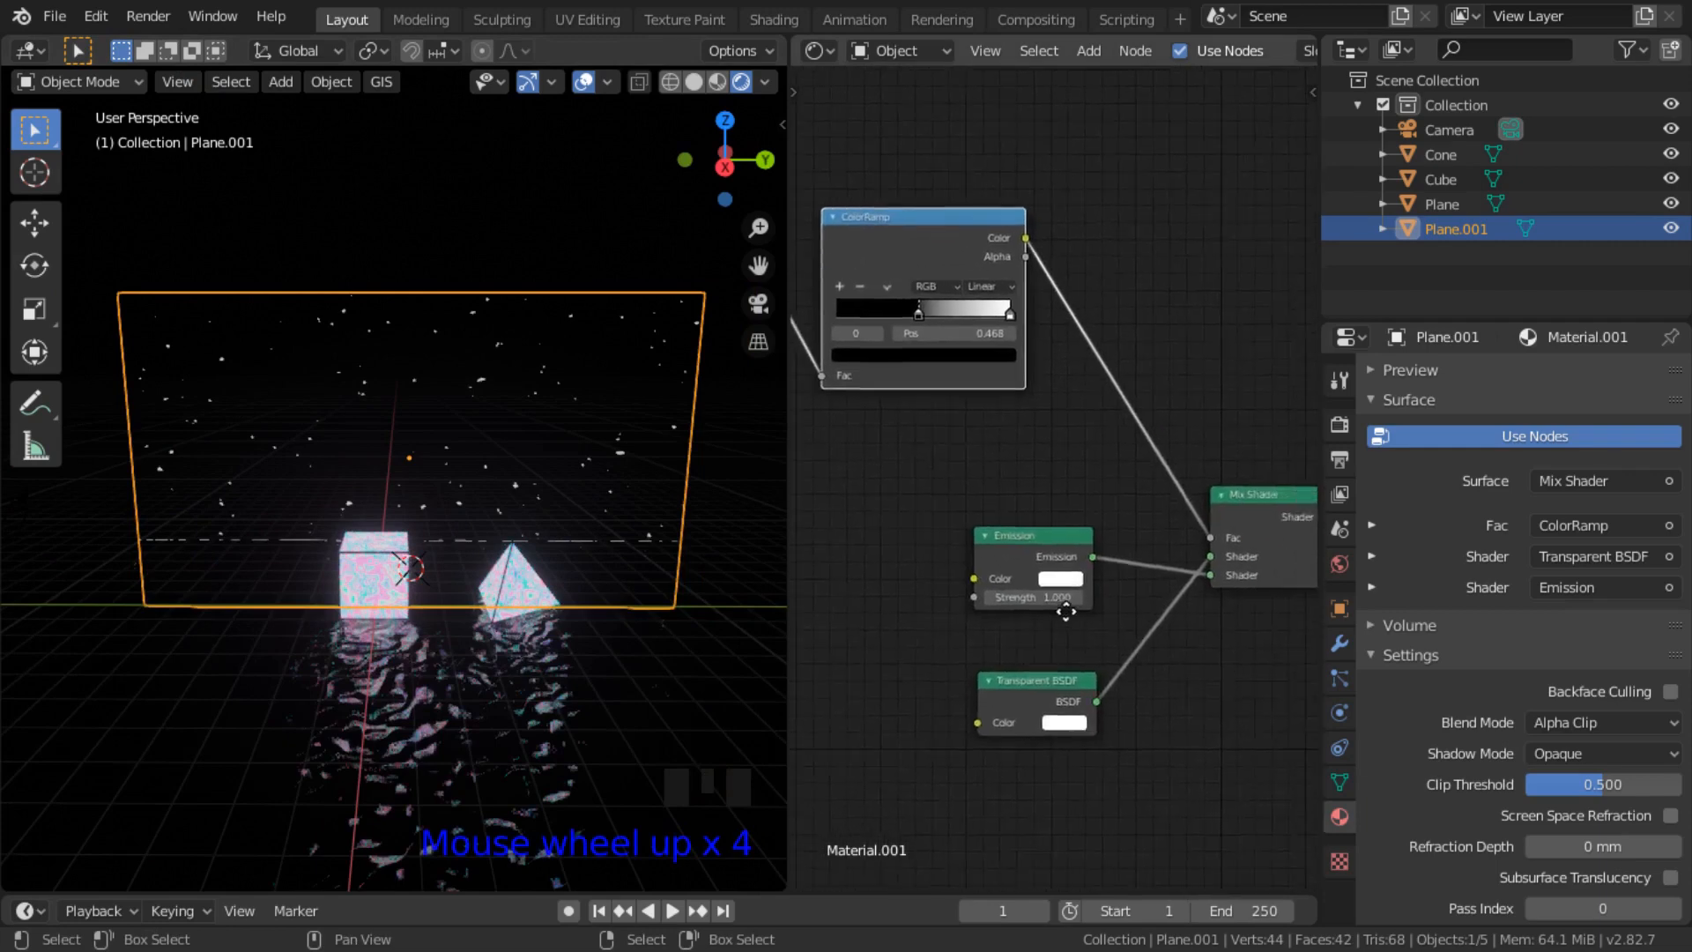
{"action": "left_click", "coordinate": [1048, 547]}
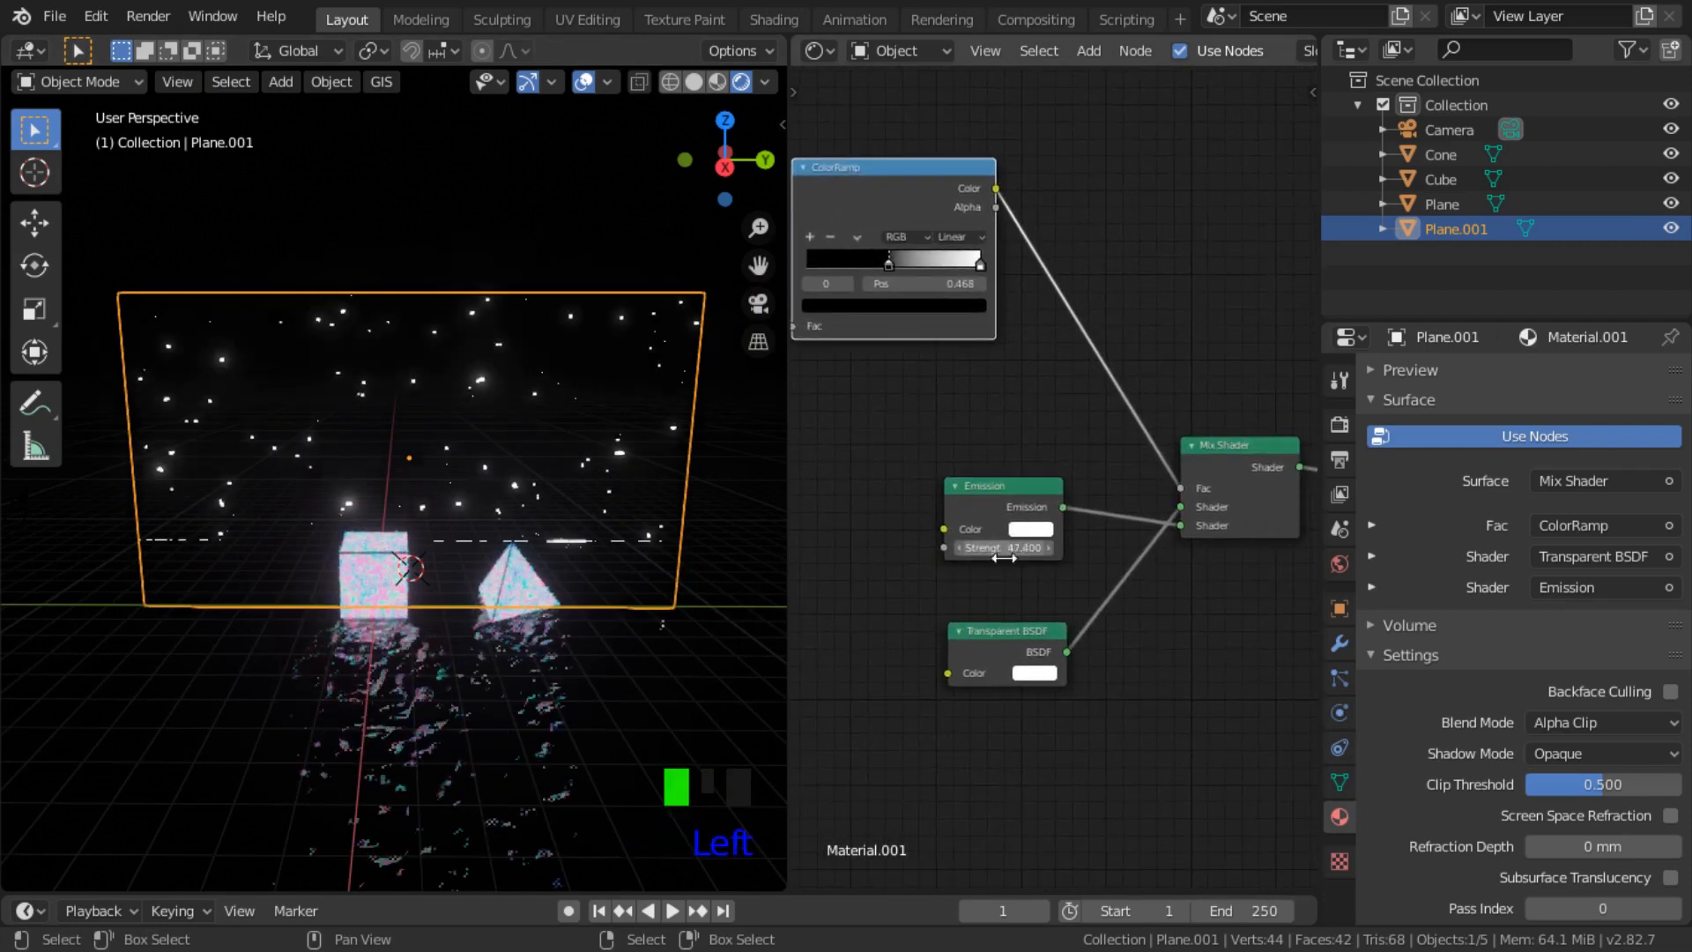
Step: Set the Emission color to violet-blue with hue 0.706 and saturation 0.784
{"action": "scroll", "coordinate": [1061, 567], "scroll_direction": "up", "scroll_amount": 2}
{"action": "left_click", "coordinate": [1042, 547]}
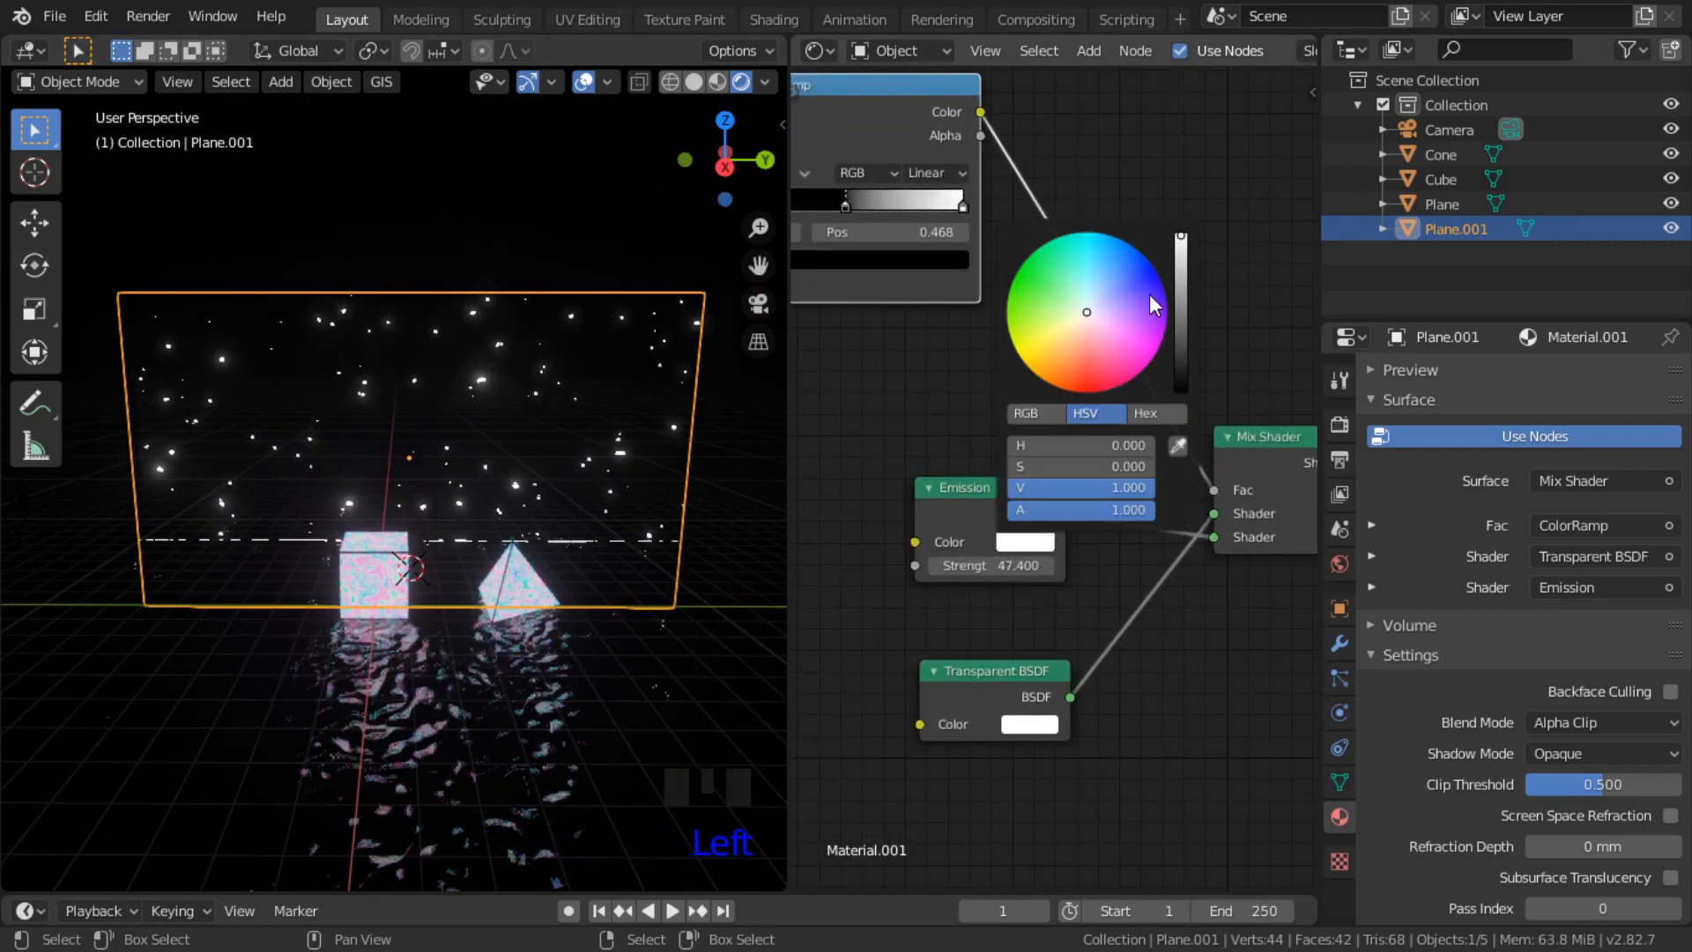
{"action": "left_click_drag", "start_coordinate": [1153, 305], "coordinate": [1148, 285]}
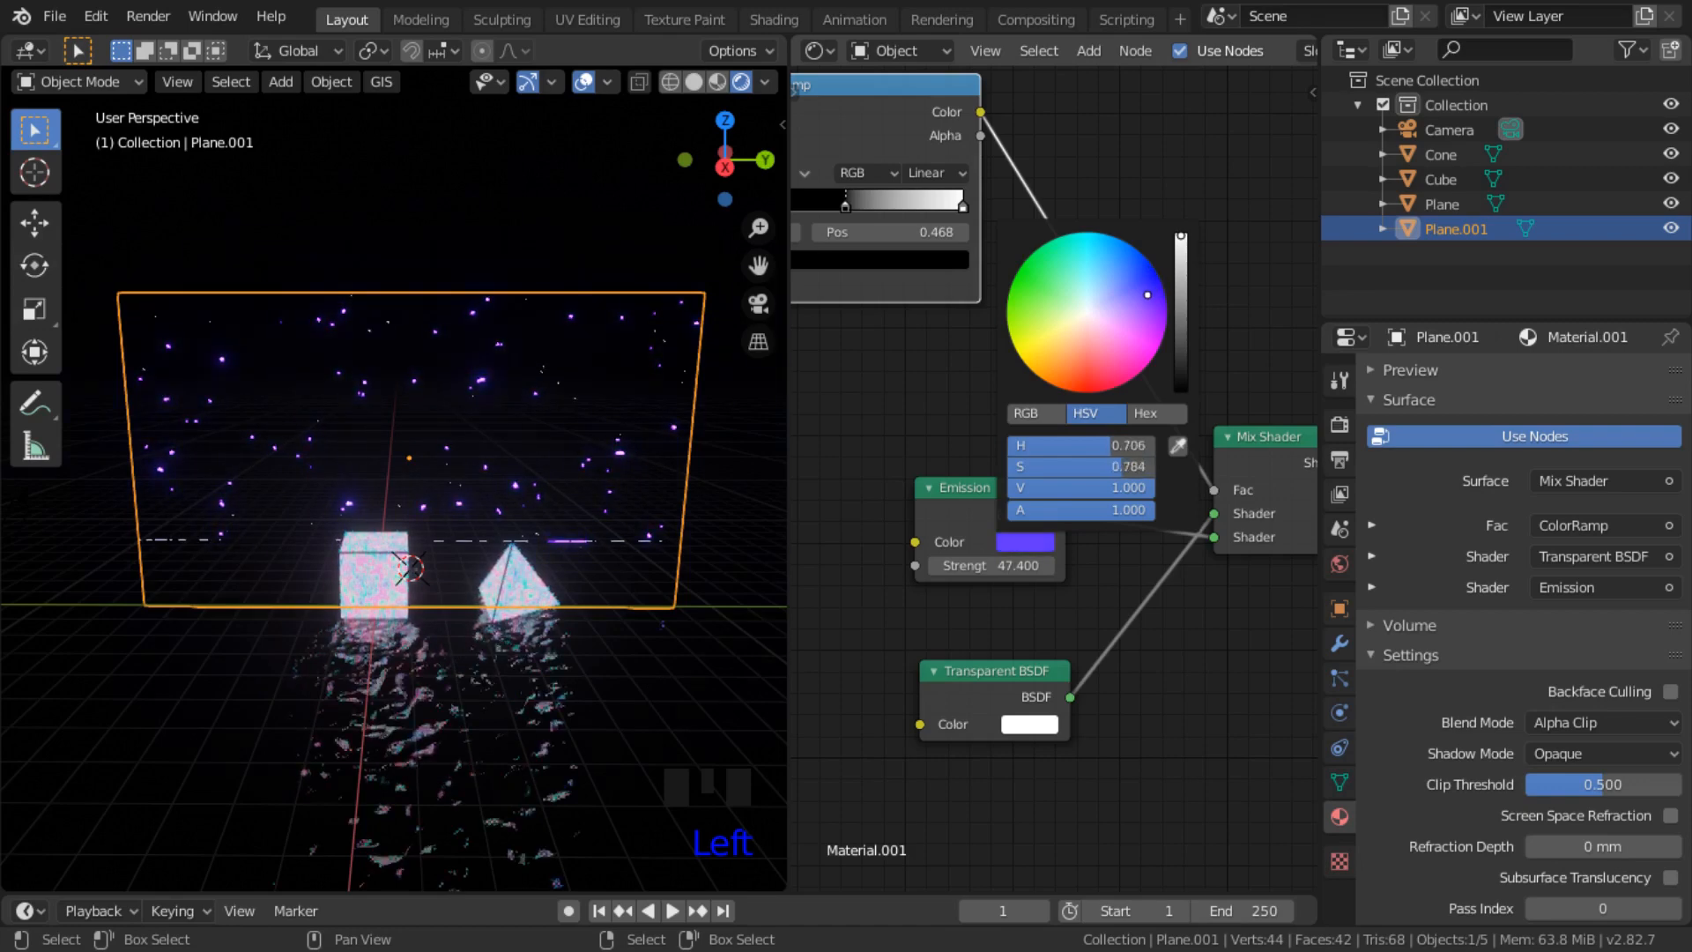
Step: Change the Emission color to a saturated blue with hue 0.623 and saturation 1.000
{"action": "scroll", "coordinate": [607, 628], "scroll_direction": "up", "scroll_amount": 4}
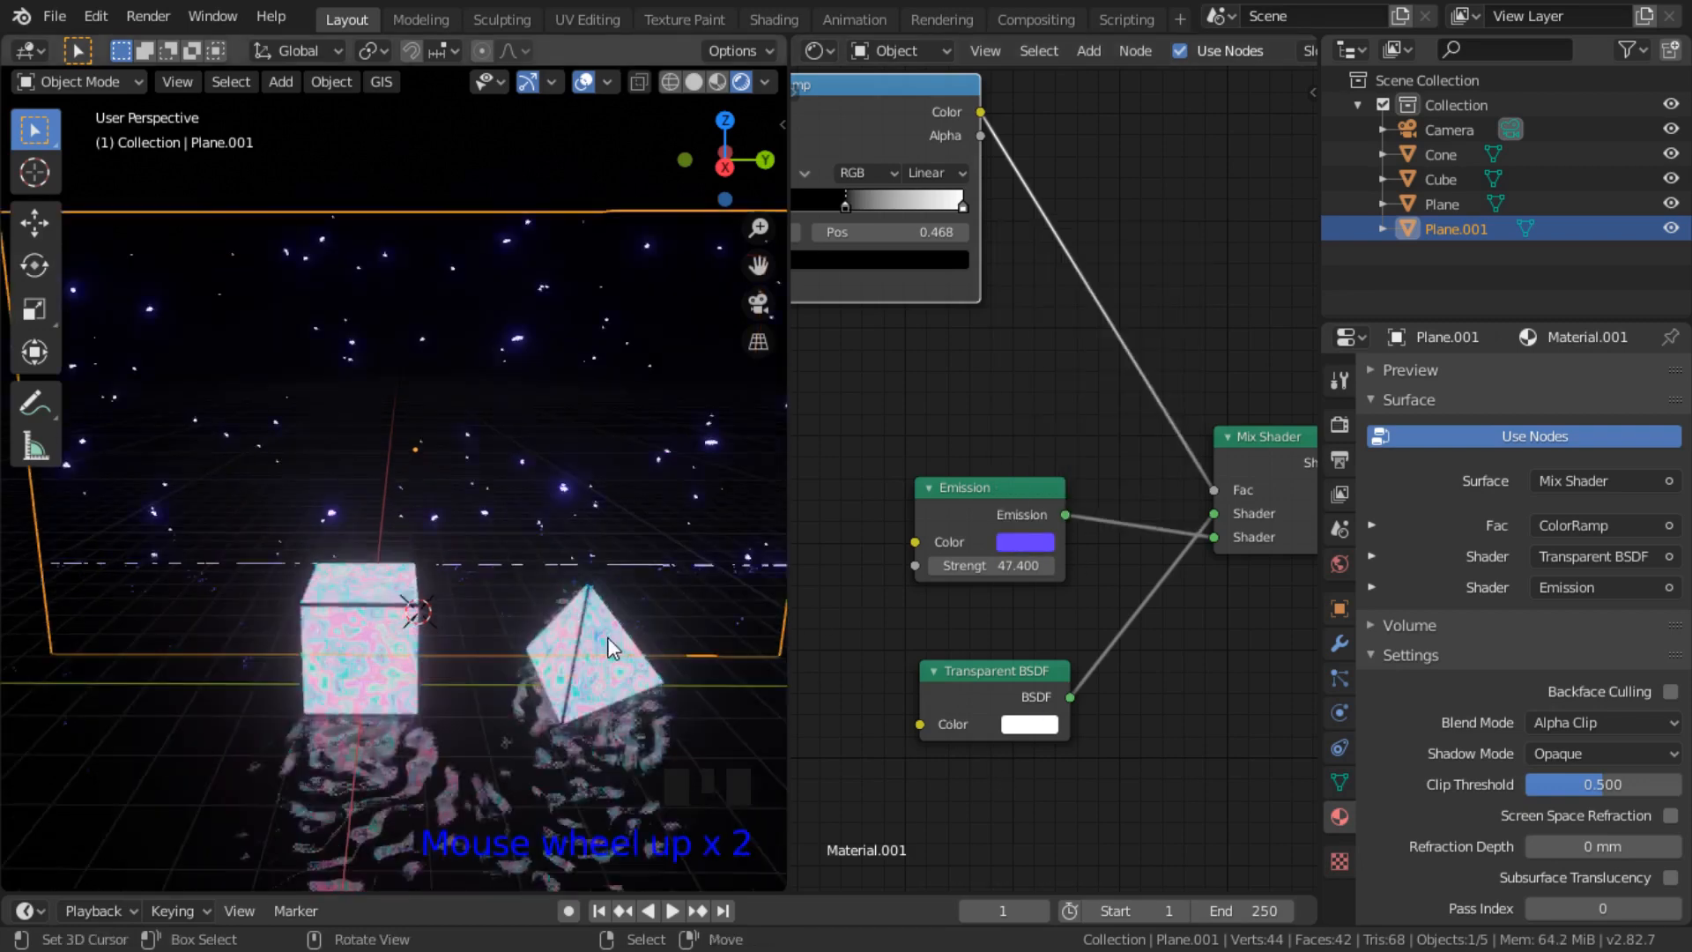
{"action": "middle_click_drag", "start_coordinate": [606, 657], "coordinate": [545, 596], "text": "shift"}
{"action": "scroll", "coordinate": [1066, 430], "scroll_direction": "up", "scroll_amount": 2}
{"action": "middle_click_drag", "start_coordinate": [1059, 434], "coordinate": [1094, 451]}
{"action": "scroll", "coordinate": [1049, 480], "scroll_direction": "down", "scroll_amount": 4}
{"action": "middle_click_drag", "start_coordinate": [1003, 533], "coordinate": [1045, 601]}
{"action": "left_click", "coordinate": [1121, 625]}
{"action": "left_click", "coordinate": [1224, 365]}
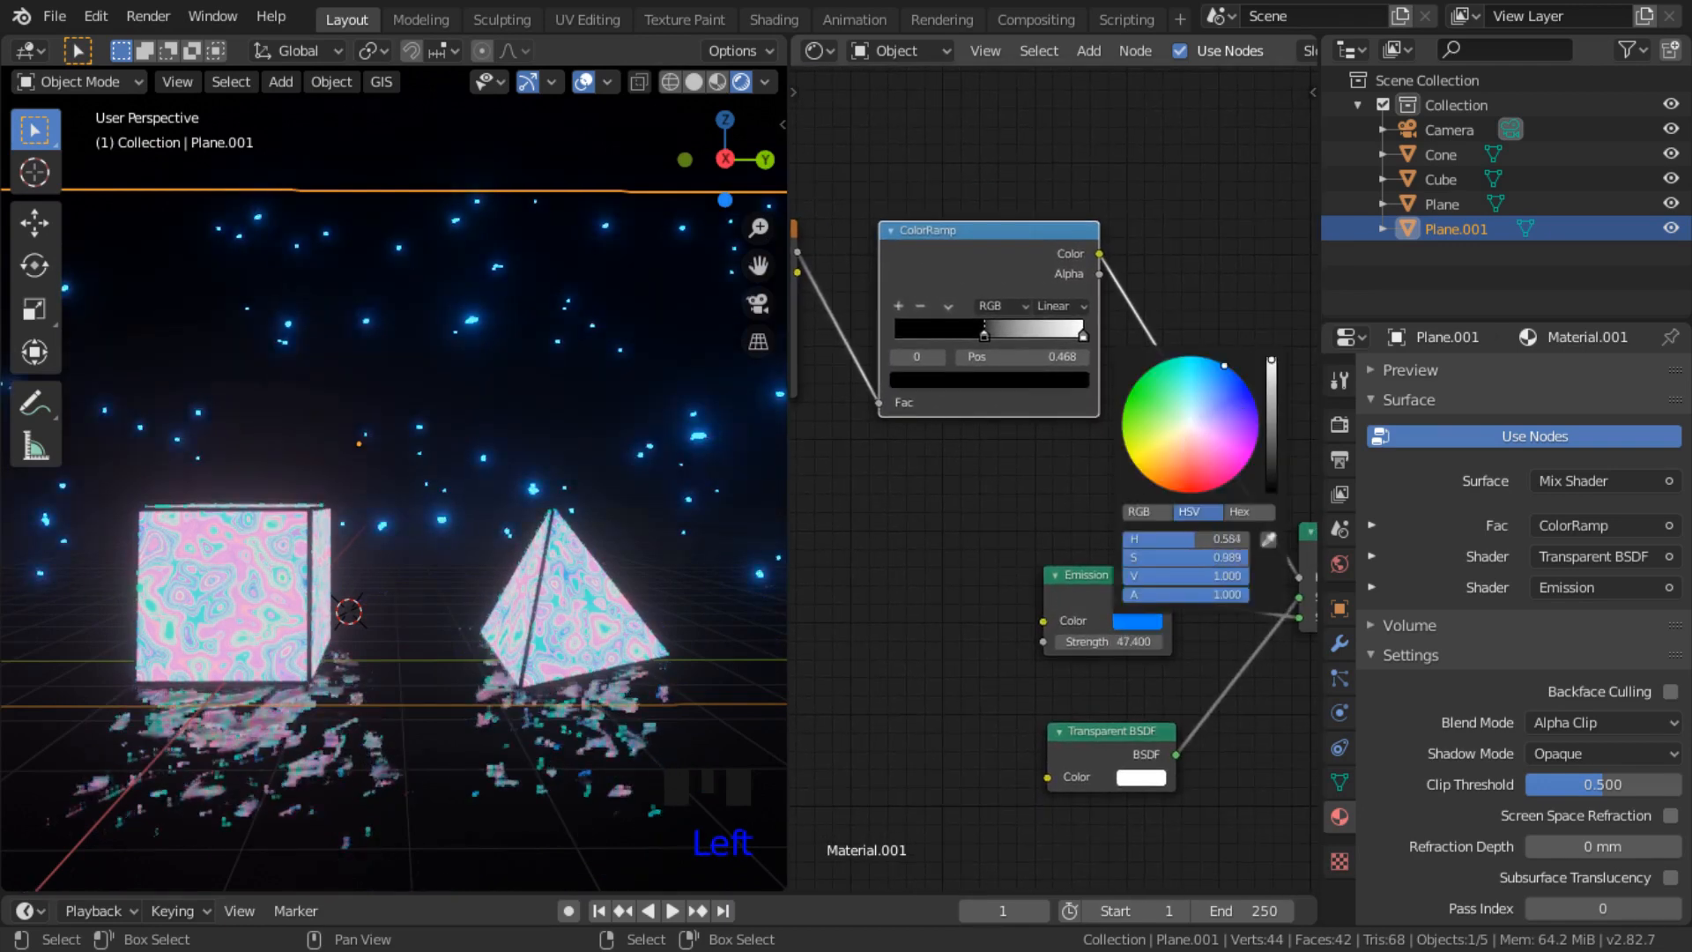
{"action": "left_click_drag", "start_coordinate": [1225, 365], "coordinate": [1231, 372]}
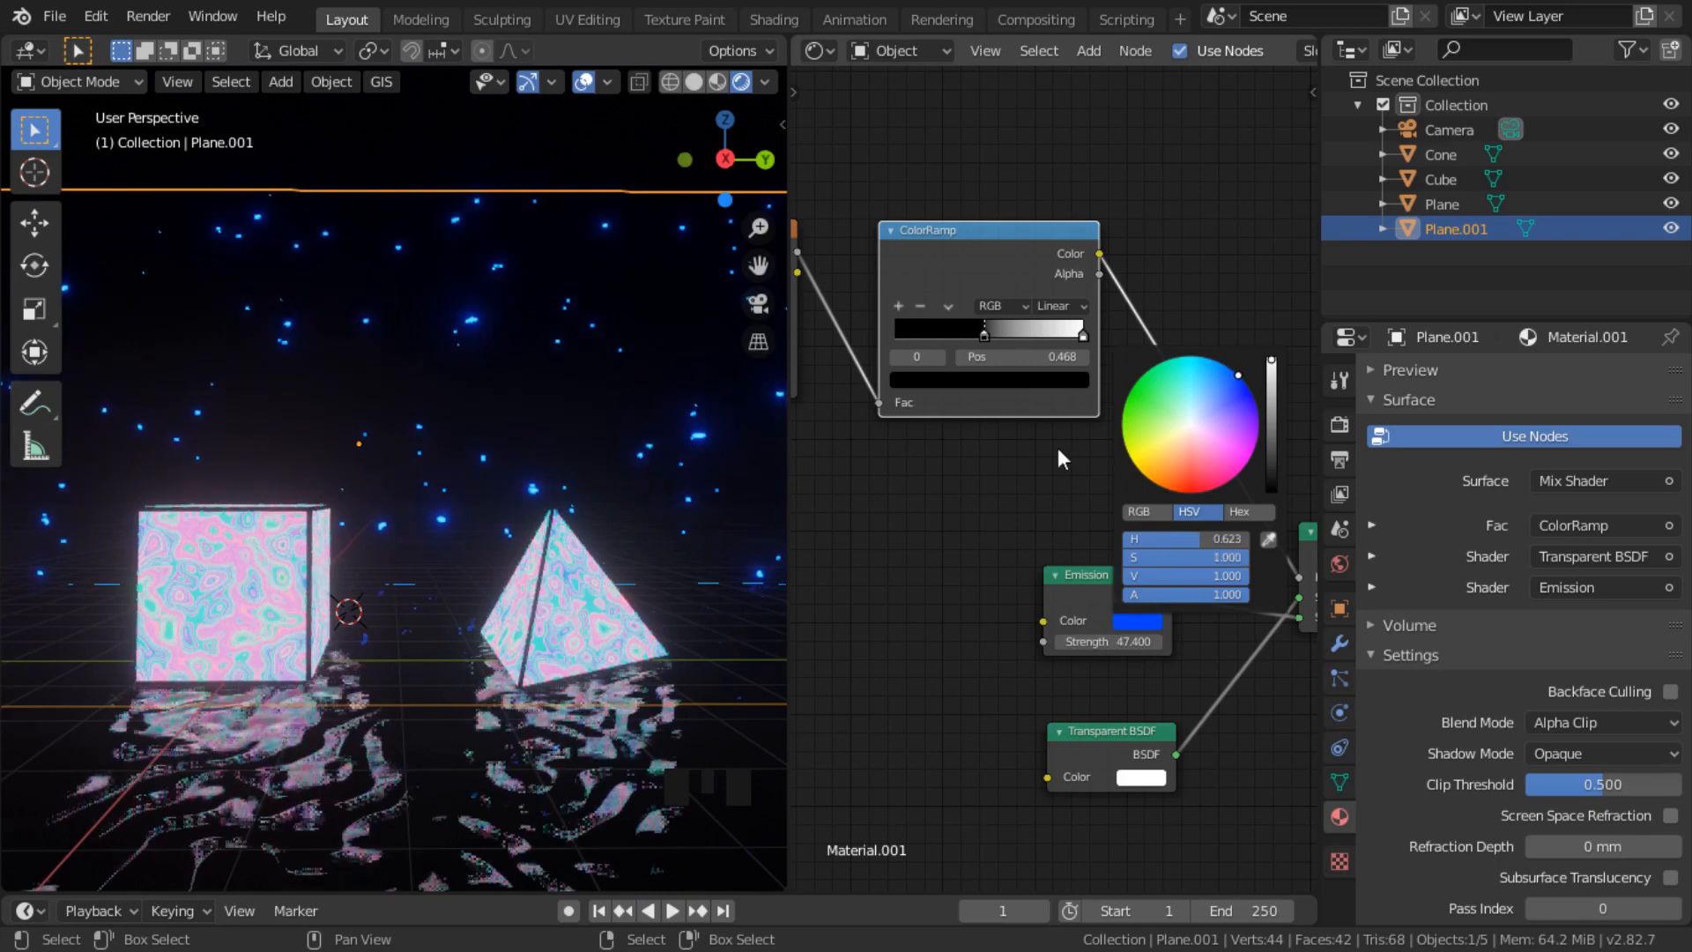
Step: Move the ColorRamp's black stop to position 0.505 to reduce the number of glowing specks
{"action": "scroll", "coordinate": [1057, 454], "scroll_direction": "down", "scroll_amount": 4}
{"action": "middle_click_drag", "start_coordinate": [978, 508], "coordinate": [985, 592]}
{"action": "scroll", "coordinate": [1143, 543], "scroll_direction": "up", "scroll_amount": 4}
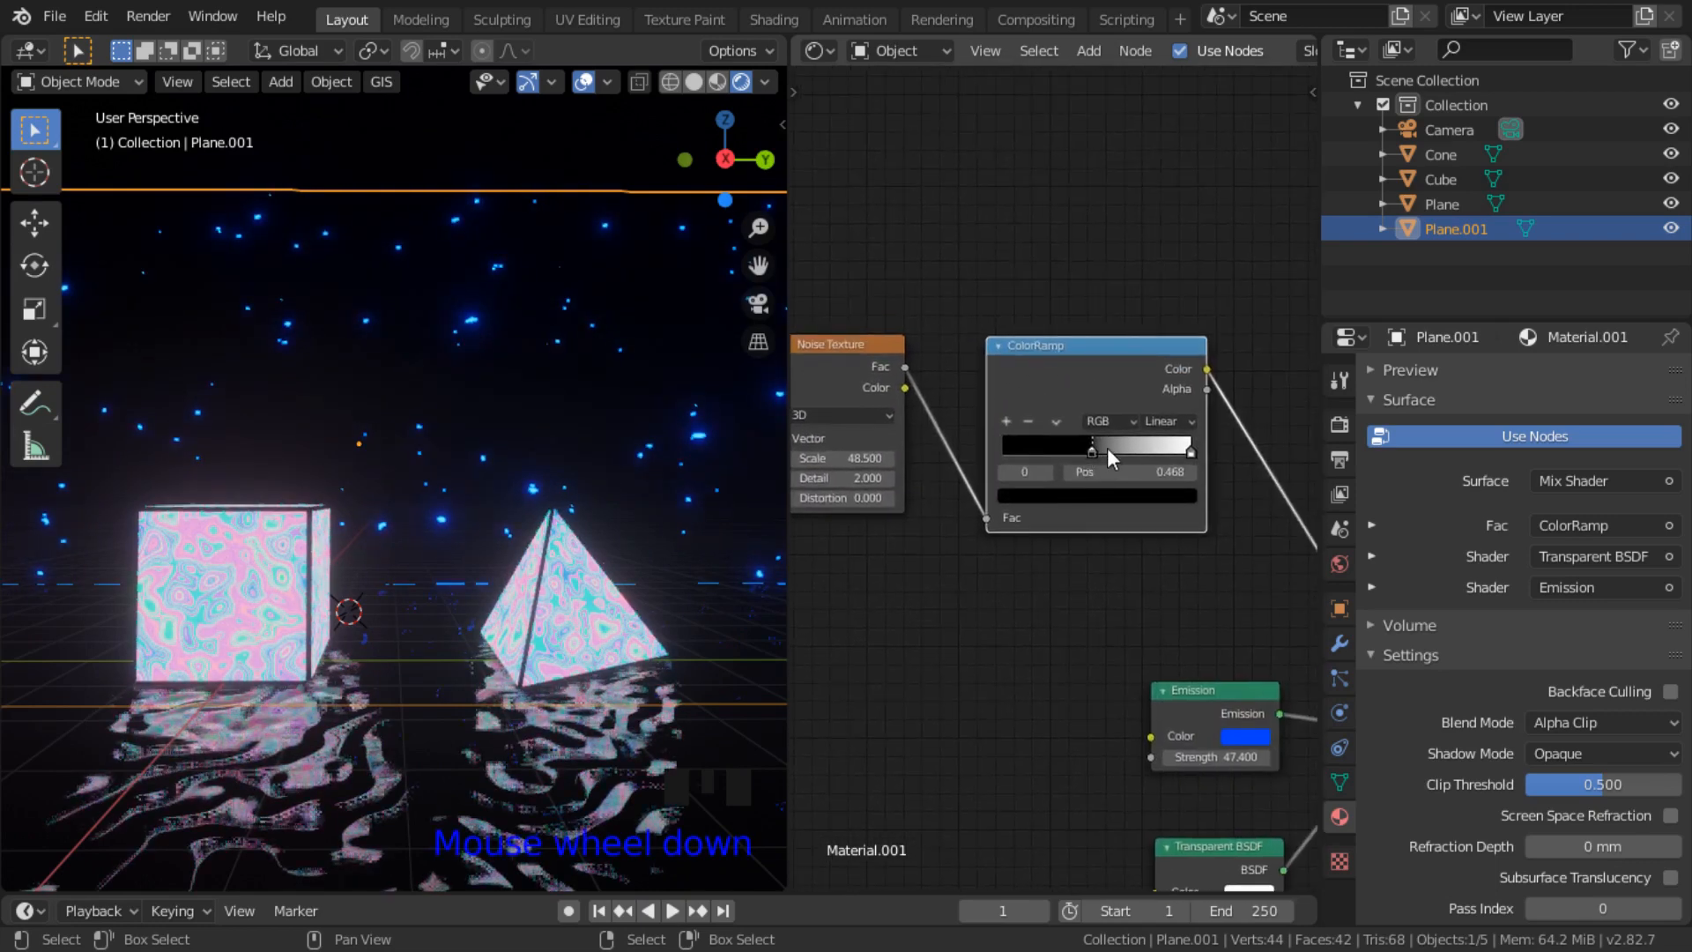
{"action": "left_click_drag", "start_coordinate": [1107, 448], "coordinate": [1101, 443]}
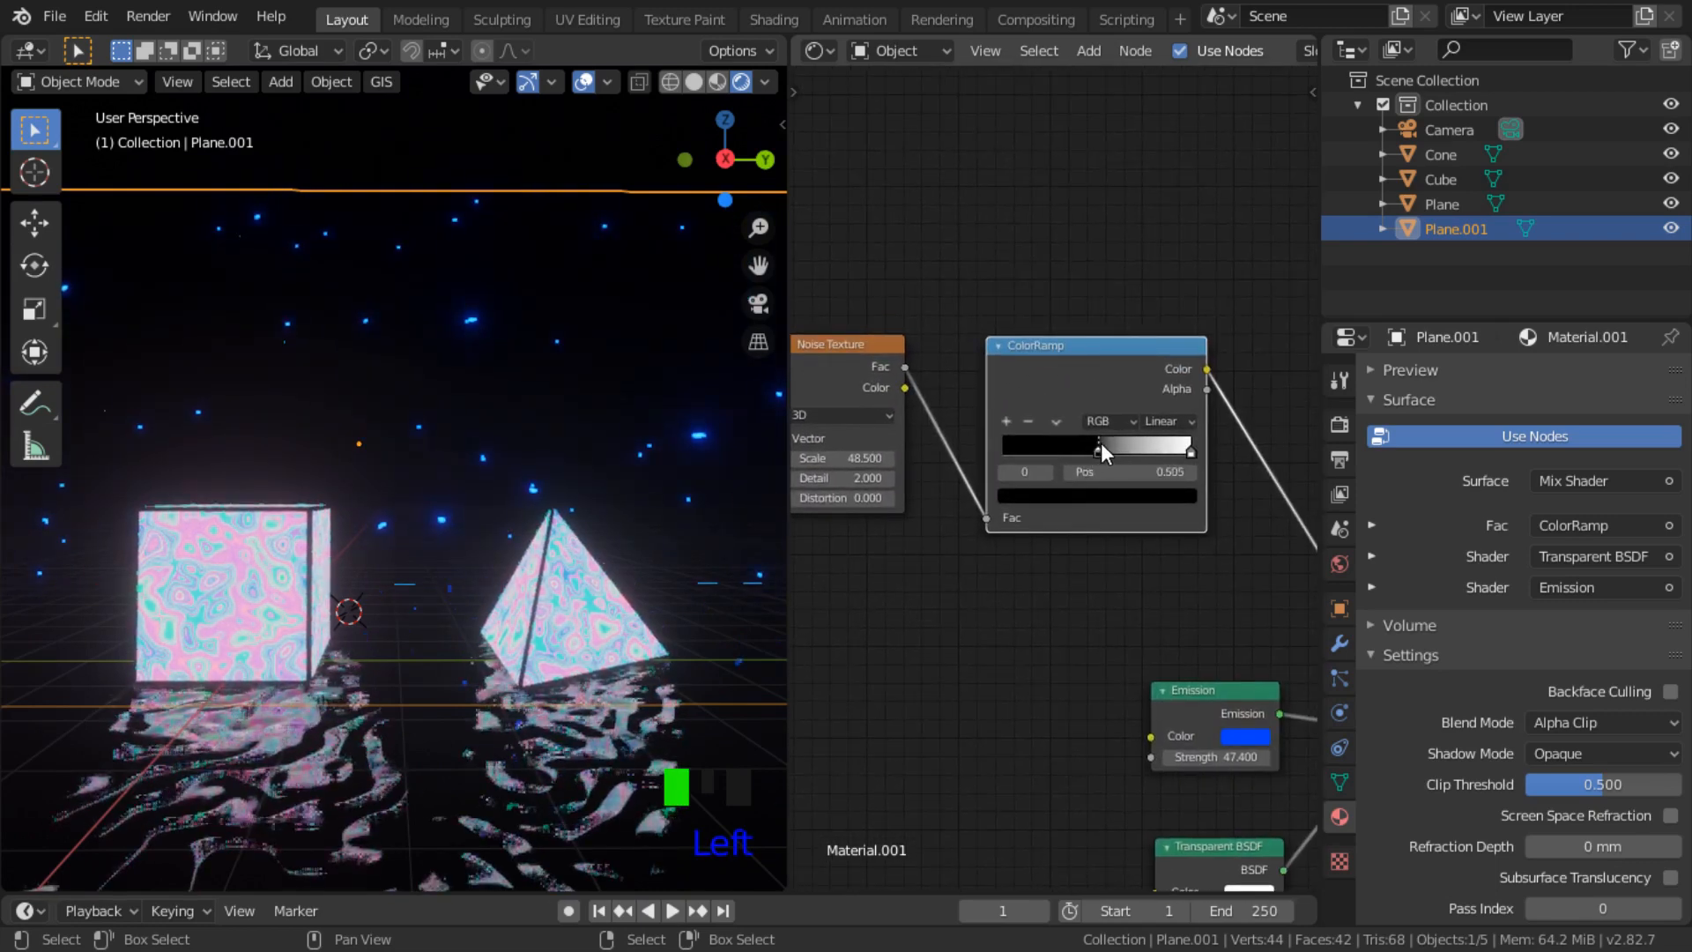
Step: Set the Noise Texture scale to 121.7 for smaller, denser star specks on the background plane
{"action": "mouse_move", "coordinate": [836, 457]}
{"action": "left_mouse_down"}
{"action": "mouse_move", "coordinate": [890, 456]}
{"action": "mouse_move", "coordinate": [846, 458]}
{"action": "left_mouse_up"}
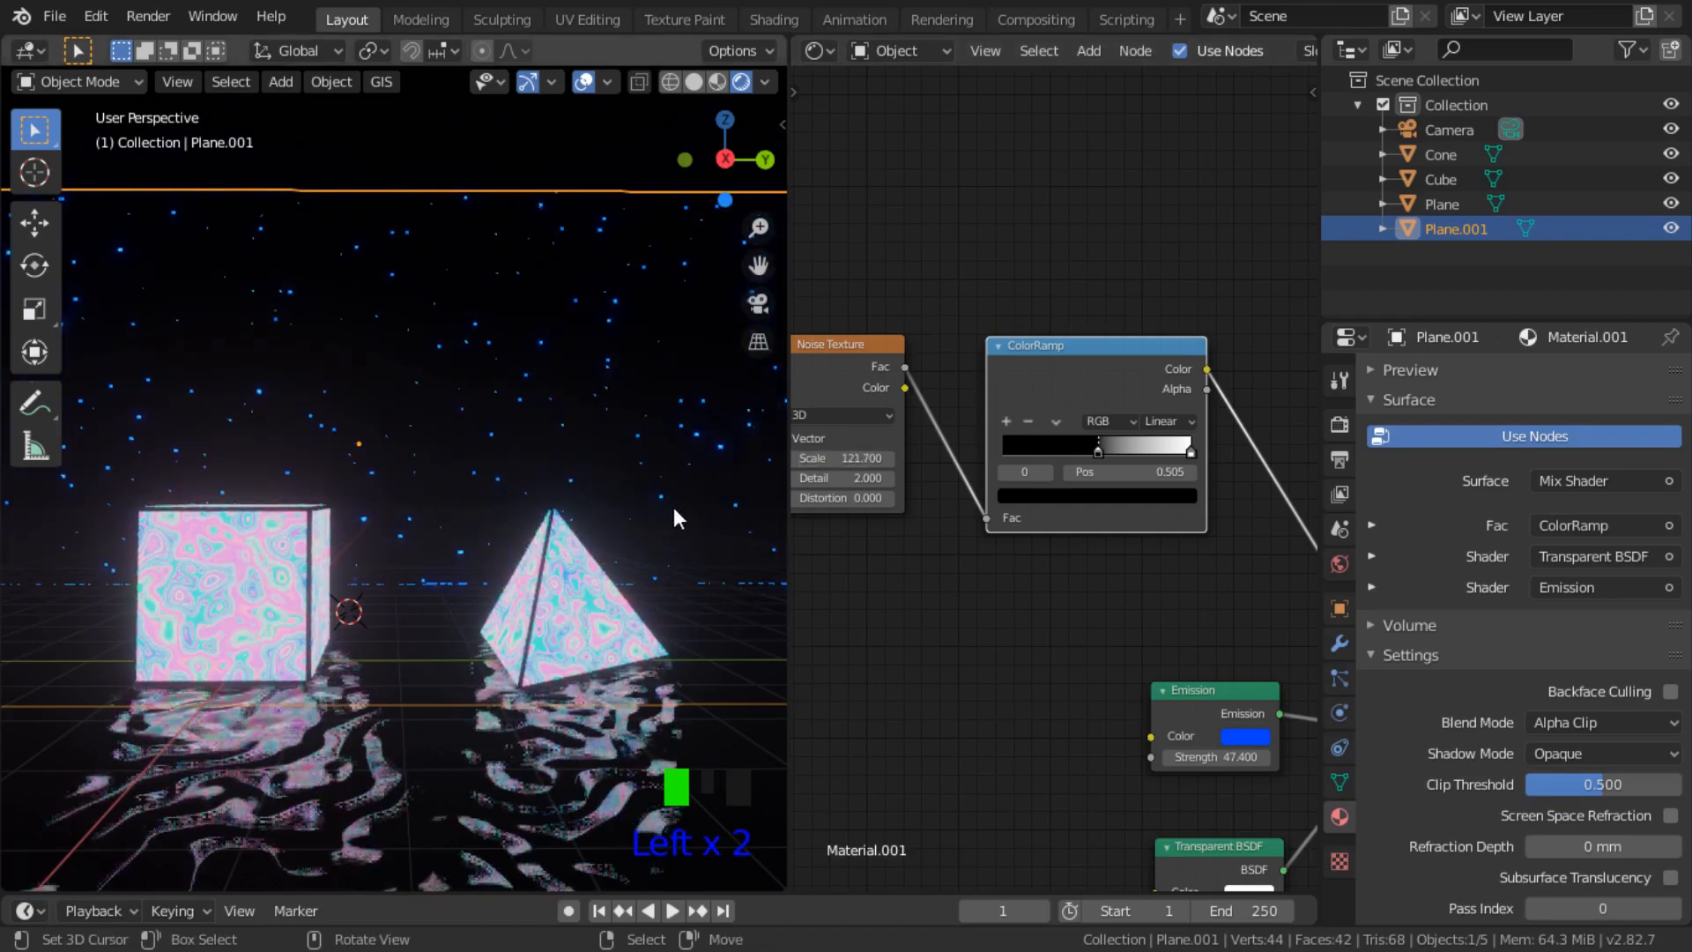
{"action": "scroll", "coordinate": [557, 558], "scroll_direction": "down", "scroll_amount": 3}
{"action": "middle_click_drag", "start_coordinate": [557, 557], "coordinate": [529, 585]}
{"action": "scroll", "coordinate": [577, 617], "scroll_direction": "up", "scroll_amount": 5}
{"action": "mouse_move", "coordinate": [529, 586]}
{"action": "middle_mouse_down"}
{"action": "mouse_move", "coordinate": [524, 603]}
{"action": "mouse_move", "coordinate": [530, 552]}
{"action": "middle_mouse_up"}
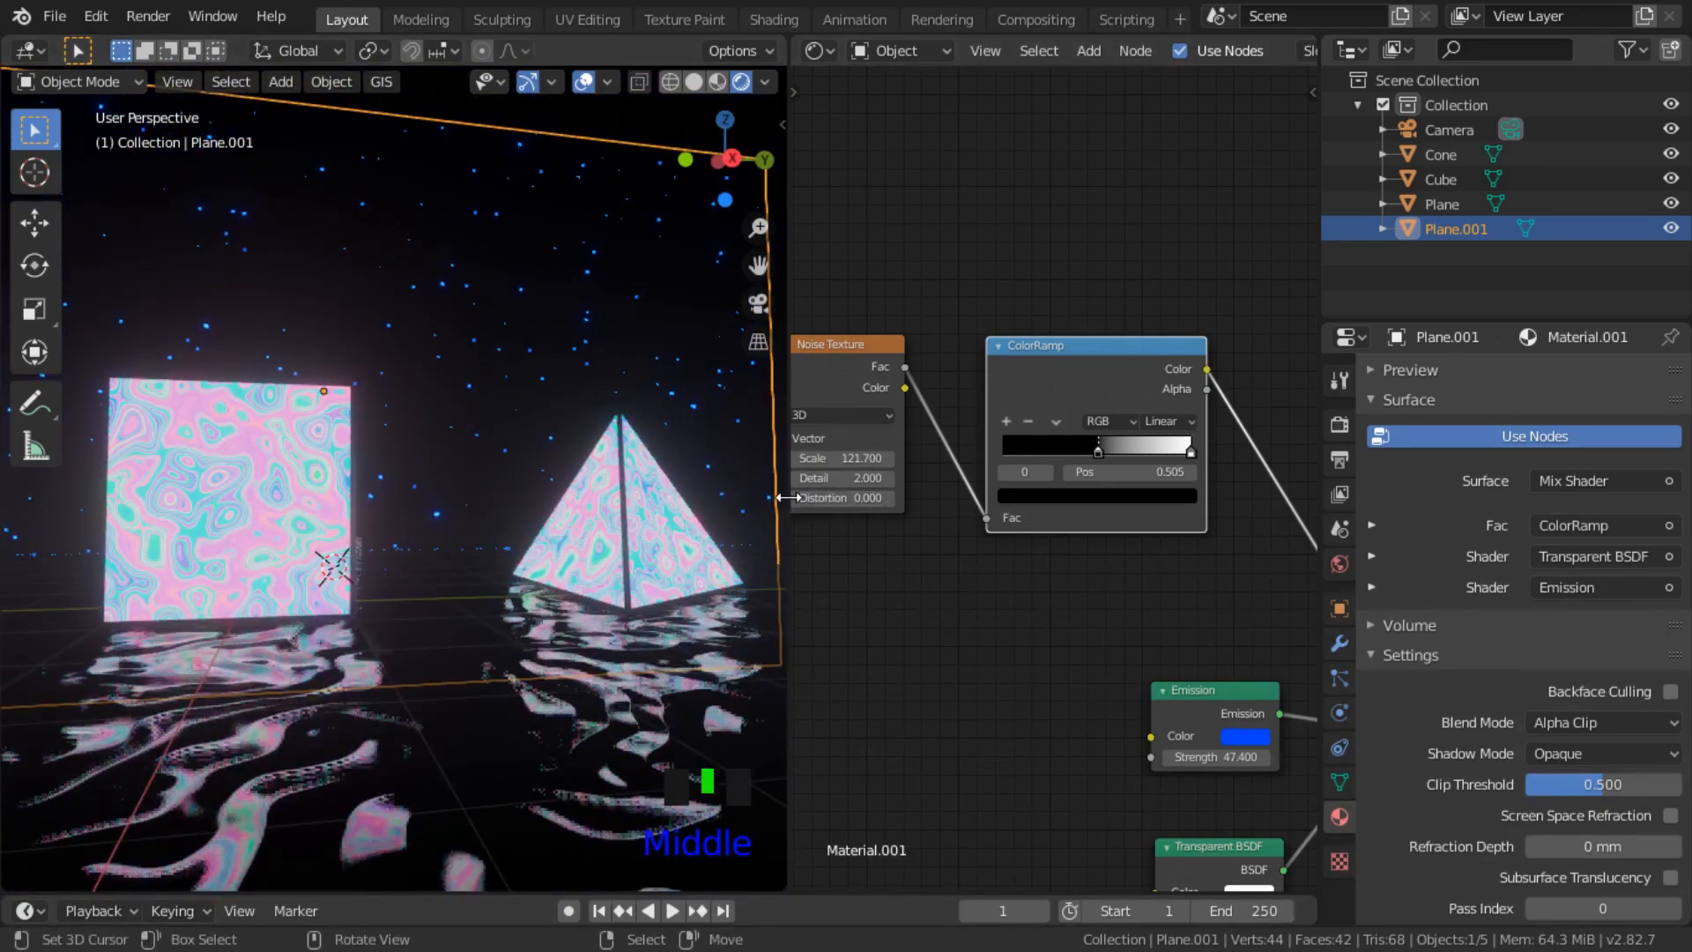
Step: Widen the 3D viewport into part of the node editor's space to show more of the scene
{"action": "left_click_drag", "start_coordinate": [787, 497], "coordinate": [996, 497]}
{"action": "scroll", "coordinate": [570, 573], "scroll_direction": "down", "scroll_amount": 2}
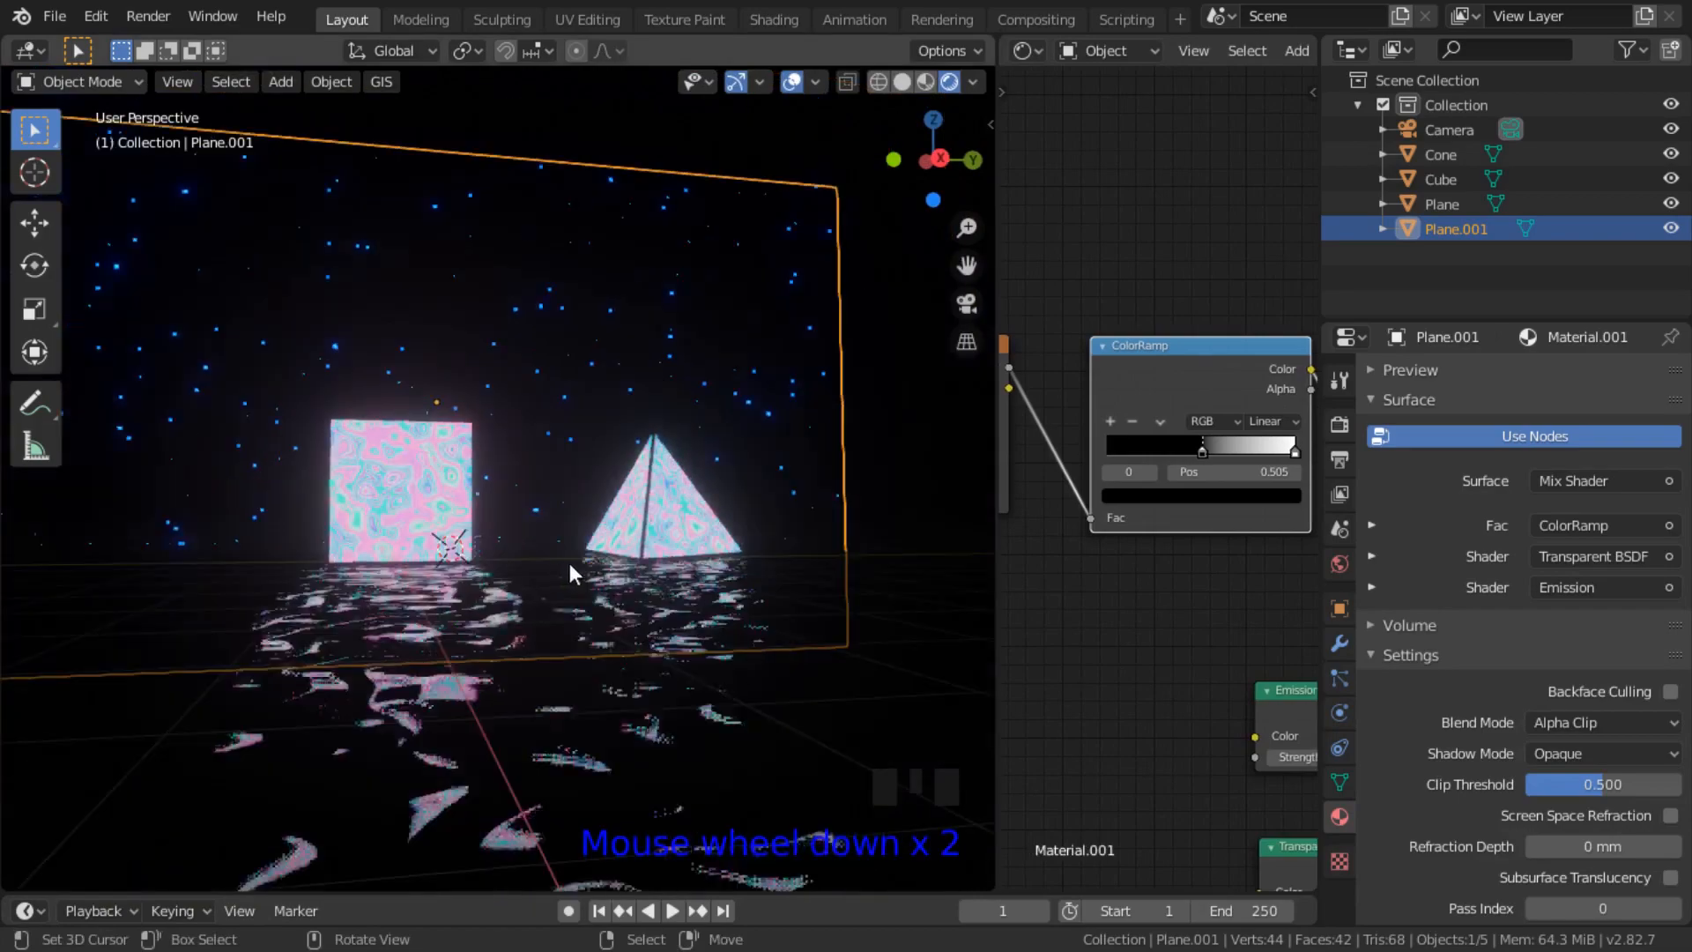
{"action": "middle_click_drag", "start_coordinate": [569, 563], "coordinate": [600, 534]}
{"action": "scroll", "coordinate": [533, 592], "scroll_direction": "up", "scroll_amount": 2}
Step: Move the glowing cube about 1220 mm along the global X axis
{"action": "right_click", "coordinate": [597, 536]}
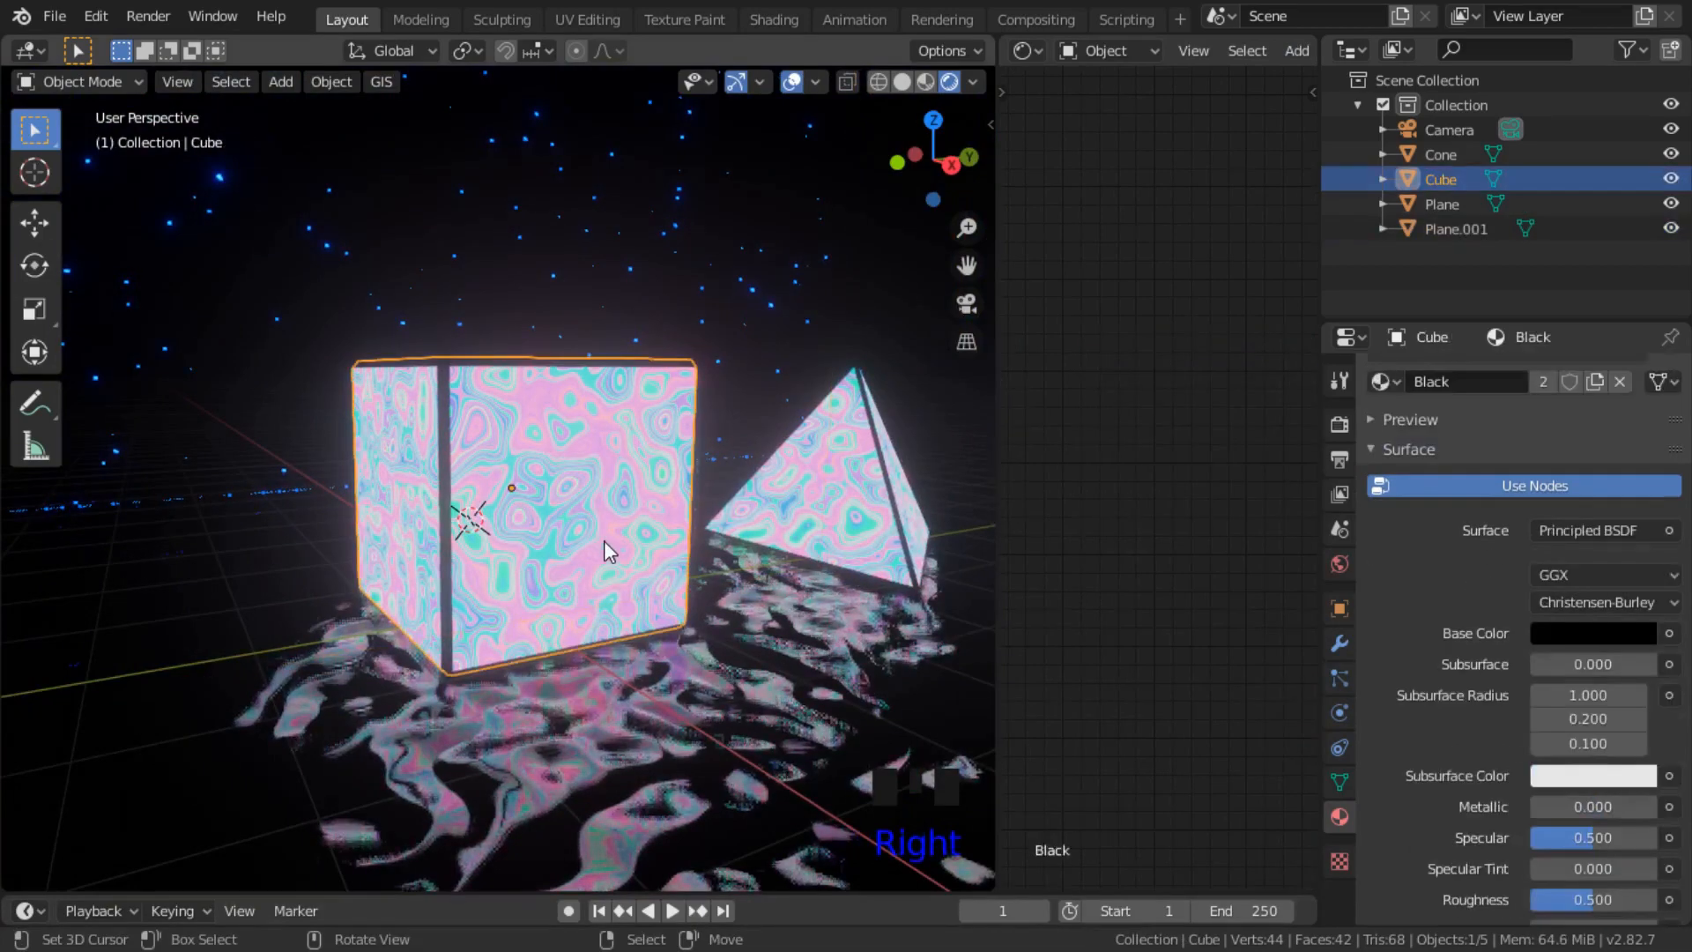
{"action": "key", "text": "g"}
{"action": "key", "text": "x"}
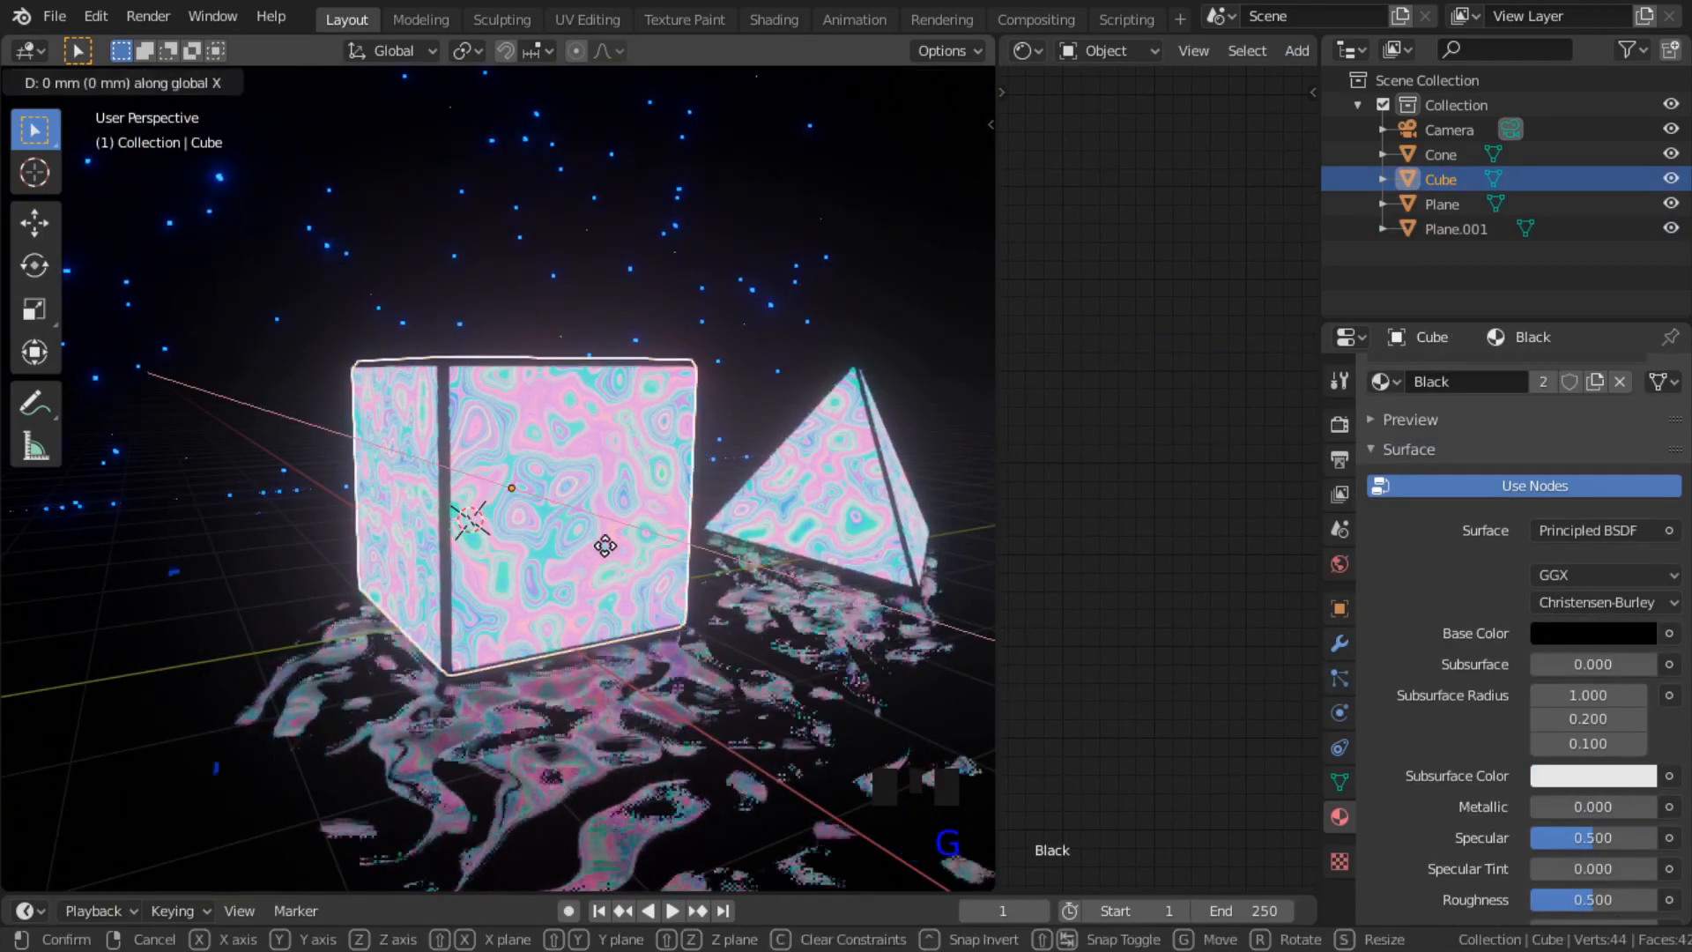
{"action": "left_click", "coordinate": [682, 605]}
{"action": "middle_click_drag", "start_coordinate": [705, 631], "coordinate": [764, 634]}
{"action": "scroll", "coordinate": [765, 635], "scroll_direction": "up", "scroll_amount": 3}
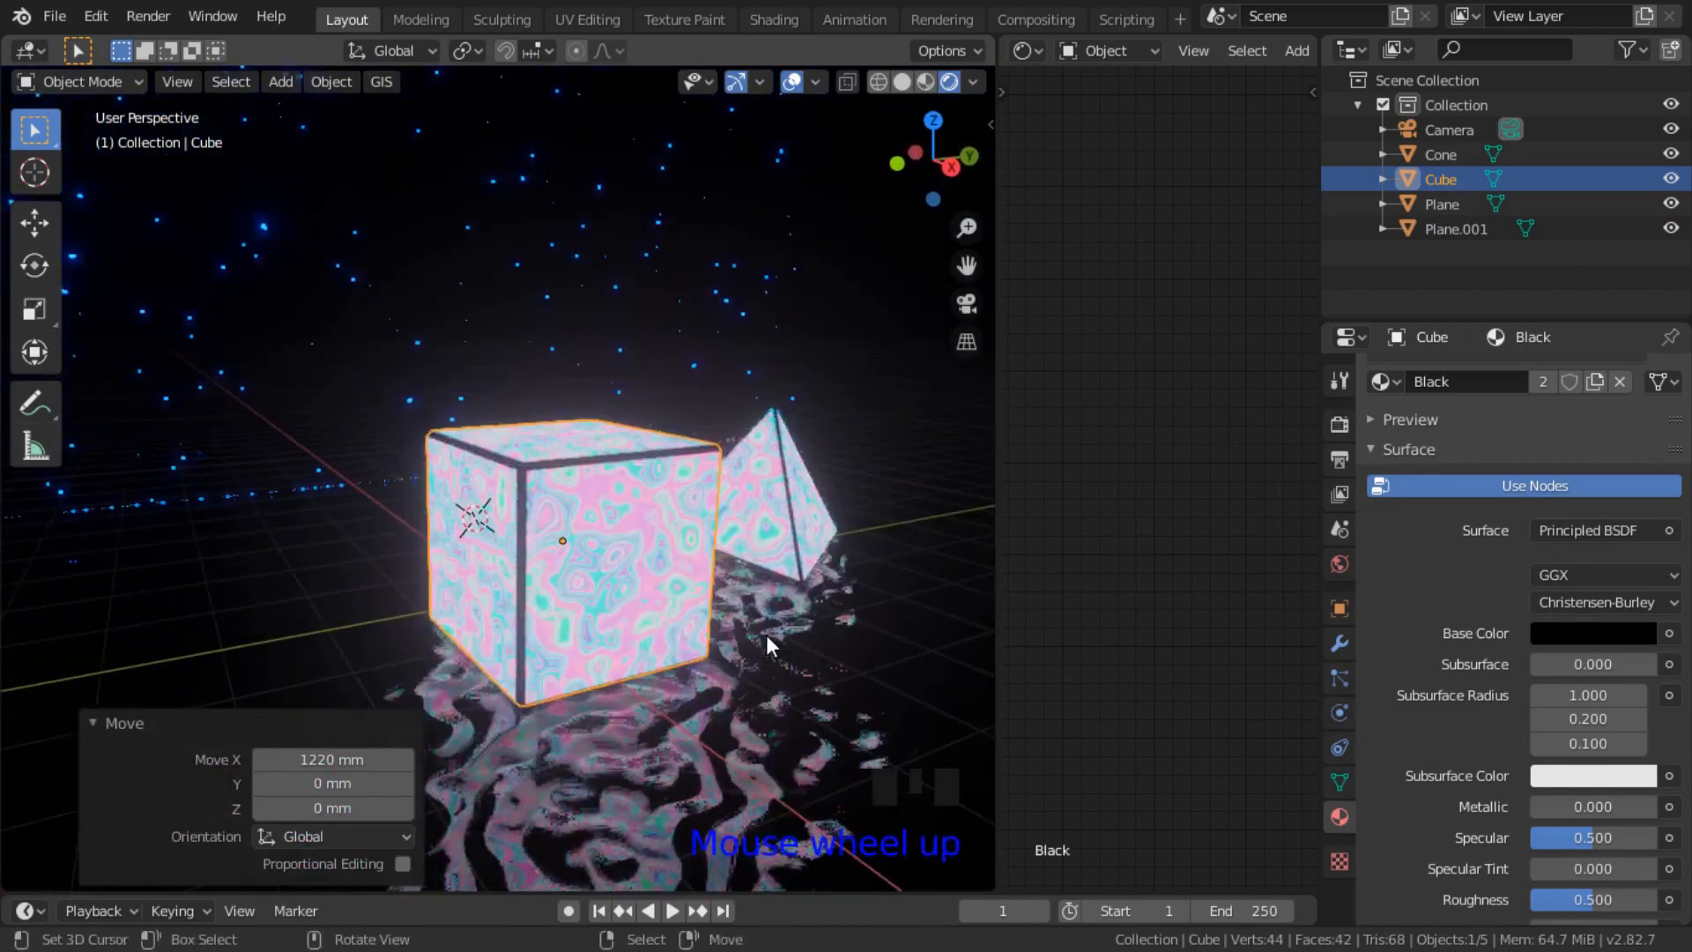
Step: Save the current scene to its existing file
{"action": "key", "text": "ctrl+s"}
{"action": "left_click", "coordinate": [491, 357]}
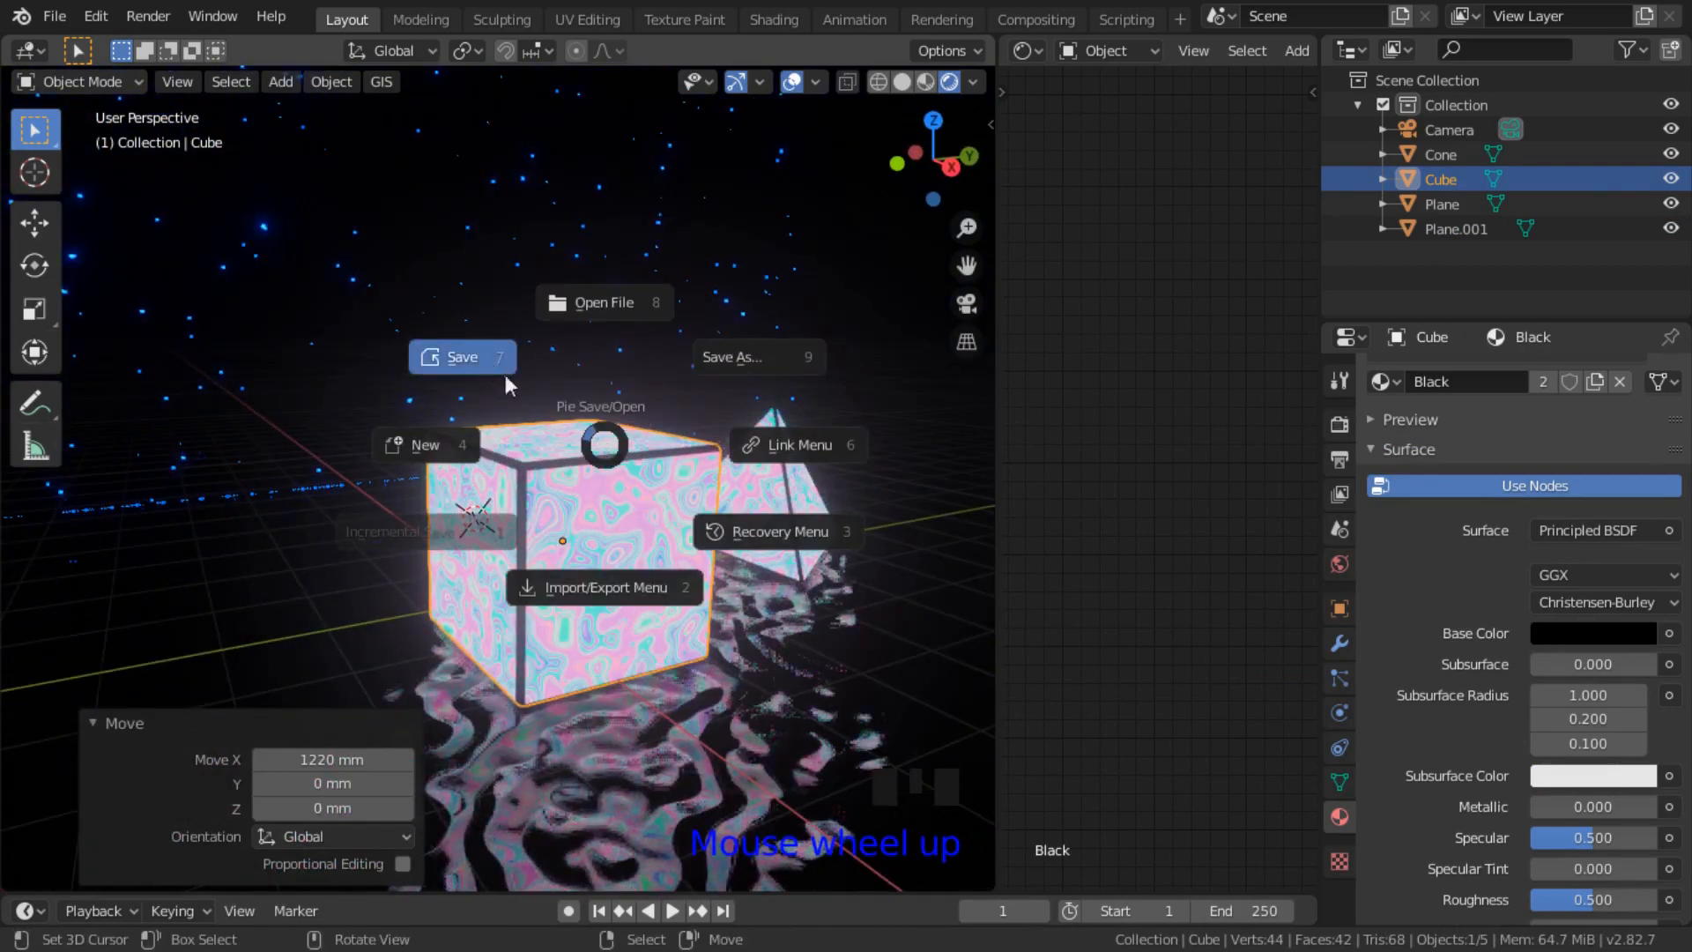
{"action": "left_click", "coordinate": [1569, 89]}
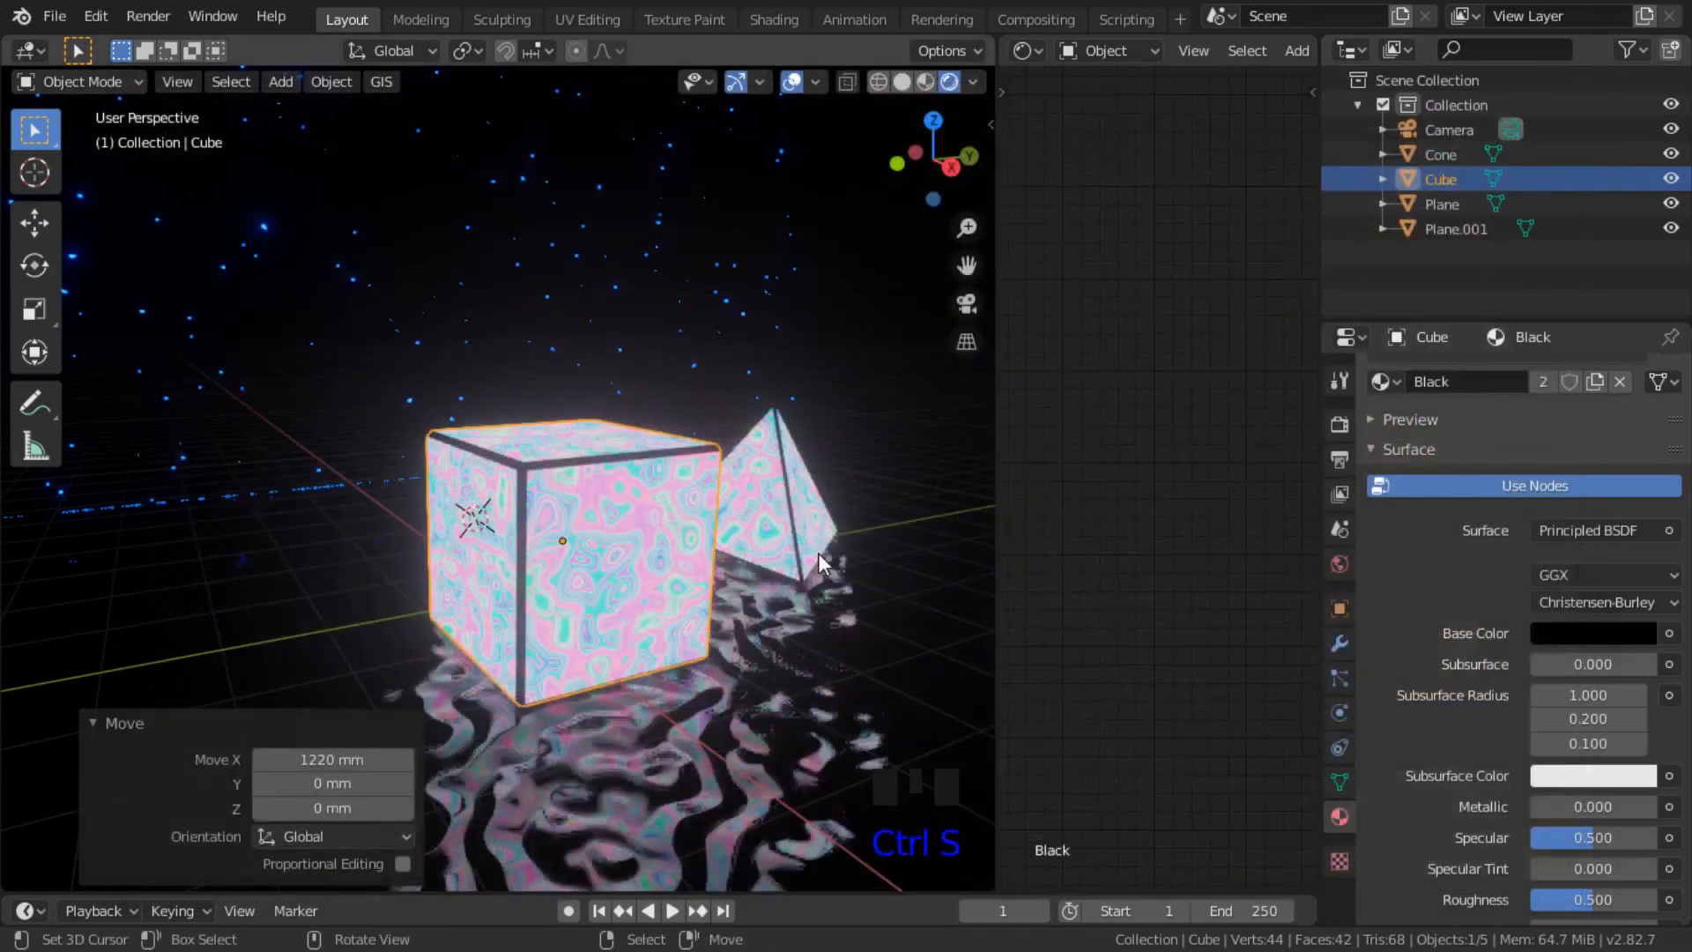
Step: Extend the 3D viewport over the entire node editor area and examine the cube, pyramid and their floor reflections
{"action": "middle_click_drag", "start_coordinate": [823, 567], "coordinate": [980, 212], "text": "shift"}
{"action": "middle_click_drag", "start_coordinate": [836, 300], "coordinate": [838, 265]}
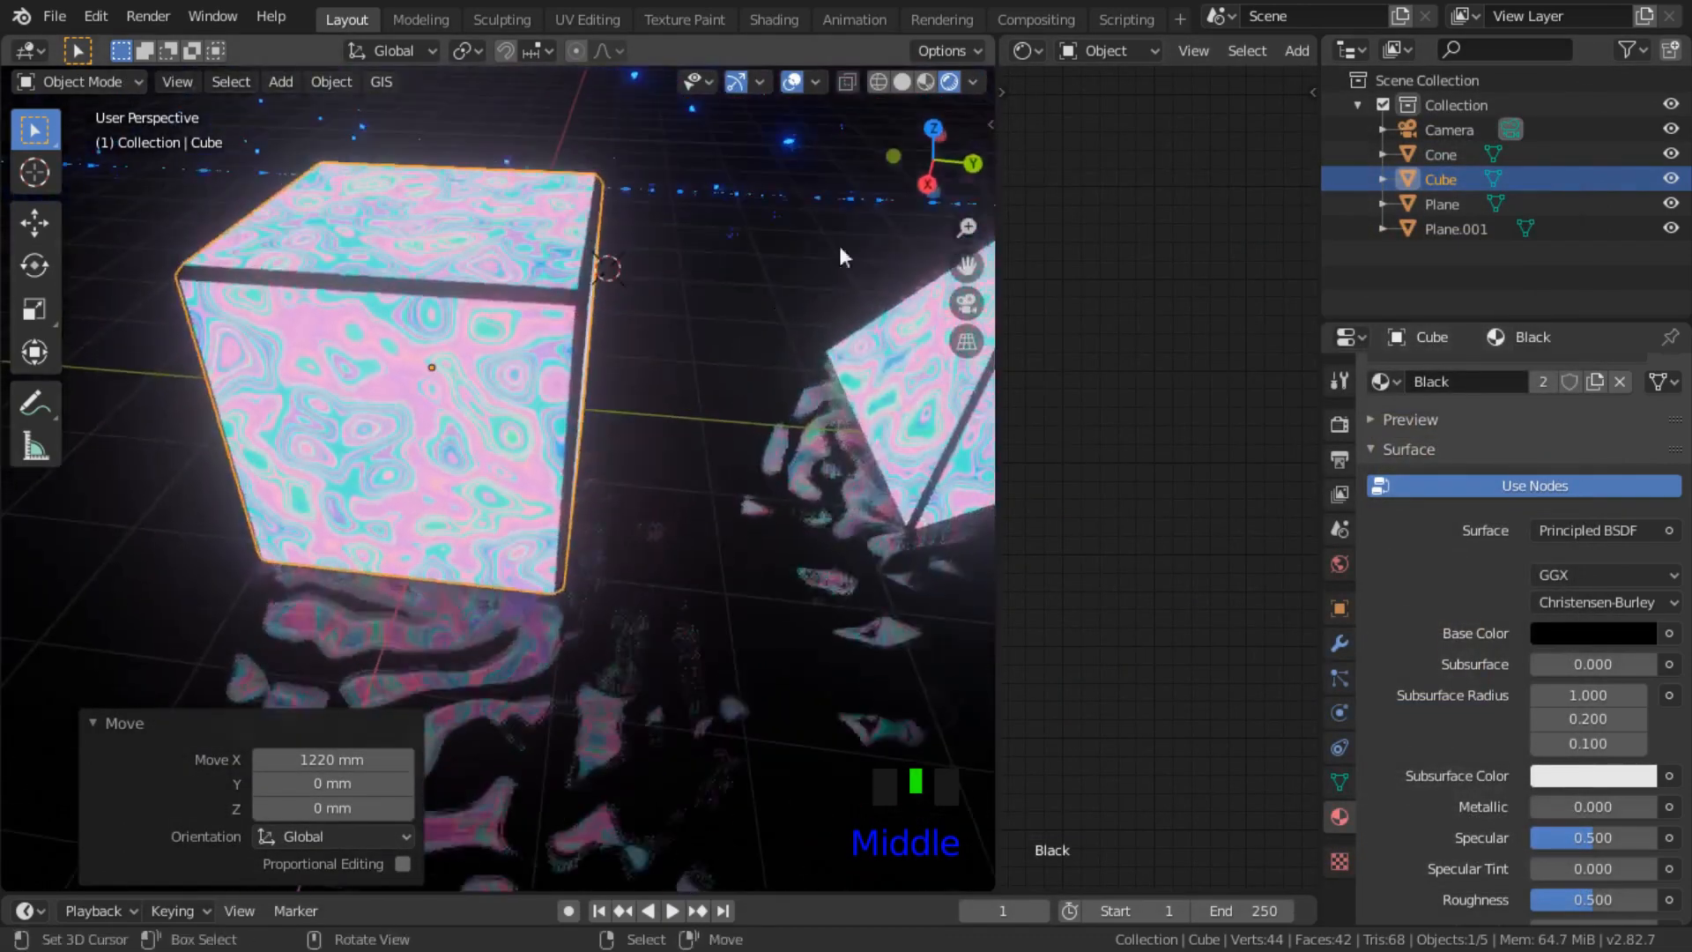
{"action": "left_click_drag", "start_coordinate": [993, 44], "coordinate": [1146, 265]}
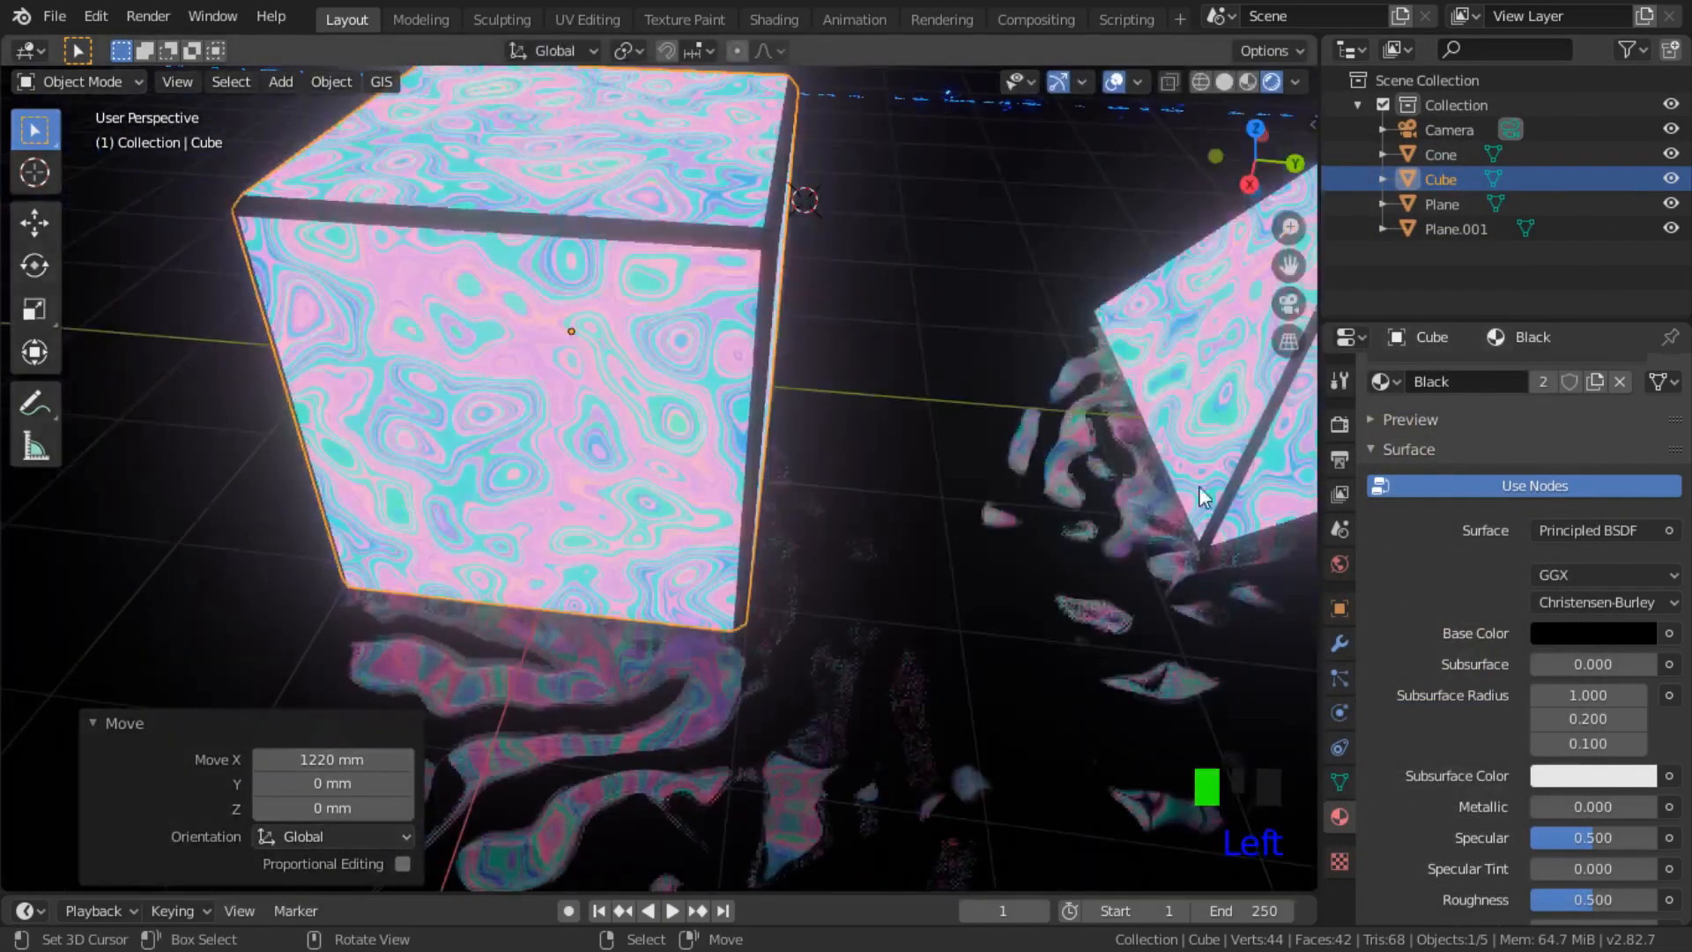
{"action": "scroll", "coordinate": [661, 540], "scroll_direction": "down", "scroll_amount": 3}
{"action": "mouse_move", "coordinate": [660, 540]}
{"action": "middle_mouse_down"}
{"action": "mouse_move", "coordinate": [597, 537]}
{"action": "mouse_move", "coordinate": [789, 506]}
{"action": "mouse_move", "coordinate": [653, 573]}
{"action": "middle_mouse_up"}
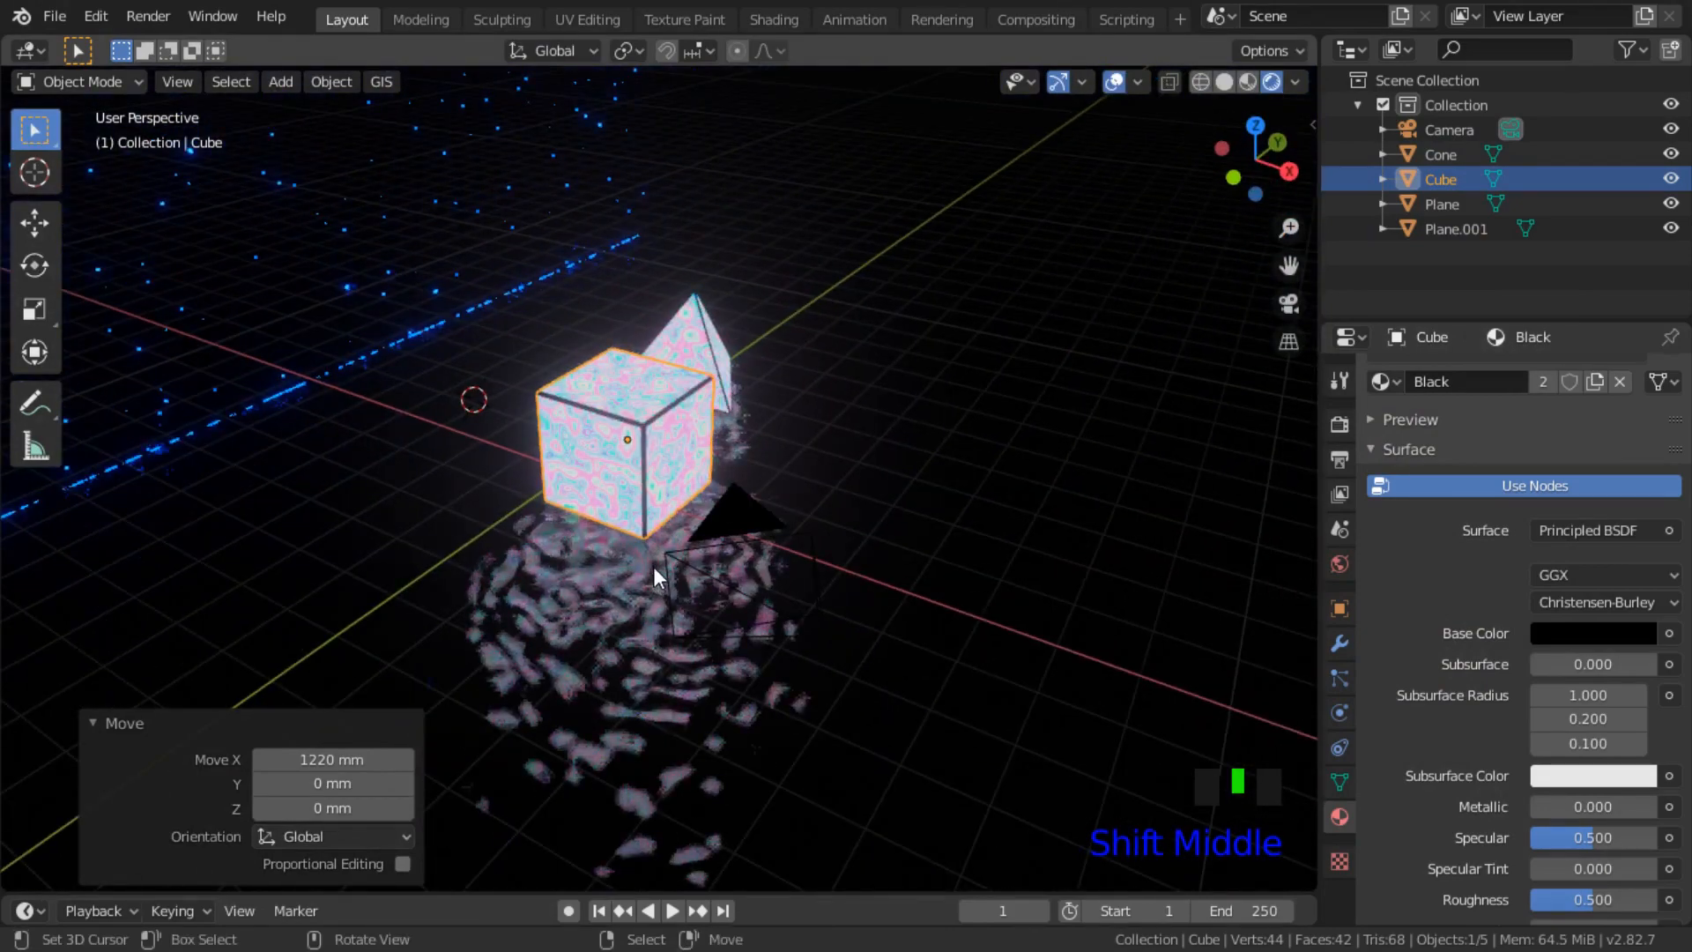
{"action": "middle_click_drag", "start_coordinate": [621, 551], "coordinate": [615, 613]}
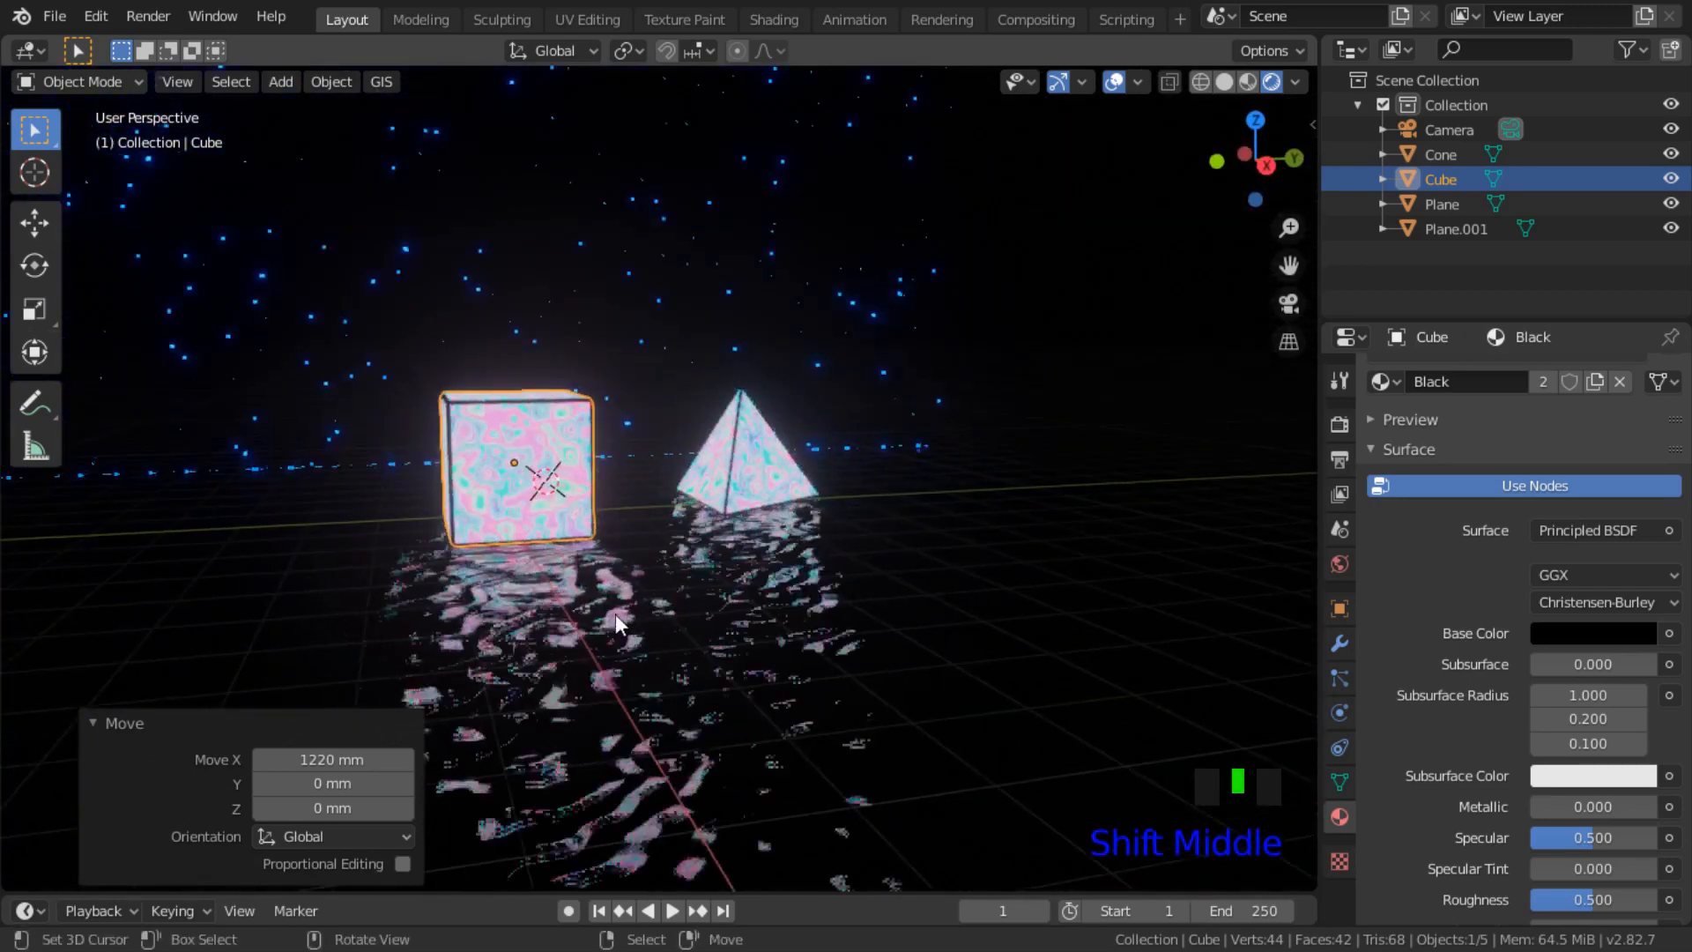
{"action": "scroll", "coordinate": [615, 614], "scroll_direction": "up", "scroll_amount": 2}
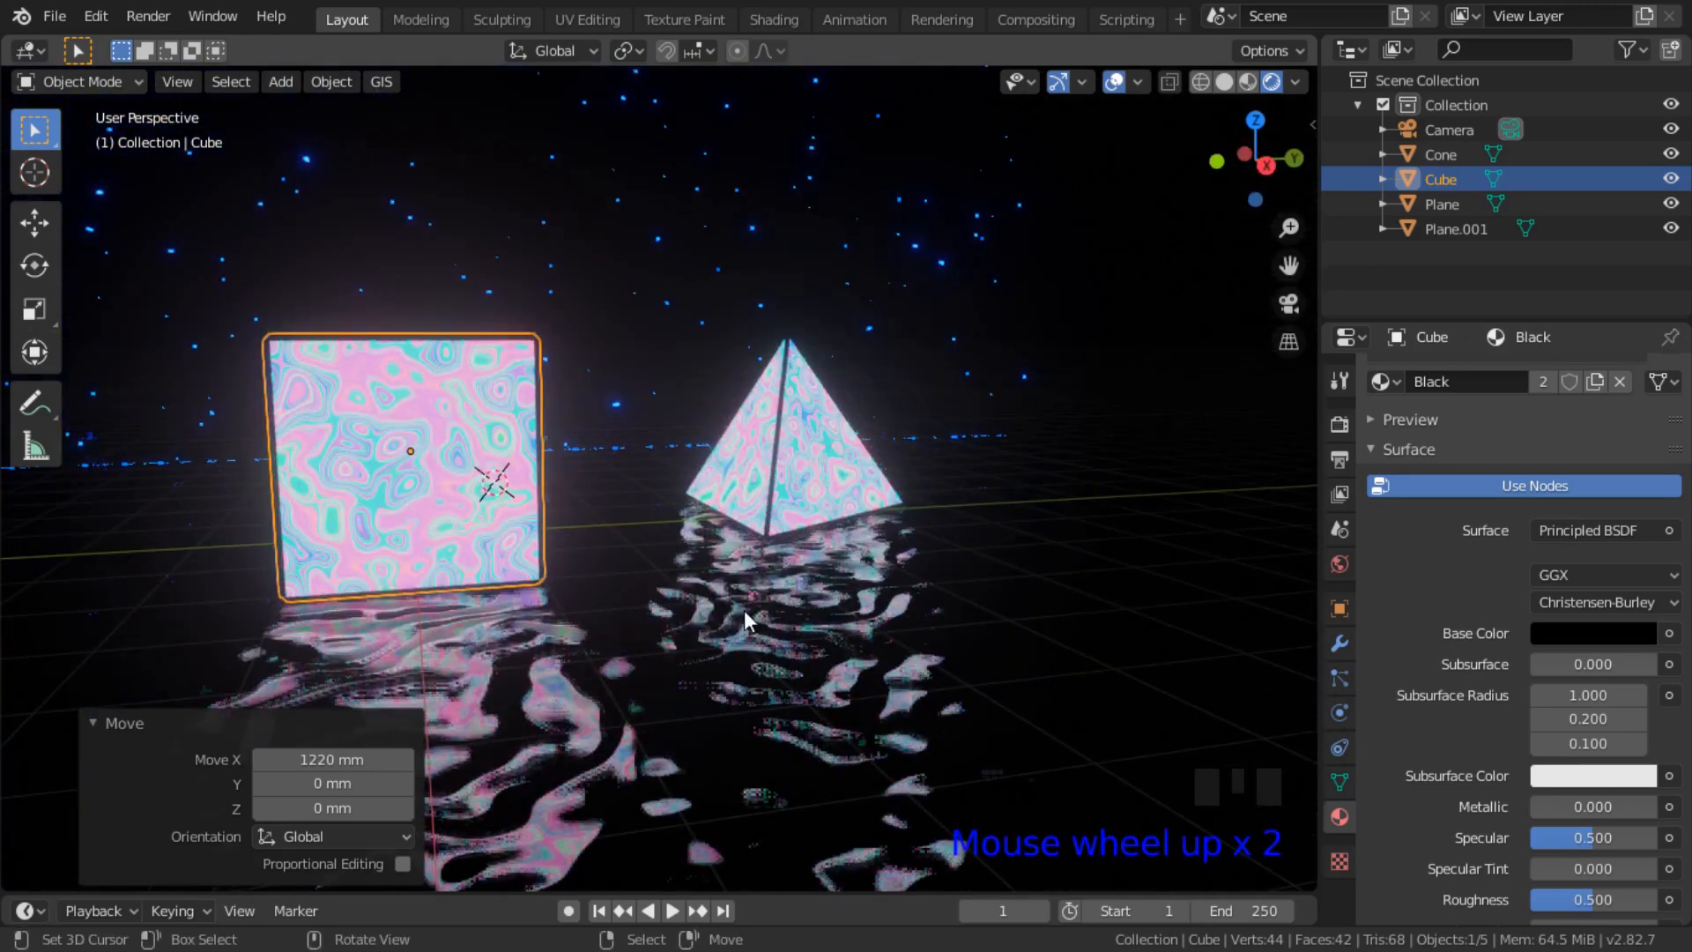